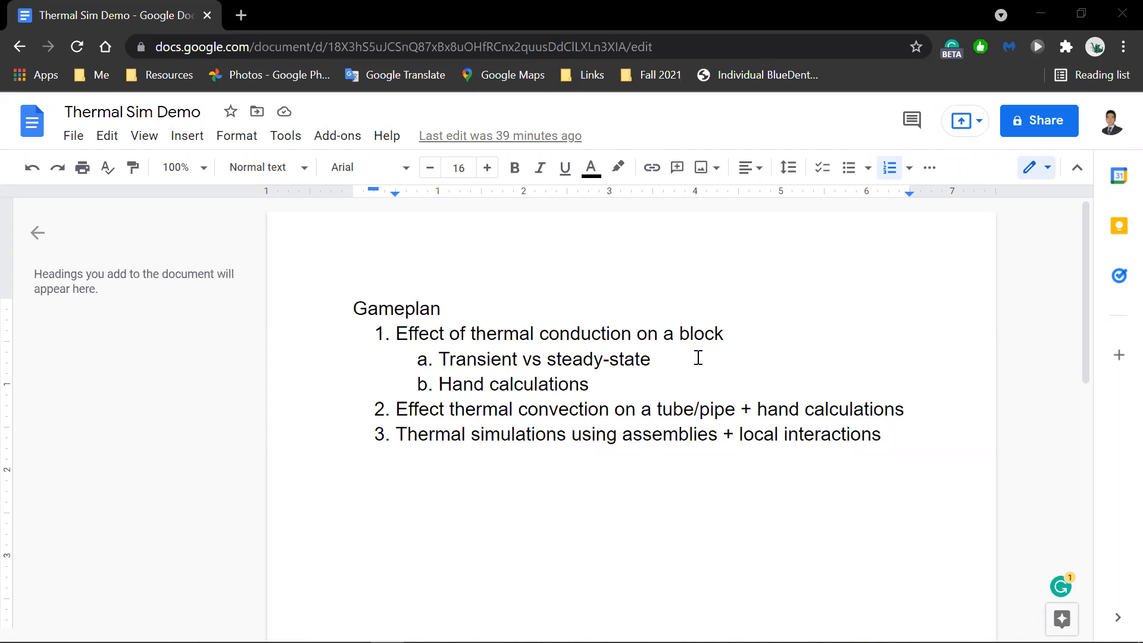
- Review the gameplan's first item on thermal conduction on a block and its hand calculations by highlighting the text
click(630, 384)
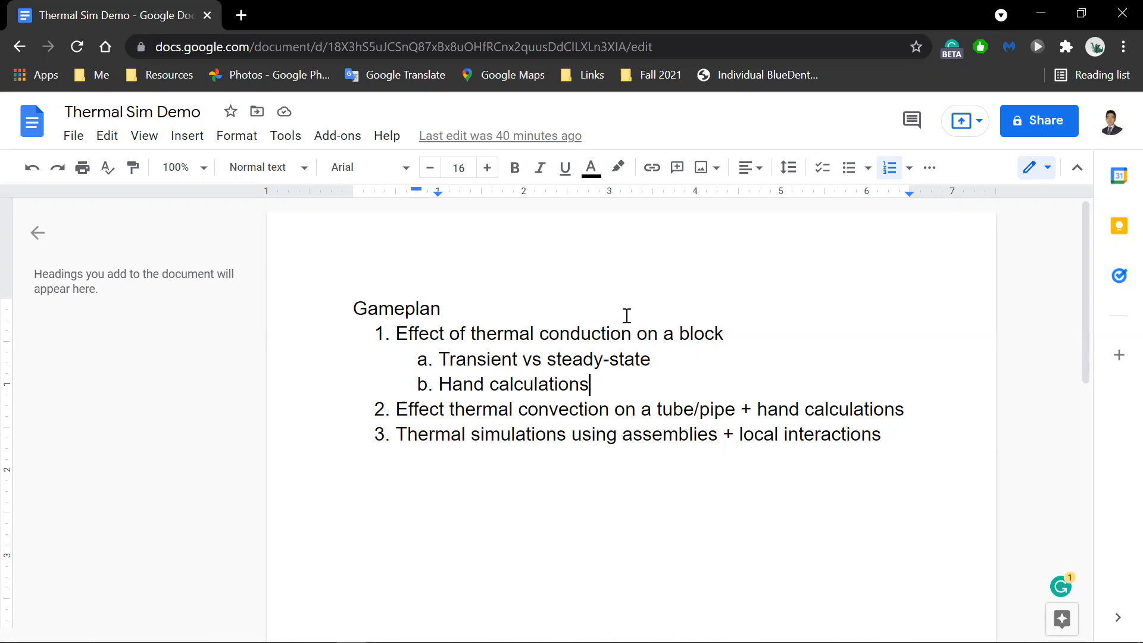
drag(471, 332, 663, 333)
click(732, 332)
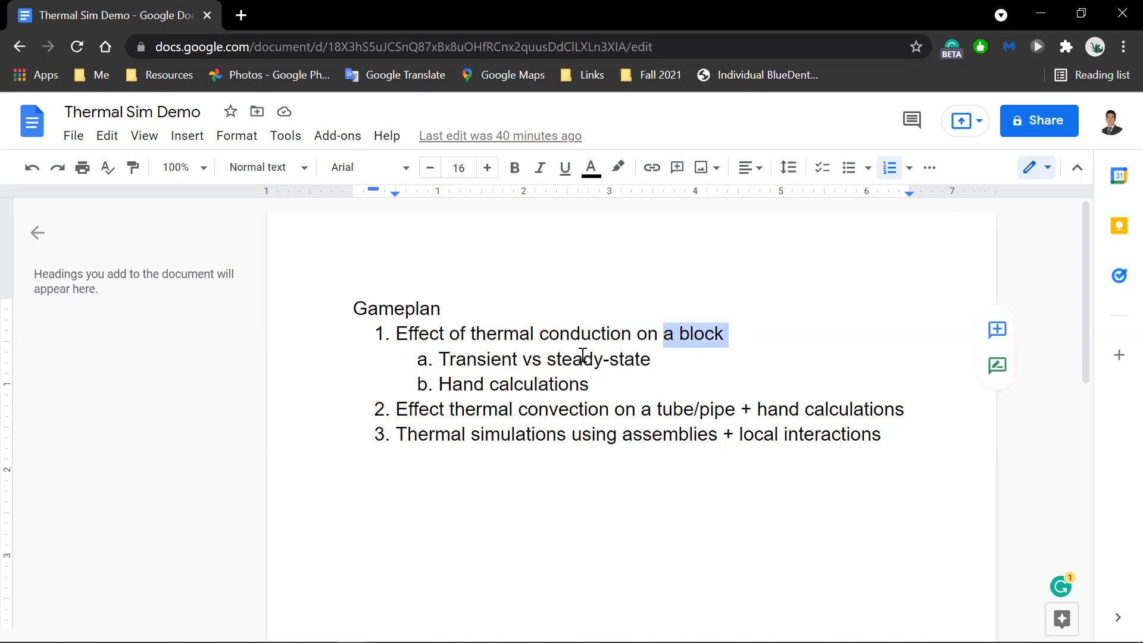
click(679, 334)
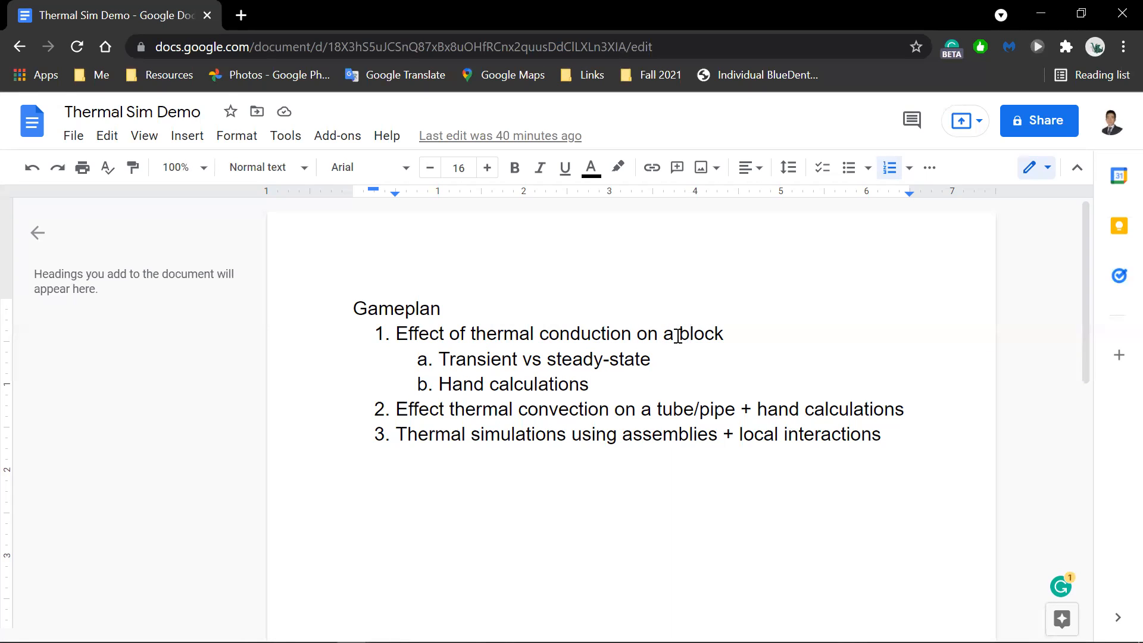
drag(729, 336, 678, 340)
click(685, 344)
click(711, 354)
drag(439, 384, 611, 382)
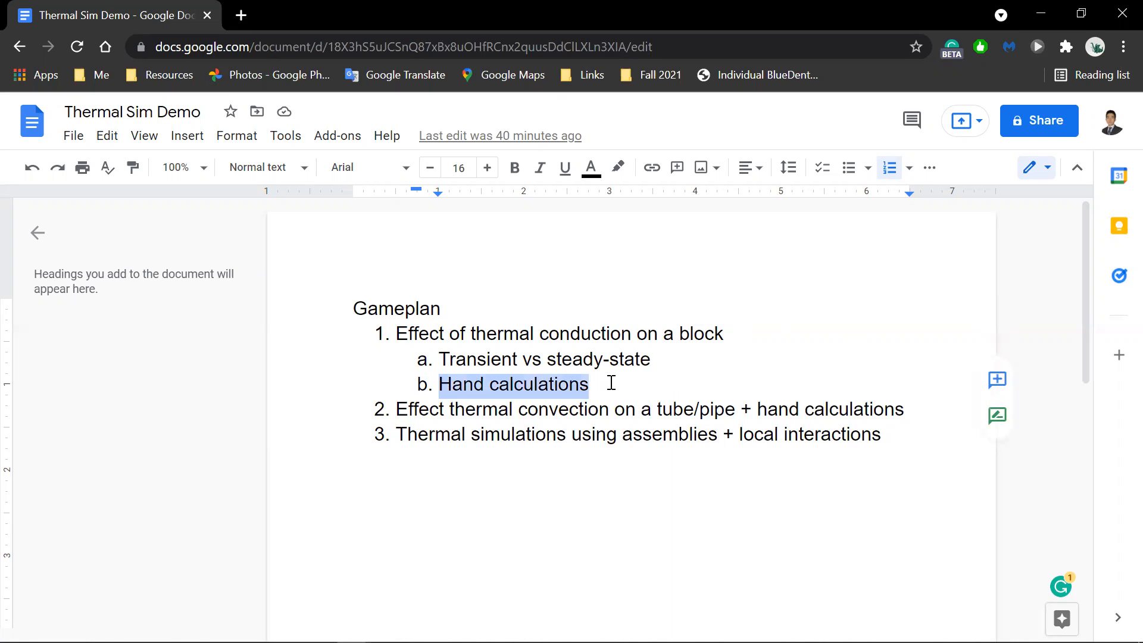
triple_click(691, 331)
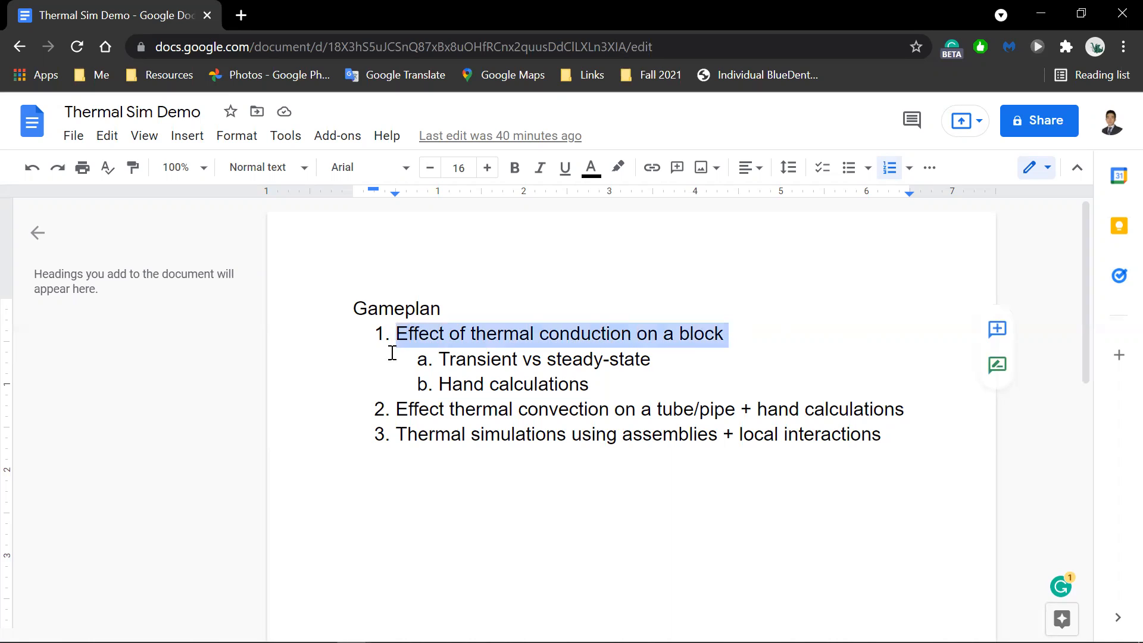
click(420, 364)
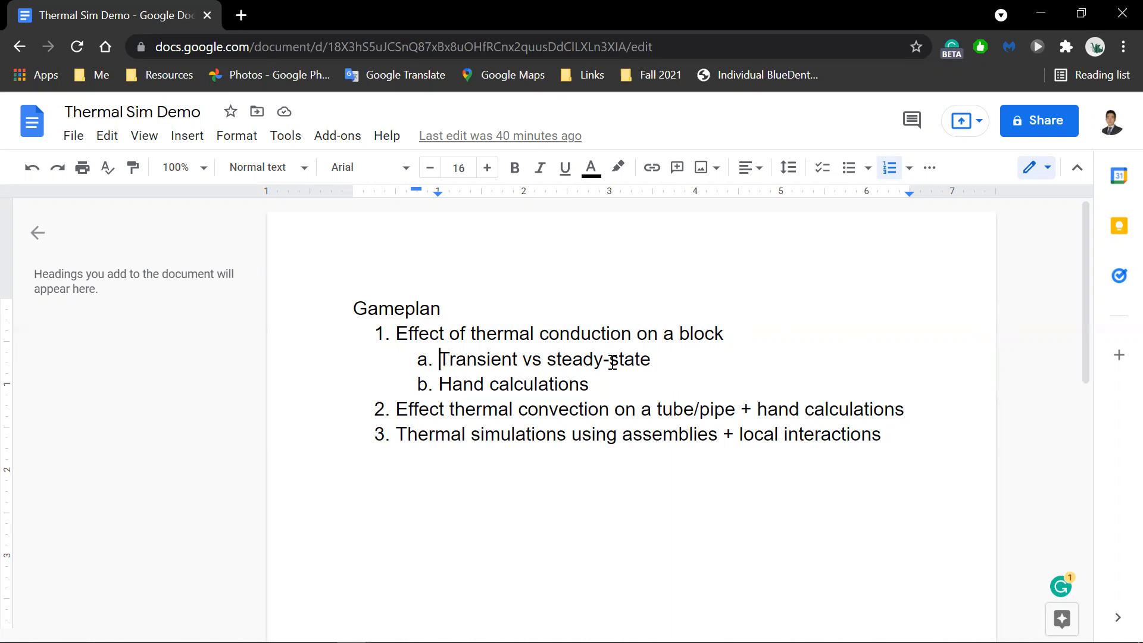
drag(602, 384, 439, 384)
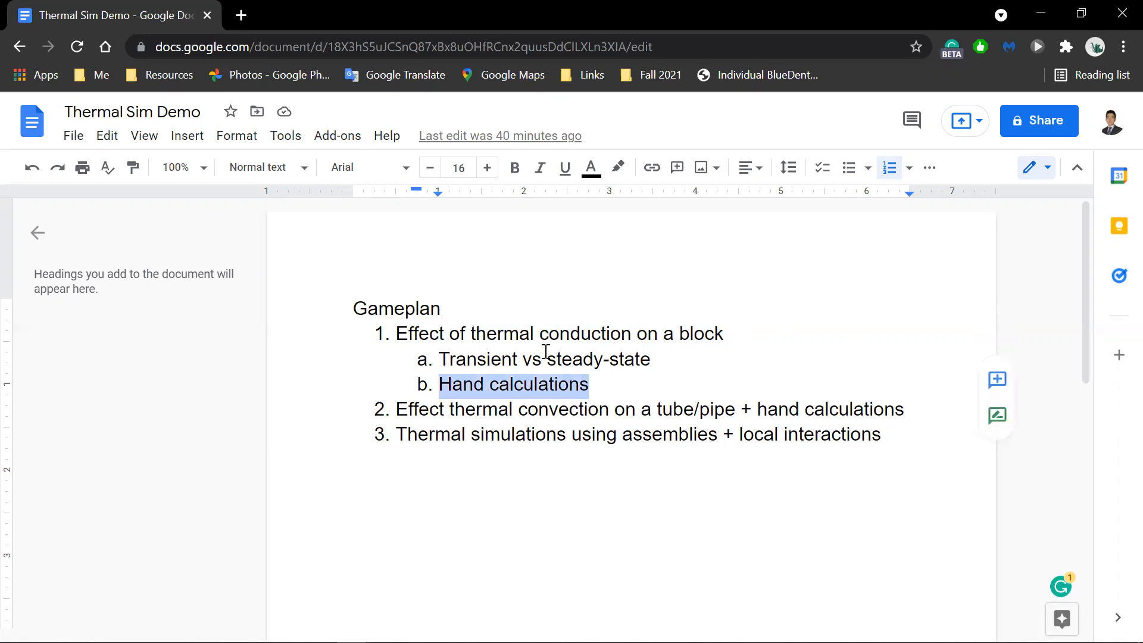
drag(409, 334, 539, 342)
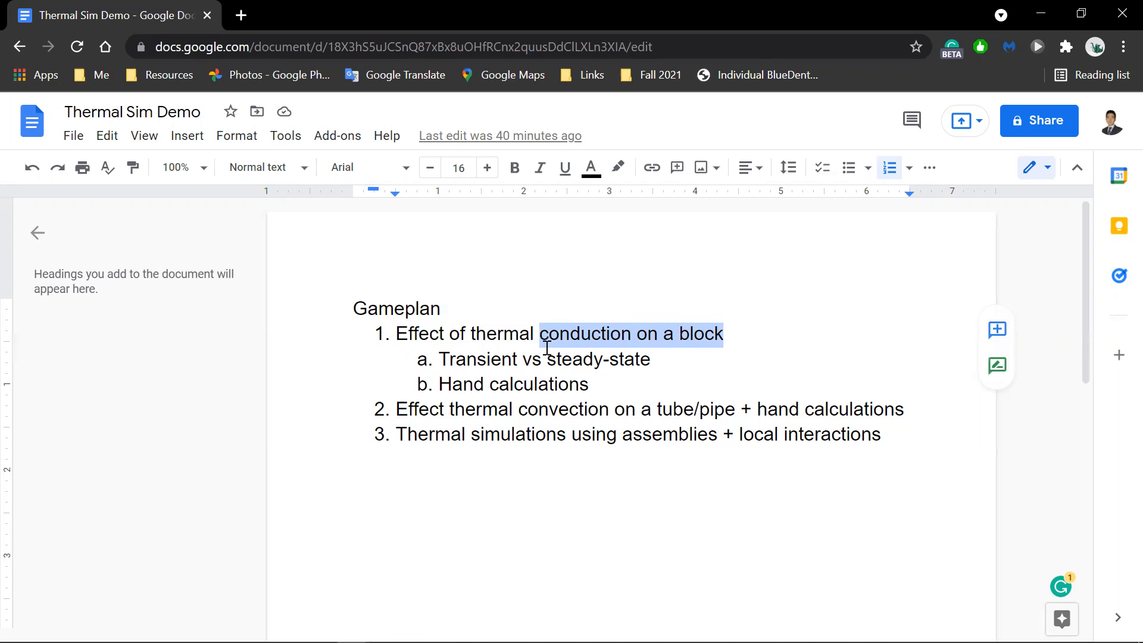
drag(729, 331, 396, 332)
click(395, 332)
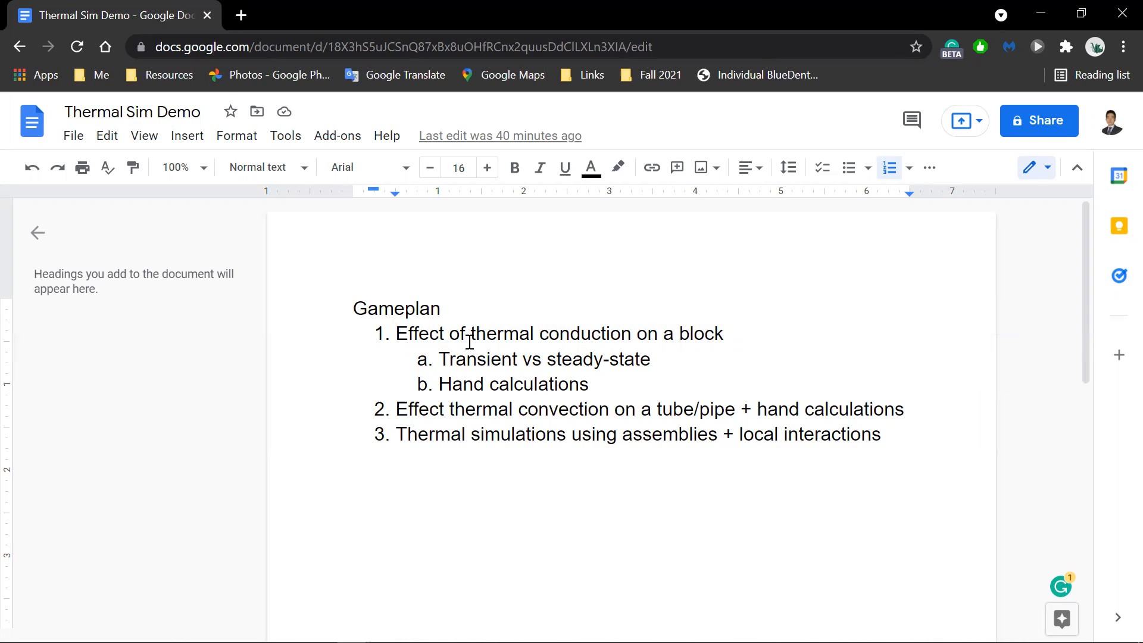
- Review the "Transient vs steady-state" sub-item by highlighting the whole line and the word "Transient"
click(433, 361)
drag(439, 360, 655, 359)
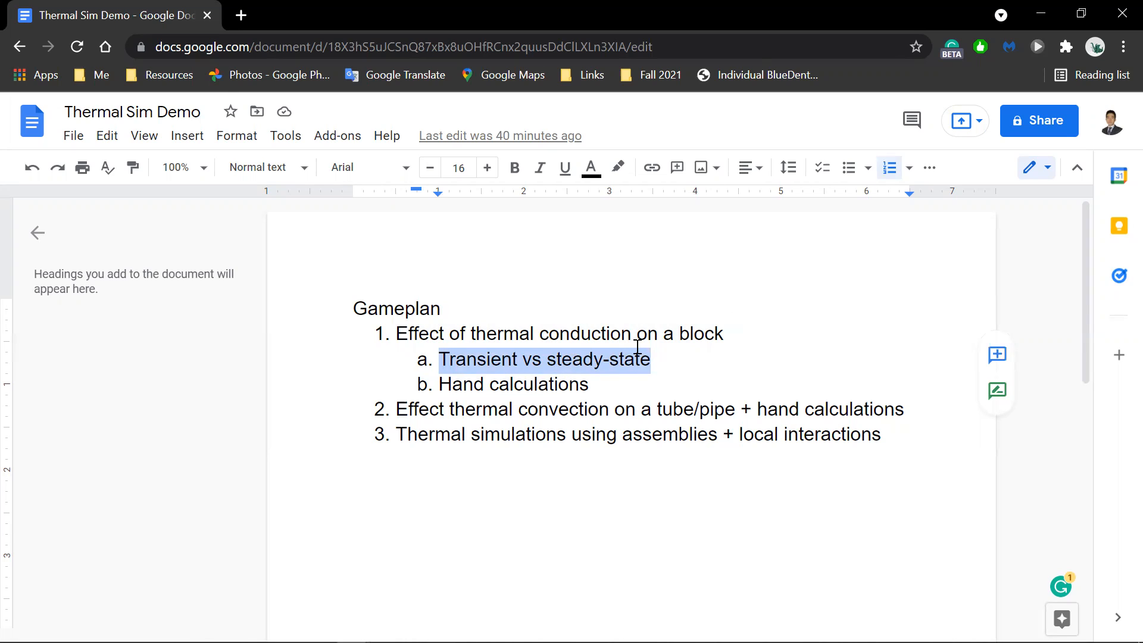
click(658, 358)
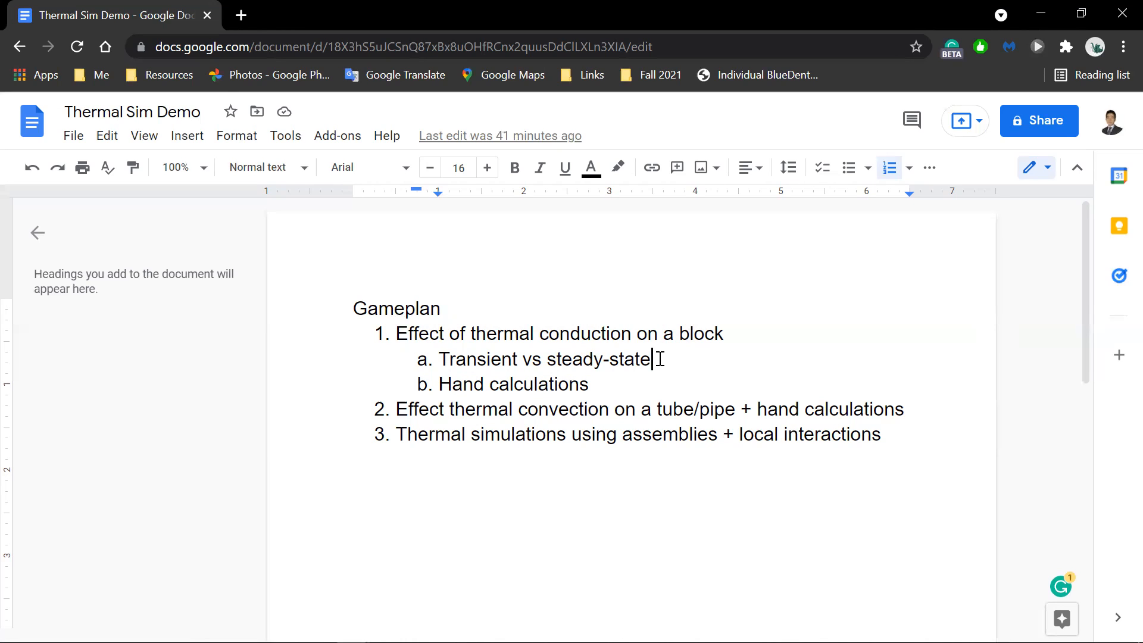
click(521, 359)
drag(504, 357, 441, 359)
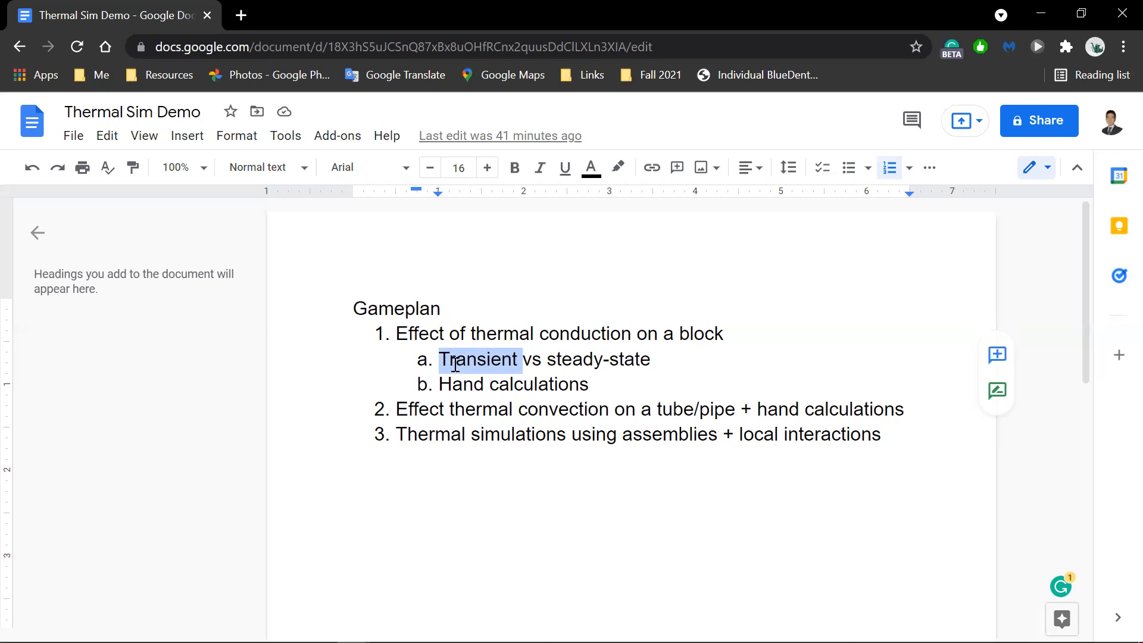
click(570, 384)
- Review the gameplan's second item on thermal convection on a tube/pipe with hand calculations by highlighting its phrases
drag(398, 412, 792, 416)
click(789, 413)
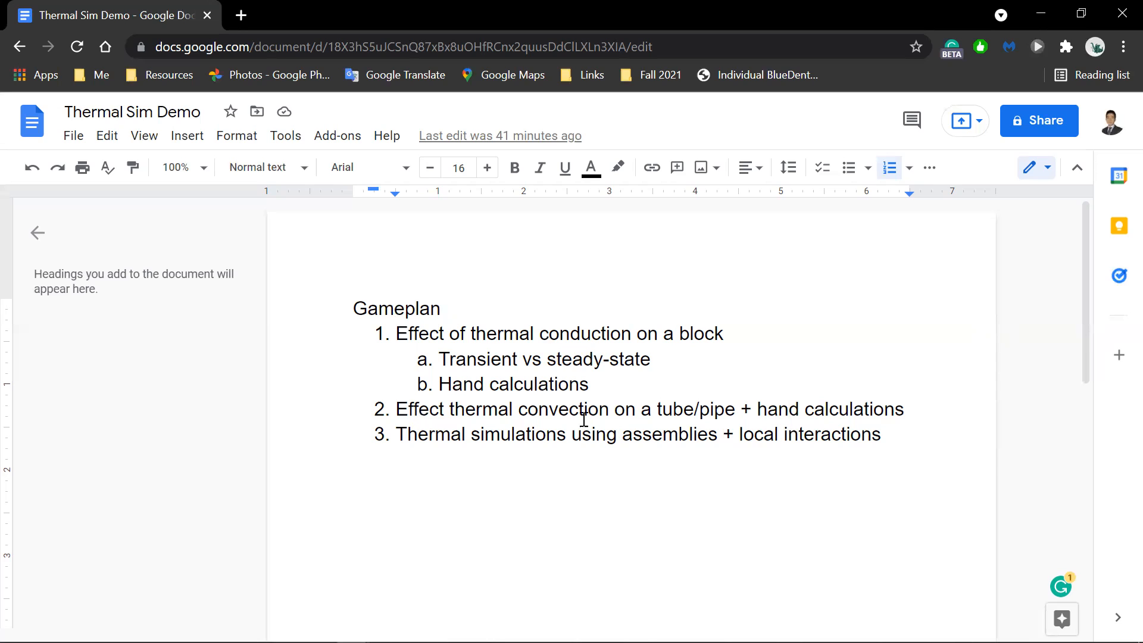
drag(419, 410, 748, 410)
click(694, 409)
drag(657, 413, 728, 405)
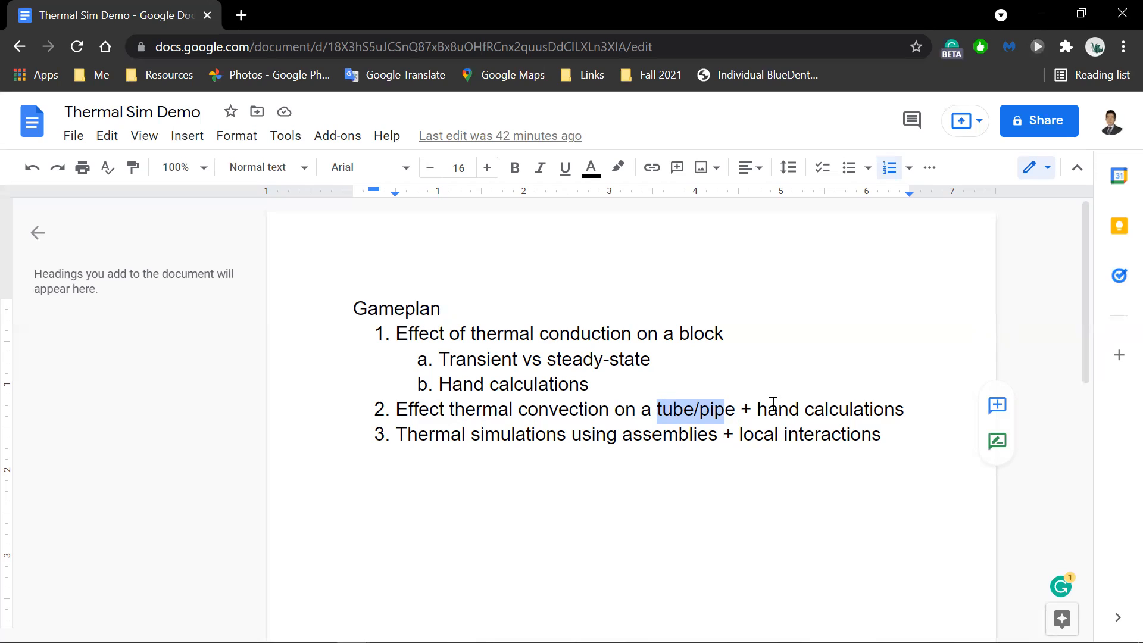
click(727, 419)
mouse_move(904, 409)
mouse_down()
mouse_move(755, 407)
mouse_move(902, 407)
mouse_up()
click(762, 409)
click(902, 407)
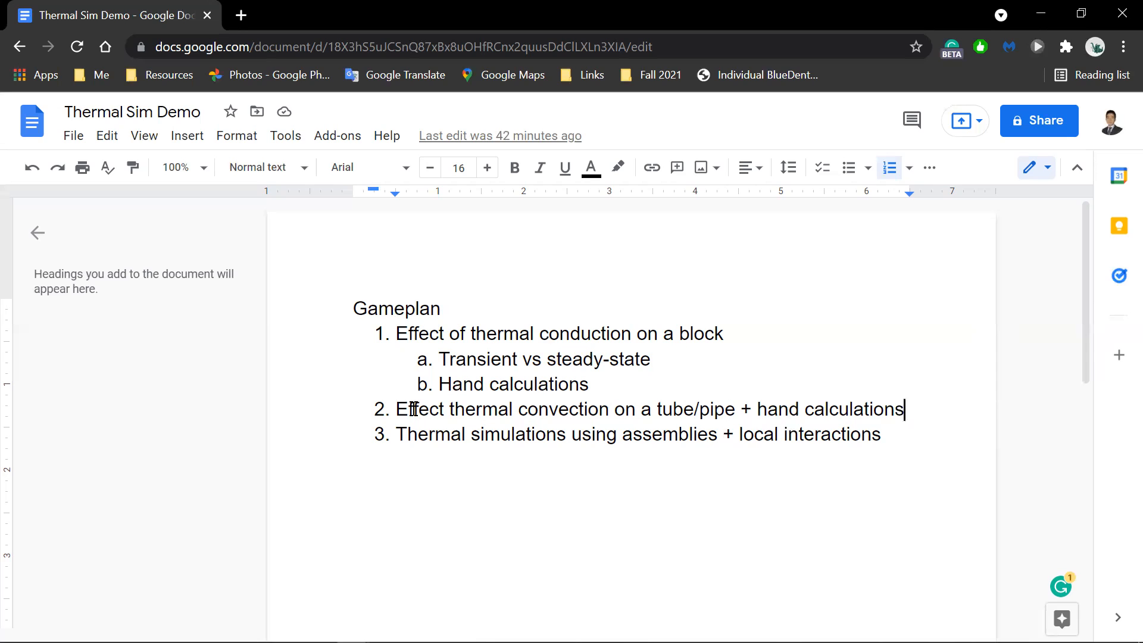
drag(398, 408, 602, 408)
click(602, 408)
- Highlight "local interactions" in the third gameplan item, and return to the first item on conduction on a block
drag(734, 434, 898, 430)
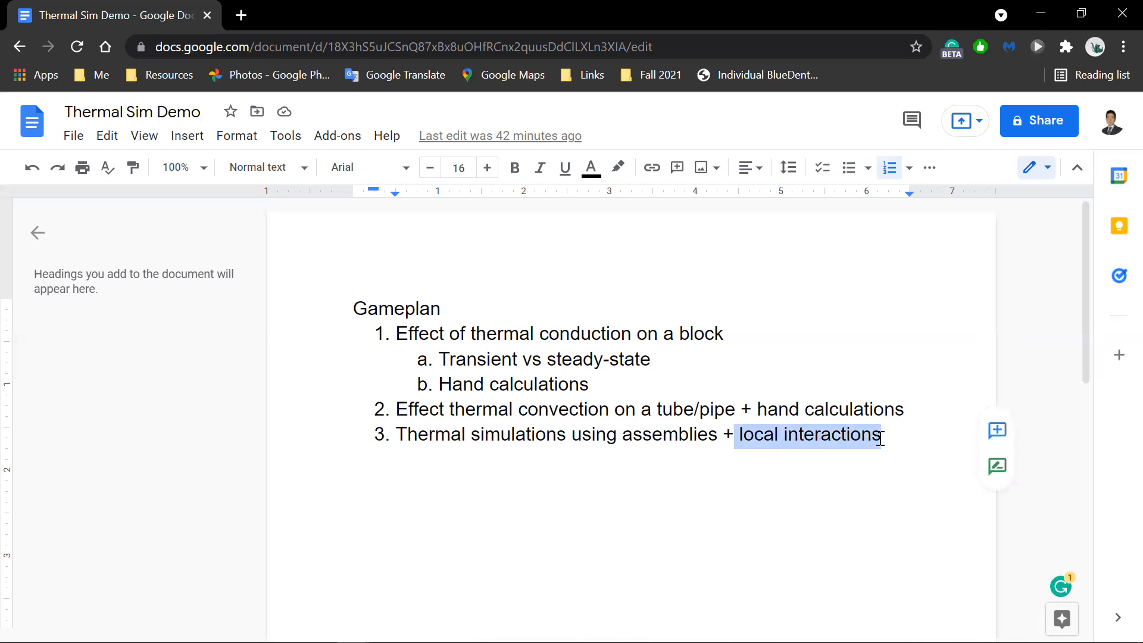
click(880, 437)
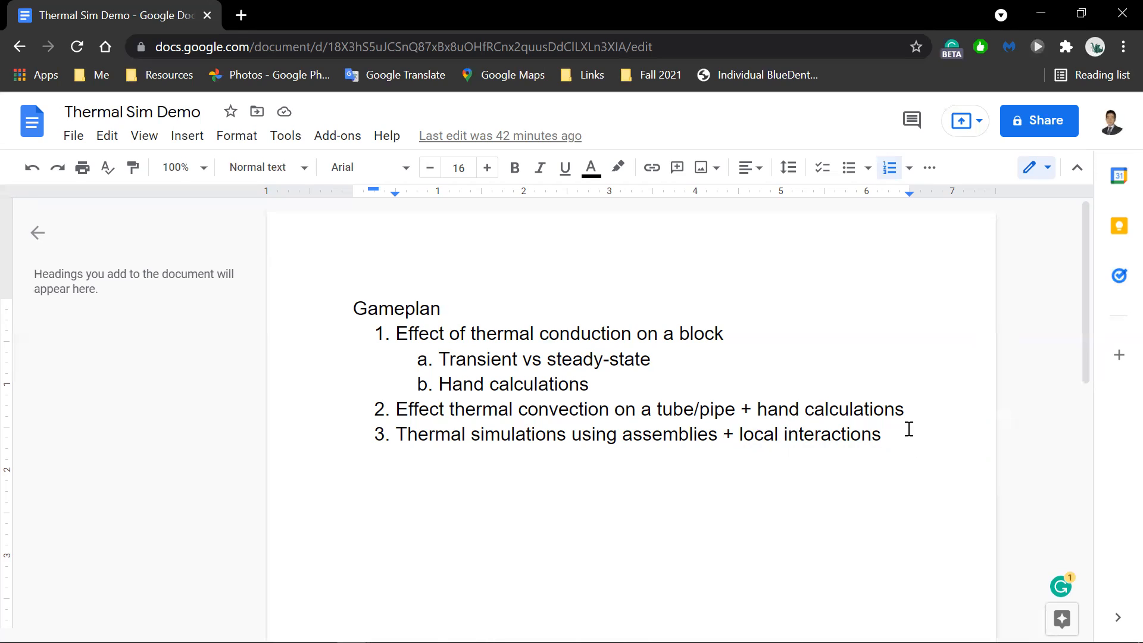
drag(683, 433, 900, 431)
click(864, 434)
drag(394, 335, 743, 320)
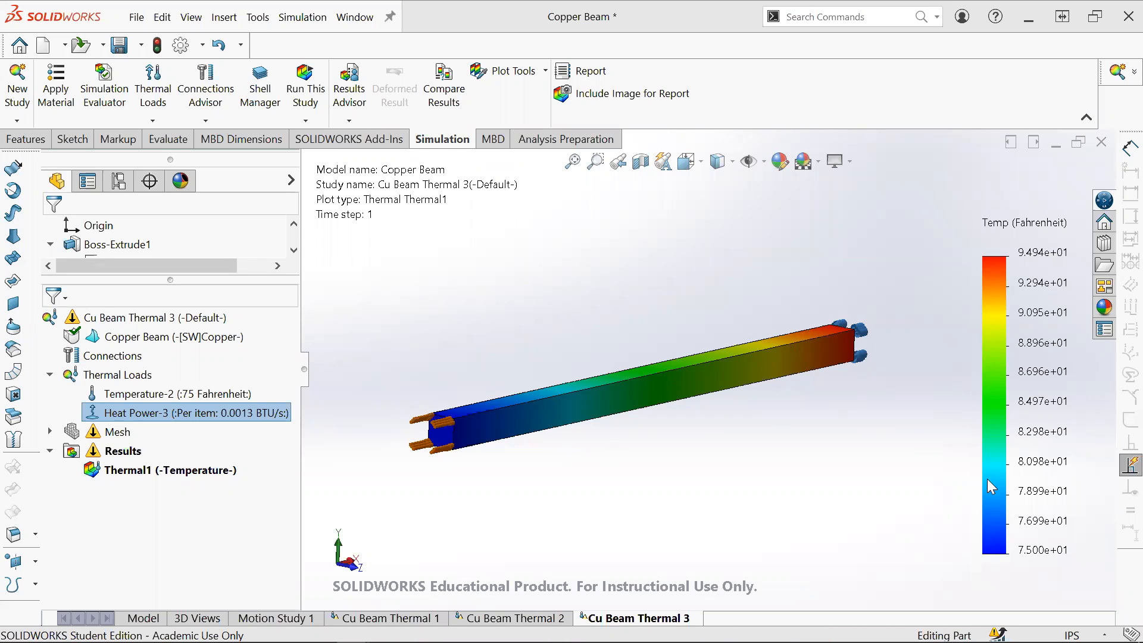
- In SOLIDWORKS, show the Copper Beam model, open Sketch1 to inspect its square profile dimension, and exit the sketch
click(145, 618)
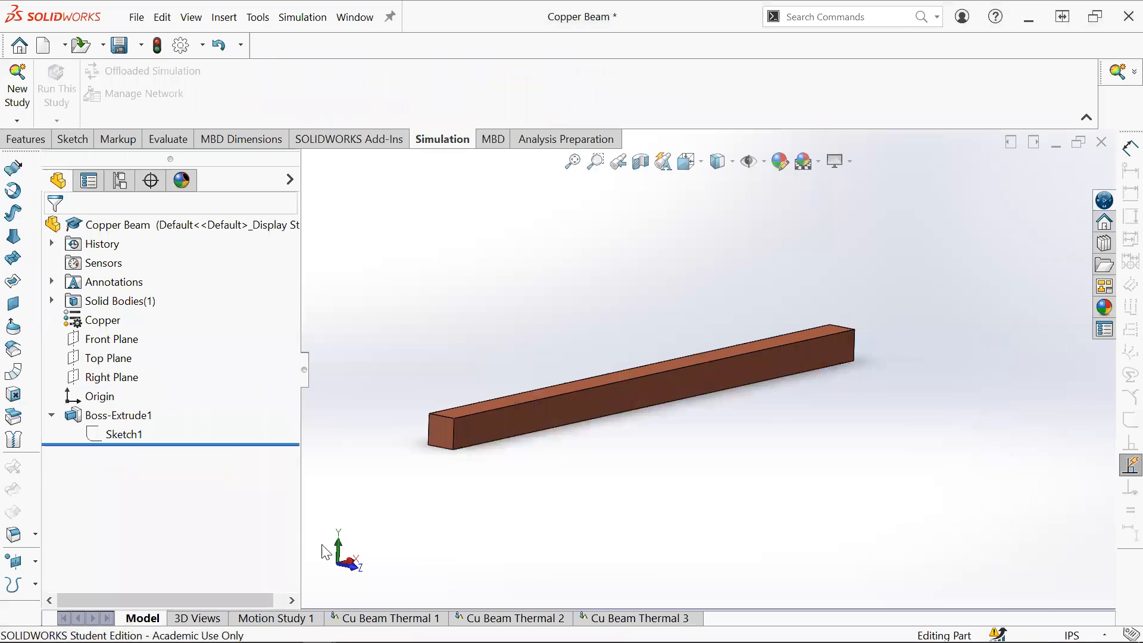
right_click(128, 434)
click(143, 289)
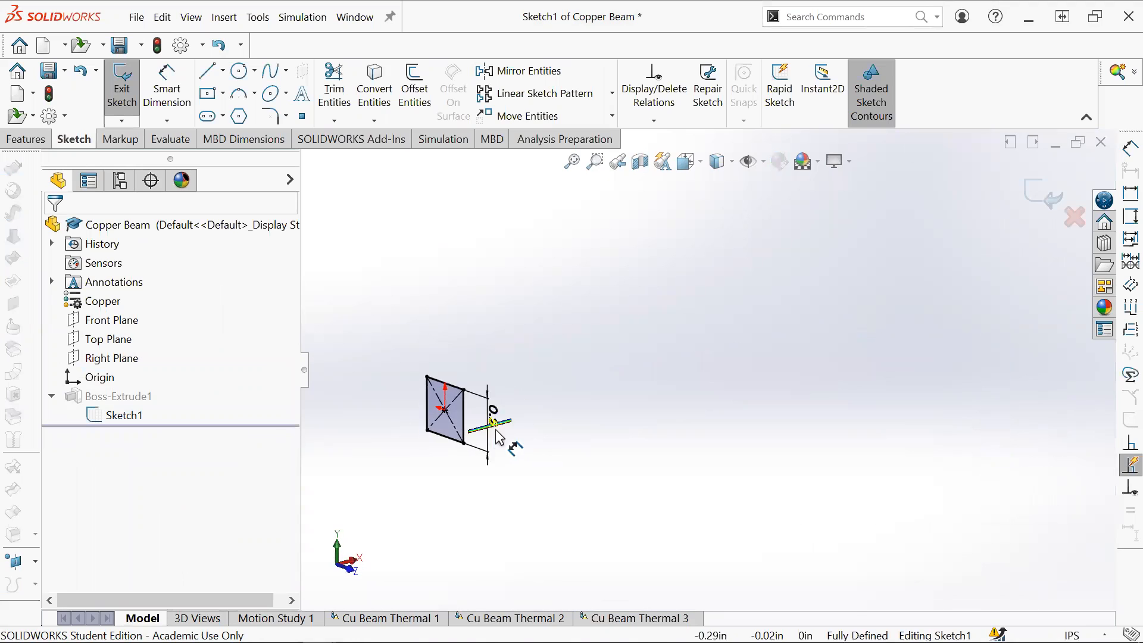
scroll(523, 430, down, 3)
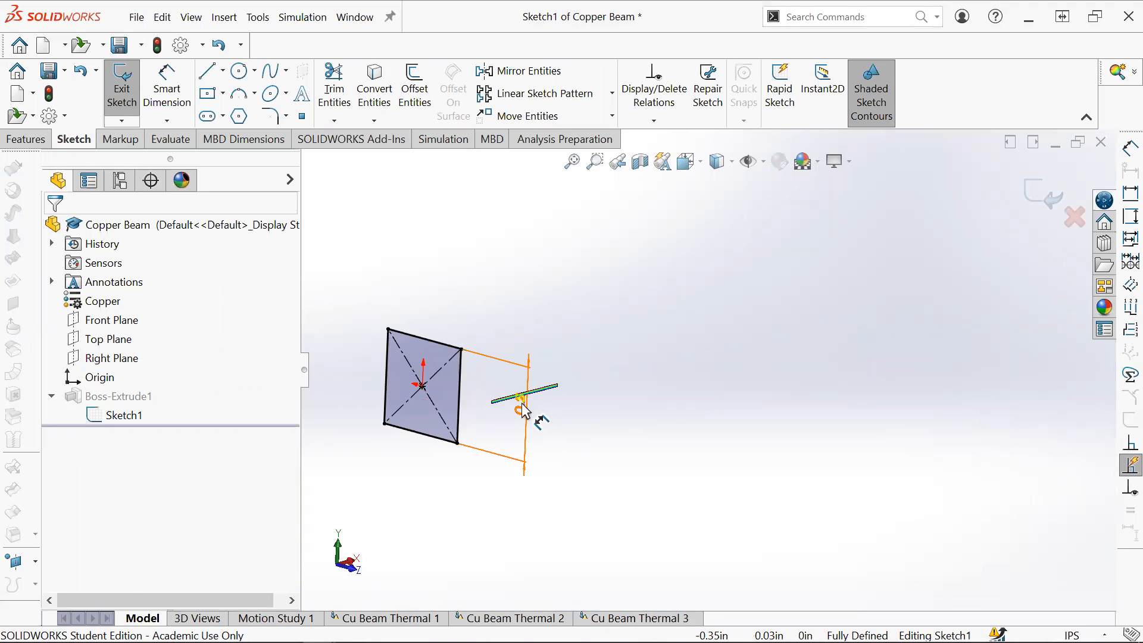
scroll(700, 370, up, 3)
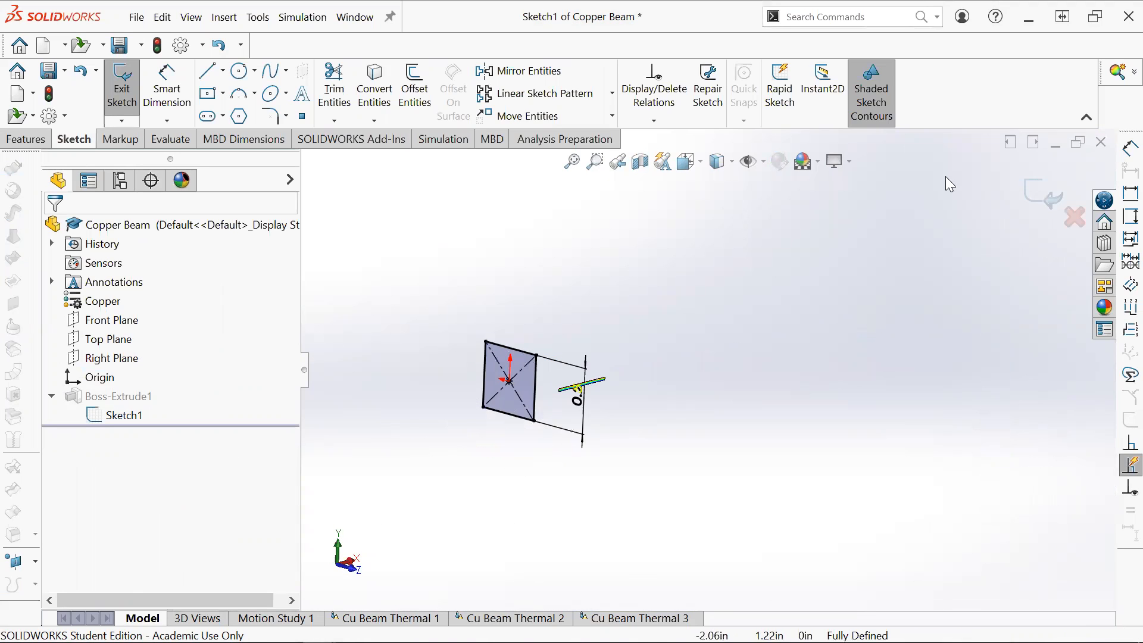
click(1042, 195)
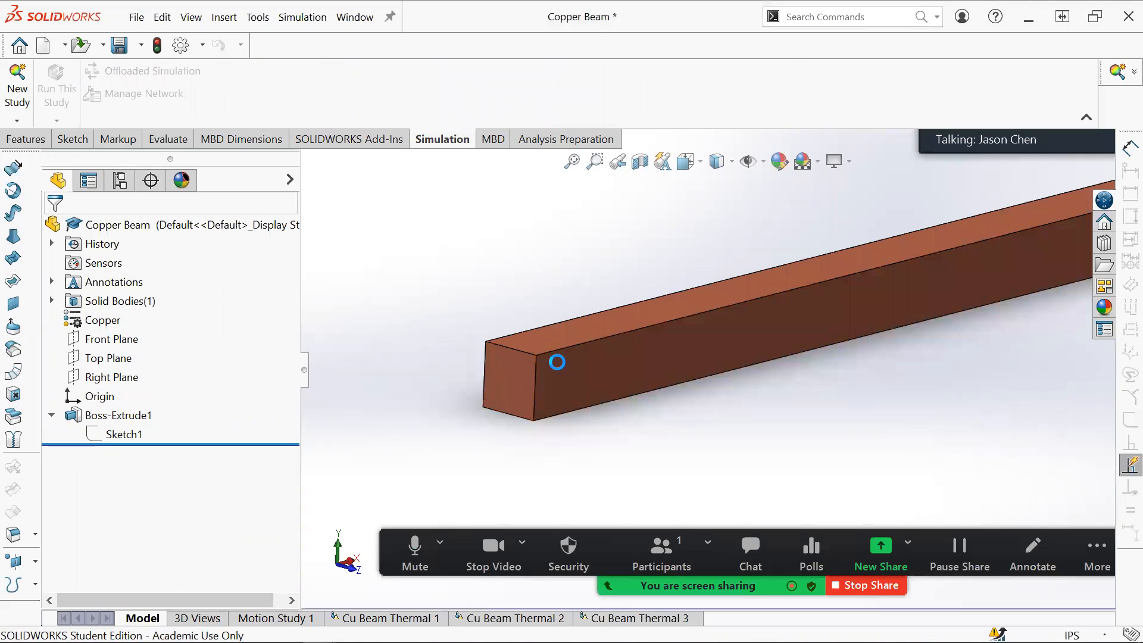
- Open the Boss-Extrude1 feature to check the beam's extrusion depth, and close it
scroll(617, 370, up, 2)
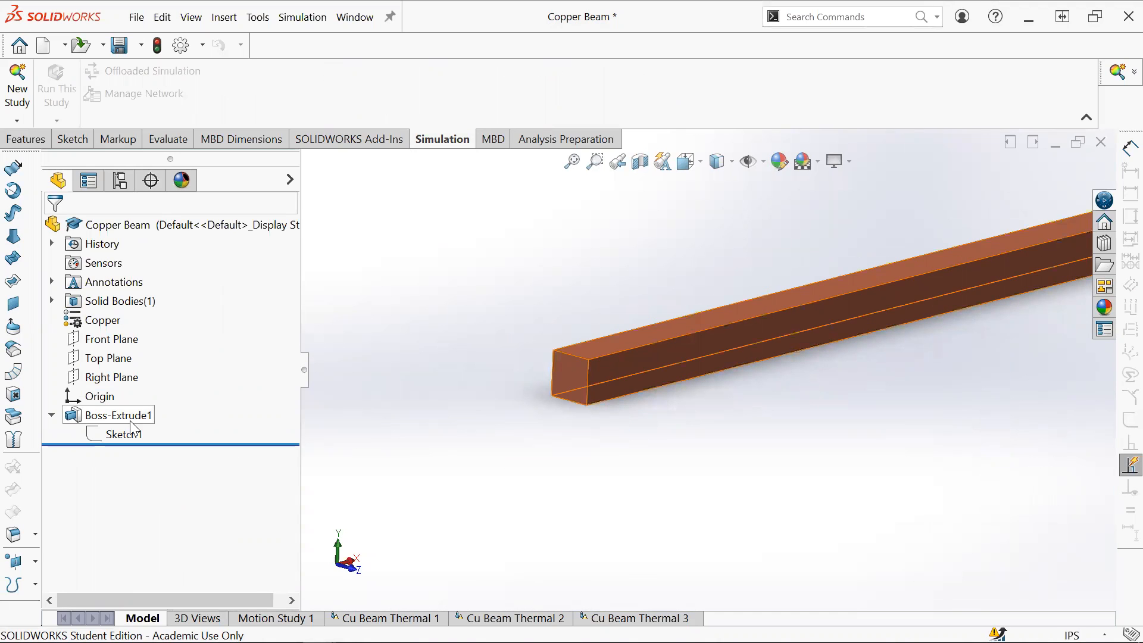
right_click(152, 415)
click(169, 225)
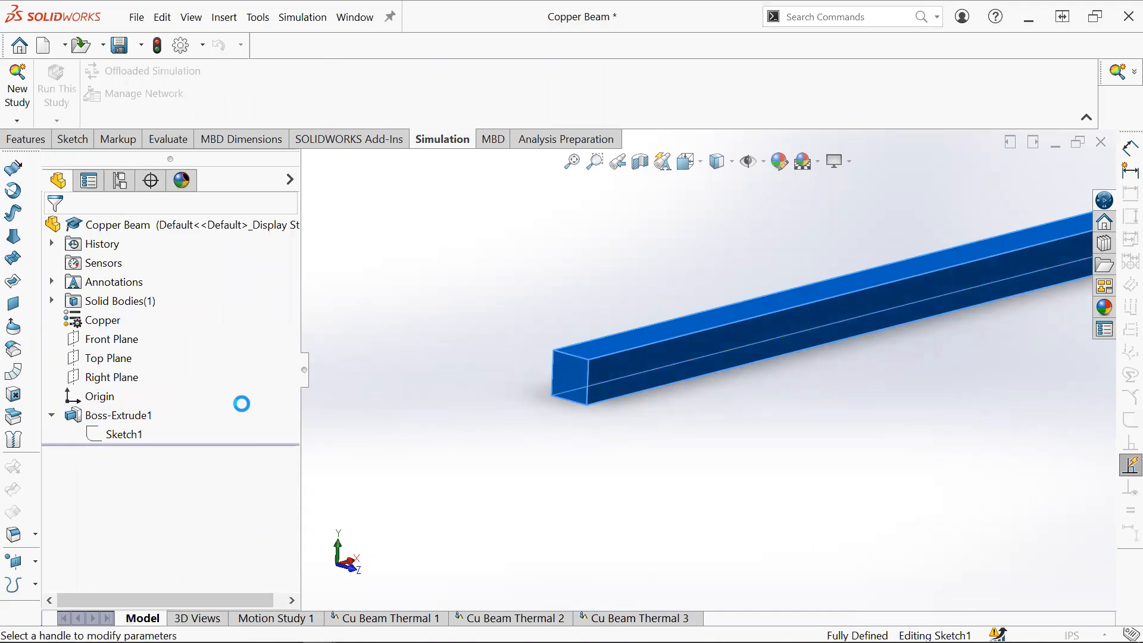
key(Return)
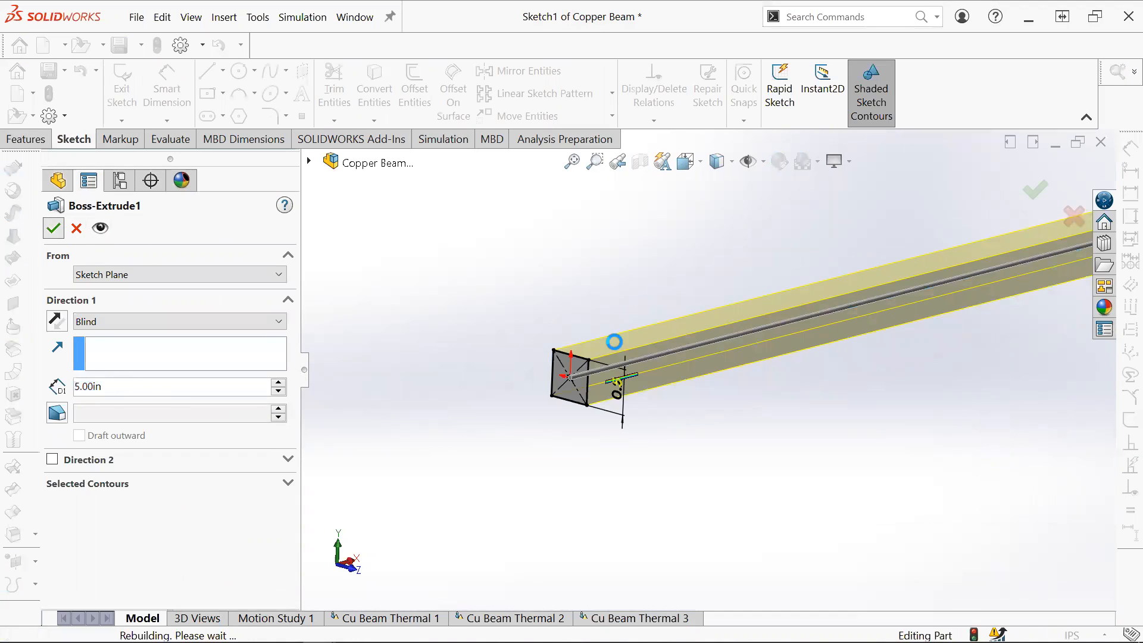
scroll(837, 287, up, 5)
scroll(837, 289, down, 4)
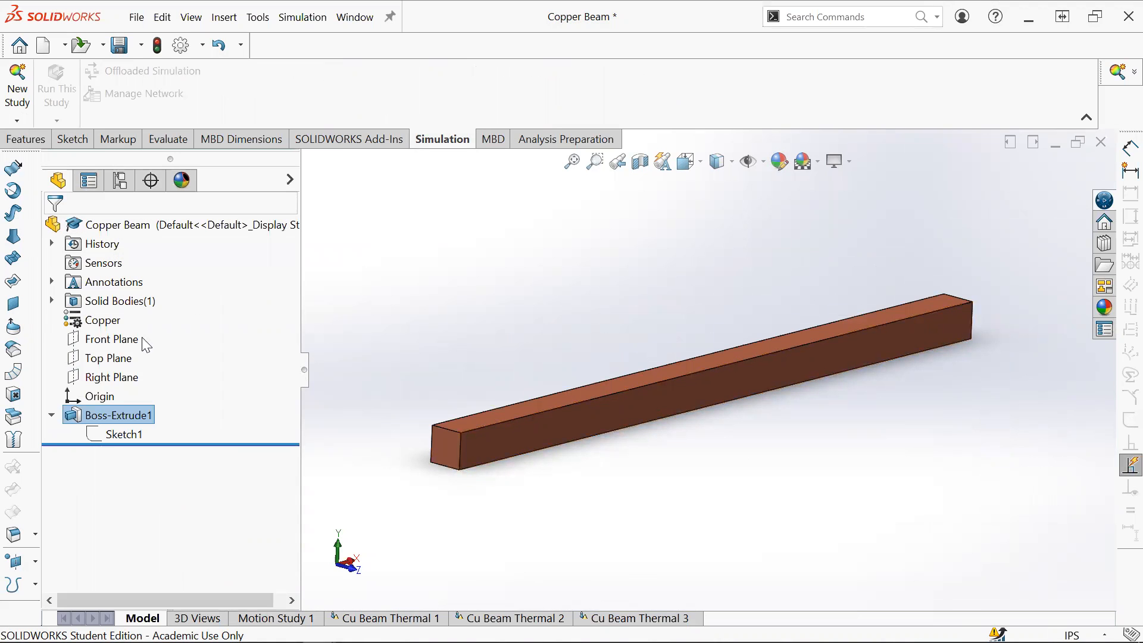
- Open the beam's Copper material properties, highlight the Thermal Conductivity row, and close the material window
right_click(110, 321)
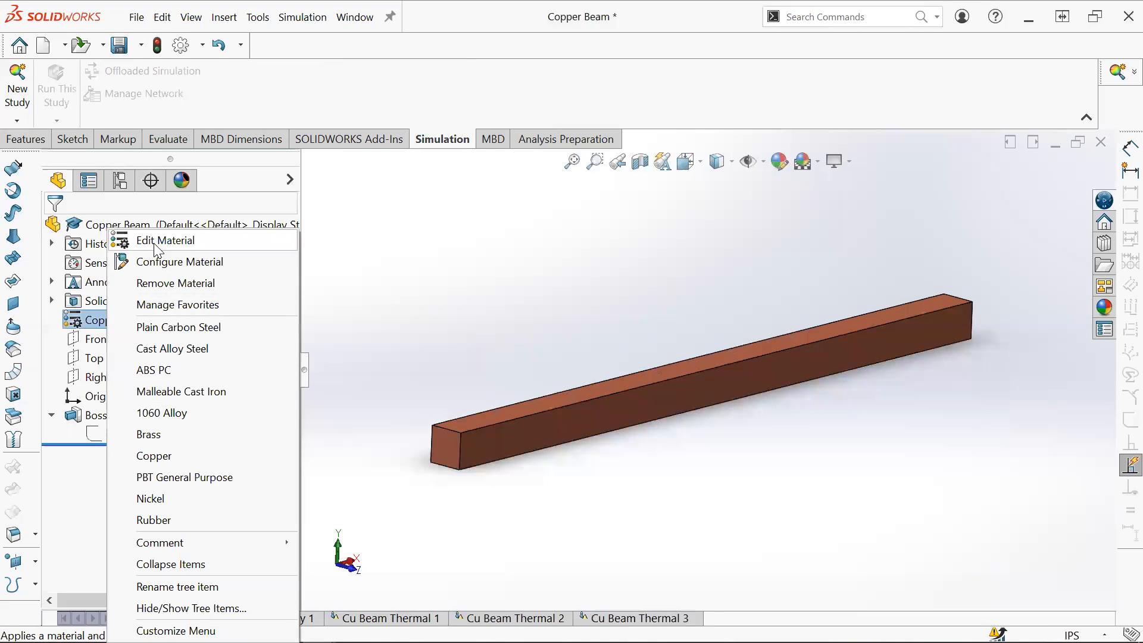
click(154, 244)
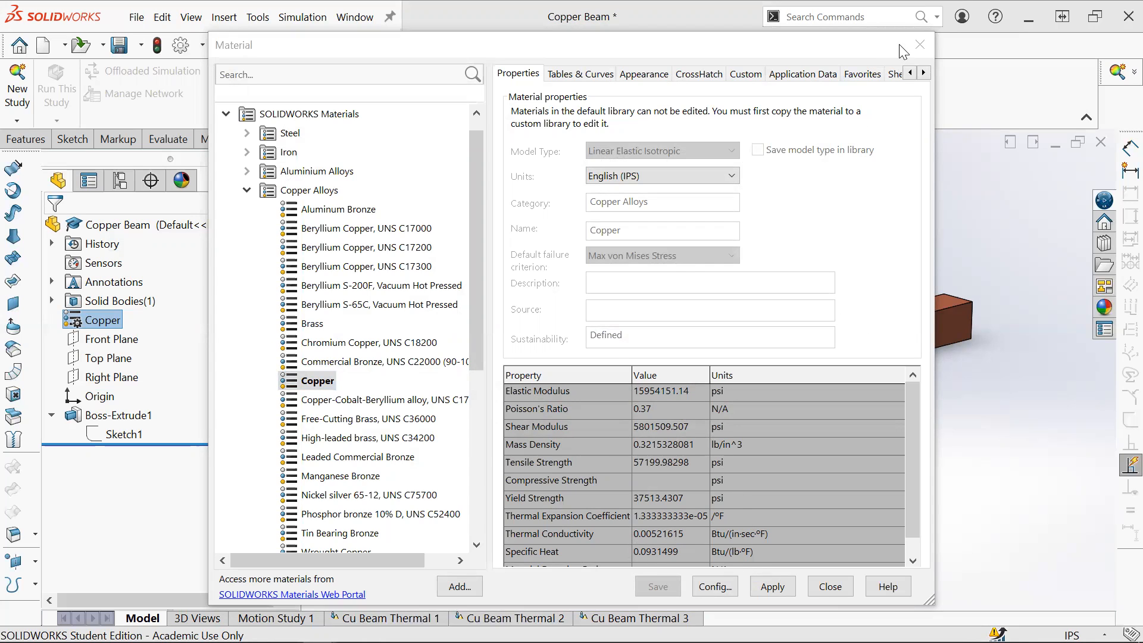
drag(623, 532, 647, 536)
click(678, 531)
drag(717, 536, 666, 528)
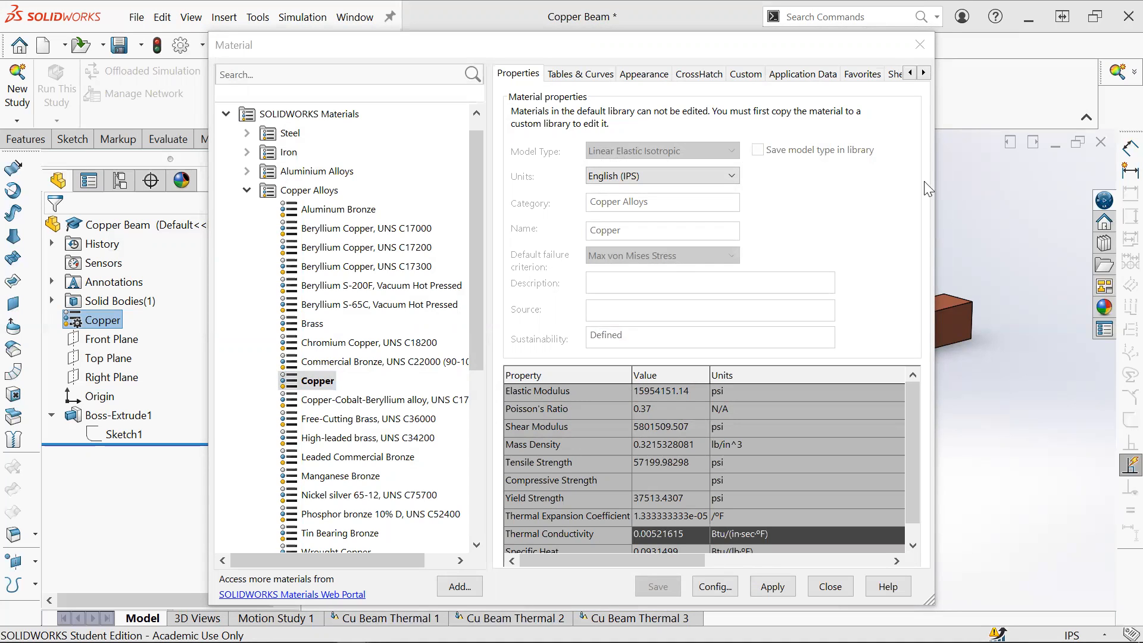
click(920, 45)
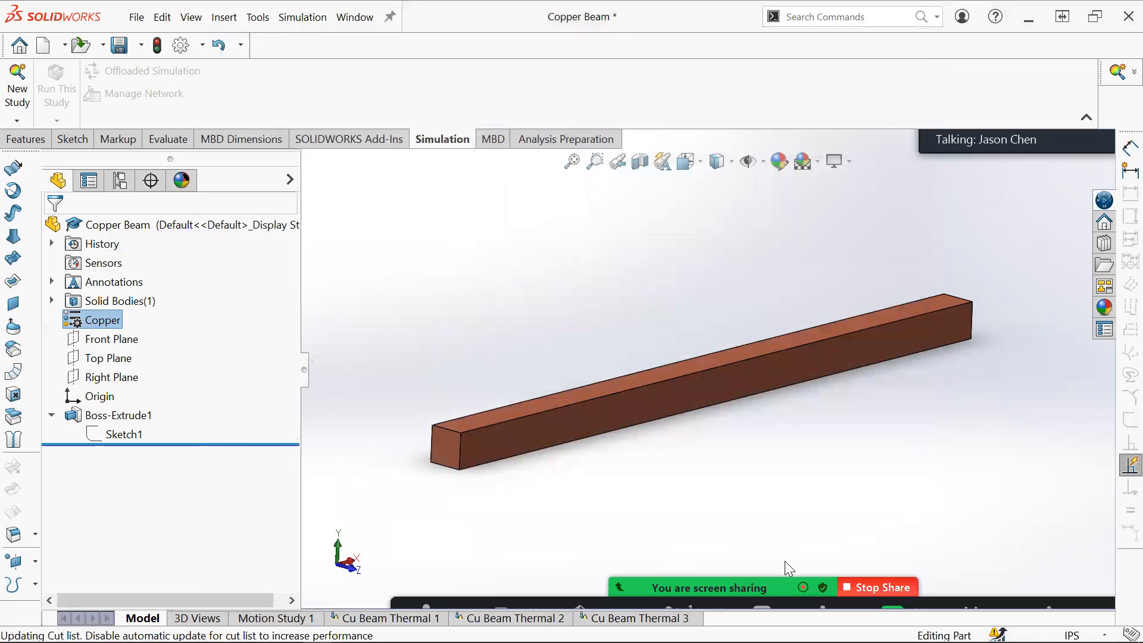
- Open the Cu Beam Thermal 1 study and examine its thermal loads on the beam
click(387, 618)
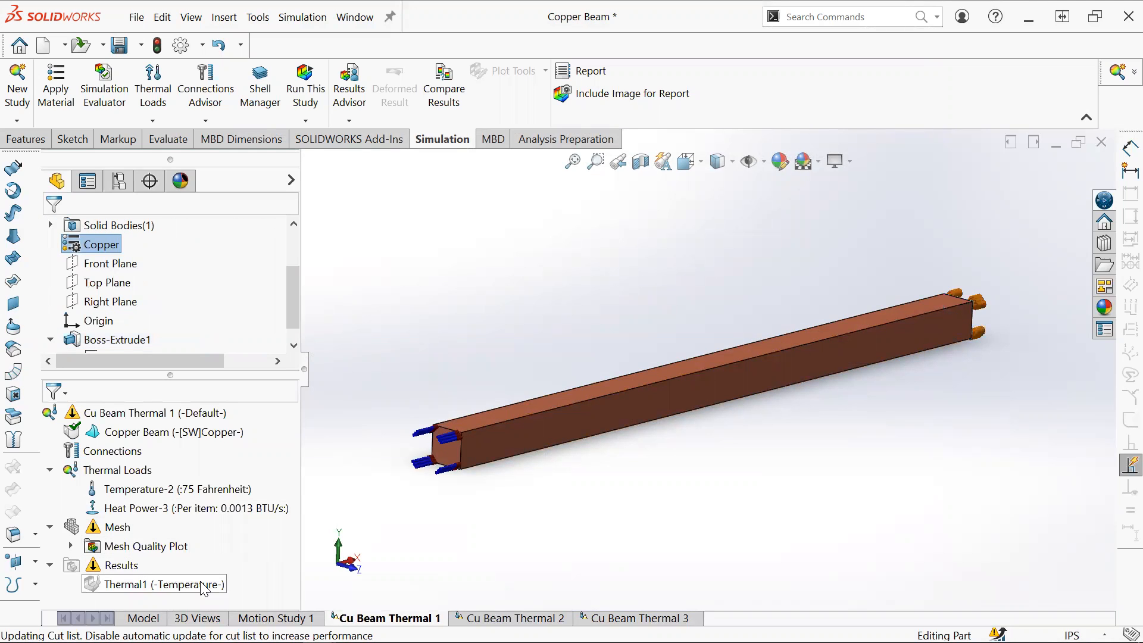
drag(356, 462, 393, 469)
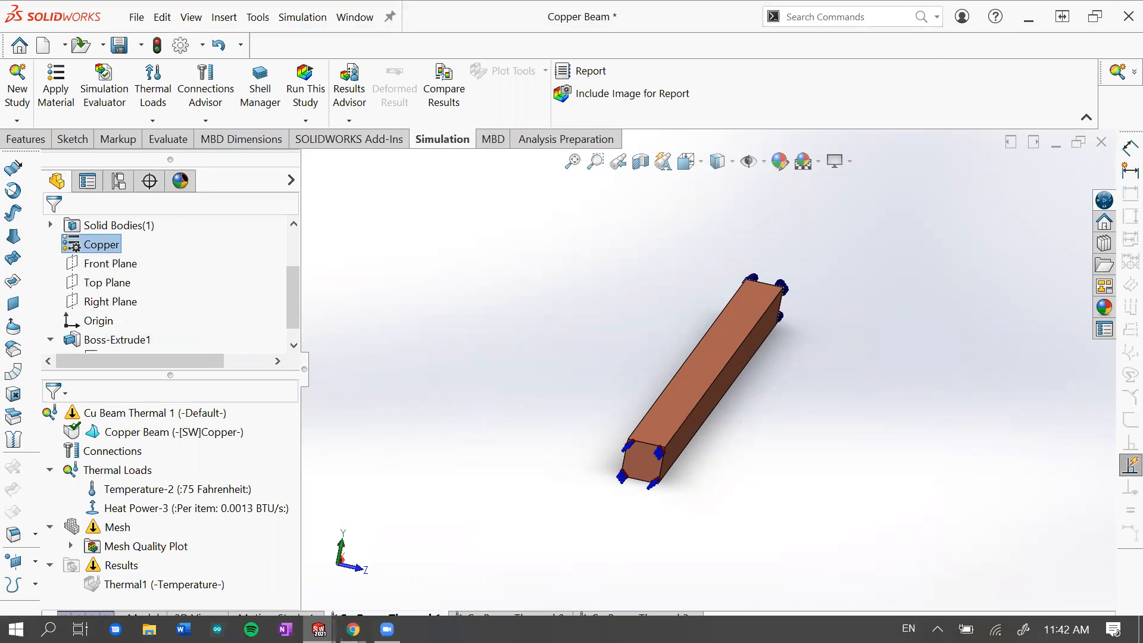
- Switch to the Thermal Simulation Calculation Corraboration spreadsheet in Google Sheets and view the conduction formula and copper property table
mouse_move(353, 630)
click(262, 562)
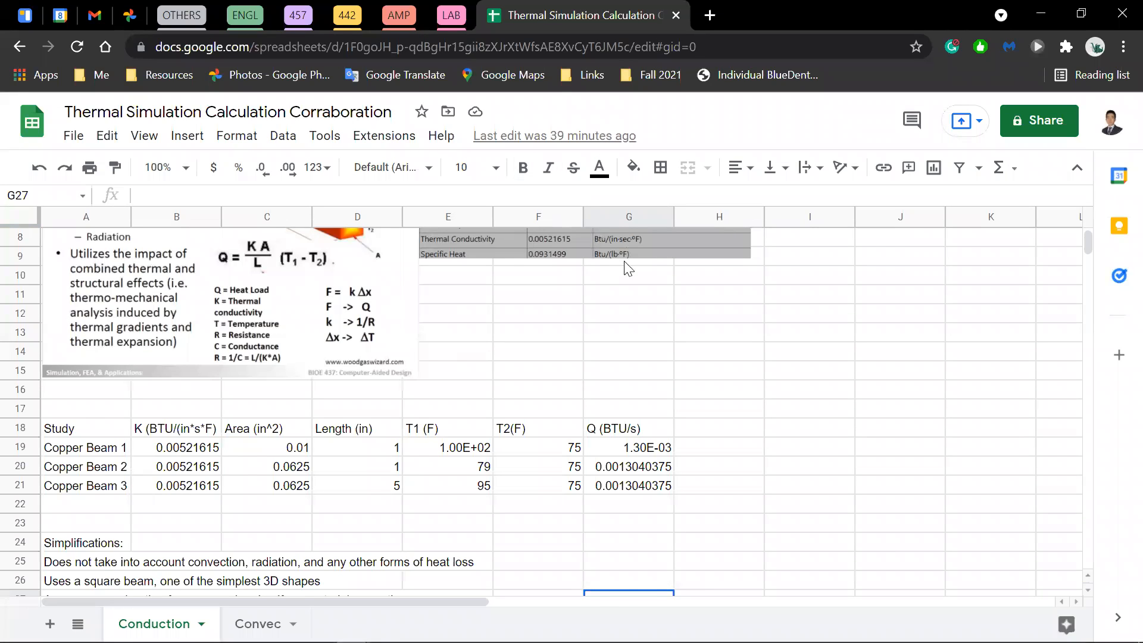
scroll(648, 300, up, 3)
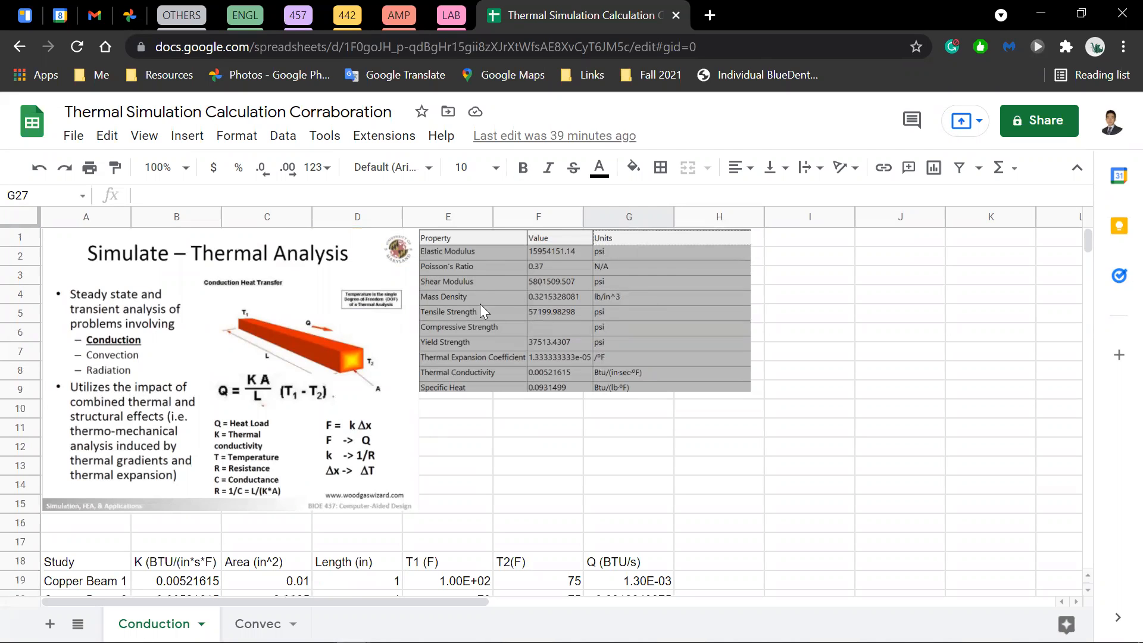
- Examine the conduction slide's formula alongside the K, Q and T2 entries for Copper Beam 1 in the study table
scroll(435, 407, down, 5)
scroll(406, 361, up, 3)
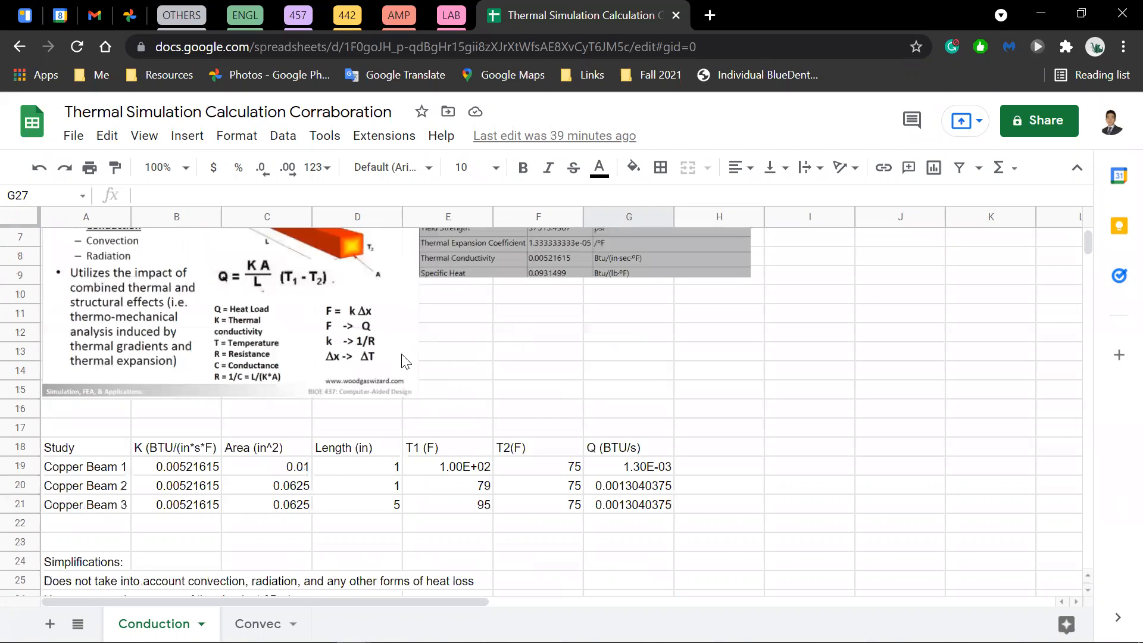
scroll(153, 443, down, 2)
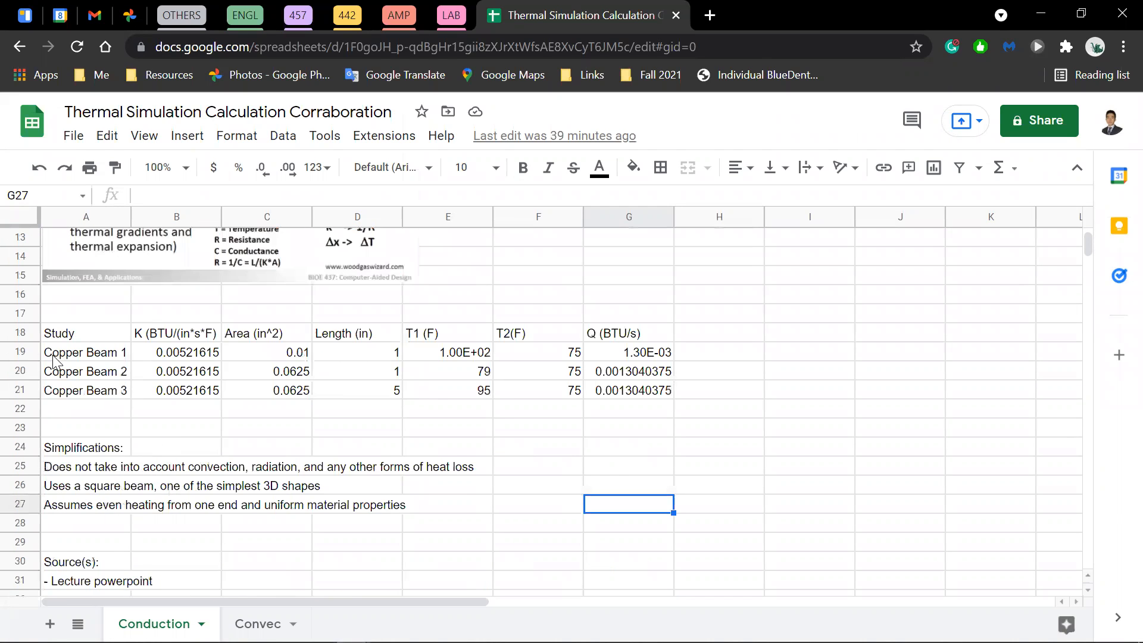
click(136, 354)
scroll(244, 364, up, 4)
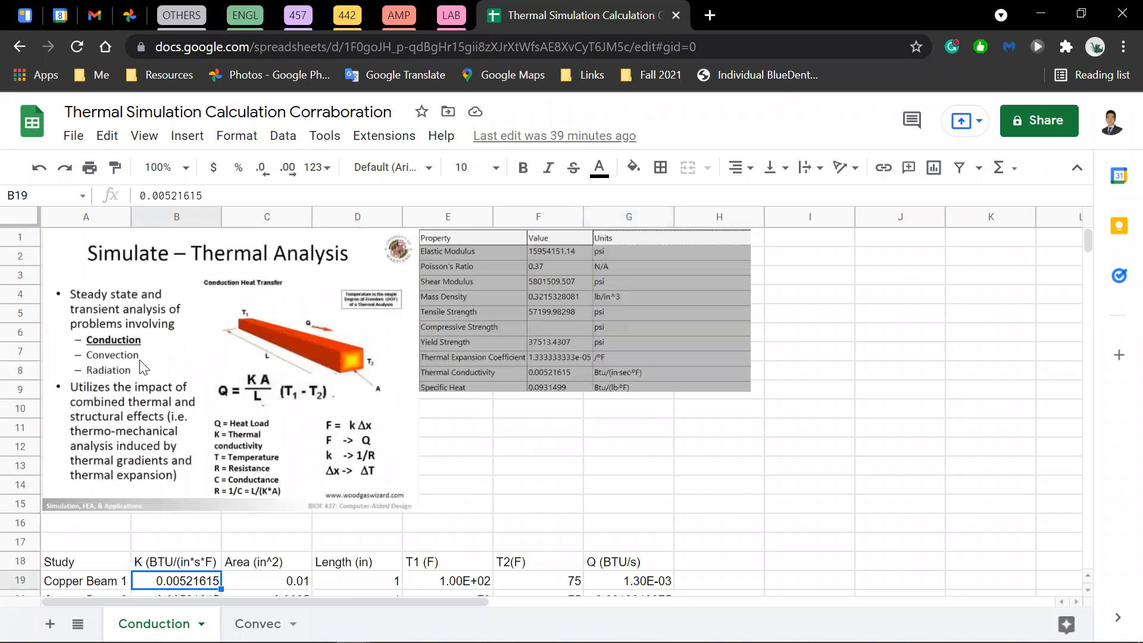
click(159, 301)
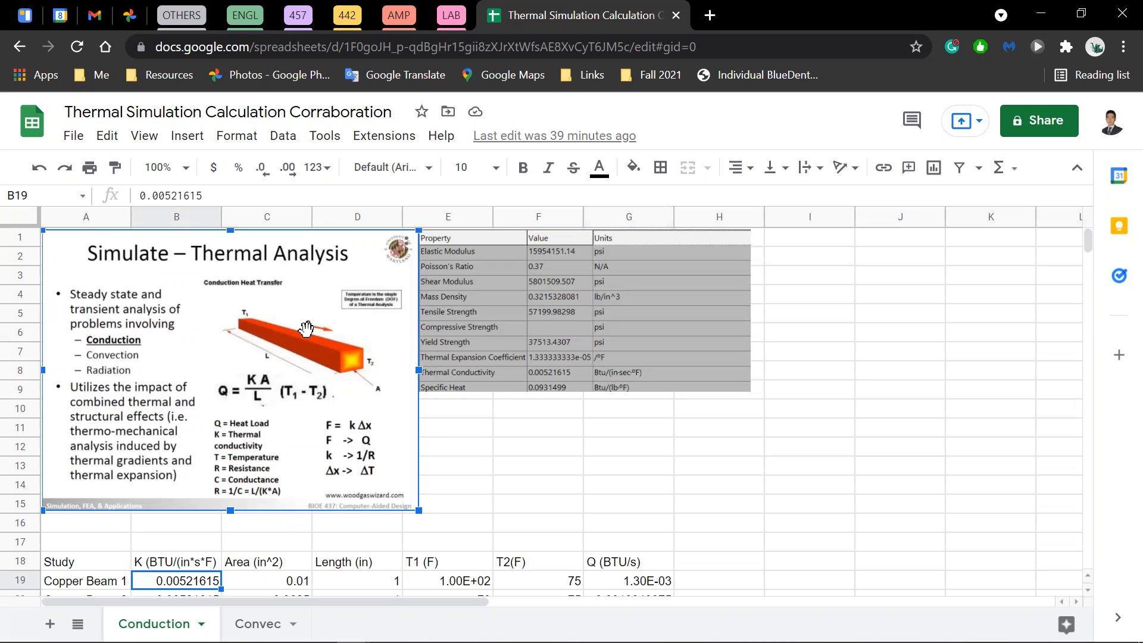
click(602, 563)
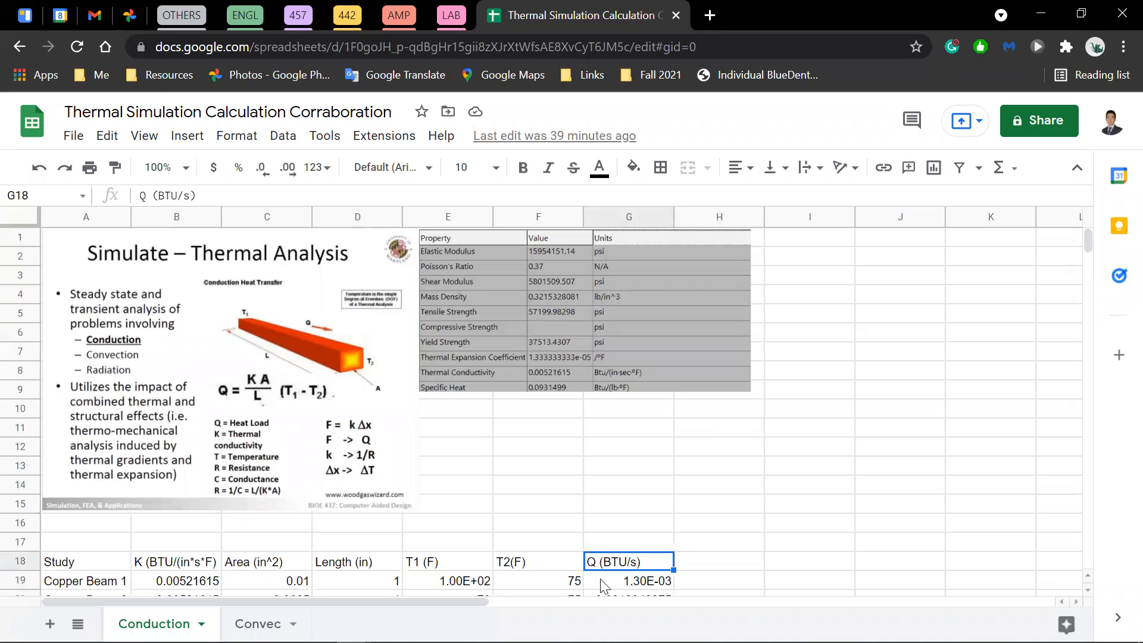
click(602, 583)
click(520, 582)
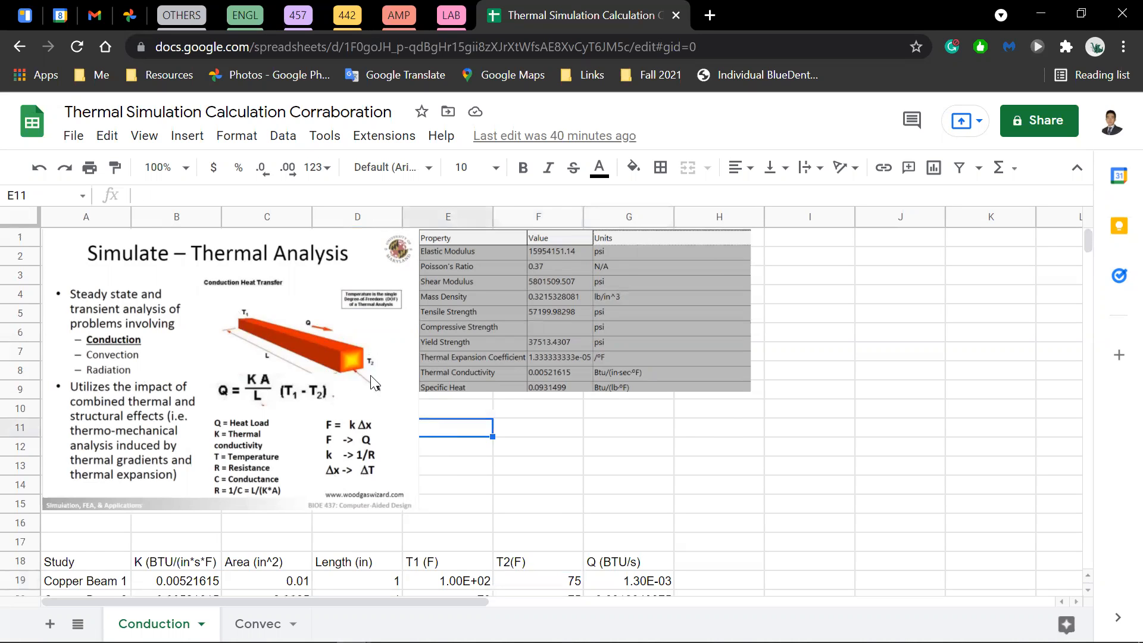
- Highlight the study names and input columns from K through T2 for all three copper beams (A18:F21)
scroll(331, 382, down, 4)
scroll(337, 367, up, 2)
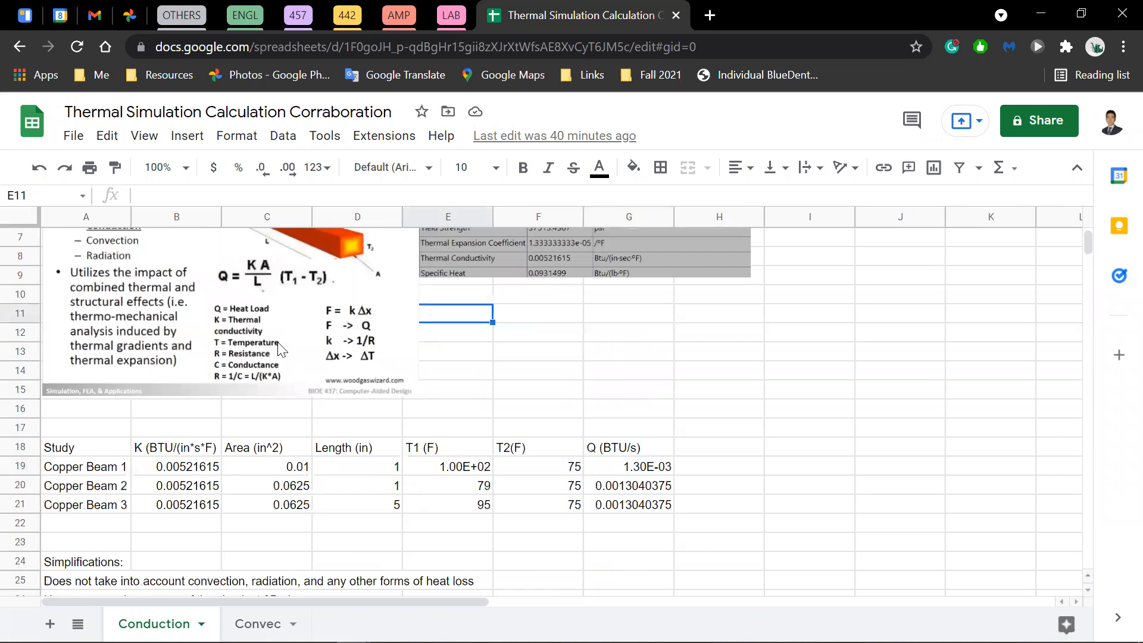
scroll(337, 366, up, 2)
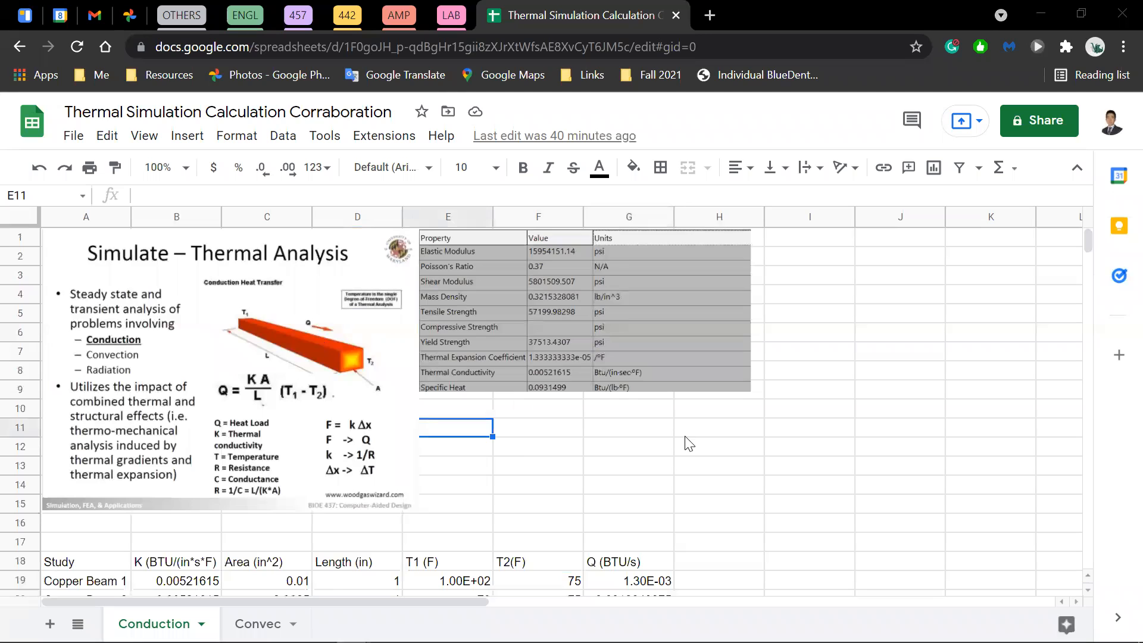
scroll(610, 512, down, 2)
click(177, 453)
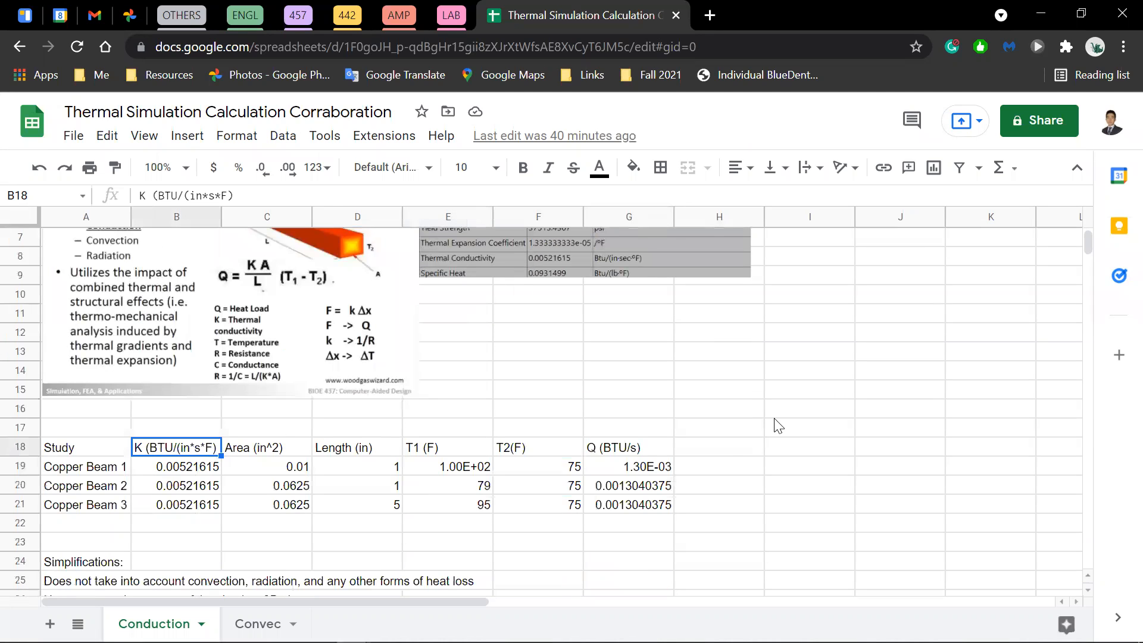
drag(104, 450, 197, 469)
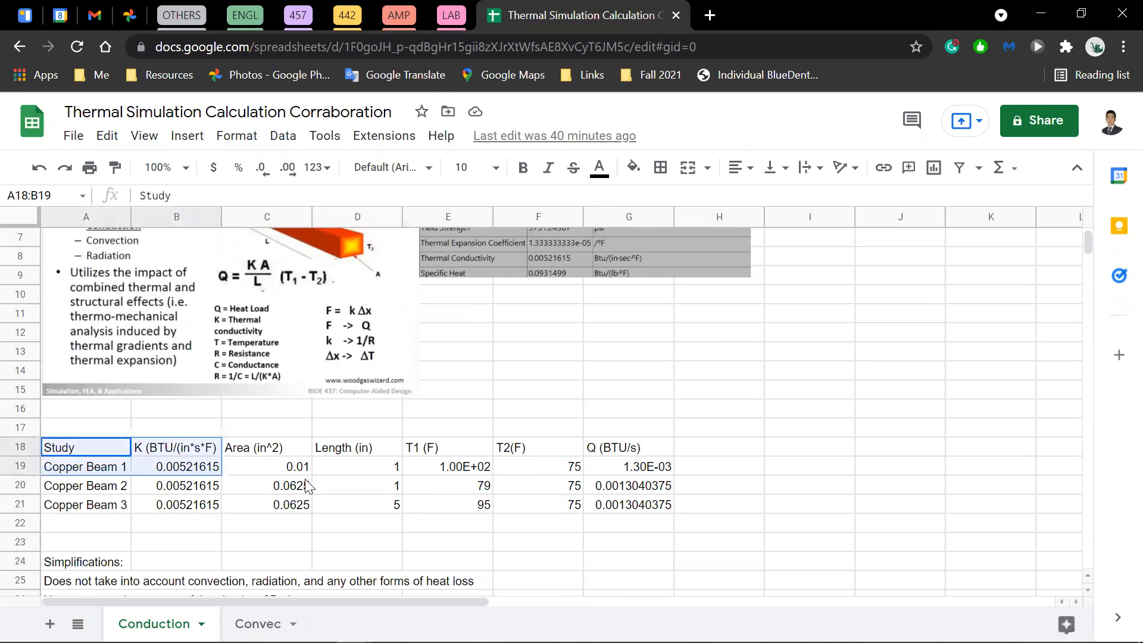
drag(306, 486, 574, 506)
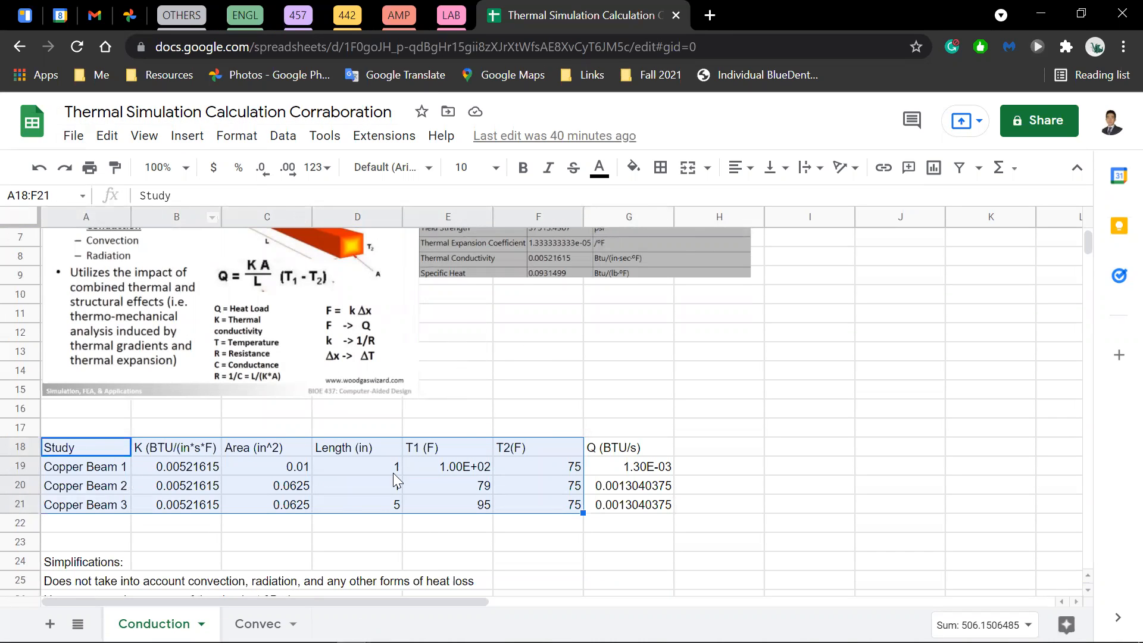
- Inspect the heat load formula in the Copper Beam 1 Q cell (G19), highlight it, and leave the cell unchanged
click(628, 467)
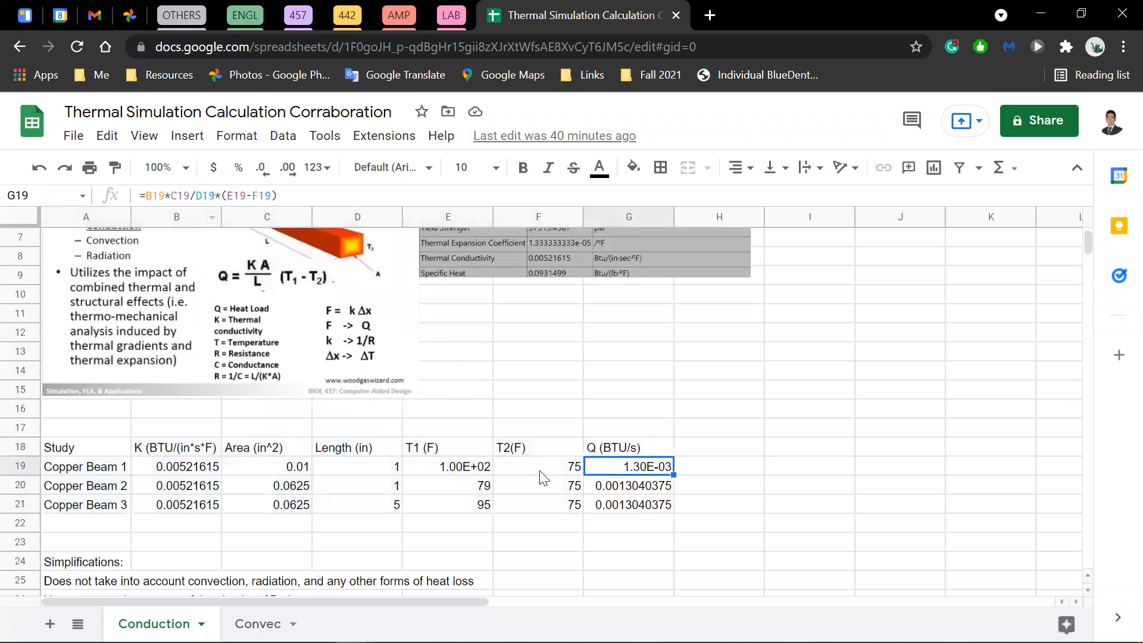
click(262, 195)
drag(277, 195, 132, 195)
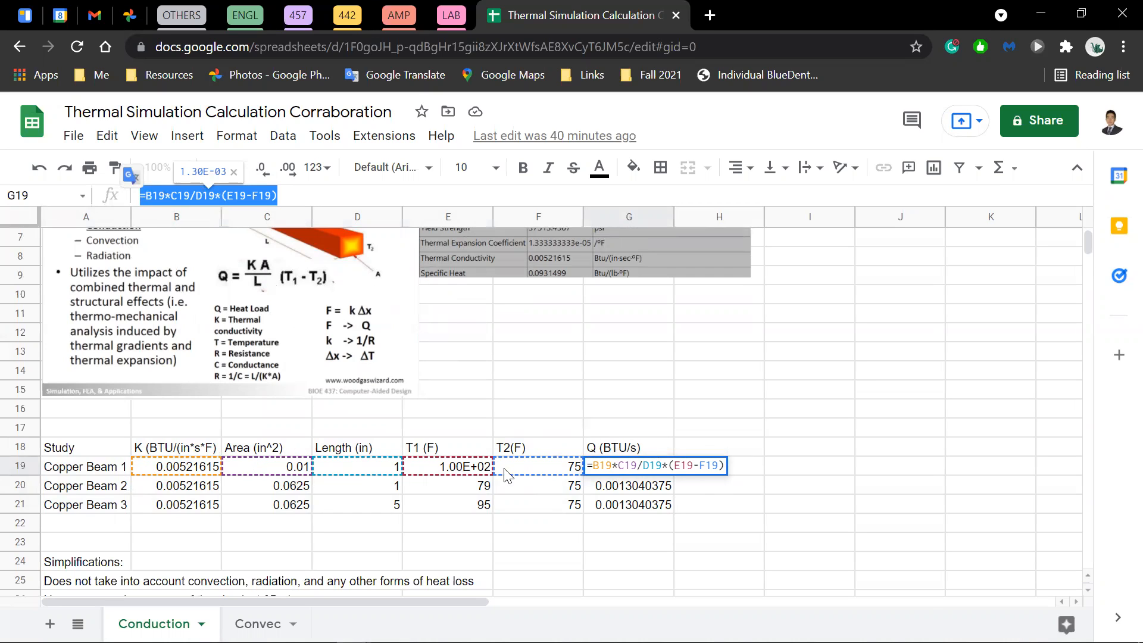
drag(595, 396, 506, 381)
click(383, 408)
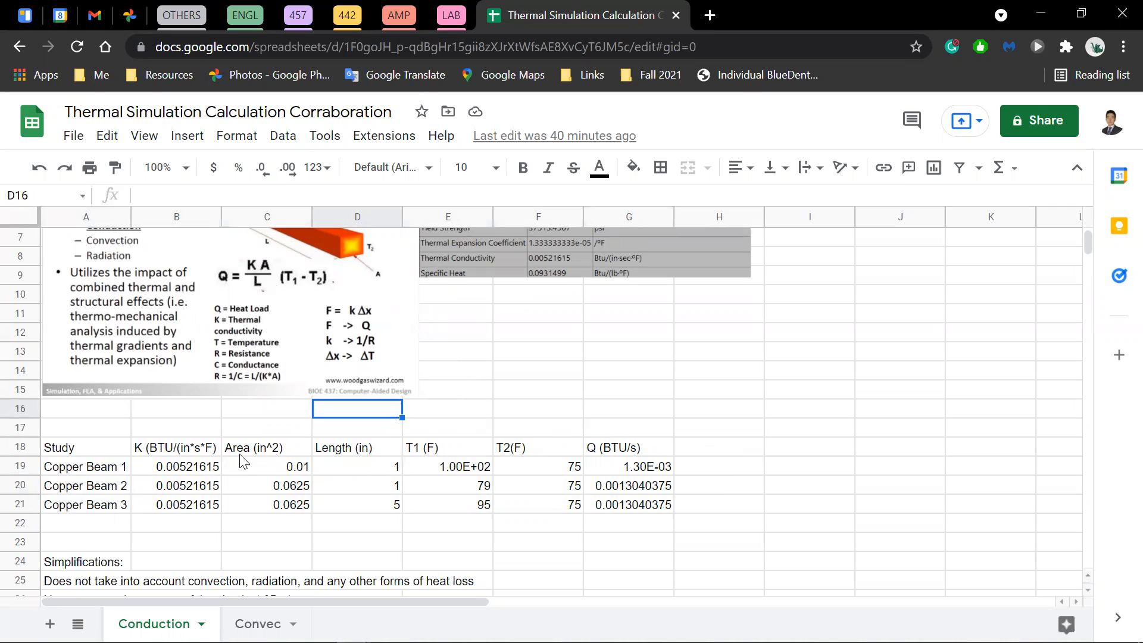
- Highlight the input columns K through T2 for the three studies, and single out the T2 and T1 columns
drag(192, 452, 571, 505)
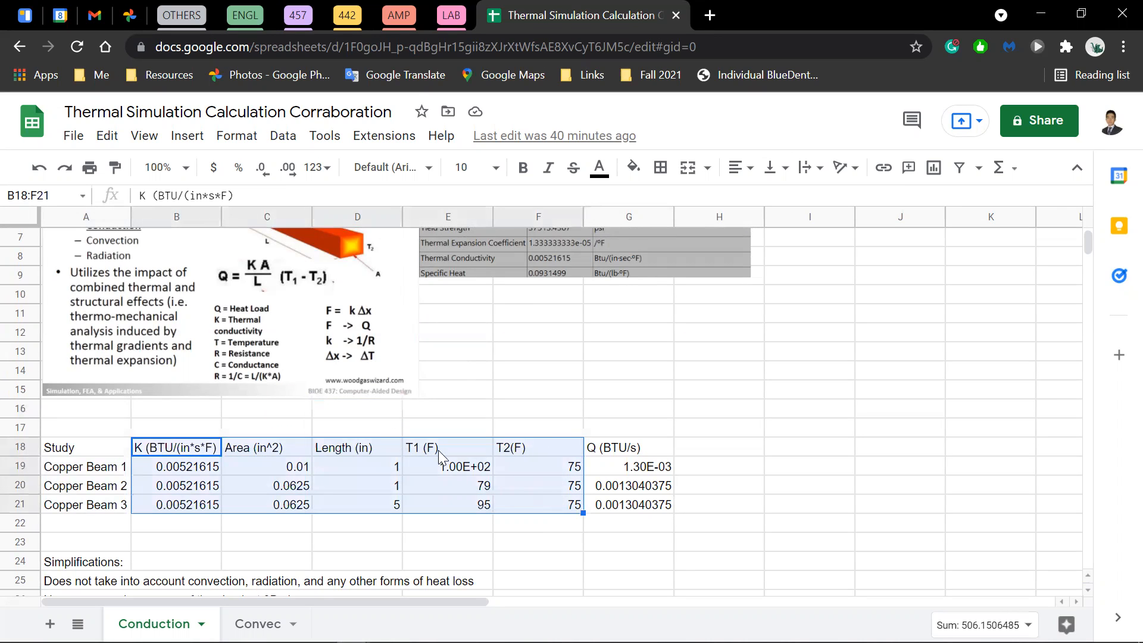
drag(538, 447, 526, 504)
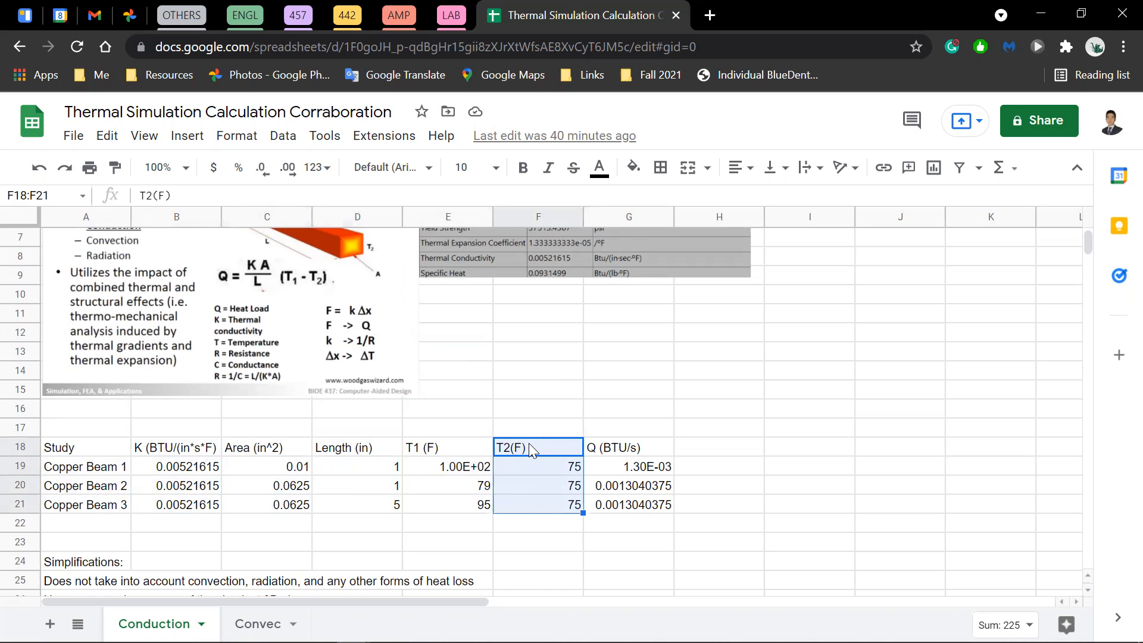
click(529, 445)
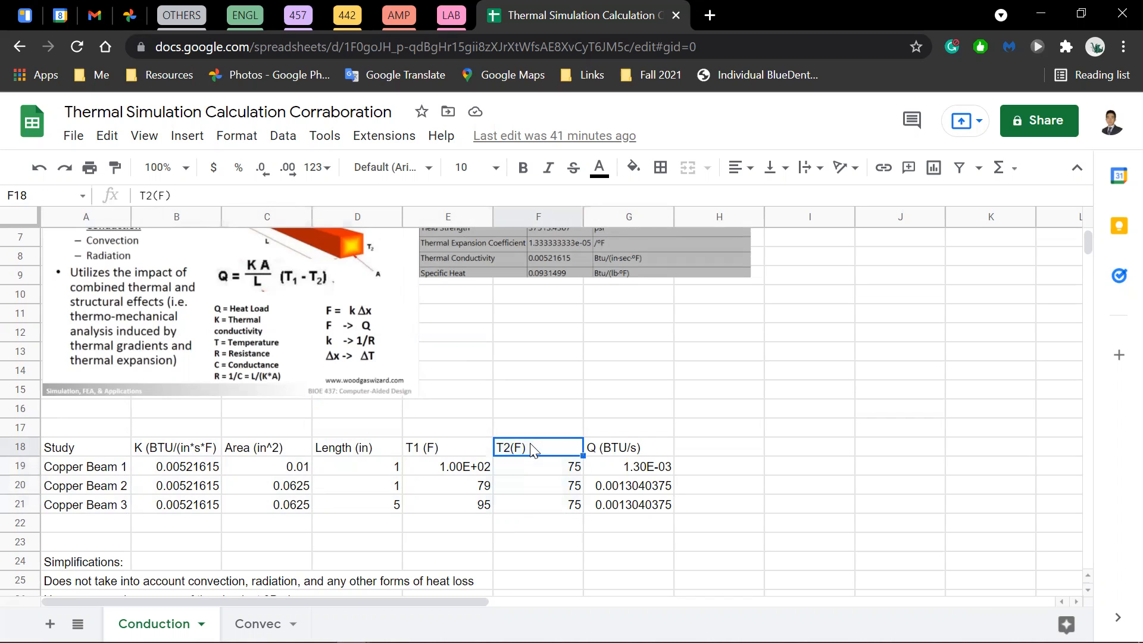
drag(451, 452, 469, 490)
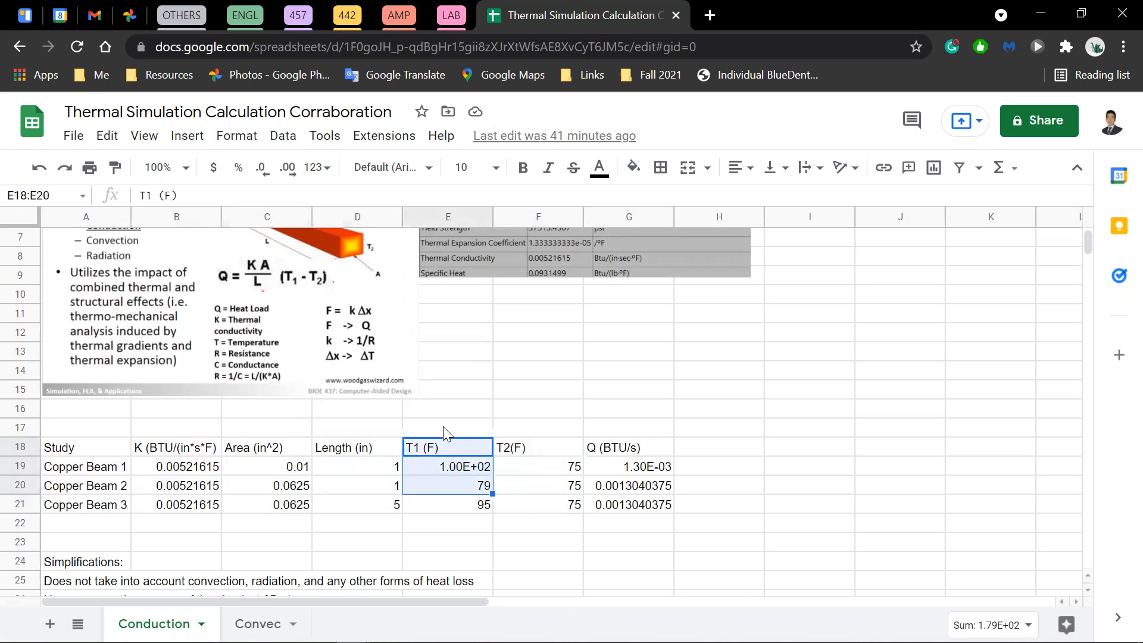
click(438, 448)
click(456, 410)
- Compare the T2 column with the T1 column across the three copper beam studies, checking the Copper Beam 1 T1 value
drag(515, 429, 520, 512)
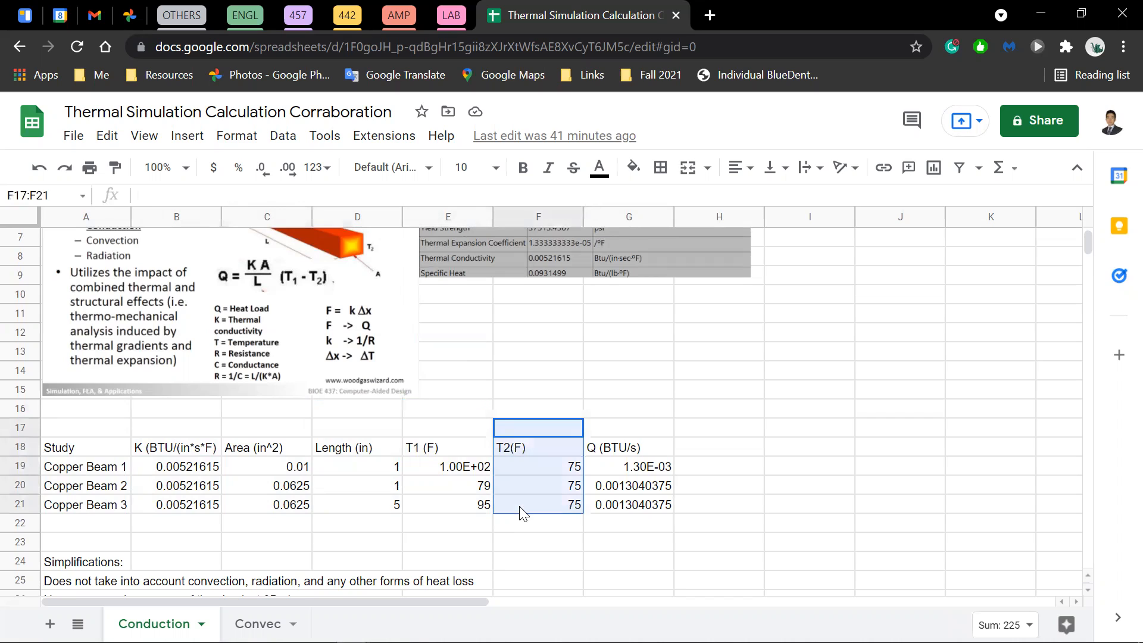
click(520, 512)
drag(524, 448, 529, 500)
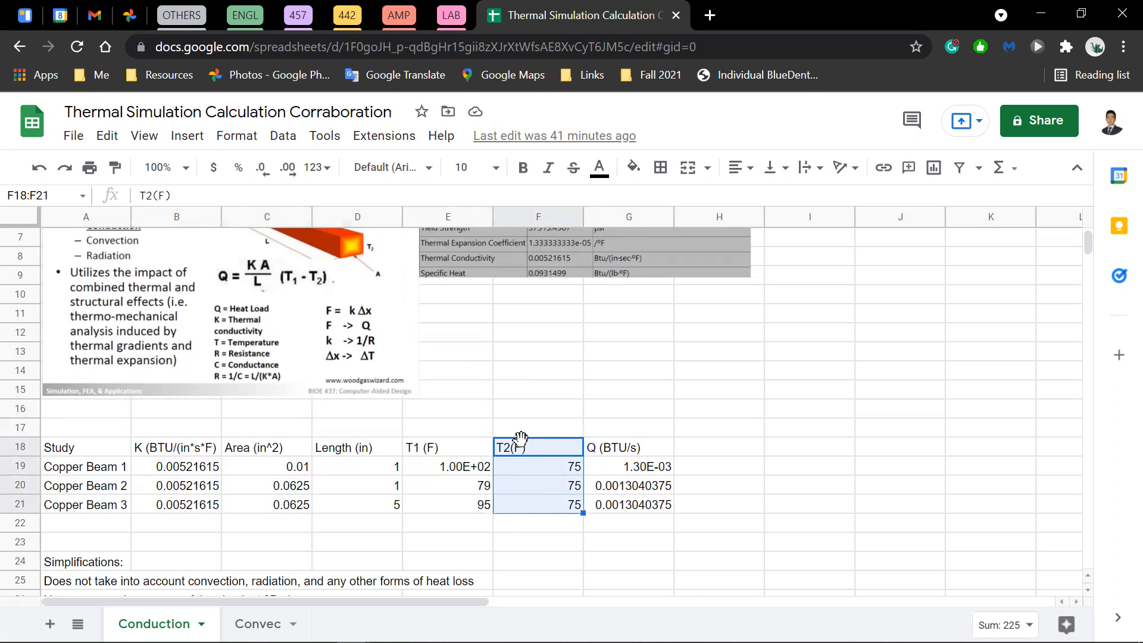
drag(437, 447, 432, 498)
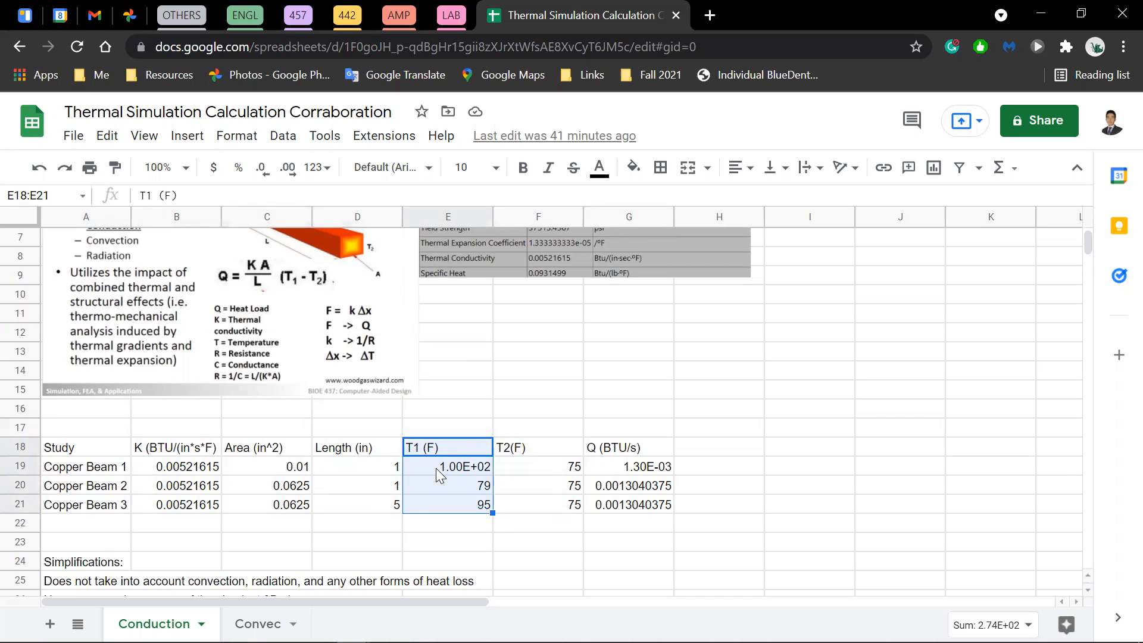
click(436, 468)
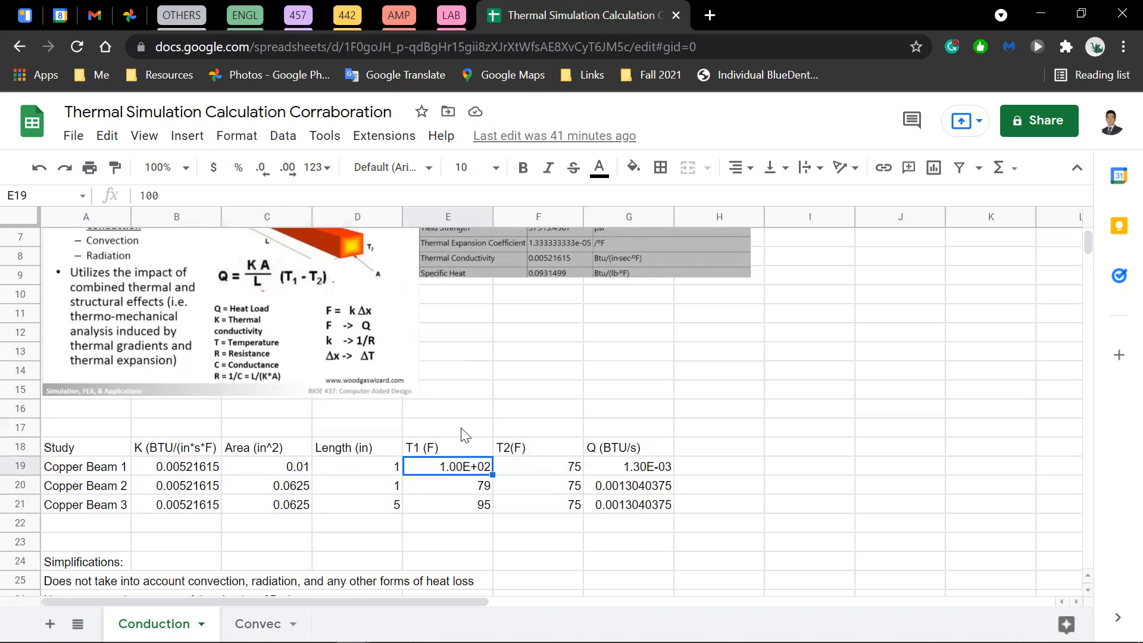
drag(449, 448, 442, 499)
key(Down)
- Highlight Copper Beam 1's inputs (B19:F19), select its Q cell, and review the conduction formula on the slide
drag(208, 467, 522, 476)
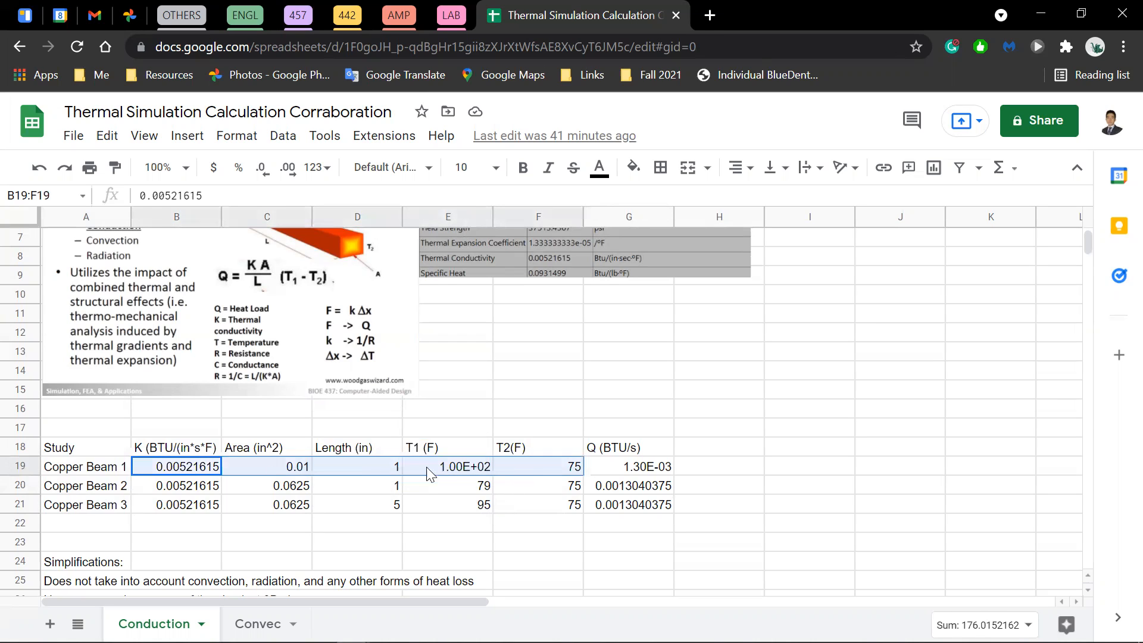
click(590, 473)
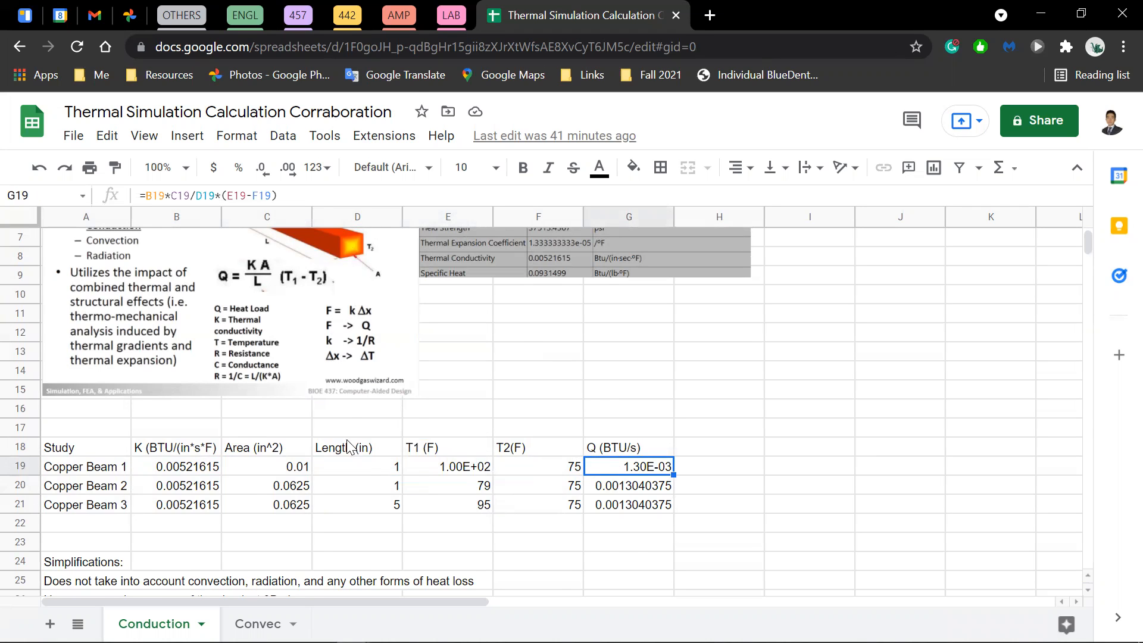
scroll(351, 446, up, 2)
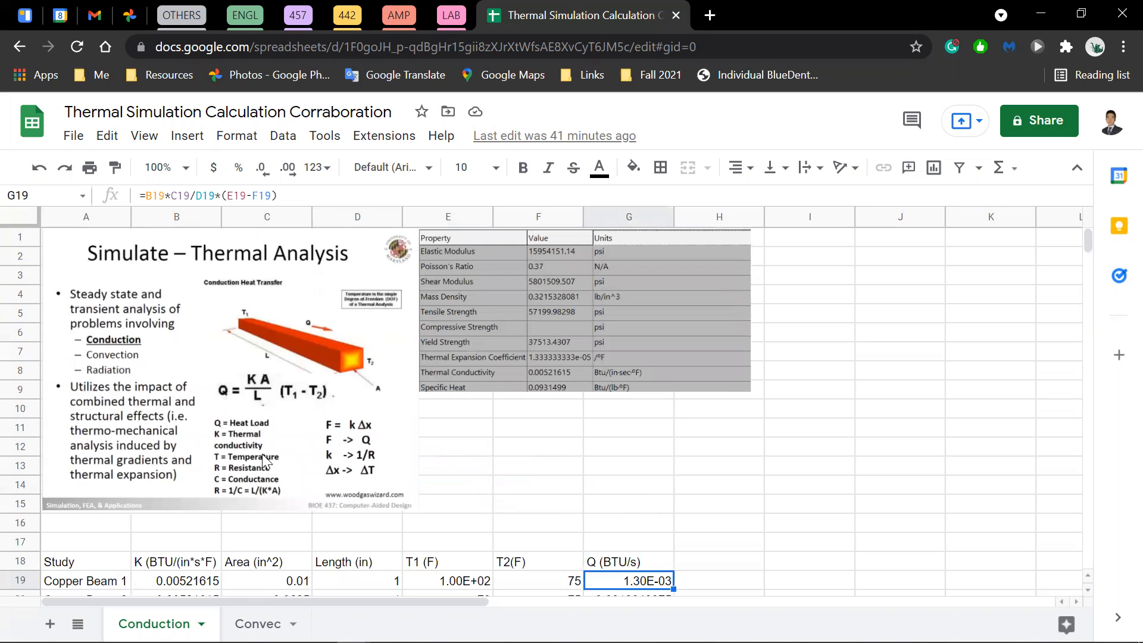
scroll(637, 400, down, 4)
scroll(612, 387, up, 2)
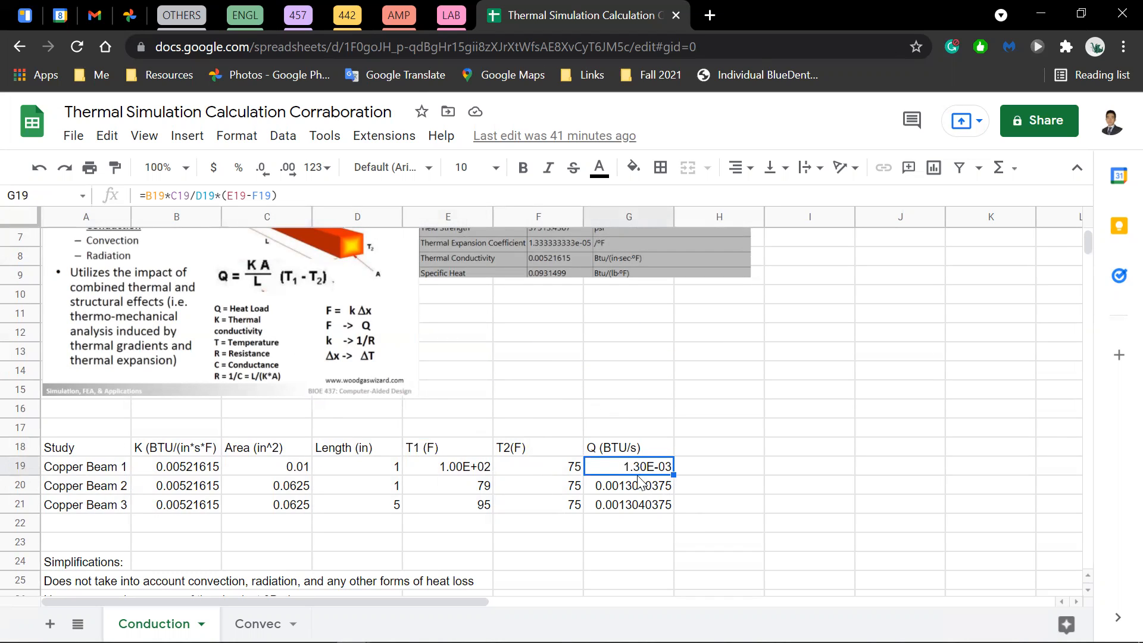
- Highlight the whole Copper Beam 1 row (A19:G19) and check its Q formula against the T1 and T2 cells
drag(62, 470, 608, 472)
key(ctrl+c)
scroll(568, 467, down, 2)
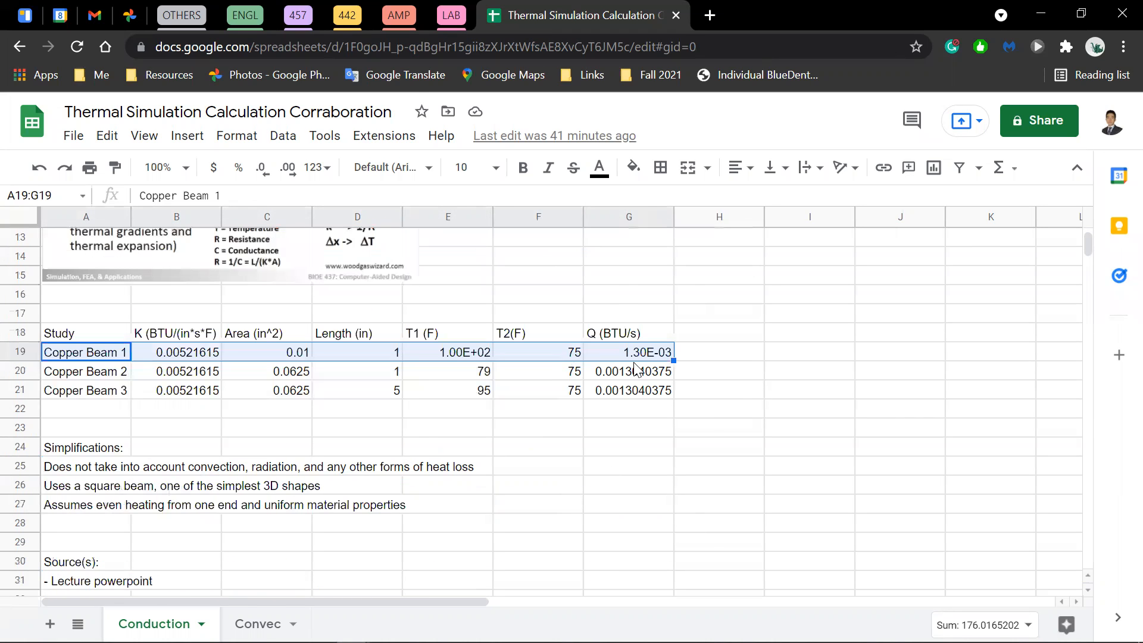
click(600, 352)
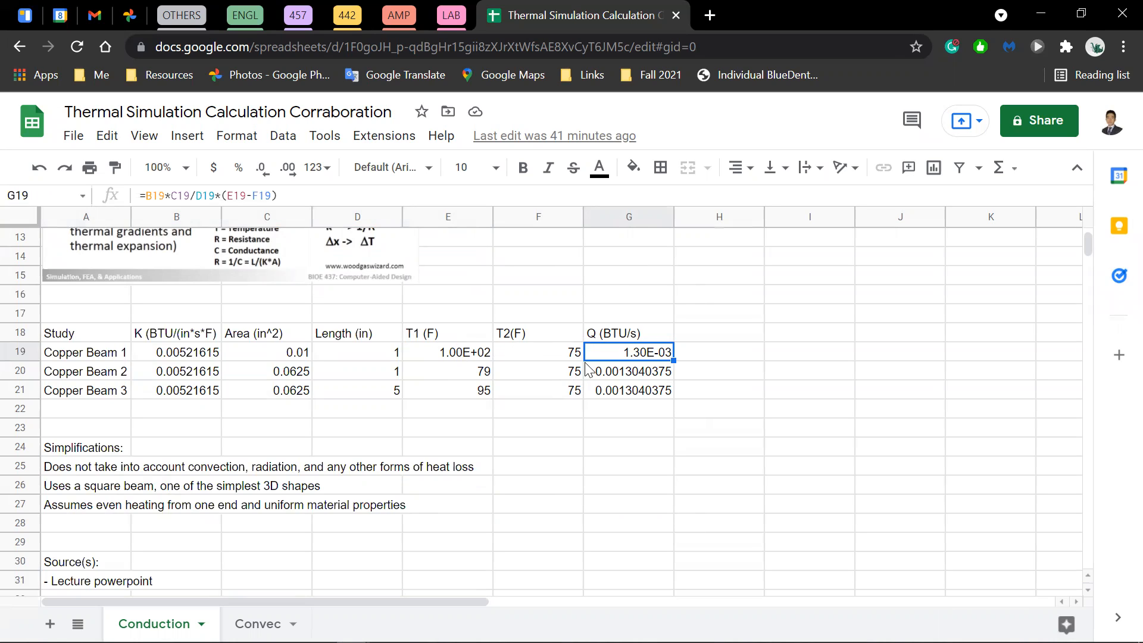
click(537, 355)
click(472, 352)
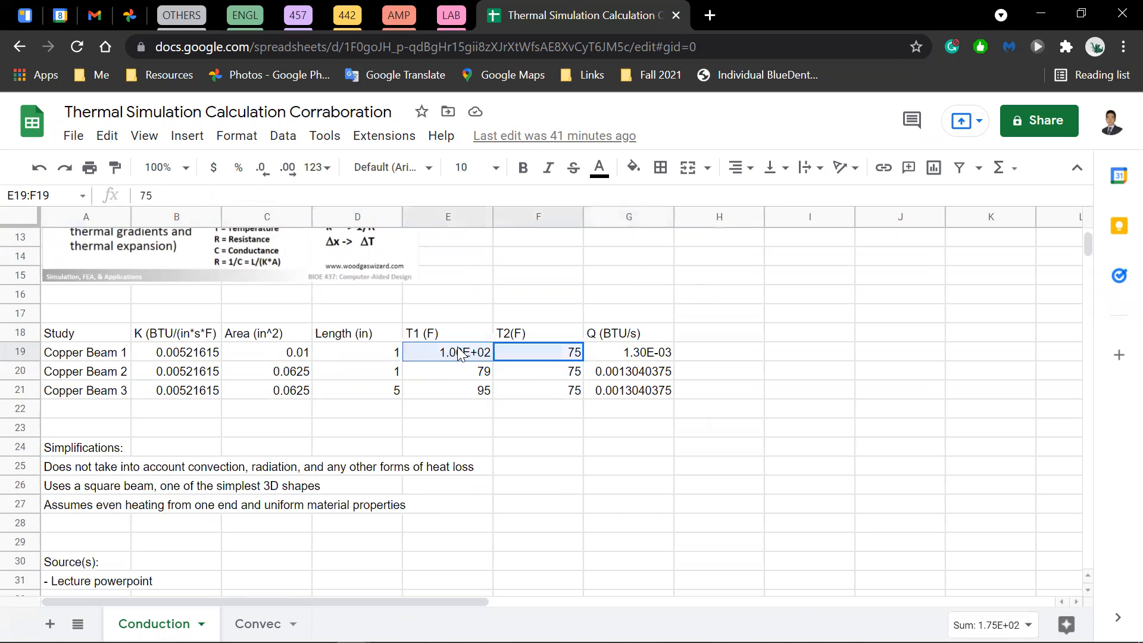
drag(510, 357, 440, 359)
click(616, 355)
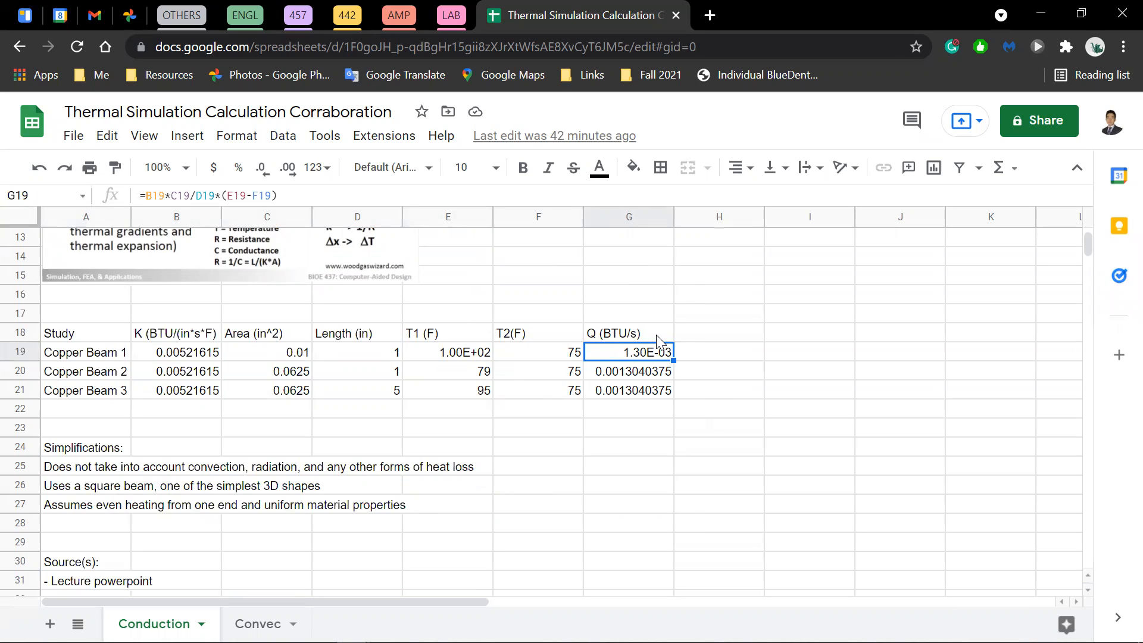
- Check Copper Beam 1's T1 and T2 temperature cells individually, ending on the T1 cell
drag(517, 351, 466, 356)
click(489, 356)
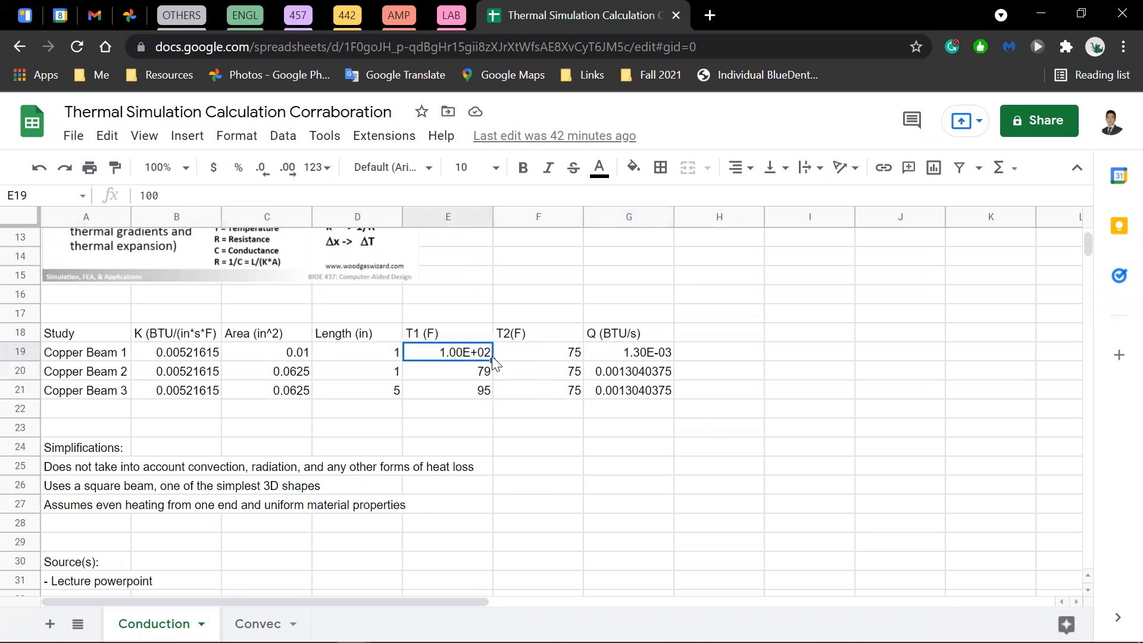
click(543, 357)
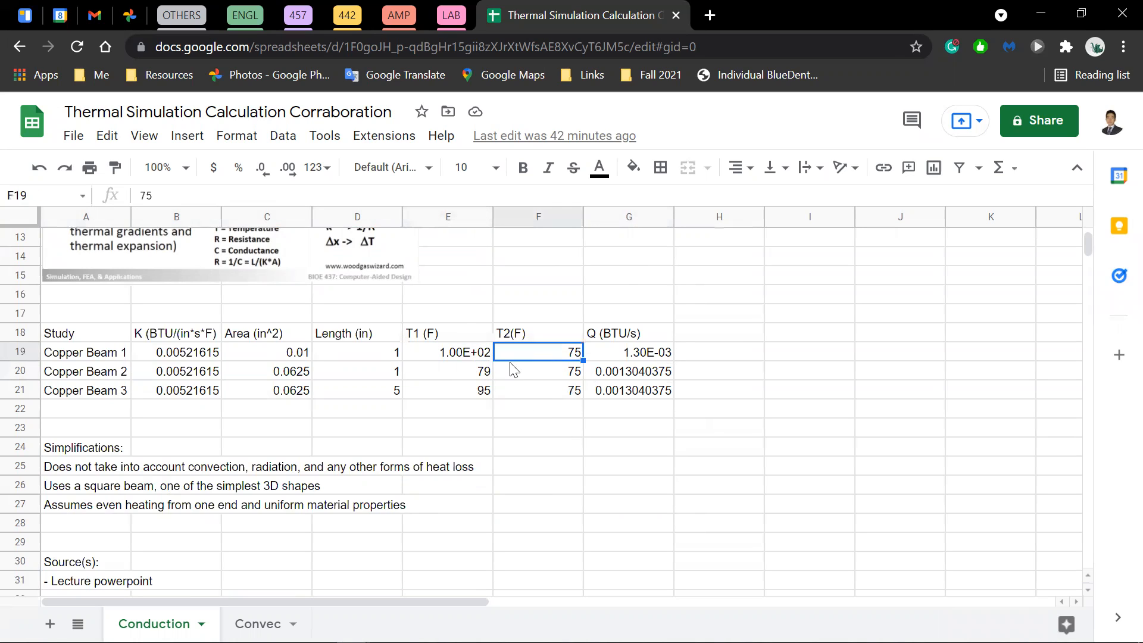
click(445, 356)
drag(439, 330, 442, 353)
click(438, 354)
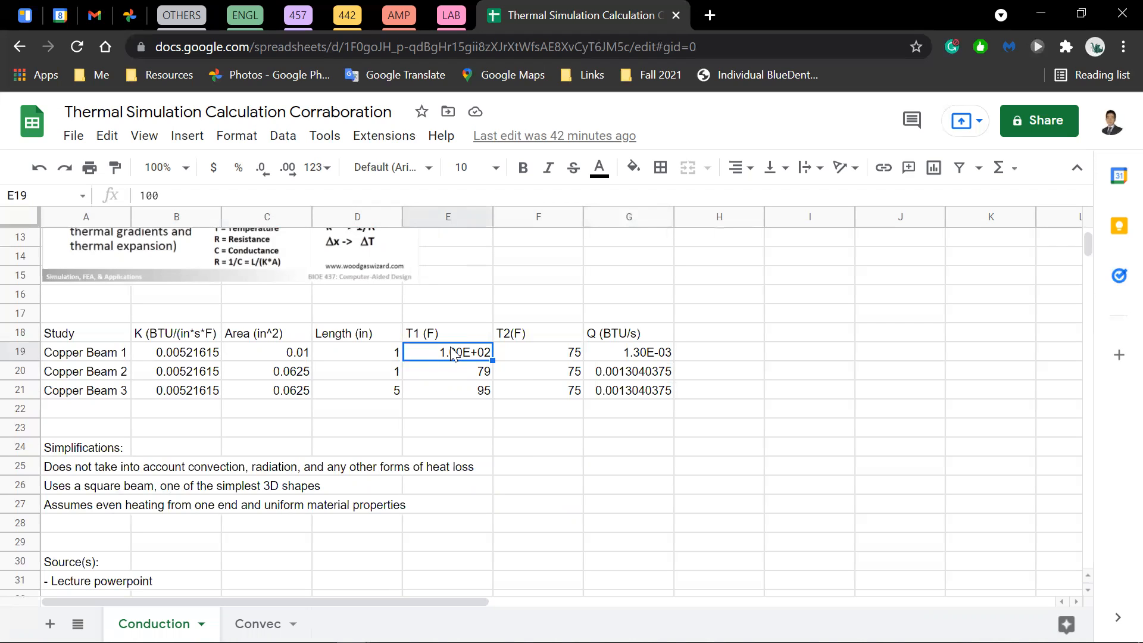
- Check Copper Beam 1's length cell and highlight the Length and Area columns for the three studies
click(366, 353)
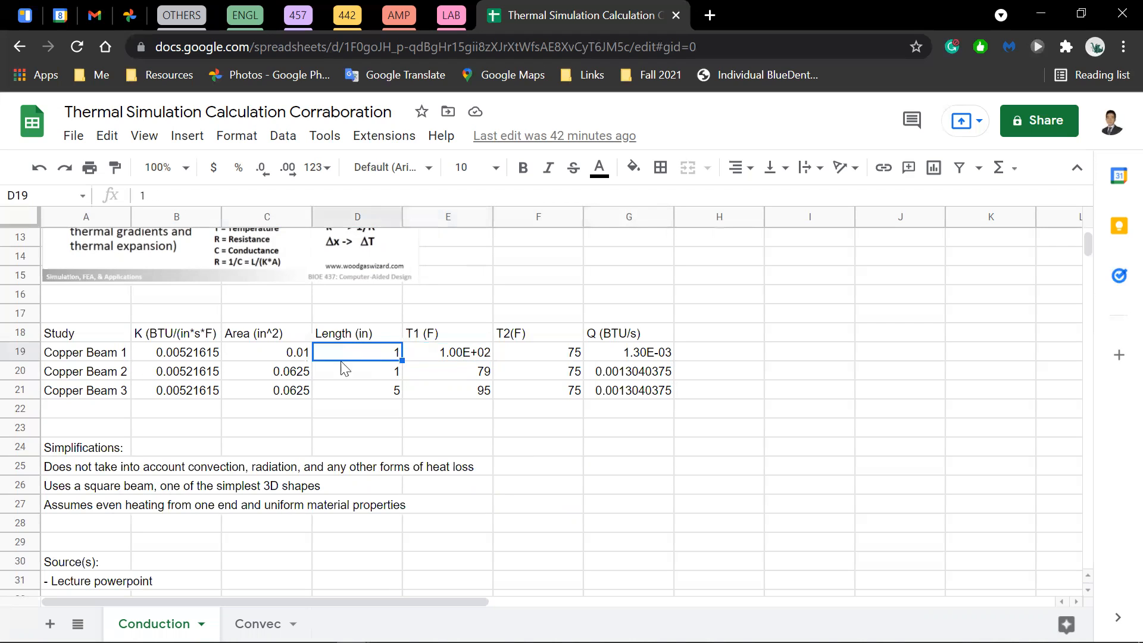
drag(278, 350, 298, 393)
drag(358, 335, 351, 388)
click(284, 335)
drag(281, 364, 283, 386)
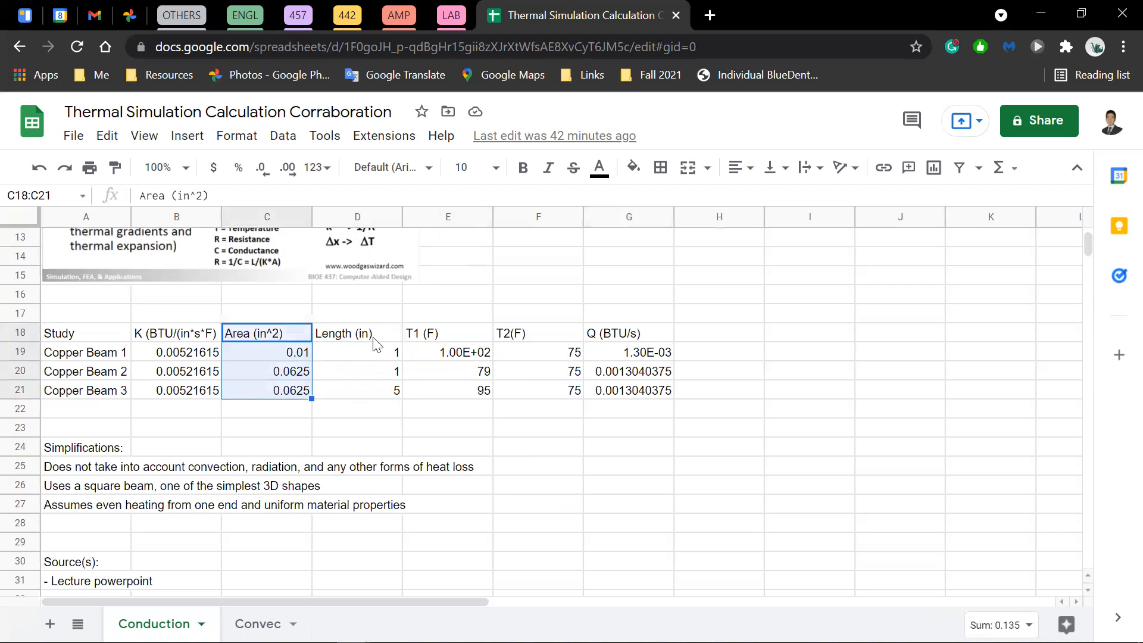
- Highlight the Length column and the T1 column cells of the copper beam studies, ending on the T1 header
drag(374, 338, 366, 410)
click(464, 320)
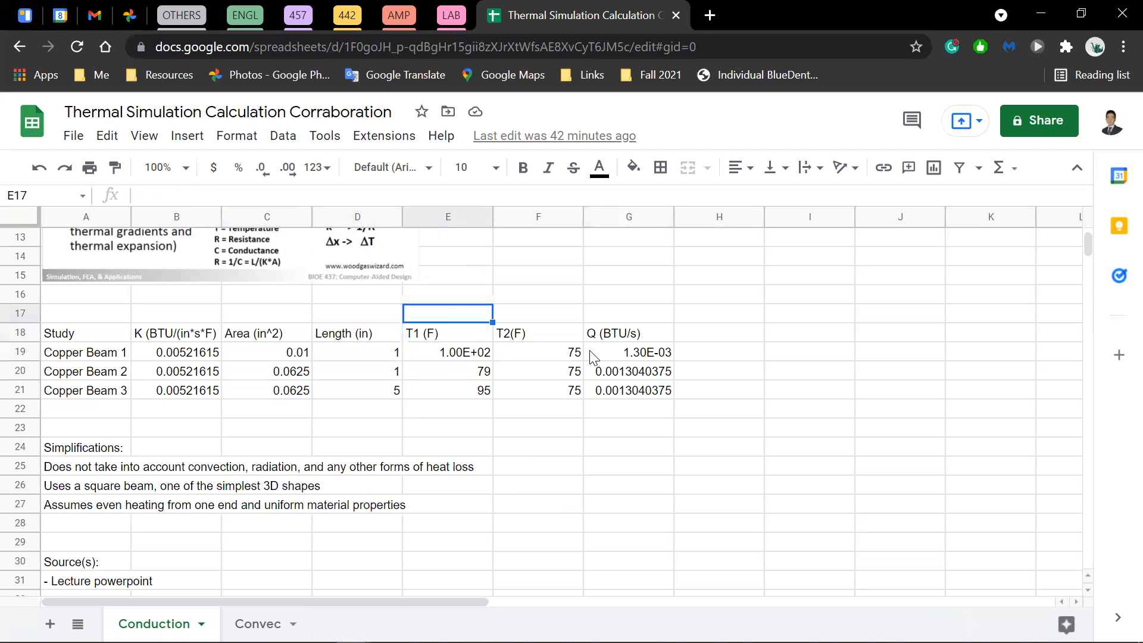
click(435, 335)
drag(441, 345, 444, 366)
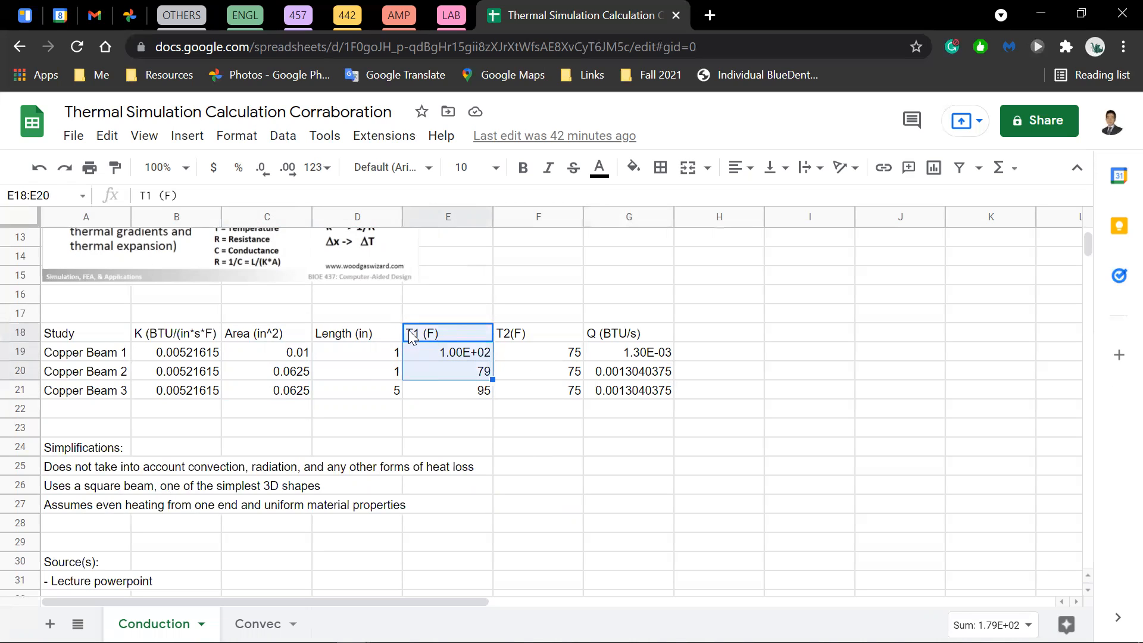
click(427, 334)
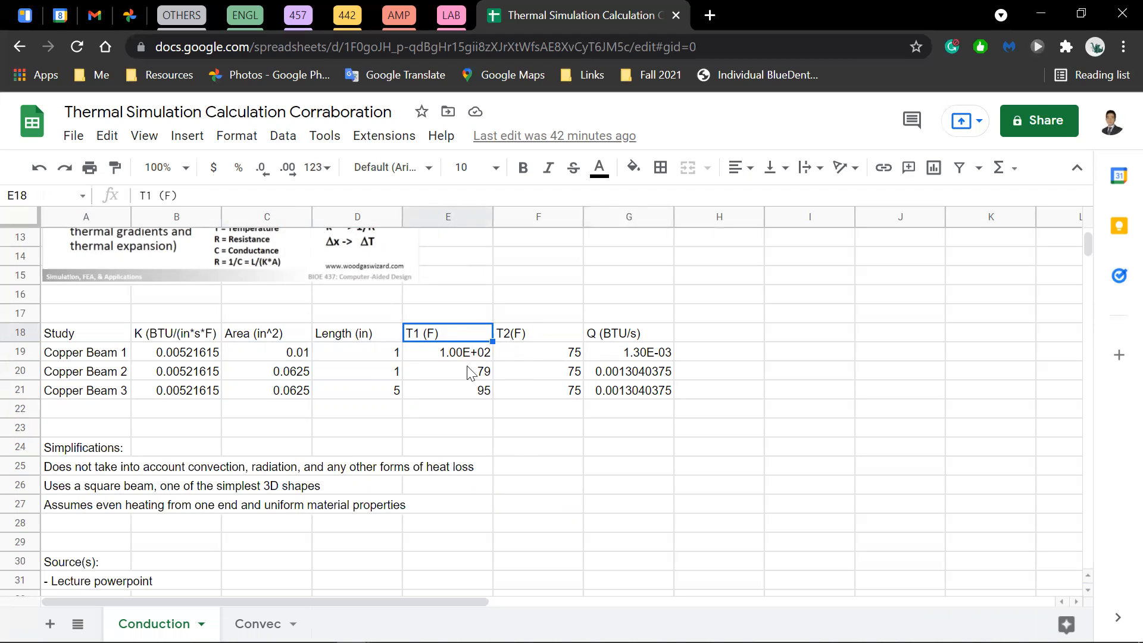
- Review the Simplifications list beneath the study table and select its heading cell
drag(262, 451, 261, 461)
click(208, 412)
scroll(309, 413, up, 3)
scroll(298, 411, down, 3)
drag(79, 447, 128, 485)
click(125, 485)
click(53, 452)
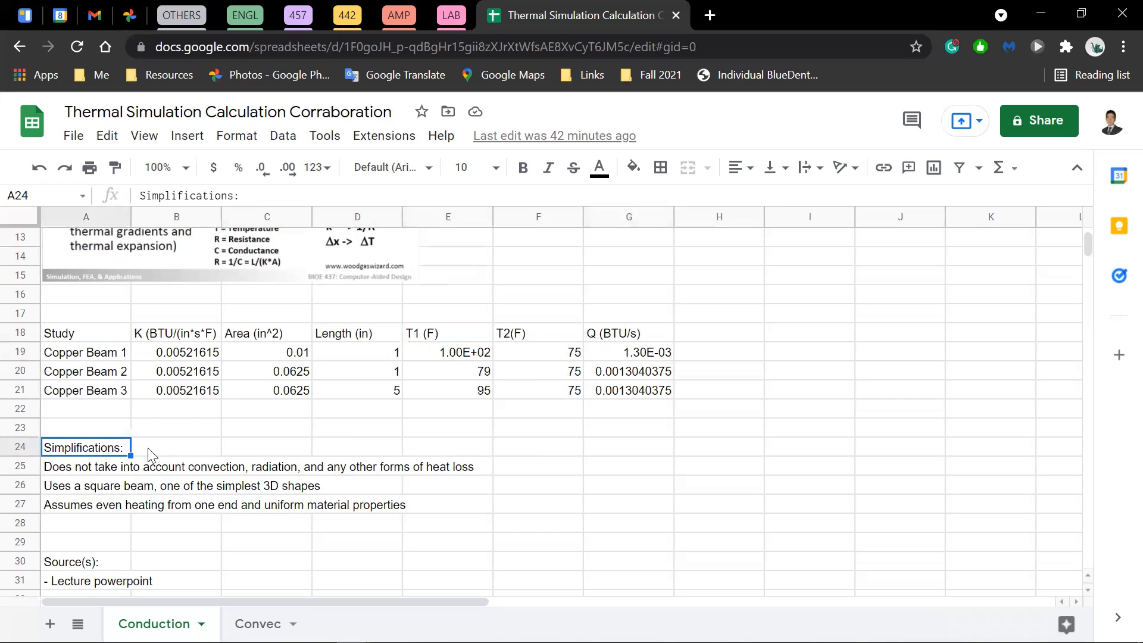
- Check the simplification lines on the square beam shape and on even heating with uniform material properties
click(101, 487)
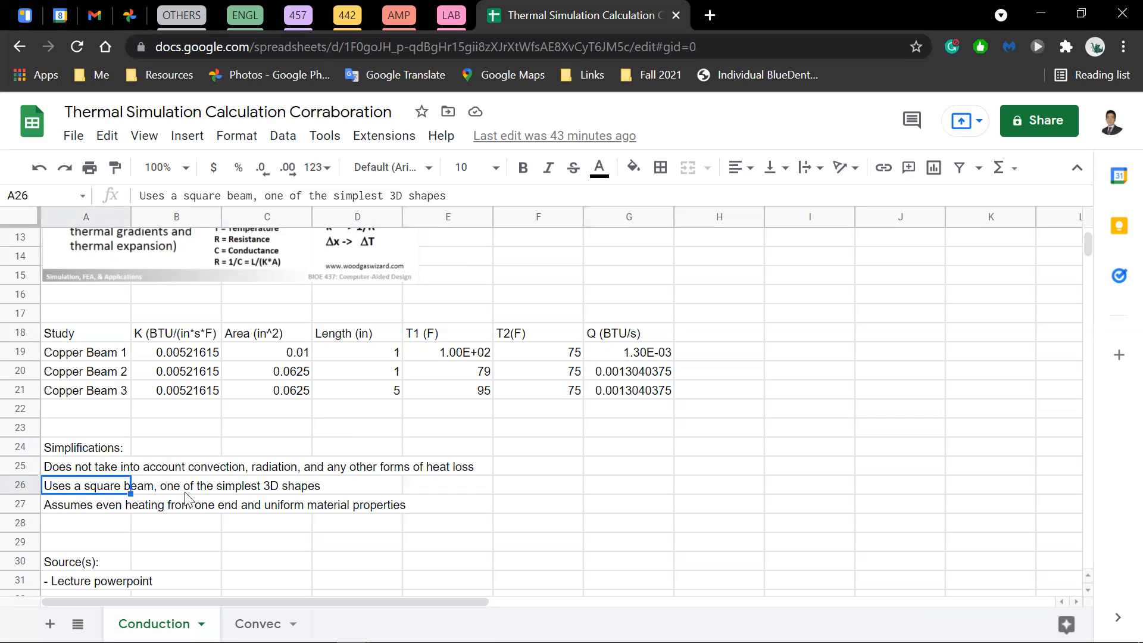
click(204, 488)
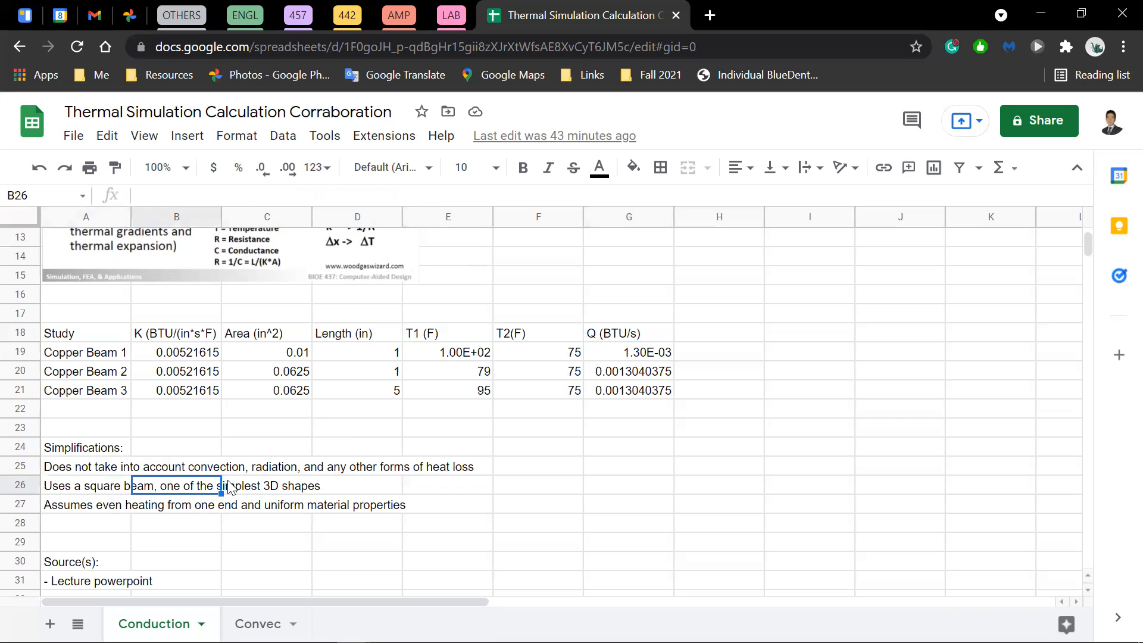
click(262, 492)
click(123, 491)
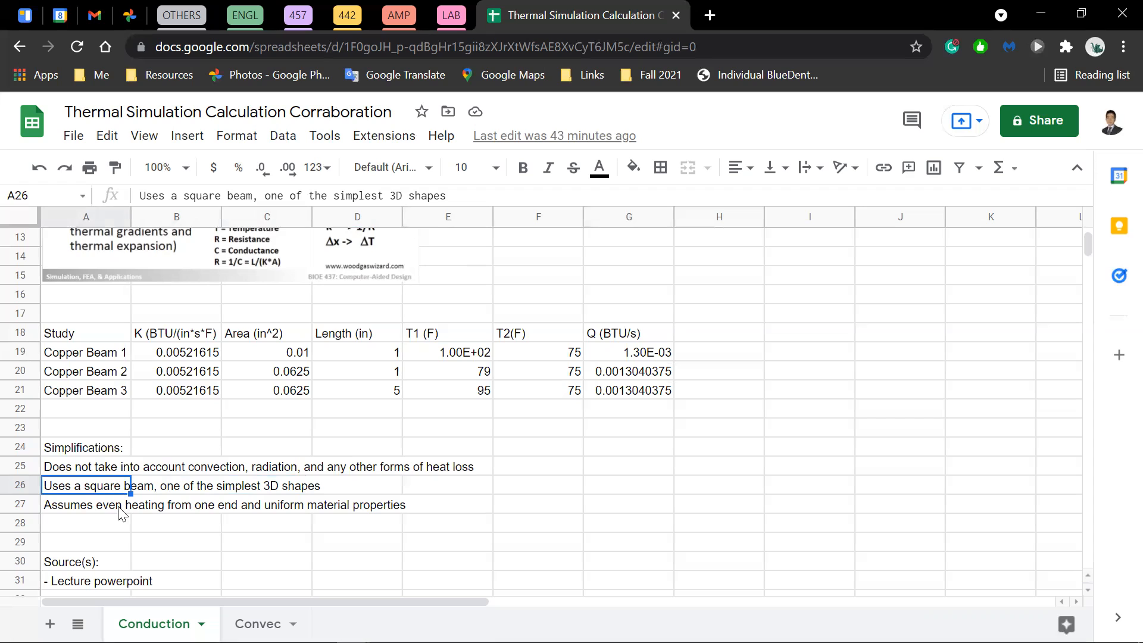
click(123, 511)
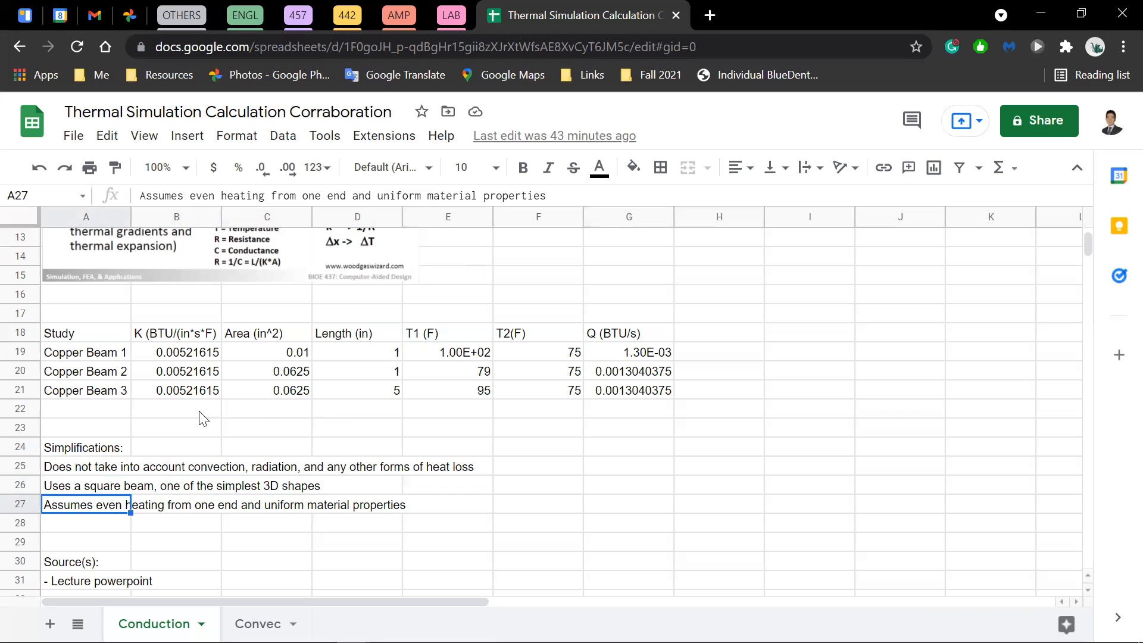
- Highlight the empty row below Copper Beam 3 and review the Thermal Analysis slide and the material property table
drag(101, 410, 512, 416)
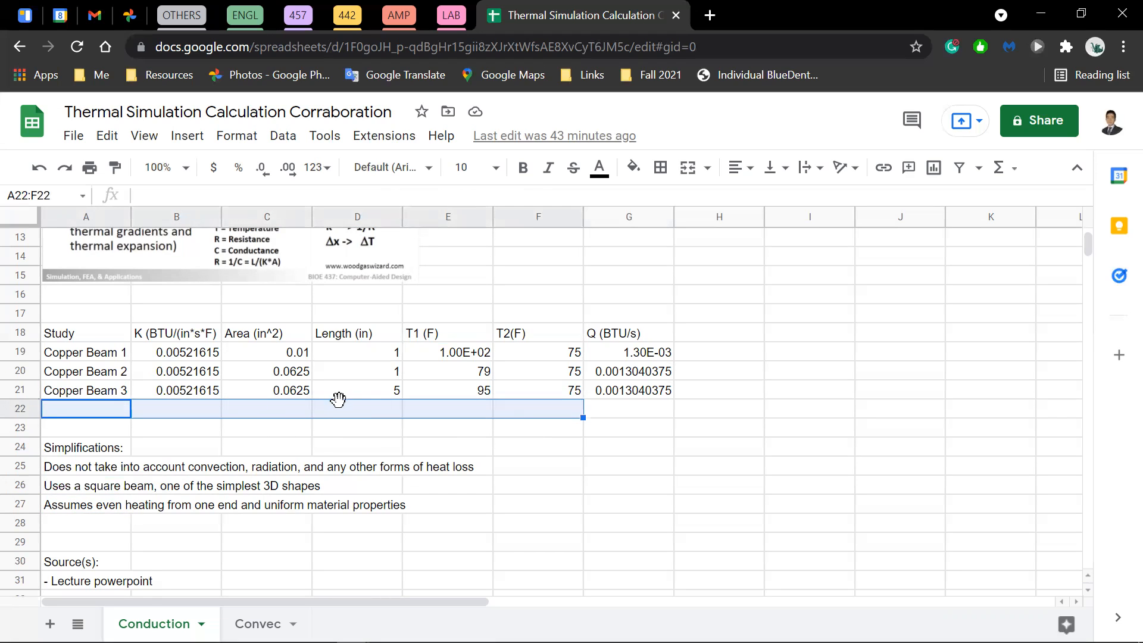
click(317, 414)
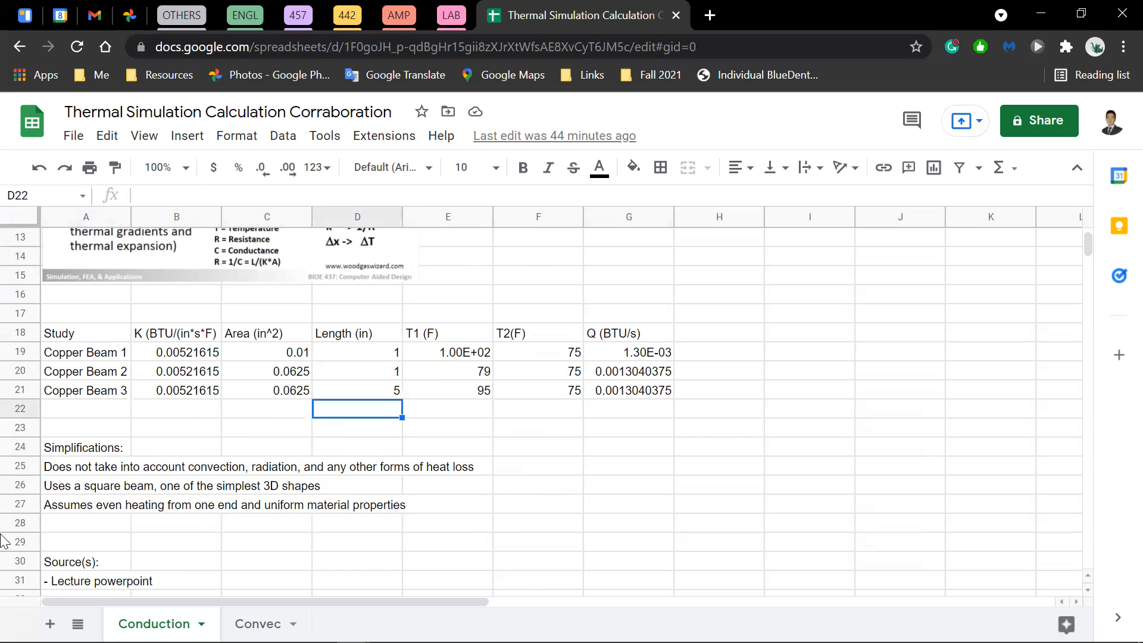
scroll(250, 357, up, 4)
click(284, 297)
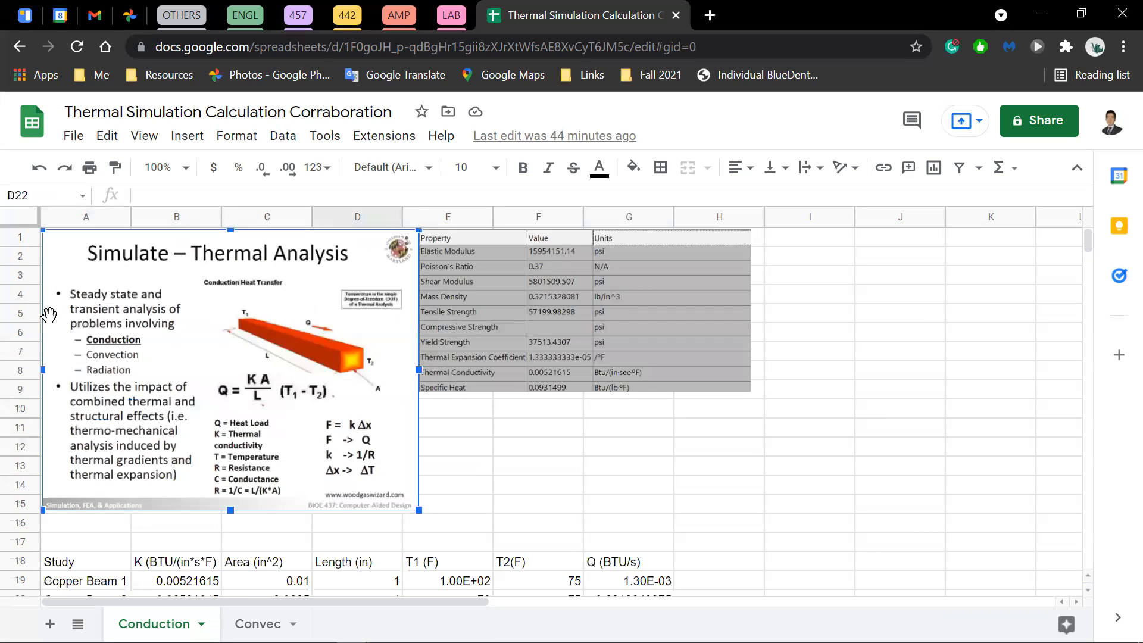
click(660, 363)
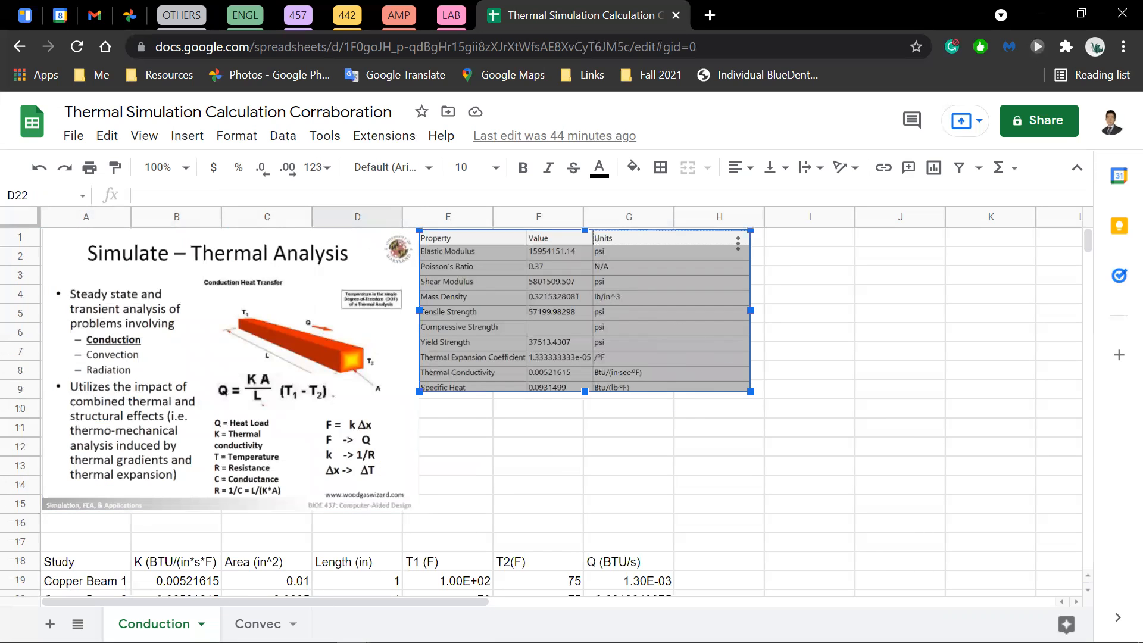
scroll(66, 443, down, 6)
scroll(296, 421, up, 6)
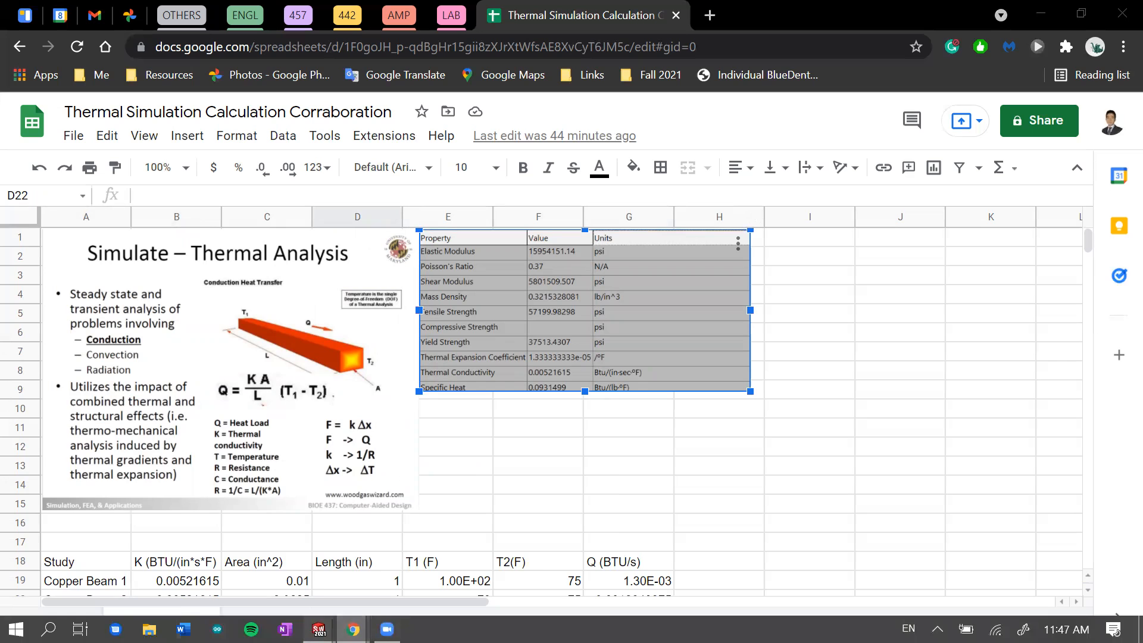
- Switch to the Copper Beam part in SOLIDWORKS and bring the whole beam into view at an angle
mouse_move(319, 629)
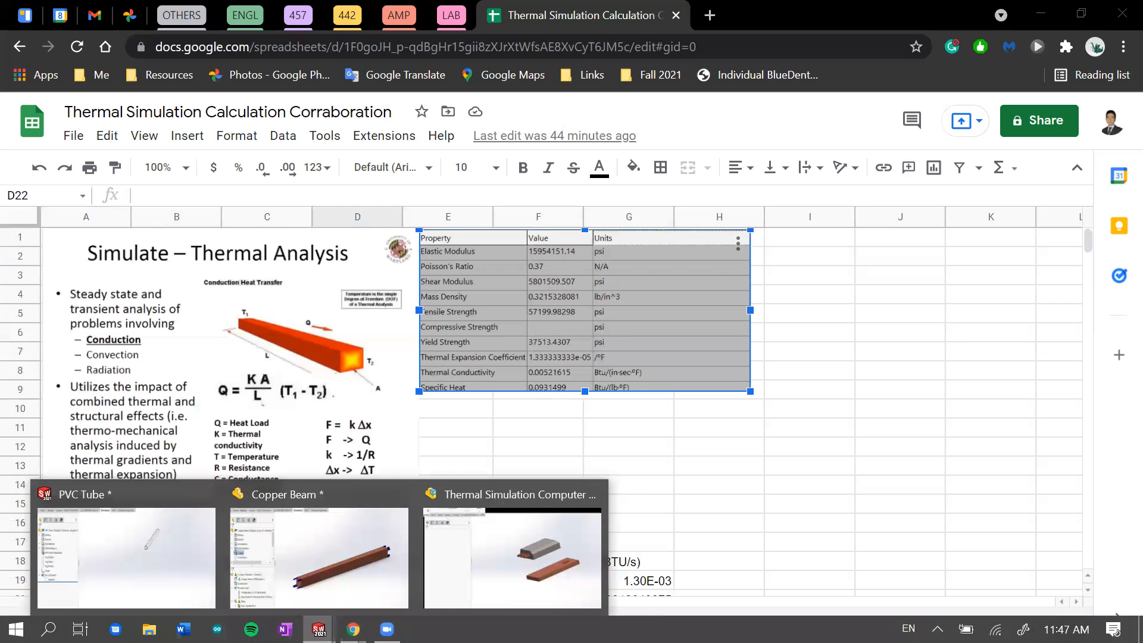
click(288, 533)
drag(625, 464, 599, 424)
scroll(535, 412, down, 2)
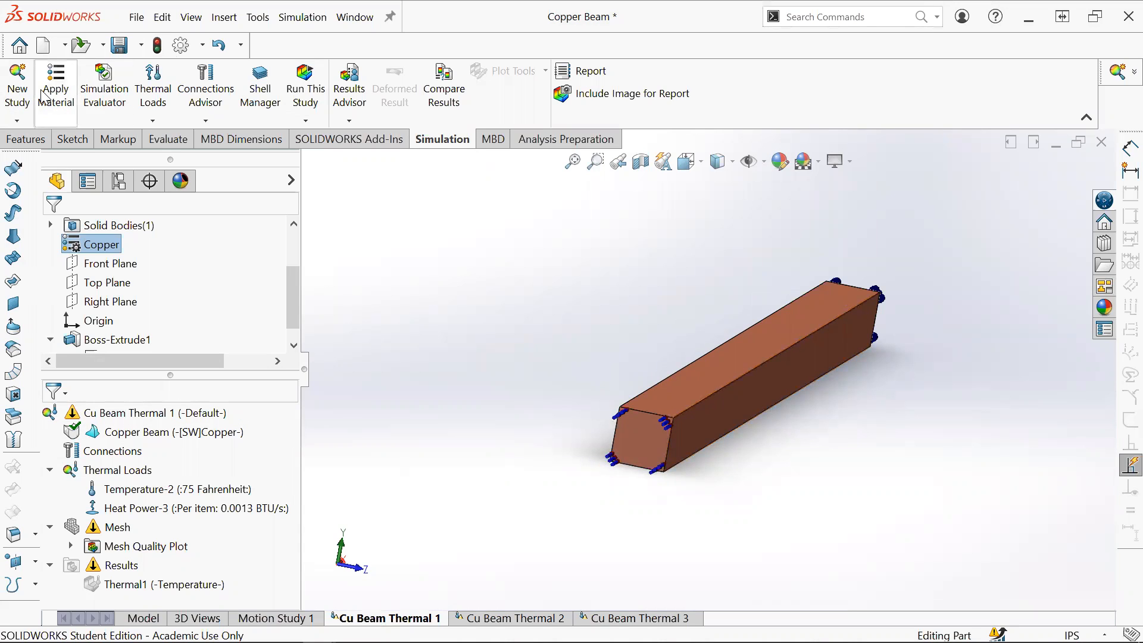
- Start a new simulation study, browse the available study types, and choose Thermal under Advanced Simulation
click(19, 76)
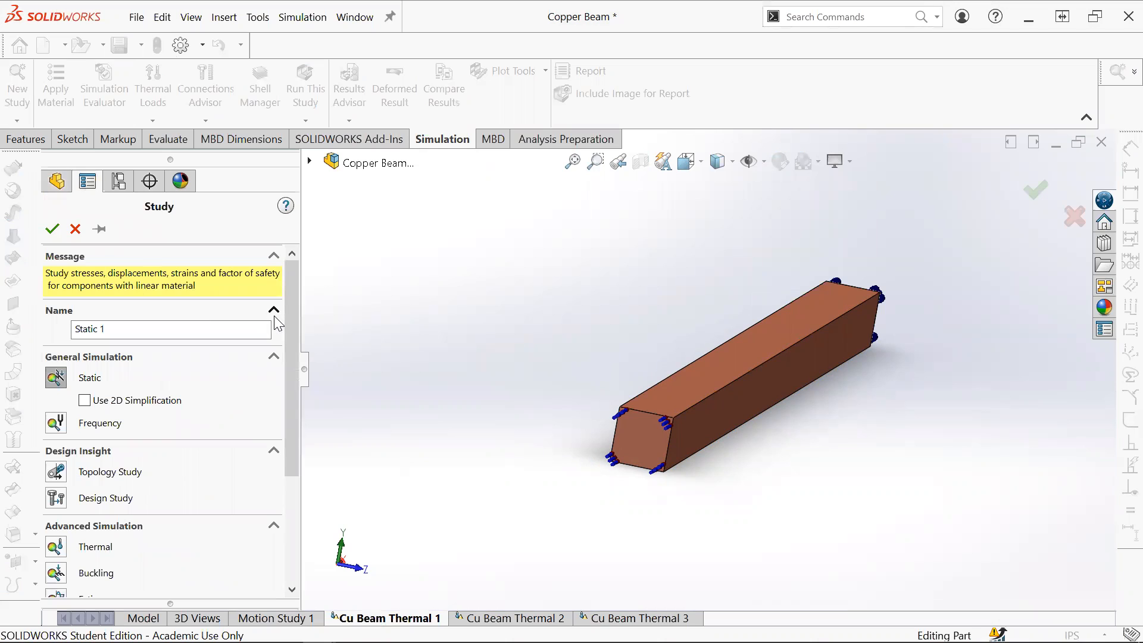
drag(294, 436, 294, 572)
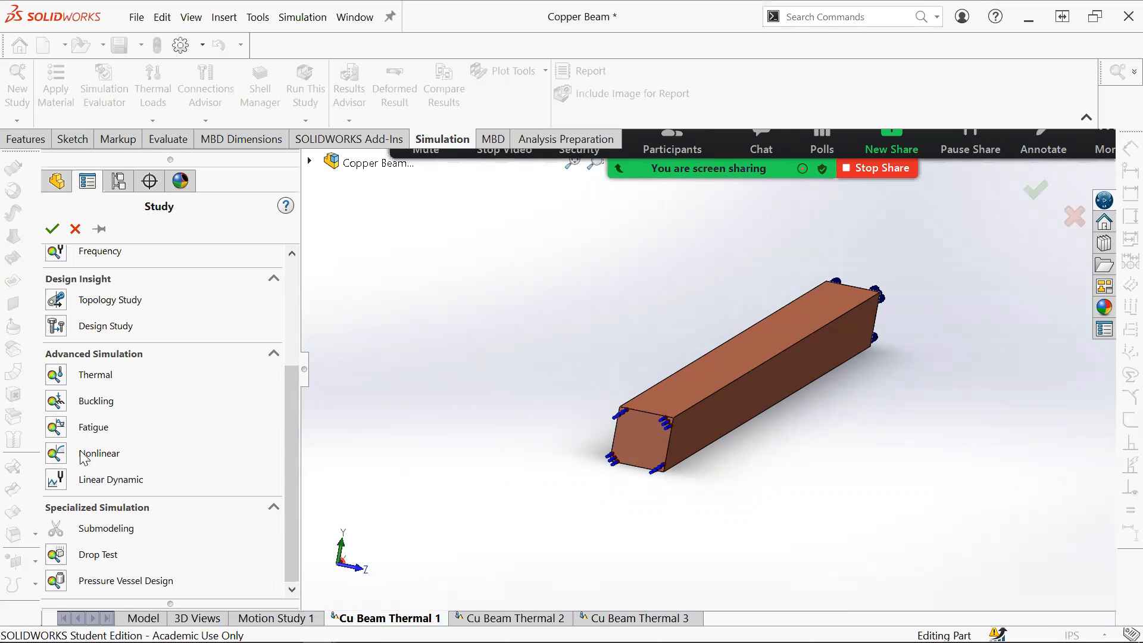
scroll(113, 556, up, 3)
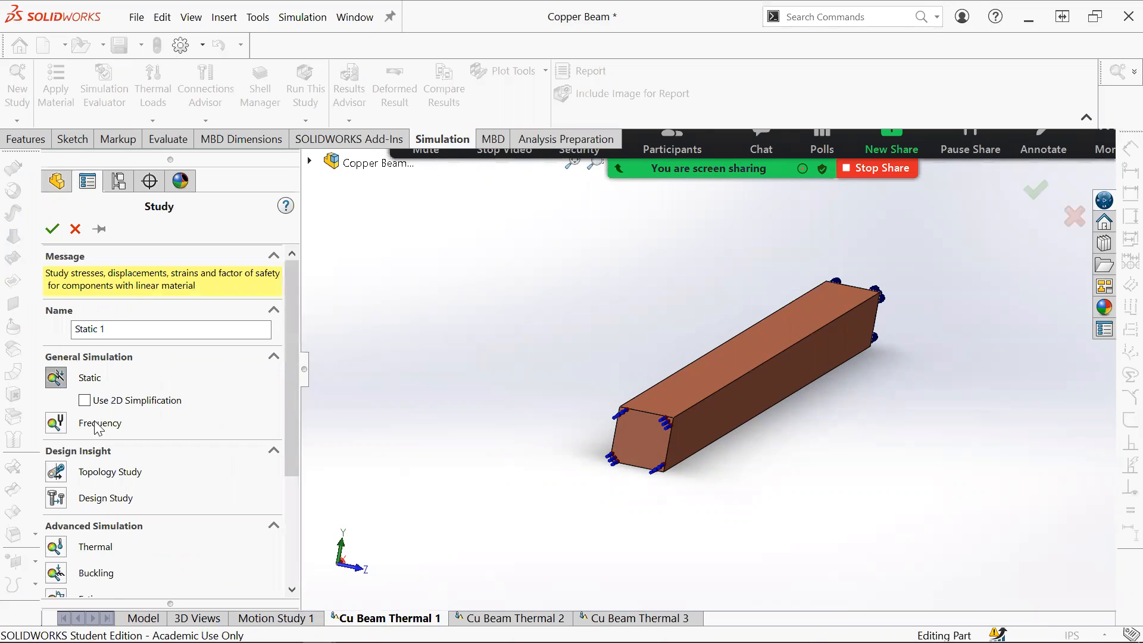
scroll(51, 377, down, 3)
click(56, 393)
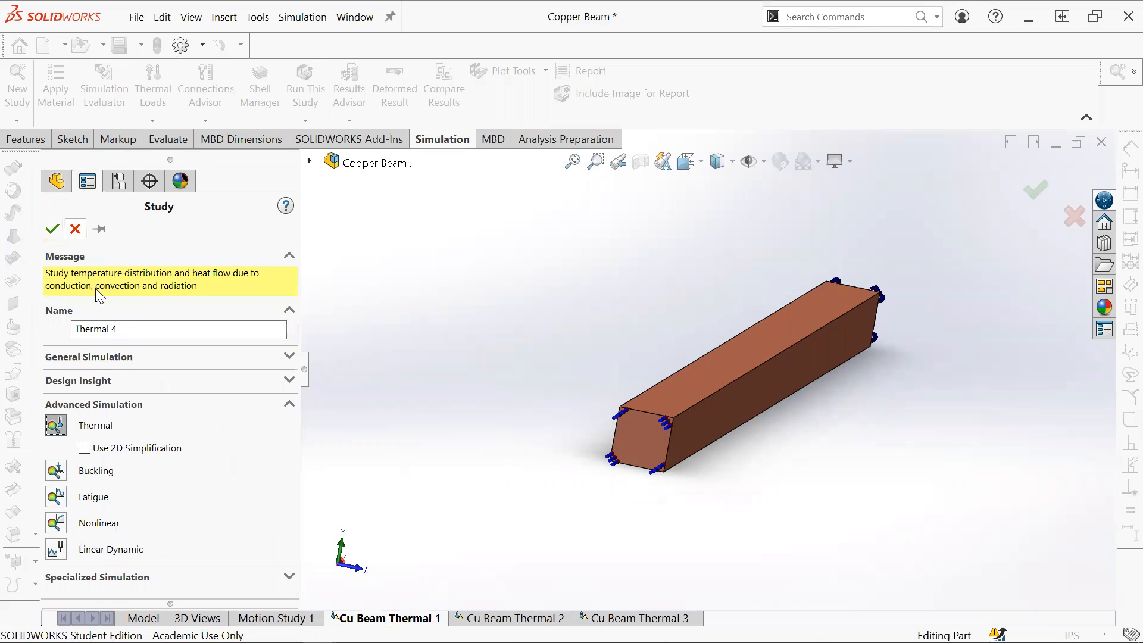
drag(171, 332, 228, 329)
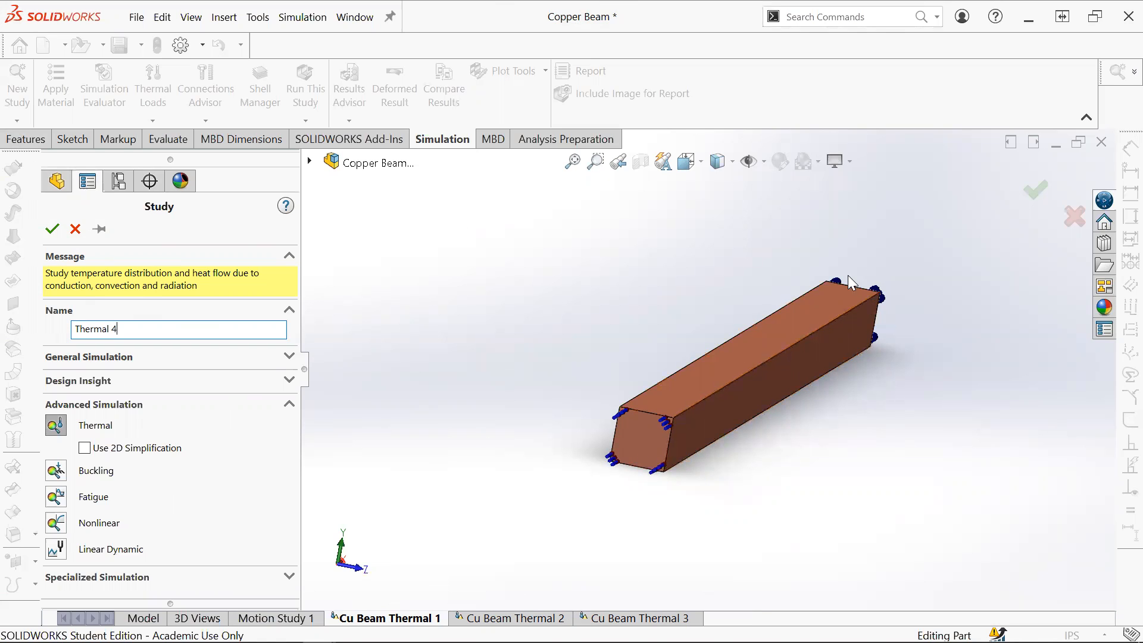
click(52, 232)
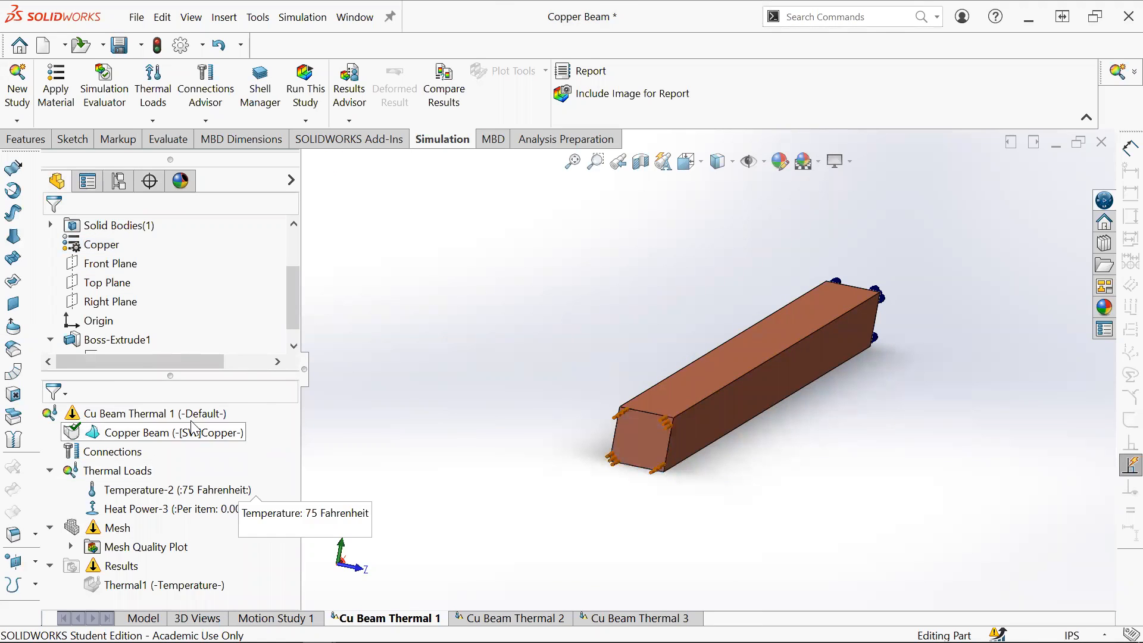
- Enlarge the simulation study tree pane and select the Cu Beam Thermal 1 study
drag(181, 375, 182, 333)
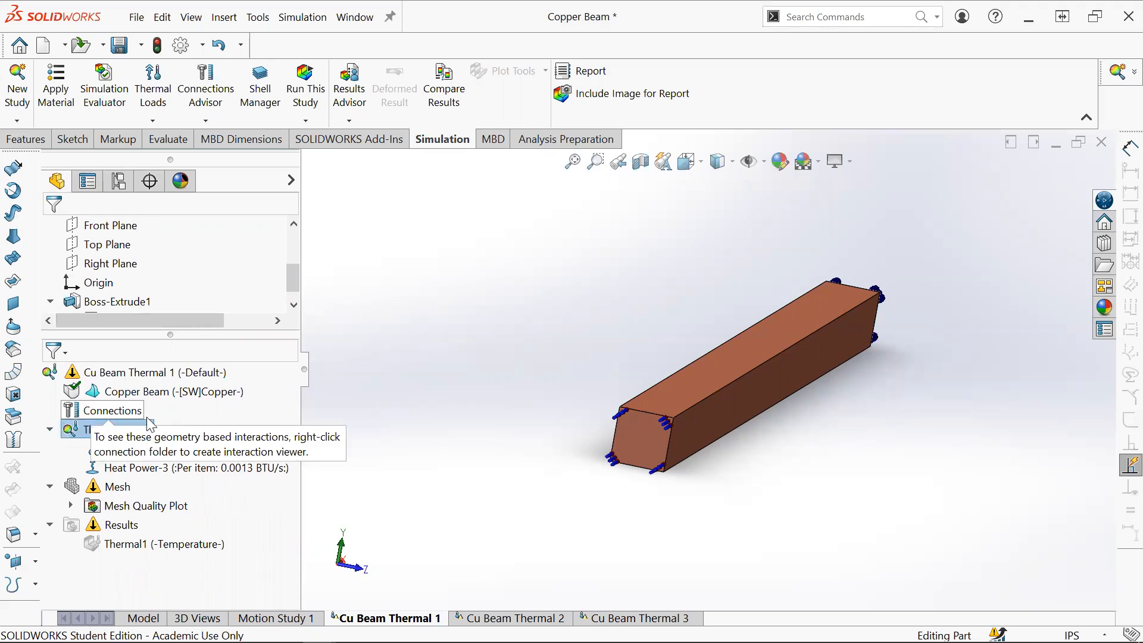
click(118, 372)
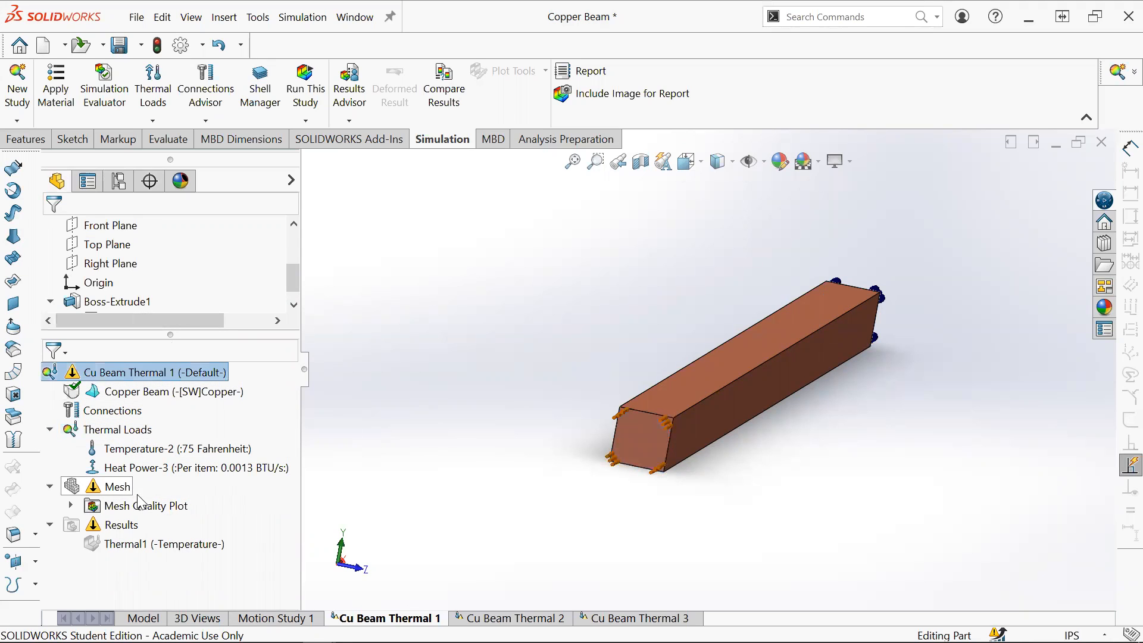
- Switch to the Thermal Sim Demo document, highlight the "Transient vs steady-state" item in the Gameplan, and return to SOLIDWORKS
key(alt+Tab)
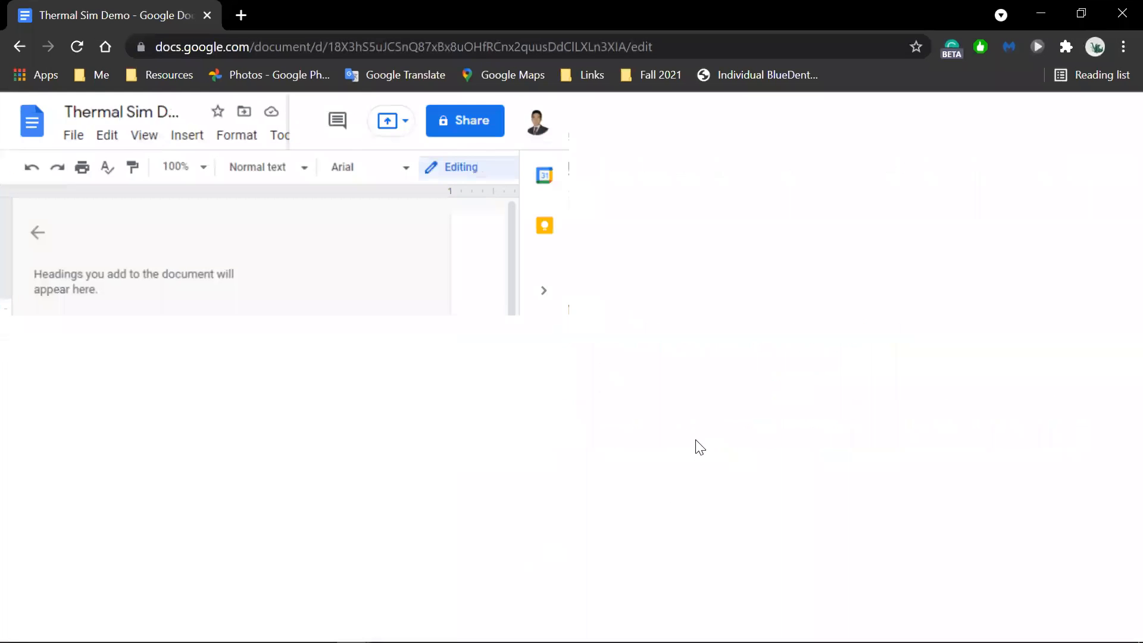
drag(665, 367, 381, 356)
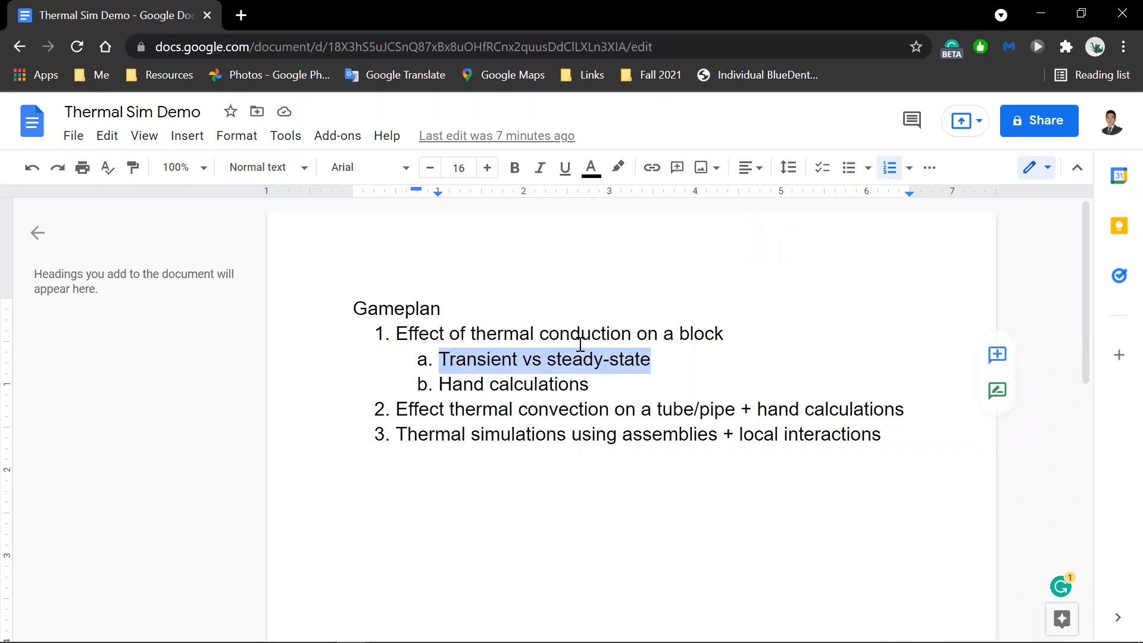
key(alt+Tab)
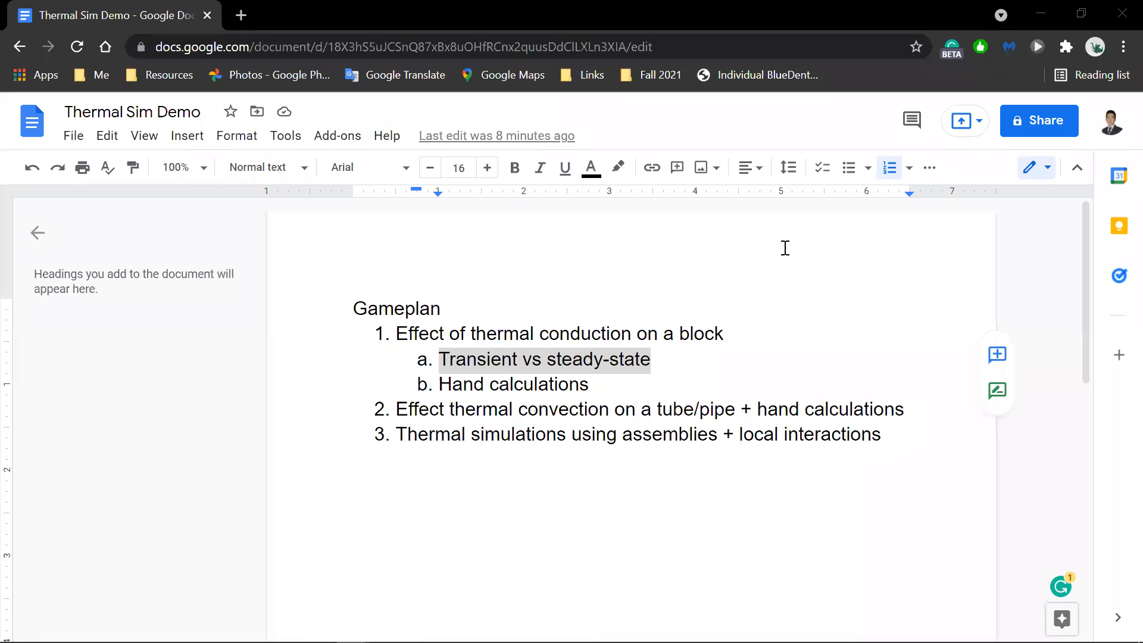
click(695, 367)
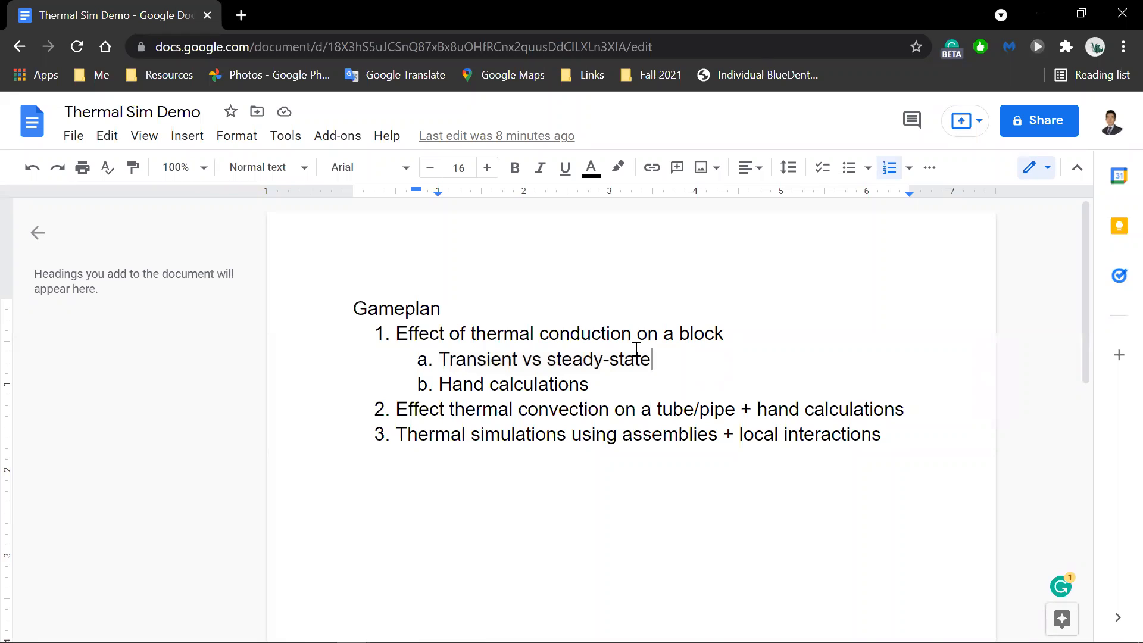
drag(439, 358, 740, 355)
click(492, 357)
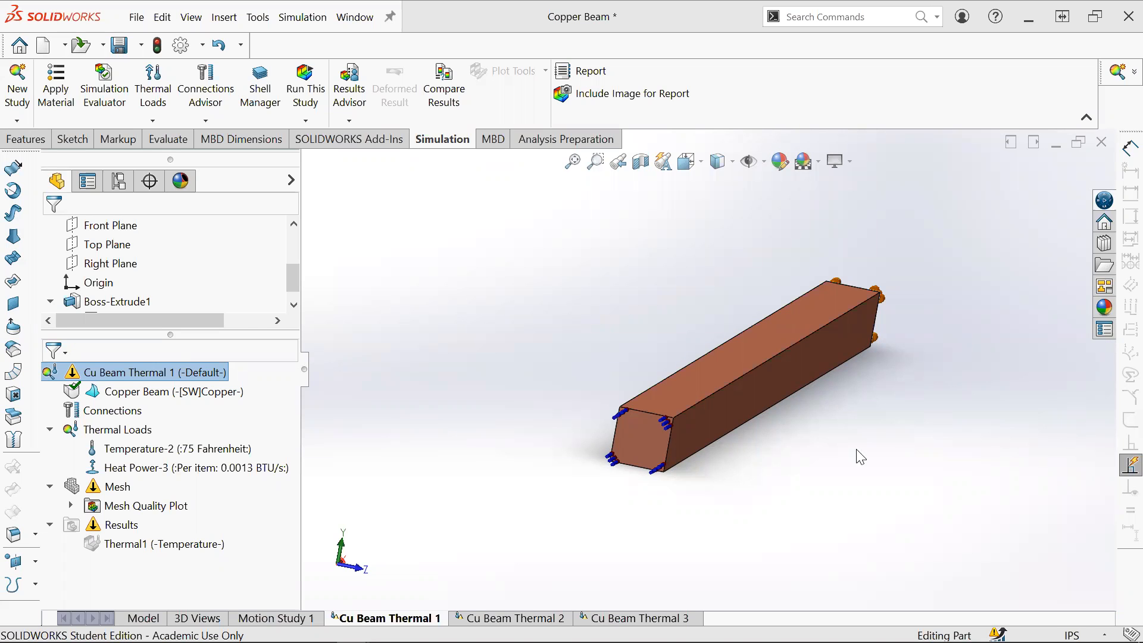
- Review the transient and steady-state solution options in Cu Beam Thermal 1's properties and select the Heat Power-3 load
right_click(115, 372)
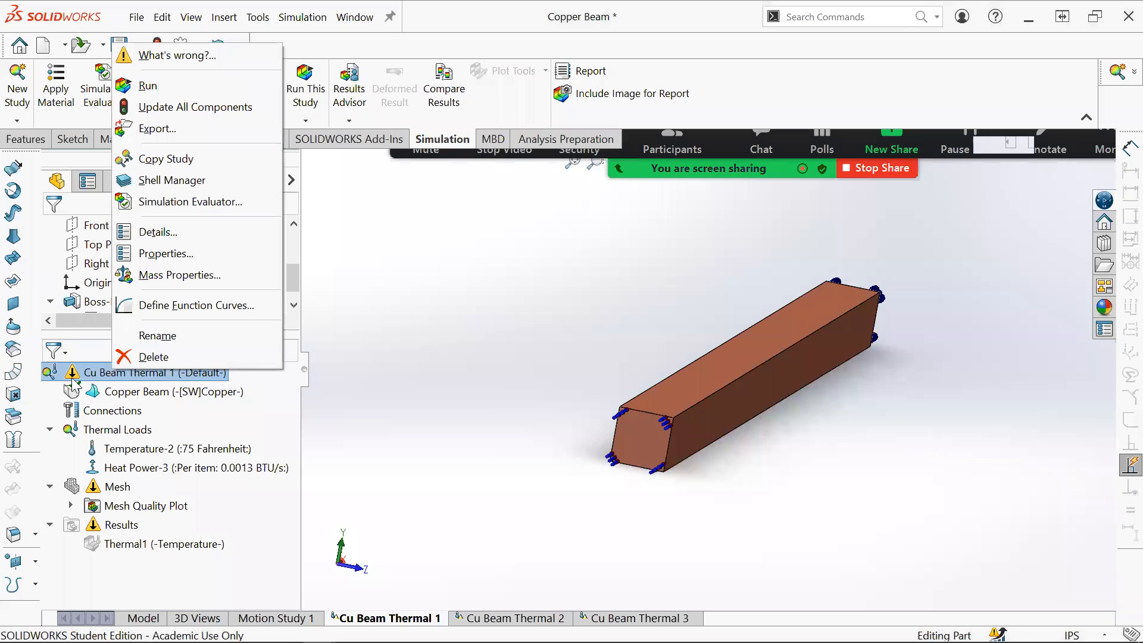
click(398, 430)
right_click(146, 377)
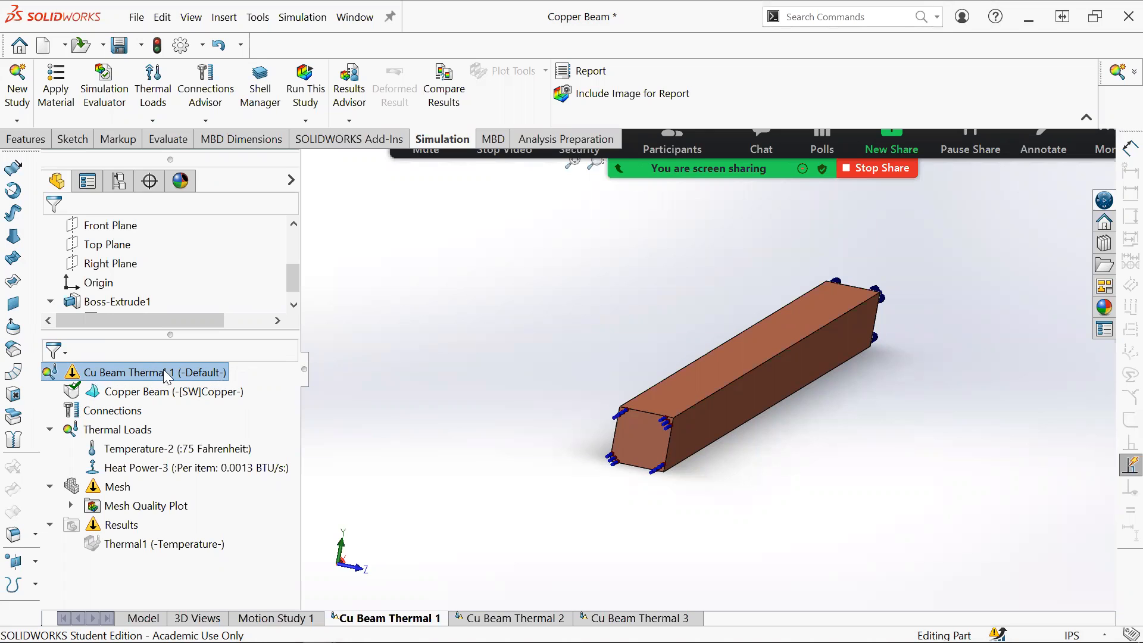
right_click(68, 370)
click(89, 370)
right_click(105, 371)
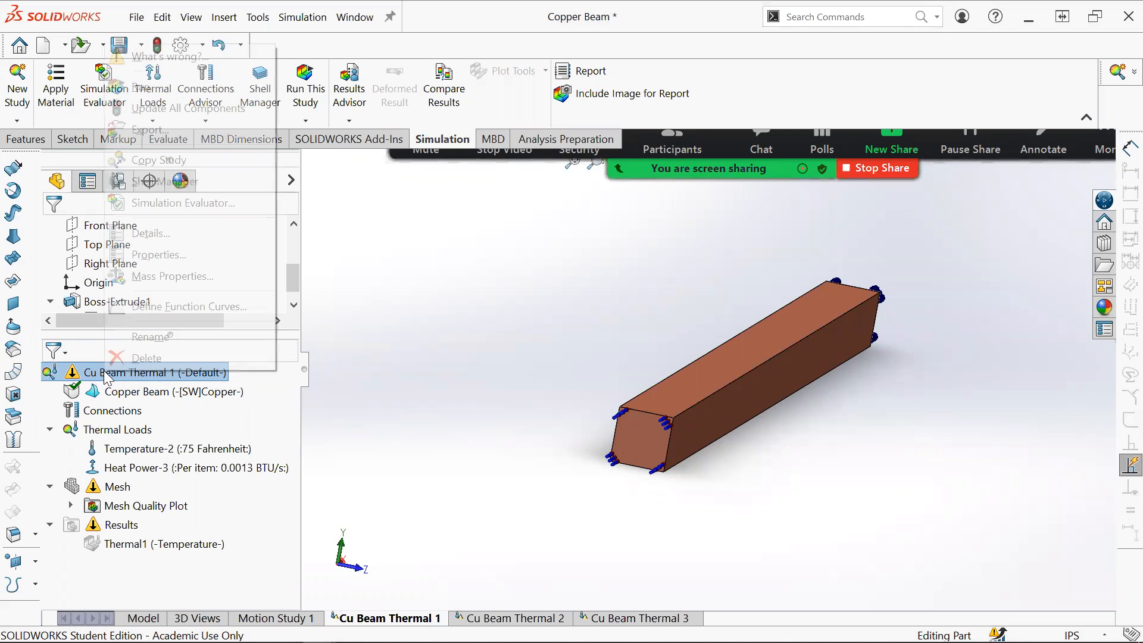
click(167, 255)
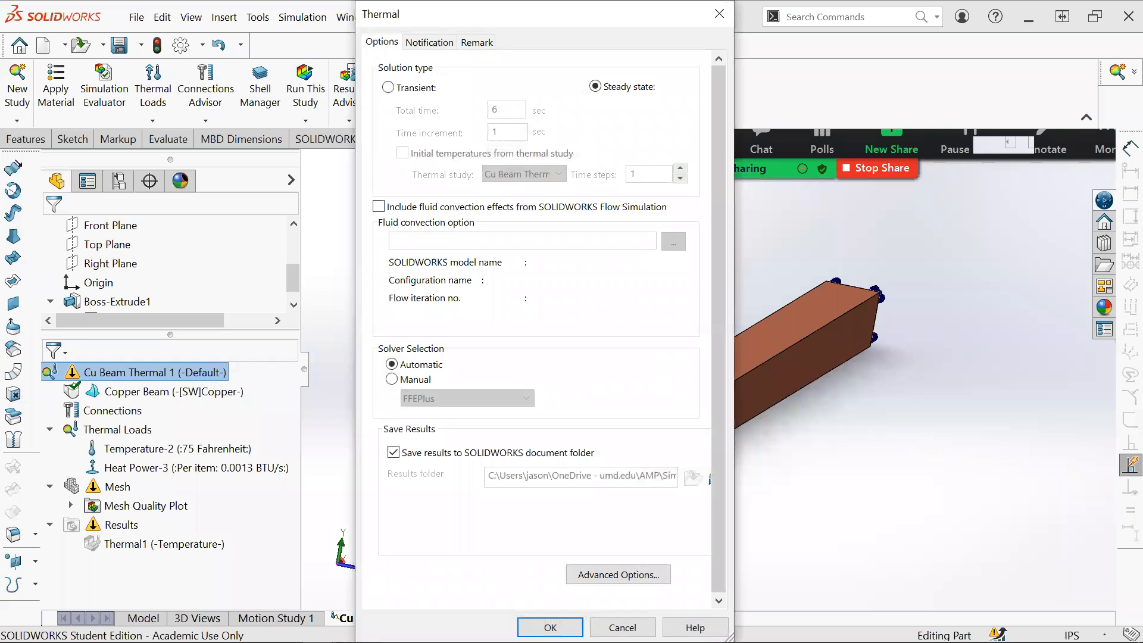
click(150, 358)
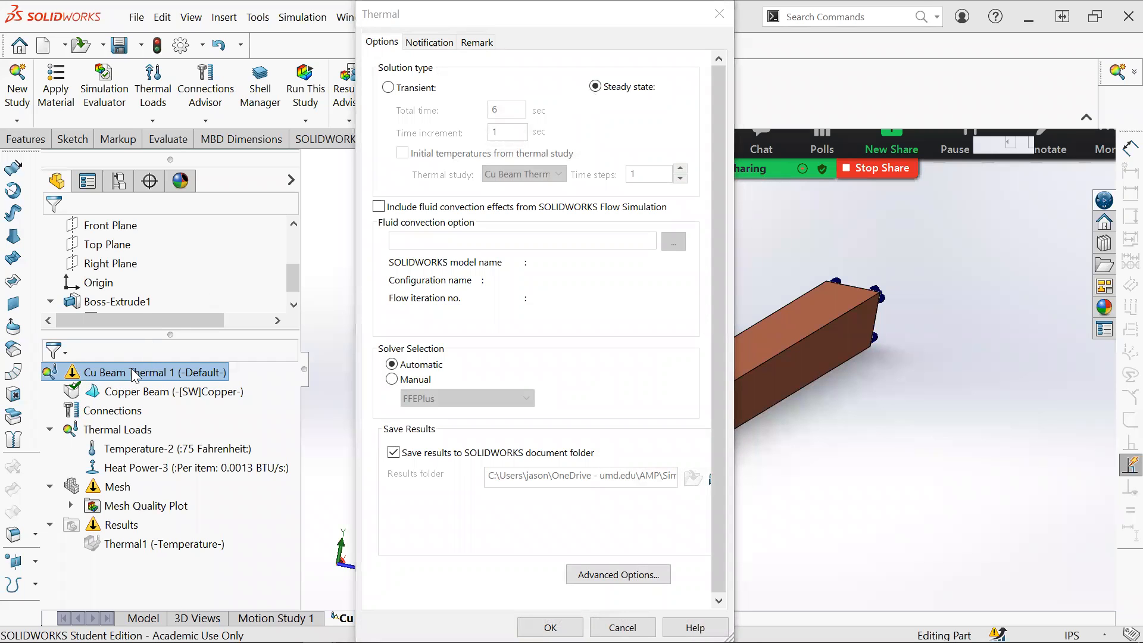
click(718, 24)
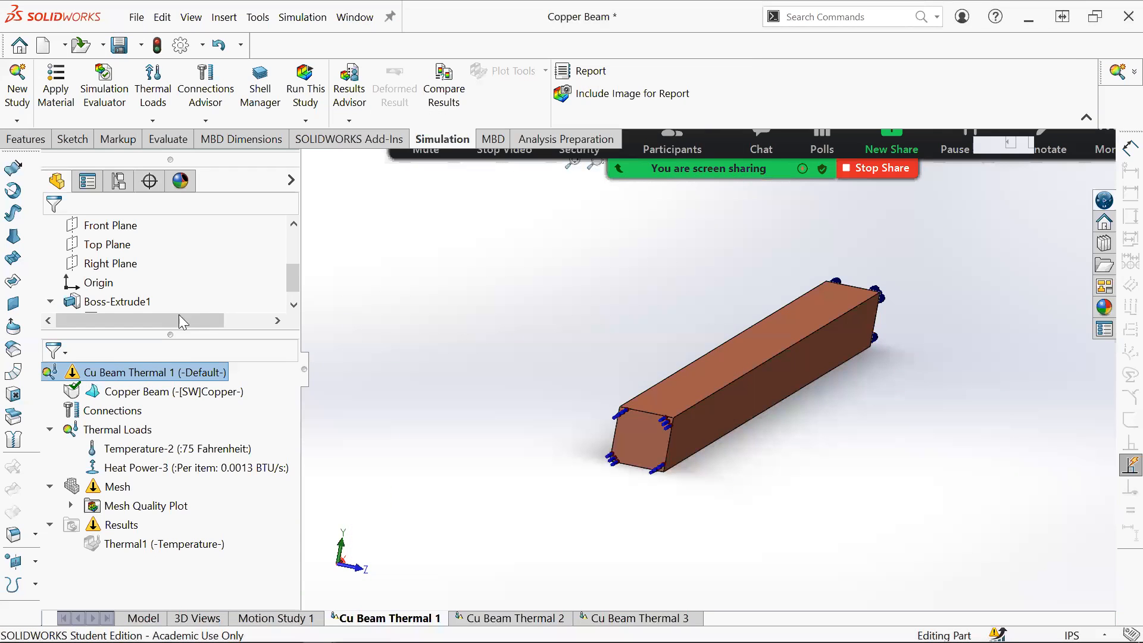
click(244, 466)
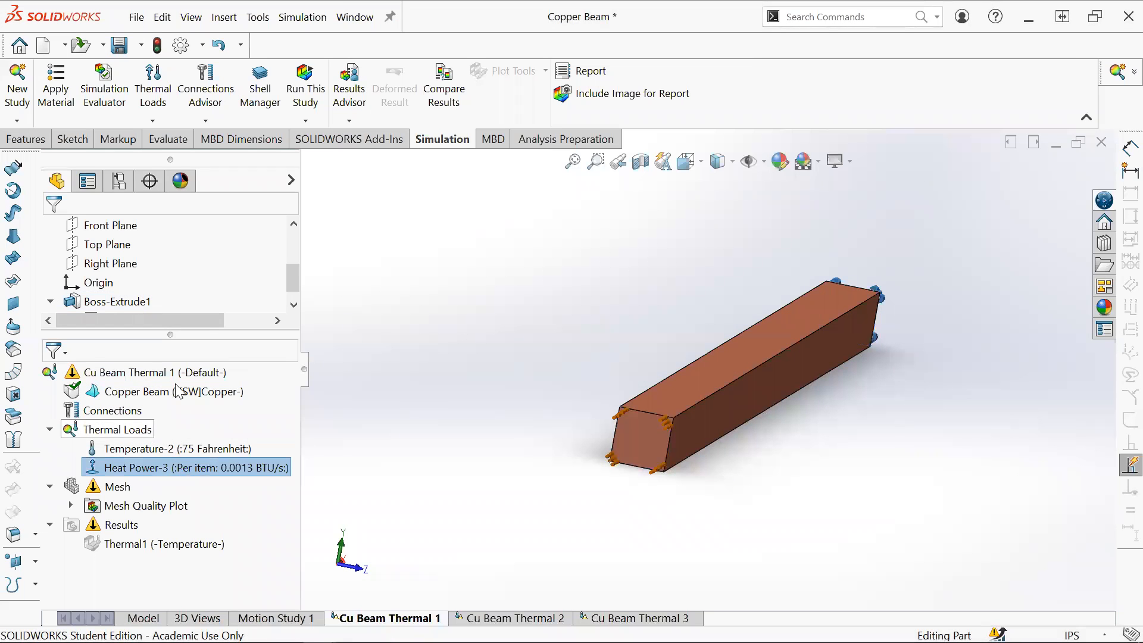
- Compare the steady-state and transient solution types in Cu Beam Thermal 1's study properties and accept the dialog
right_click(145, 378)
click(213, 254)
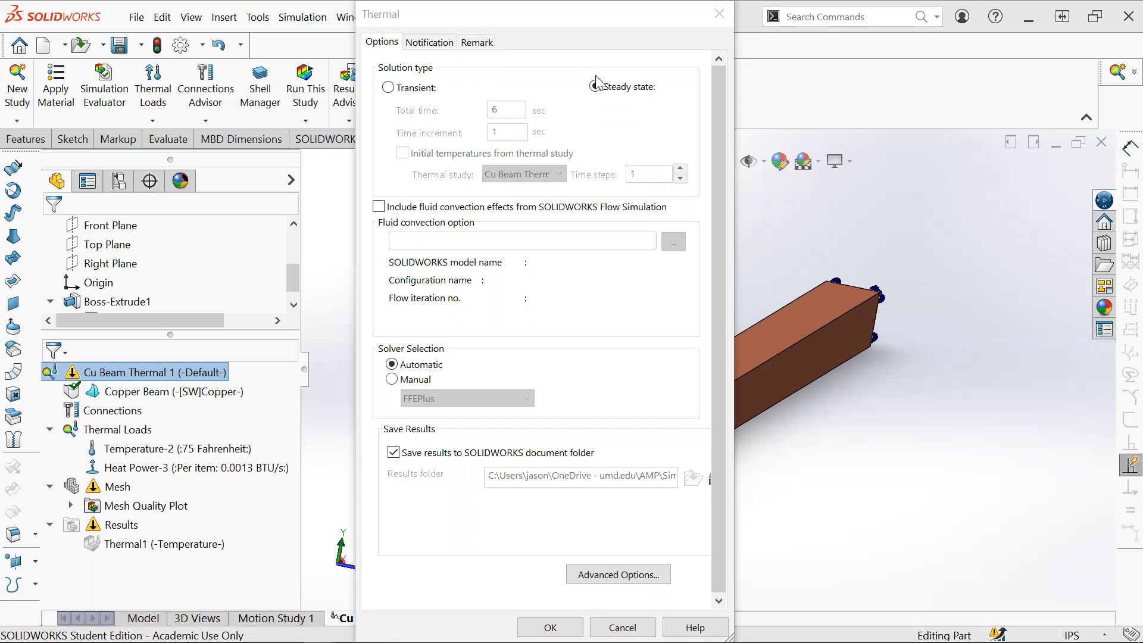
click(597, 78)
click(715, 10)
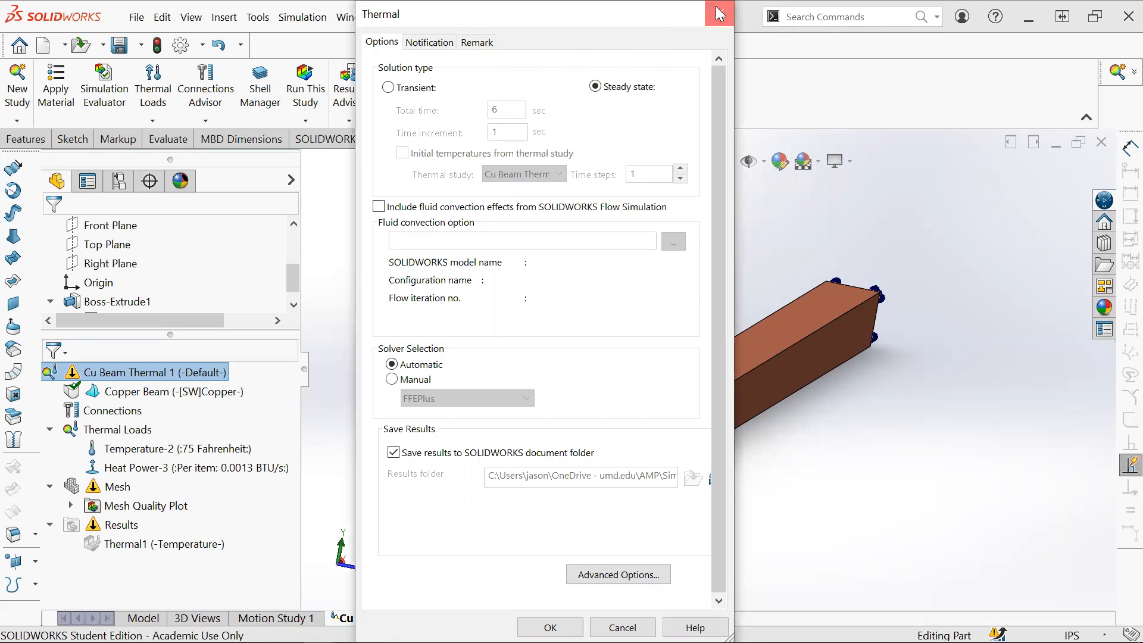
click(424, 88)
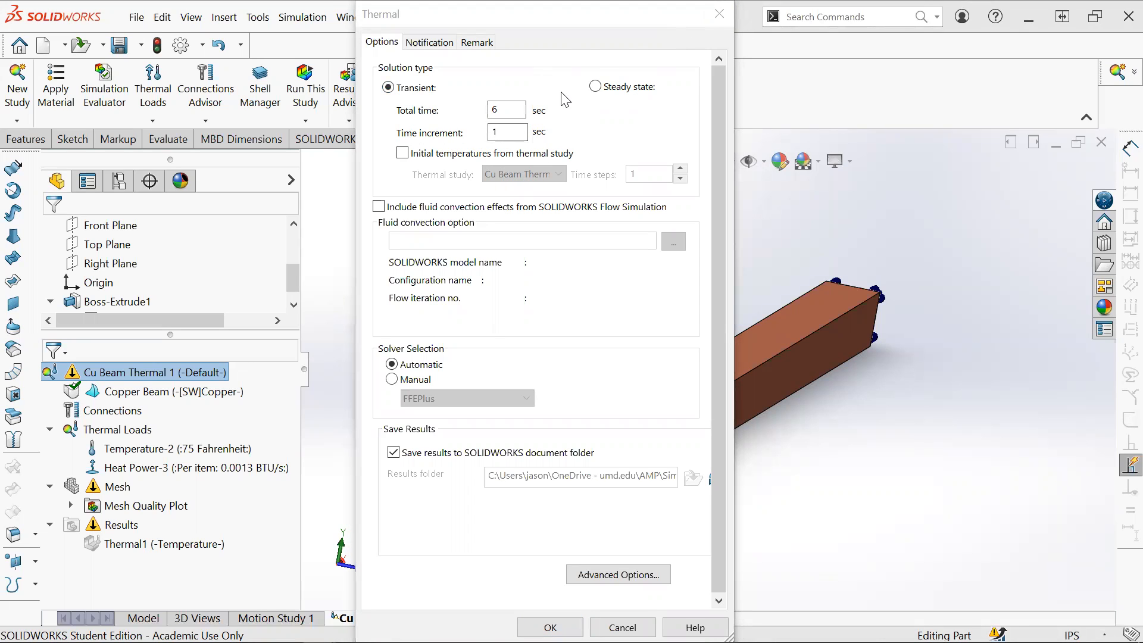
click(550, 627)
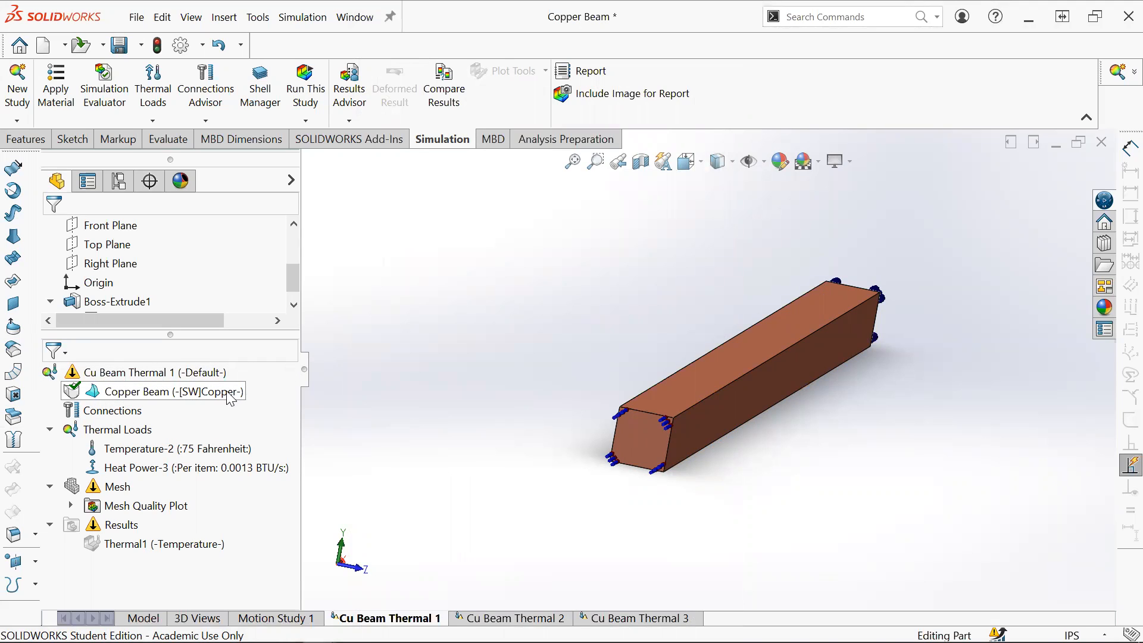
- Start creating a mesh for Cu Beam Thermal 1, inspect the advanced options, and enable Mesh Parameters with the standard mesh
click(90, 388)
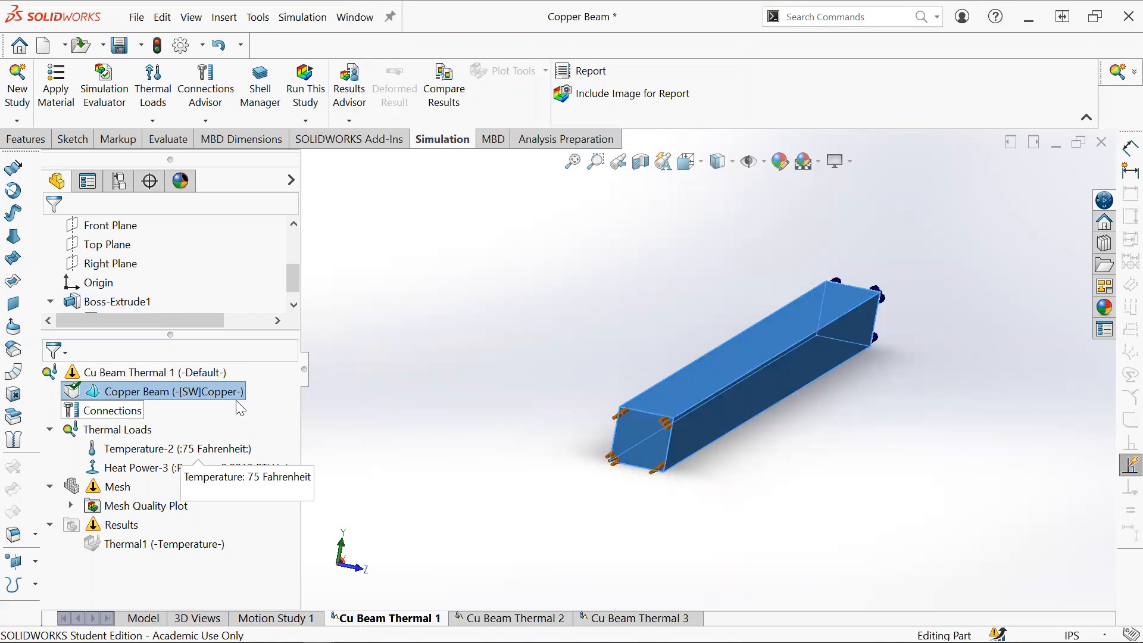
right_click(114, 487)
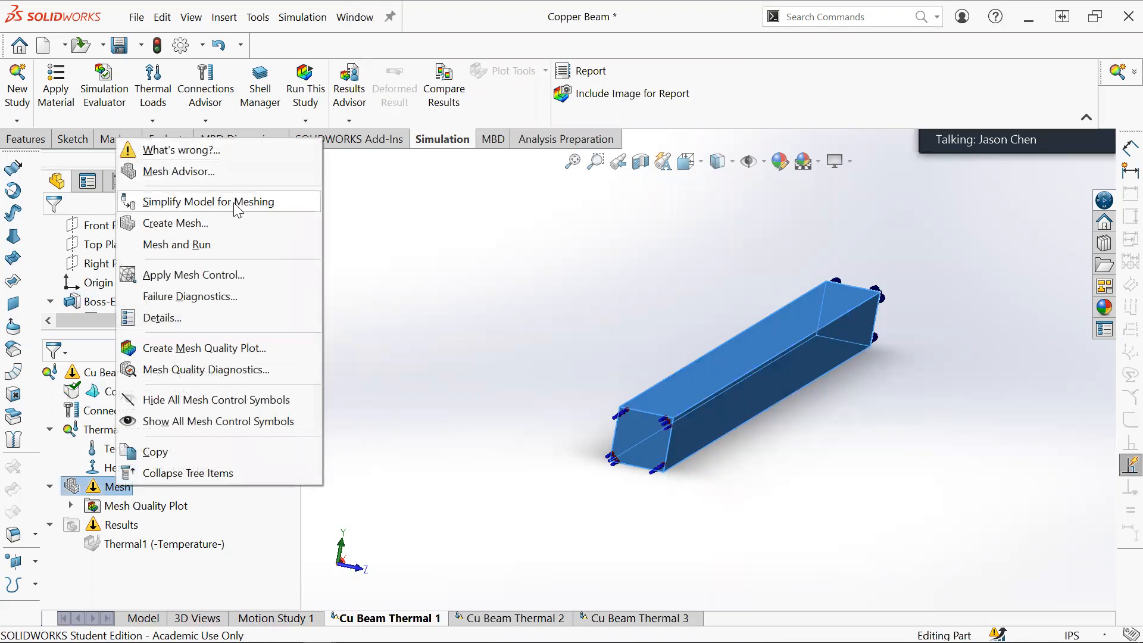
click(194, 227)
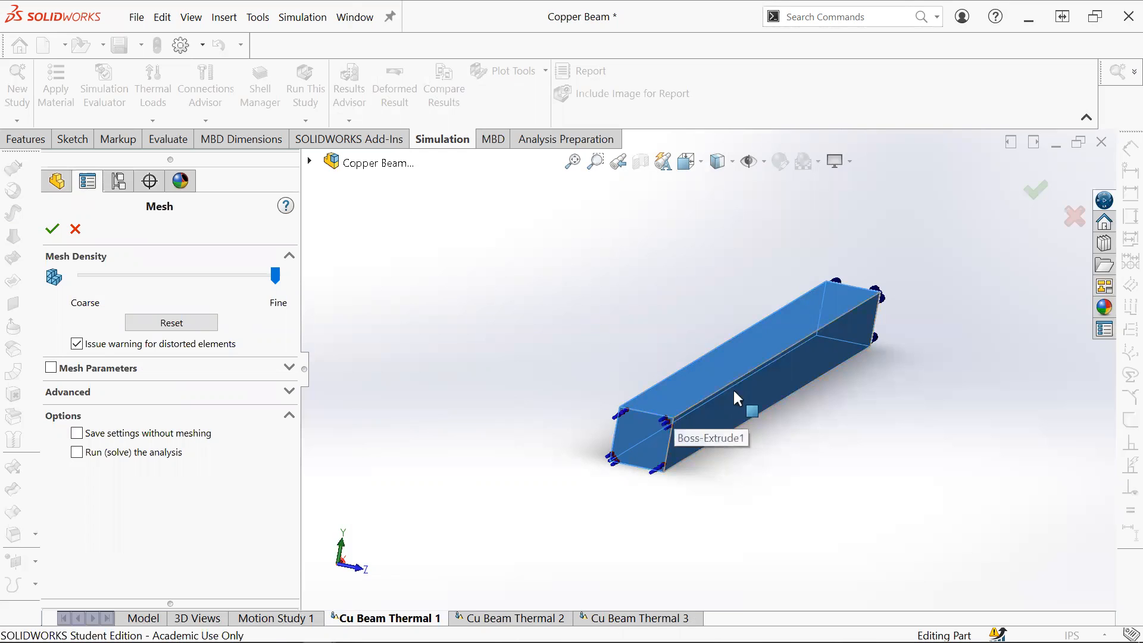
scroll(654, 428, up, 3)
scroll(679, 412, down, 3)
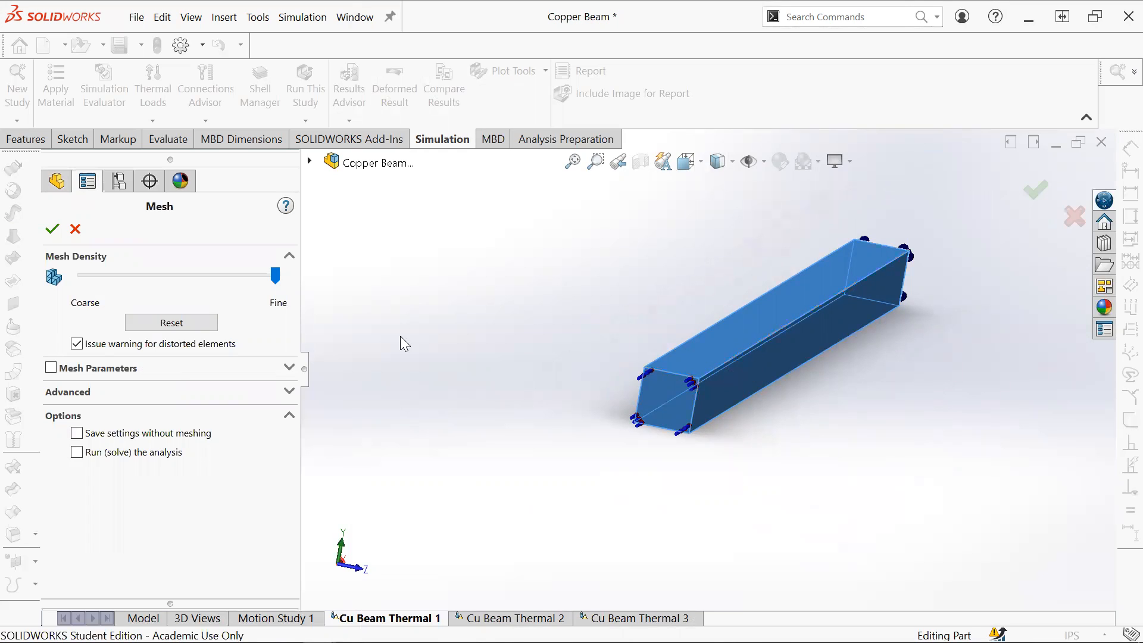
click(206, 393)
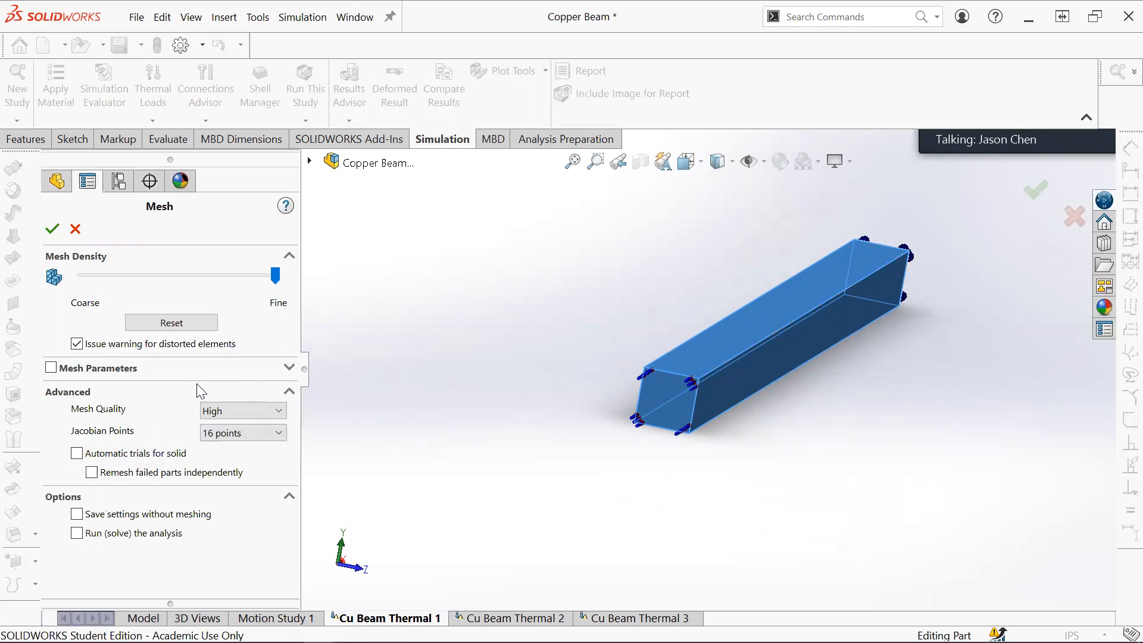
click(200, 391)
click(271, 370)
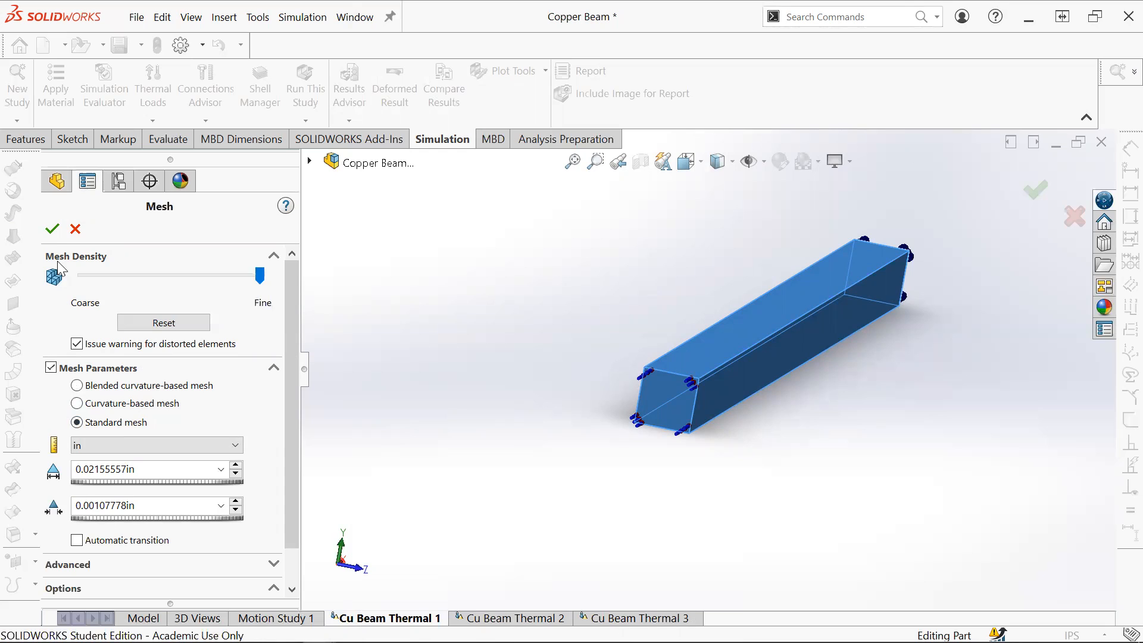
- Start generating the fine standard mesh on the copper beam and cancel the meshing
click(52, 228)
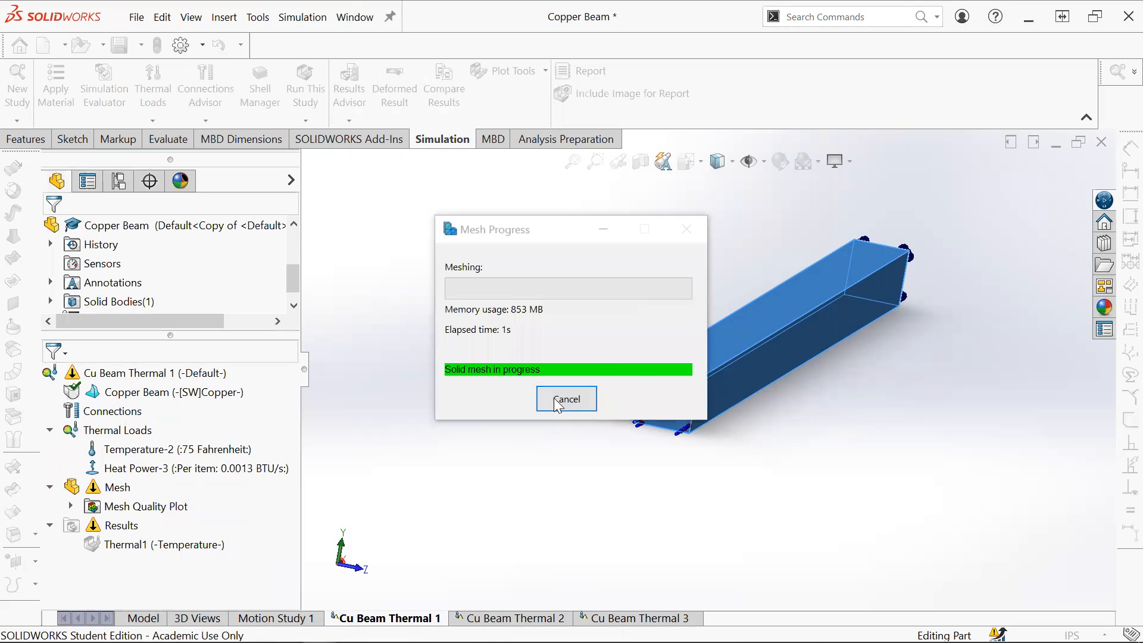
click(554, 399)
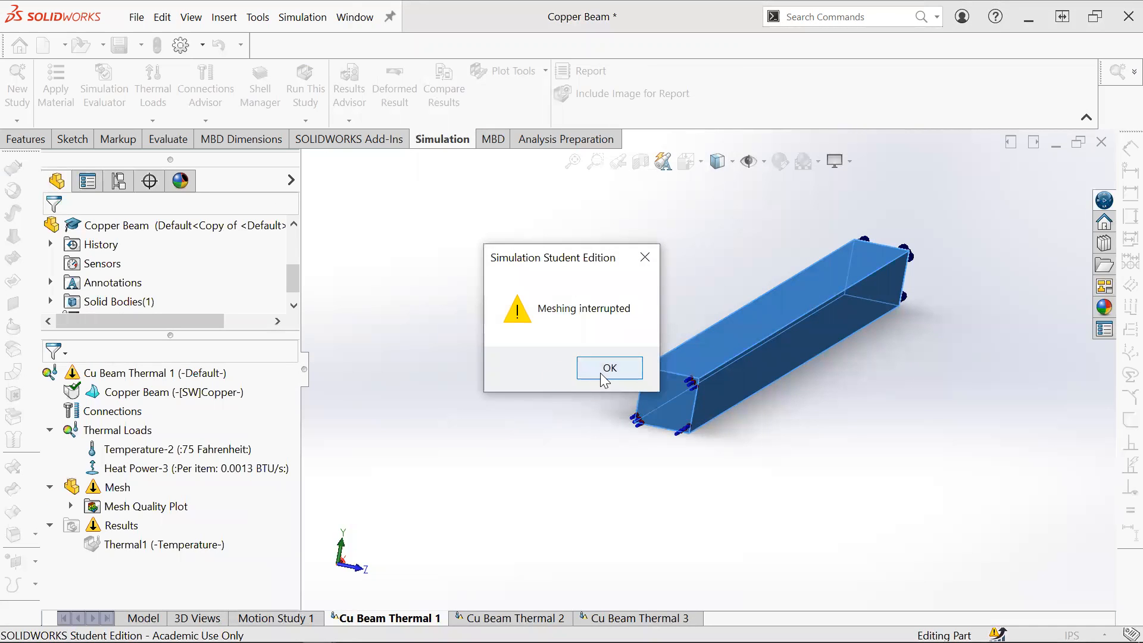
click(603, 369)
- Try to display Cu Beam Thermal 1's Thermal1 temperature plot, save the part, and try the plot again
double_click(200, 537)
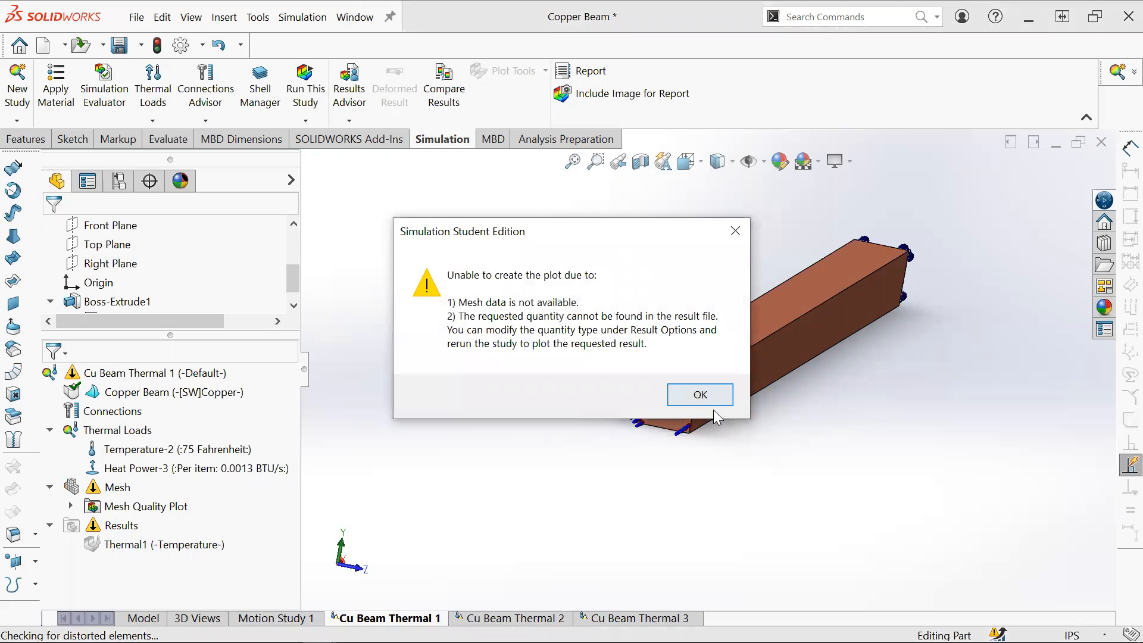
click(709, 398)
key(ctrl+s)
double_click(182, 543)
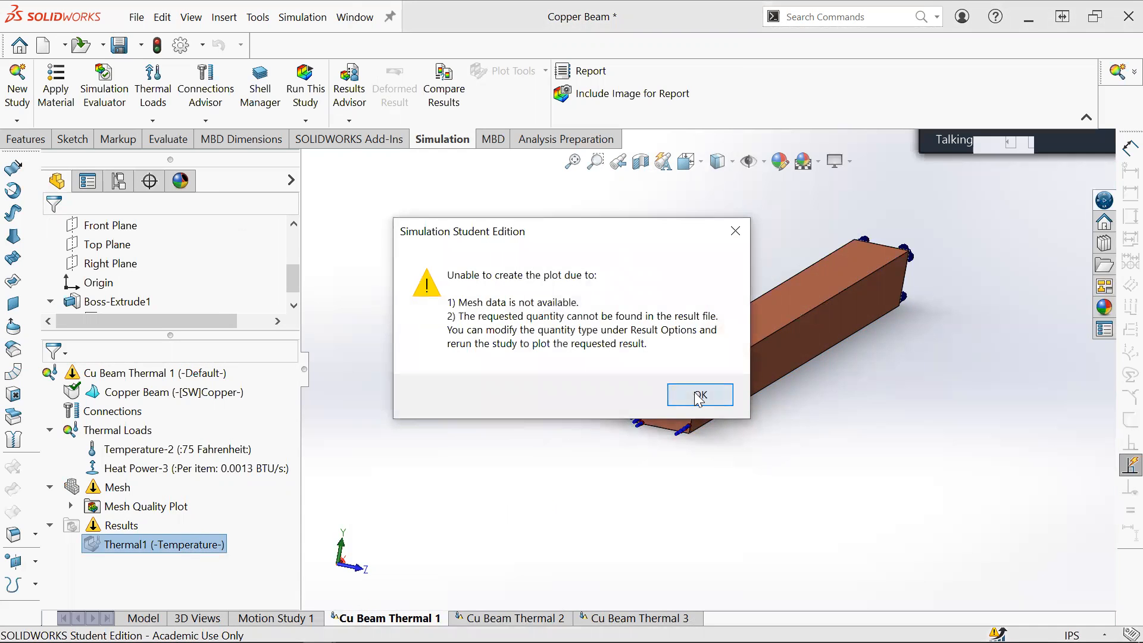
click(700, 396)
- Switch to the Cu Beam Thermal 2 study, try to display its Thermal1 temperature plot, and return to Cu Beam Thermal 1
click(497, 617)
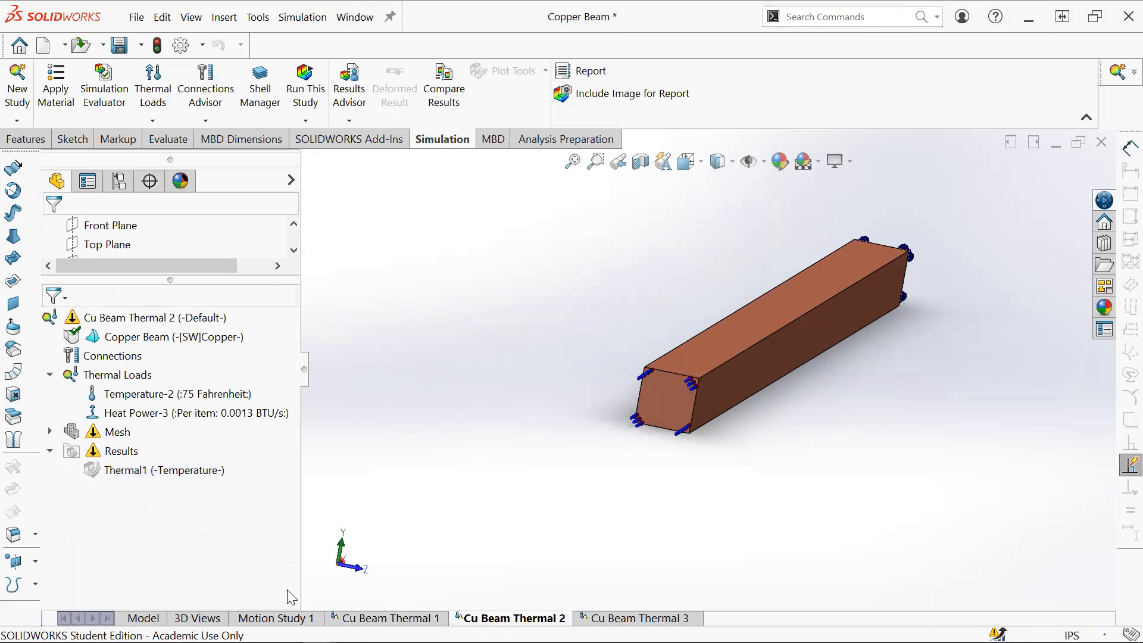
double_click(158, 469)
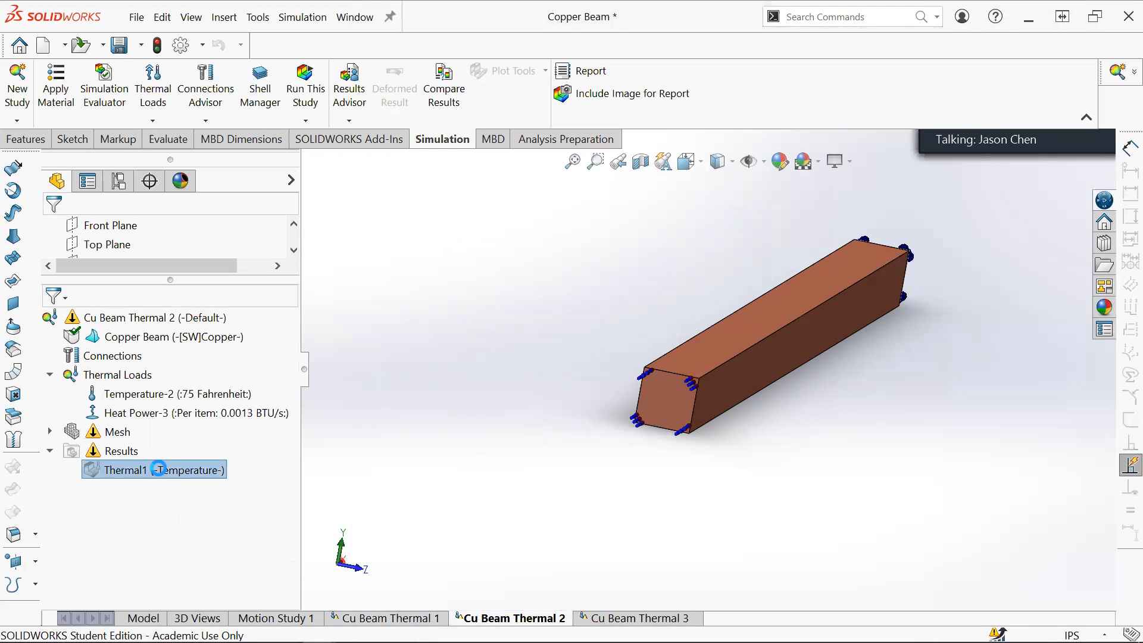
click(409, 614)
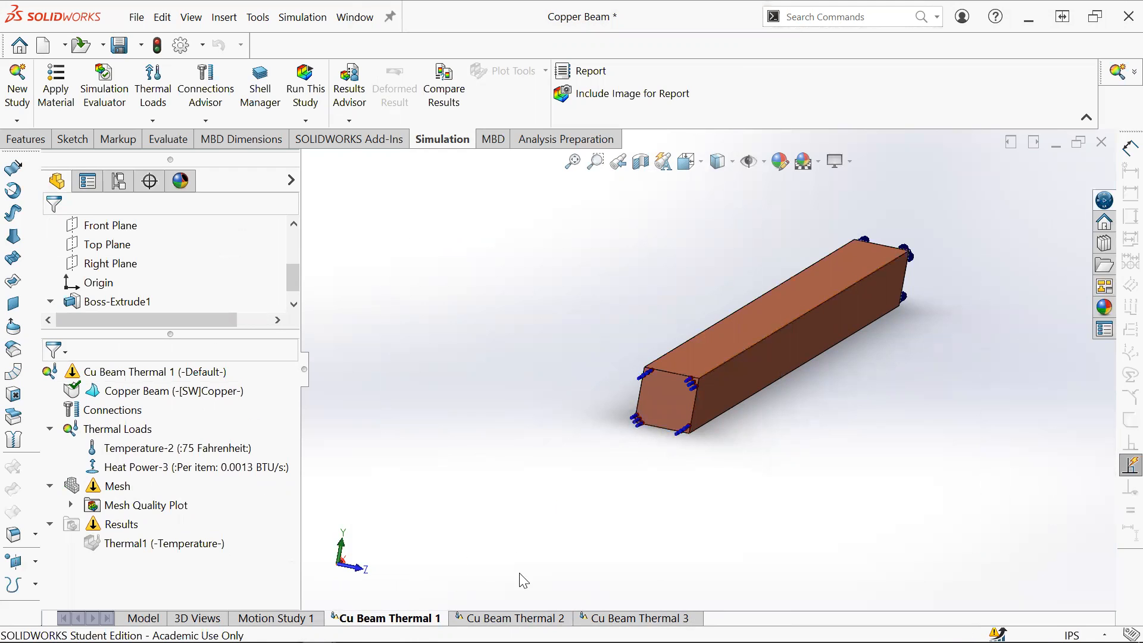
click(474, 615)
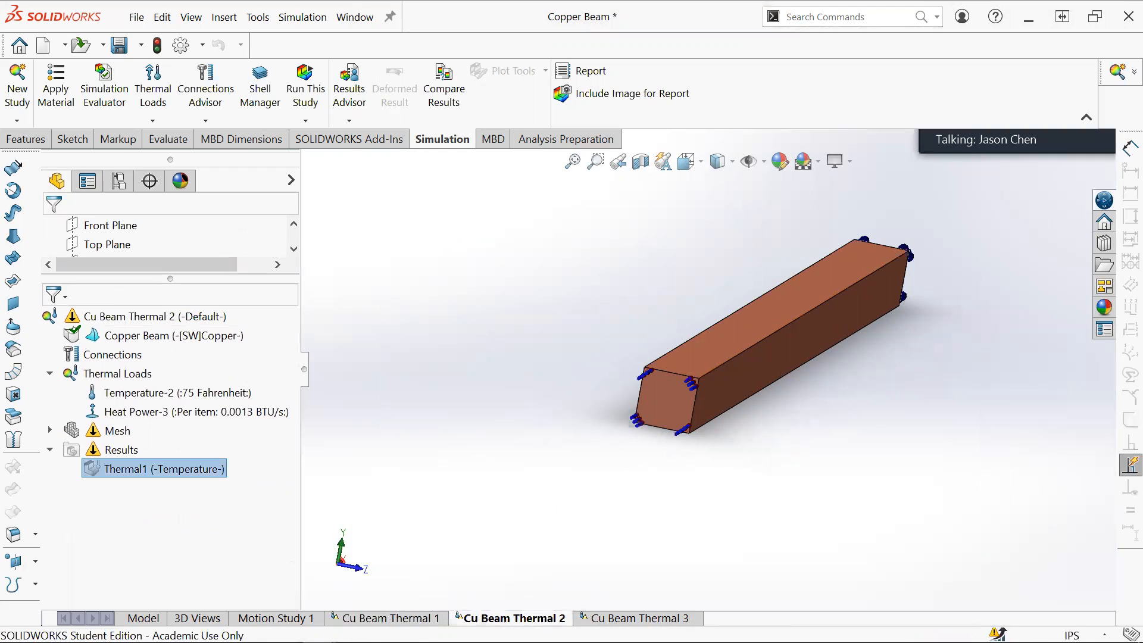
click(379, 618)
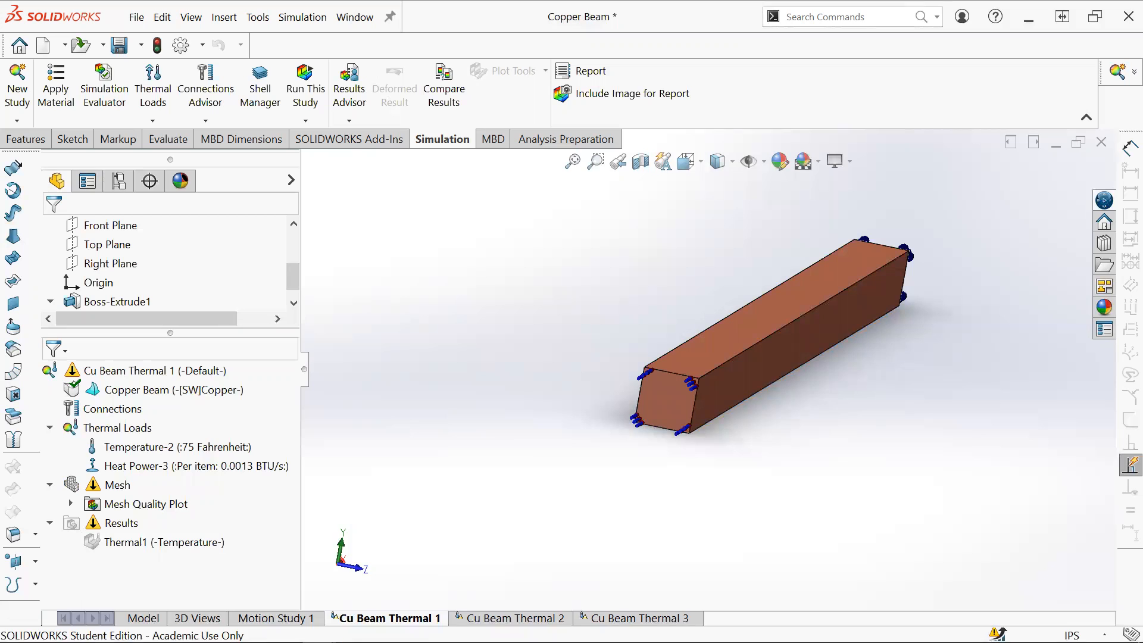
- Switch to the Thermal Simulation Calculation Corraboration spreadsheet, check Copper Beam 1's area and length, and return to SOLIDWORKS
mouse_move(353, 629)
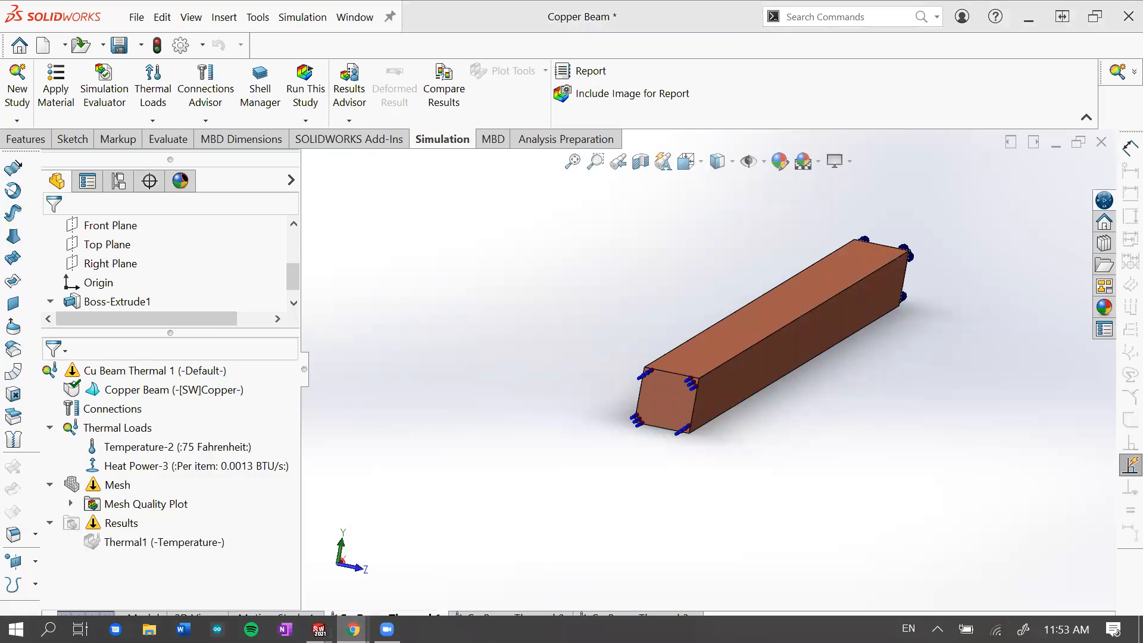
click(209, 527)
scroll(374, 475, down, 3)
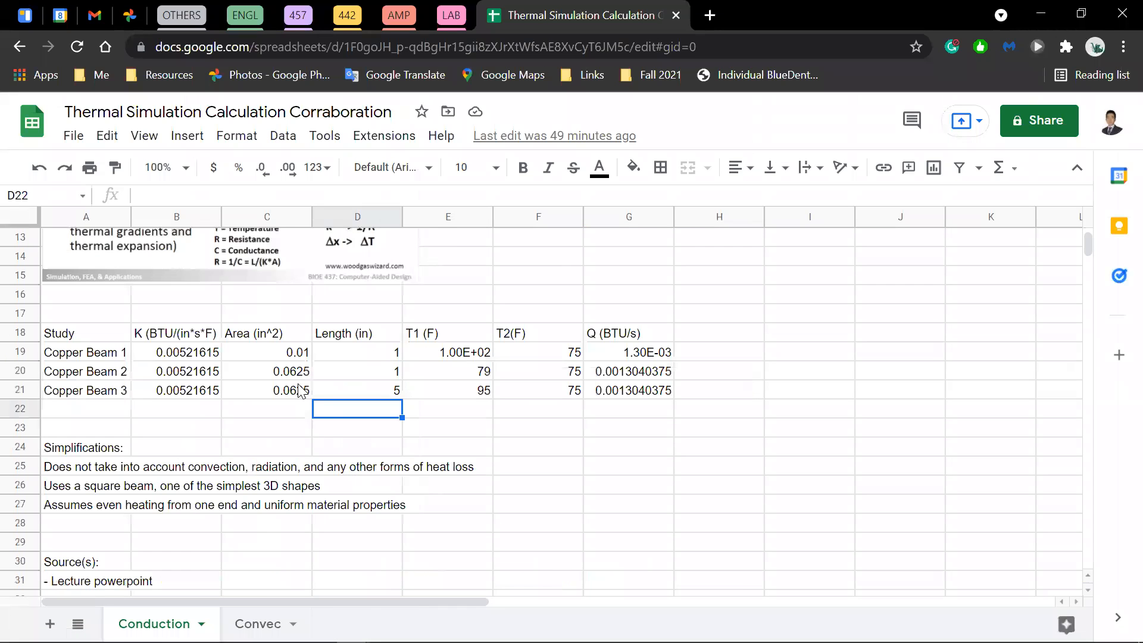
click(273, 354)
scroll(211, 513, up, 2)
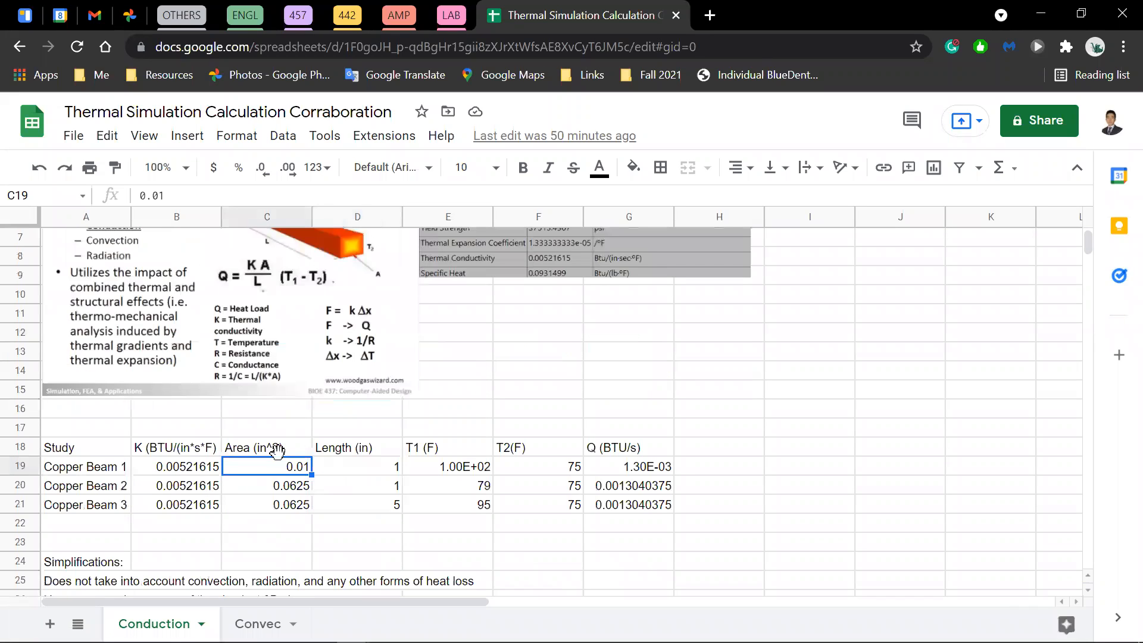
click(342, 467)
click(1040, 13)
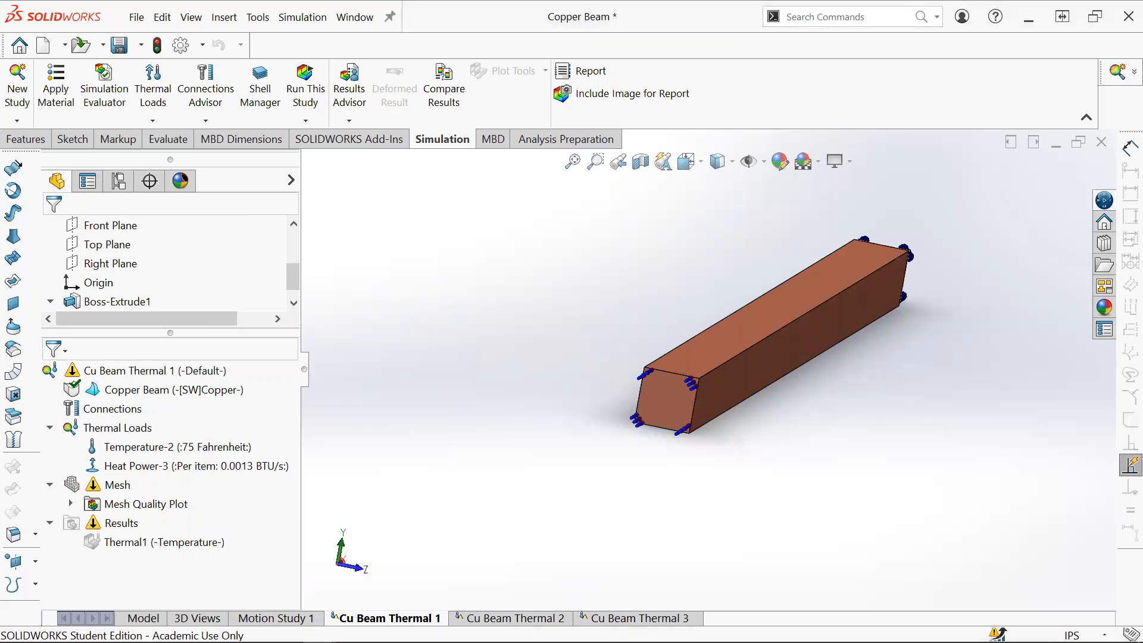
- Edit Sketch1 under Boss-Extrude1 in the part model, set the square's side dimension to 0.1 in, and exit the sketch
click(143, 618)
click(112, 432)
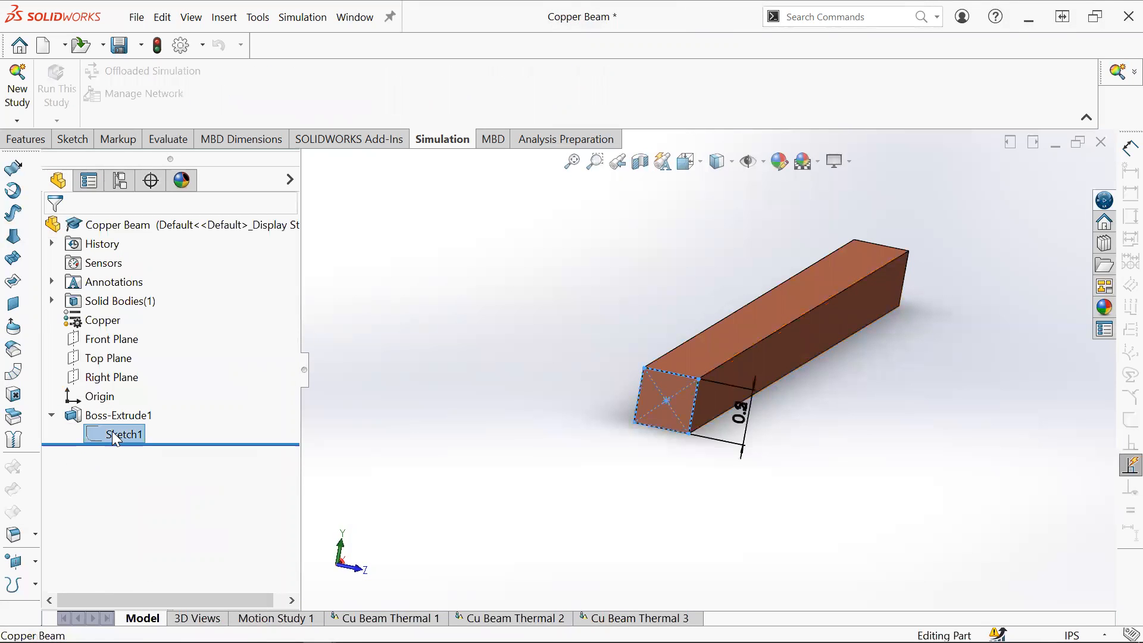
click(143, 385)
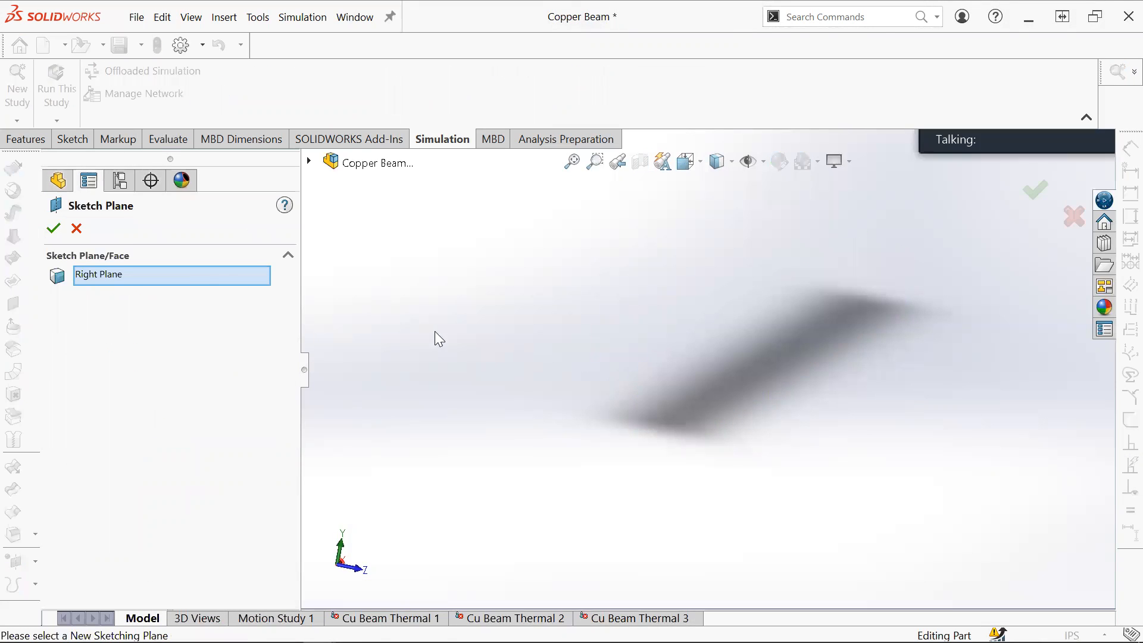
click(78, 228)
click(119, 431)
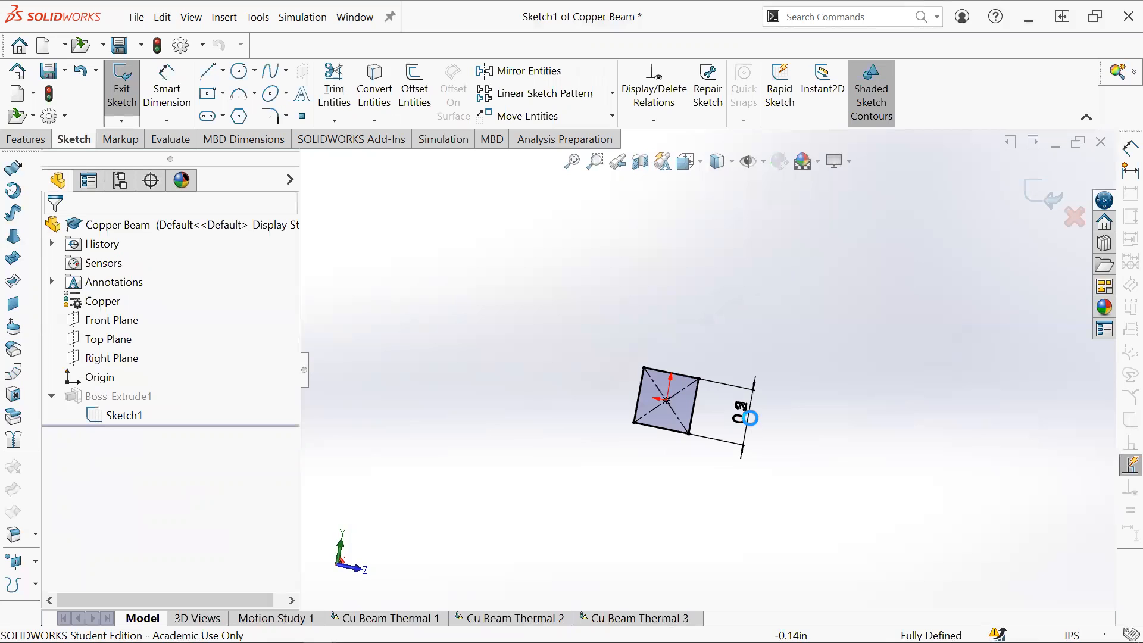
double_click(743, 427)
click(736, 438)
drag(735, 439, 529, 448)
text(1)
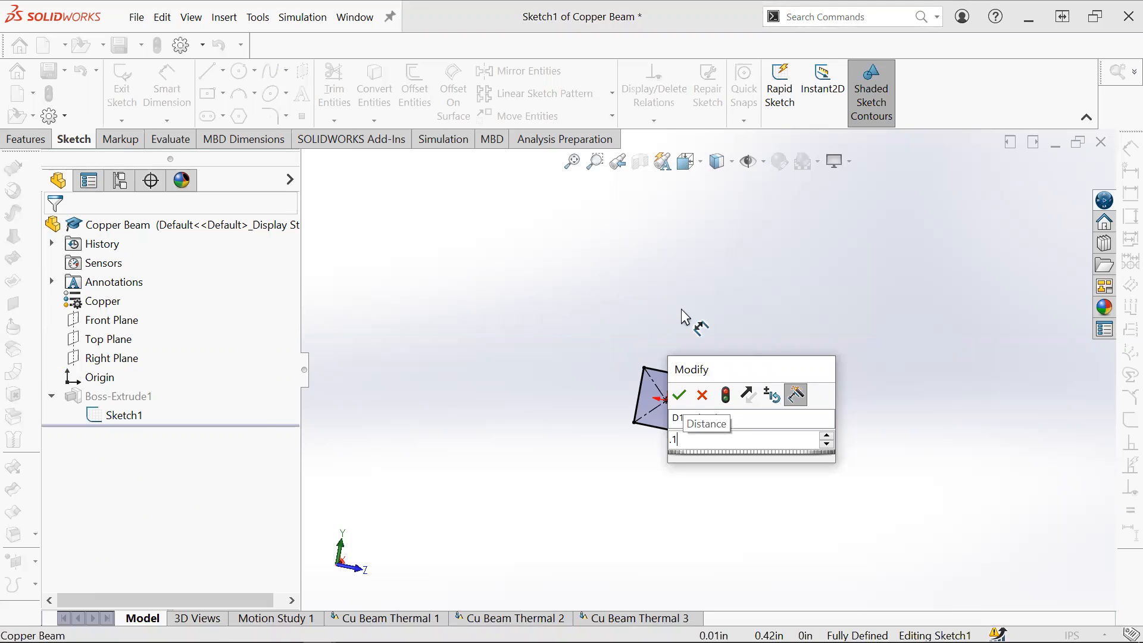
key(Return)
click(1043, 188)
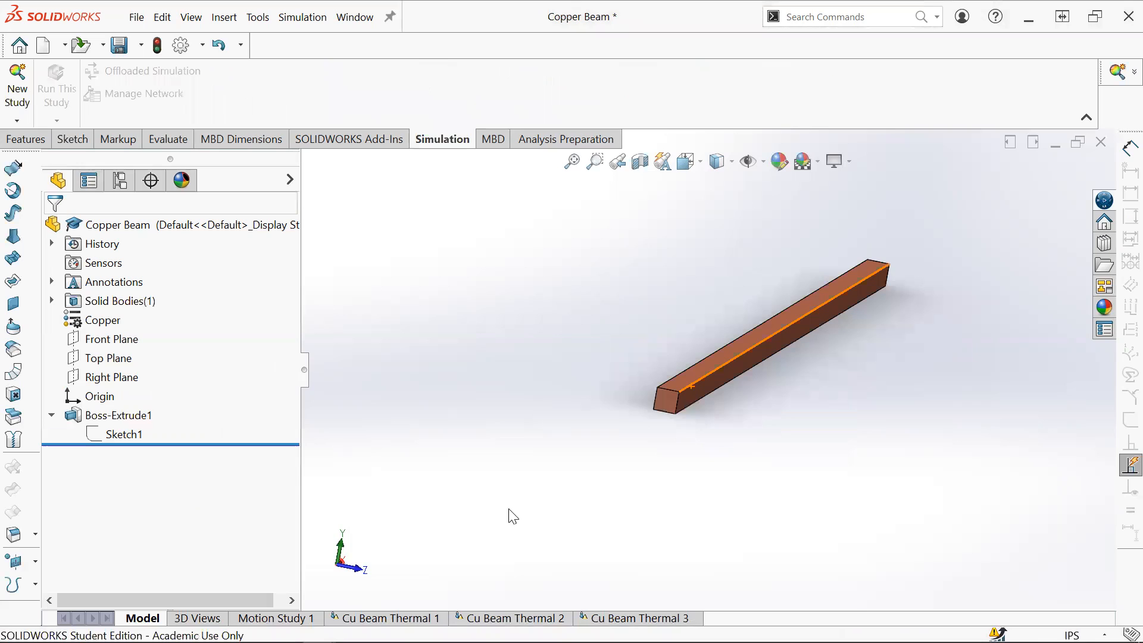
- Edit Boss-Extrude1 and set the beam's blind extrusion depth to 1 in
scroll(790, 323, down, 2)
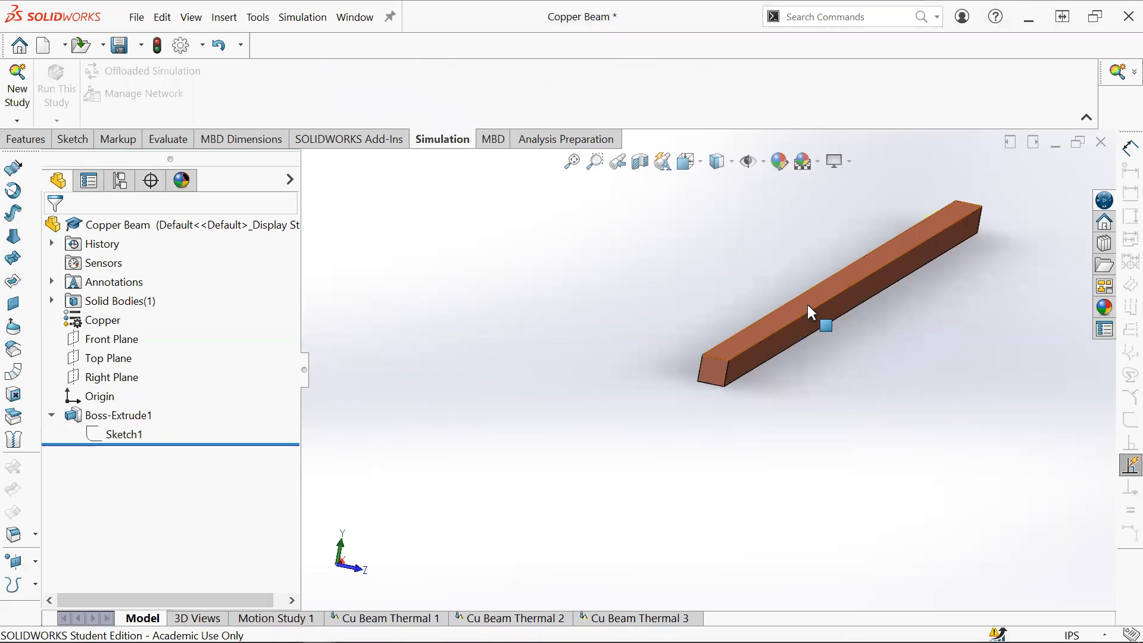
scroll(772, 319, up, 1)
scroll(743, 348, down, 2)
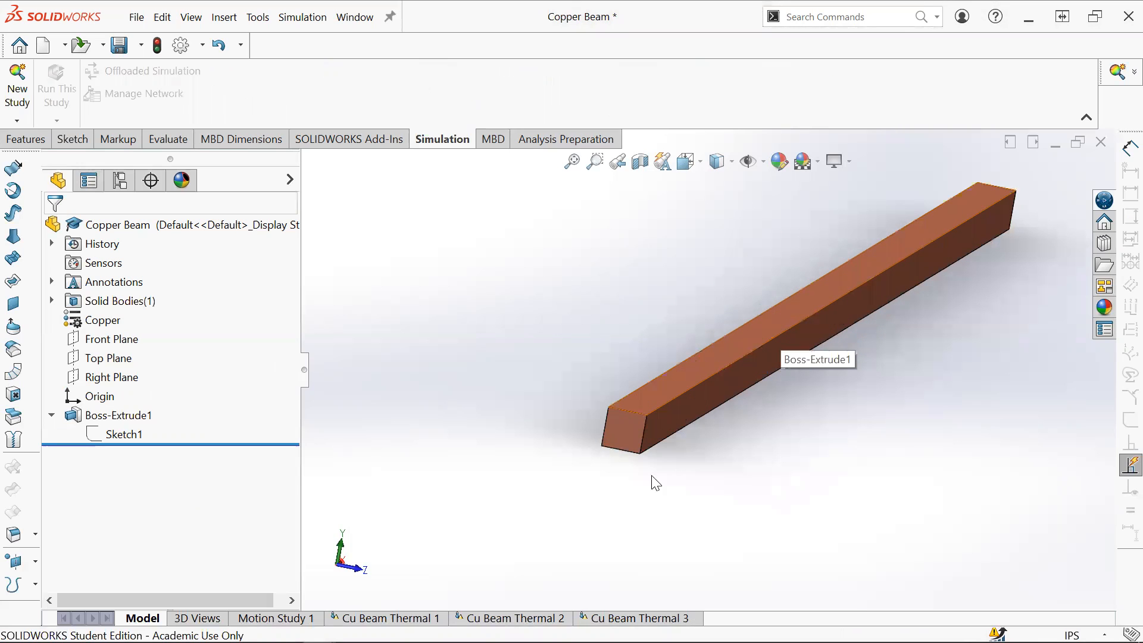
scroll(132, 435, up, 1)
right_click(132, 434)
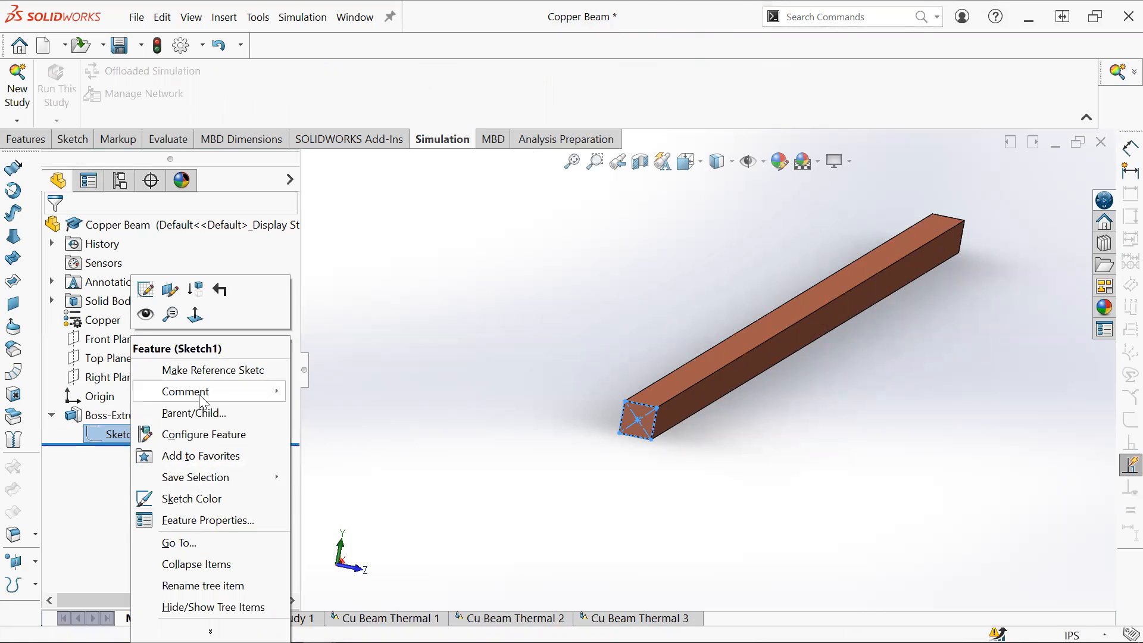
click(102, 416)
click(111, 370)
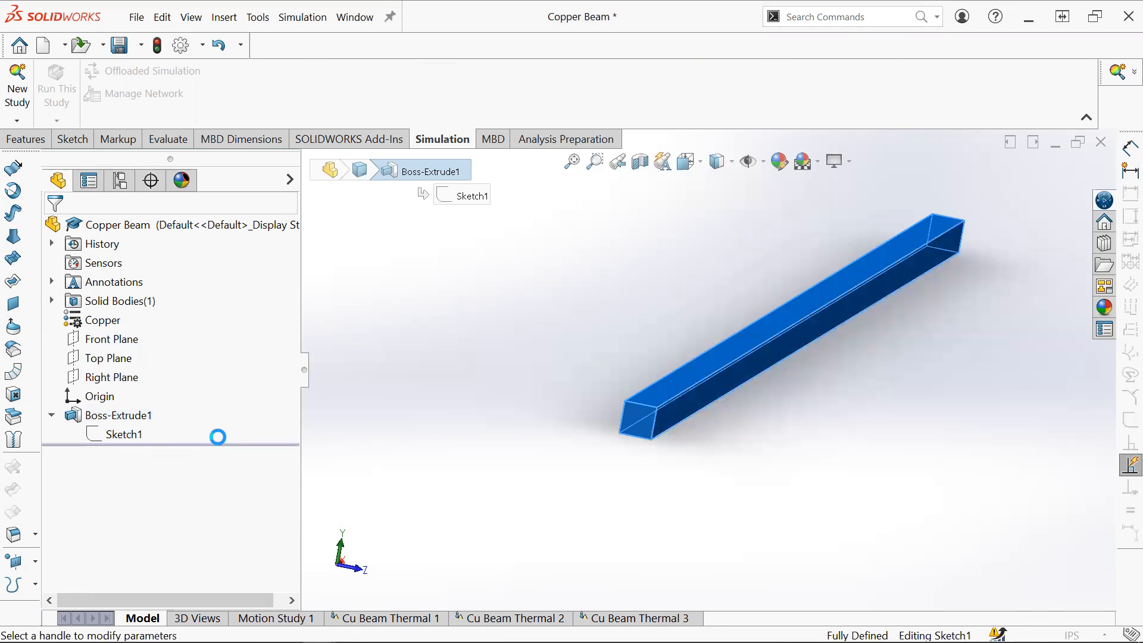
text(1)
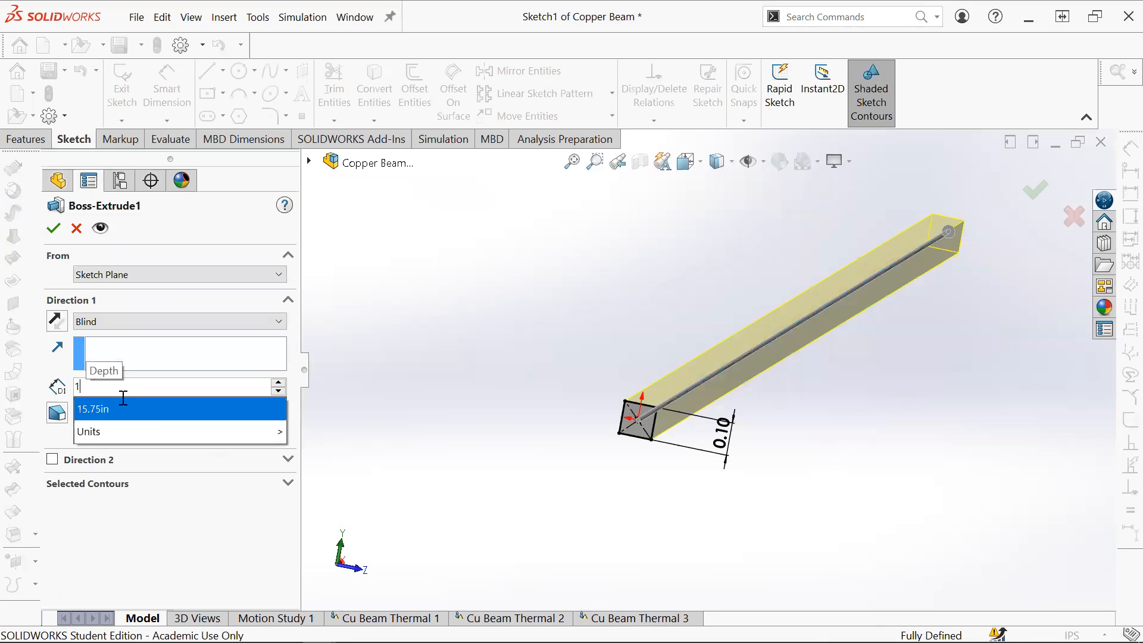
key(Return)
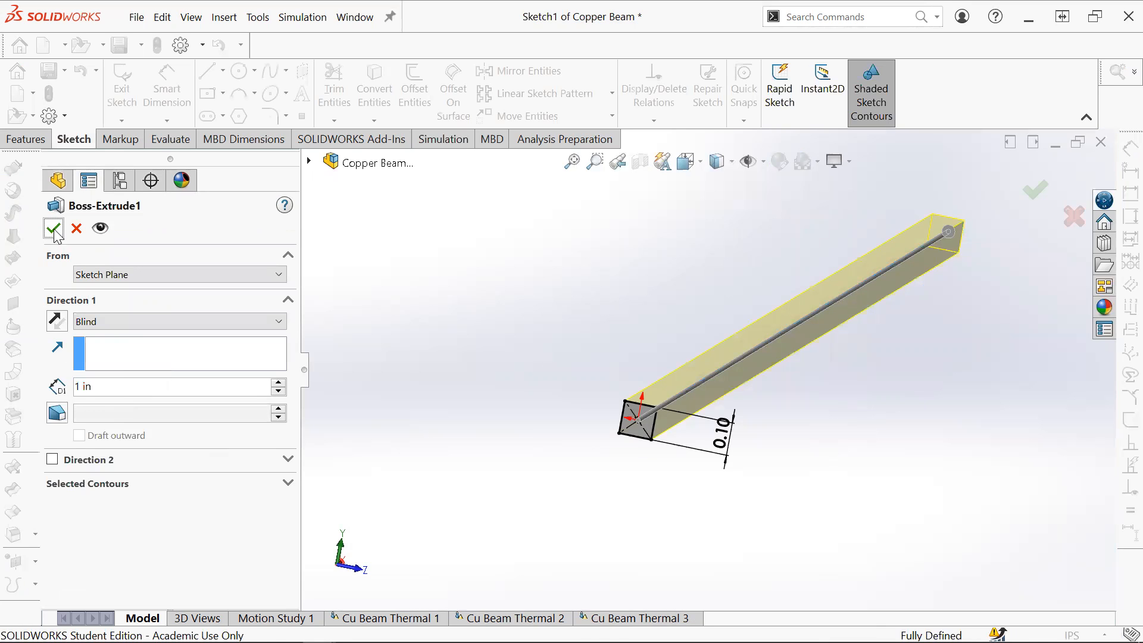
click(55, 229)
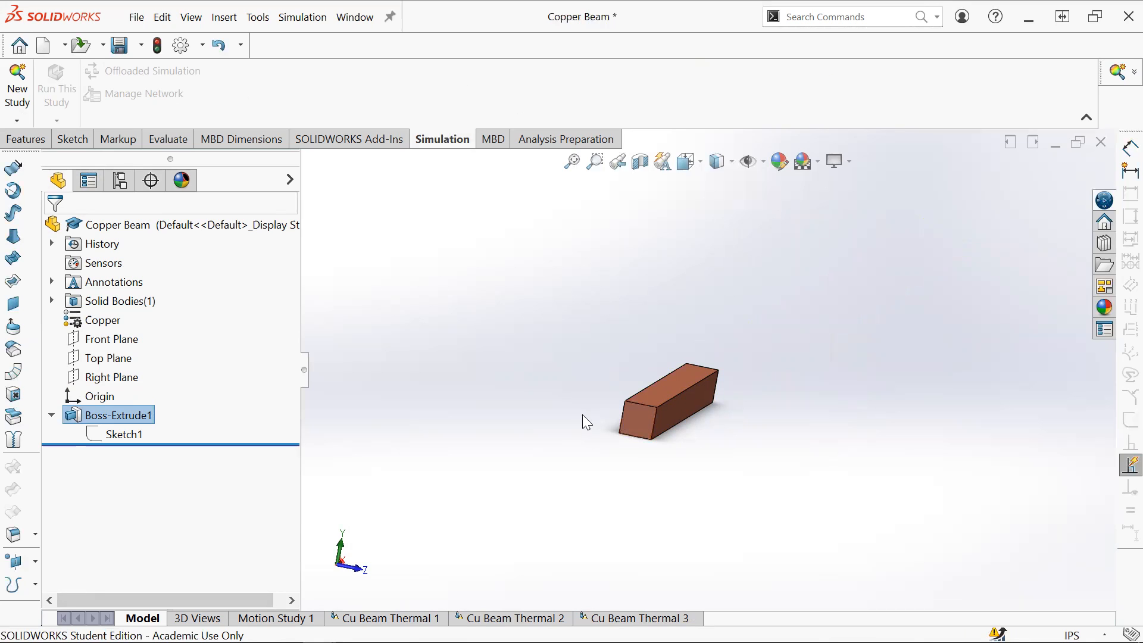
- Look through the Cu Beam Thermal 1 study, the part model, 3D Views and Motion Study 1, and return to Cu Beam Thermal 1
click(384, 617)
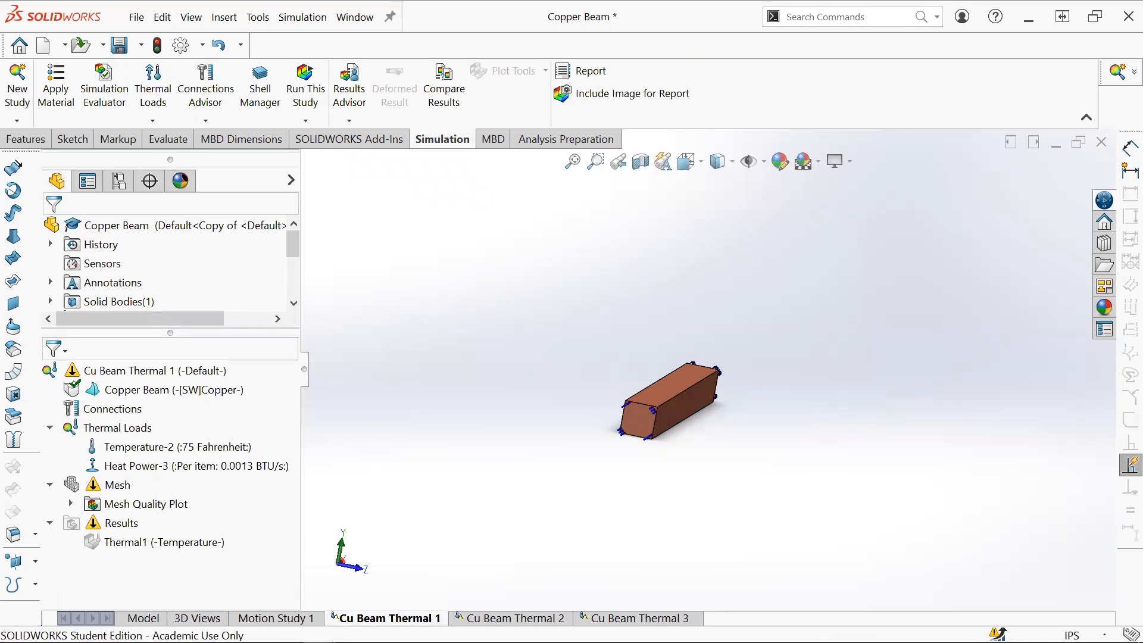
click(182, 544)
click(173, 562)
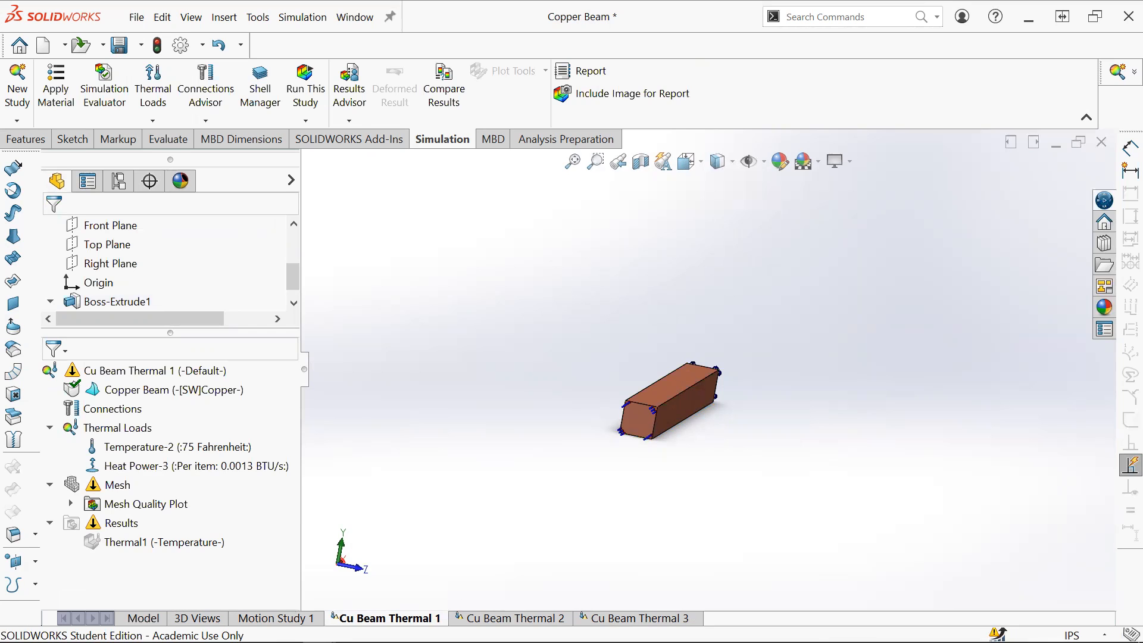
click(141, 618)
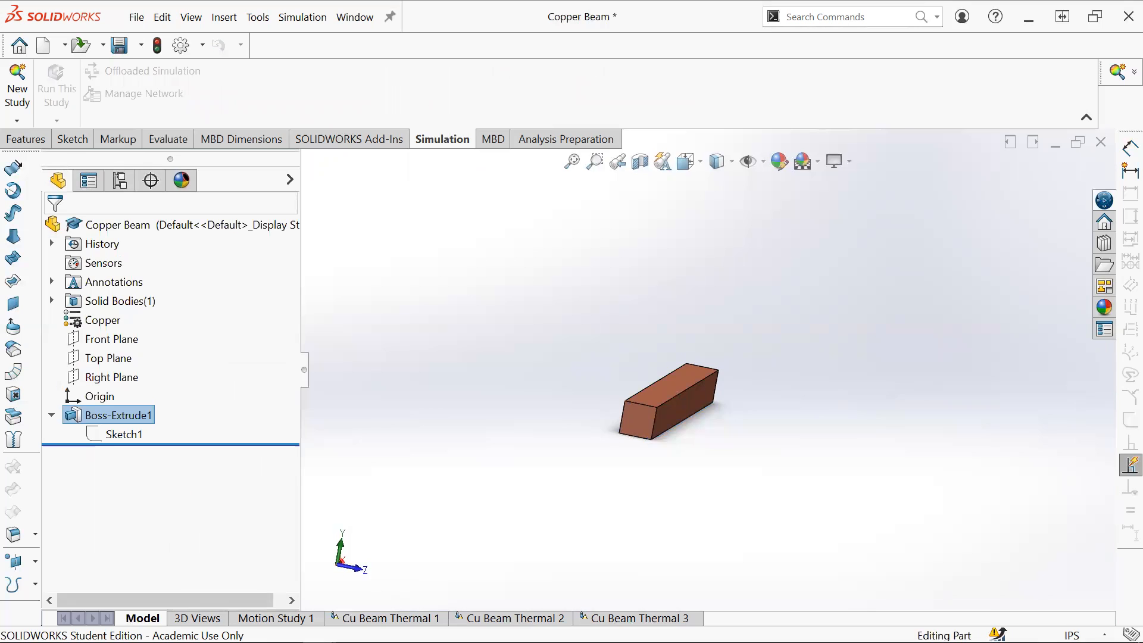
click(196, 618)
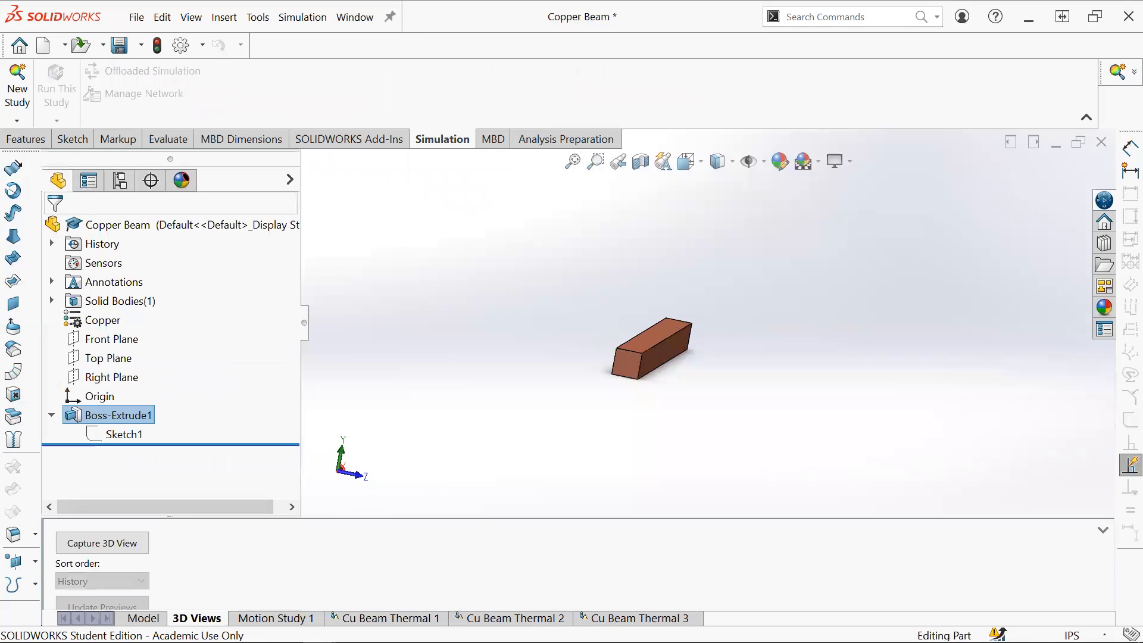
click(279, 618)
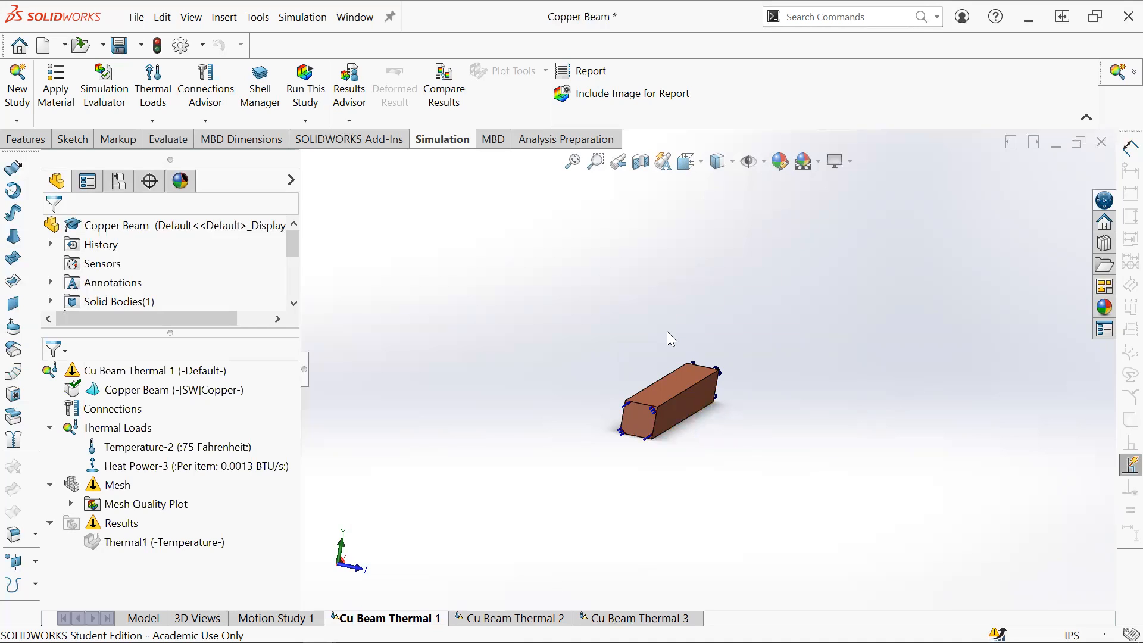
click(636, 418)
click(616, 421)
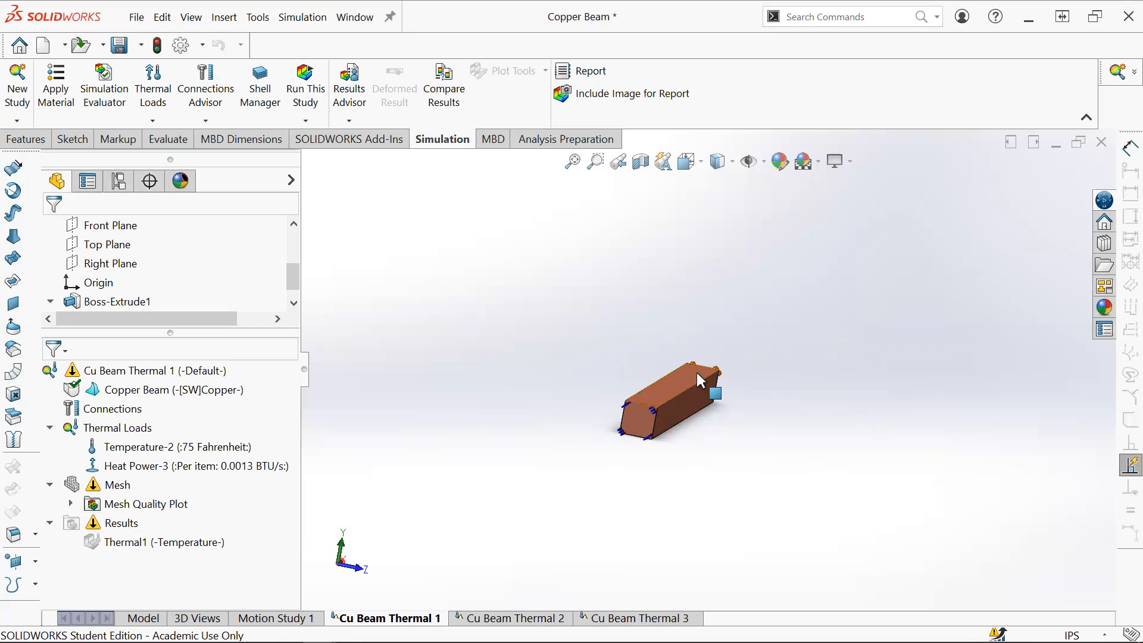
- Create a standard mesh of the beam in the Cu Beam Thermal 1 study, using the default mesh density
drag(696, 374, 676, 336)
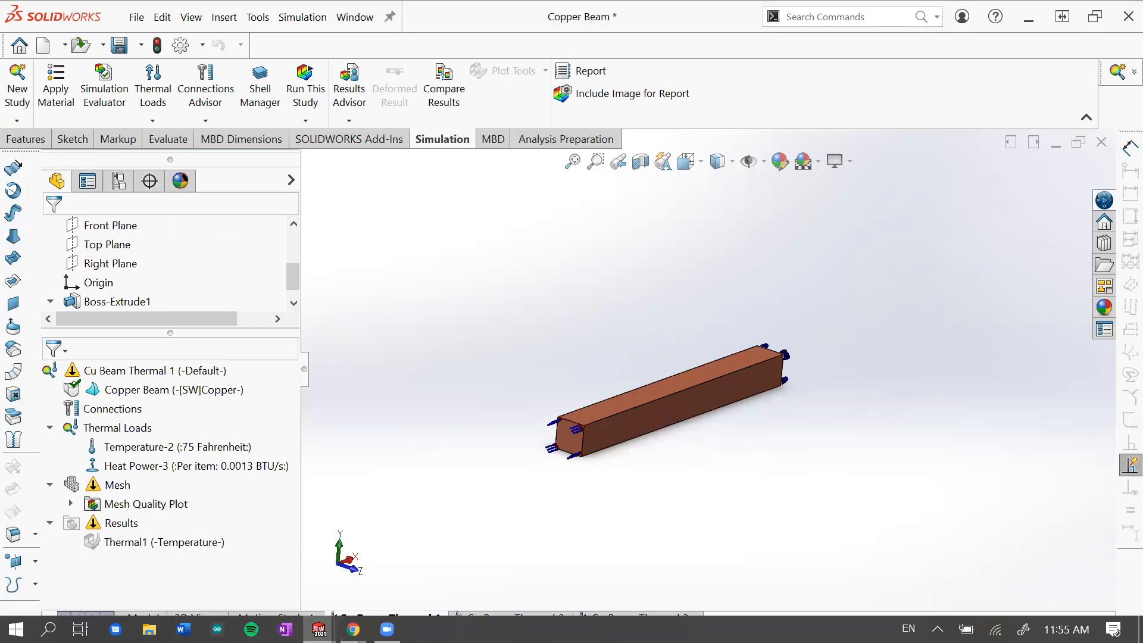
right_click(119, 484)
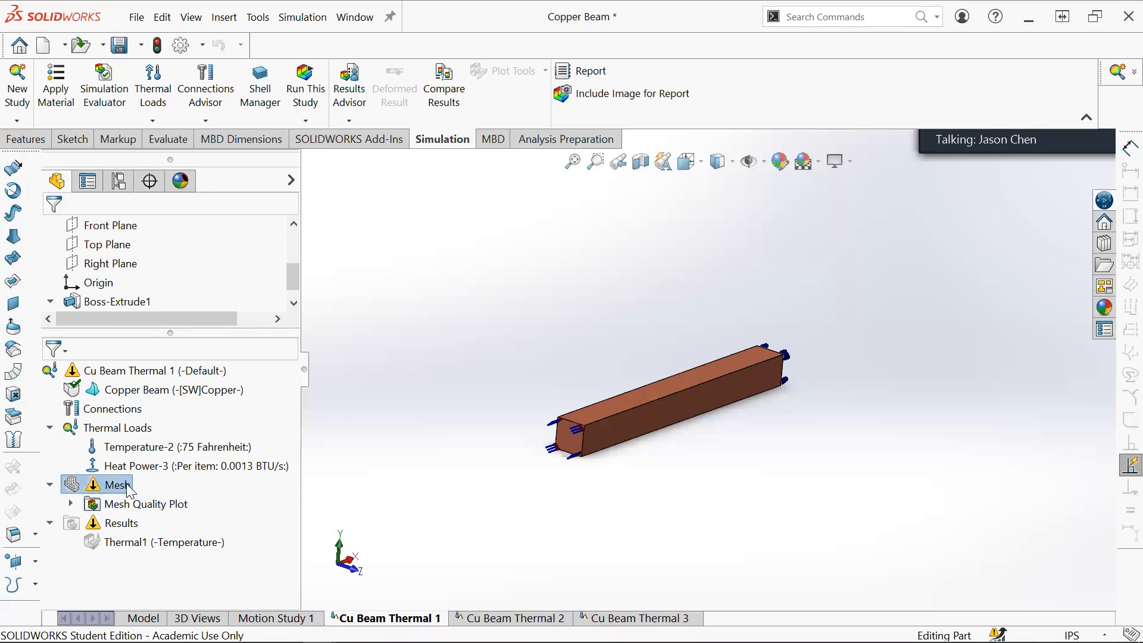
click(212, 230)
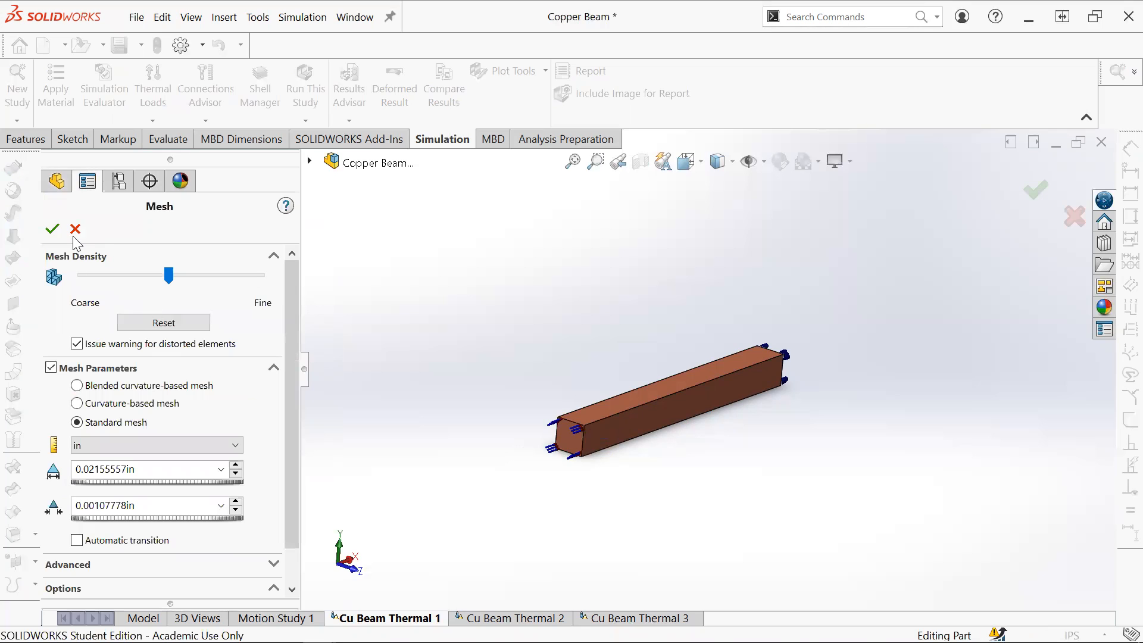
click(53, 228)
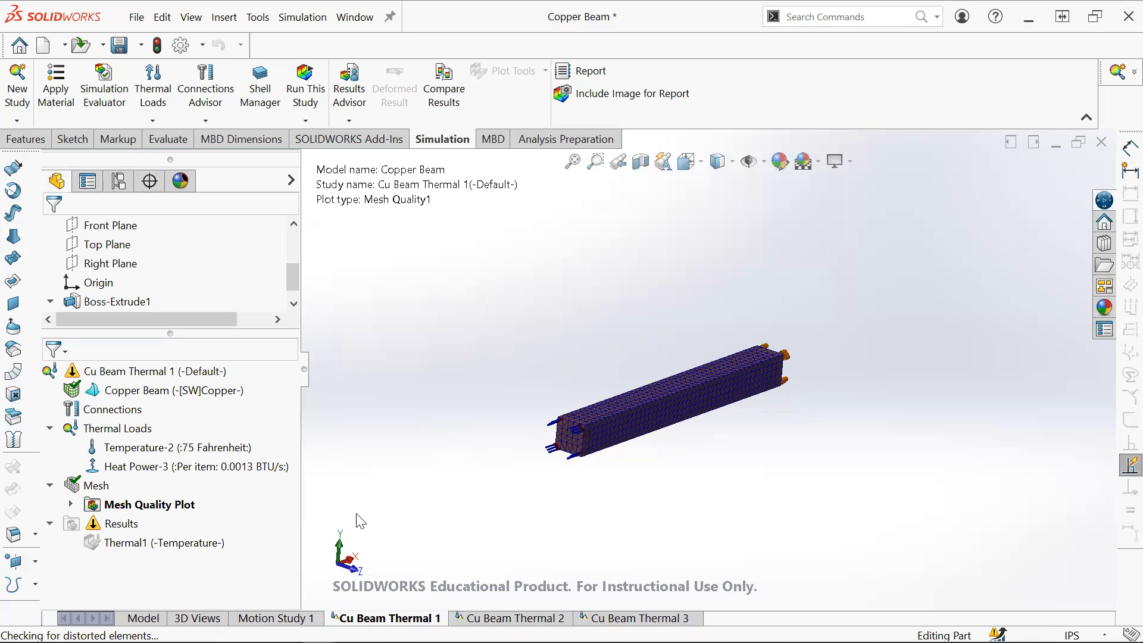
- Inspect the meshed beam from several angles and review the study's Connections and Thermal Loads
drag(638, 462, 634, 509)
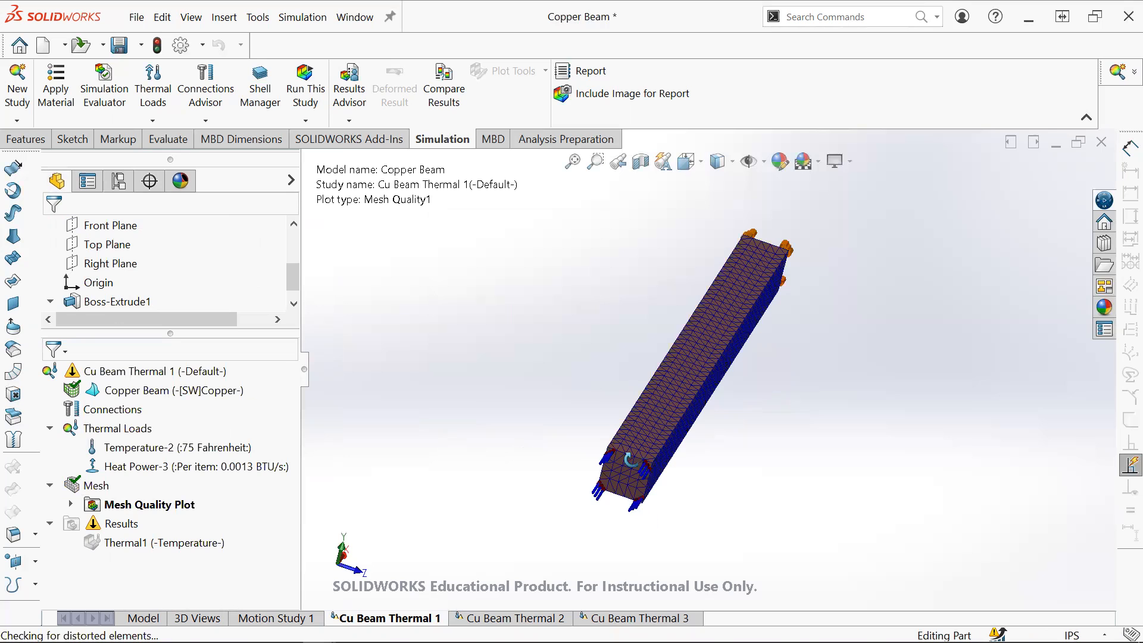
drag(715, 454, 636, 380)
drag(639, 474, 368, 527)
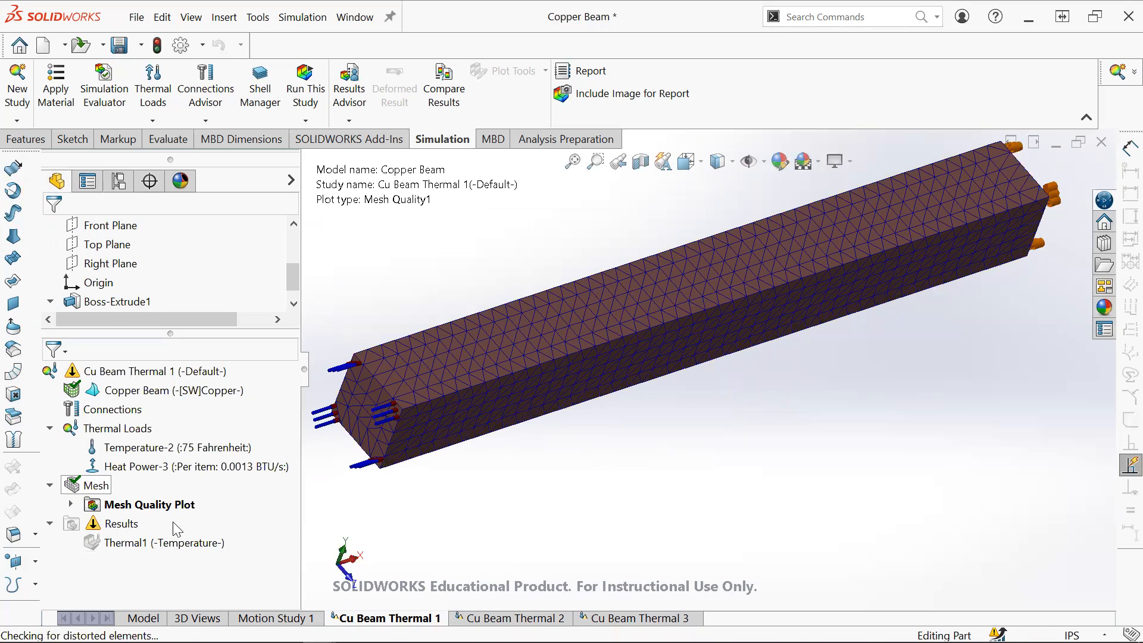
drag(515, 375, 521, 377)
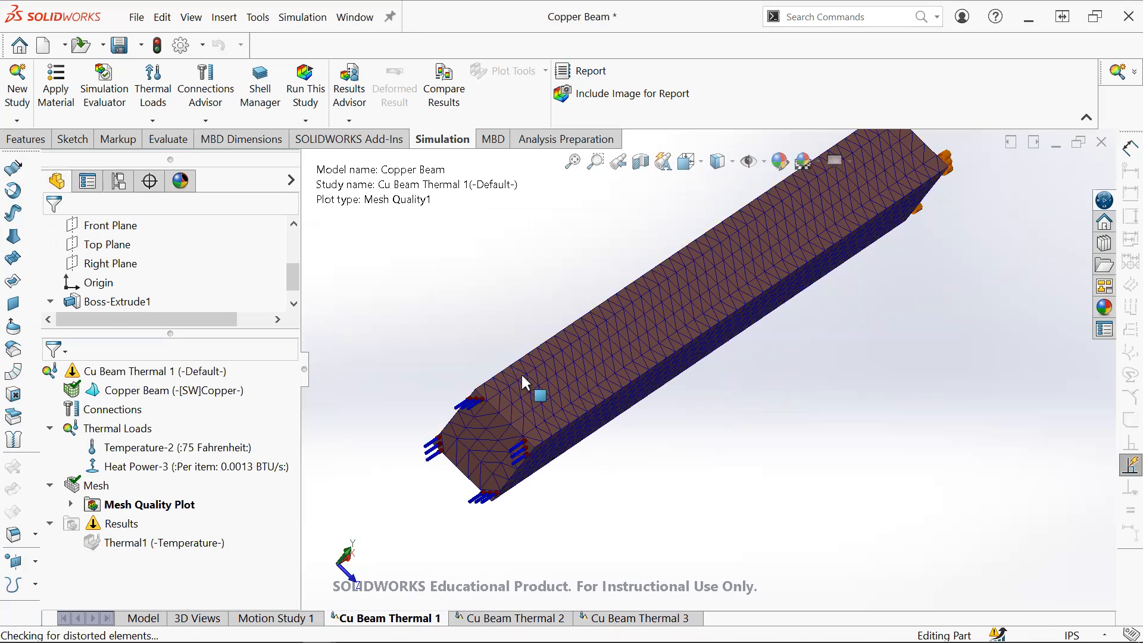
click(102, 416)
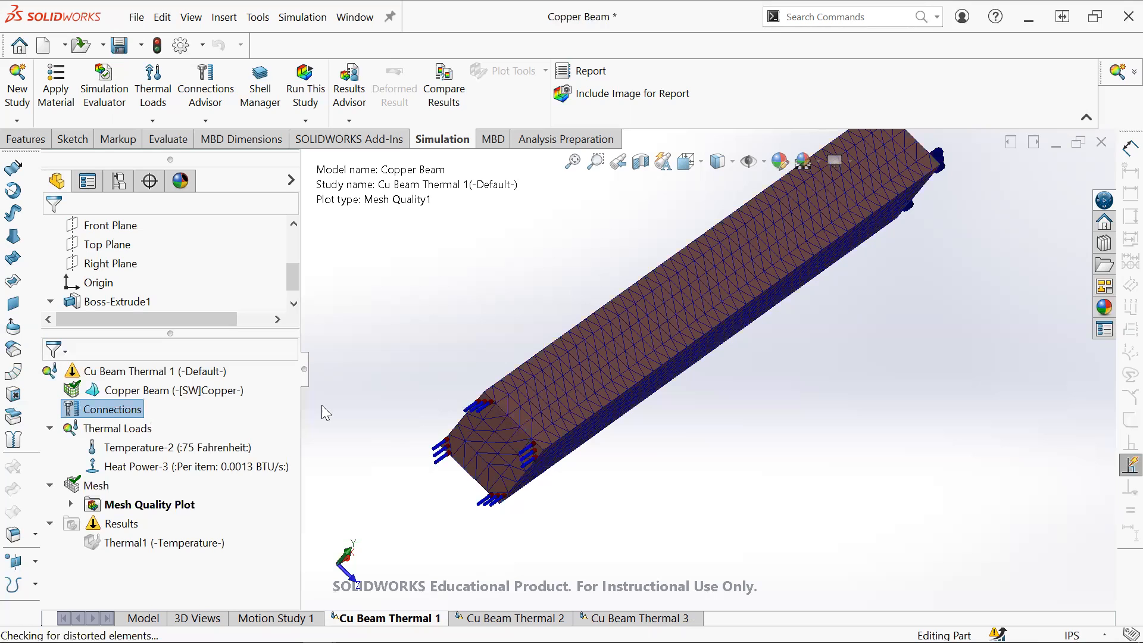
drag(516, 380, 493, 350)
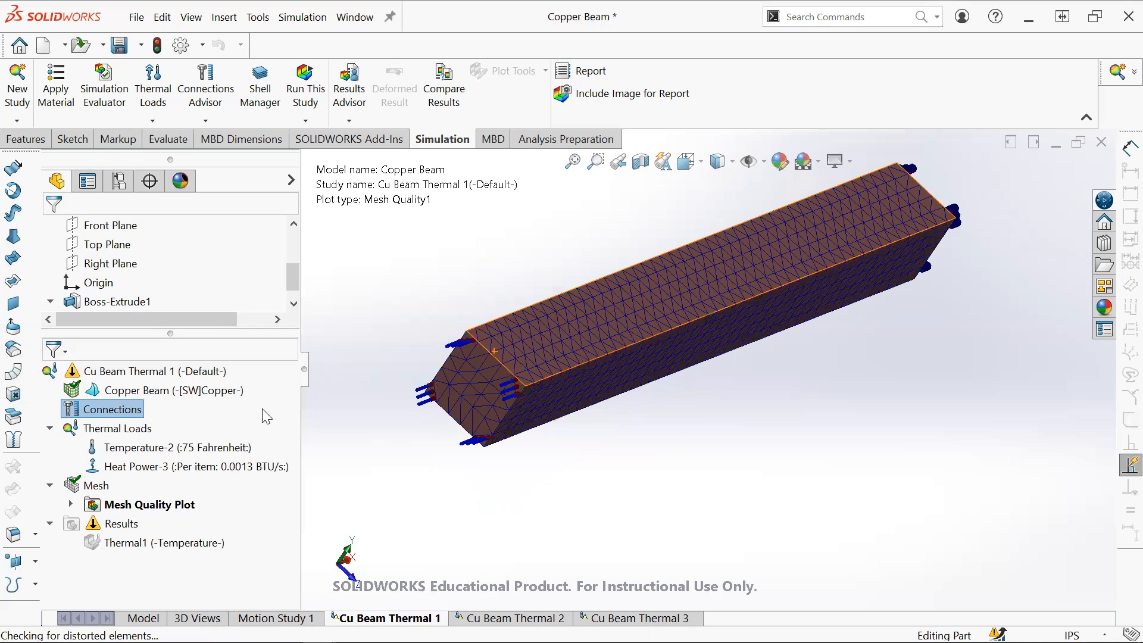
click(113, 428)
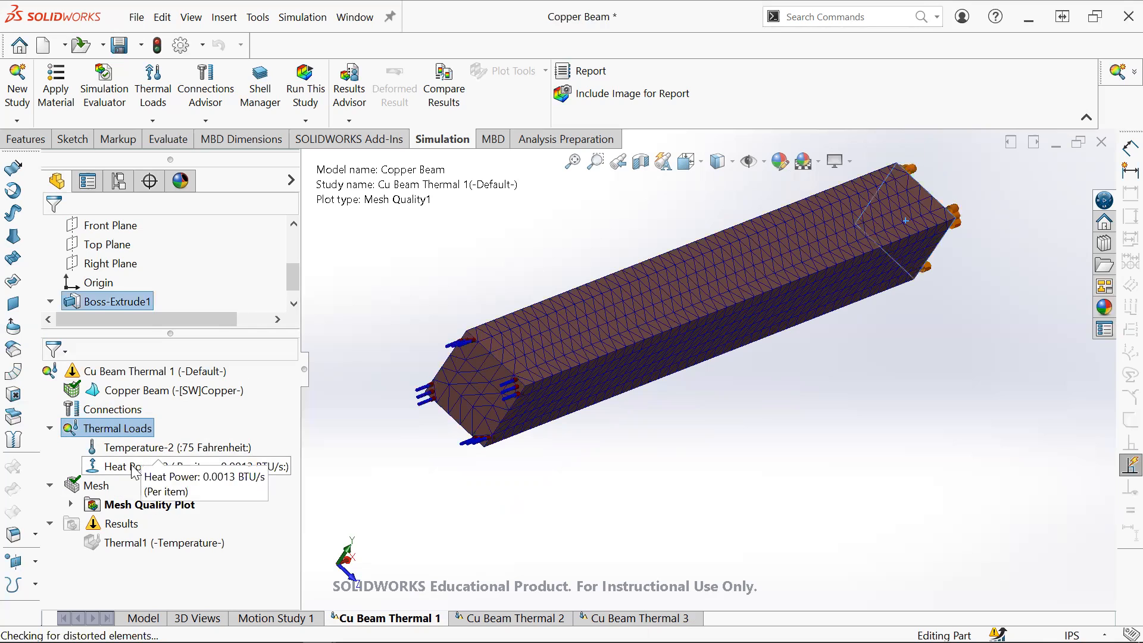
right_click(113, 430)
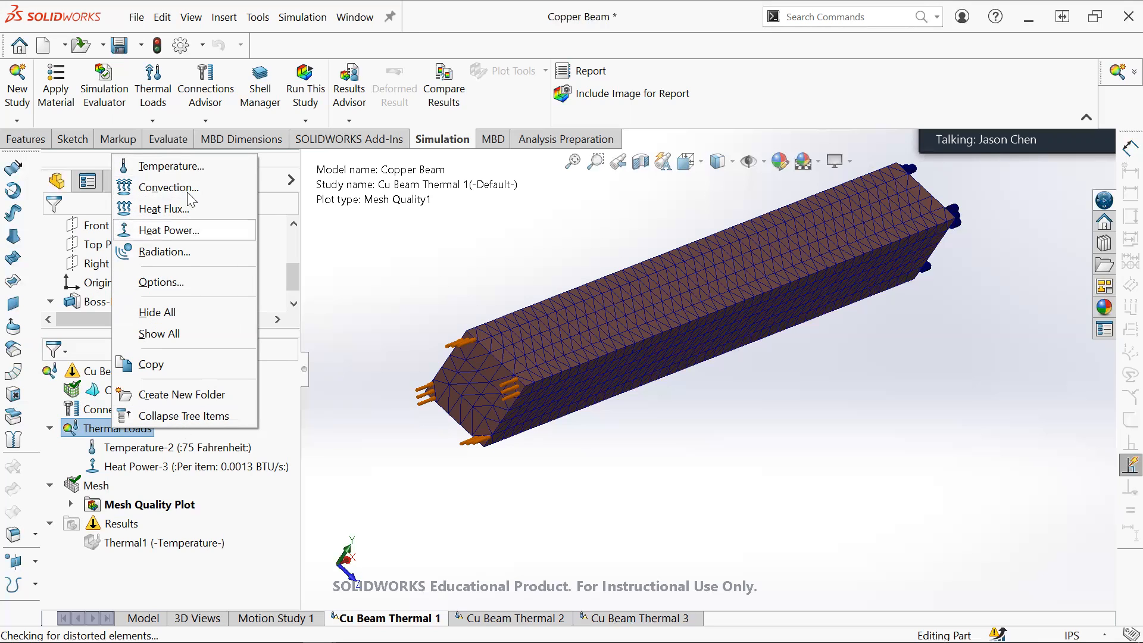
click(172, 166)
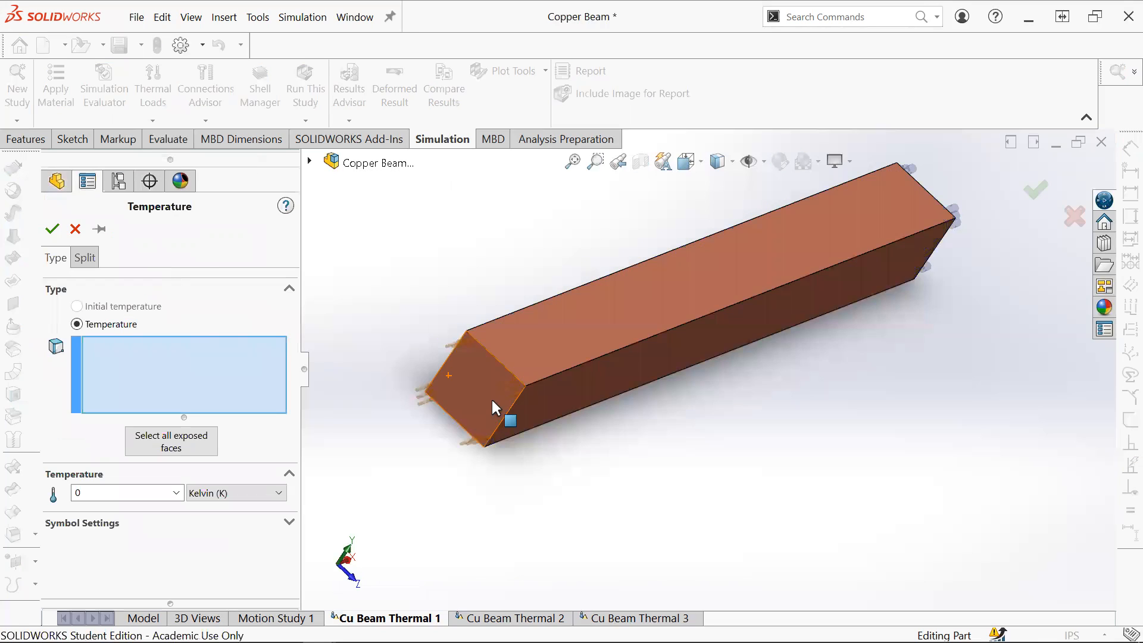
scroll(911, 229, down, 5)
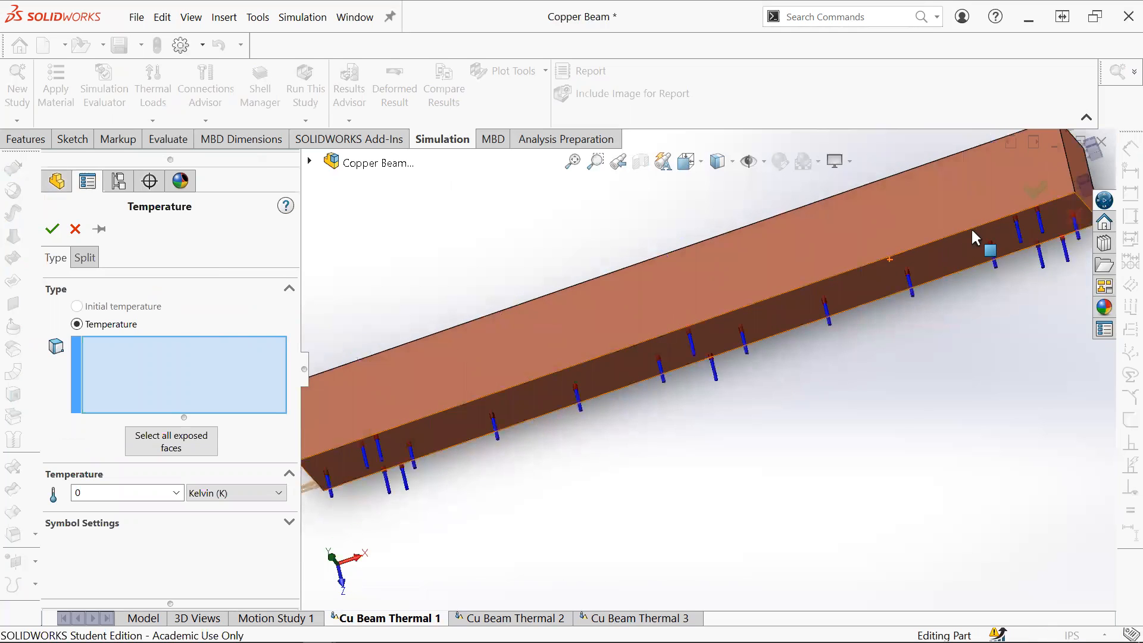
scroll(974, 238, up, 5)
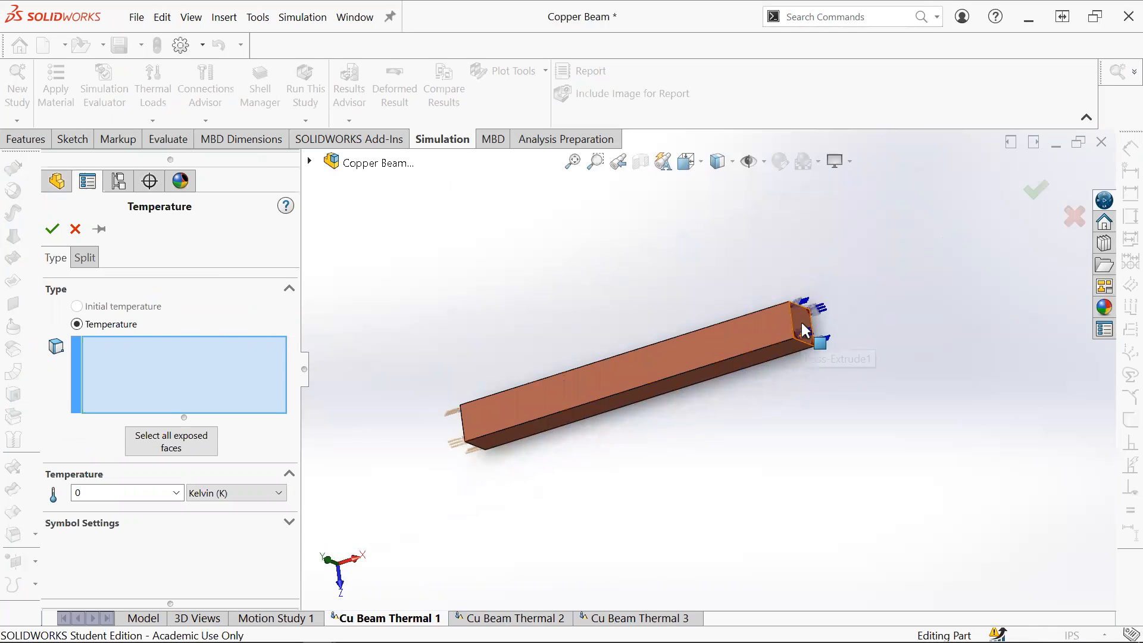
click(589, 402)
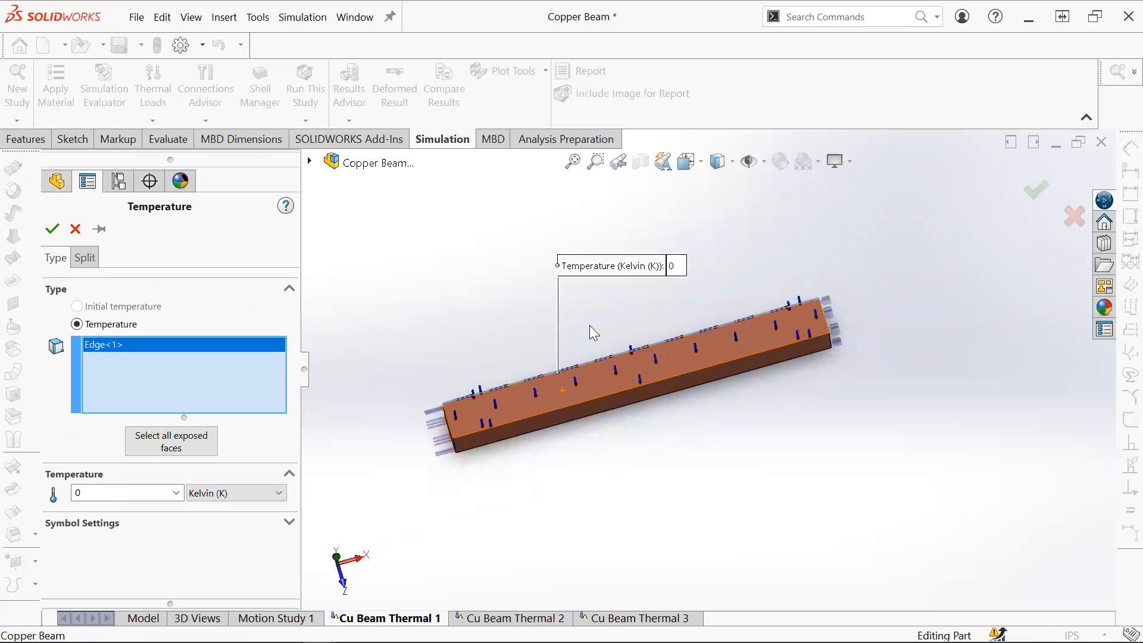
right_click(211, 372)
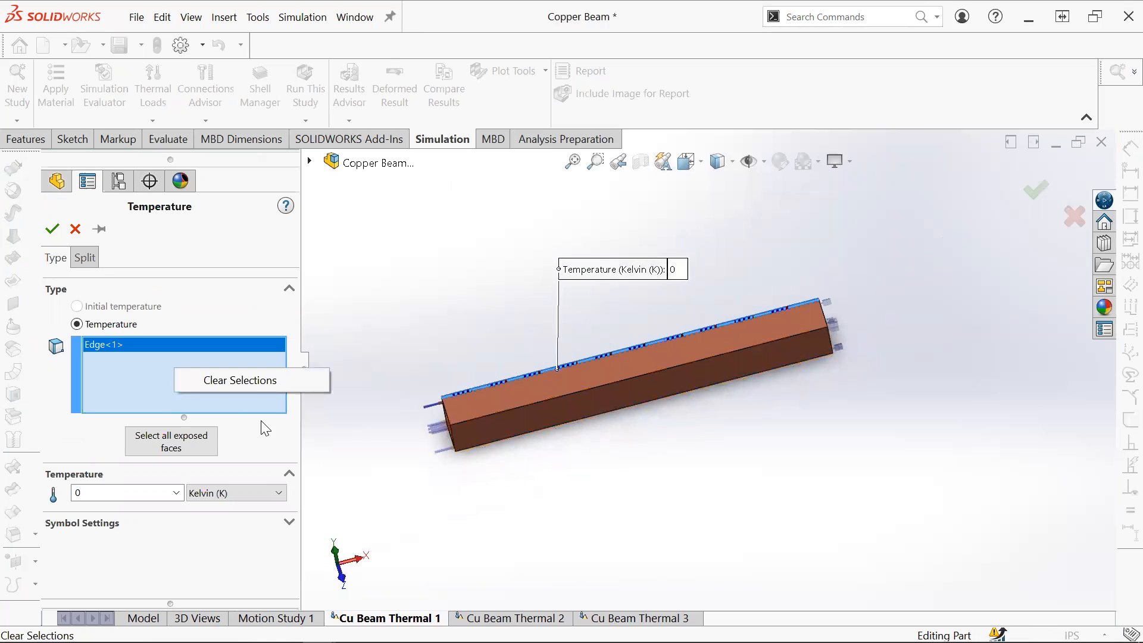
click(279, 384)
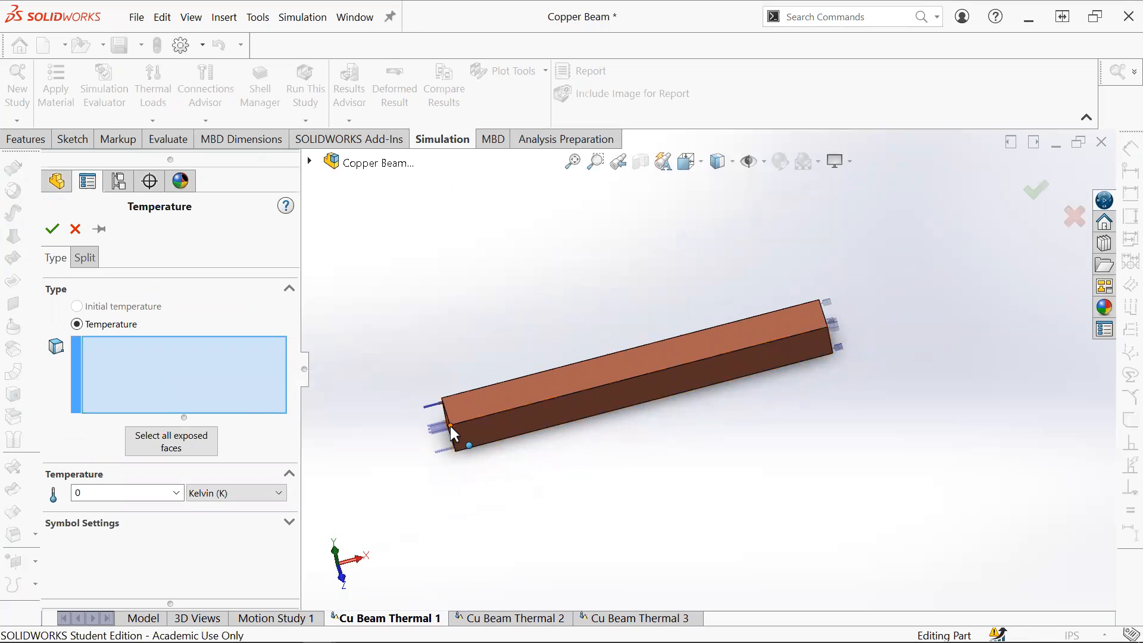
click(487, 412)
scroll(563, 396, up, 3)
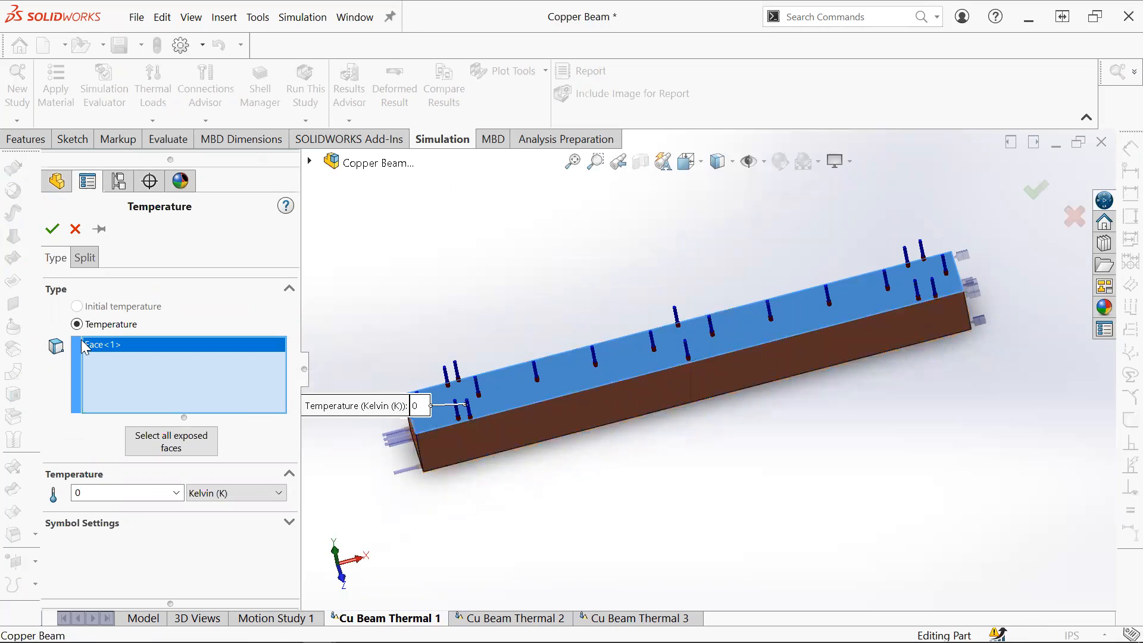
click(75, 229)
- Check the Temperature-2 load against Copper Beam 1's T2 cell in the spreadsheet, and highlight the Heat Power-3 load back in SOLIDWORKS
drag(423, 477, 464, 460)
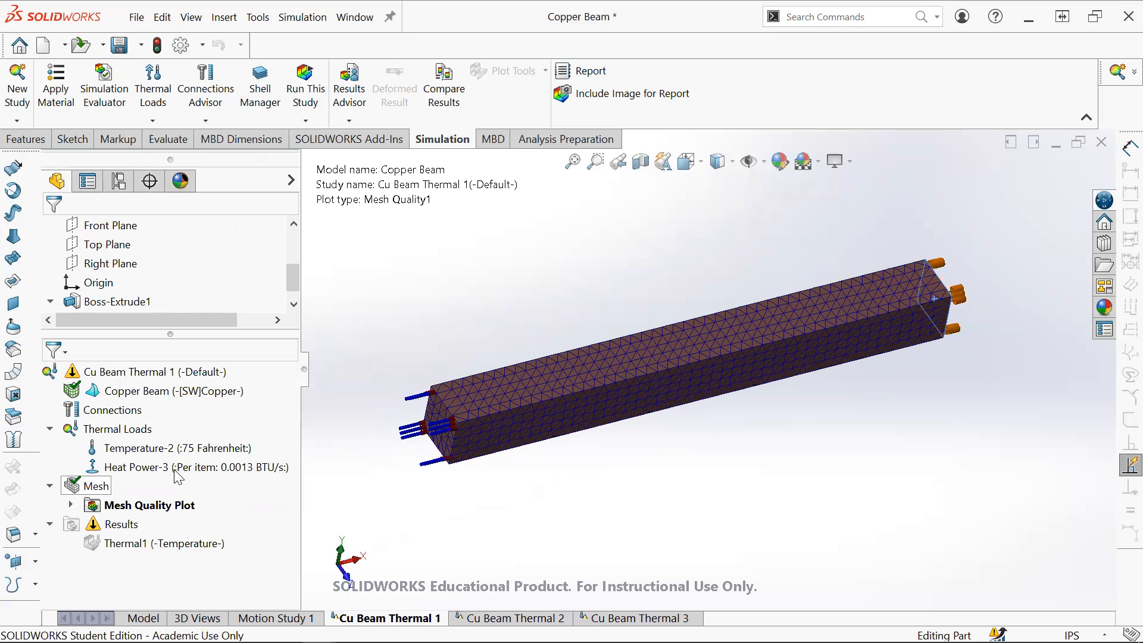
click(179, 450)
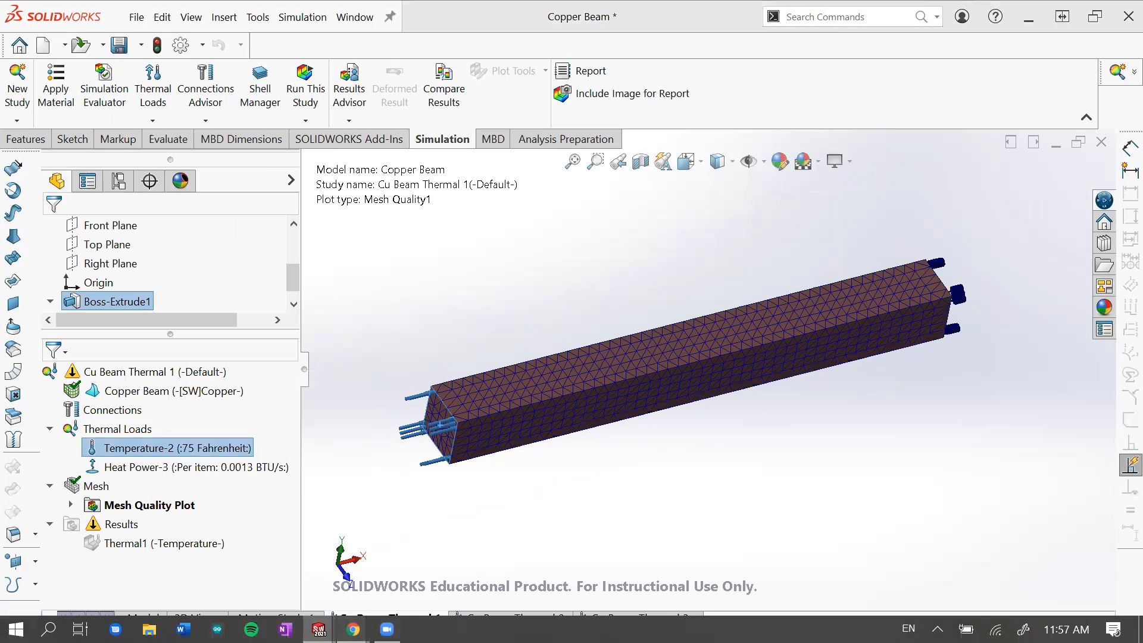
mouse_move(353, 629)
click(306, 568)
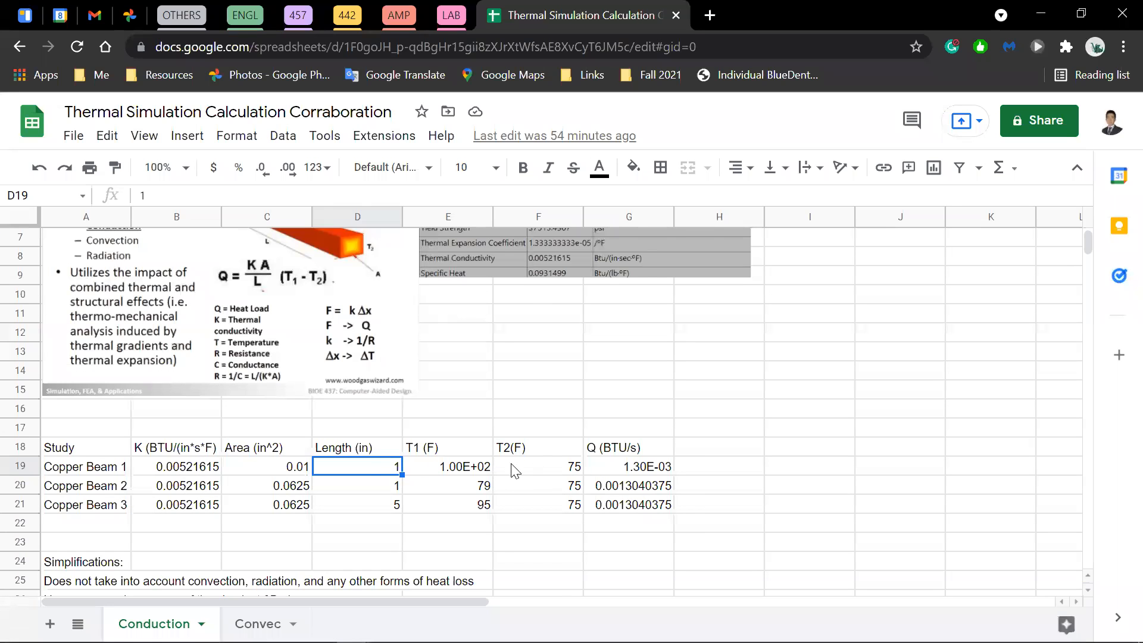
click(539, 468)
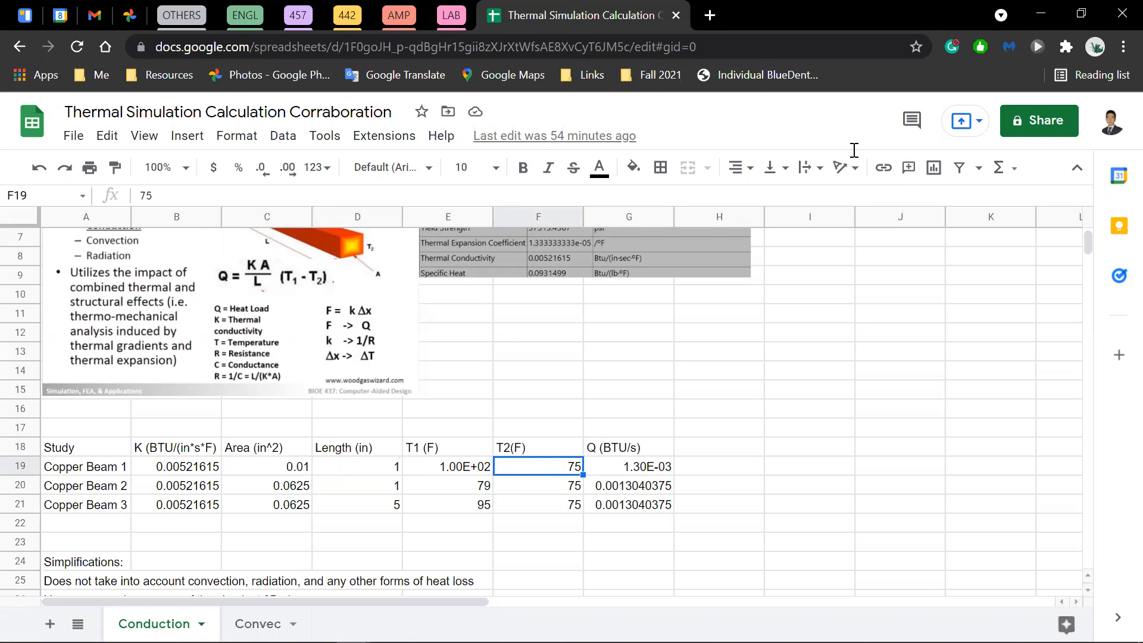
click(1040, 14)
drag(805, 257, 673, 313)
click(185, 468)
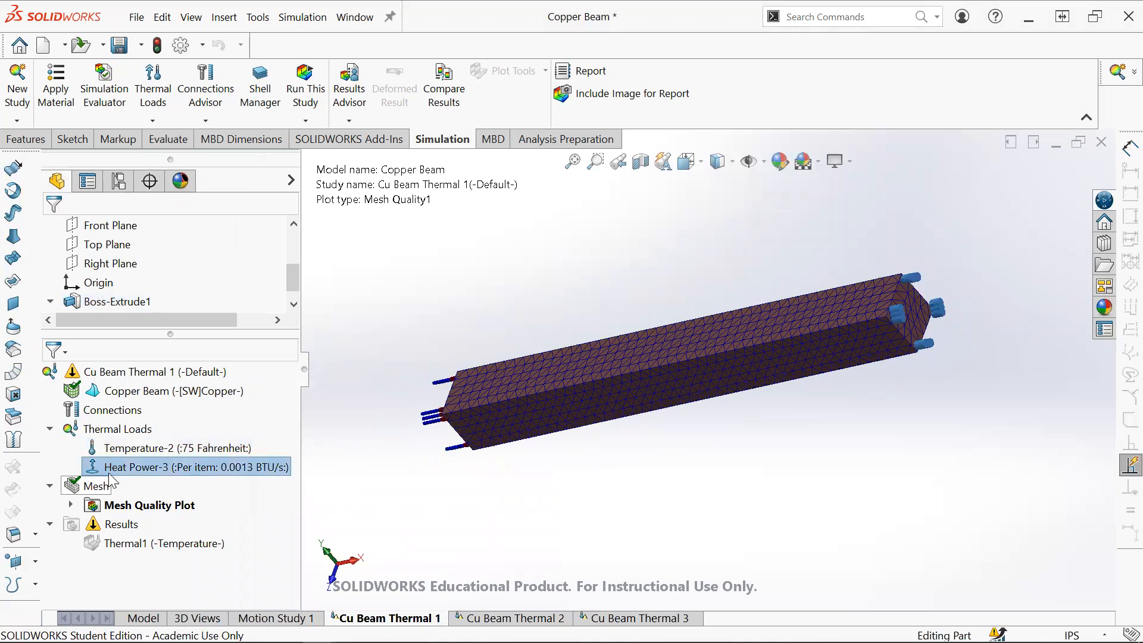
right_click(113, 429)
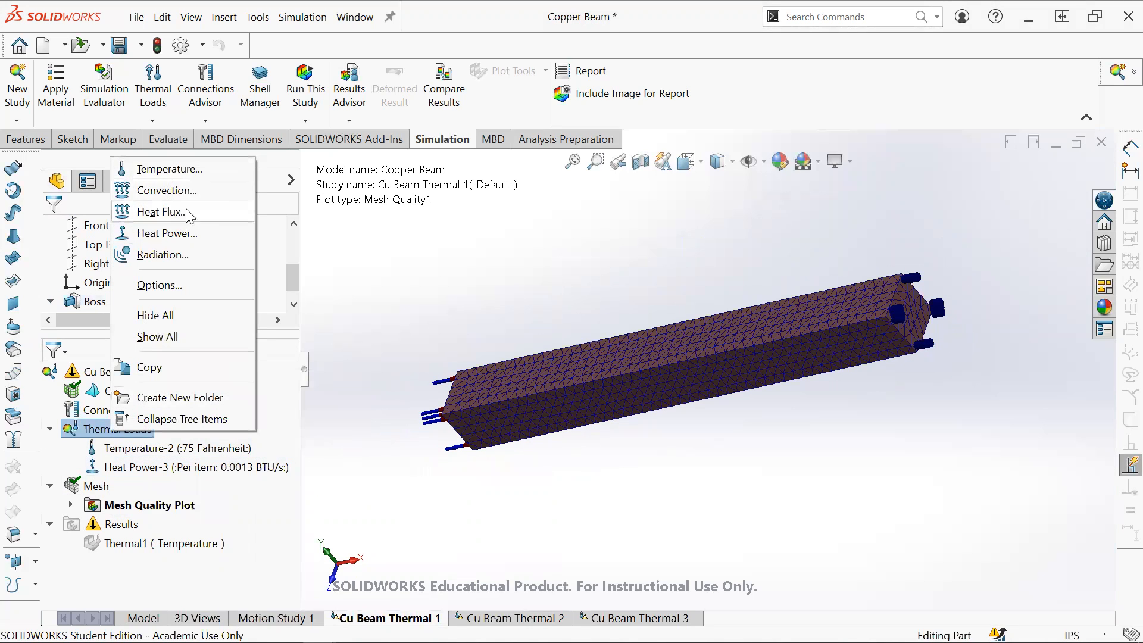
click(181, 233)
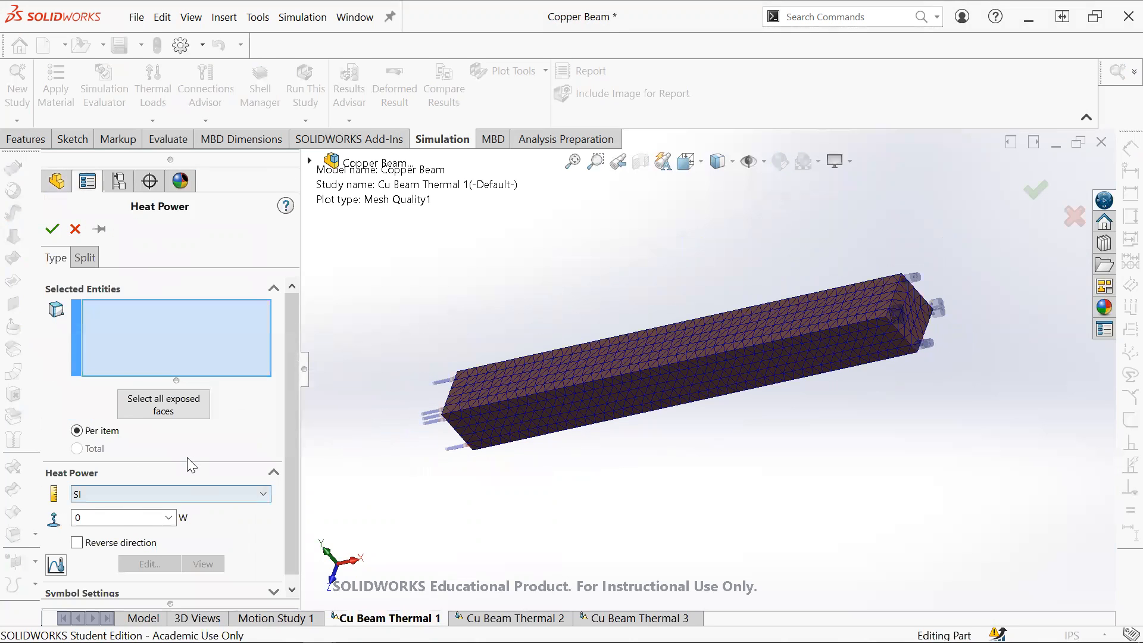
click(172, 486)
click(160, 509)
click(155, 486)
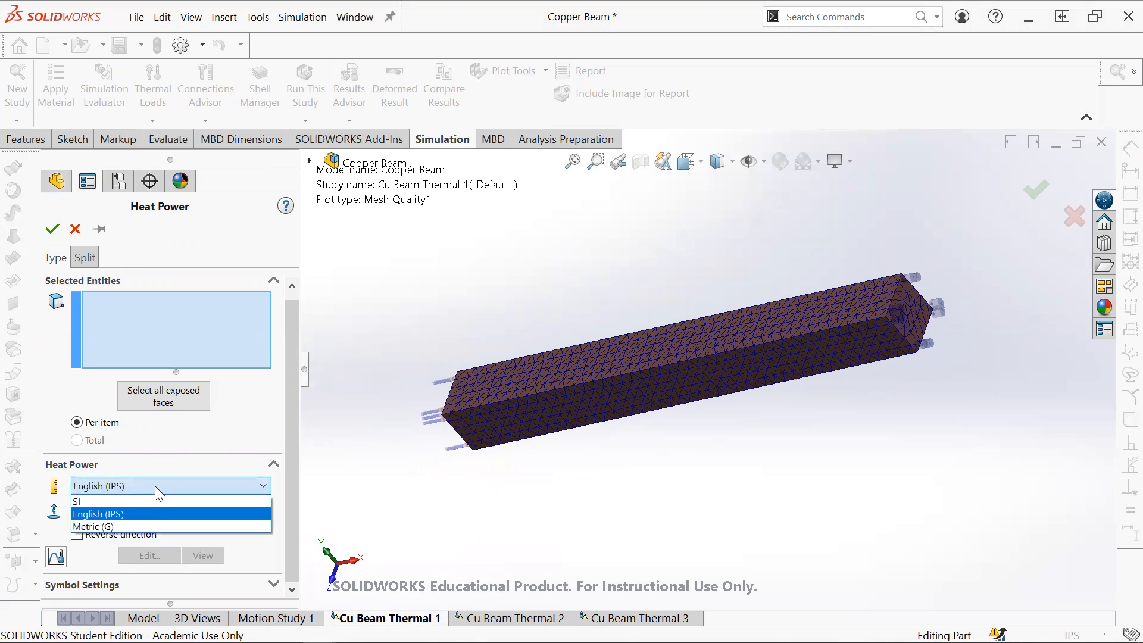
click(119, 503)
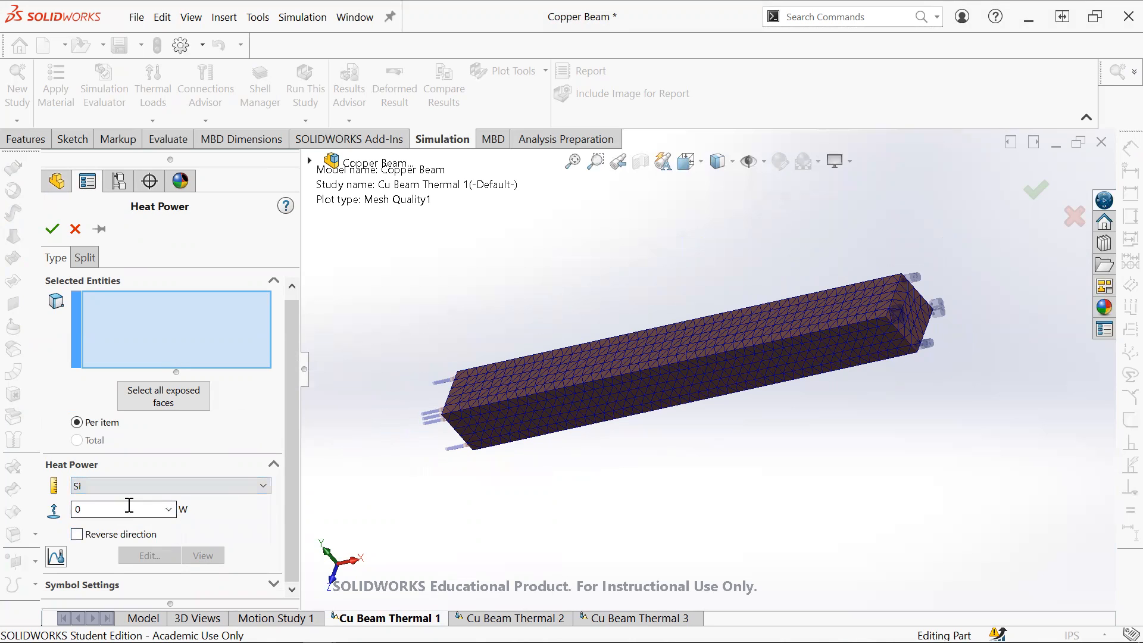
click(75, 232)
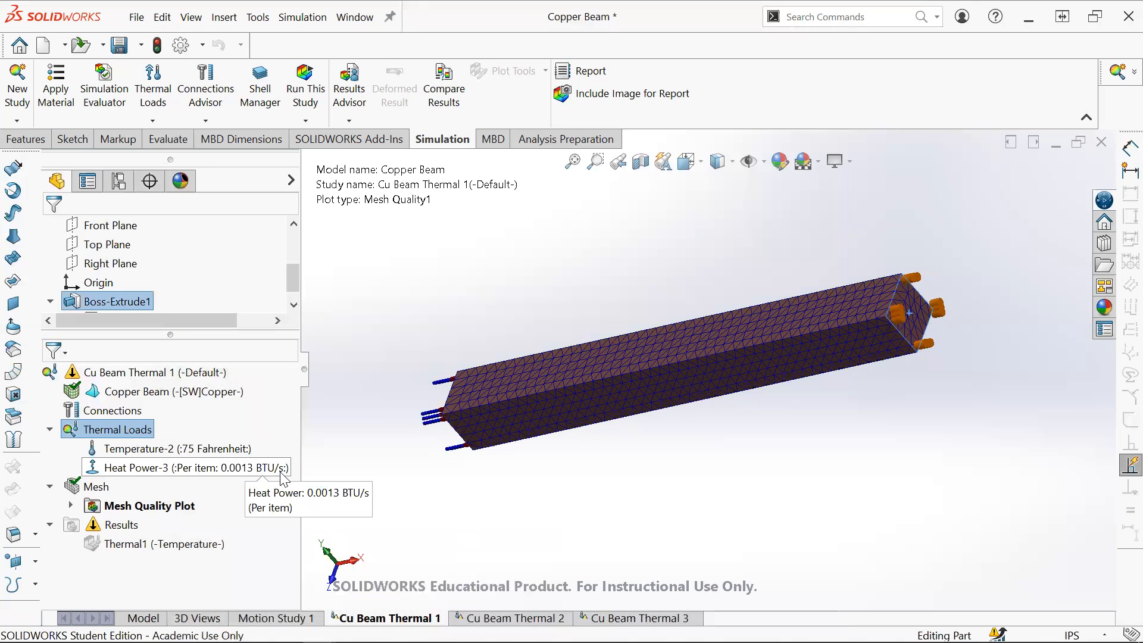
- Widen the study tree slightly to make room for the full thermal load names
drag(303, 372, 316, 373)
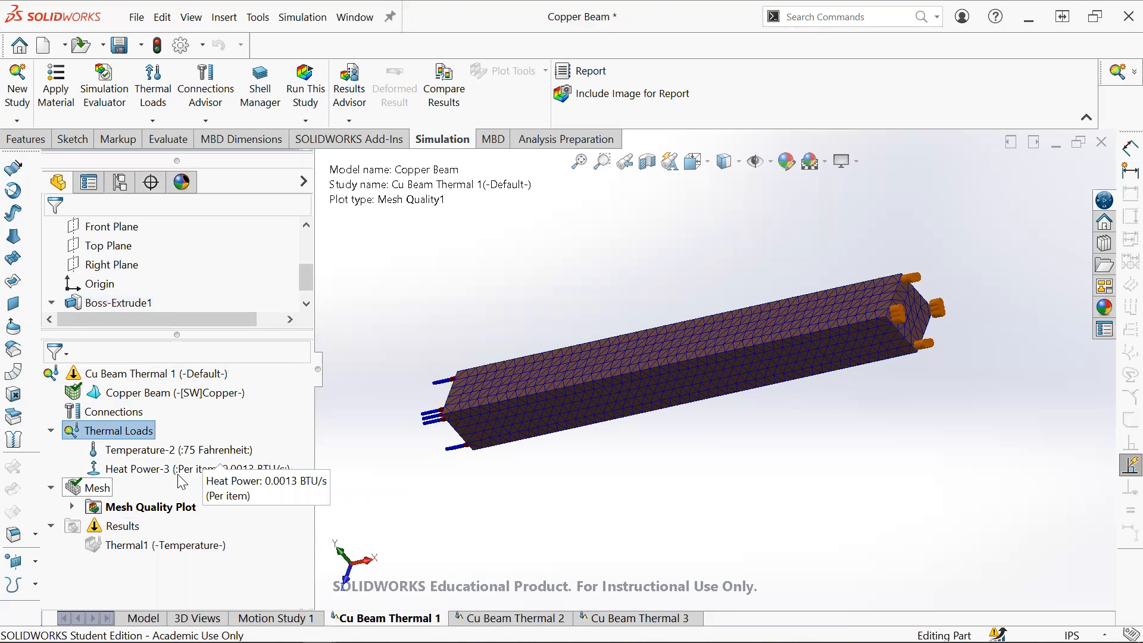
- Compare the Heat Power-3 load with Copper Beam 1's Q cell in the spreadsheet, and inspect the beam's loaded ends in SOLIDWORKS
click(245, 470)
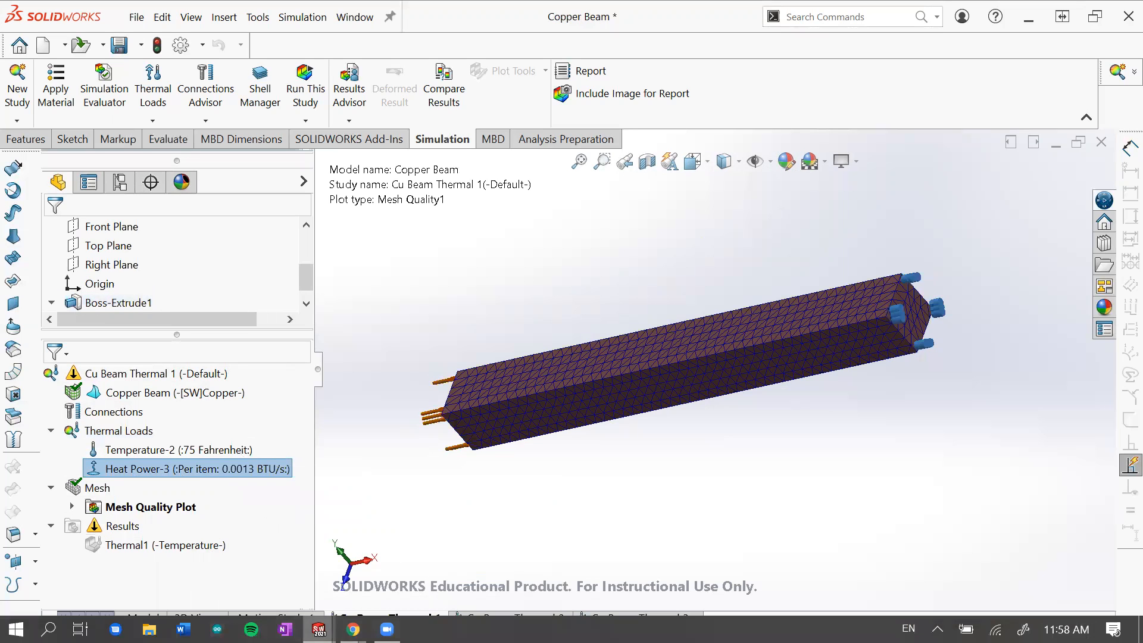
mouse_move(353, 629)
click(254, 538)
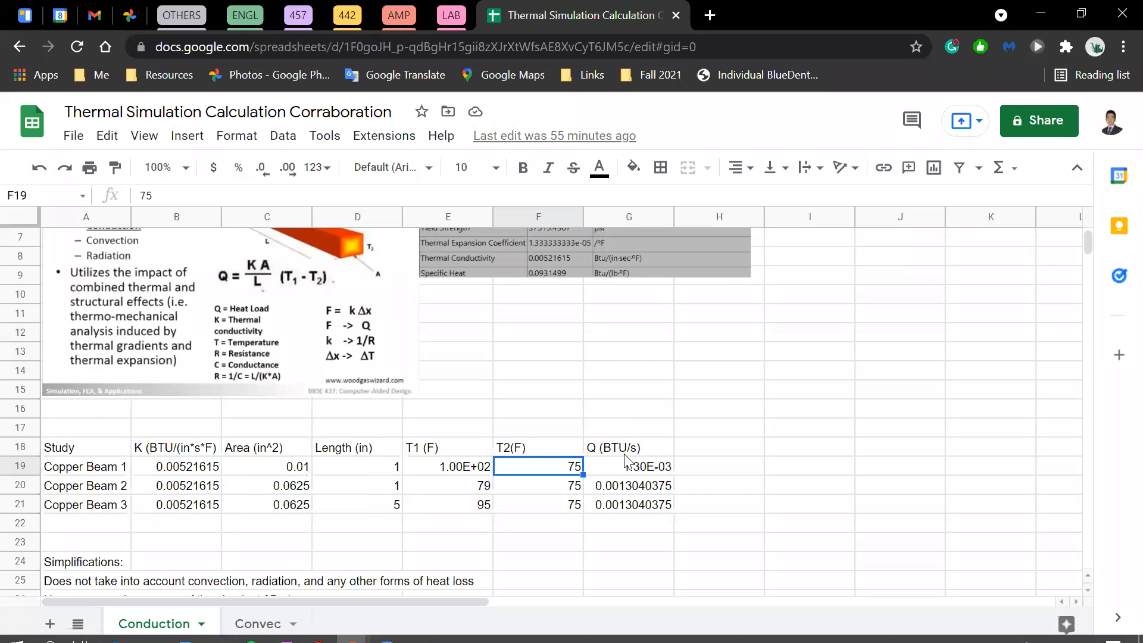
click(625, 464)
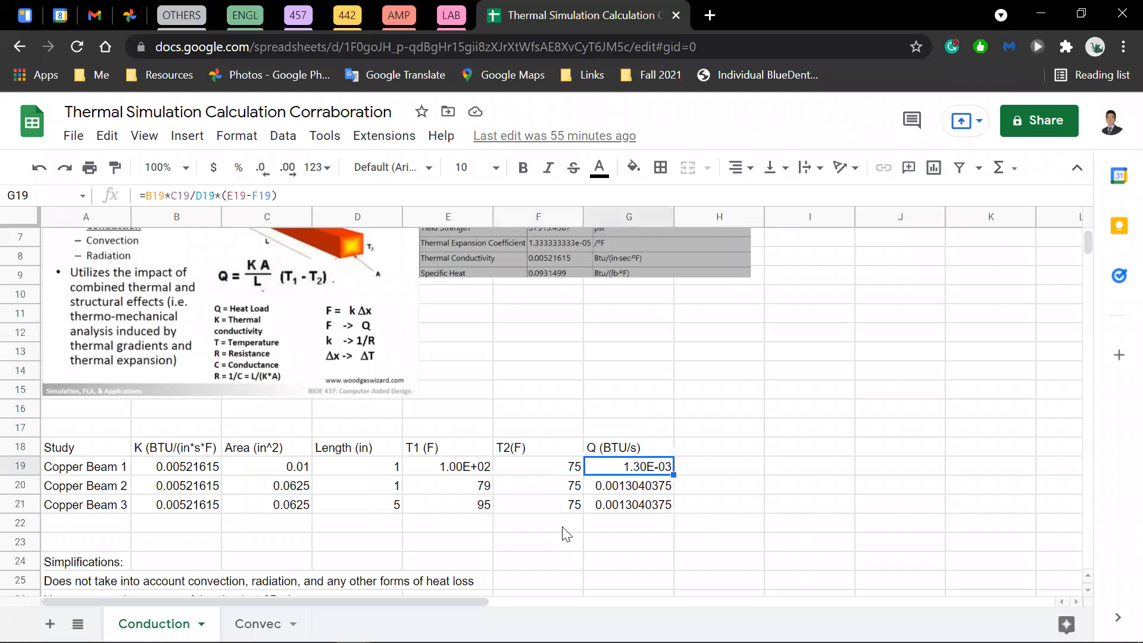
click(1041, 13)
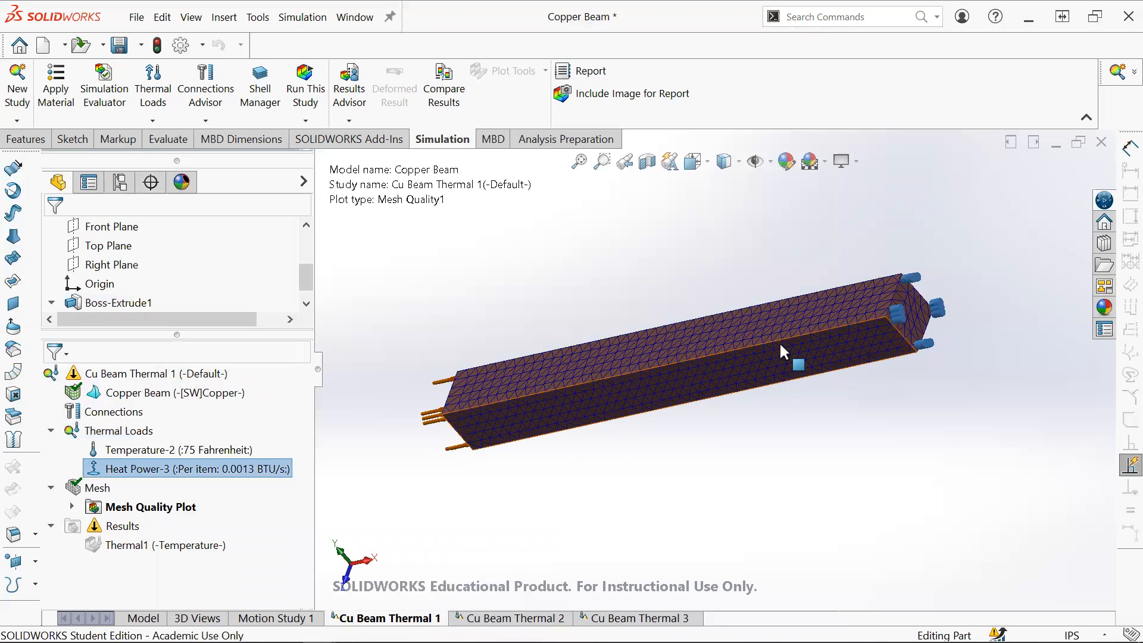
drag(780, 344, 799, 354)
drag(526, 441, 418, 350)
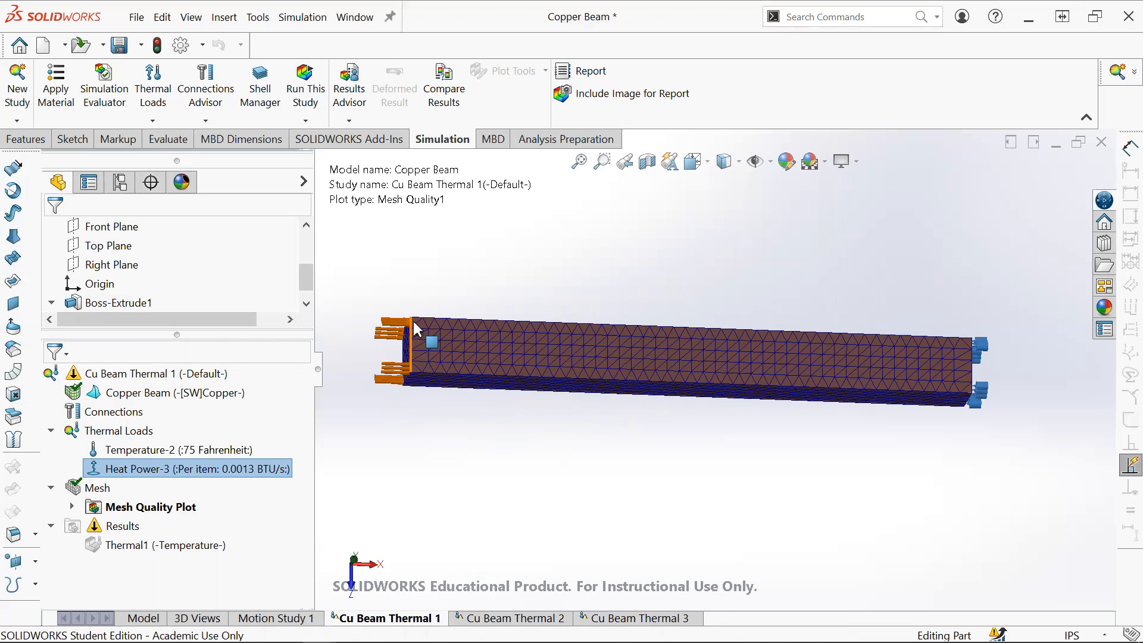
drag(599, 344, 574, 368)
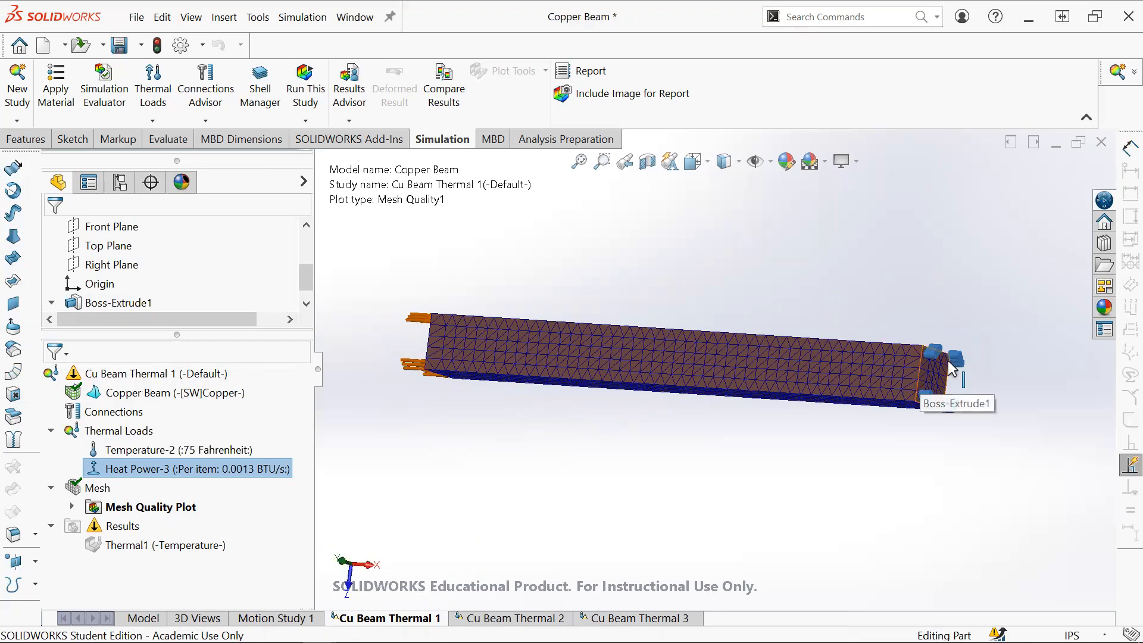
- Review the Copper Beam 1 row, the conduction formula image and the T1 cell in the spreadsheet, and return to SOLIDWORKS
mouse_move(353, 630)
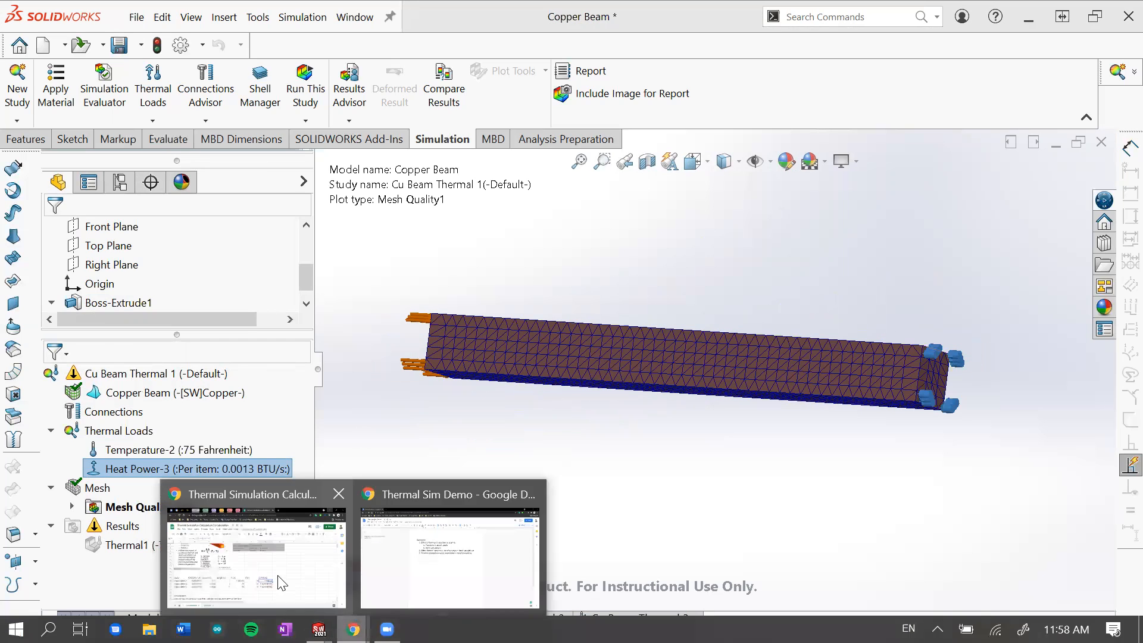
click(288, 577)
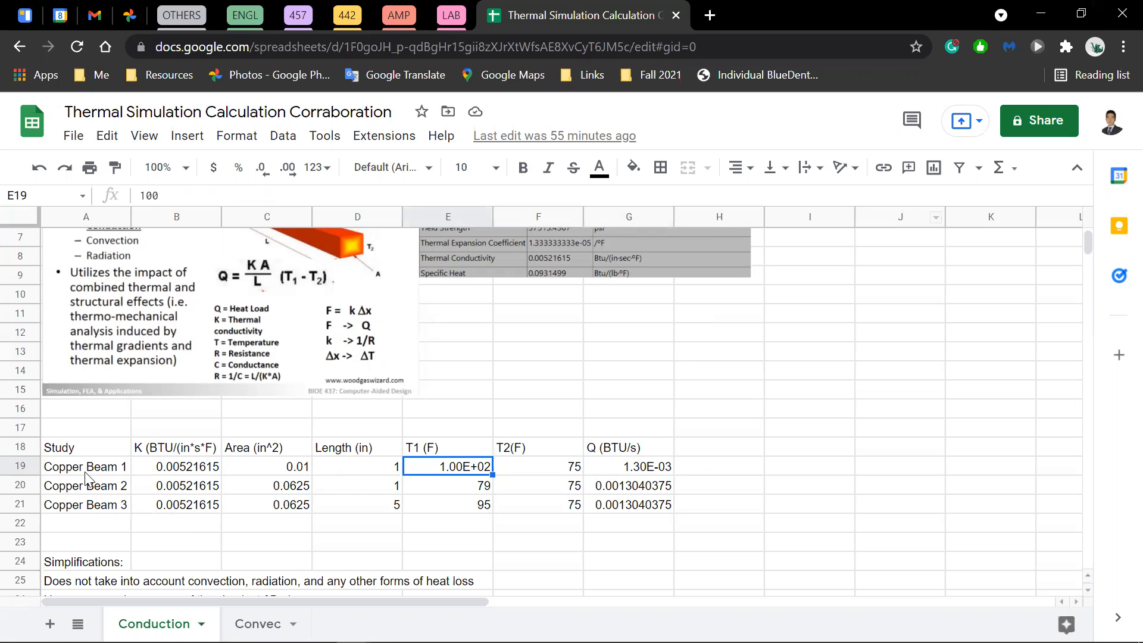
drag(89, 467, 610, 475)
click(262, 282)
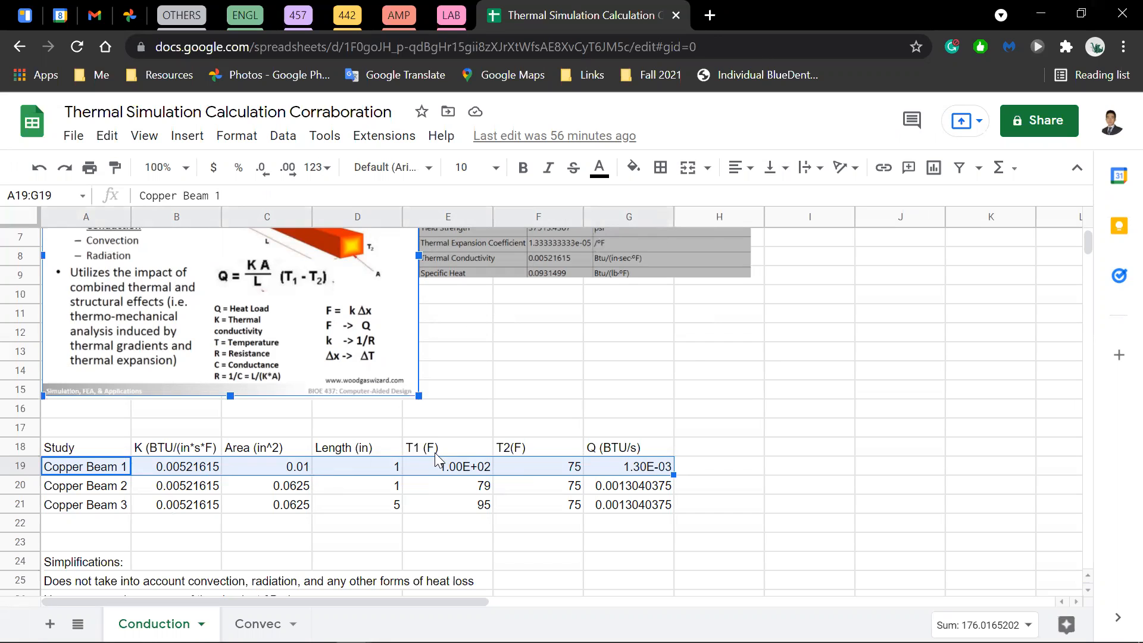
click(435, 453)
click(452, 473)
click(1035, 13)
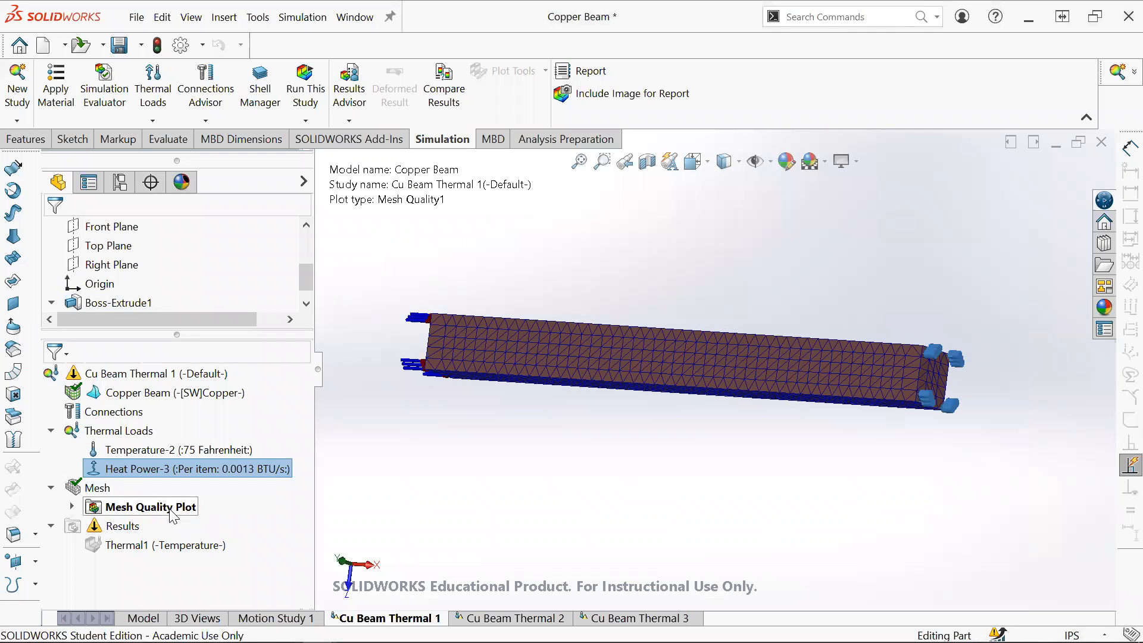
- Run the Cu Beam Thermal 1 study and dismiss the message dialogs
drag(850, 383, 824, 408)
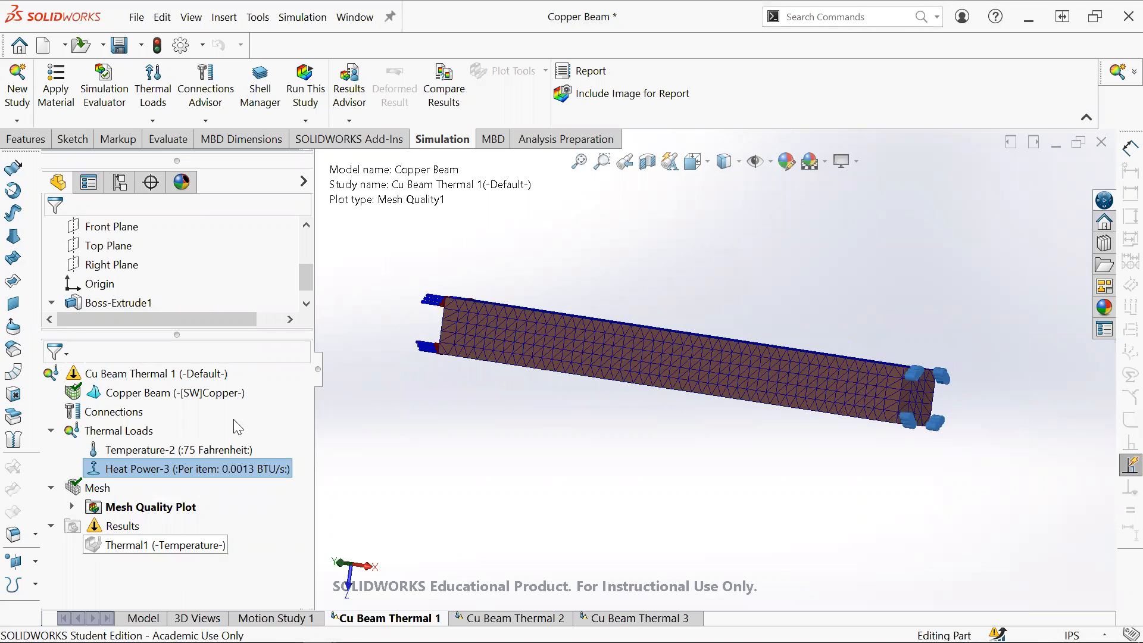
click(306, 88)
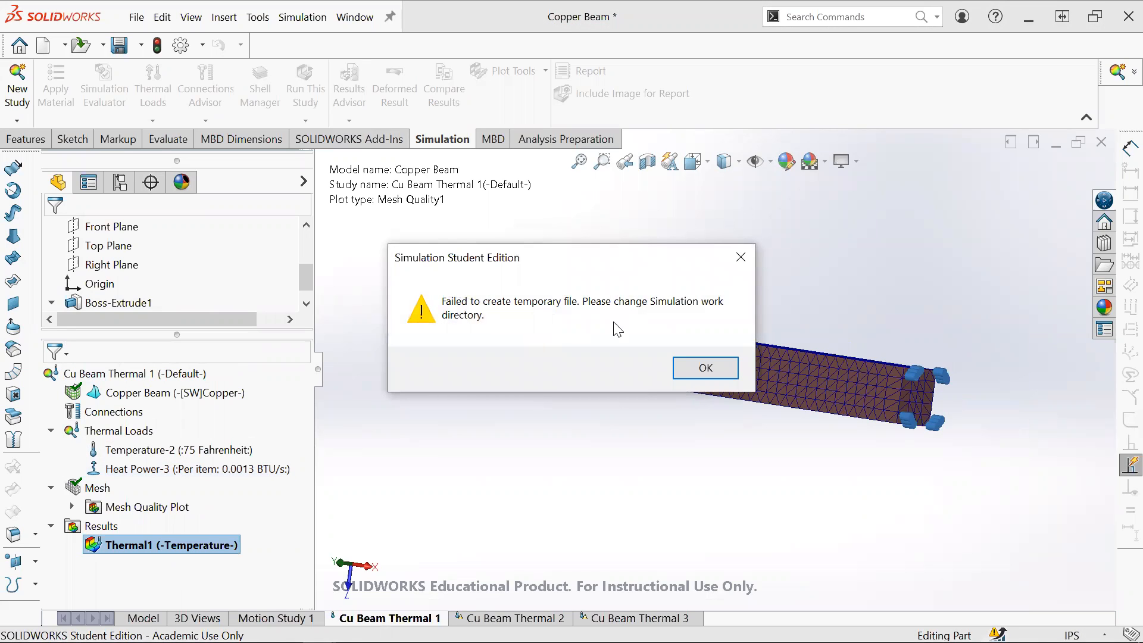
click(703, 368)
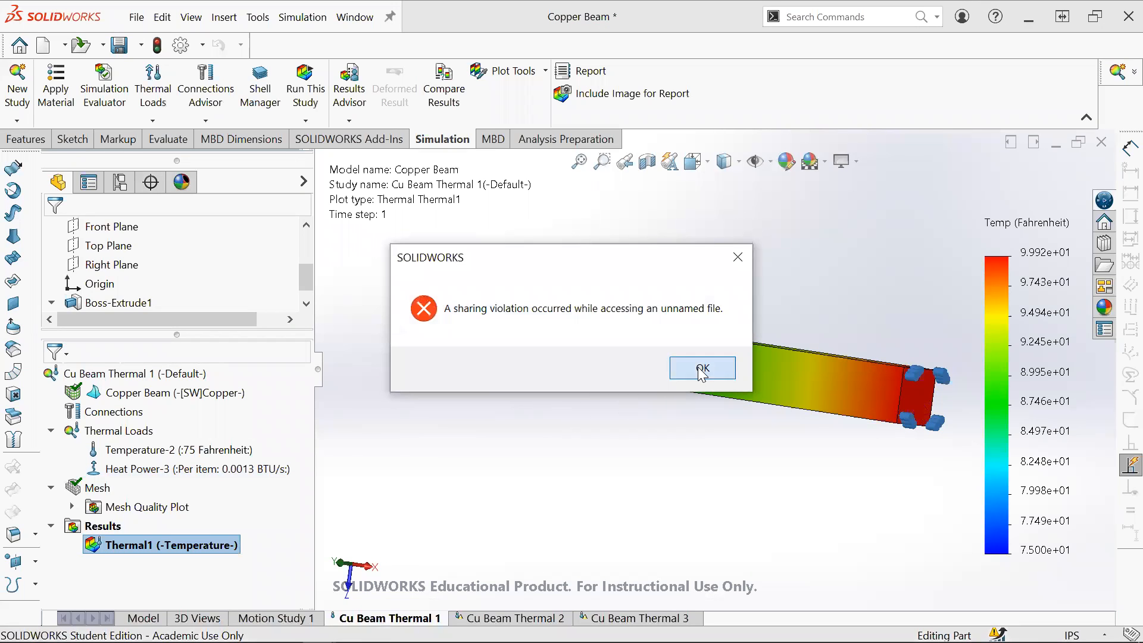
click(702, 368)
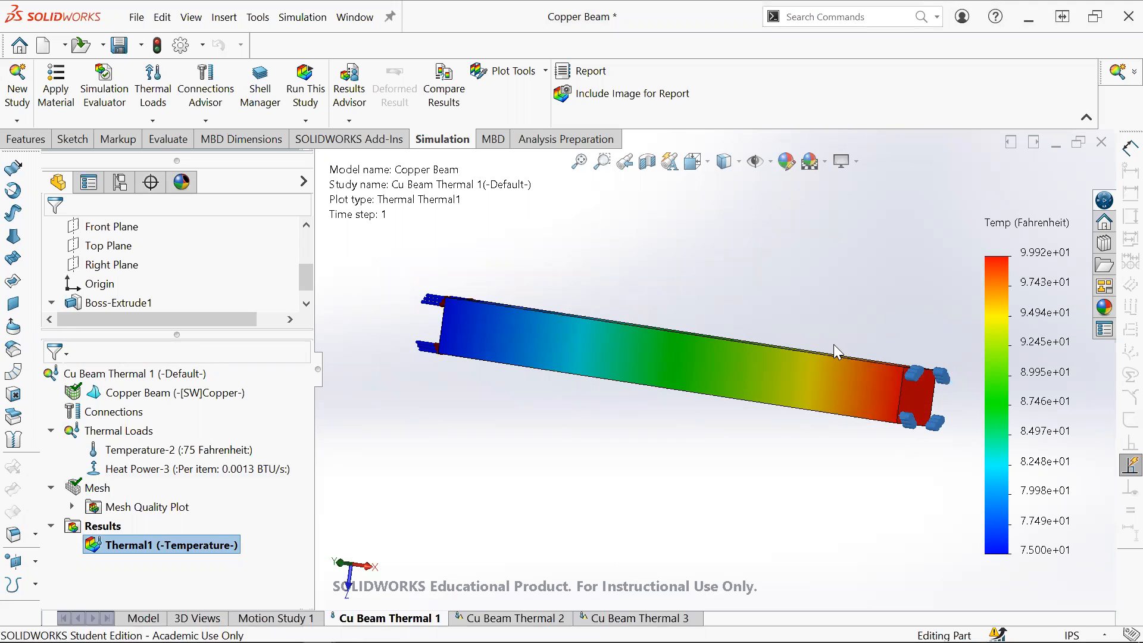
- Examine the Thermal1 temperature plot, its available temperature units and the document's unit system, leaving the settings unchanged
drag(882, 366, 768, 443)
drag(920, 285, 1025, 245)
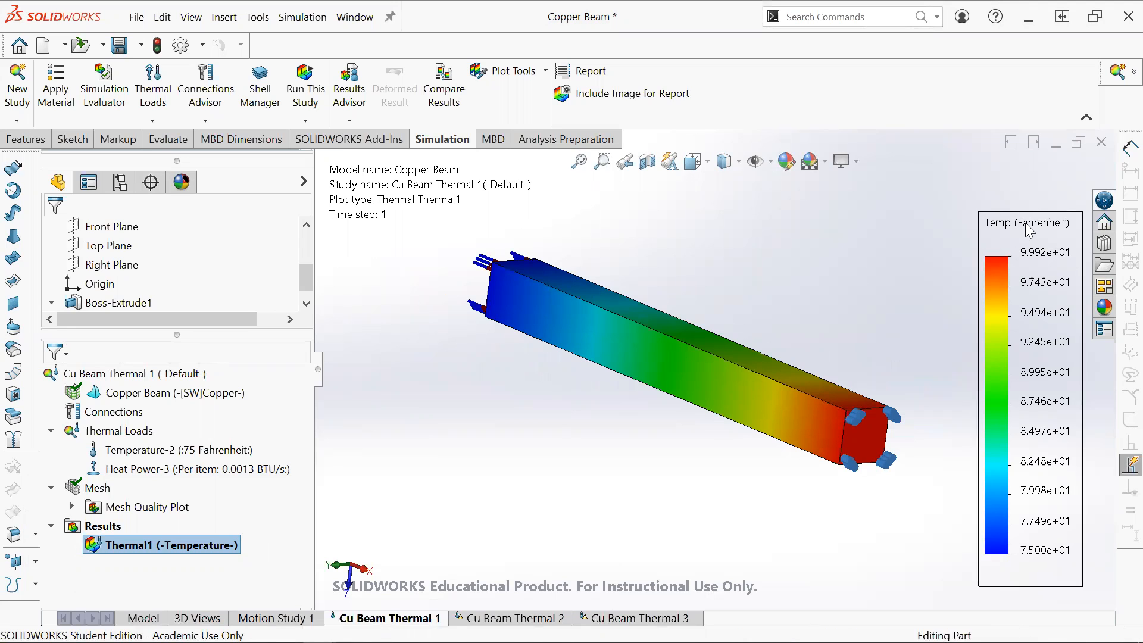
right_click(1005, 233)
click(1005, 229)
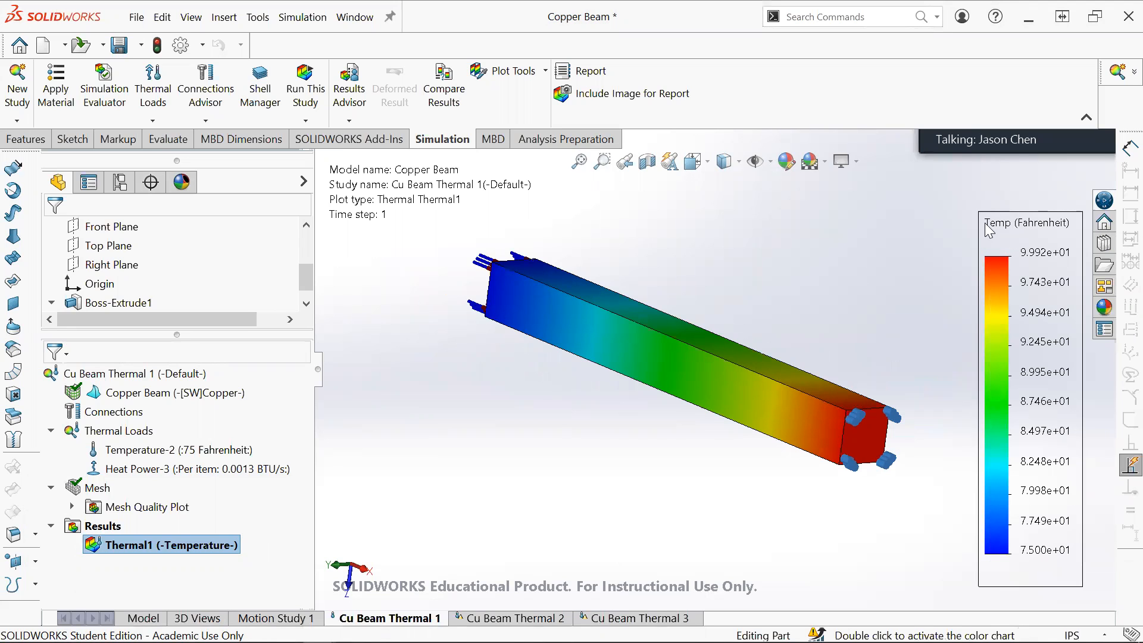
double_click(999, 231)
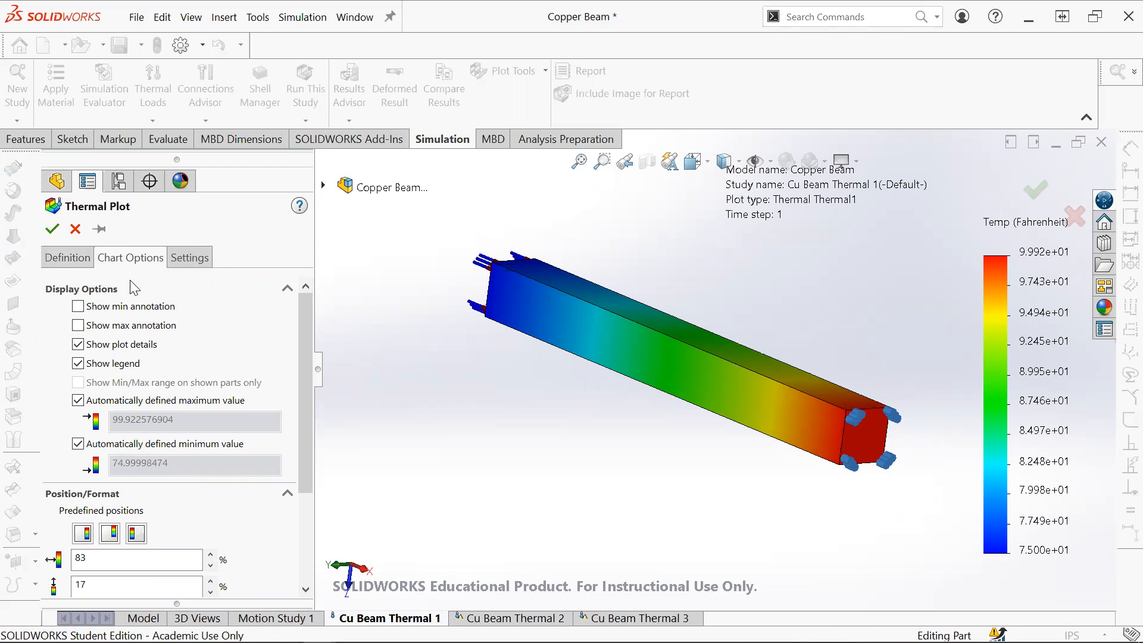
click(69, 261)
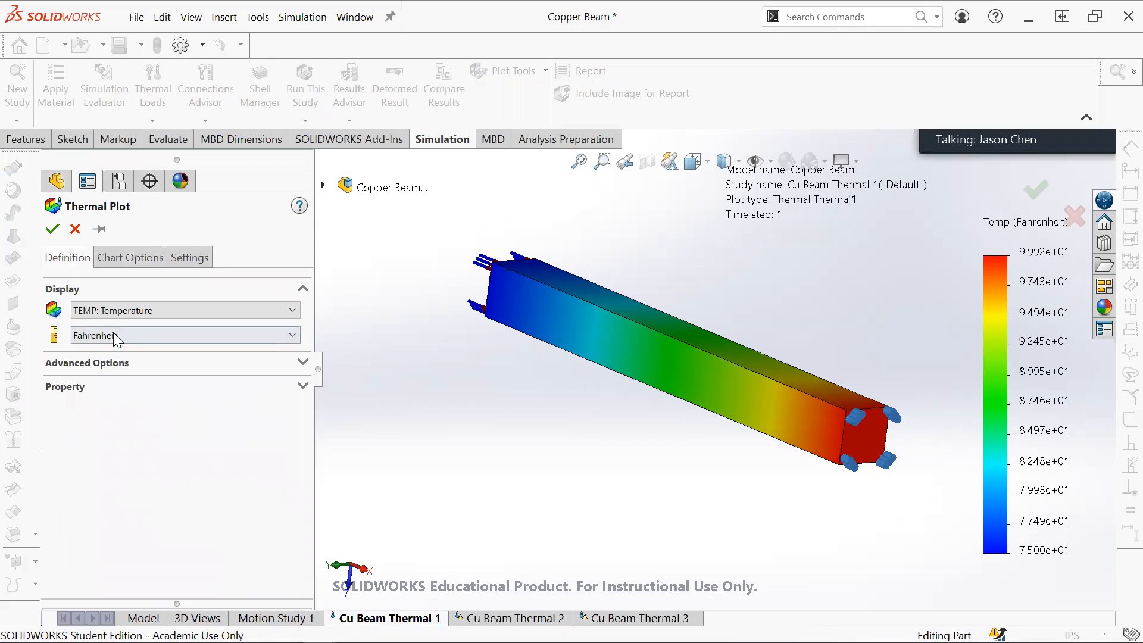
click(91, 337)
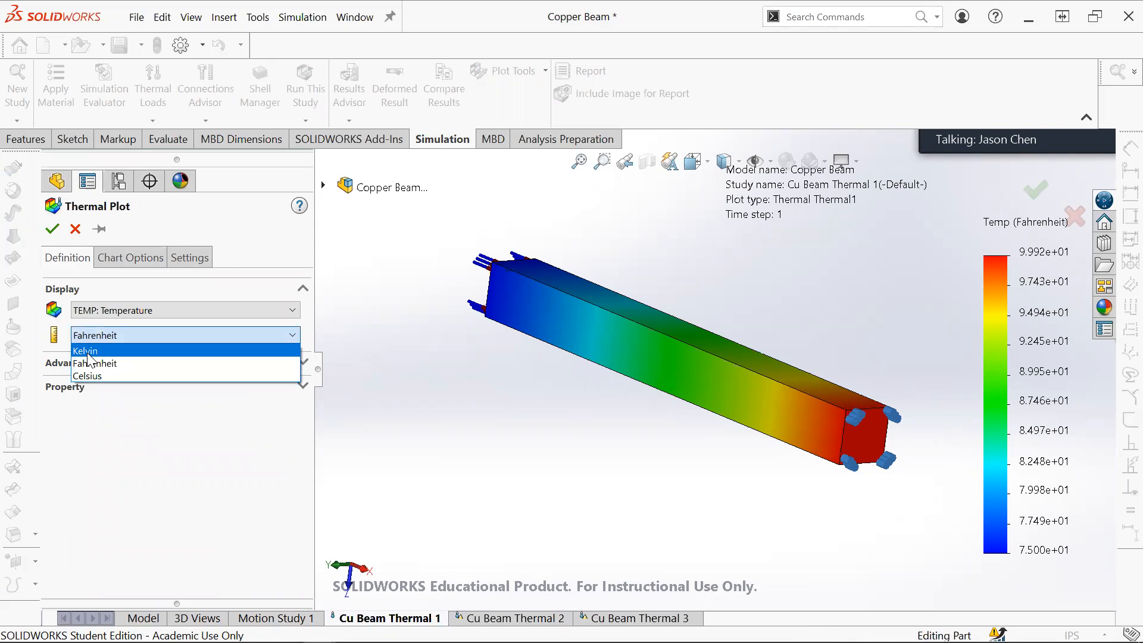
click(67, 338)
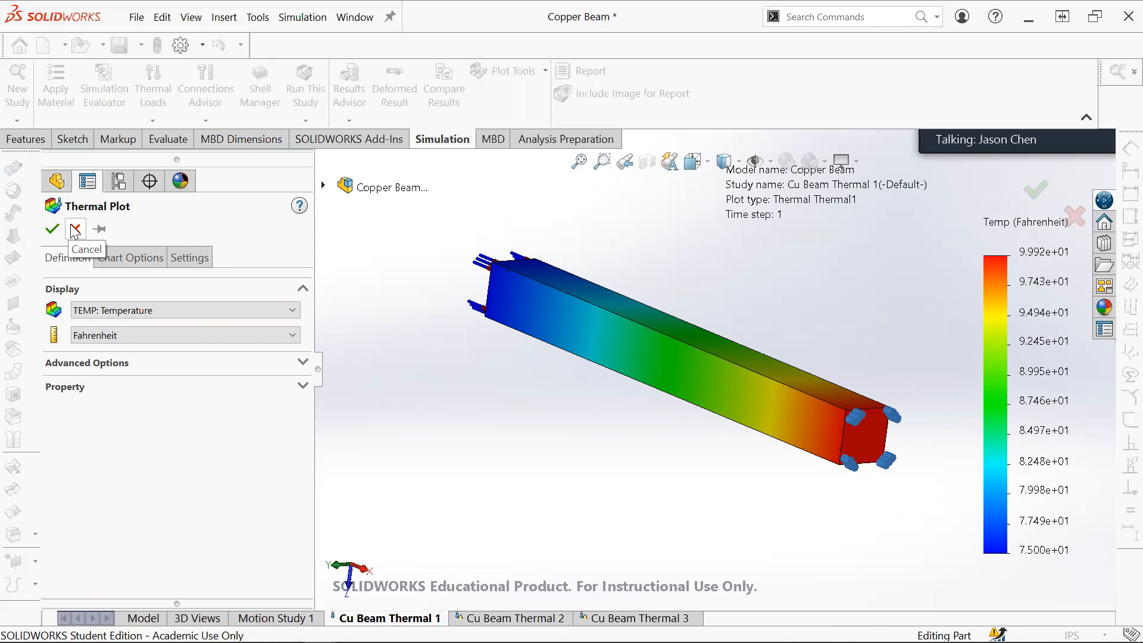
key(Escape)
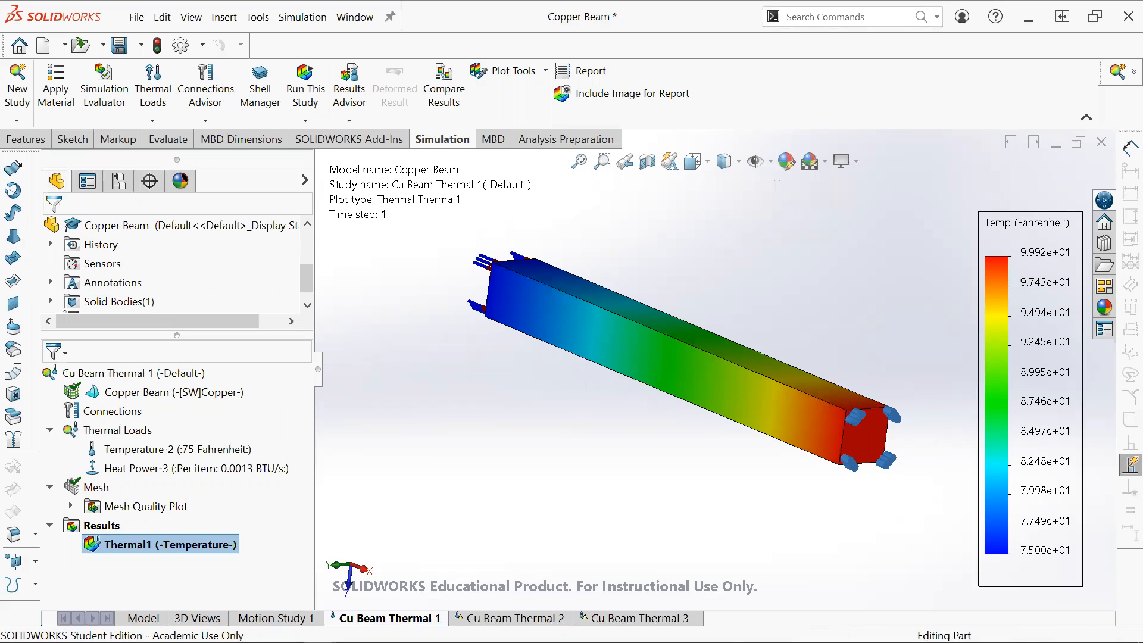
click(1075, 635)
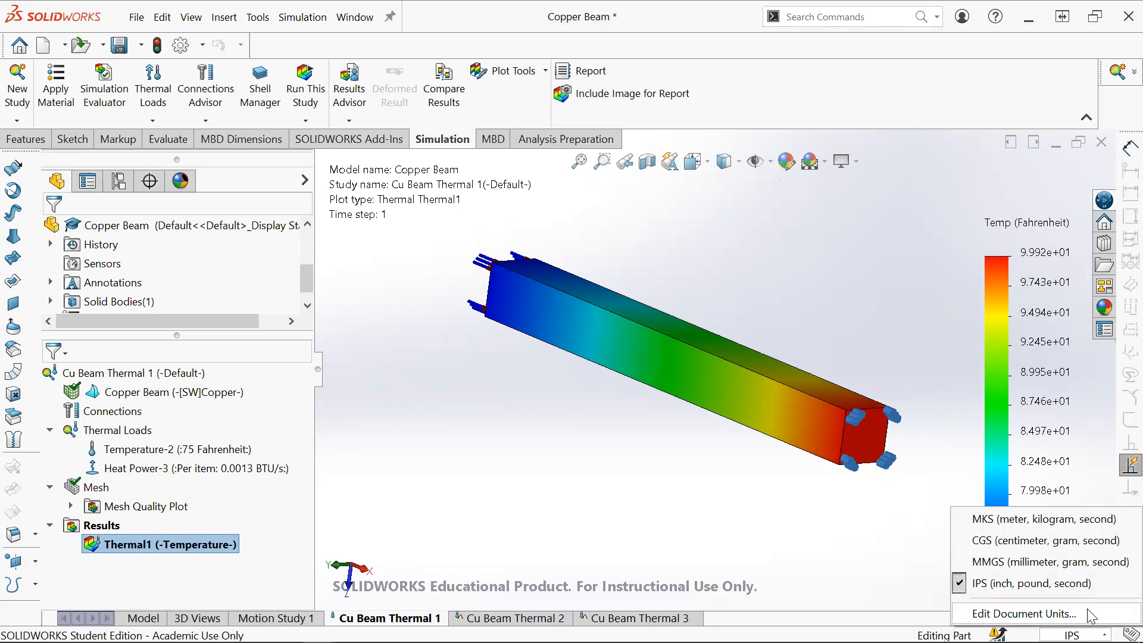
click(689, 530)
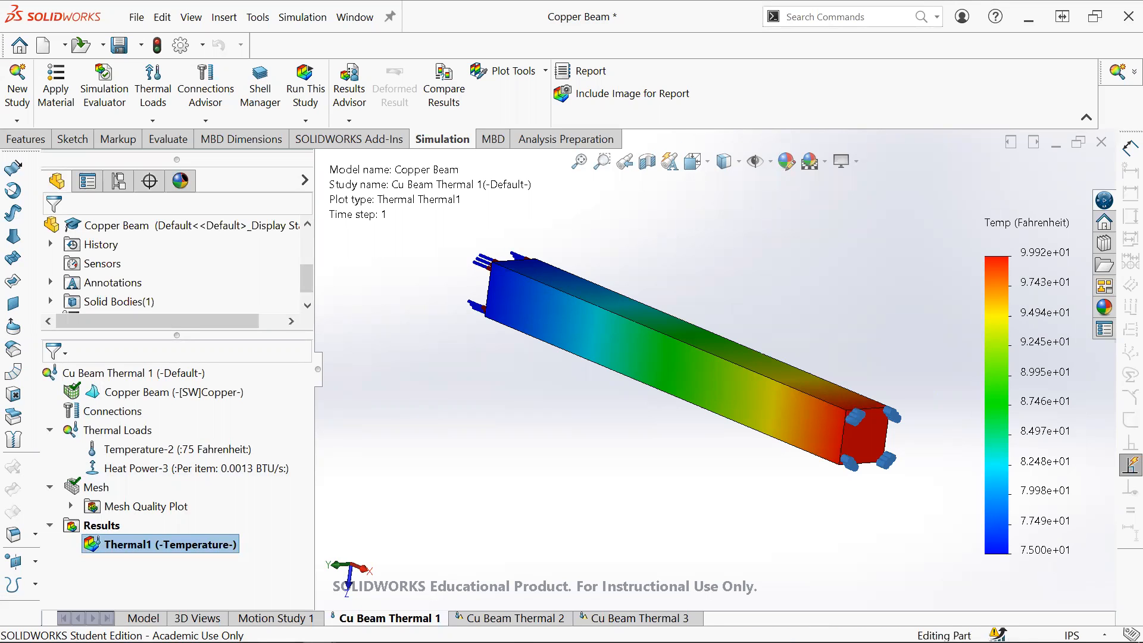
- Compare the simulated temperatures with Copper Beam 1's Q, T2 and T1 cells in the spreadsheet, and review the Copper Beam 2 and 3 values
mouse_move(81, 642)
mouse_move(353, 629)
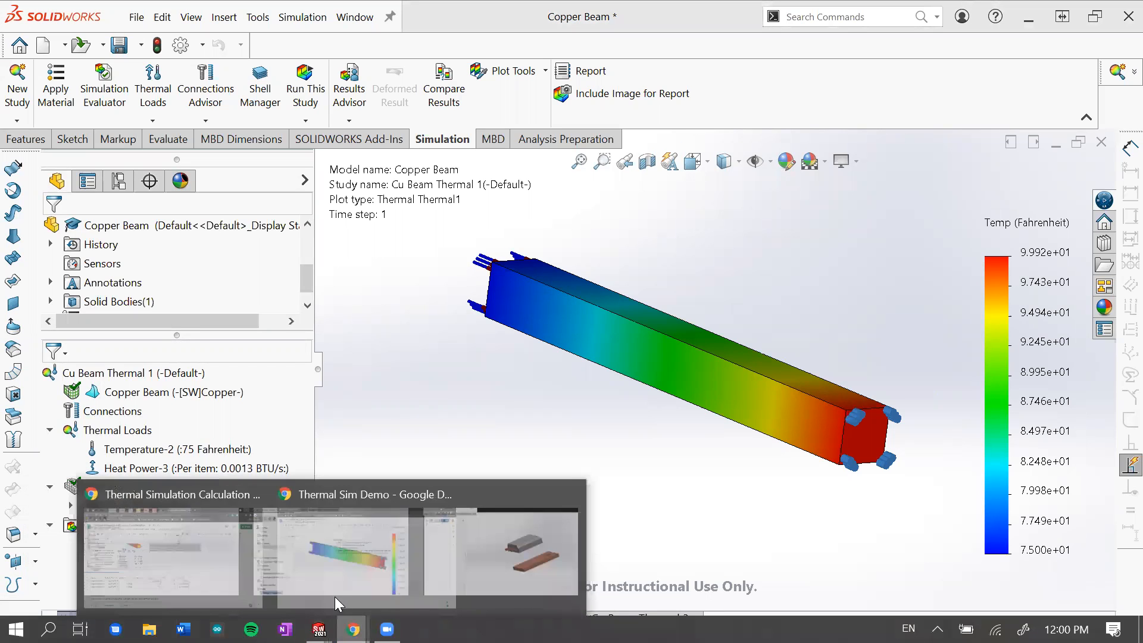
click(306, 546)
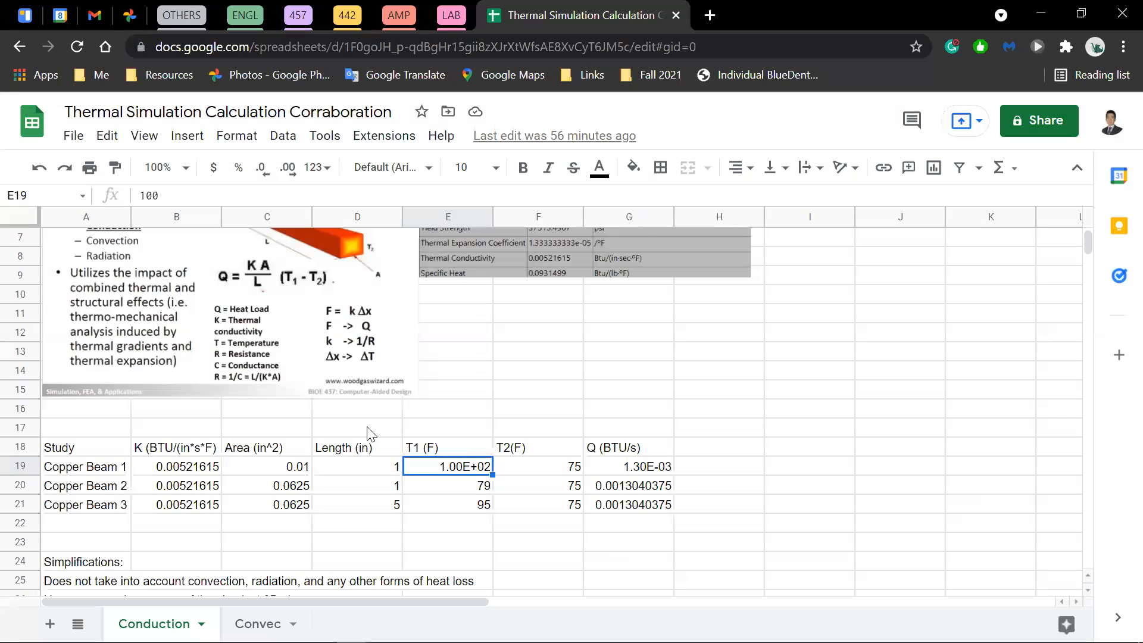
click(622, 467)
click(517, 470)
mouse_move(456, 468)
mouse_down()
mouse_move(564, 479)
mouse_move(437, 479)
mouse_move(550, 461)
mouse_move(436, 468)
mouse_up()
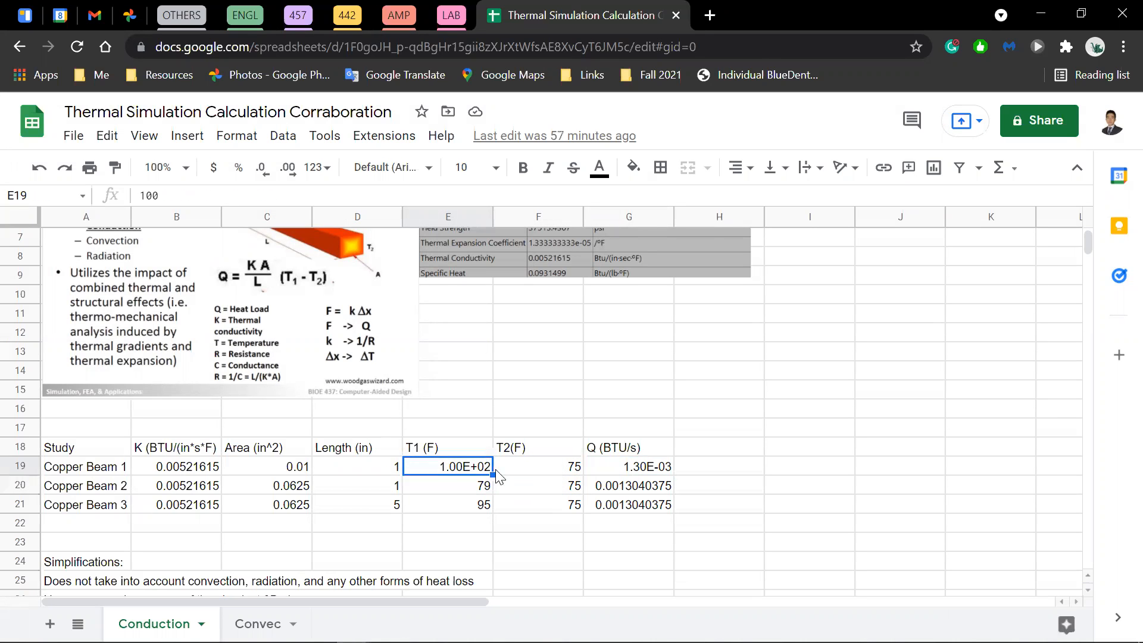
click(438, 445)
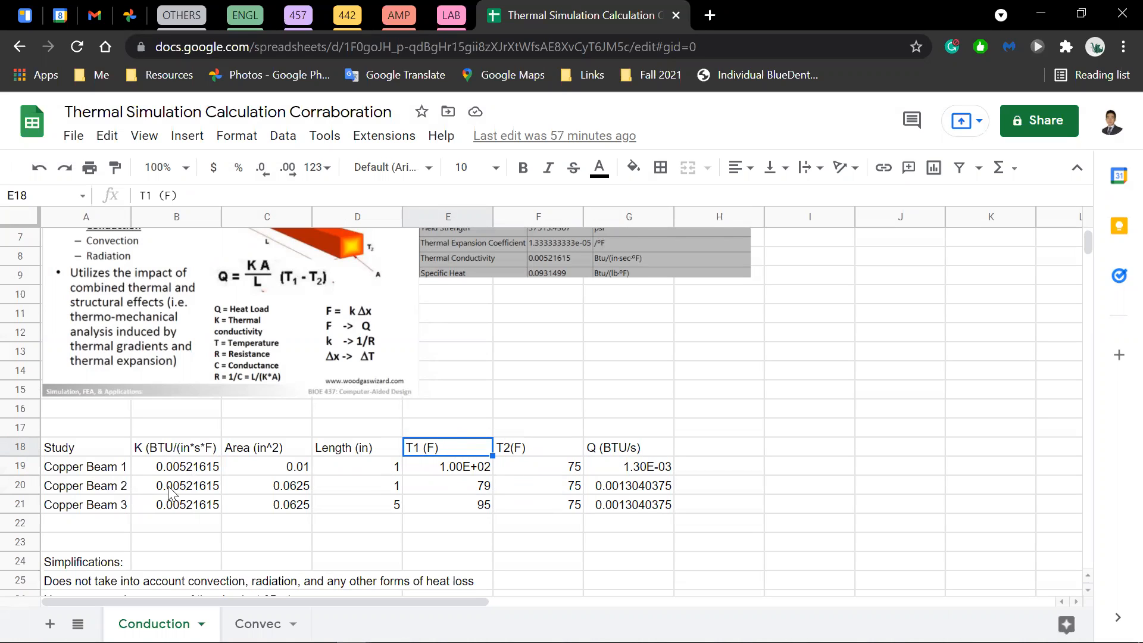
drag(152, 490, 625, 503)
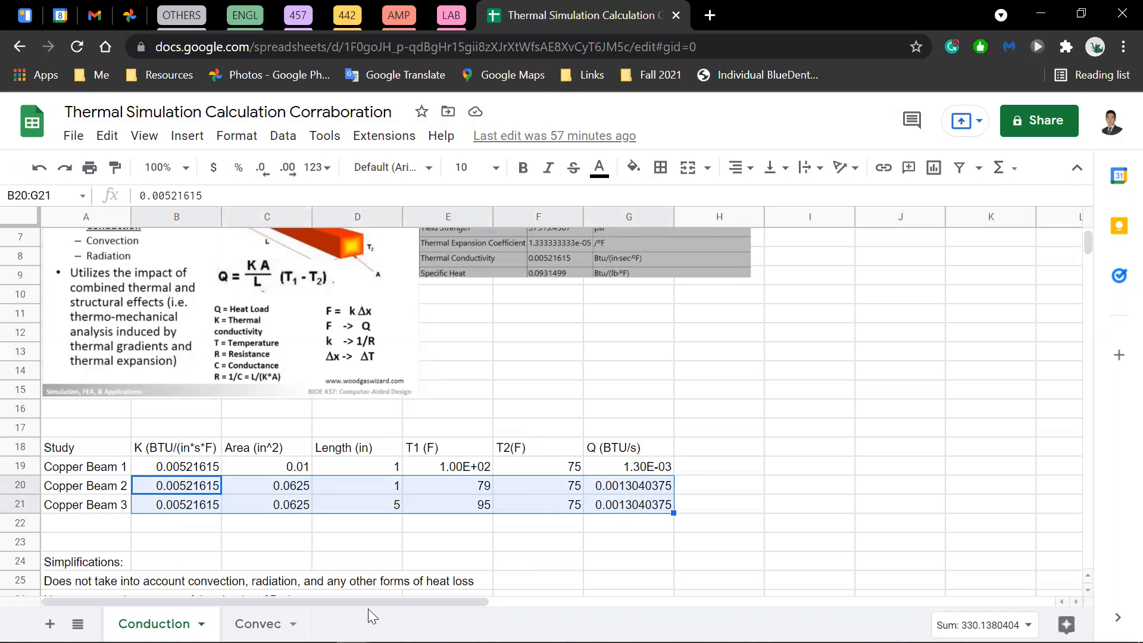
click(1040, 13)
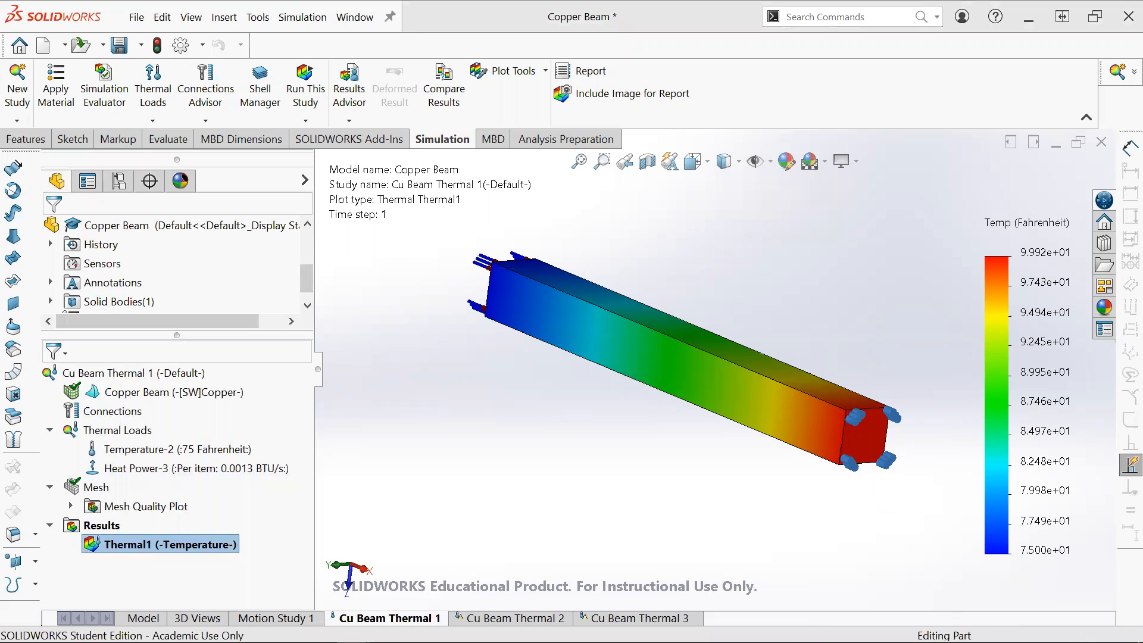
- Switch to the Cu Beam Thermal 2 study, show its Thermal1 temperature plot and inspect the beam from several angles
click(517, 617)
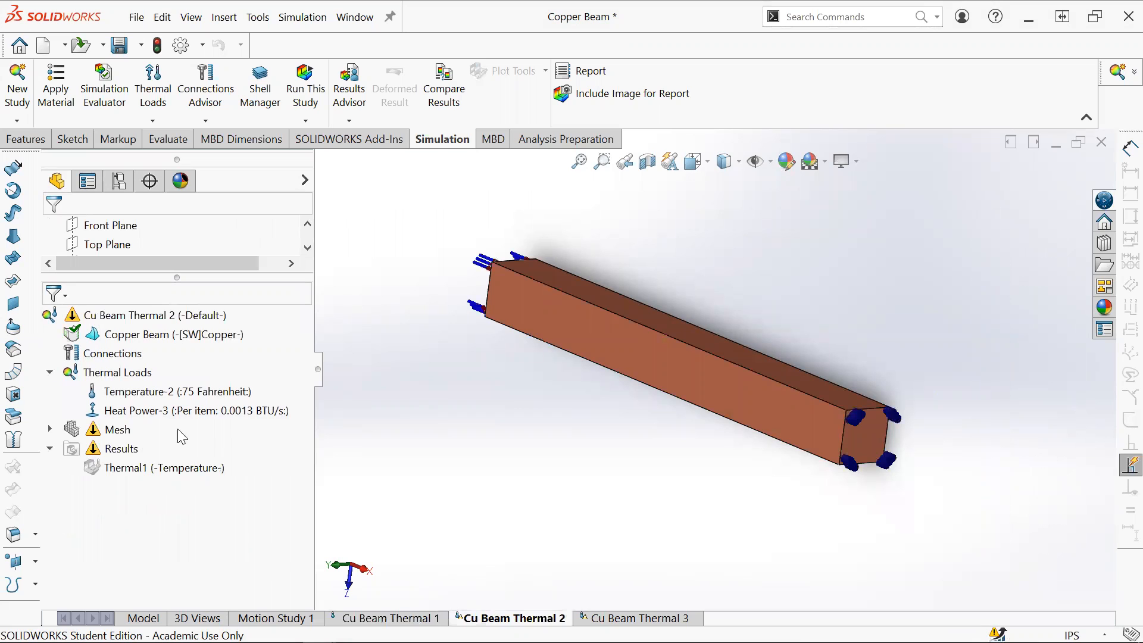
double_click(137, 467)
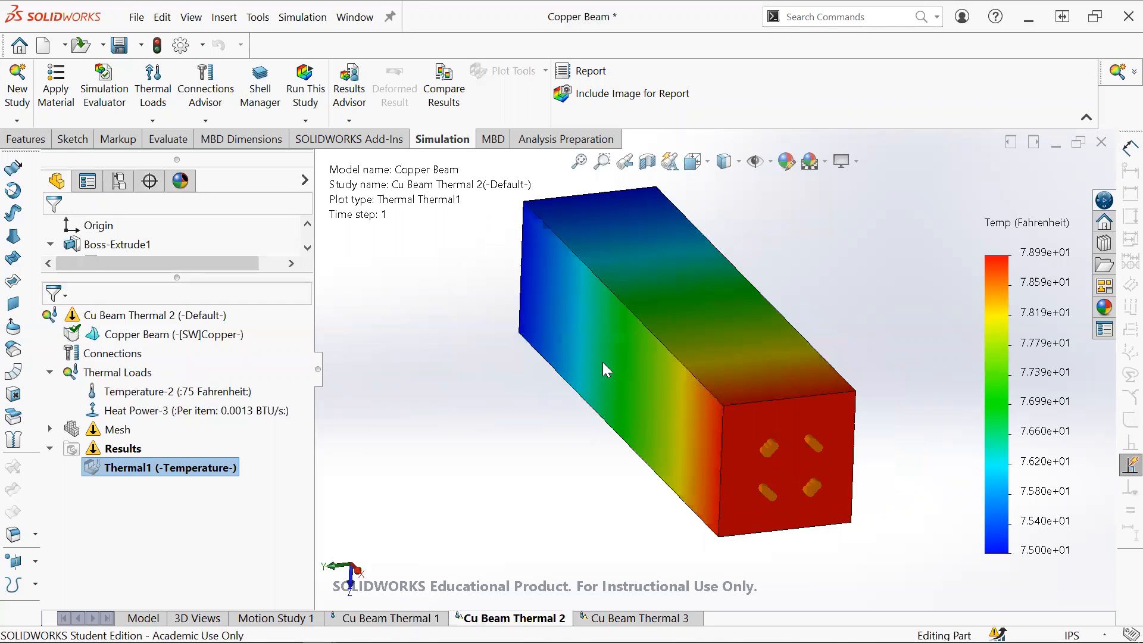
drag(602, 362, 598, 363)
scroll(506, 391, up, 2)
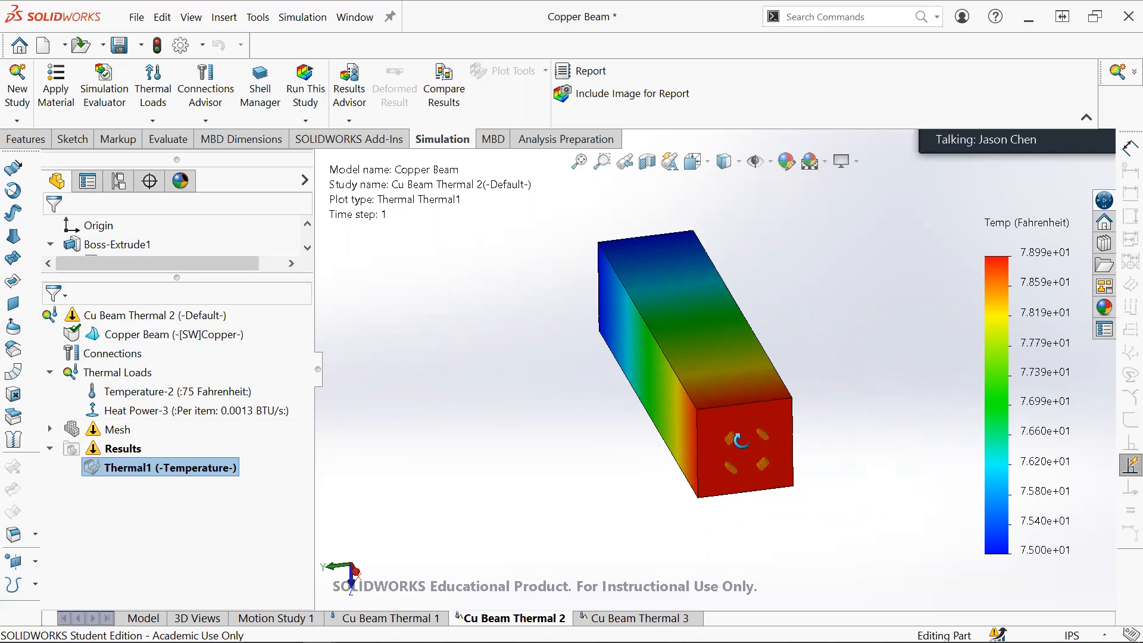
drag(736, 440, 638, 265)
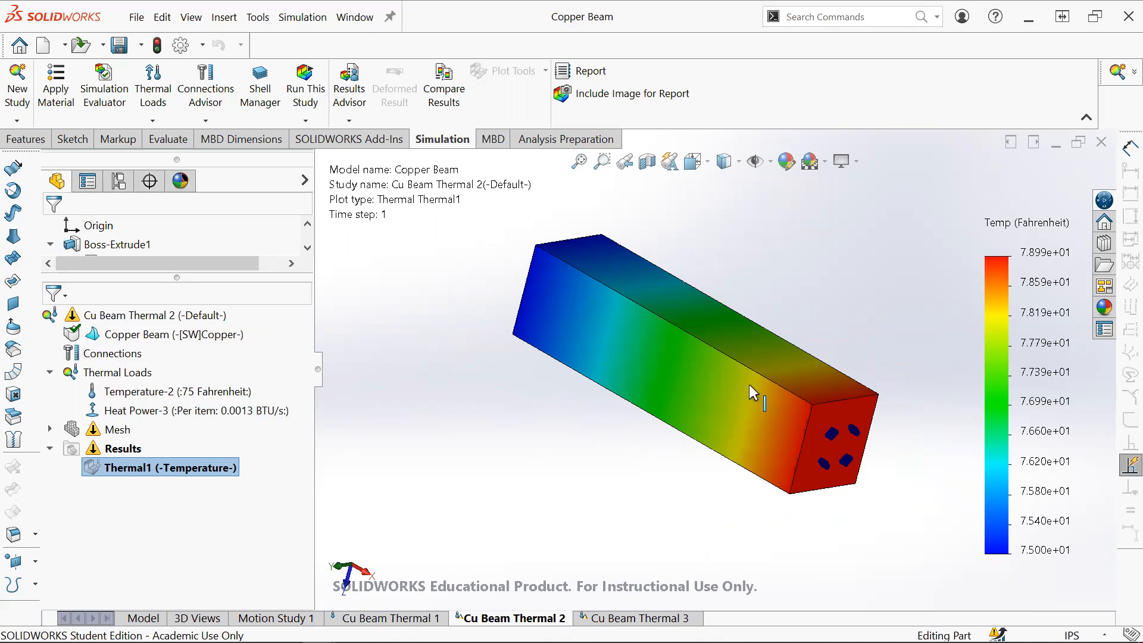
drag(744, 409, 684, 370)
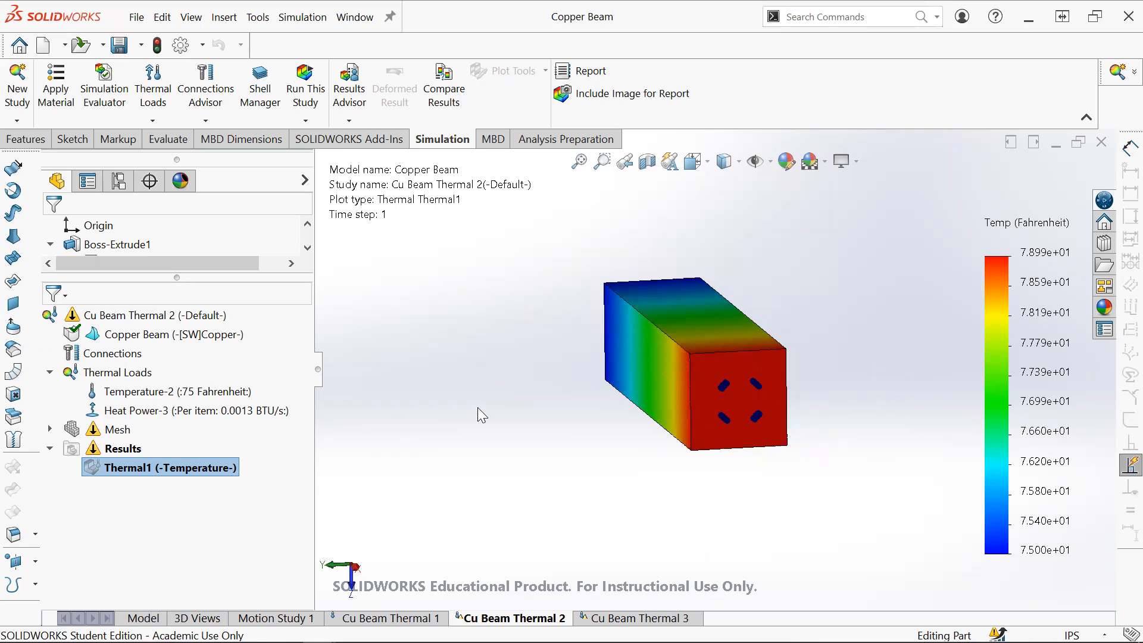
drag(661, 388, 794, 439)
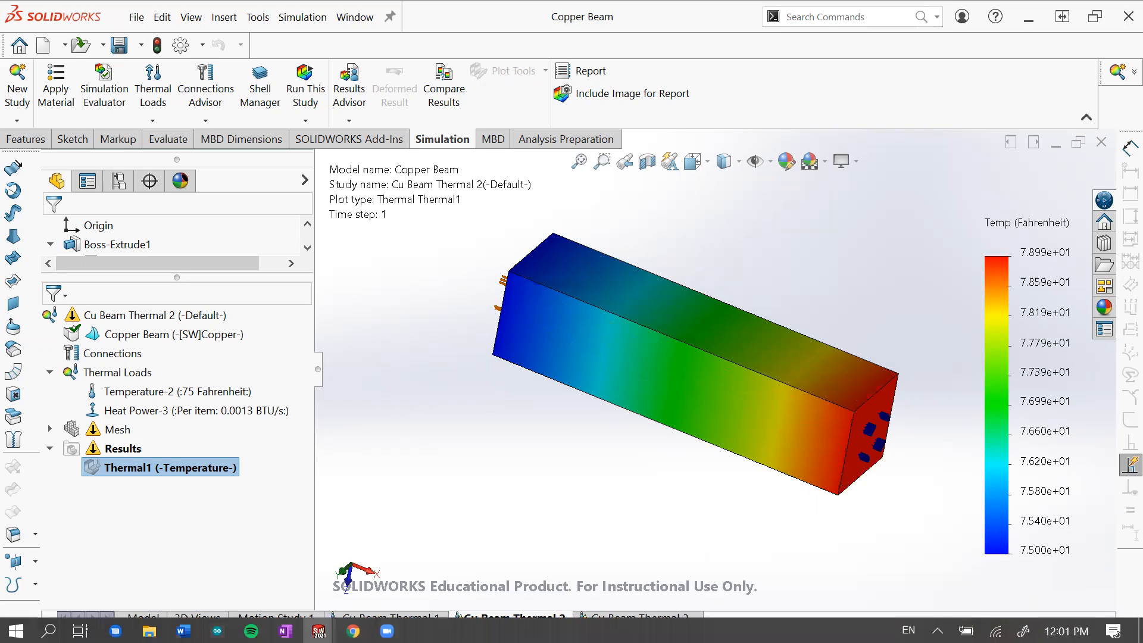
- Switch to File Explorer and open the Straight Beam folder under AMP, Simulation Practice, Thermal Sims
key(super+e)
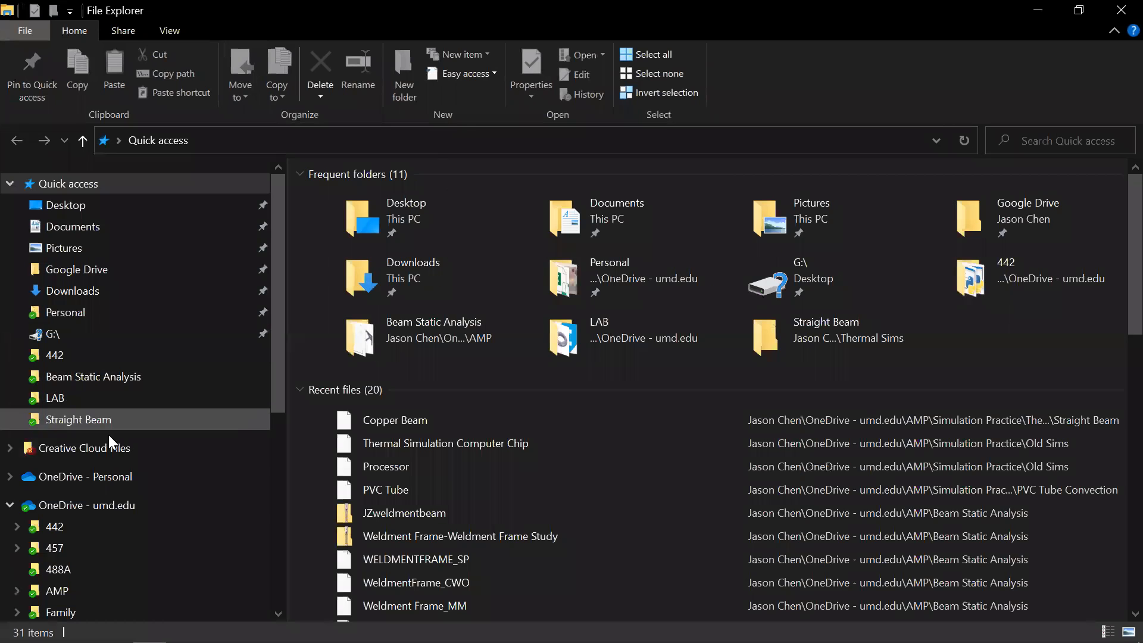
scroll(98, 516, down, 1)
click(93, 535)
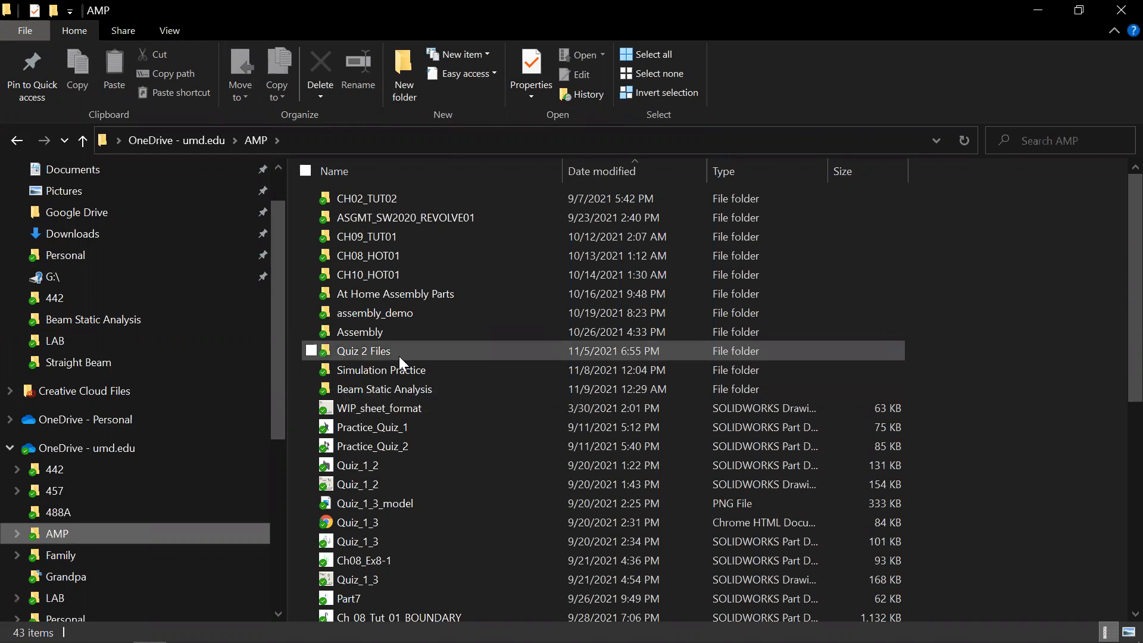
double_click(404, 372)
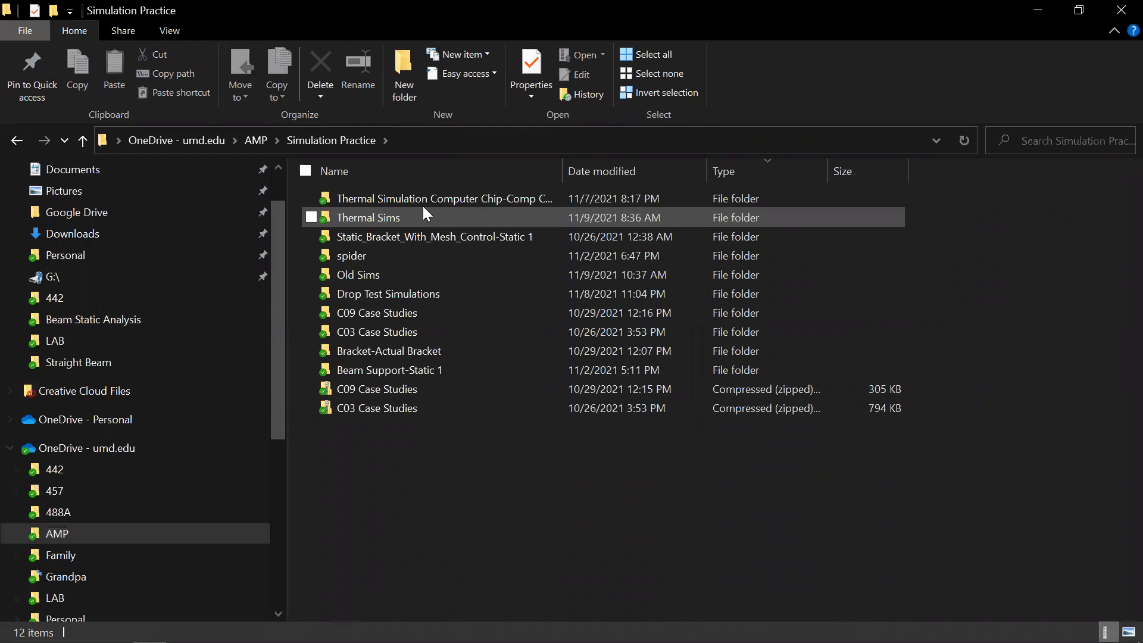
double_click(402, 219)
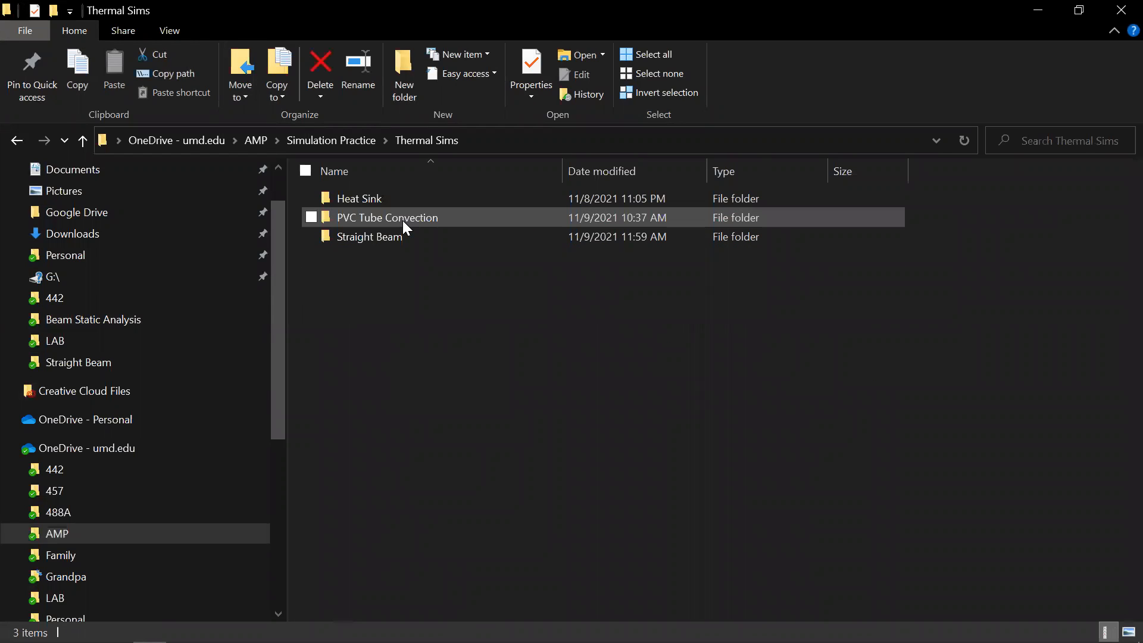
click(366, 239)
key(Return)
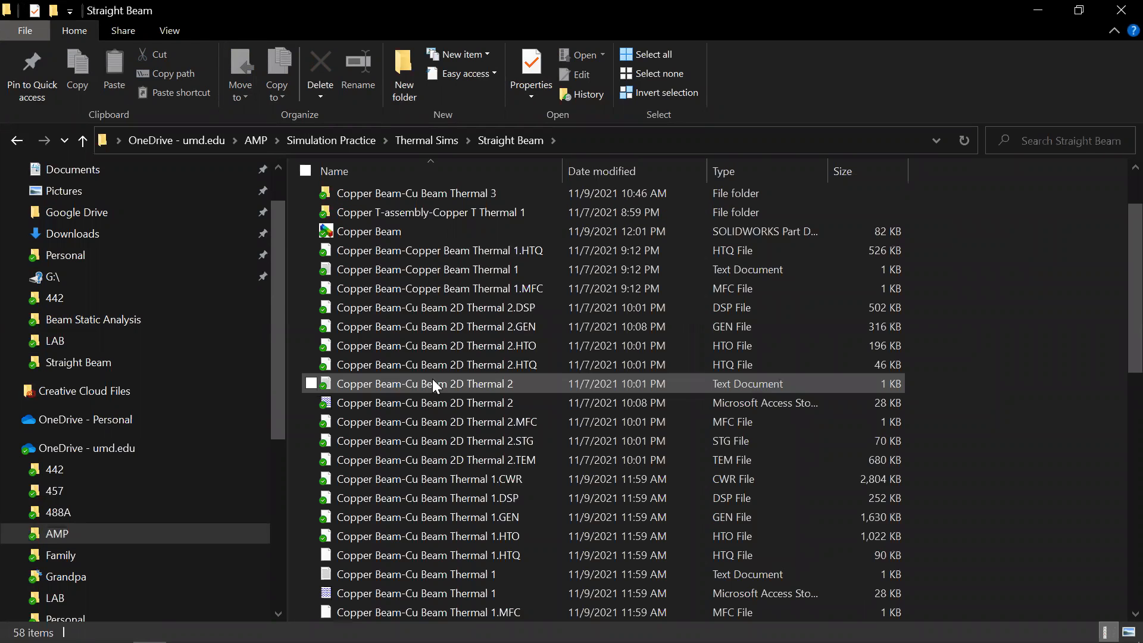
- Examine the study result files saved alongside the Copper Beam part, including the Cu Beam 2D Thermal 2 files, and minimize File Explorer
scroll(461, 362, down, 12)
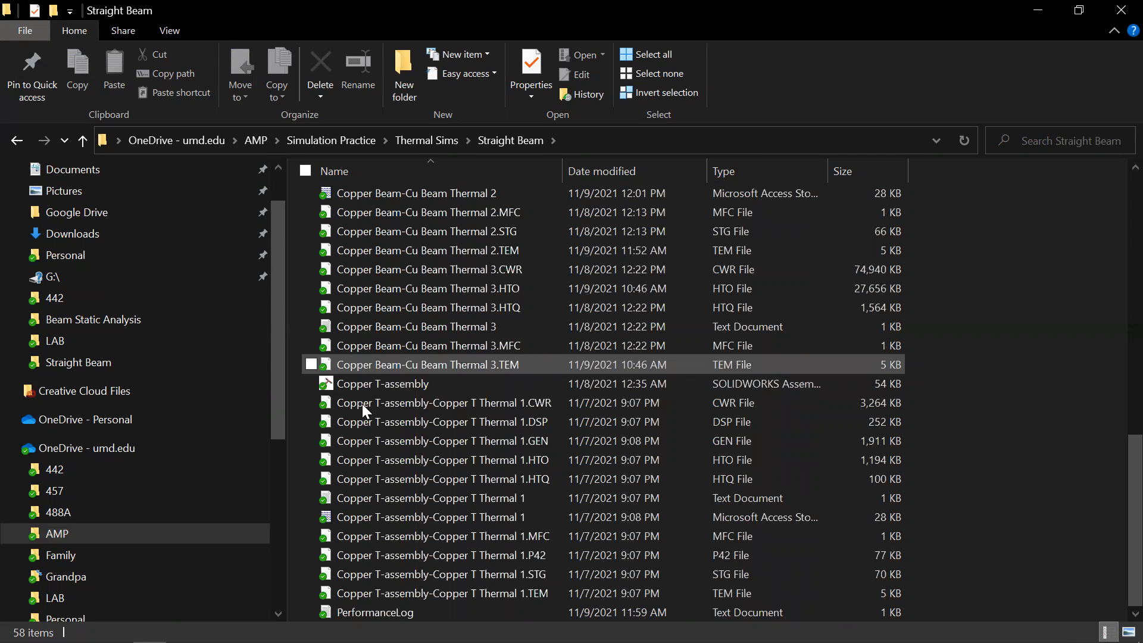
scroll(460, 359, up, 4)
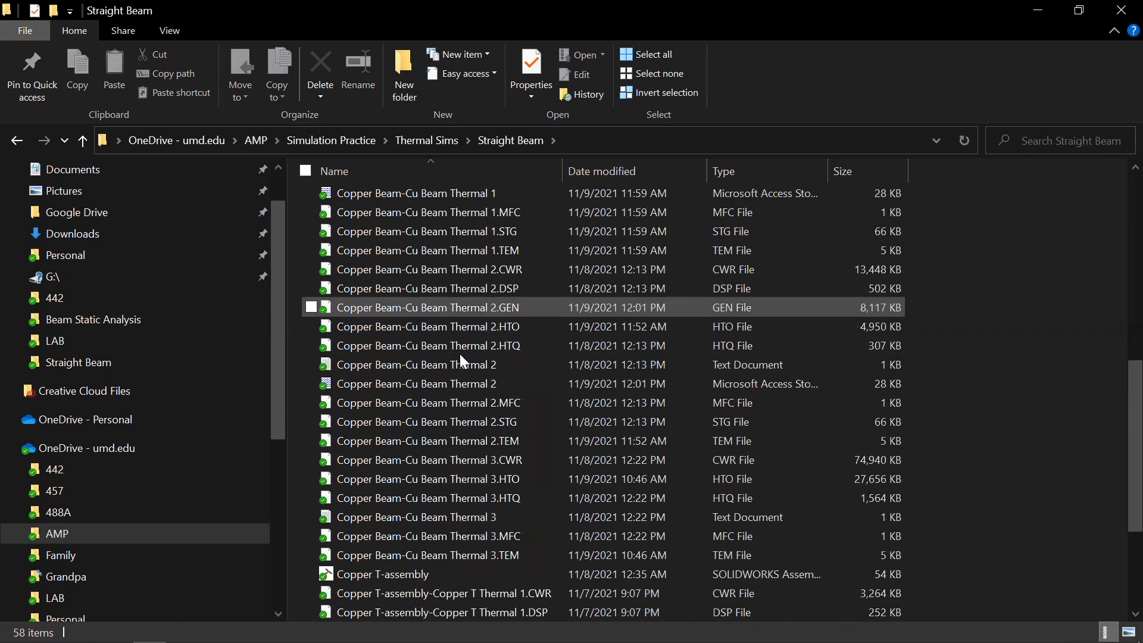
scroll(461, 360, up, 8)
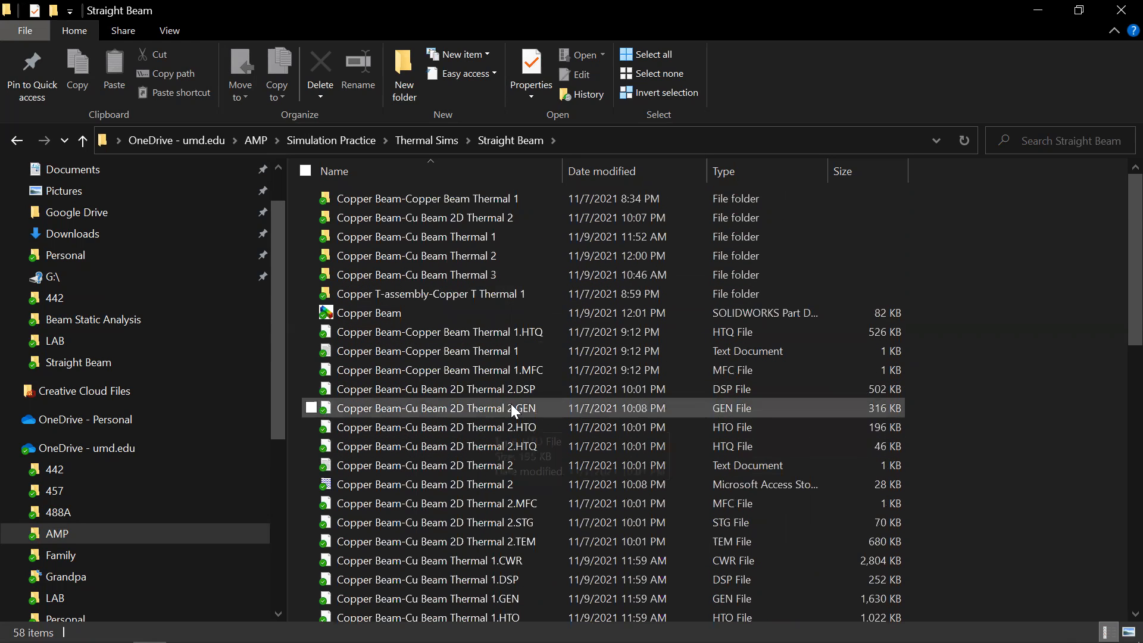
click(309, 389)
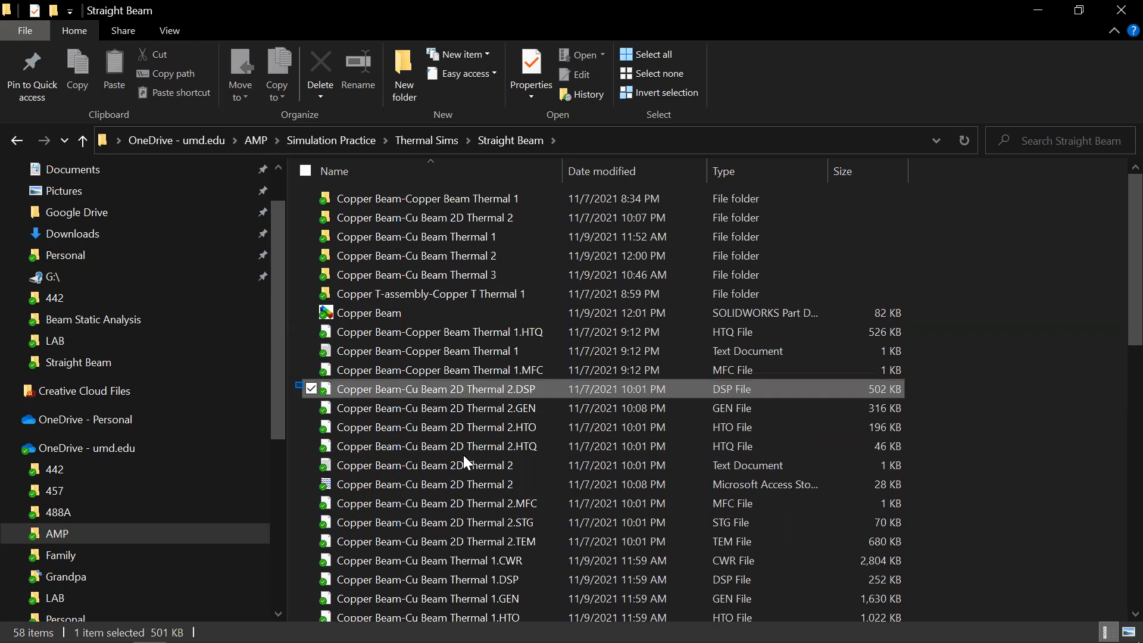
shift+click(508, 536)
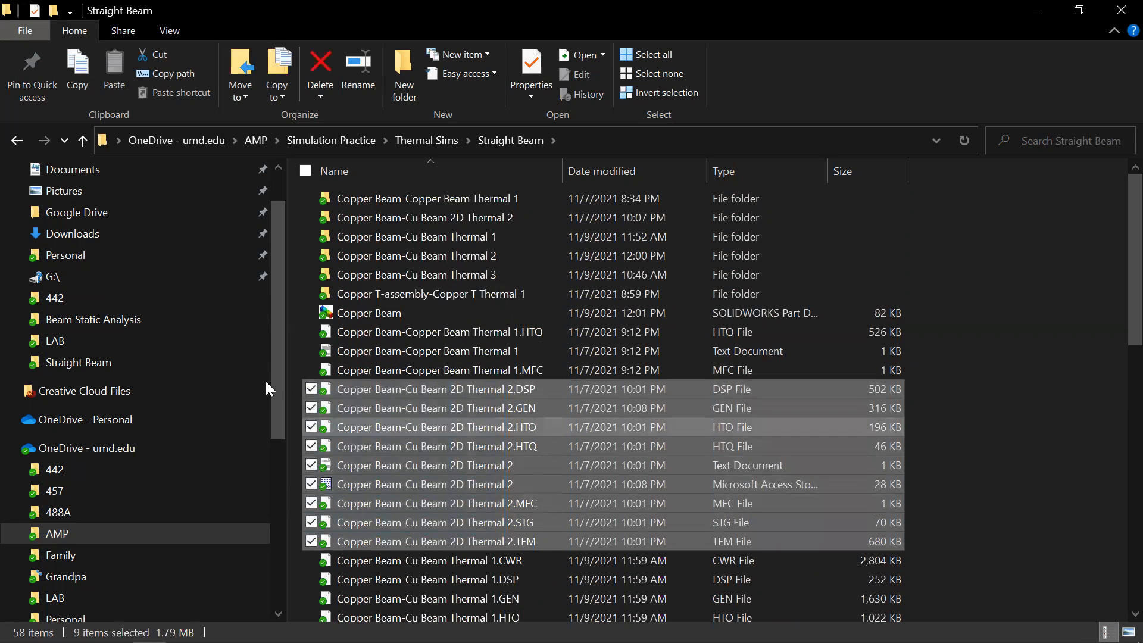
click(298, 372)
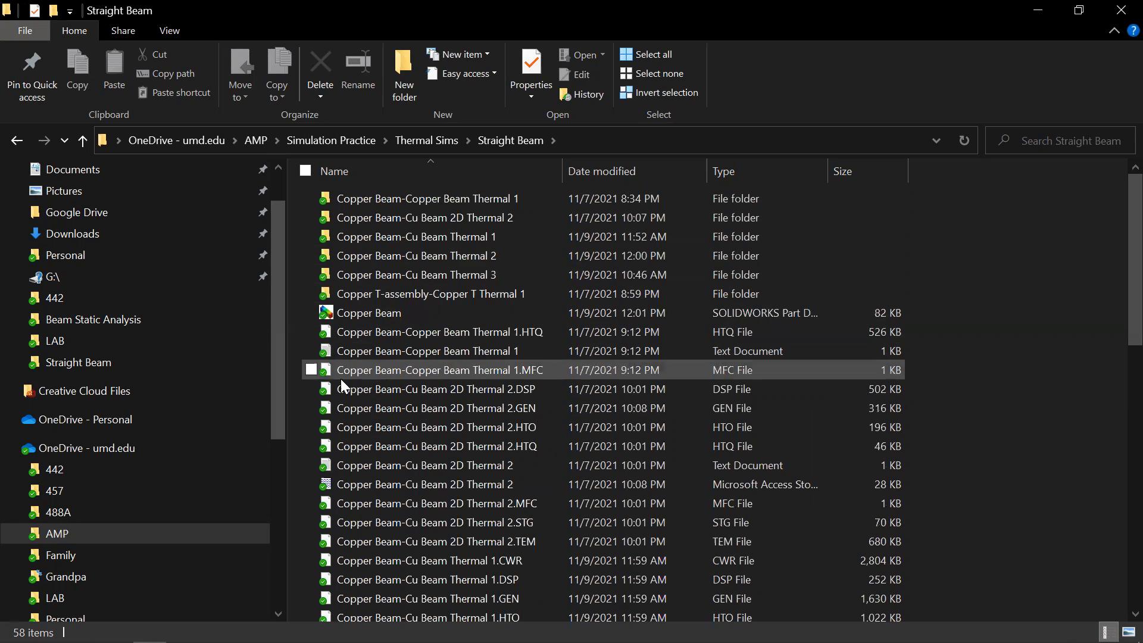
drag(290, 338, 494, 392)
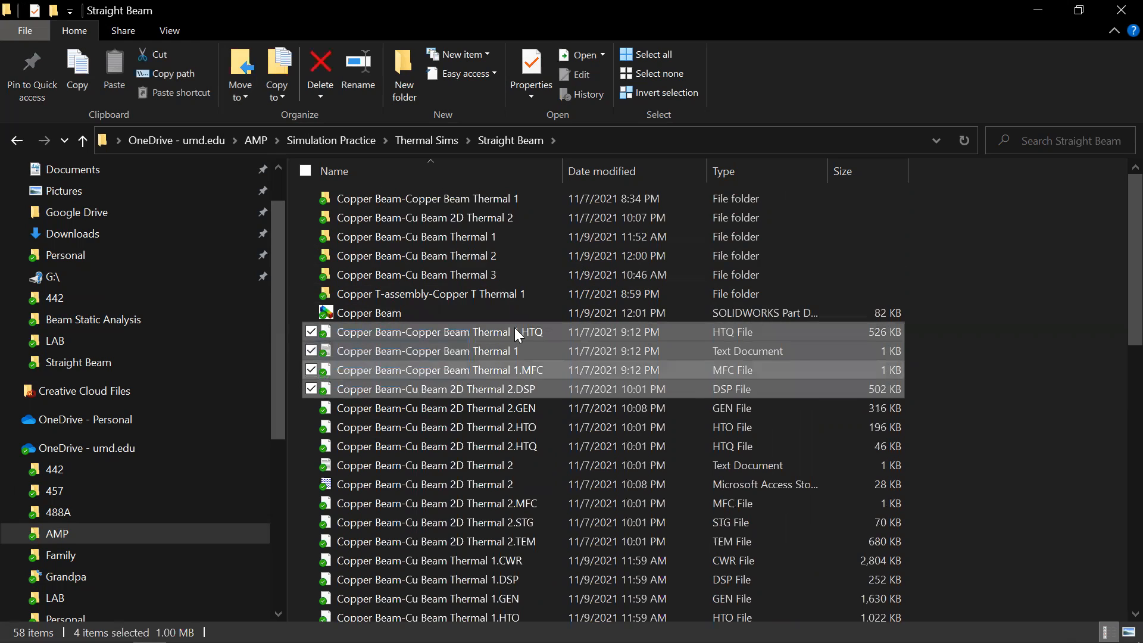
click(300, 370)
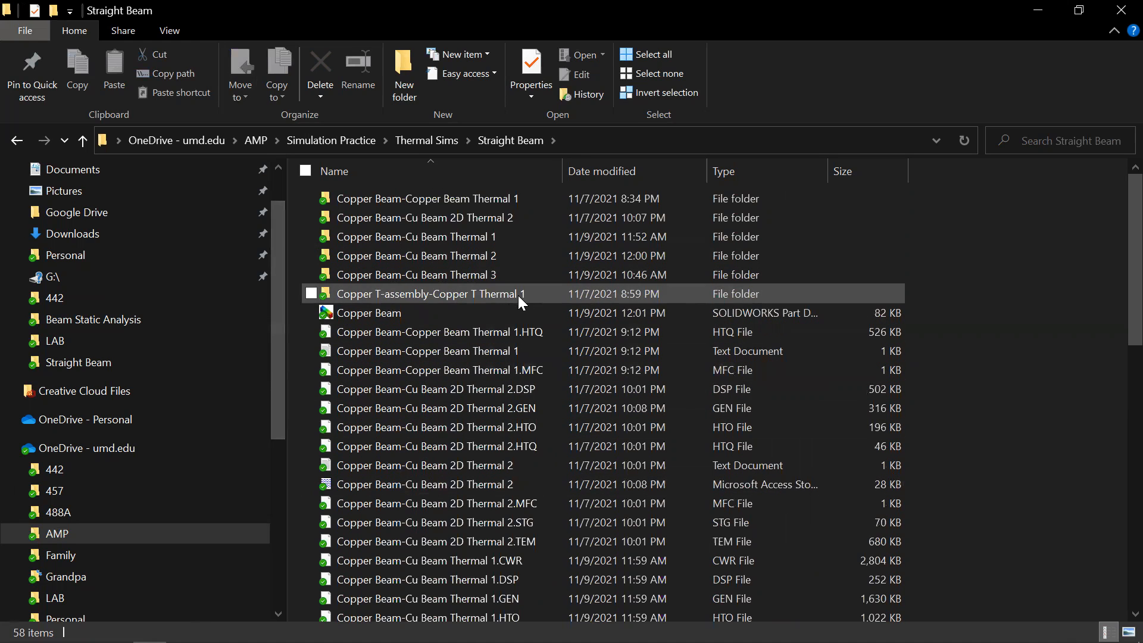
click(1037, 10)
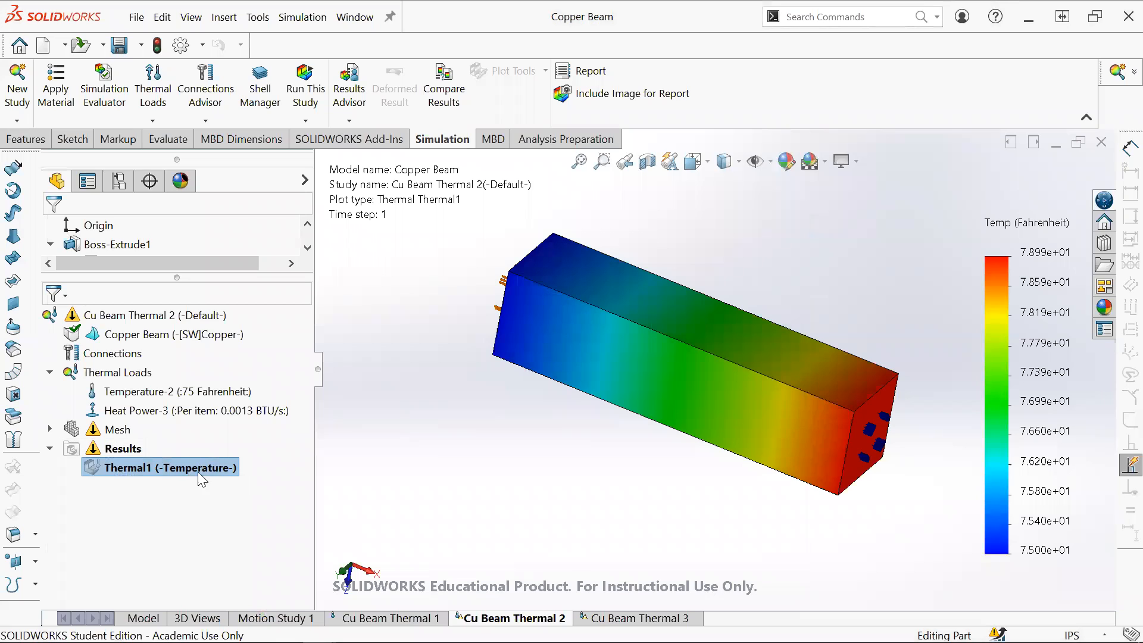
- Inspect the beam model and the Cu Beam Thermal 2 temperature plot from several angles, including the heat-loaded end face
drag(675, 412, 738, 454)
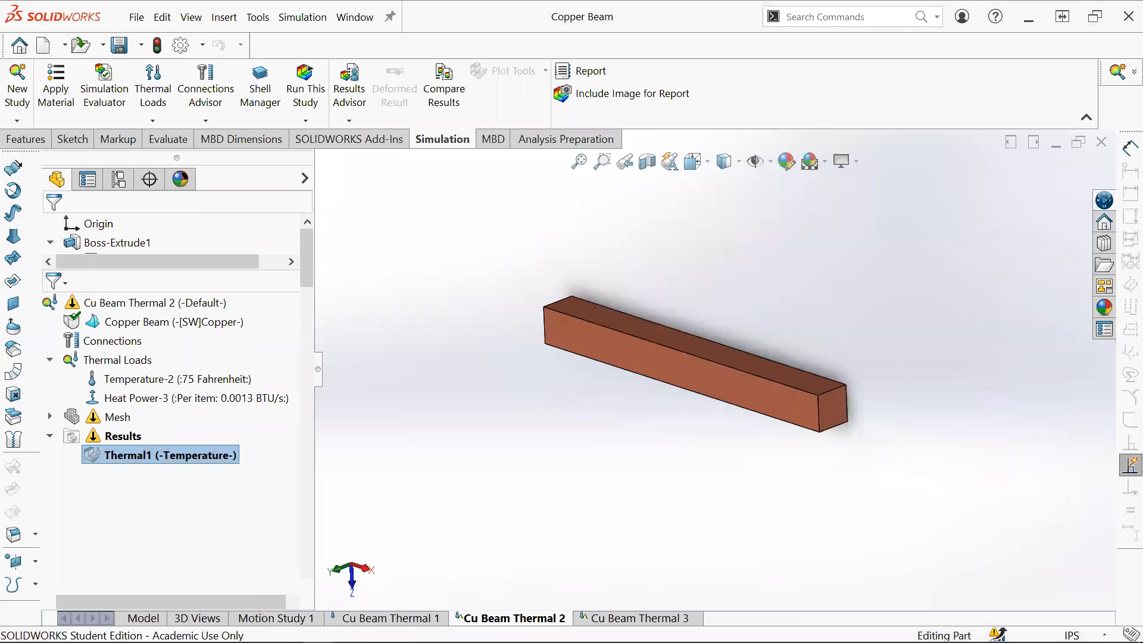
click(143, 619)
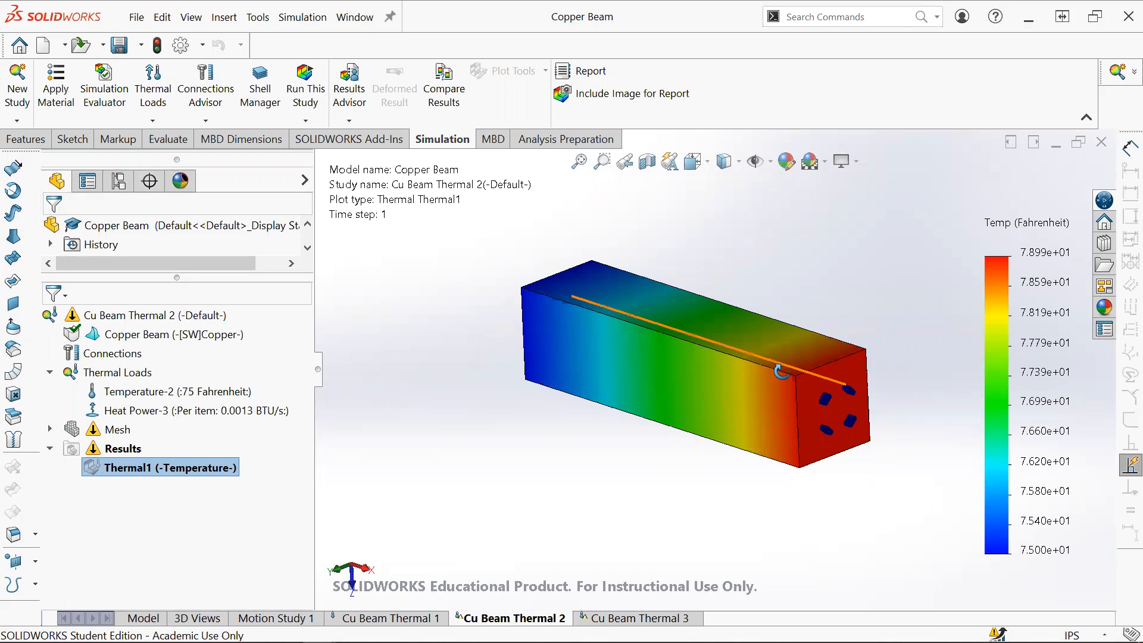
drag(780, 370, 723, 400)
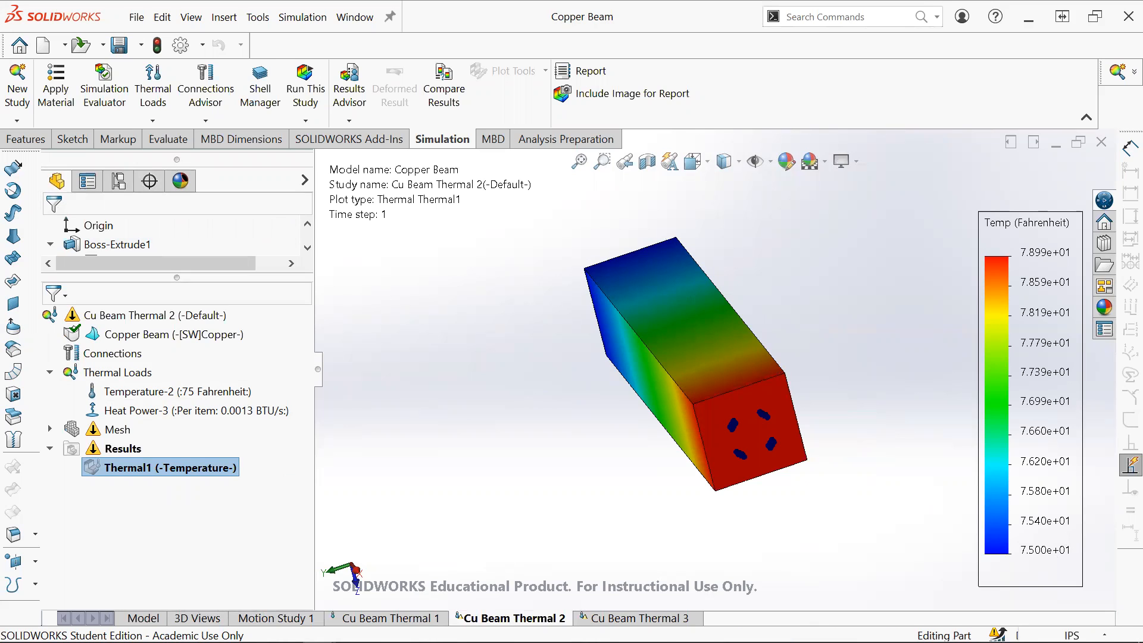
- Switch to the spreadsheet and compare Copper Beam 2's T1, T2 and Q cells with the Q and T1 cells of Copper Beam 3
mouse_move(353, 630)
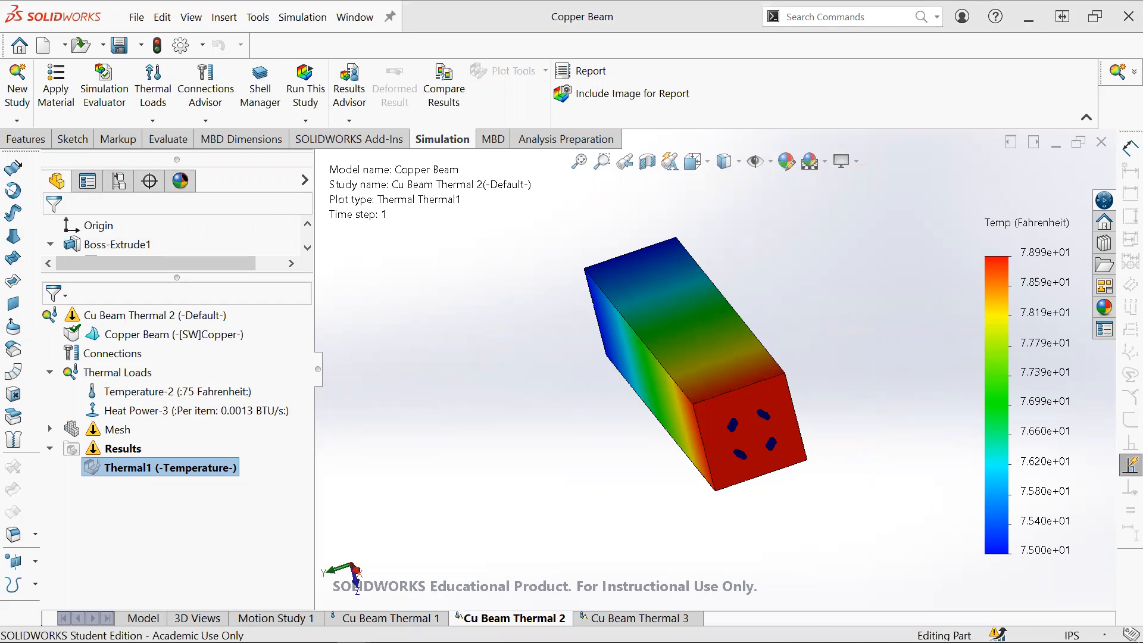
key(alt+Tab)
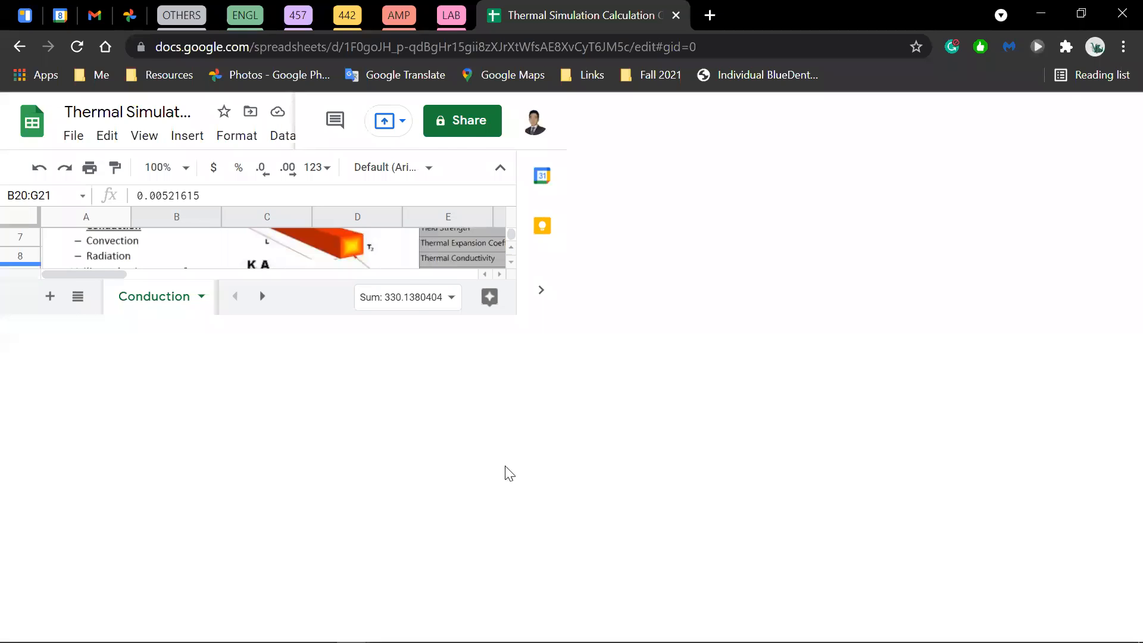
drag(477, 484, 482, 482)
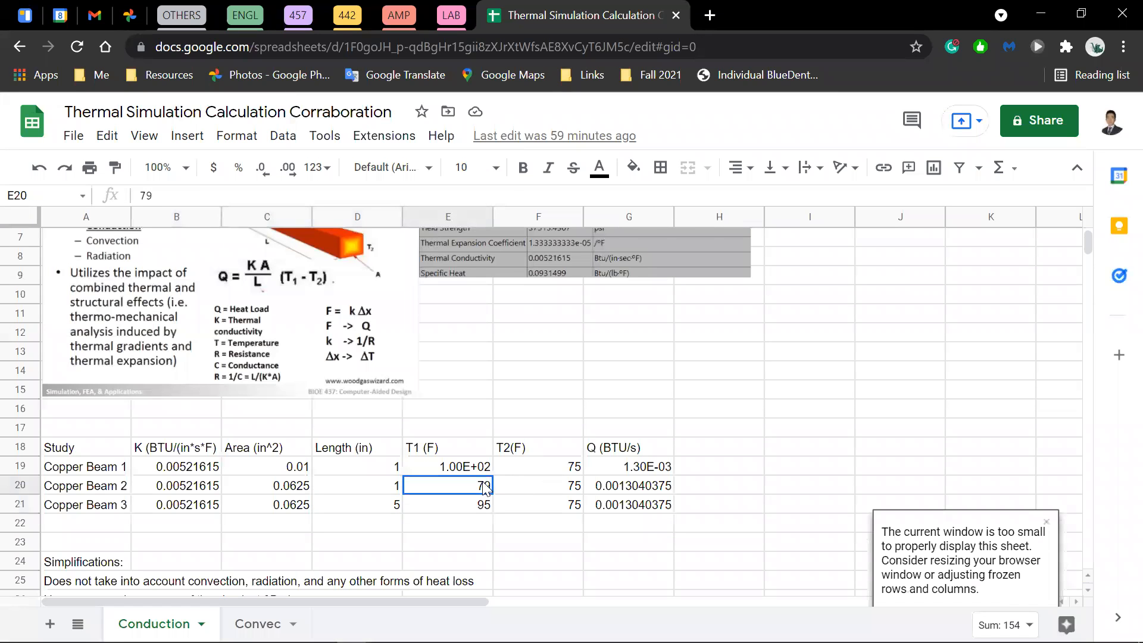
key(shift+Right)
click(631, 487)
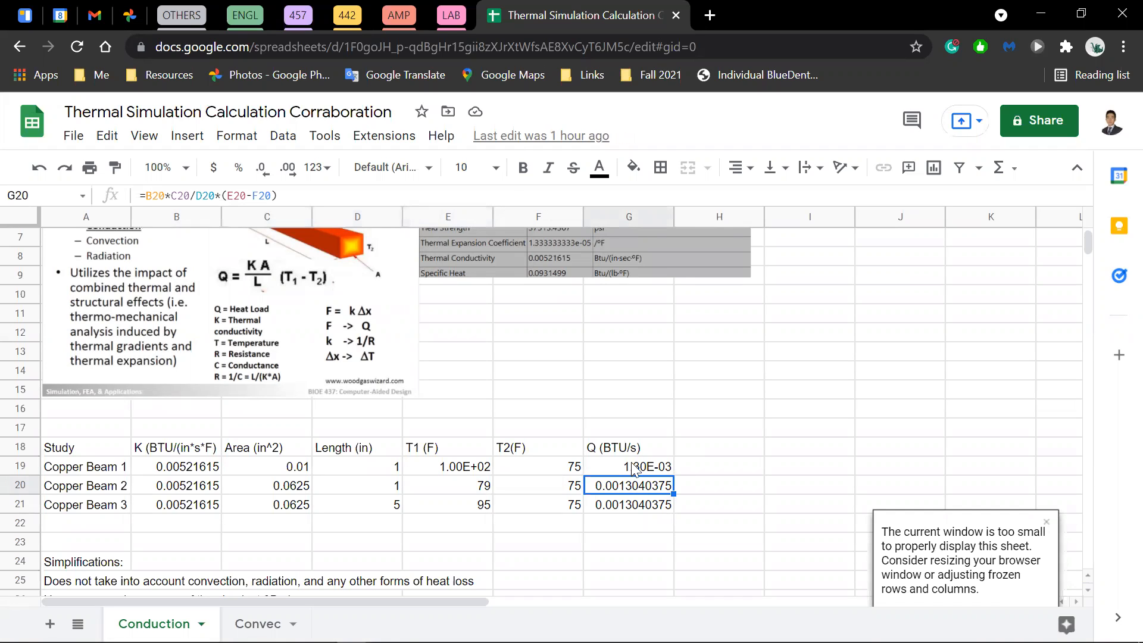
key(Up)
key(Up)
click(636, 507)
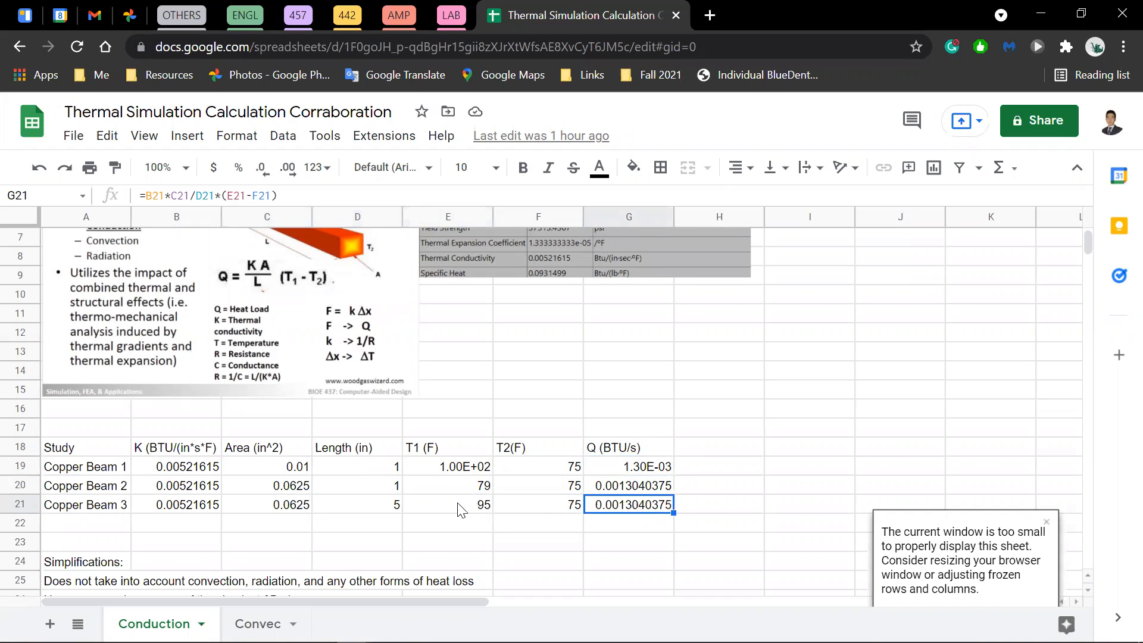
click(460, 506)
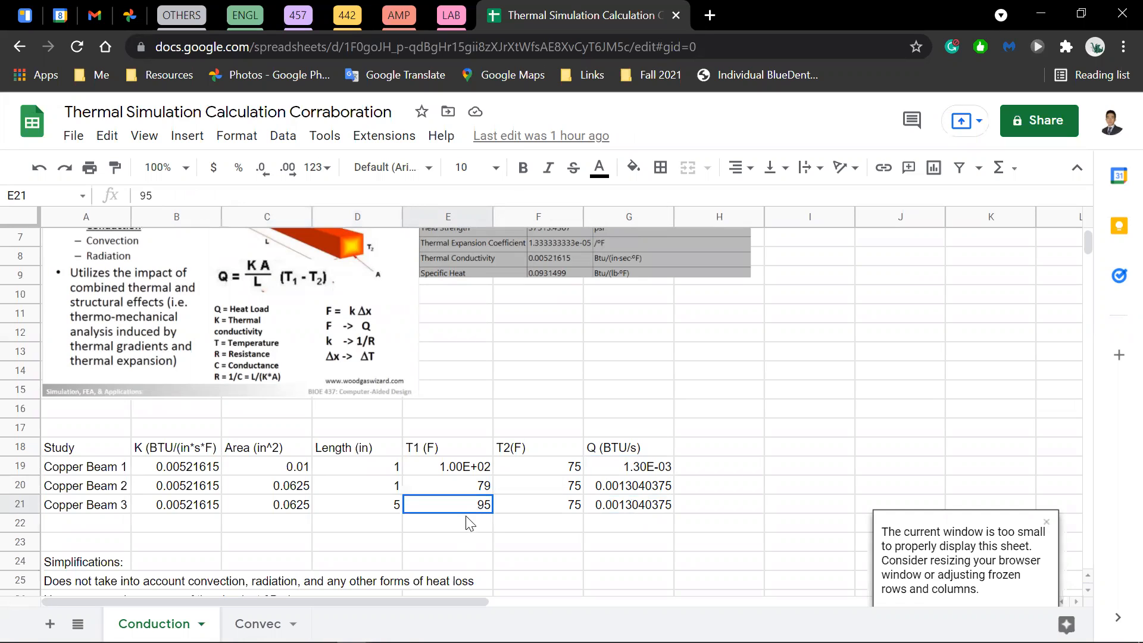
click(467, 523)
click(417, 506)
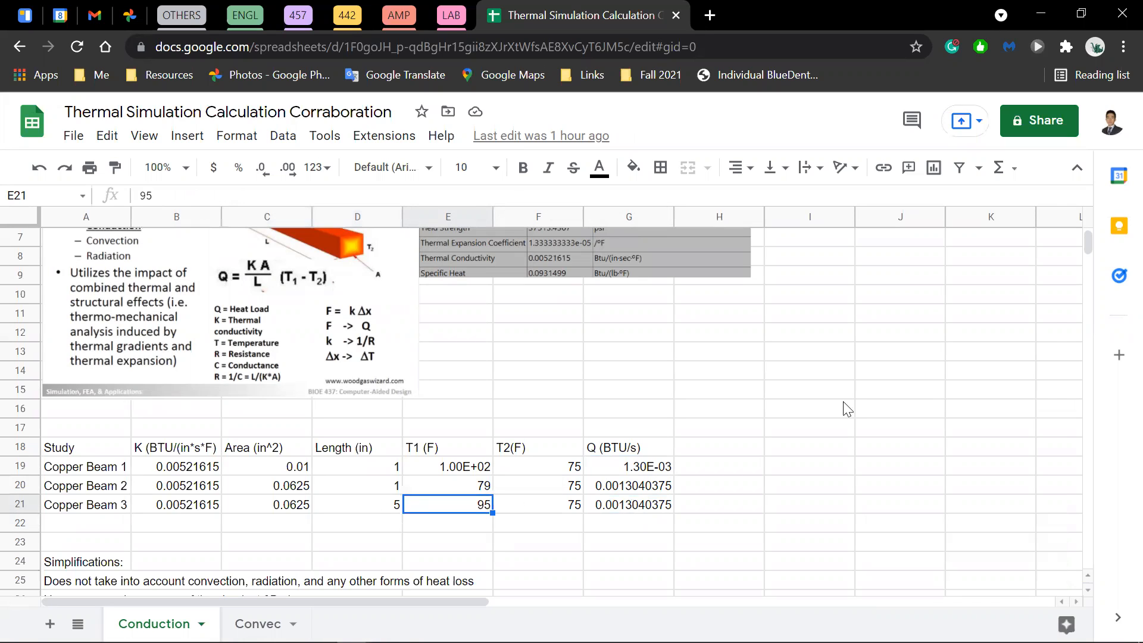
- Return to SOLIDWORKS, switch to the Cu Beam Thermal 3 study and try to show its Thermal1 temperature plot, dismissing the message
key(alt+Tab)
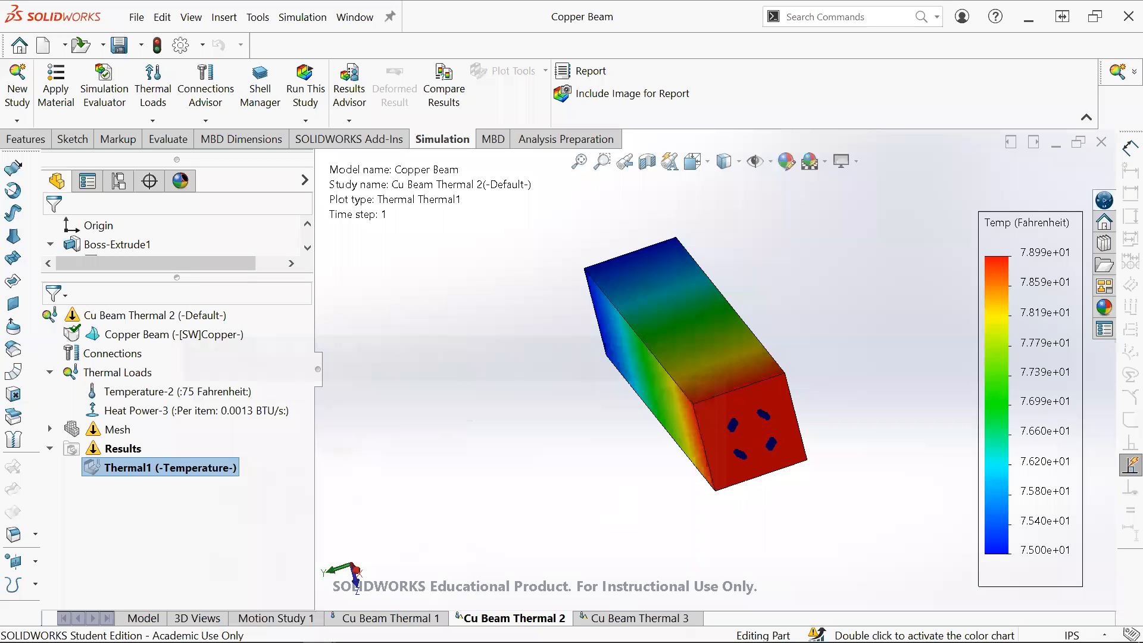
double_click(224, 470)
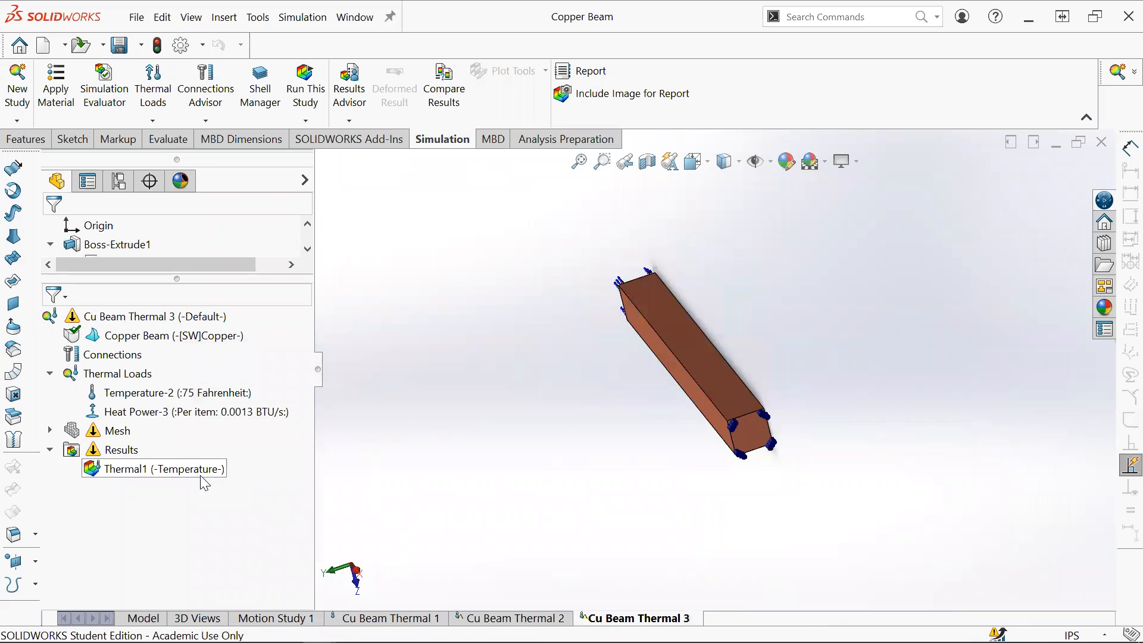
click(202, 475)
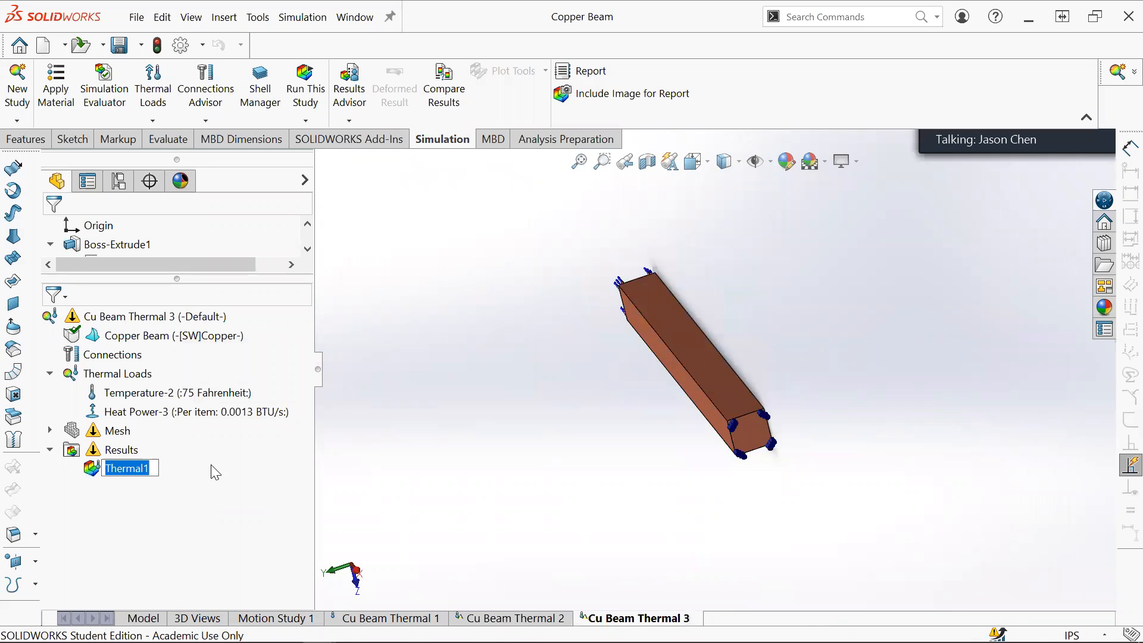
double_click(173, 469)
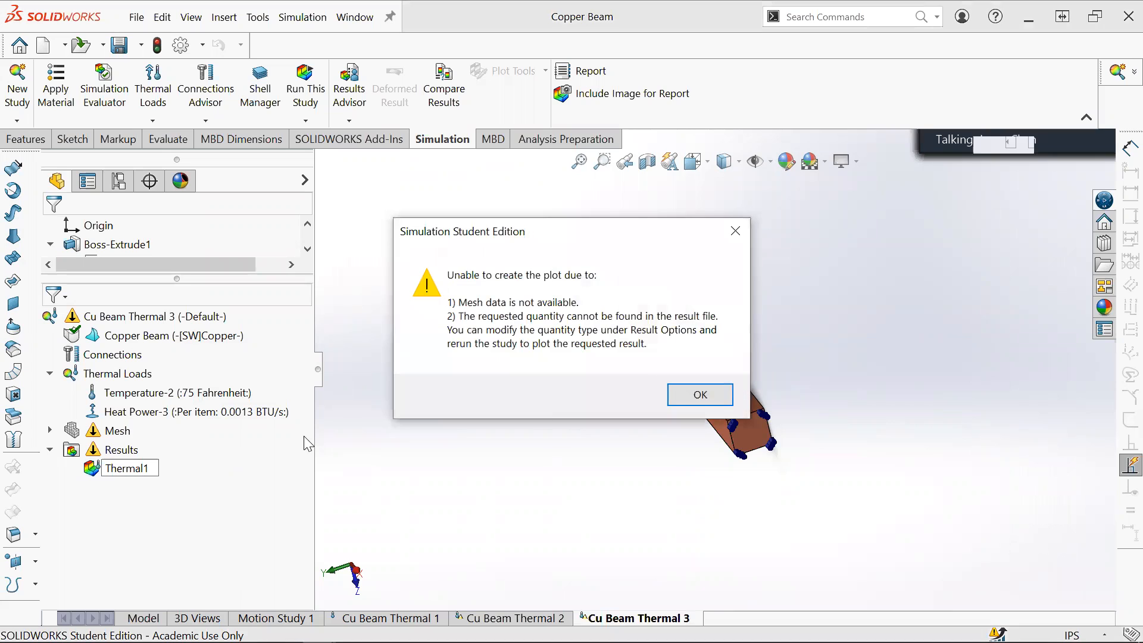
click(700, 395)
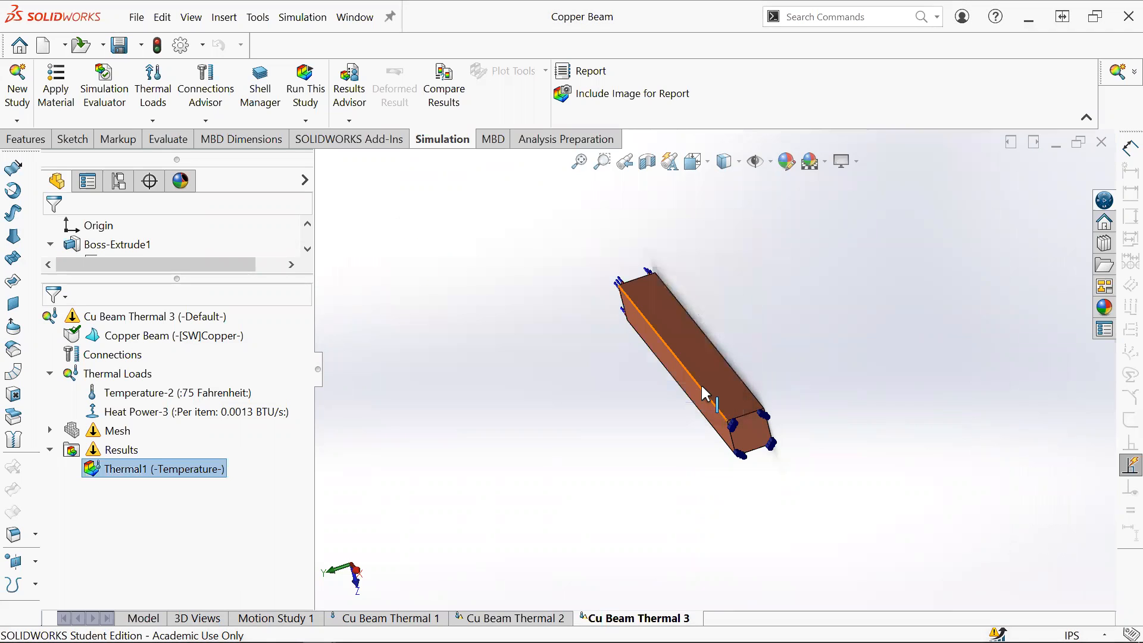
click(582, 410)
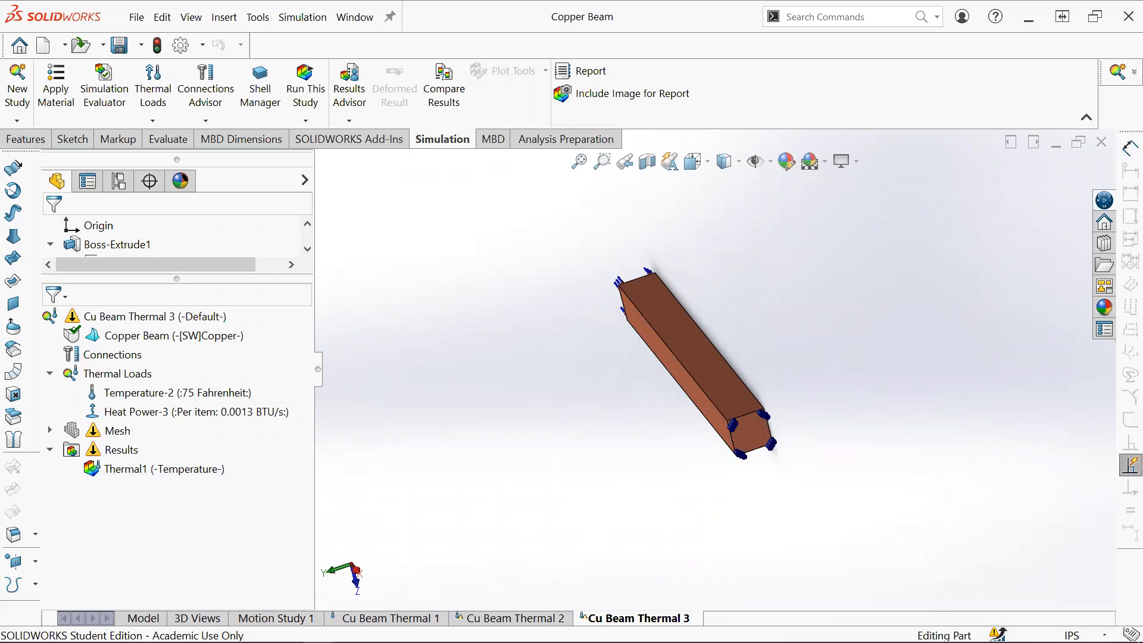
- Inspect the Cu Beam Thermal 3 beam from several angles, retry its Thermal1 temperature plot and dismiss the message
drag(704, 427, 1113, 405)
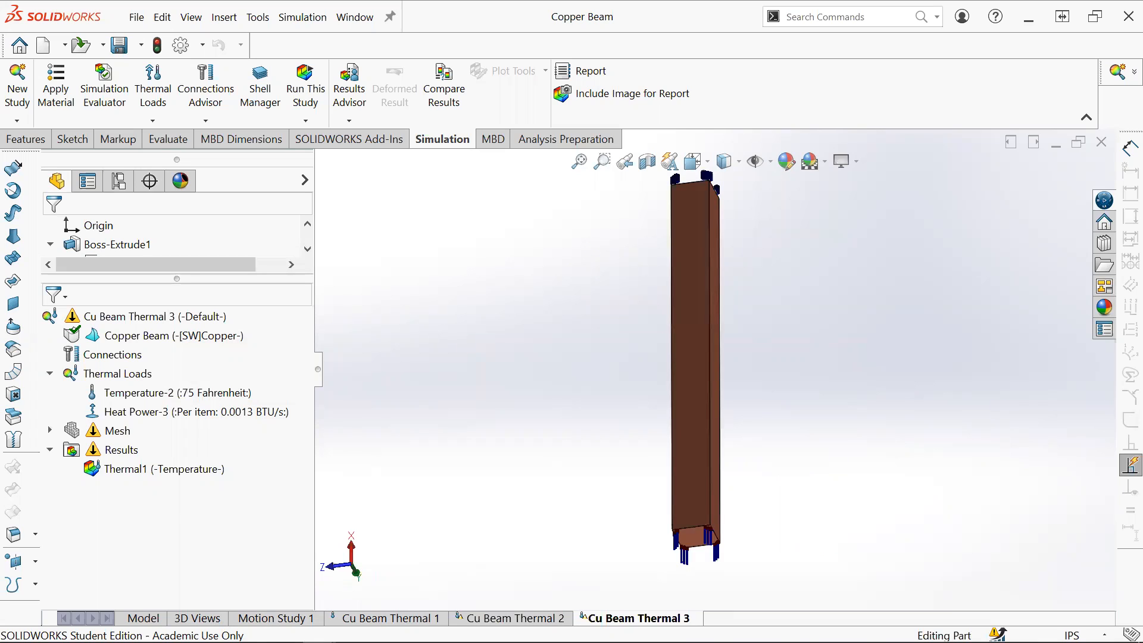
drag(590, 471, 630, 591)
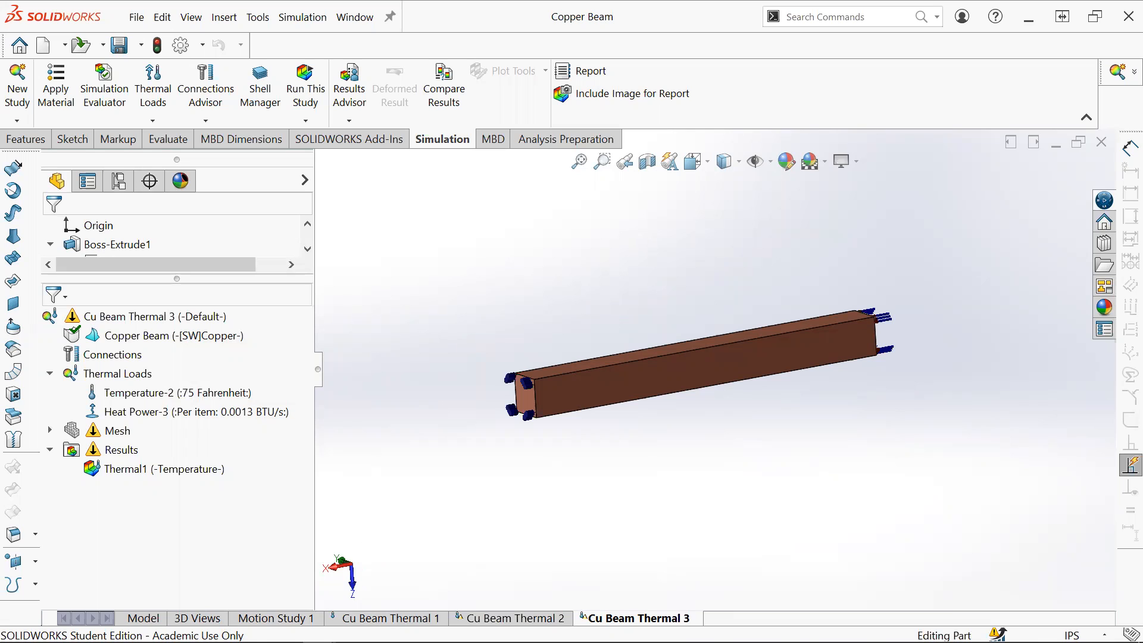
double_click(184, 474)
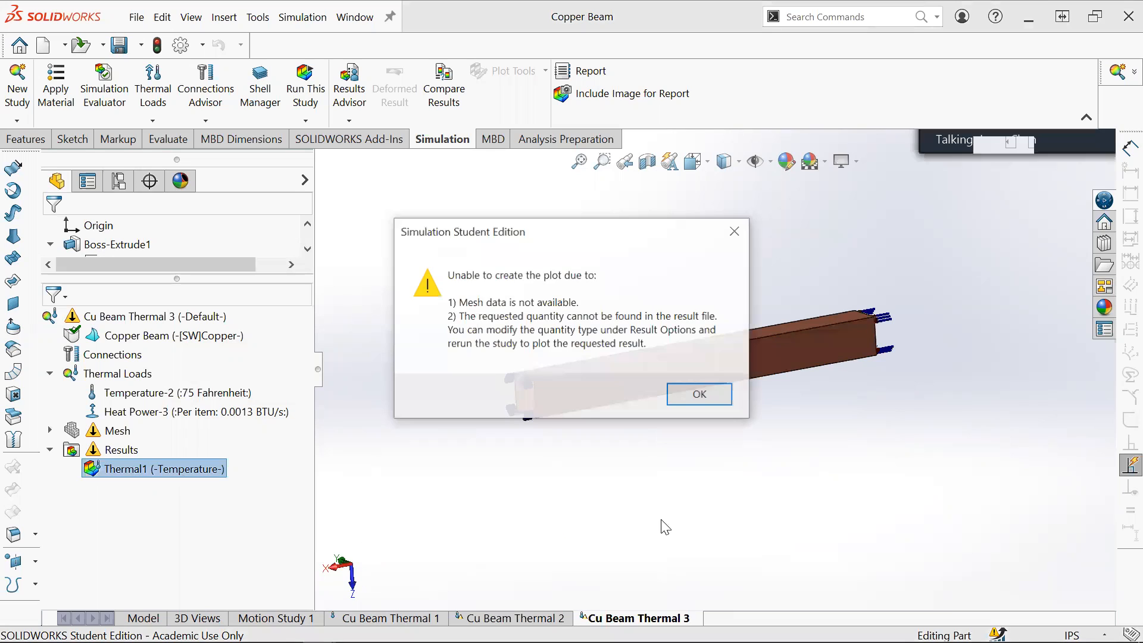
click(724, 401)
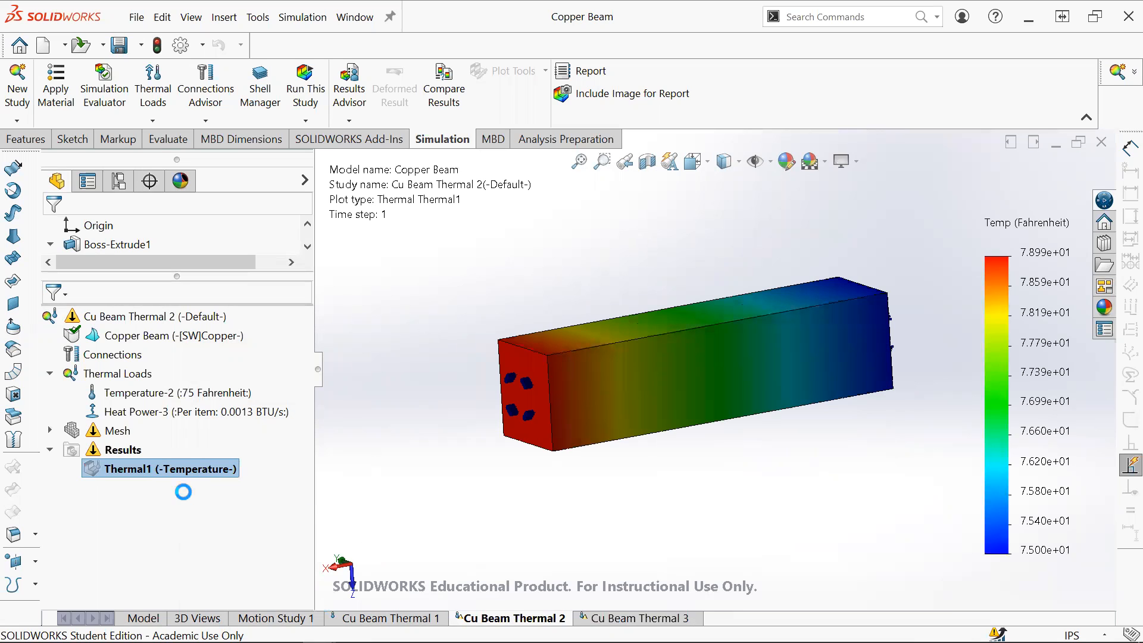
- Try showing the Thermal1 temperature plots of Cu Beam Thermal 2 and Cu Beam Thermal 1, and return to the Cu Beam Thermal 3 study
double_click(178, 471)
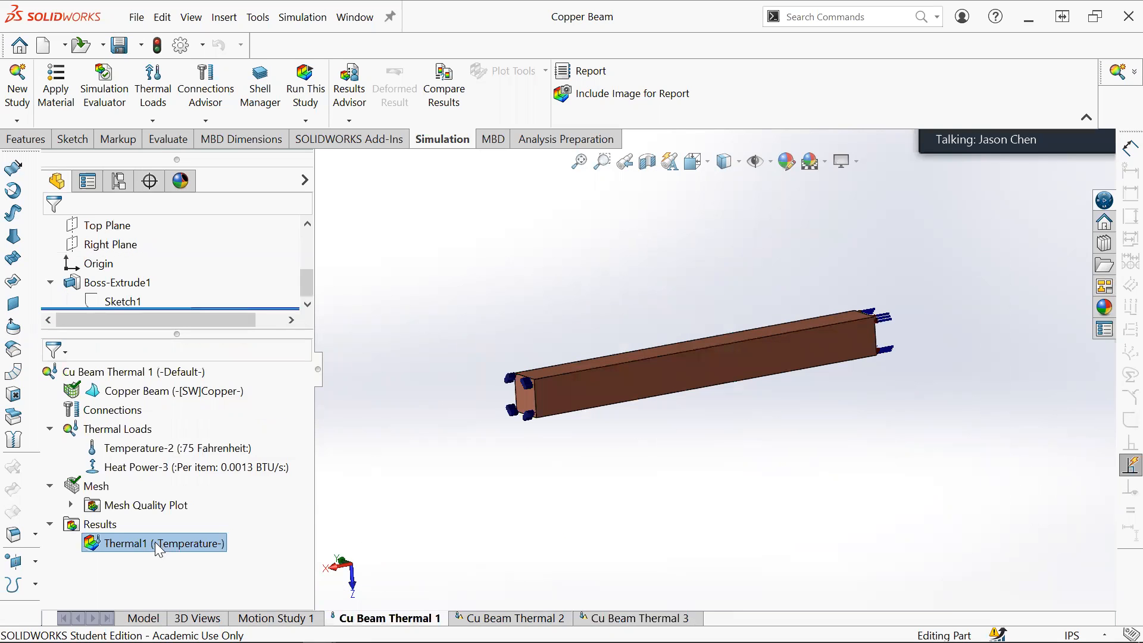
double_click(158, 543)
click(624, 615)
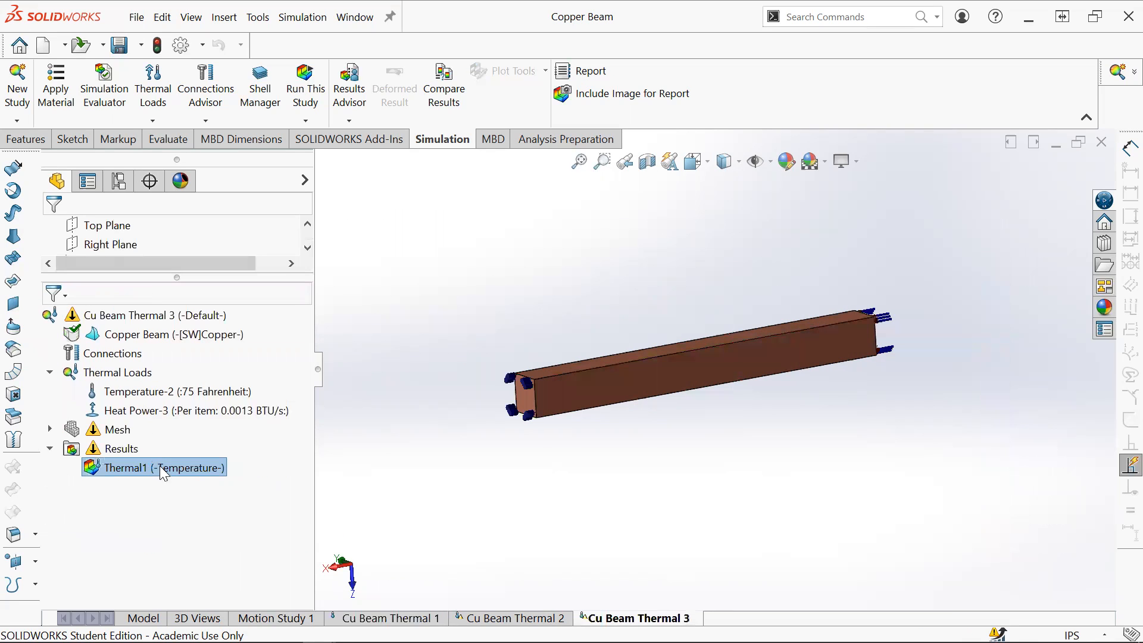
click(731, 389)
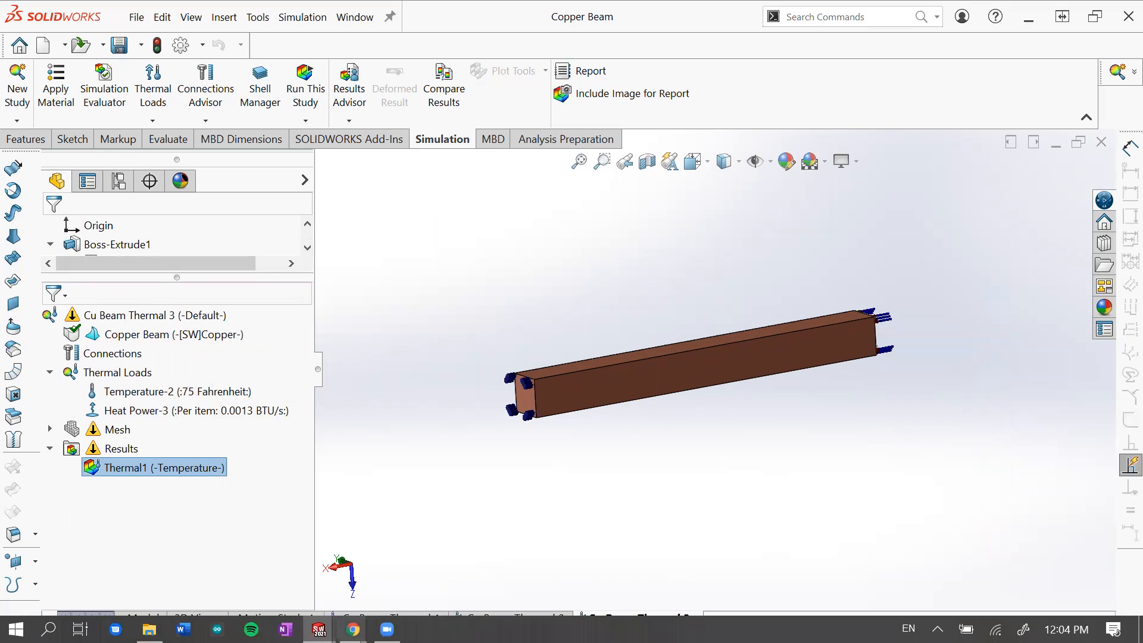
- Switch to the Thermal Sim Demo document and review its gameplan items on block conduction, transient vs steady-state, and thermal convection
mouse_move(353, 629)
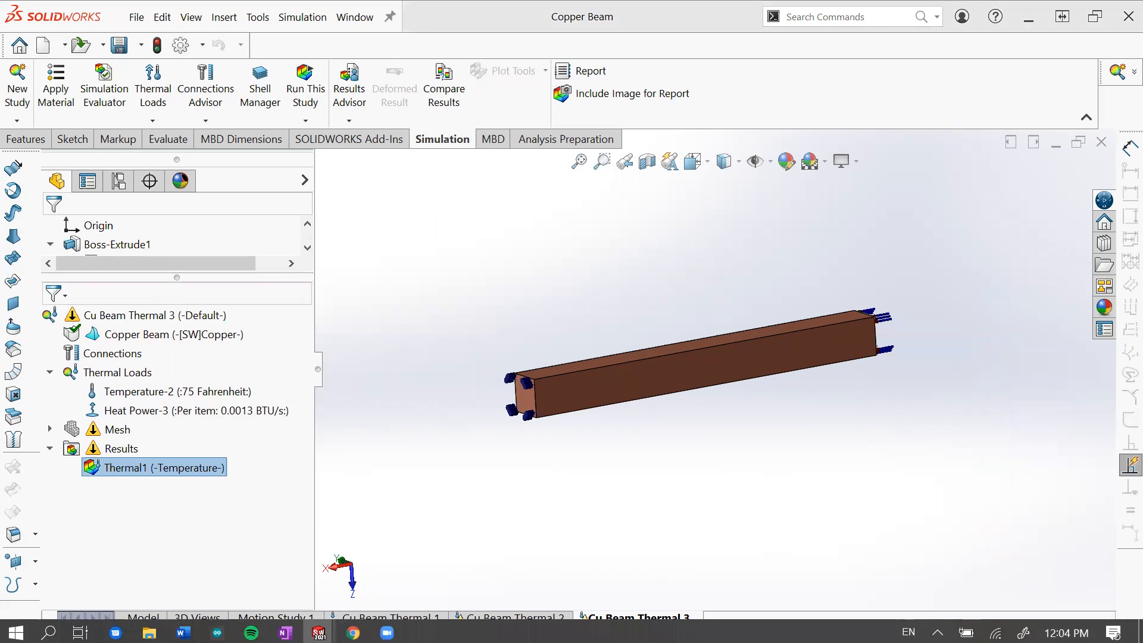
key(alt+Tab)
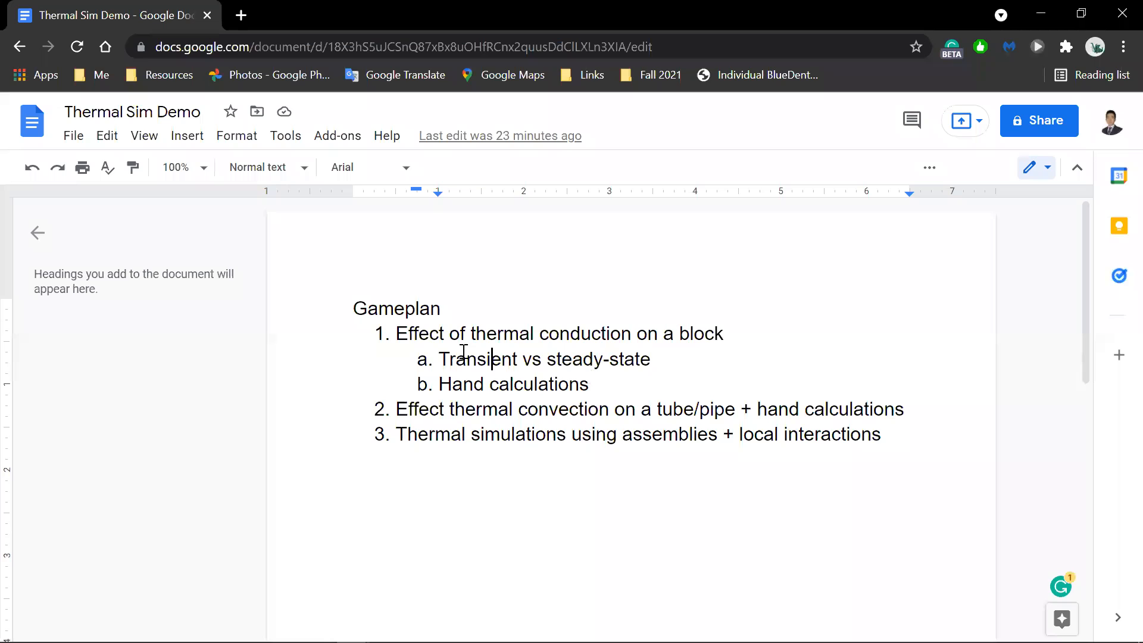
triple_click(861, 336)
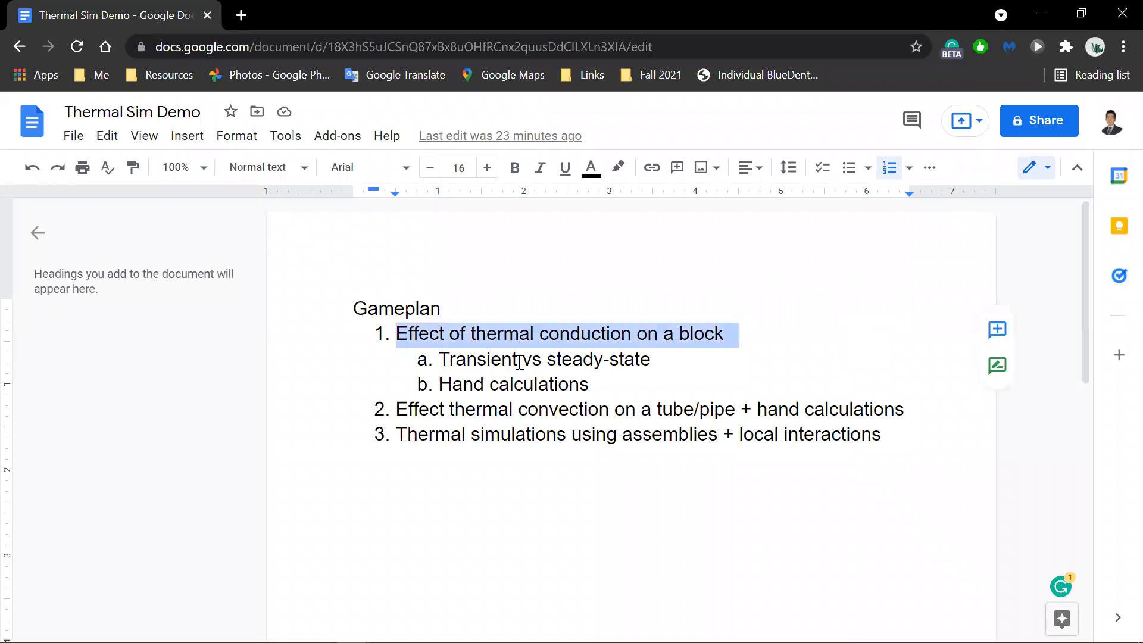
click(703, 364)
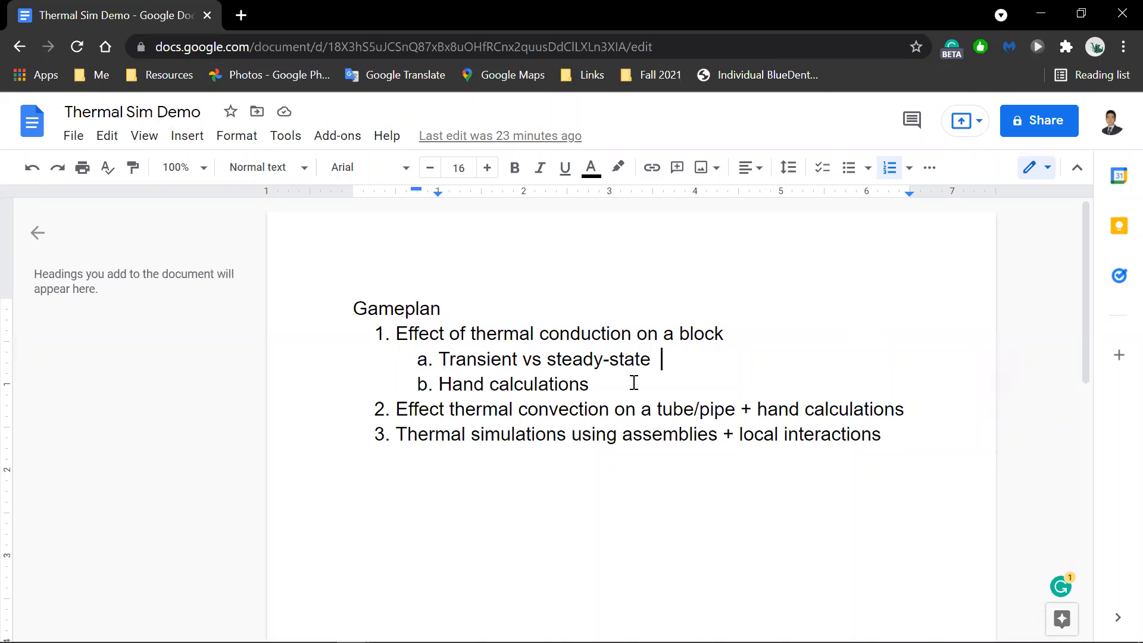
click(605, 358)
drag(652, 360, 452, 362)
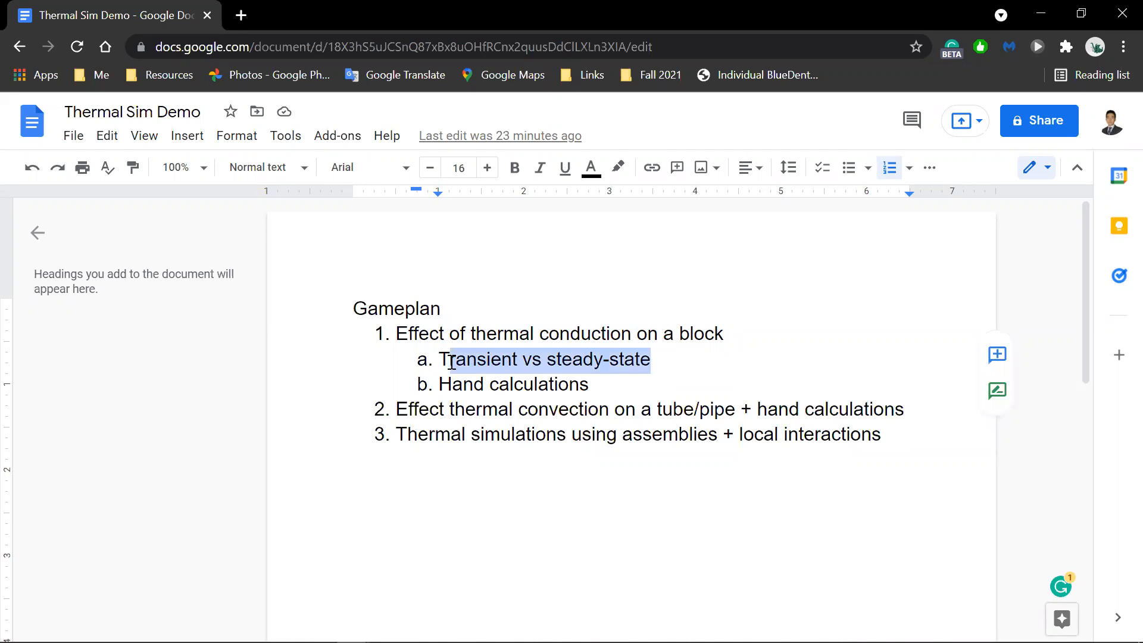
key(shift+Left)
drag(625, 405, 444, 409)
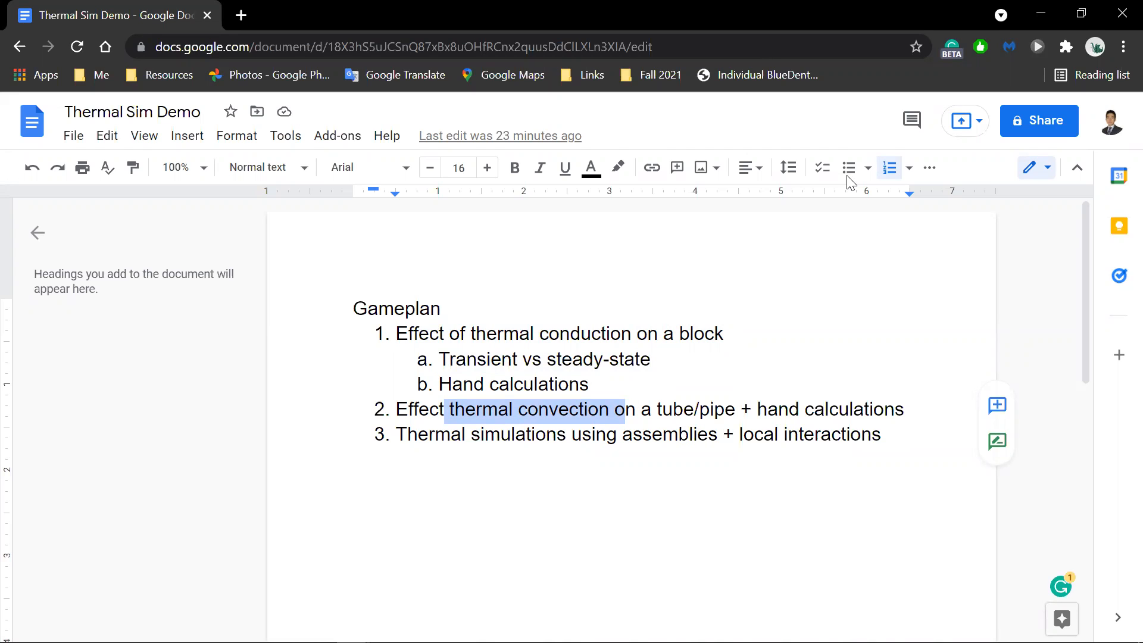
- Switch to the Thermal Simulation Calculation Corraboration spreadsheet and show the top of its Convec sheet
key(alt+Tab)
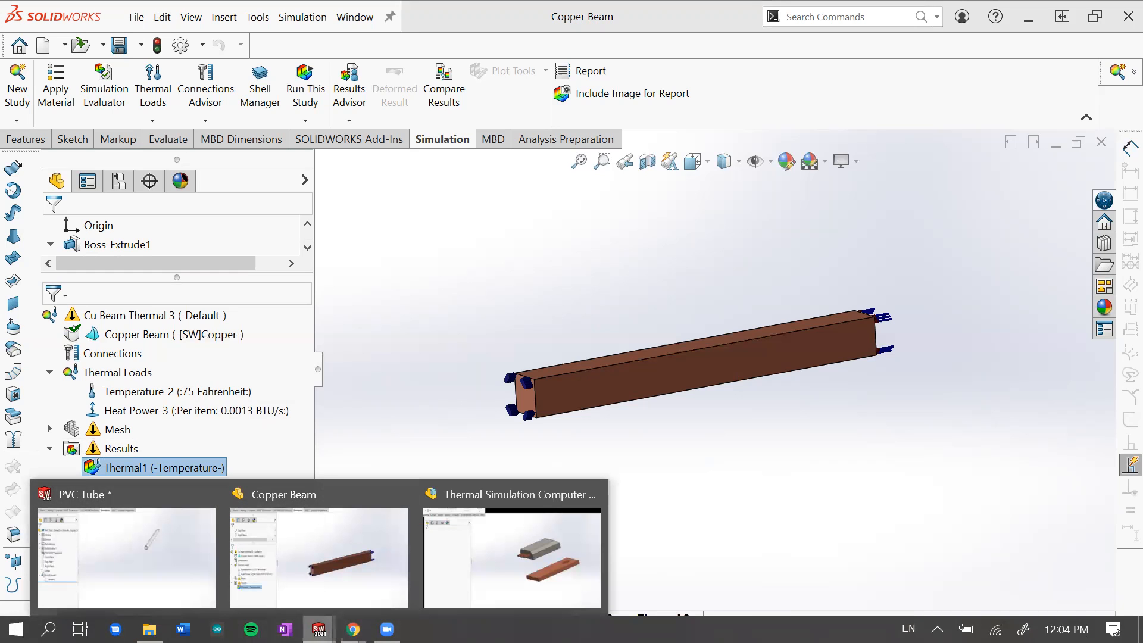
click(320, 560)
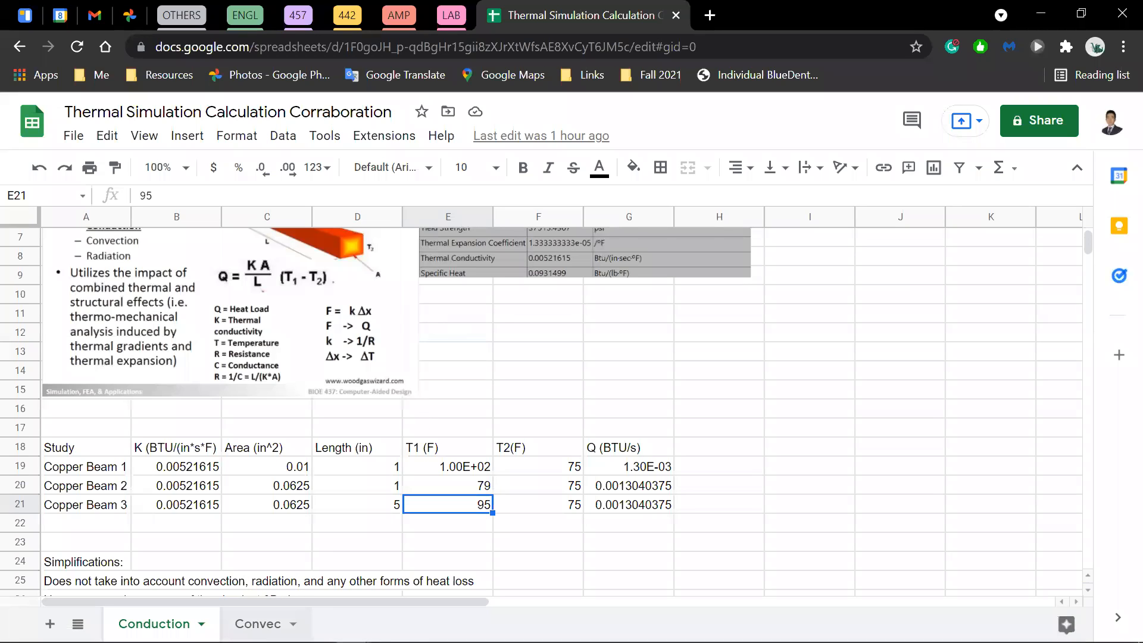
click(257, 623)
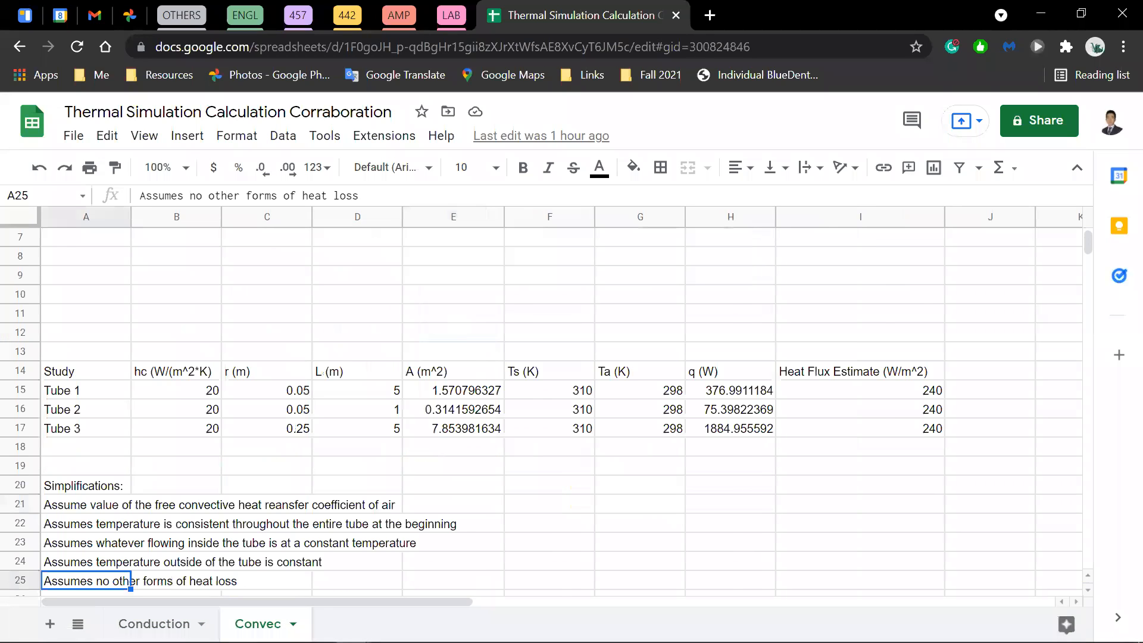
scroll(452, 564, up, 2)
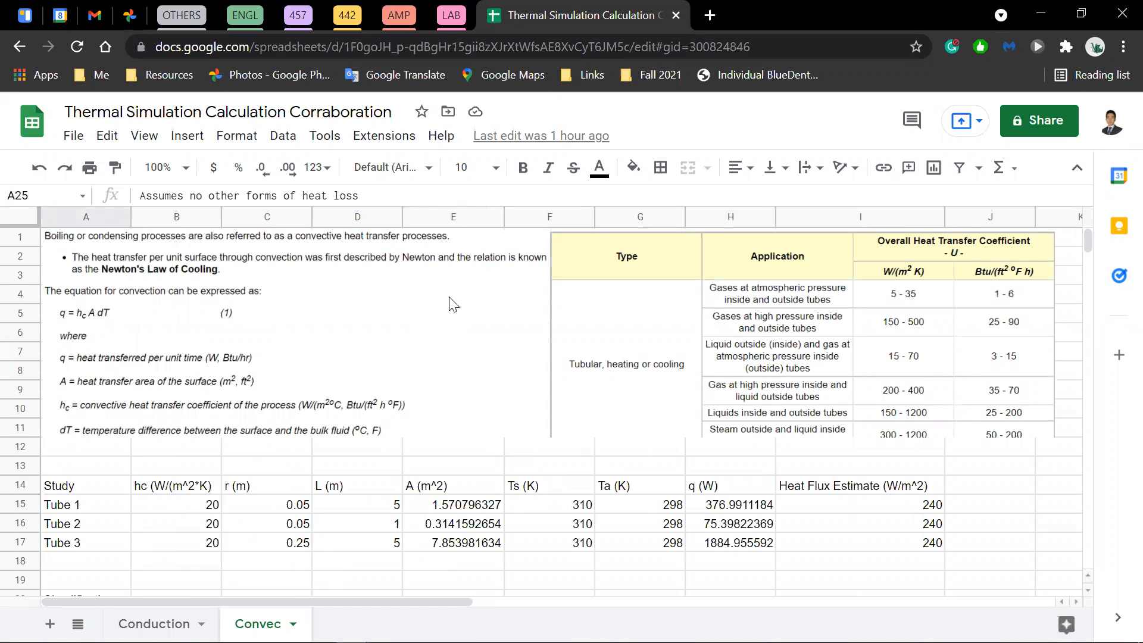
- Examine the convection equation with its variable definitions and the overall heat transfer coefficient table for tubular heating or cooling
click(585, 290)
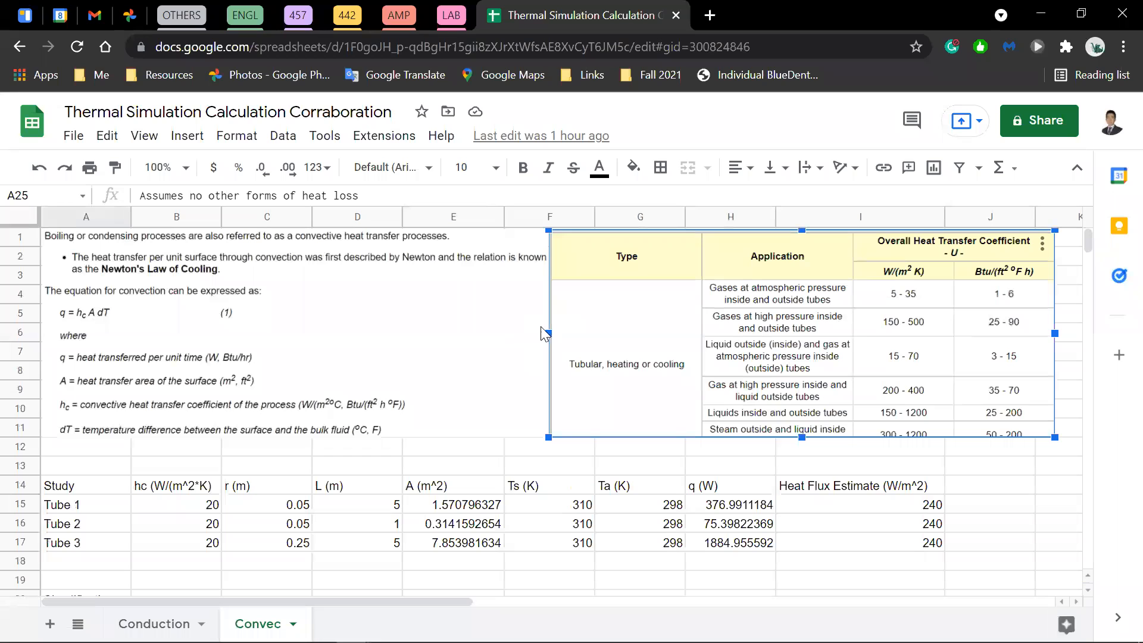
click(508, 307)
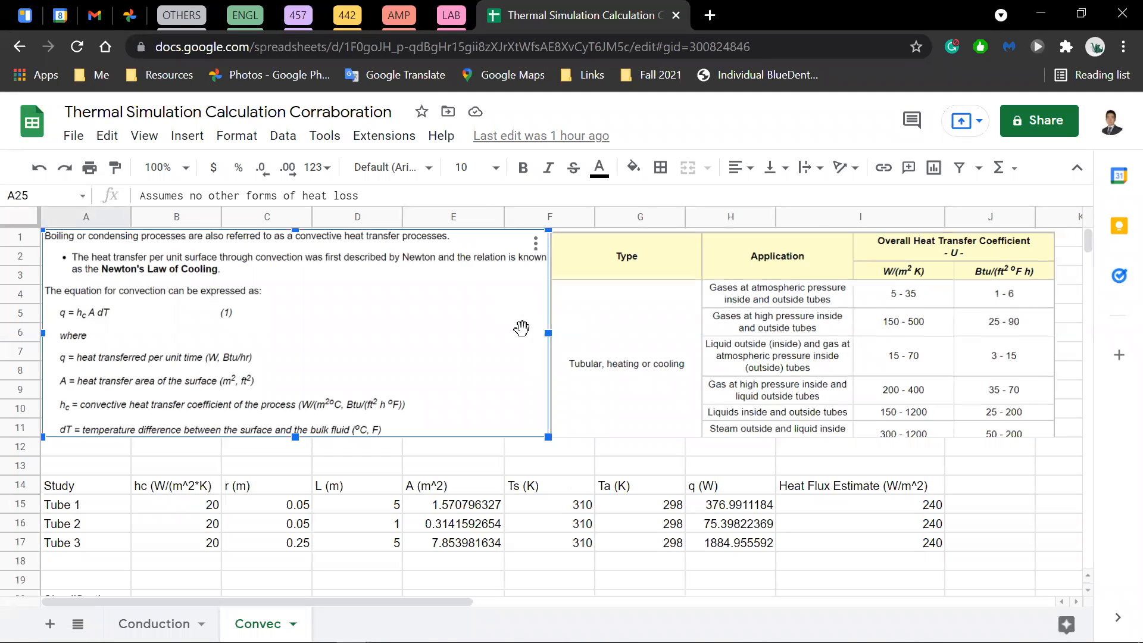
click(560, 360)
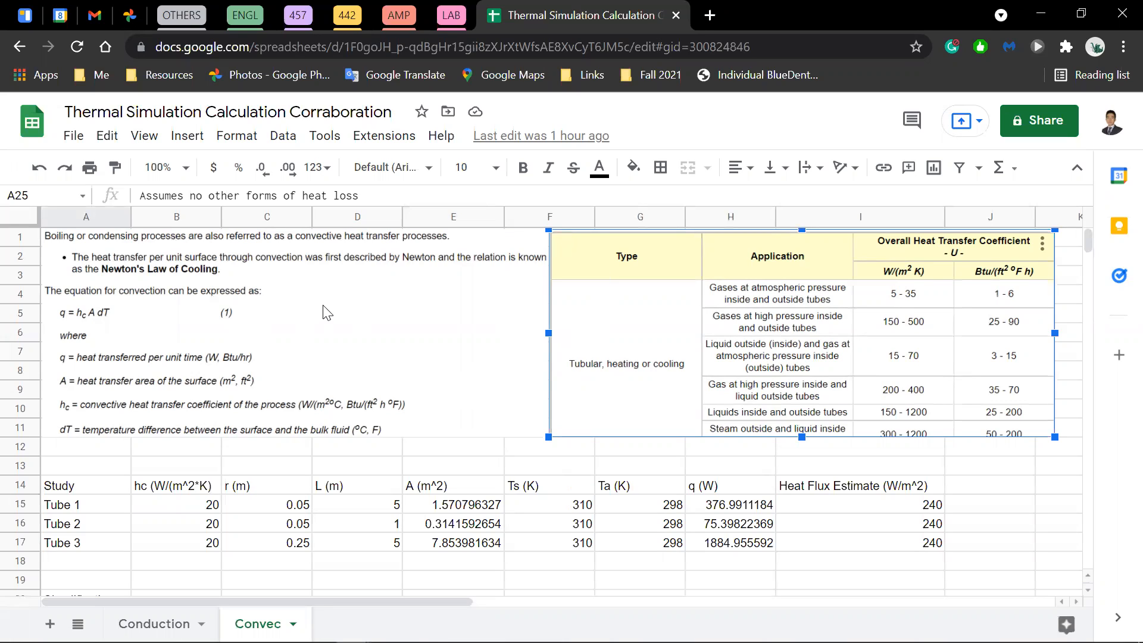
click(306, 331)
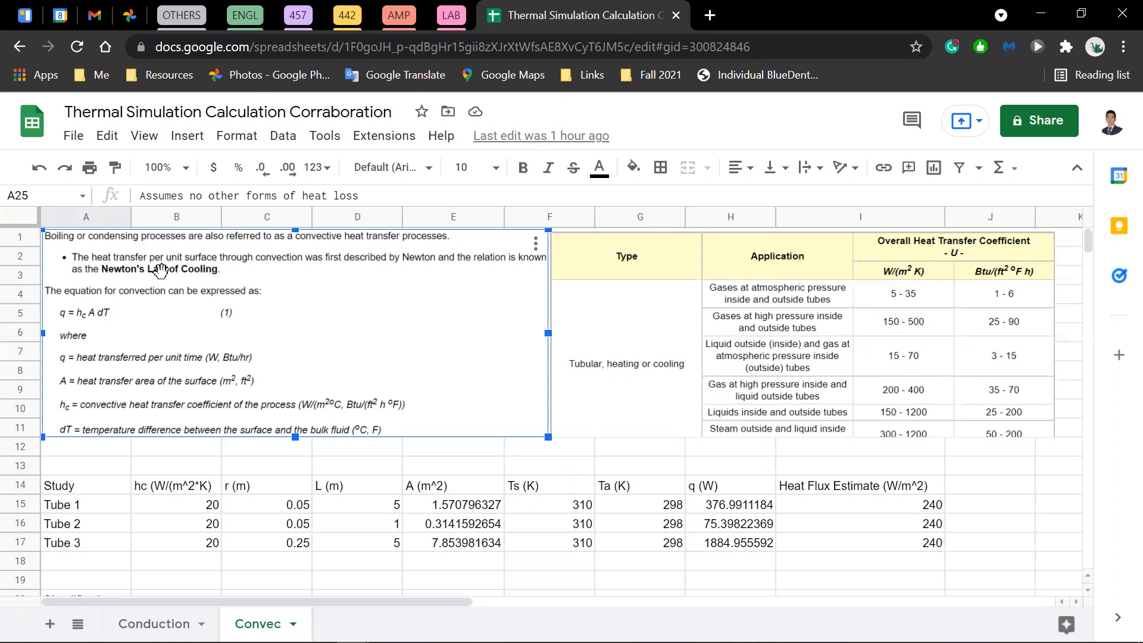
click(253, 508)
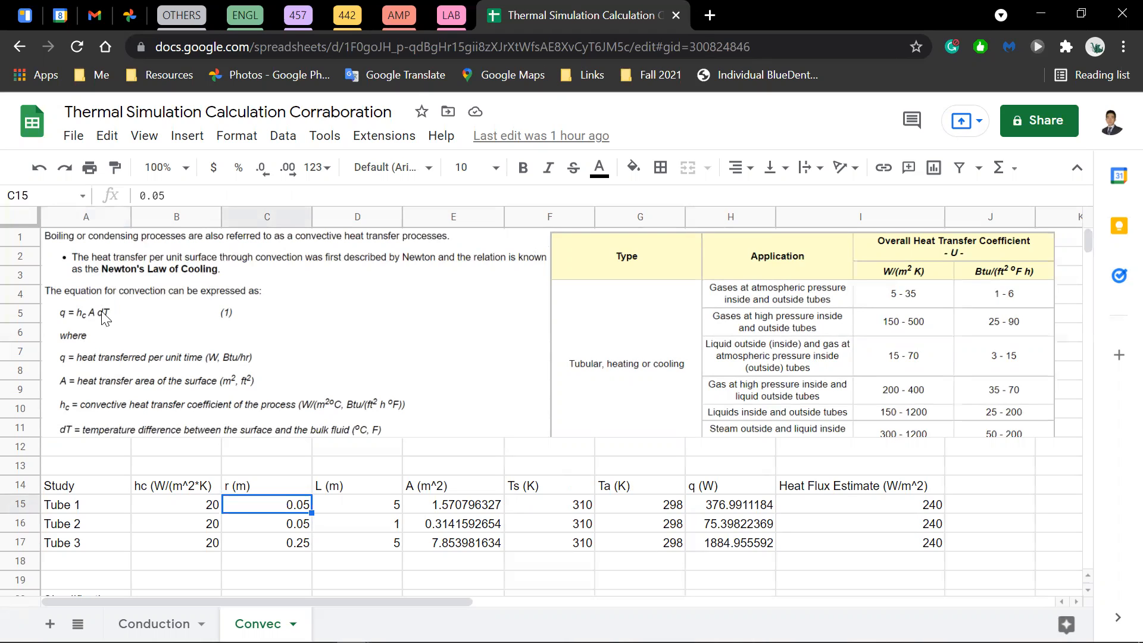
click(138, 364)
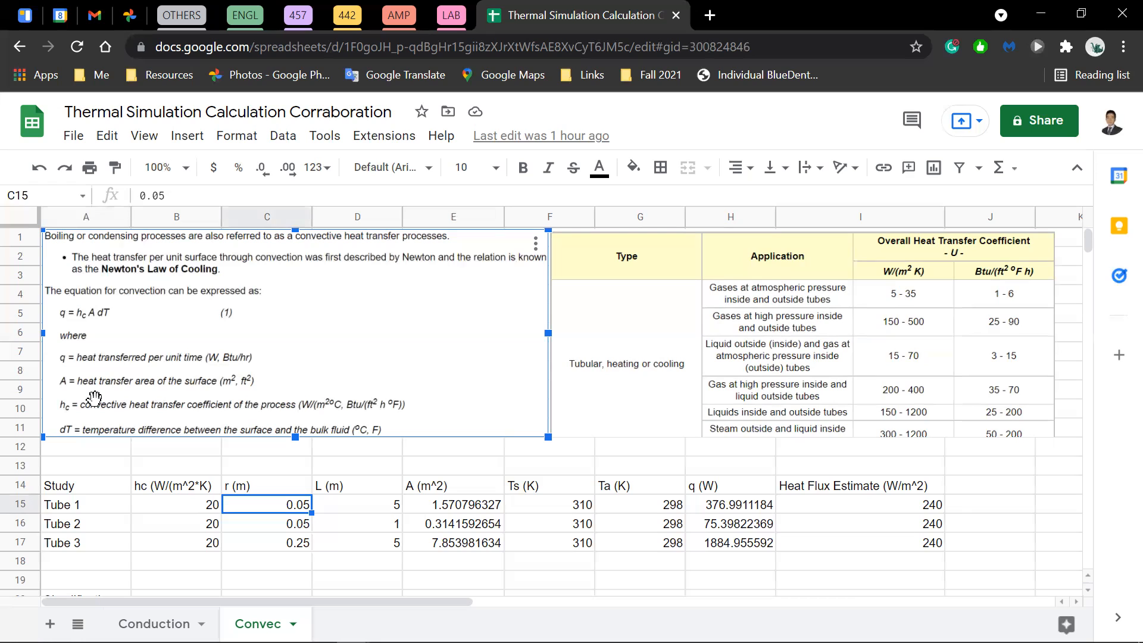
click(799, 345)
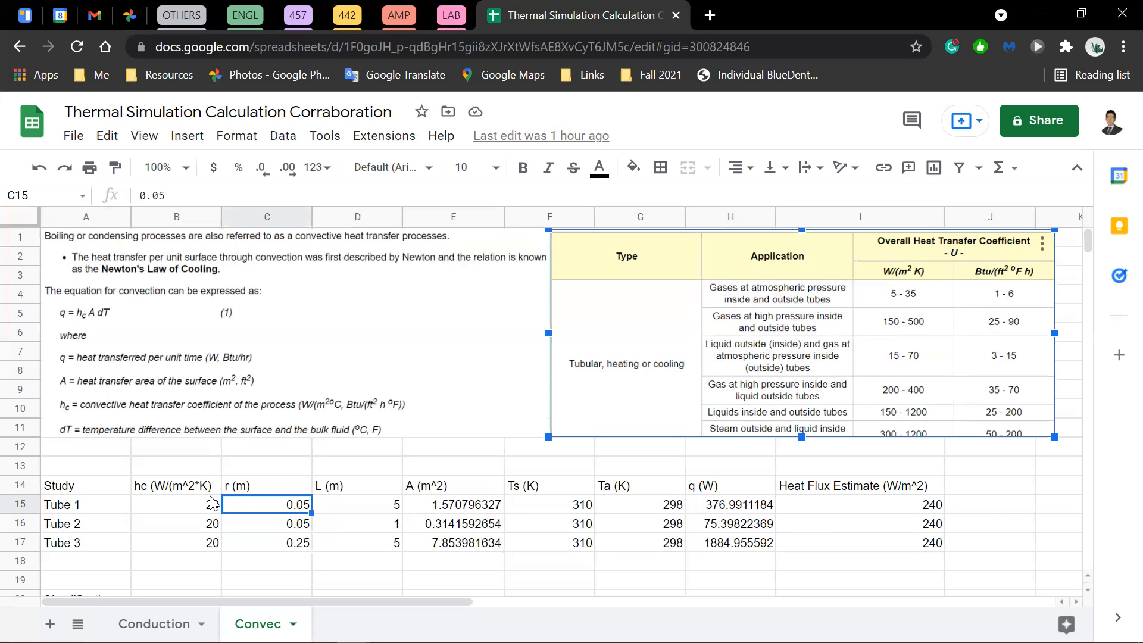
- Review the tube table's column headings for hc, Heat Flux Estimate, q and A
click(194, 493)
mouse_move(181, 487)
mouse_down()
mouse_move(184, 532)
mouse_move(197, 492)
mouse_up()
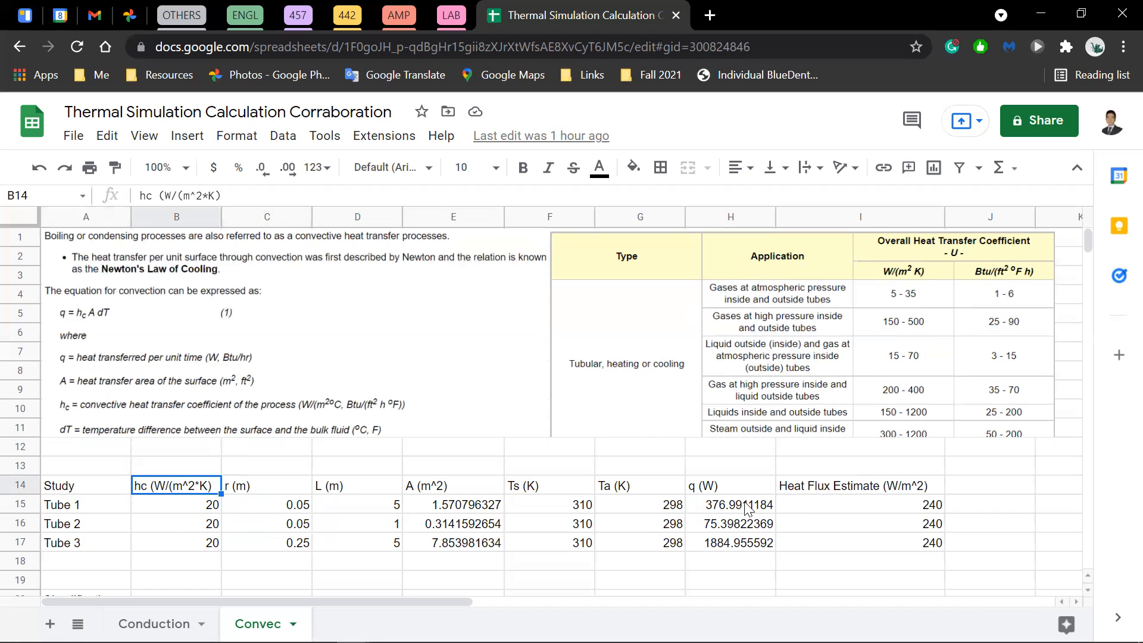
click(801, 500)
click(815, 528)
click(799, 489)
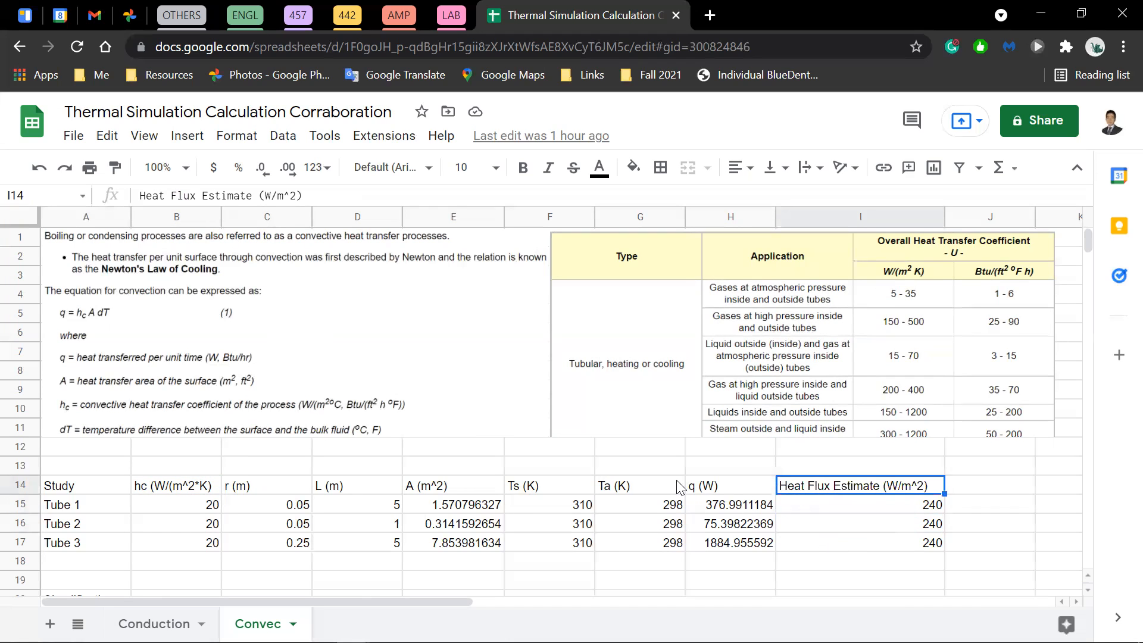
click(703, 490)
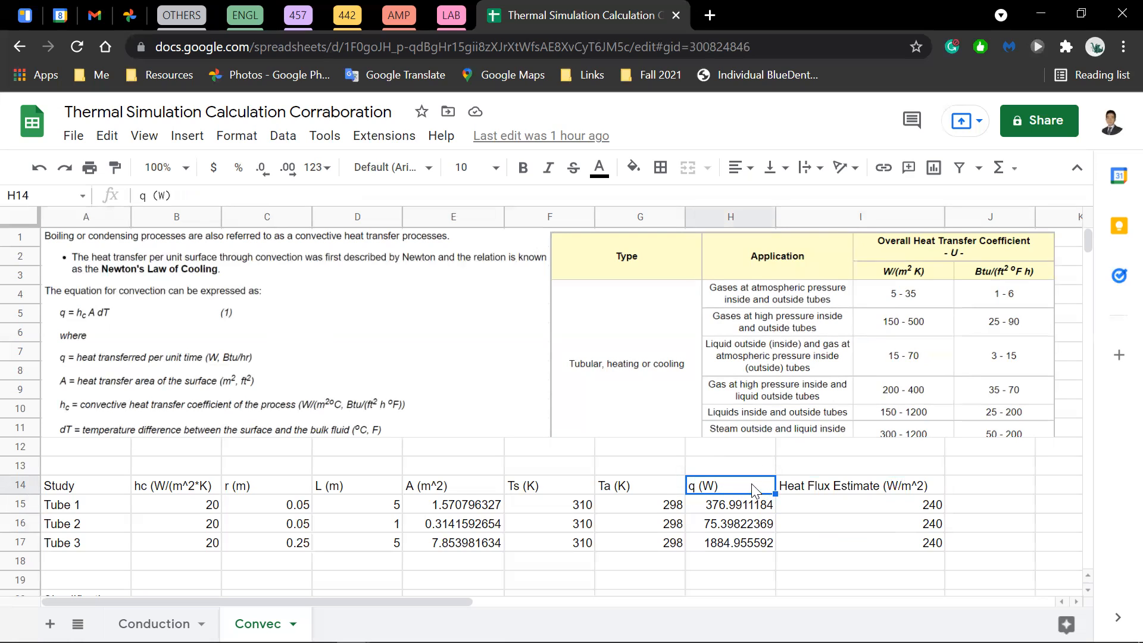
click(836, 488)
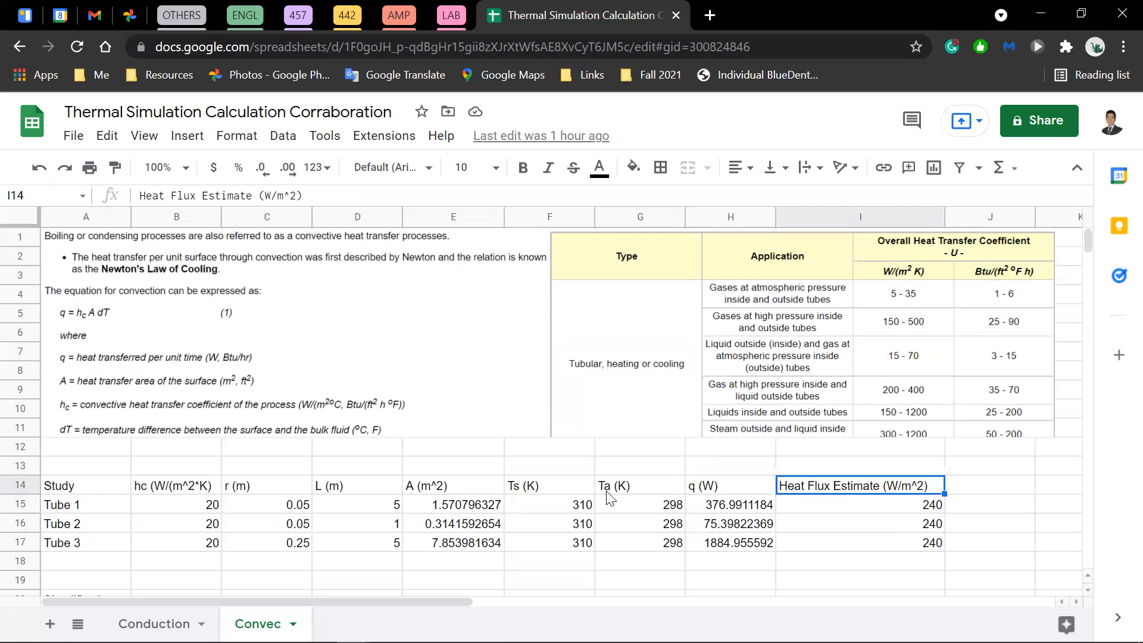
mouse_move(466, 483)
mouse_down()
mouse_move(484, 541)
mouse_move(454, 480)
mouse_up()
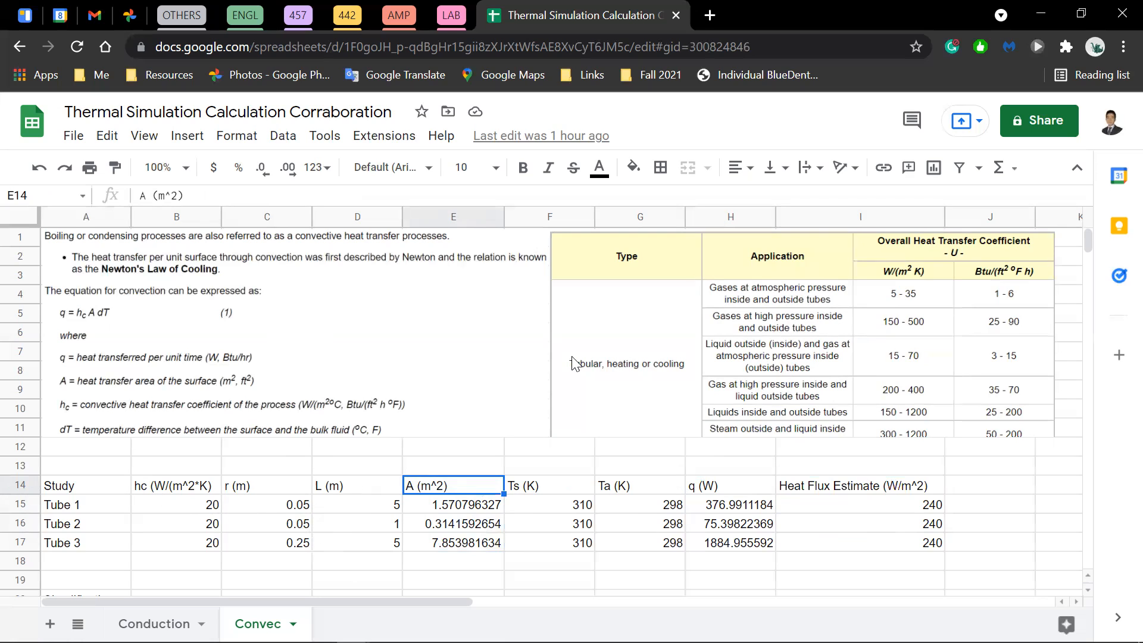
- Check Tube 1's hc cell and the Ta values of the three tubes, and look over the rows beneath the table
click(172, 504)
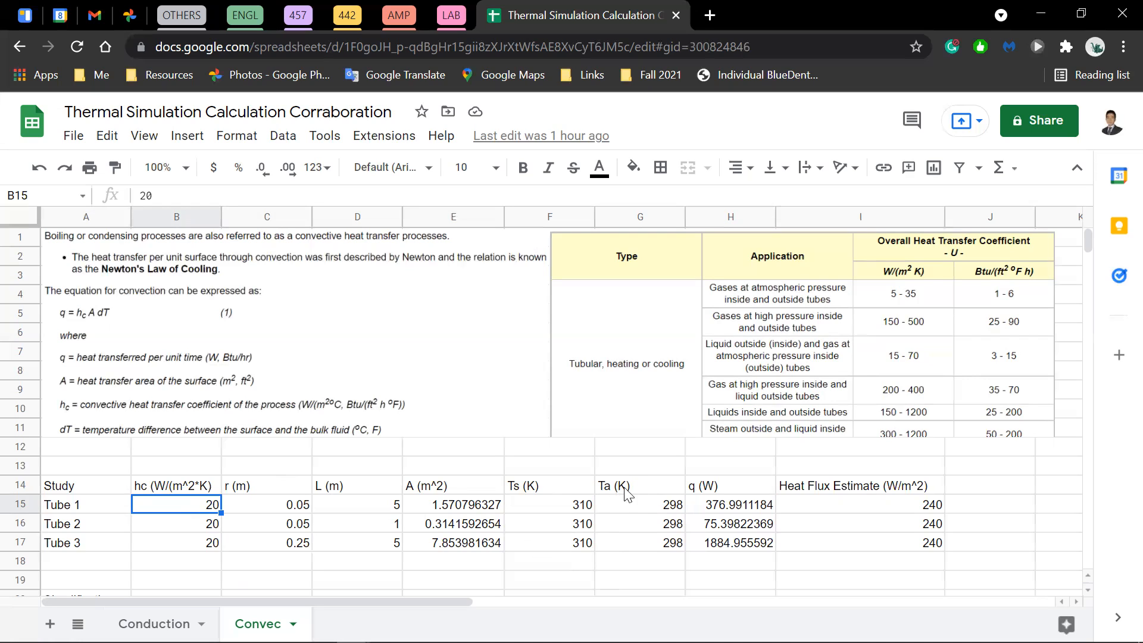
drag(631, 488, 632, 538)
click(632, 538)
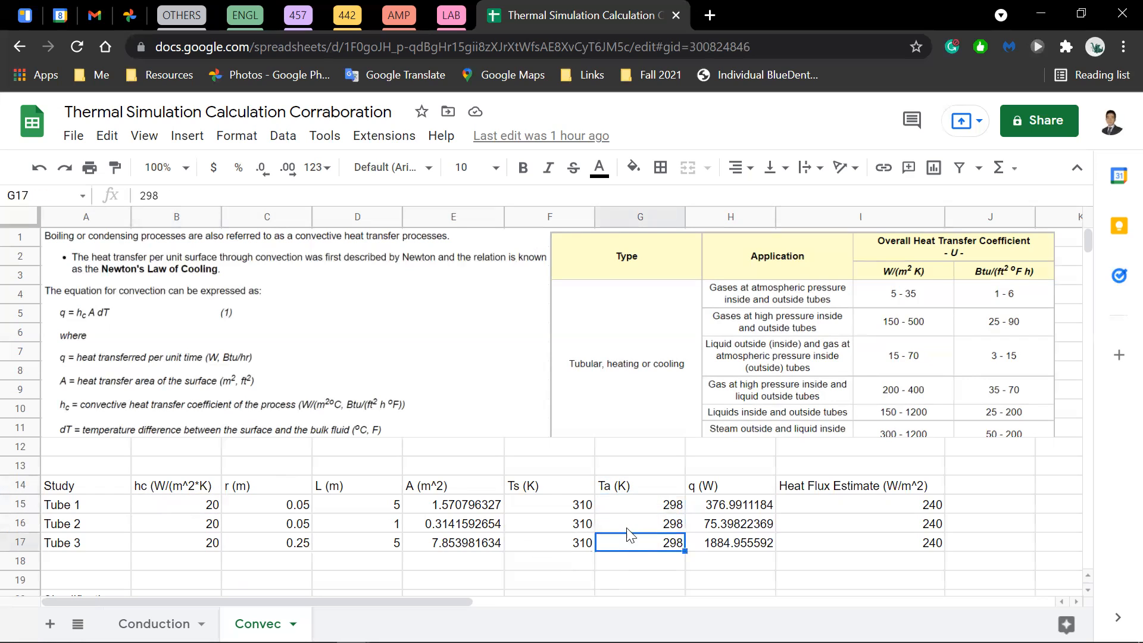
drag(634, 487, 633, 542)
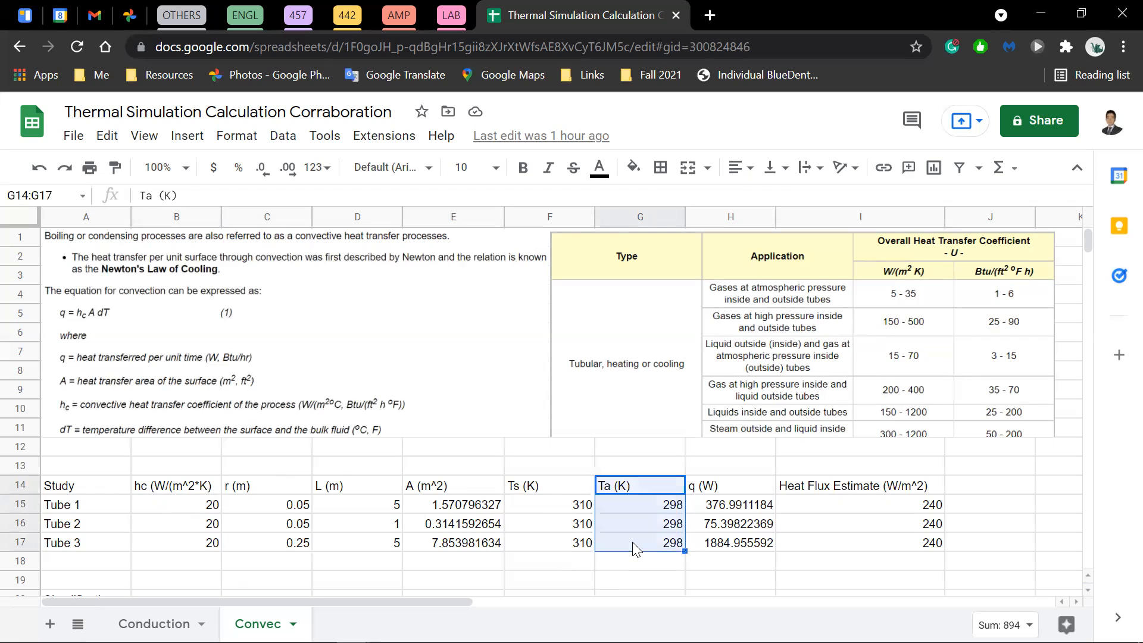
click(631, 542)
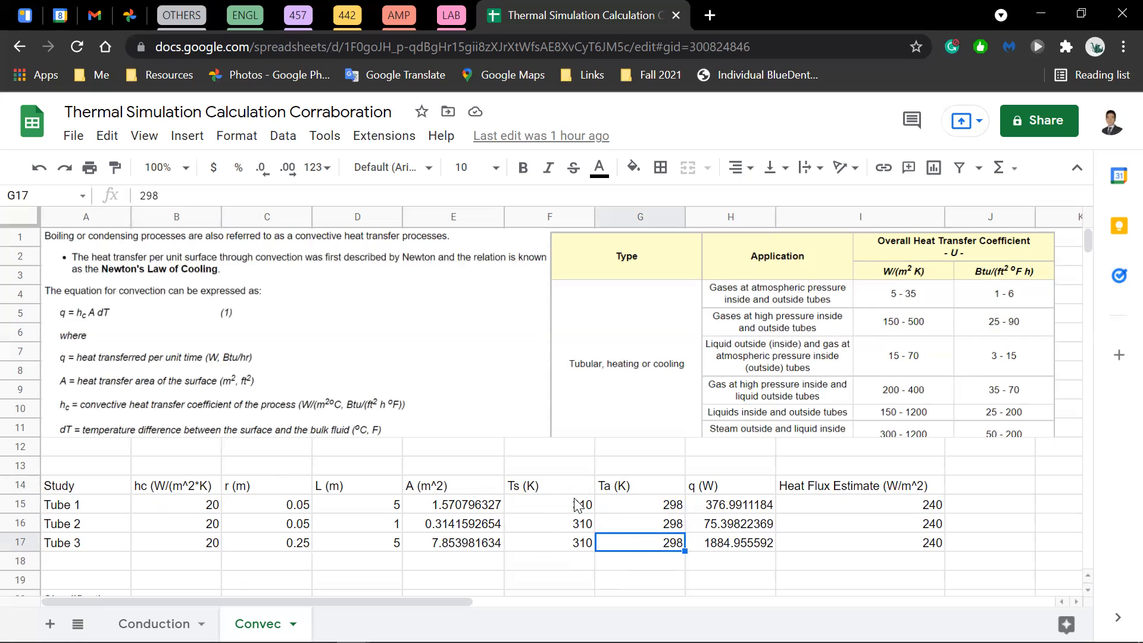
click(647, 510)
mouse_move(645, 511)
mouse_down()
mouse_move(648, 540)
mouse_move(658, 492)
mouse_up()
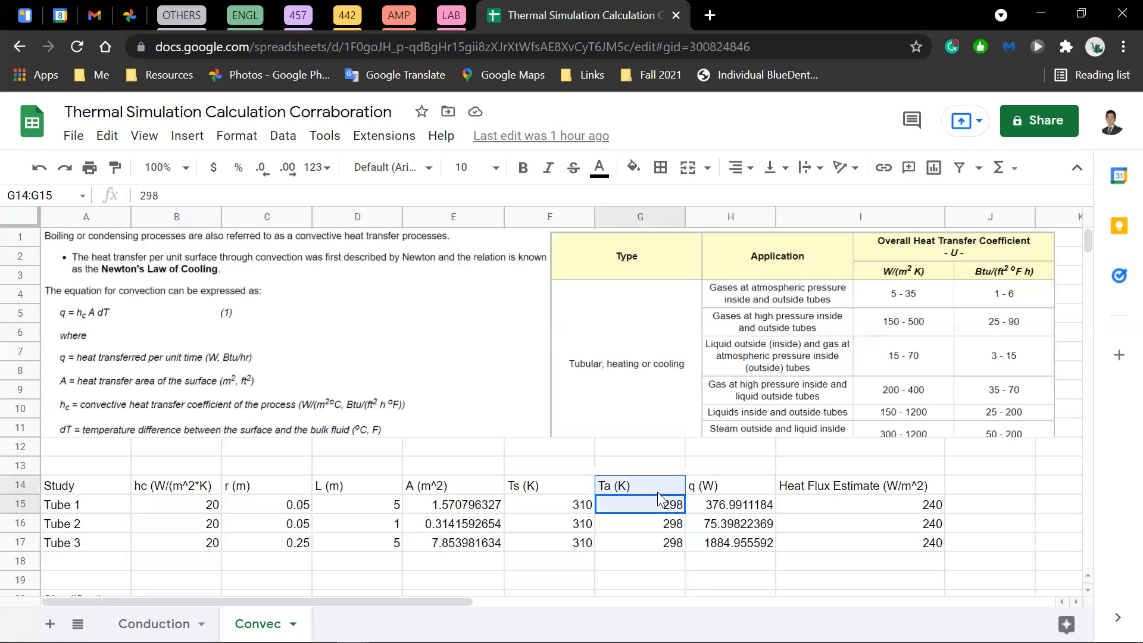
click(613, 468)
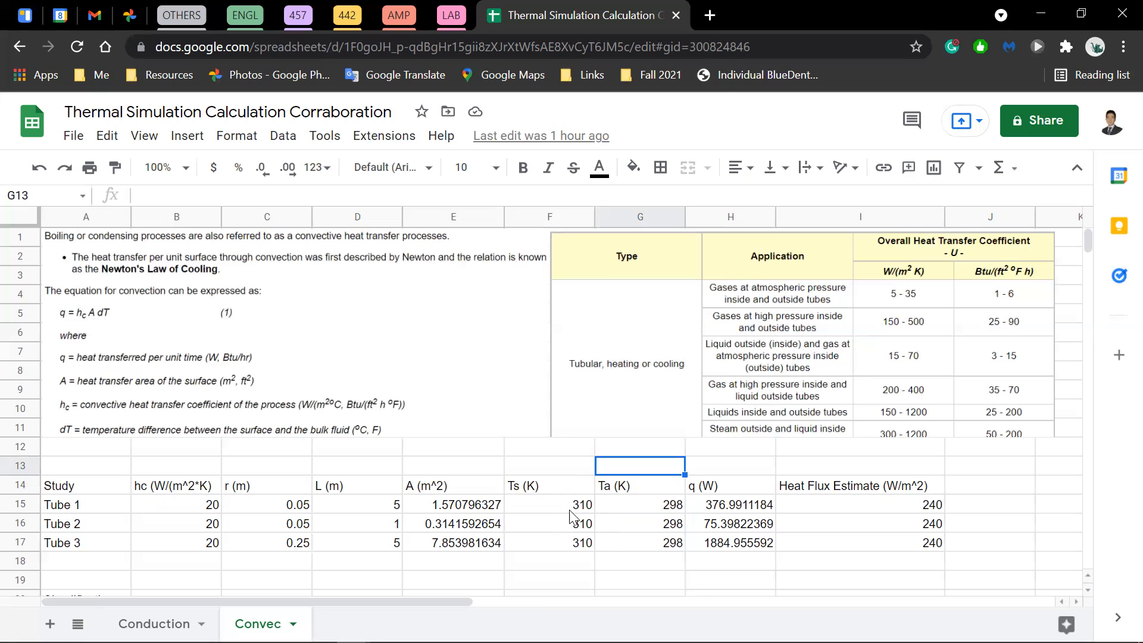
click(612, 507)
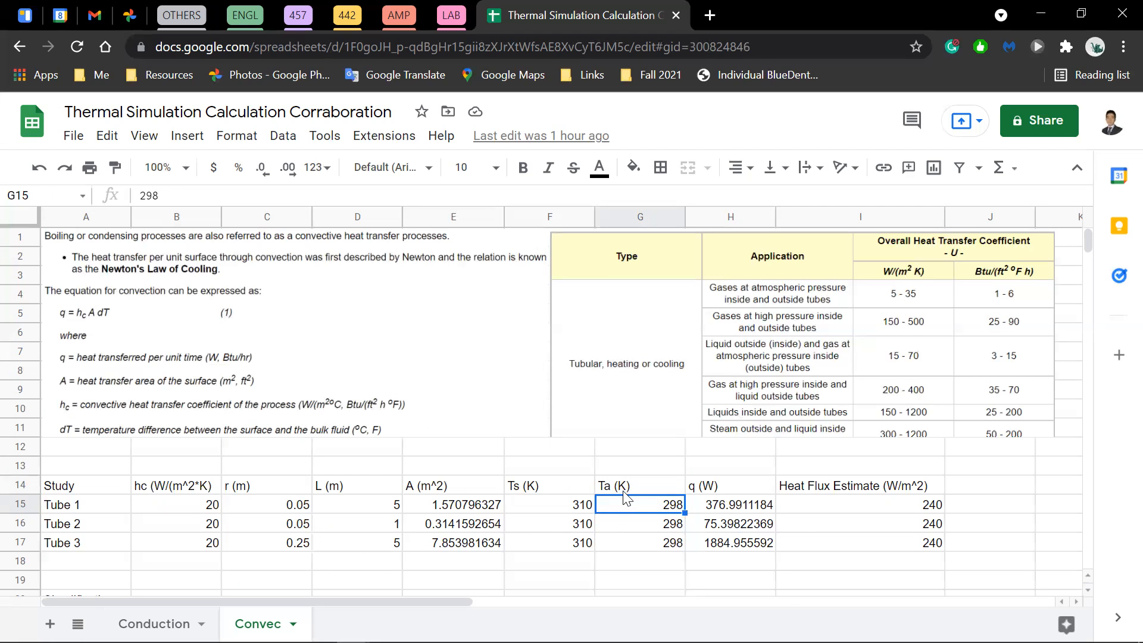
scroll(649, 518, down, 2)
scroll(644, 523, up, 2)
- Set Tube 3's radius r to 0.025 m in the tube table
click(692, 492)
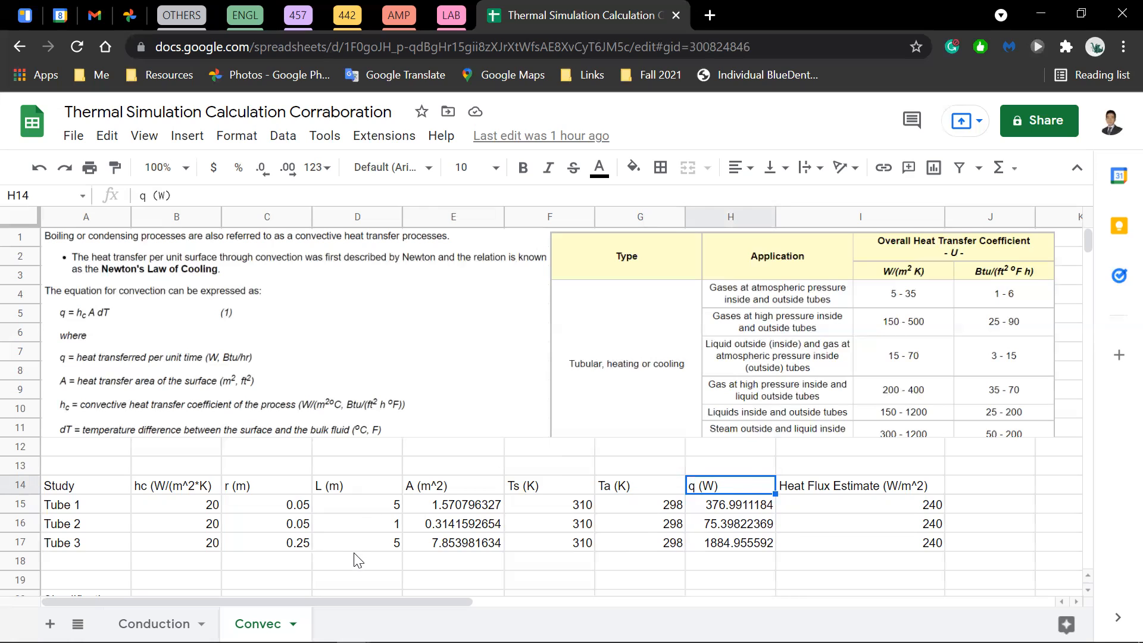
drag(277, 551, 301, 543)
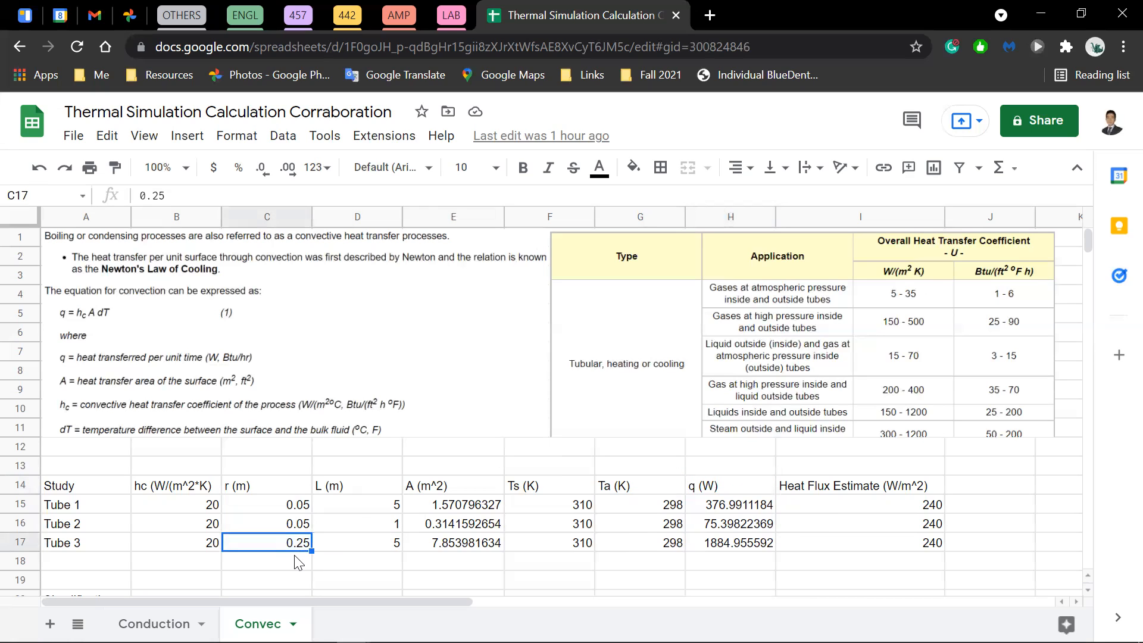
double_click(301, 543)
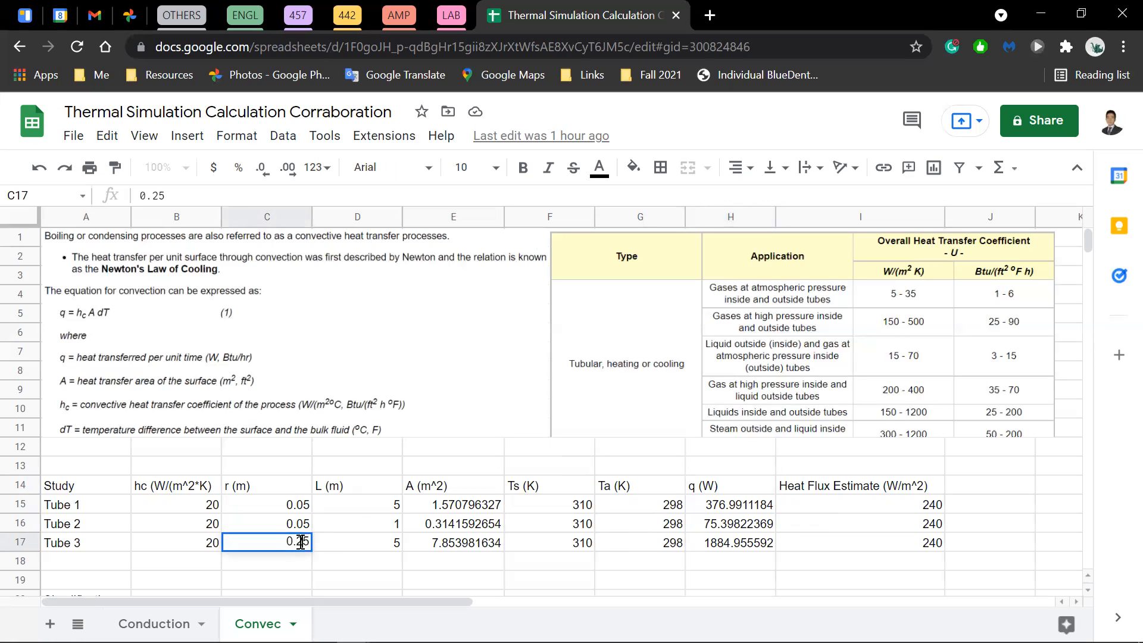
text(0)
click(332, 570)
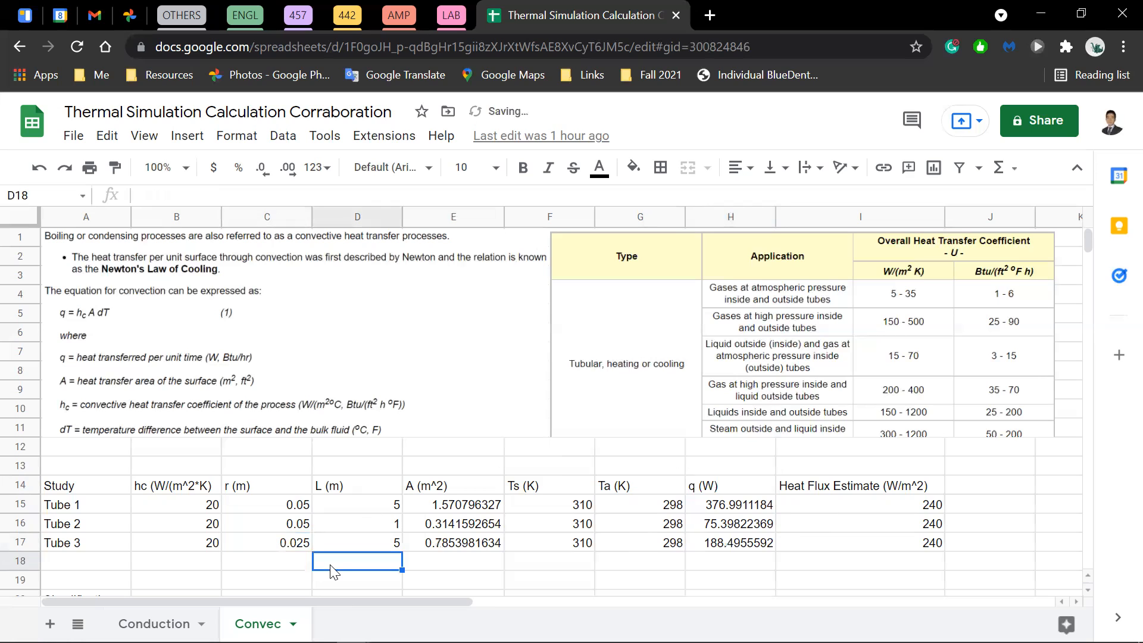
- Check Tube 3's q formula, radius, area formula and Ts value
click(753, 544)
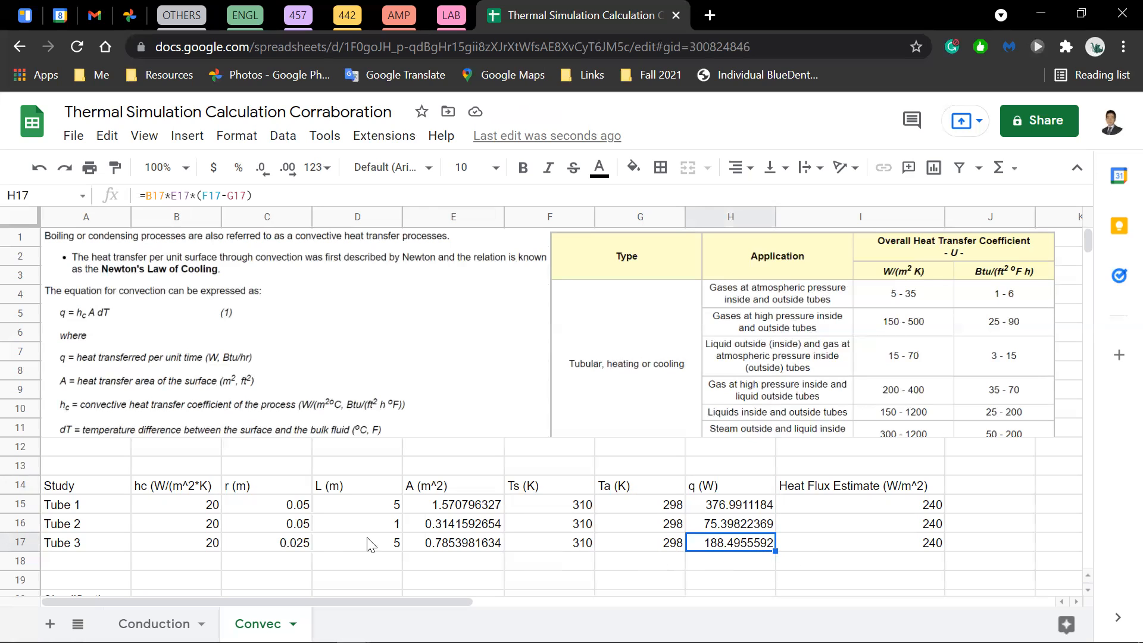
click(288, 545)
click(496, 550)
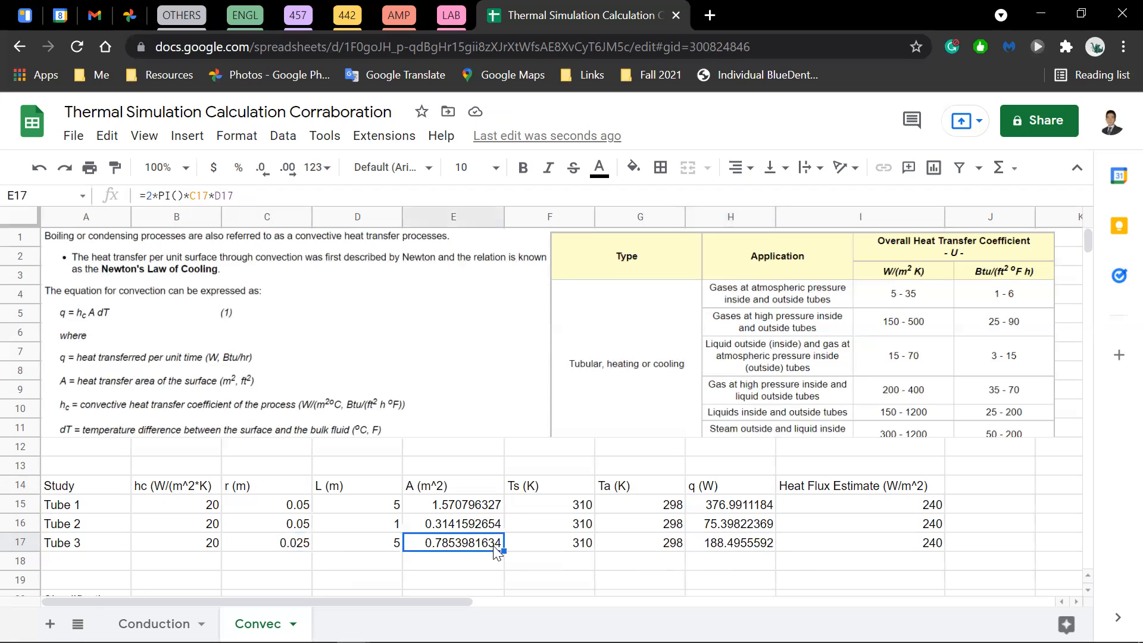
click(539, 553)
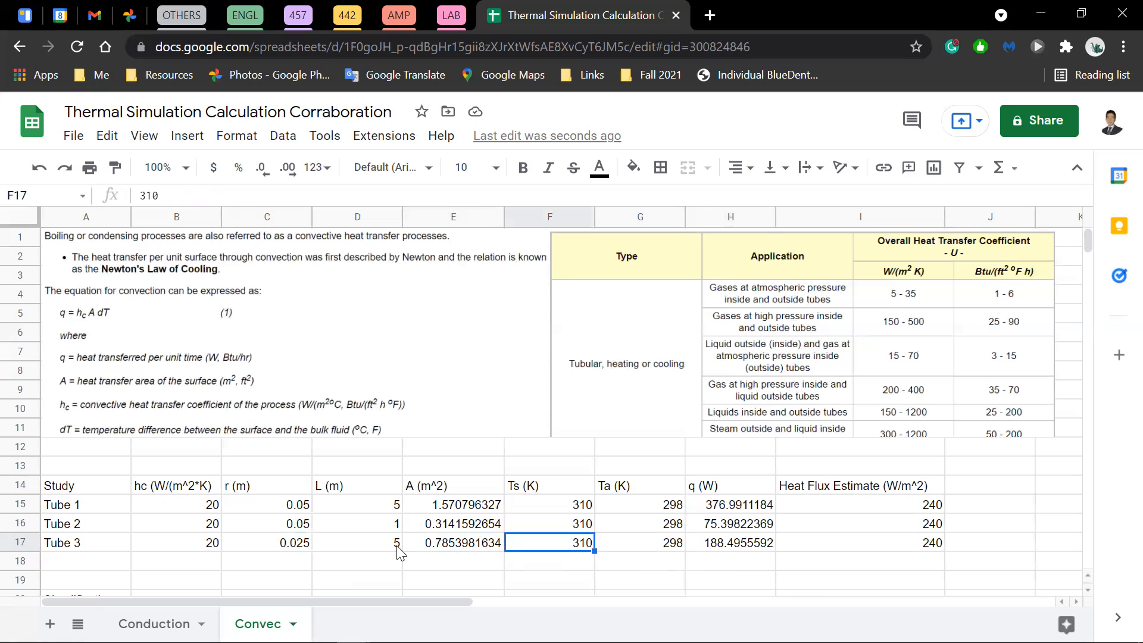
- Set Tube 3's radius back to 0.25 m to compare its effect on A and q
click(293, 551)
double_click(293, 550)
click(297, 547)
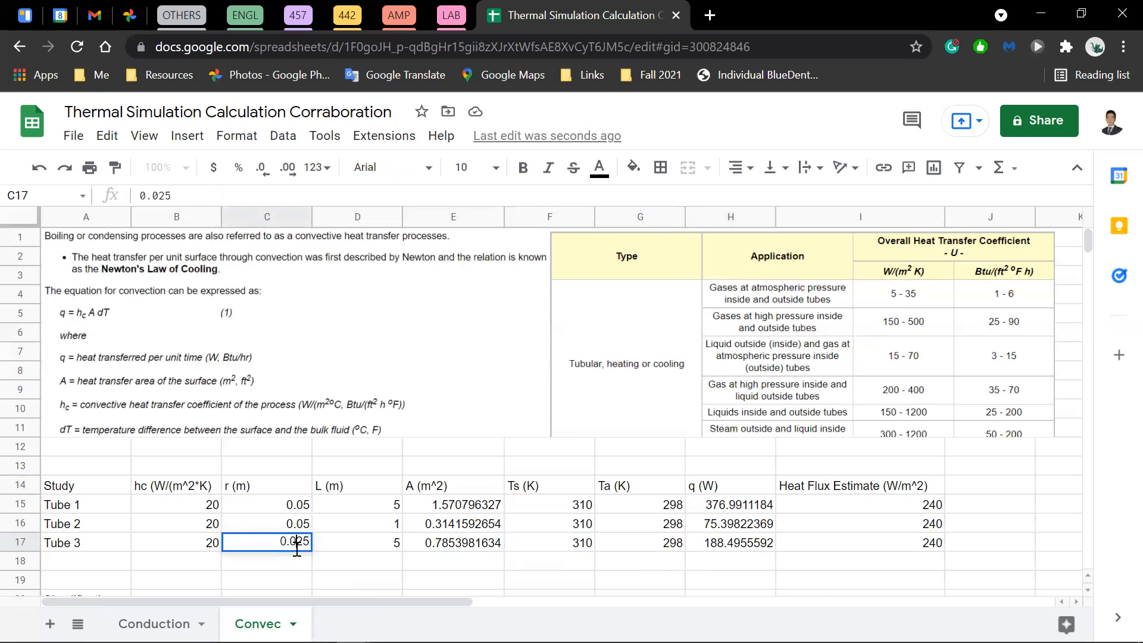
key(BackSpace)
click(355, 579)
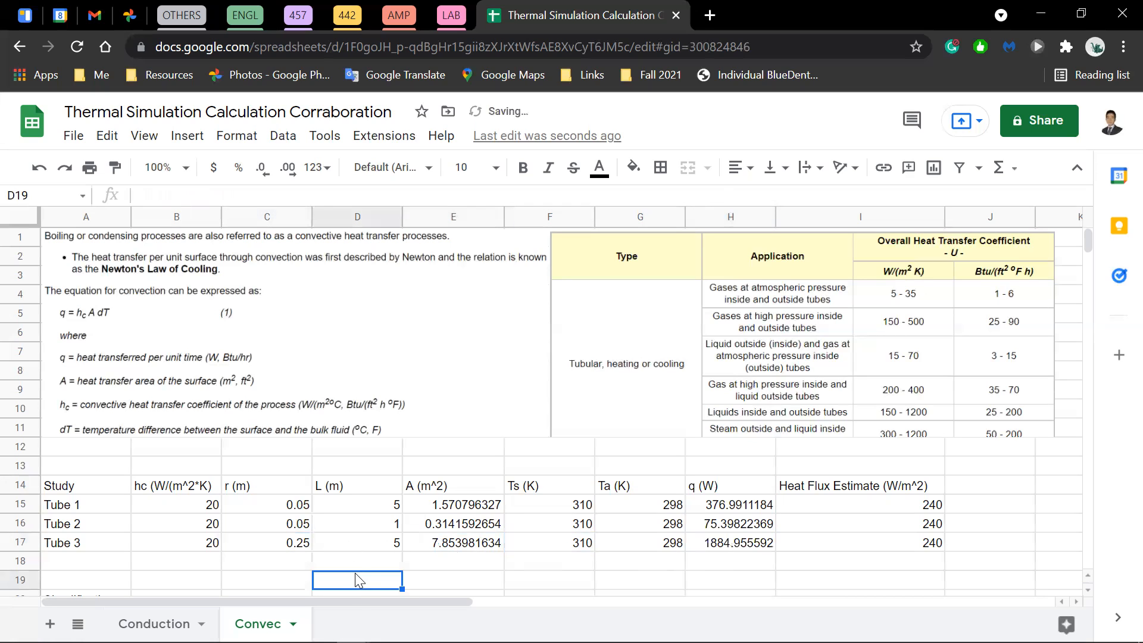
- Change Tube 3's radius r to 0.025 m again
click(296, 541)
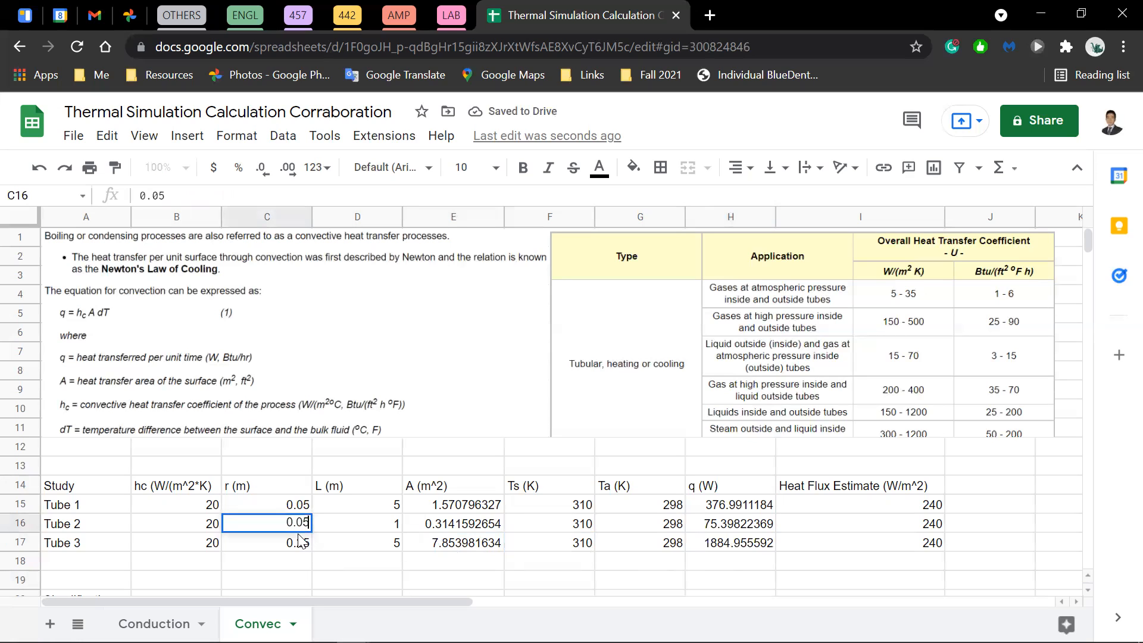
double_click(298, 543)
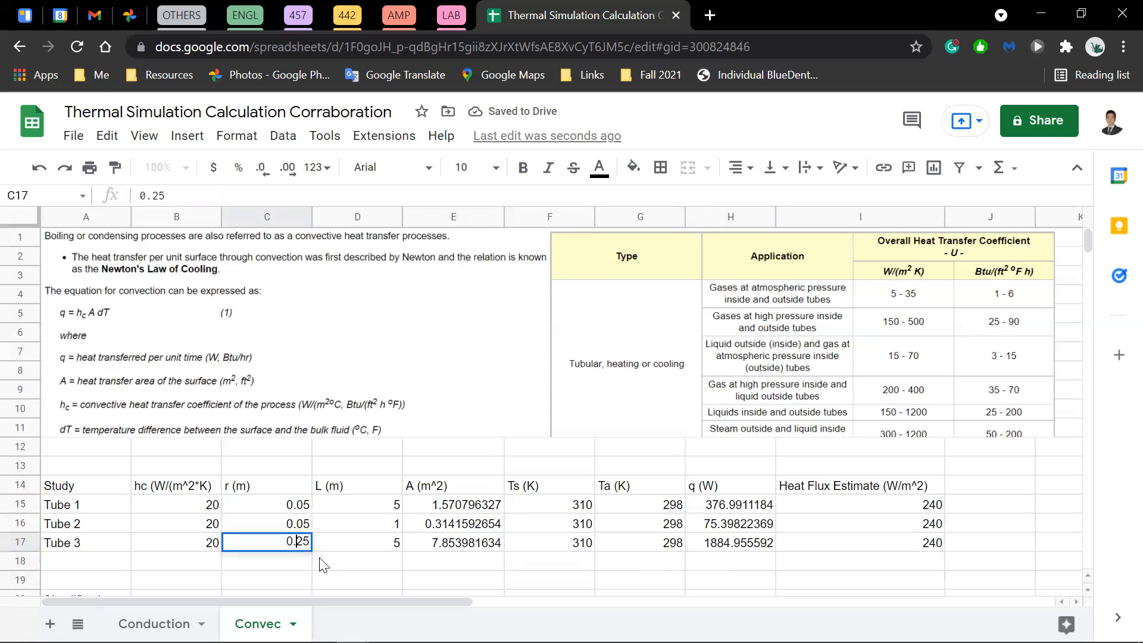
text(0)
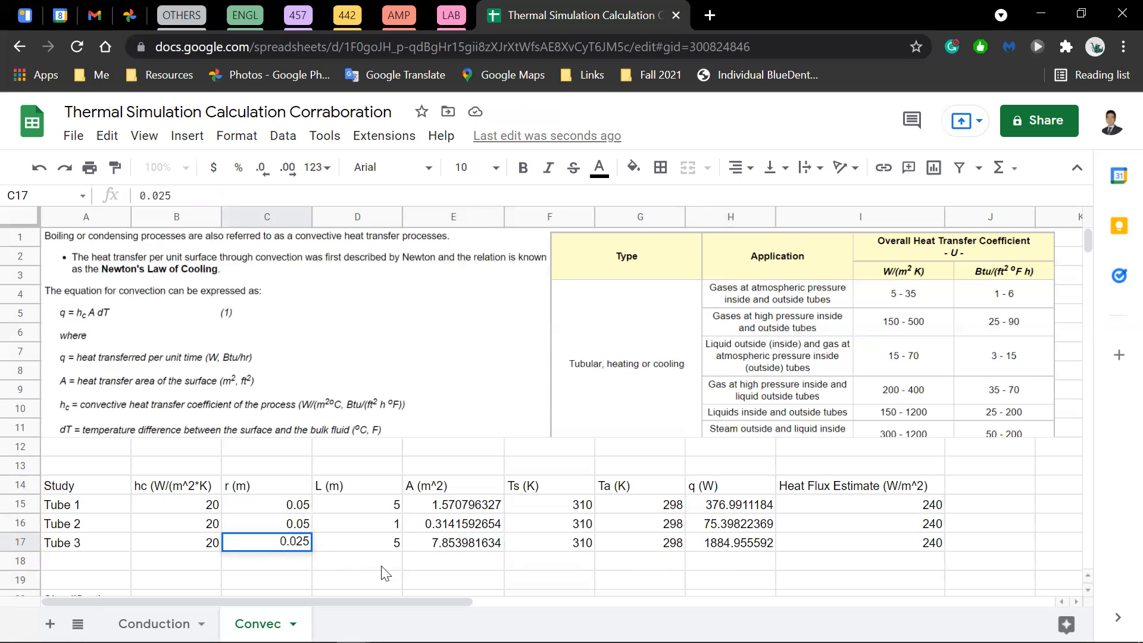
click(403, 569)
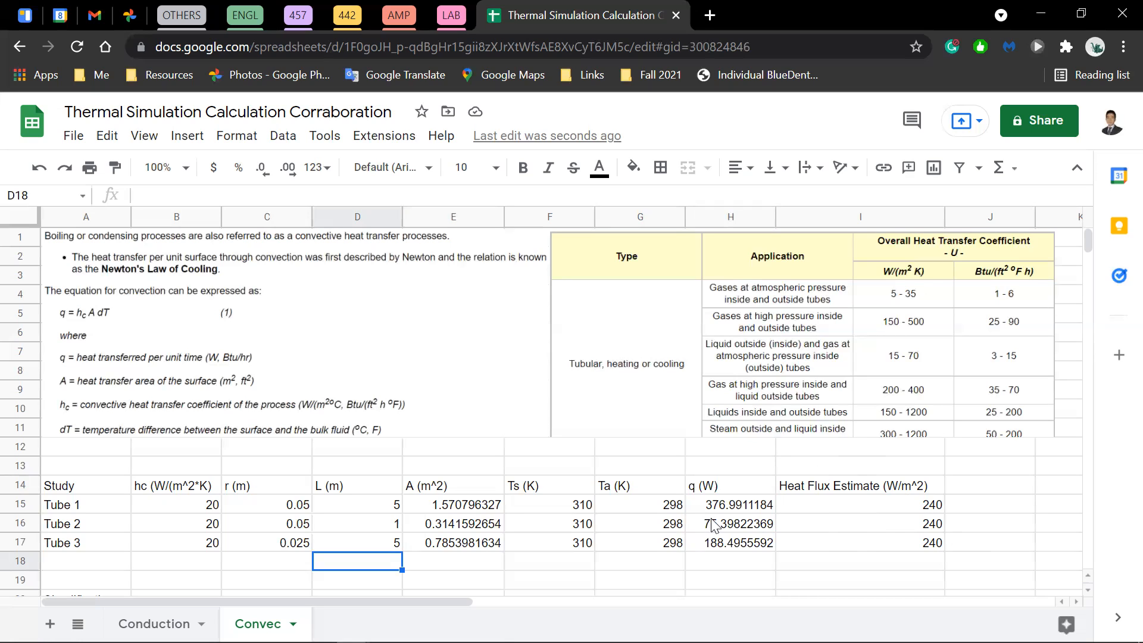
- Compare the tube table with the Simplifications listed beneath it
mouse_move(524, 641)
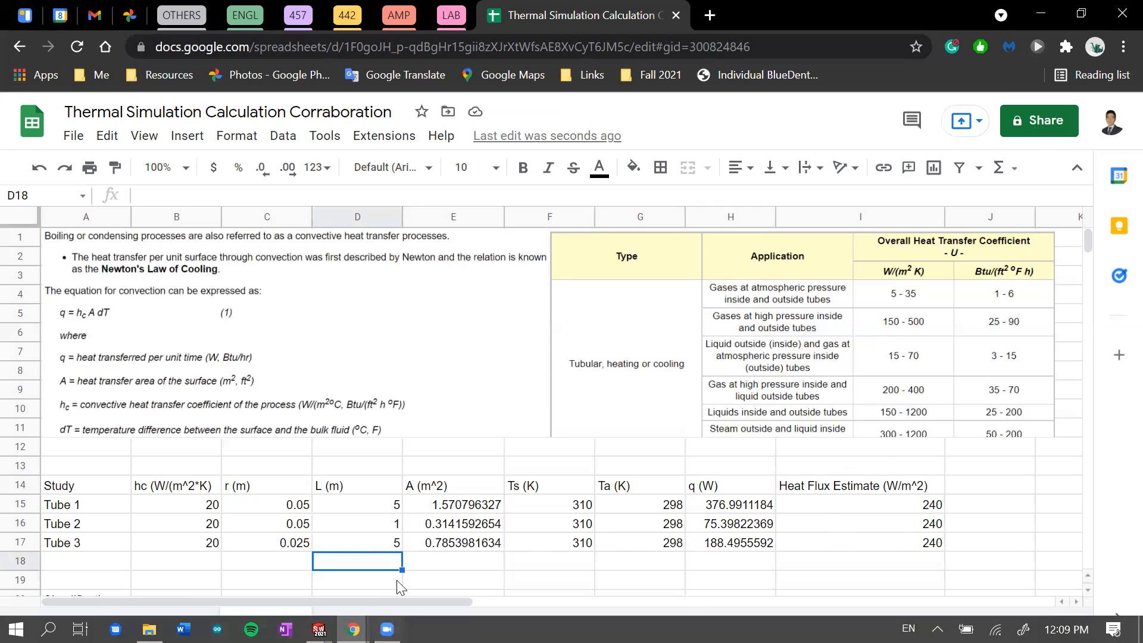
scroll(359, 524, down, 2)
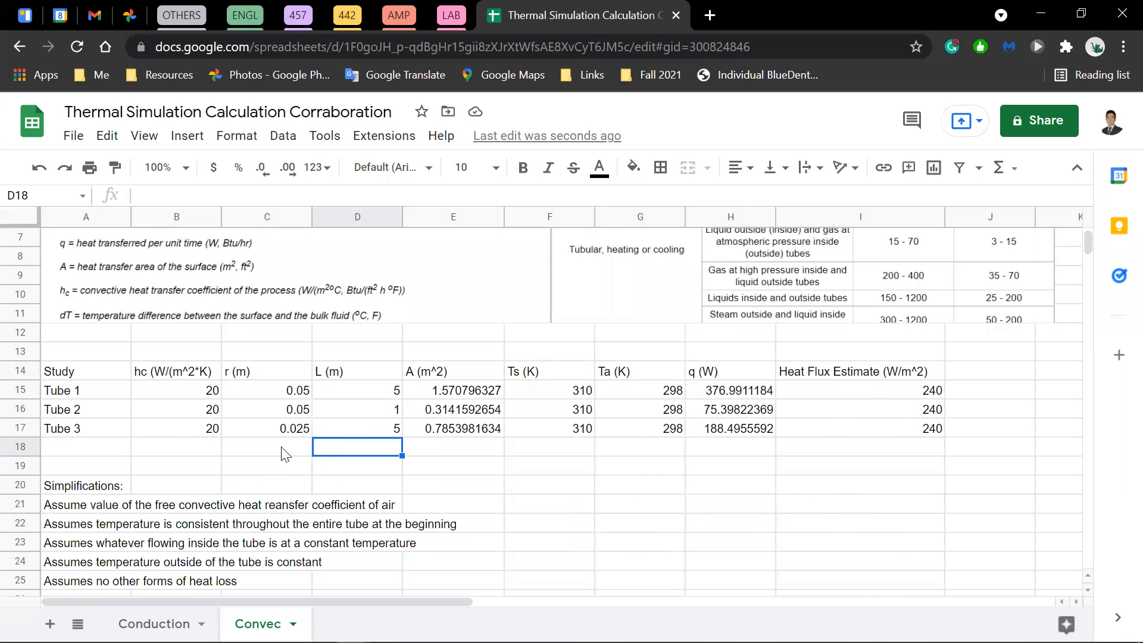
scroll(326, 438, up, 2)
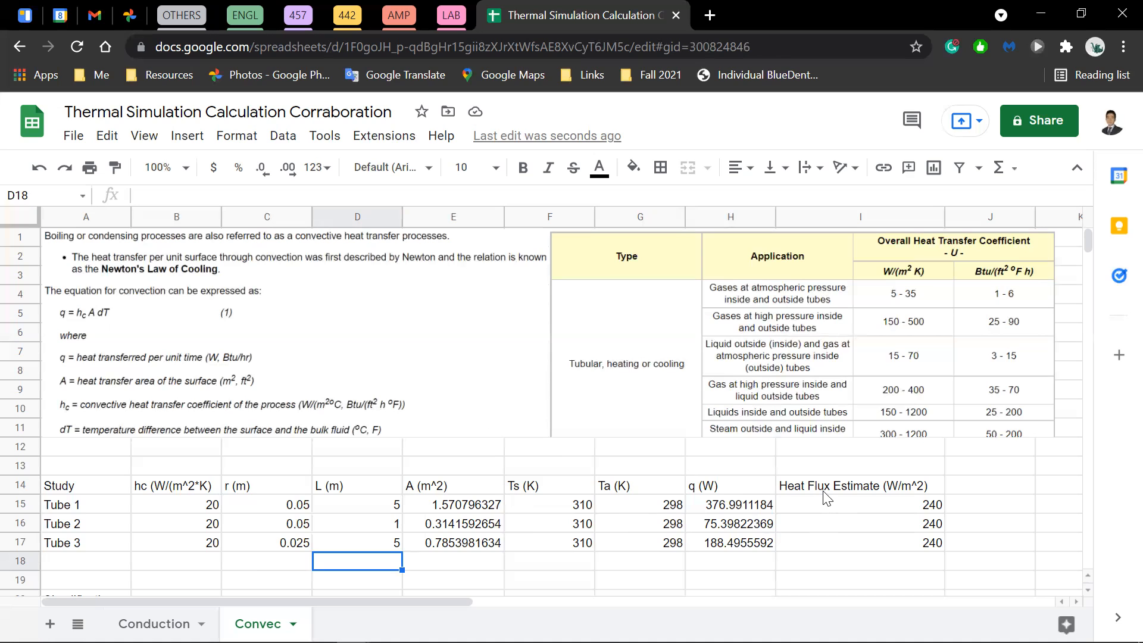
scroll(735, 494, down, 2)
scroll(732, 488, up, 2)
- Check the Ts and Ta columns of the three tubes and Tube 1's Heat Flux Estimate formula
drag(555, 492, 557, 539)
drag(641, 493, 643, 544)
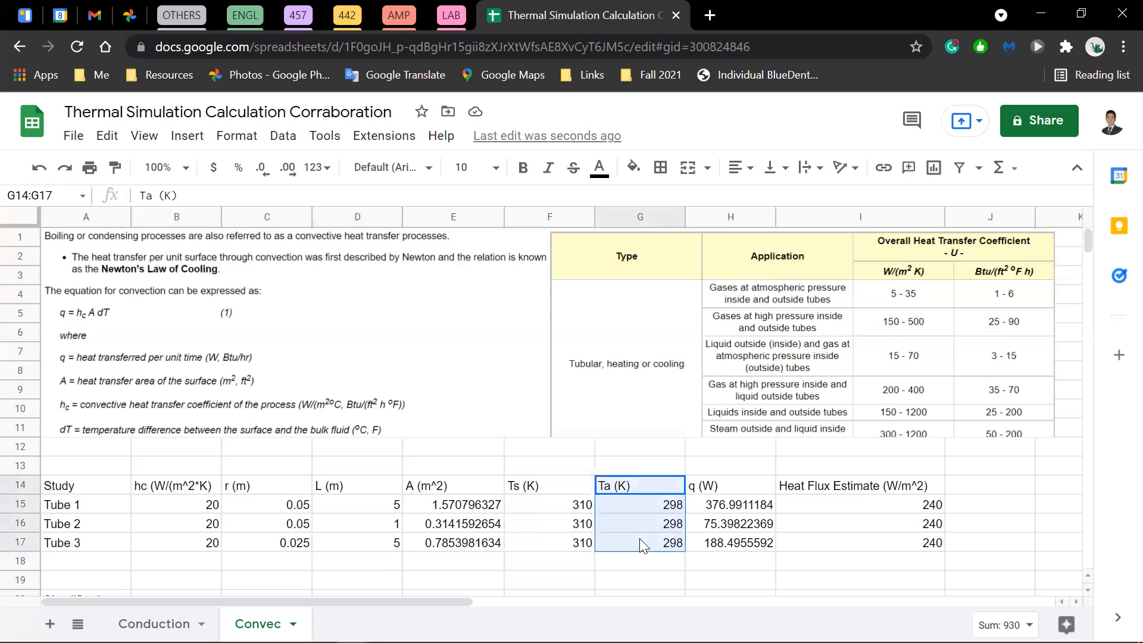
click(855, 487)
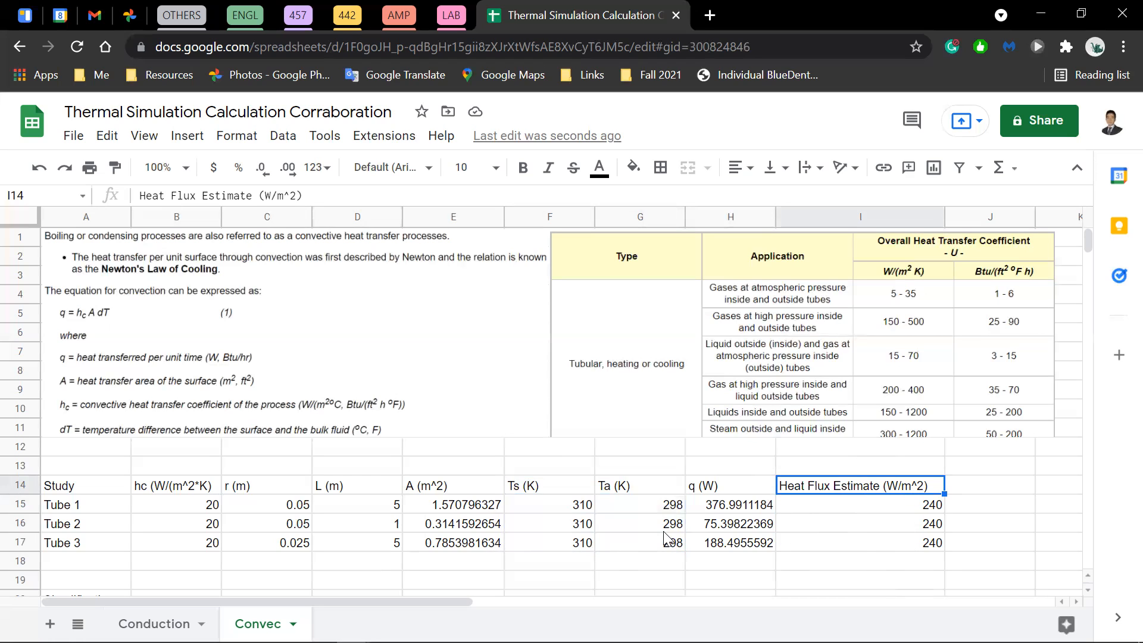
click(869, 509)
scroll(465, 542, down, 2)
scroll(826, 435, up, 2)
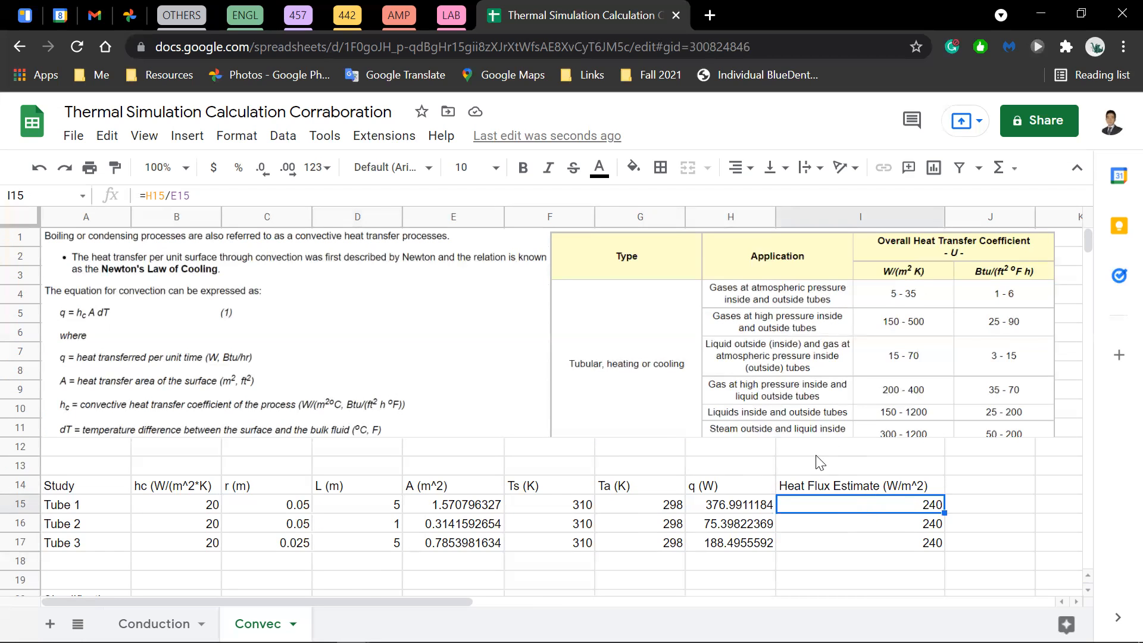
- Review the Simplifications list and the Source(s) links below the tube table, and return to the top of the sheet
scroll(572, 476, down, 4)
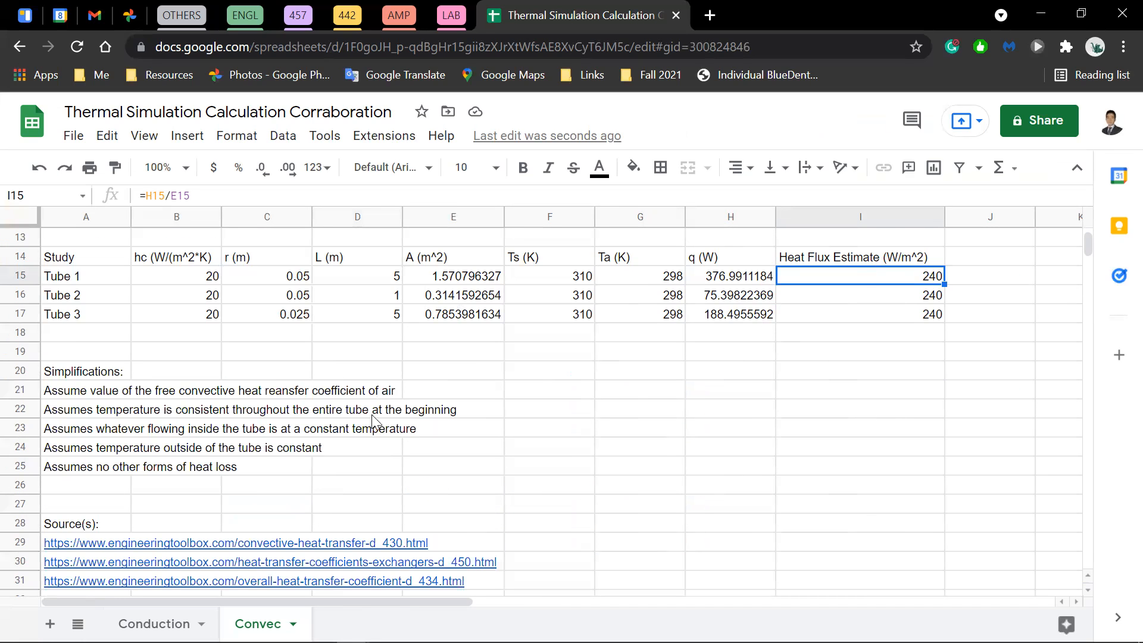
drag(65, 372, 417, 465)
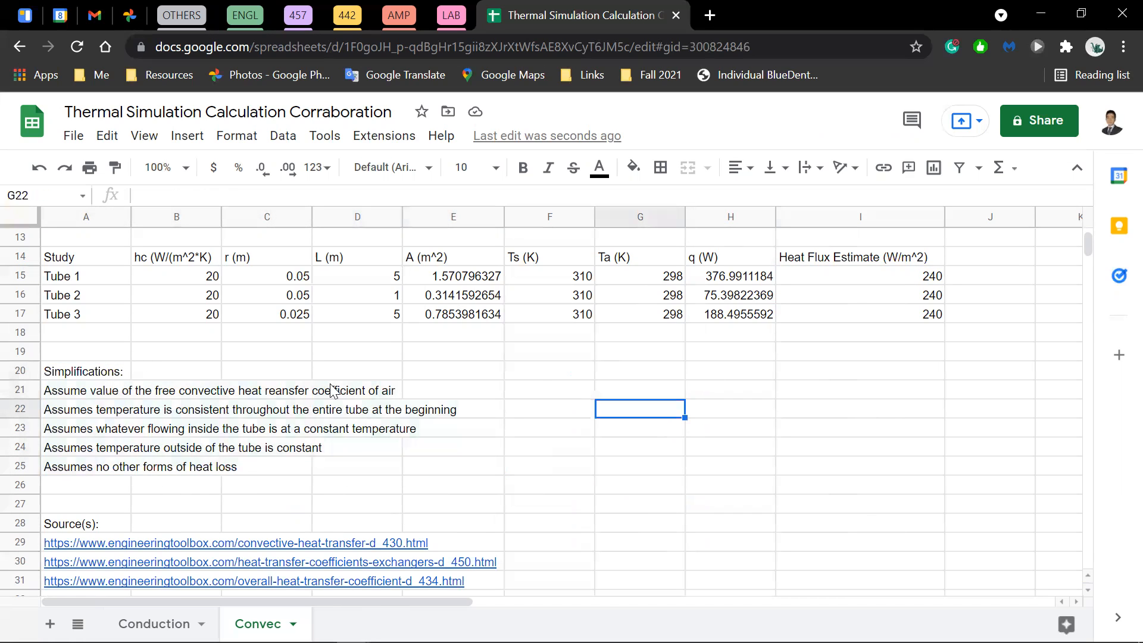
scroll(134, 402, down, 2)
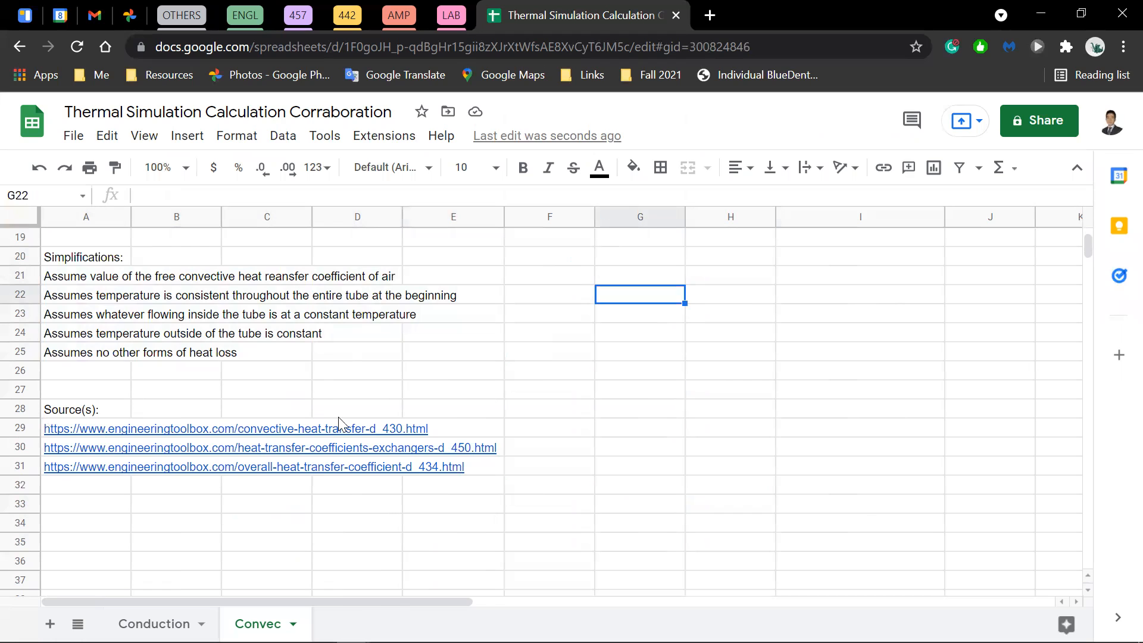
scroll(500, 451, up, 2)
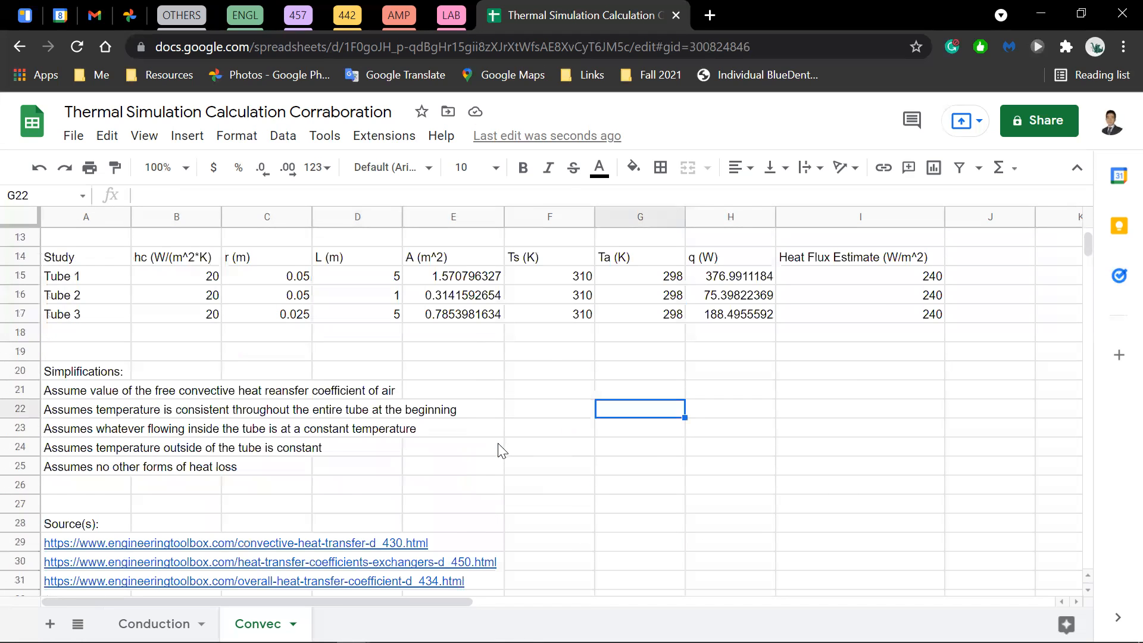
scroll(448, 540, down, 2)
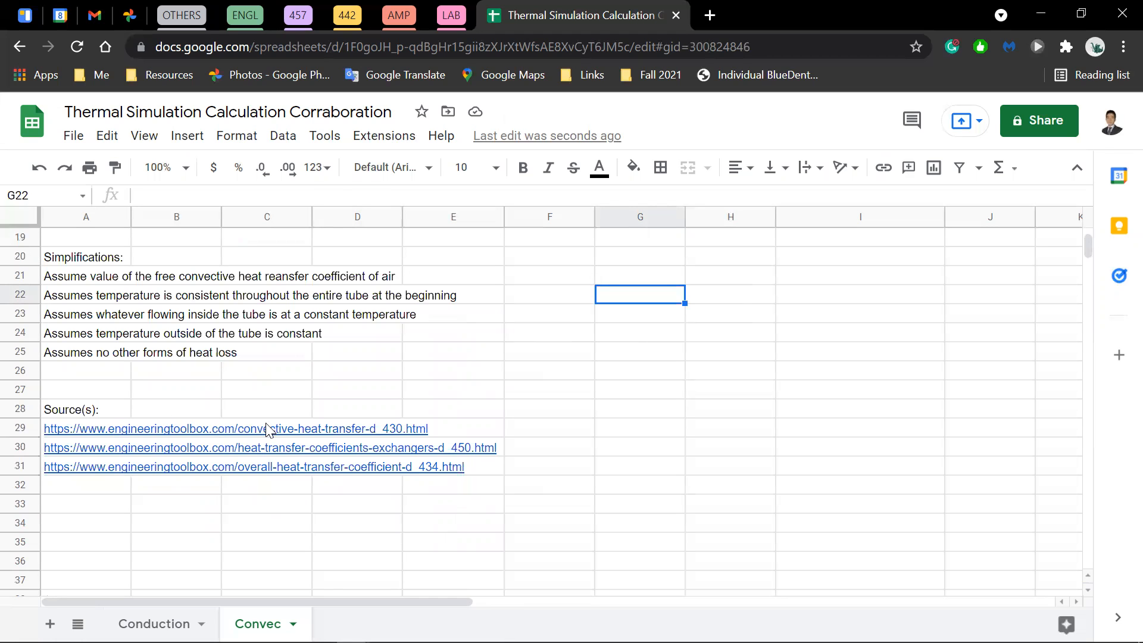
scroll(476, 452, up, 6)
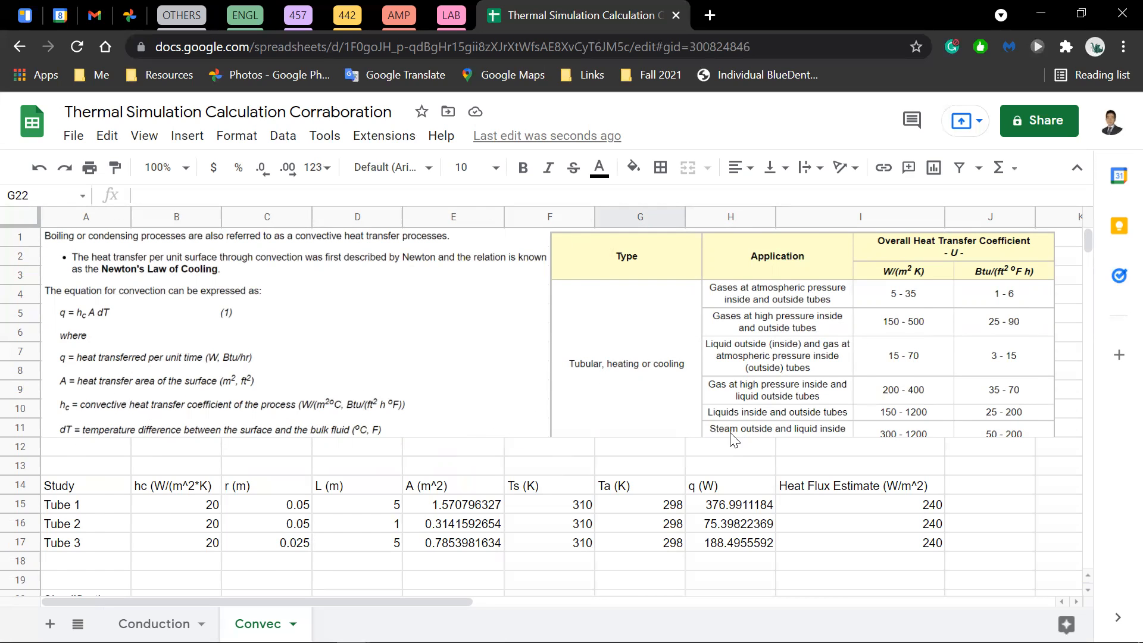
- Review the simplifications and source links listed below the convection table
scroll(733, 440, down, 2)
scroll(287, 503, down, 4)
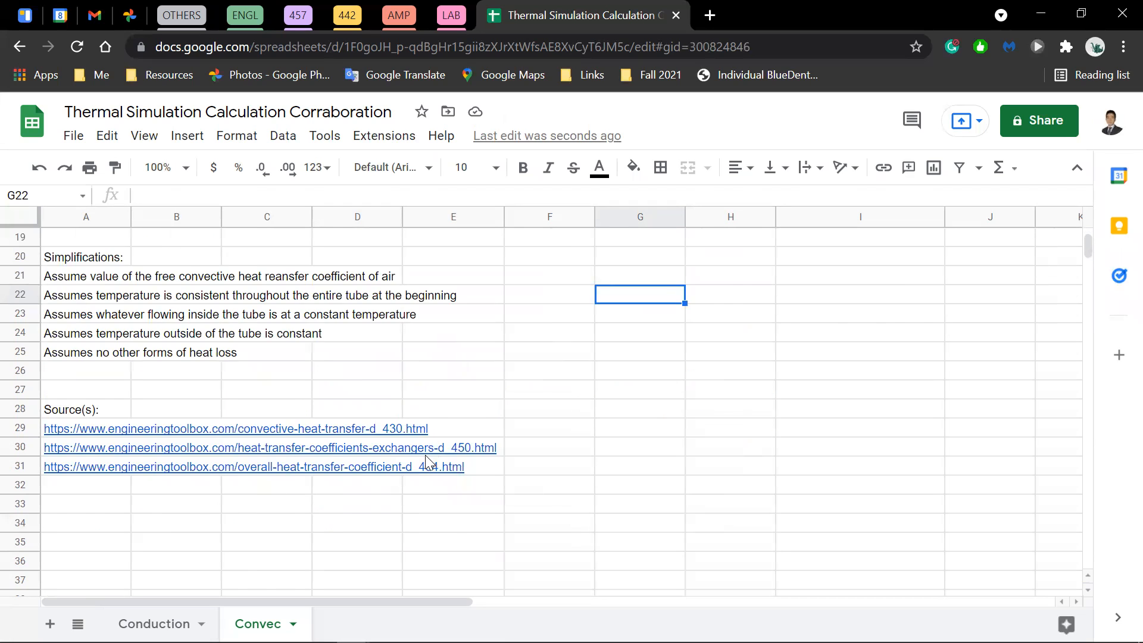
scroll(424, 520, up, 2)
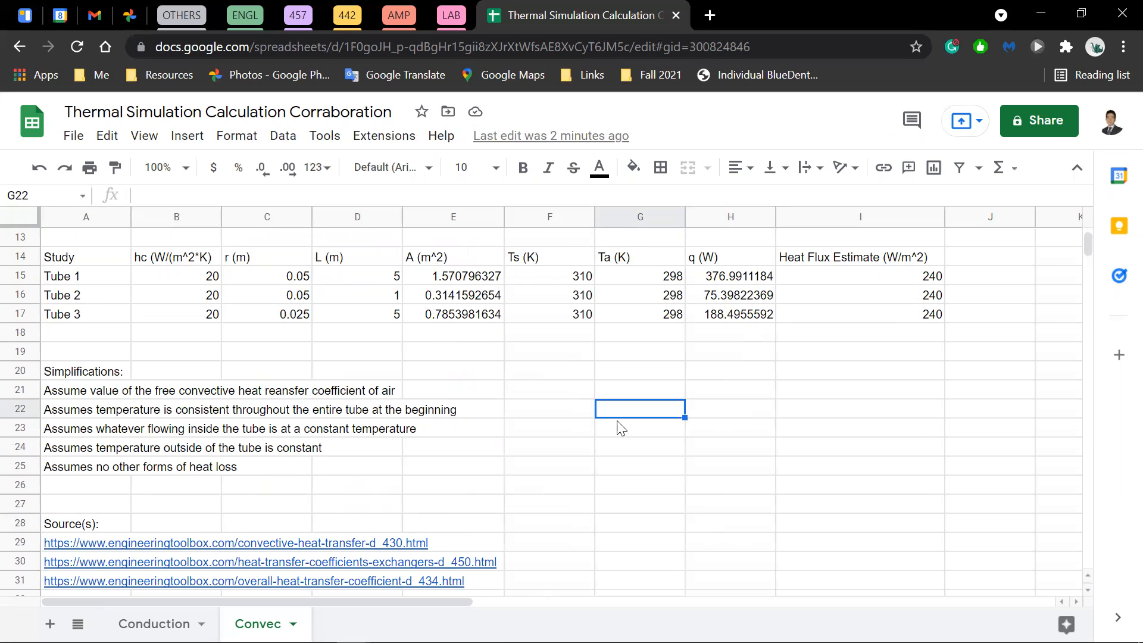
scroll(619, 427, up, 4)
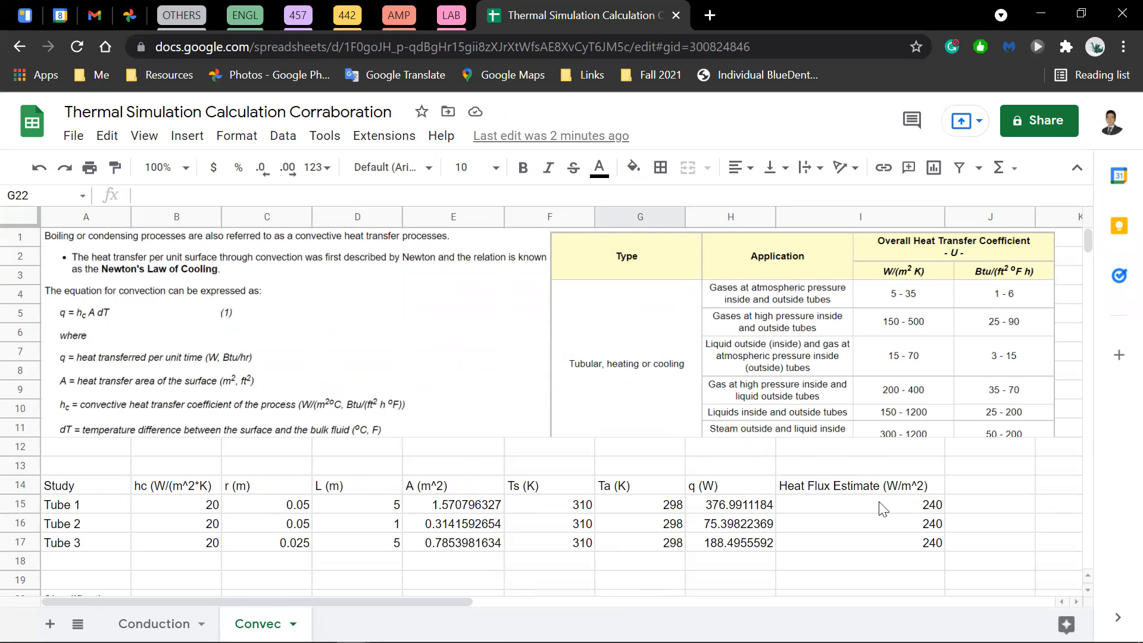
- Inspect the Heat Flux Estimate formulas for Tube 1, Tube 2 and Tube 3
drag(883, 510, 881, 486)
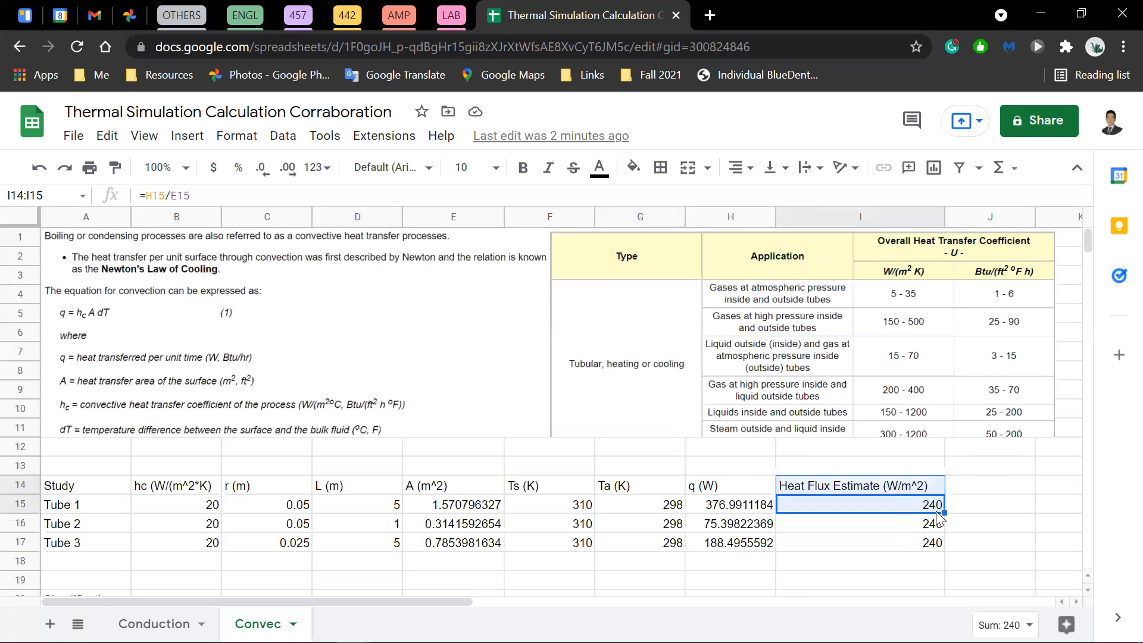
click(886, 507)
click(845, 523)
click(836, 538)
click(816, 526)
click(814, 546)
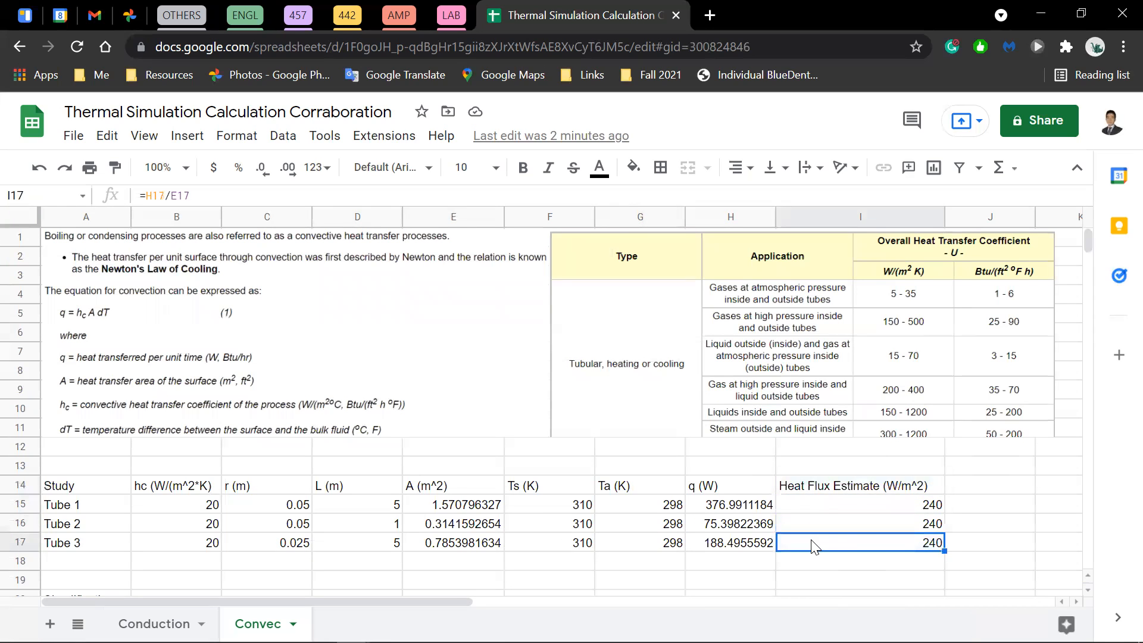
- Examine the heat flux, Ta, Ts and hc columns of the three tube studies
mouse_move(803, 485)
mouse_down()
mouse_move(800, 502)
mouse_move(817, 486)
mouse_up()
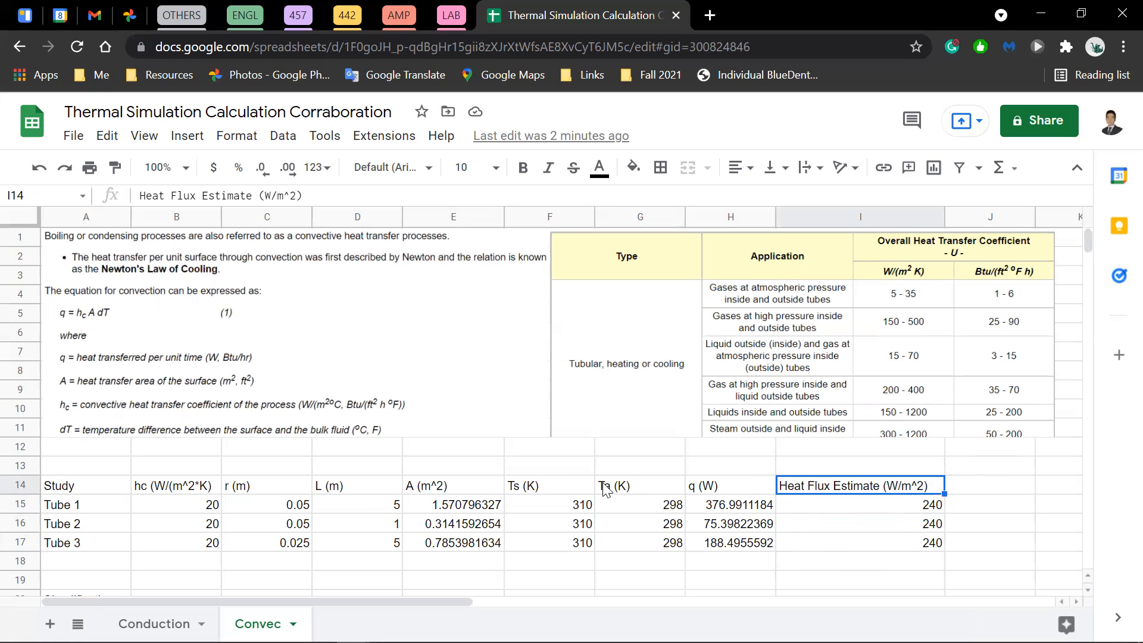
click(536, 491)
click(640, 487)
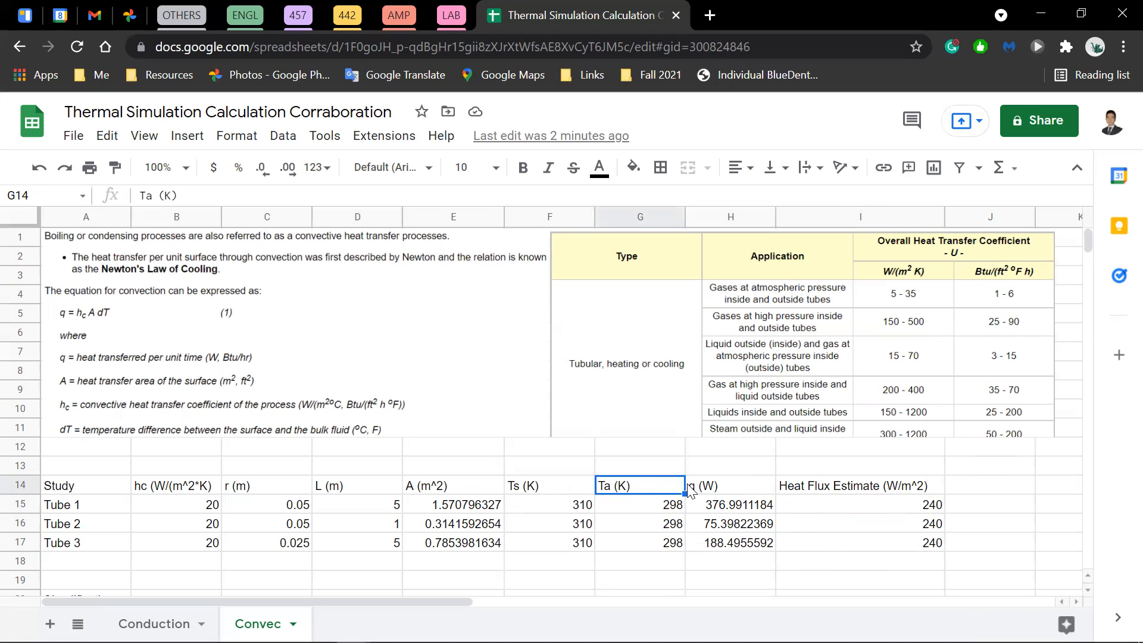
drag(840, 483, 831, 561)
drag(607, 469, 632, 540)
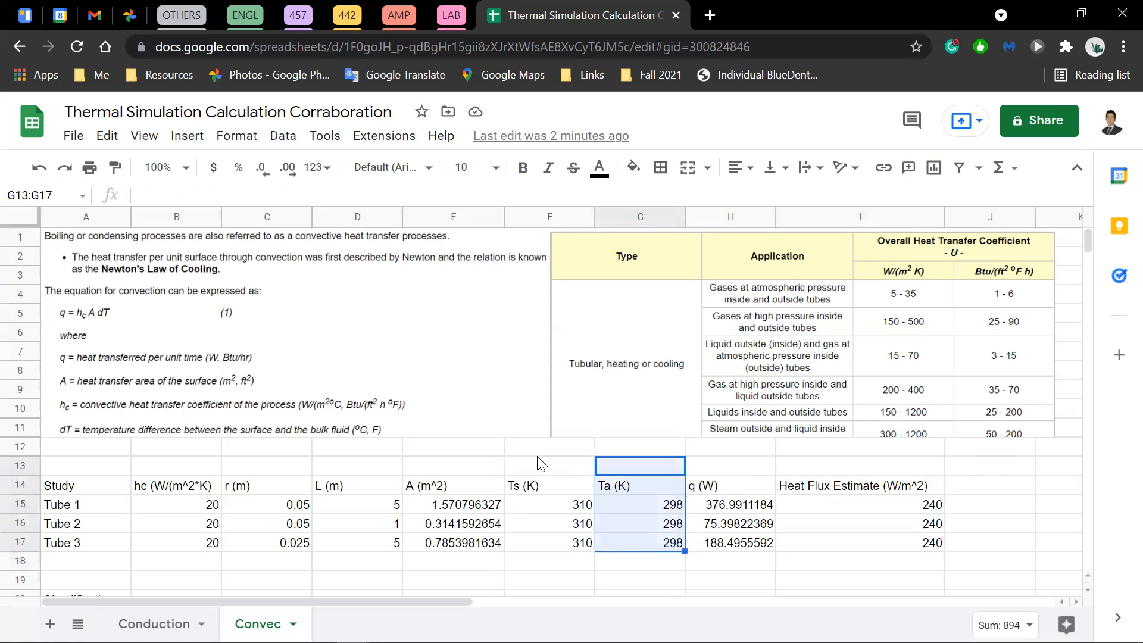
drag(537, 449, 538, 579)
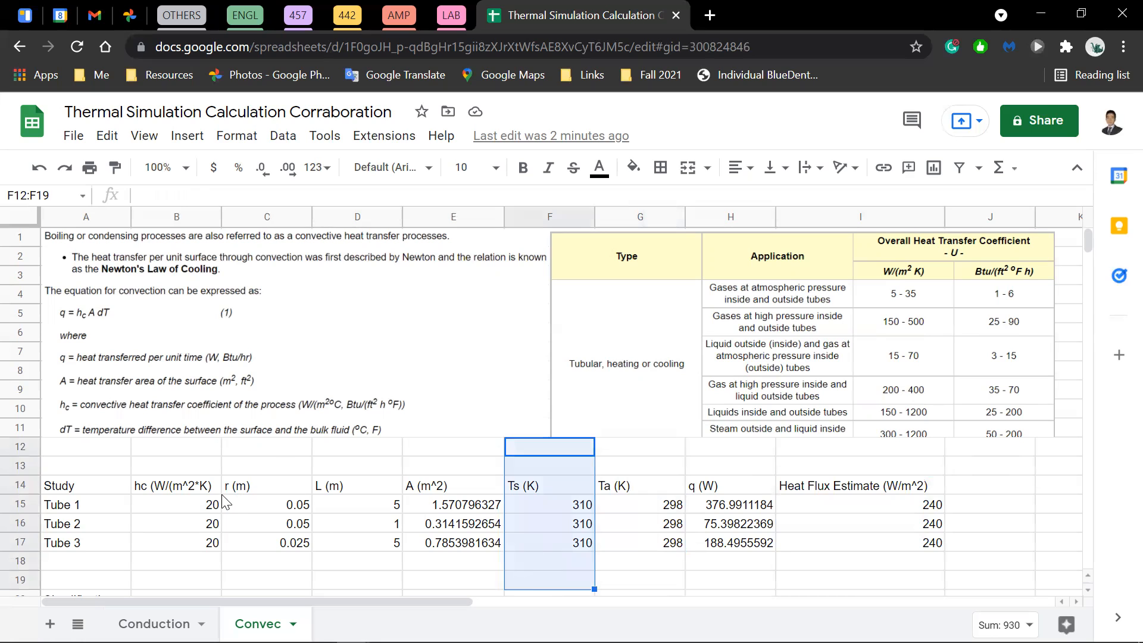
drag(193, 469, 182, 549)
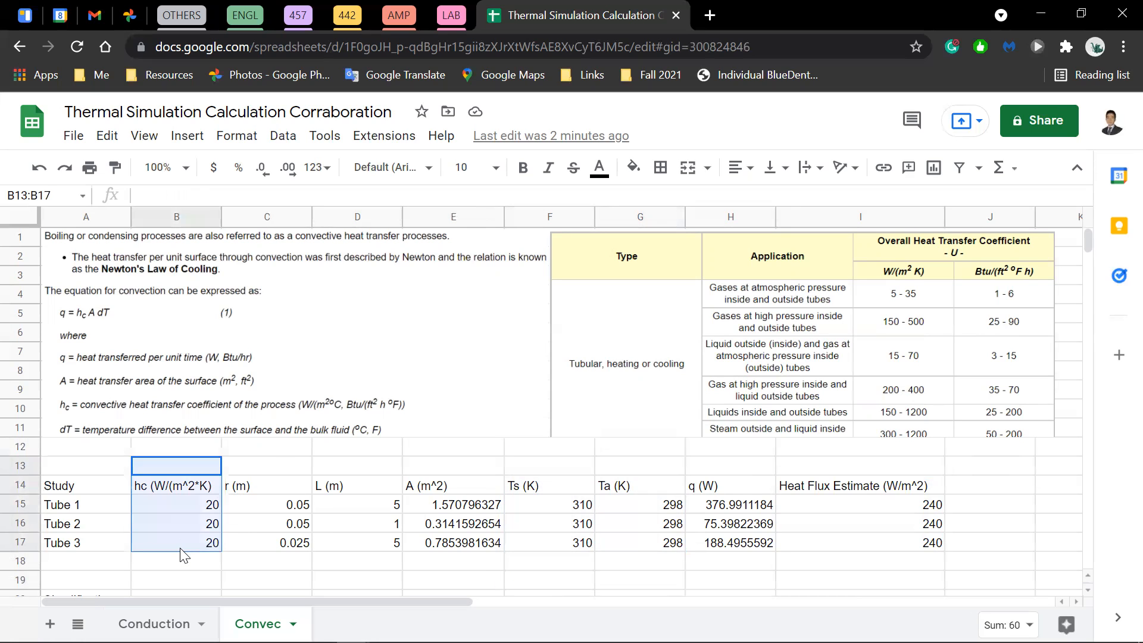
click(183, 566)
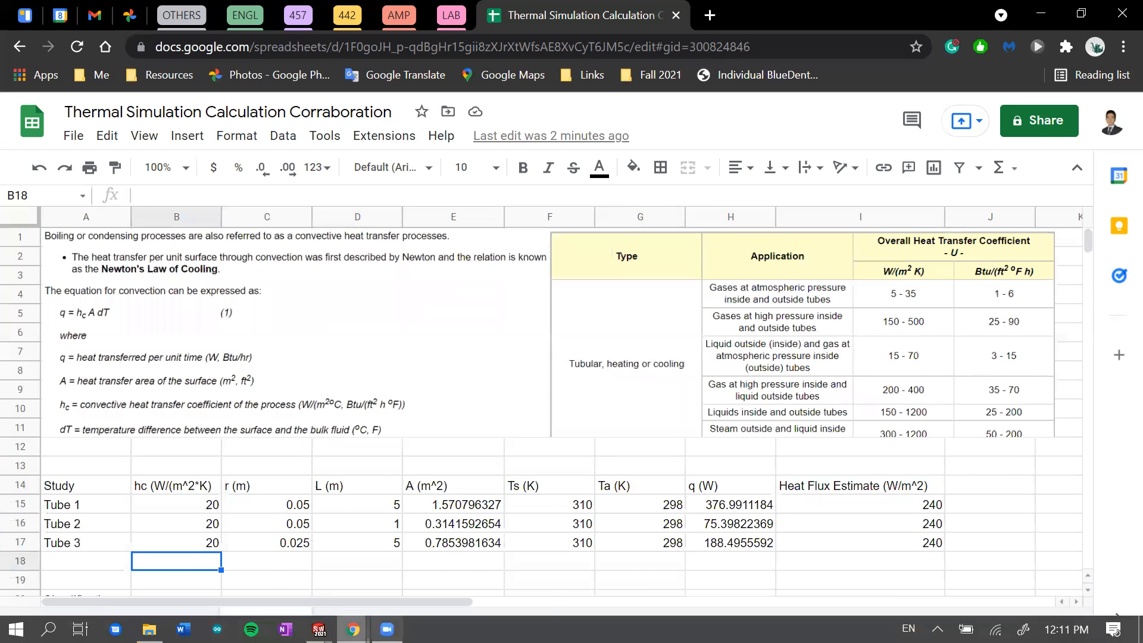
- Switch to the PVC Tube part in SOLIDWORKS and open the Tube Thermal 1_1 study
mouse_move(356, 628)
mouse_move(319, 628)
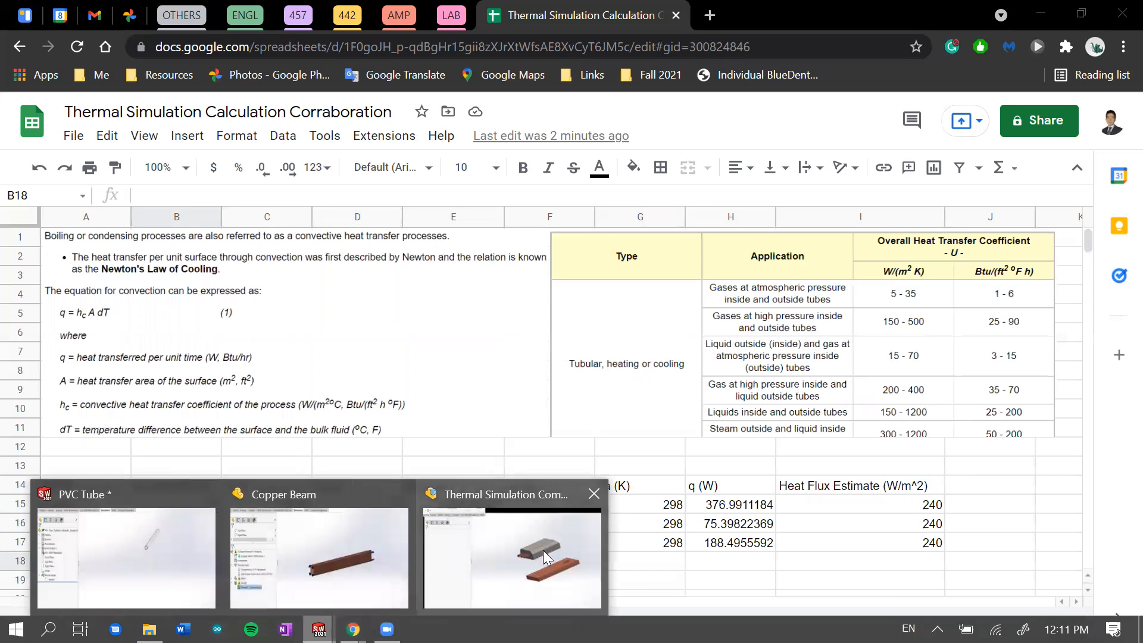
click(225, 574)
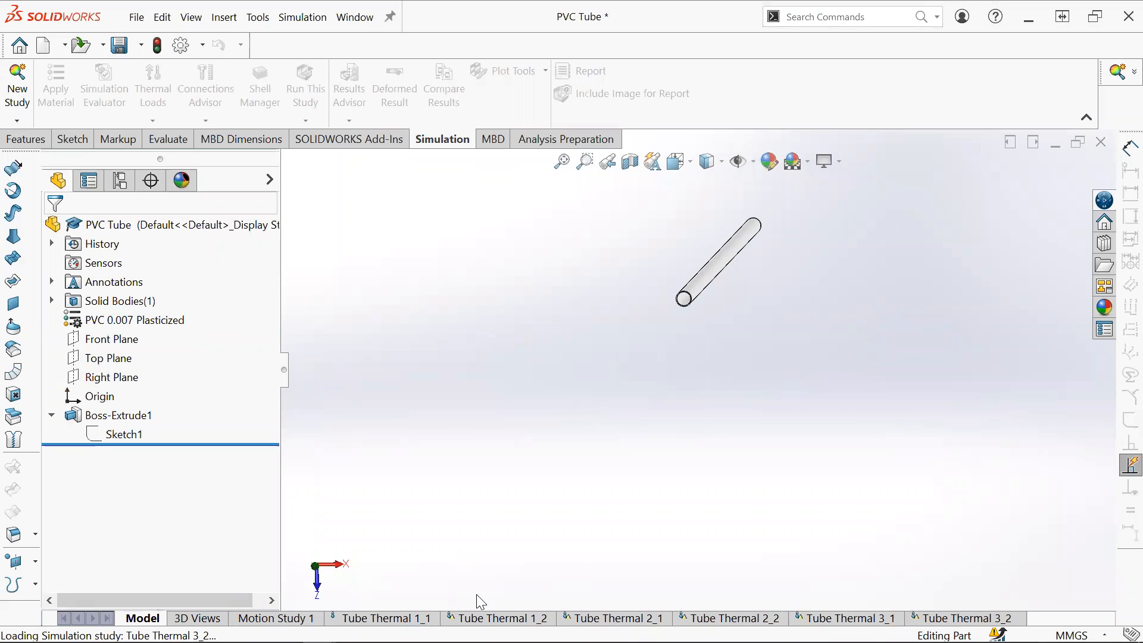
click(392, 615)
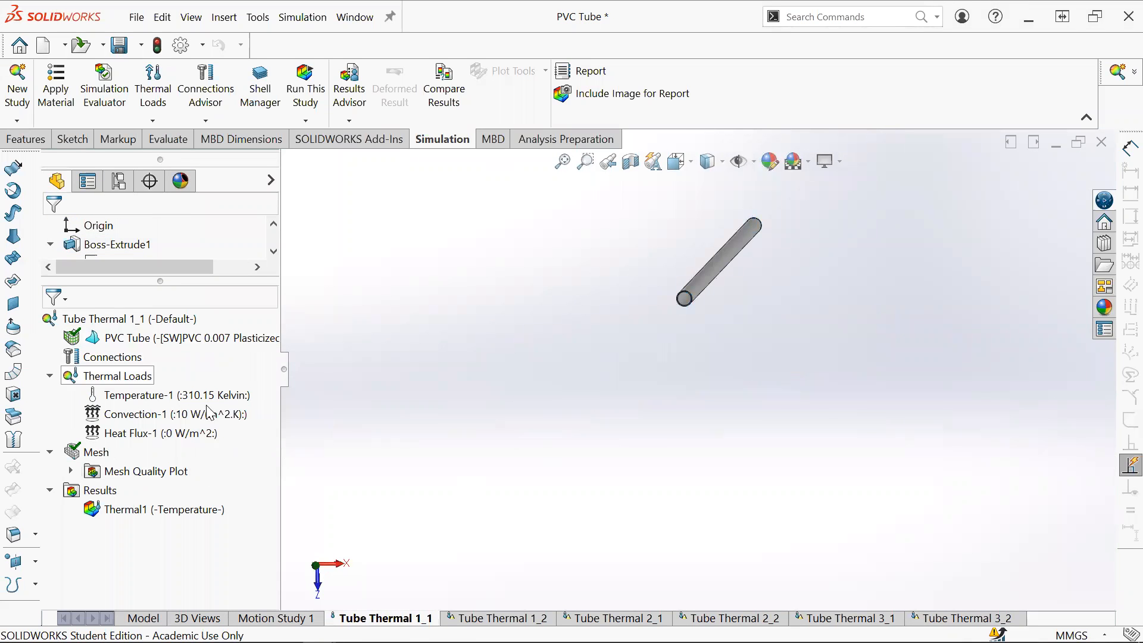
- Widen the study tree so the tube's full material name is readable
right_click(119, 375)
click(125, 279)
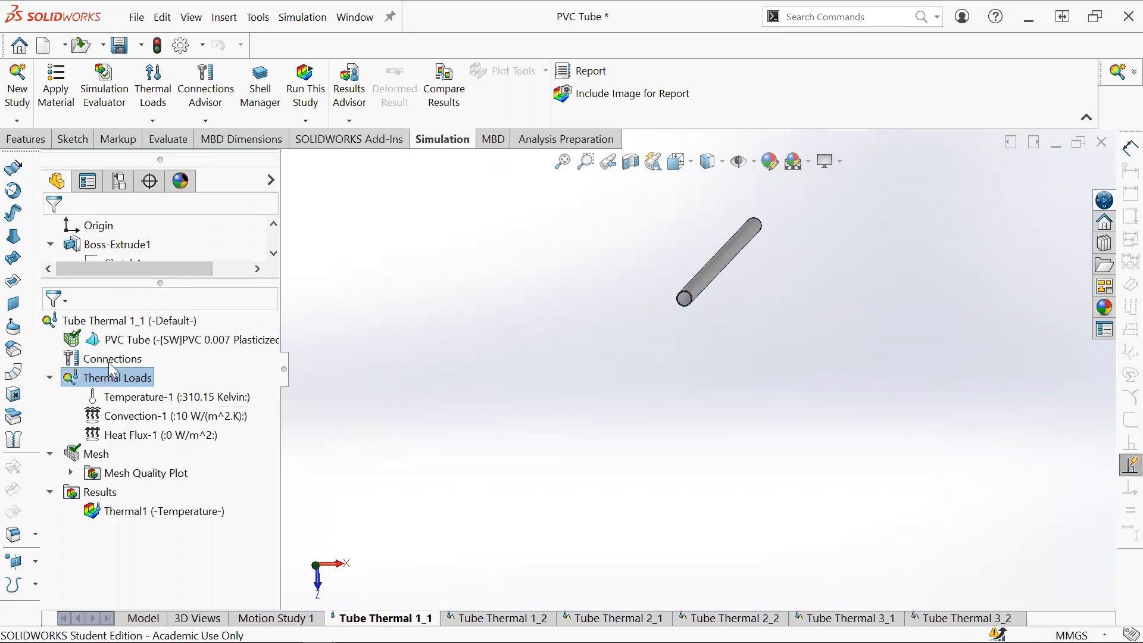
click(185, 344)
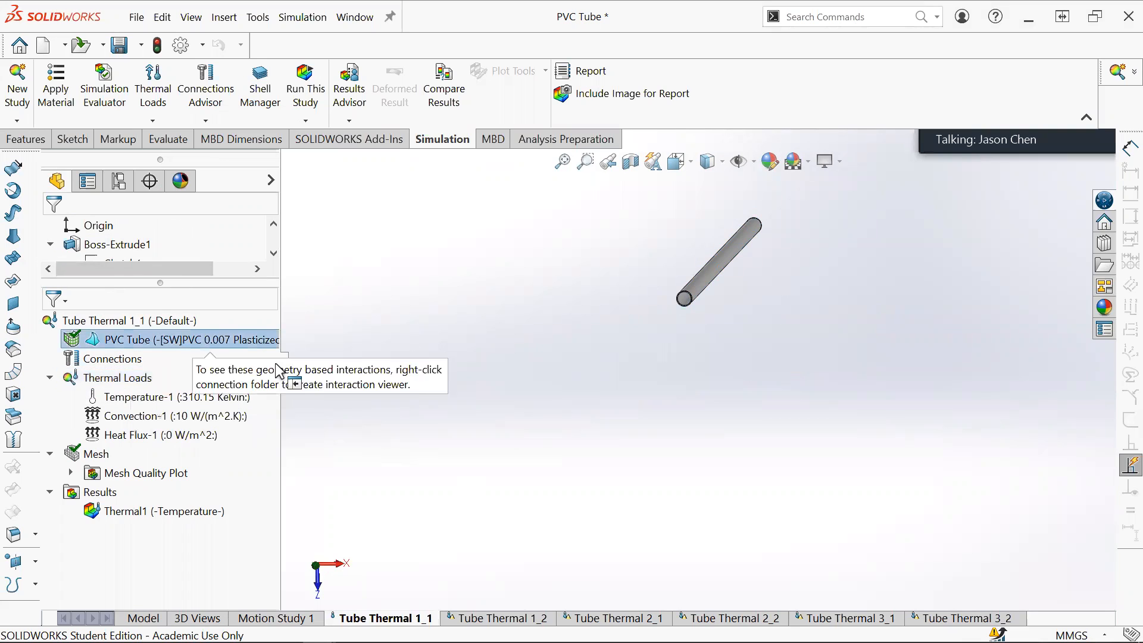
drag(285, 373, 346, 374)
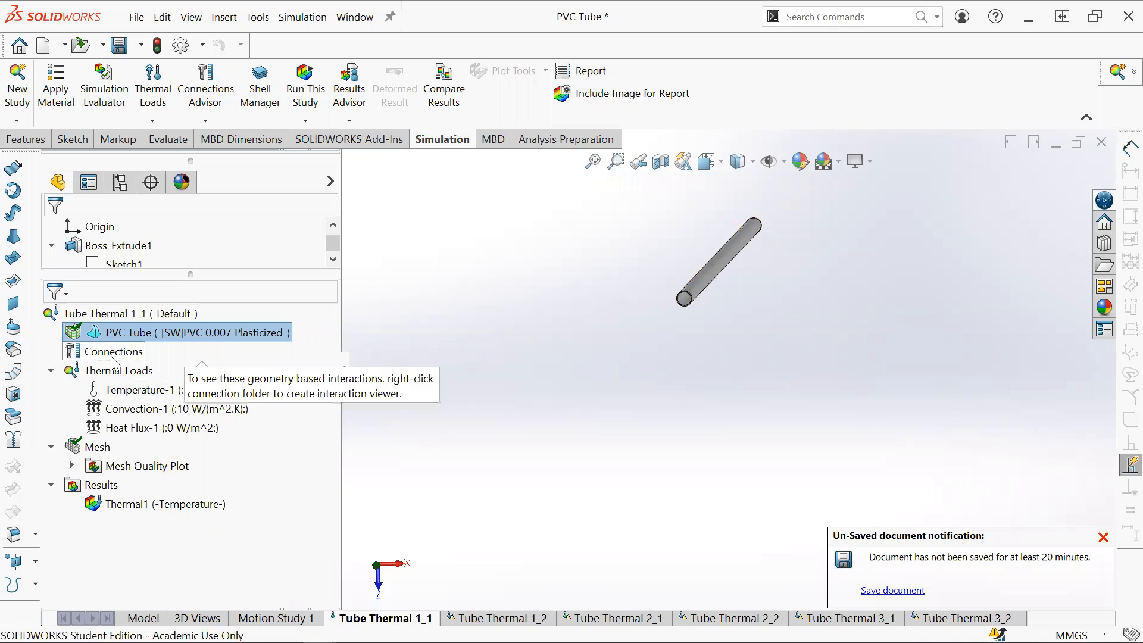
- Show the symbols of the Temperature-1 and Convection-1 loads on the tube
right_click(111, 394)
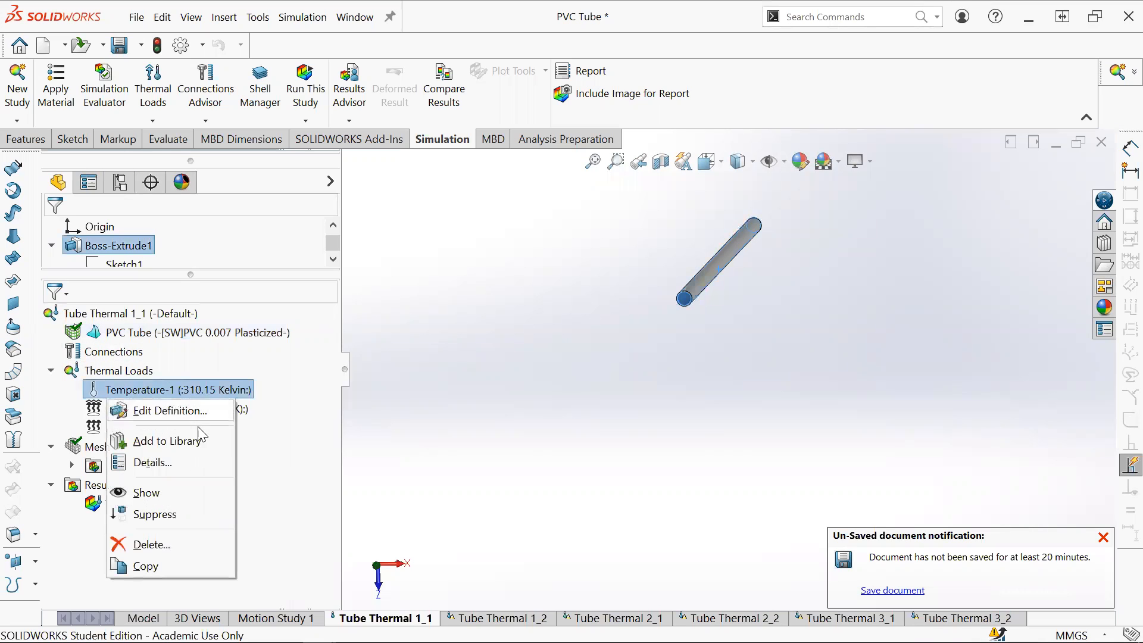
click(169, 495)
scroll(690, 316, down, 4)
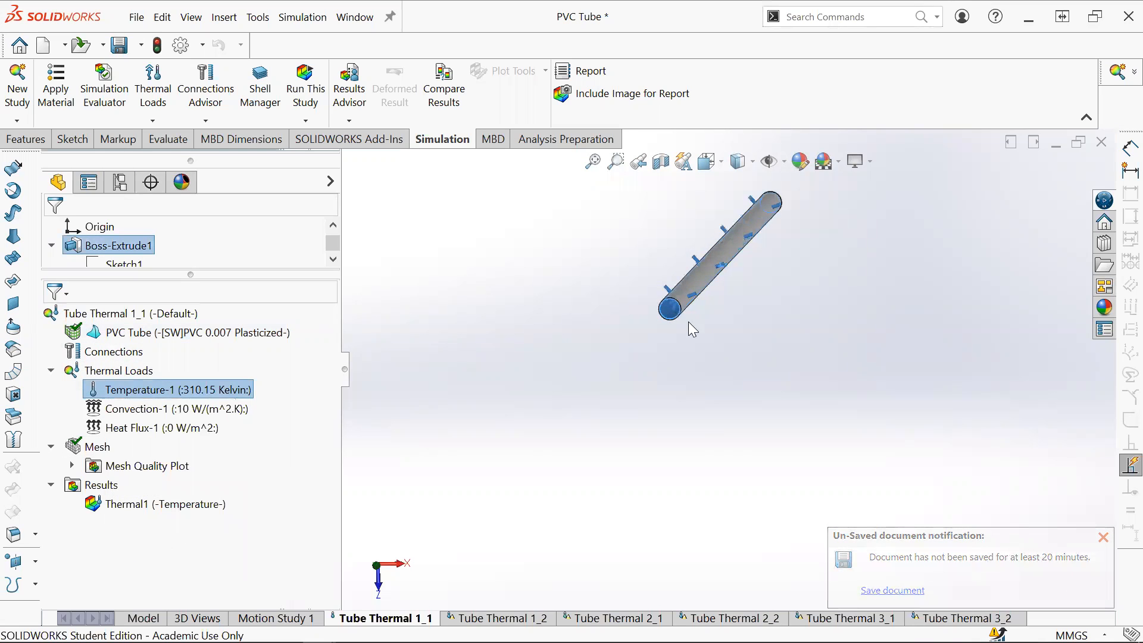
right_click(95, 411)
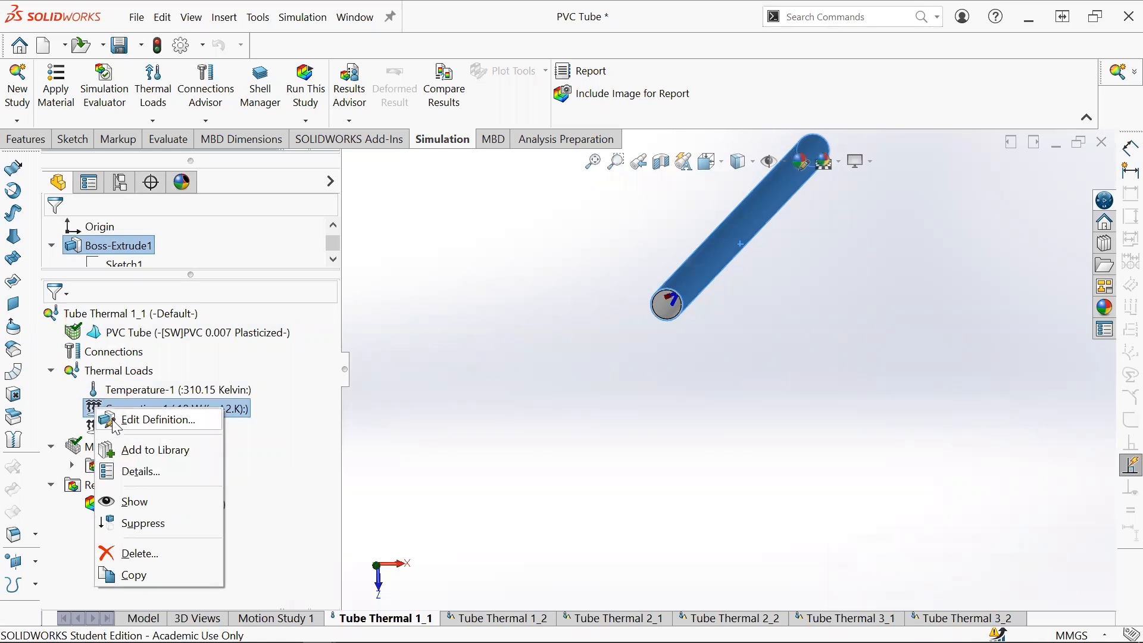
click(138, 502)
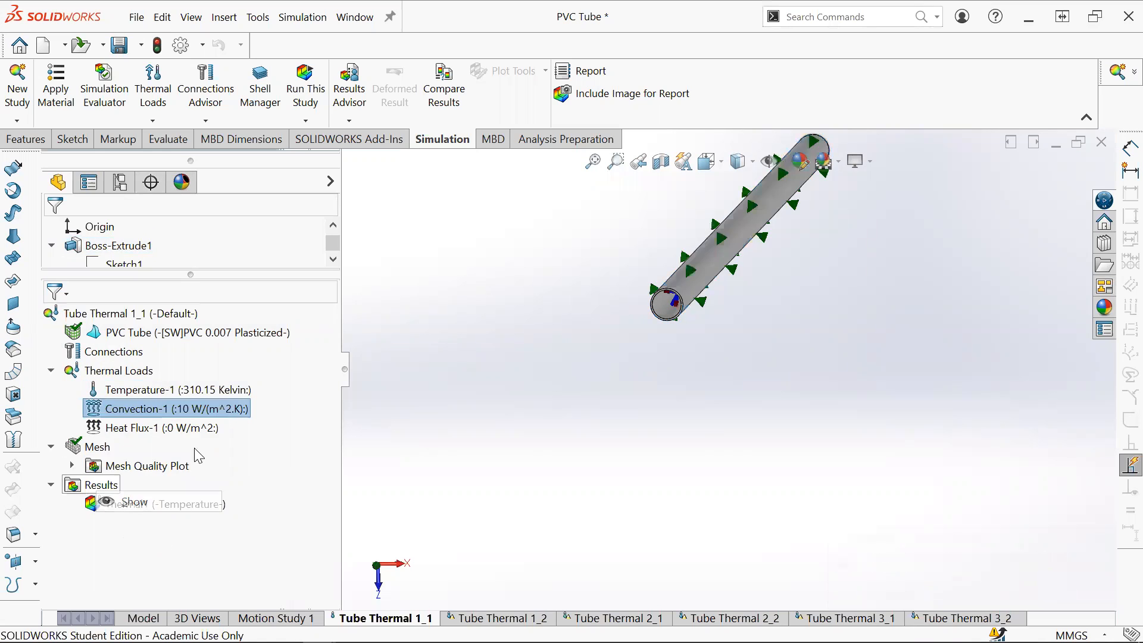
- Hide the Convection-1 and Temperature-1 load symbols
right_click(149, 408)
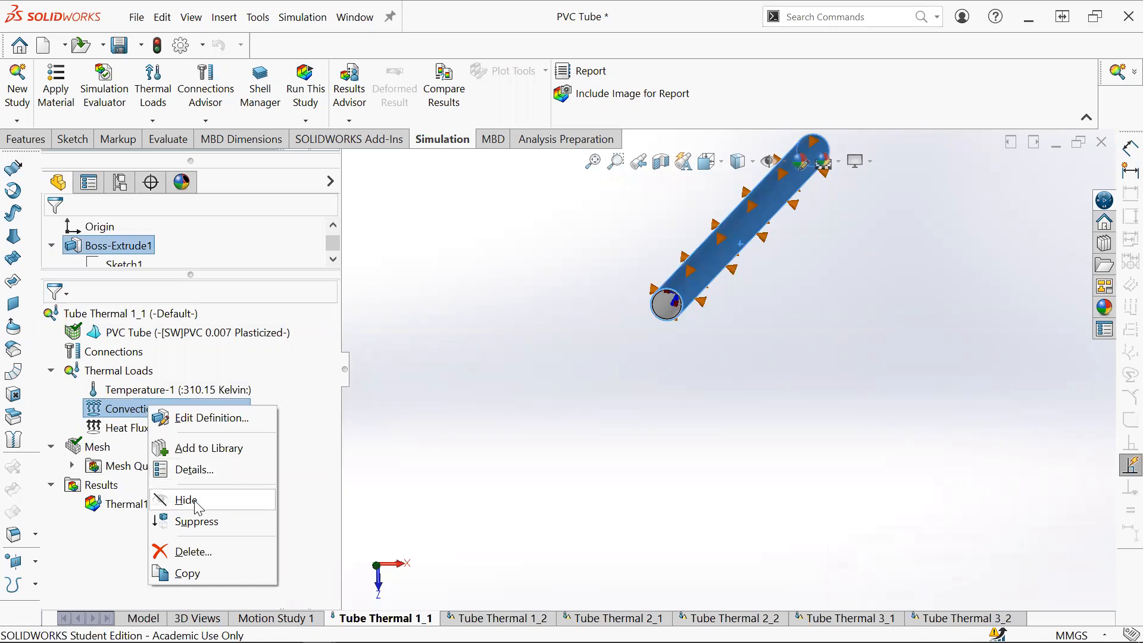
click(195, 503)
right_click(162, 391)
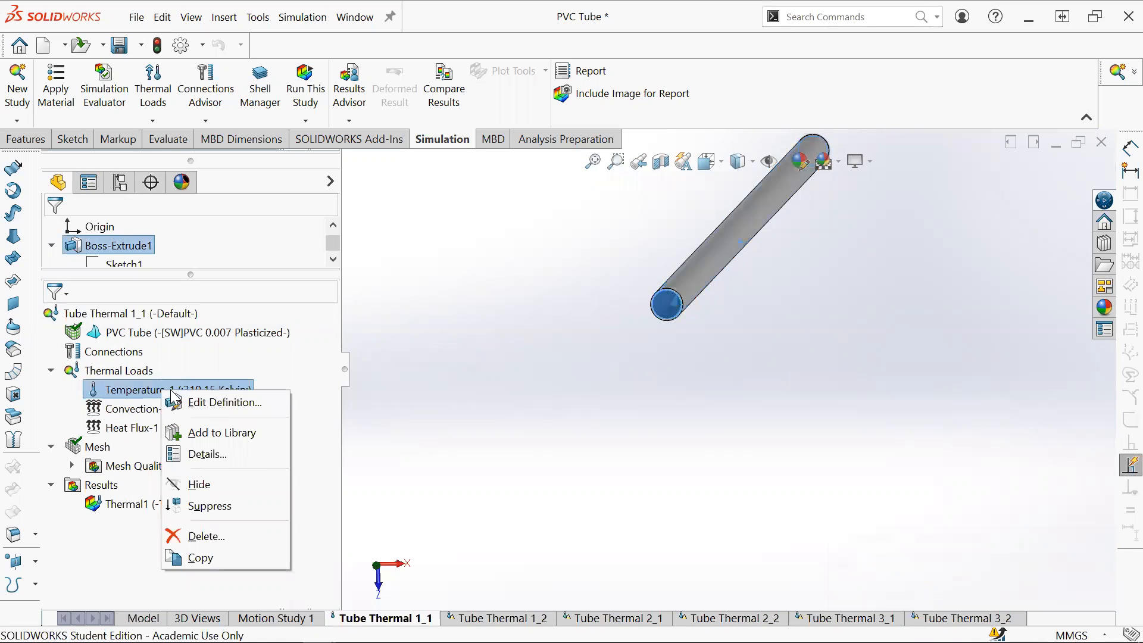
click(197, 486)
- Inspect the tube from an angle along its length and select its outer cylindrical face
scroll(738, 232, up, 2)
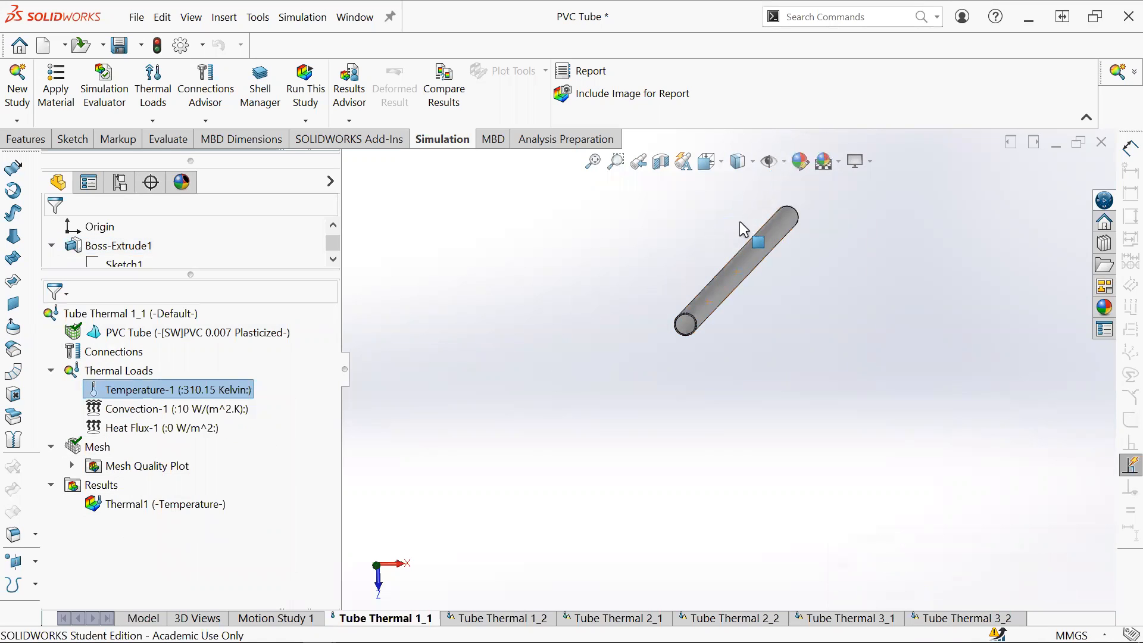
scroll(740, 230, down, 2)
scroll(735, 381, down, 2)
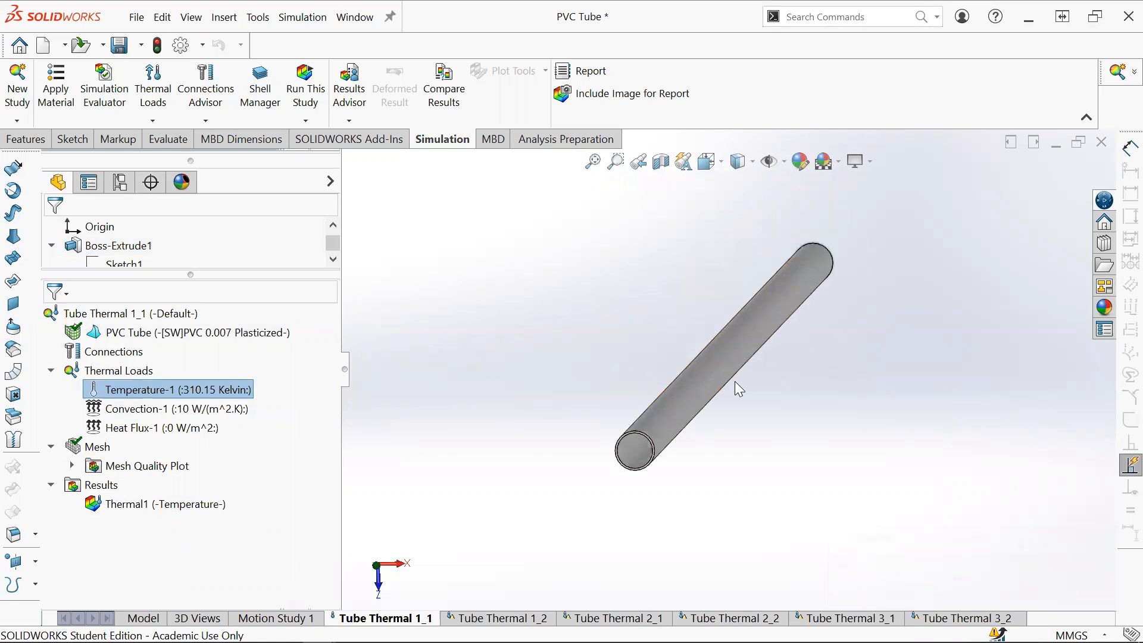
mouse_move(709, 383)
mouse_down()
mouse_move(755, 352)
mouse_move(684, 365)
mouse_move(717, 385)
mouse_move(719, 402)
mouse_up()
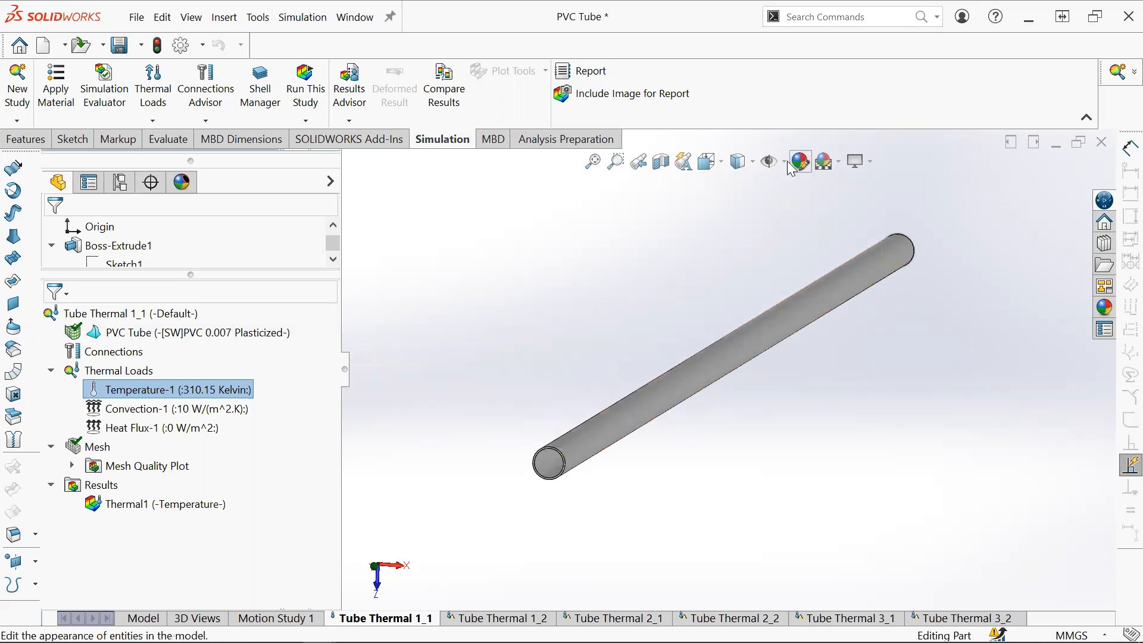
click(722, 373)
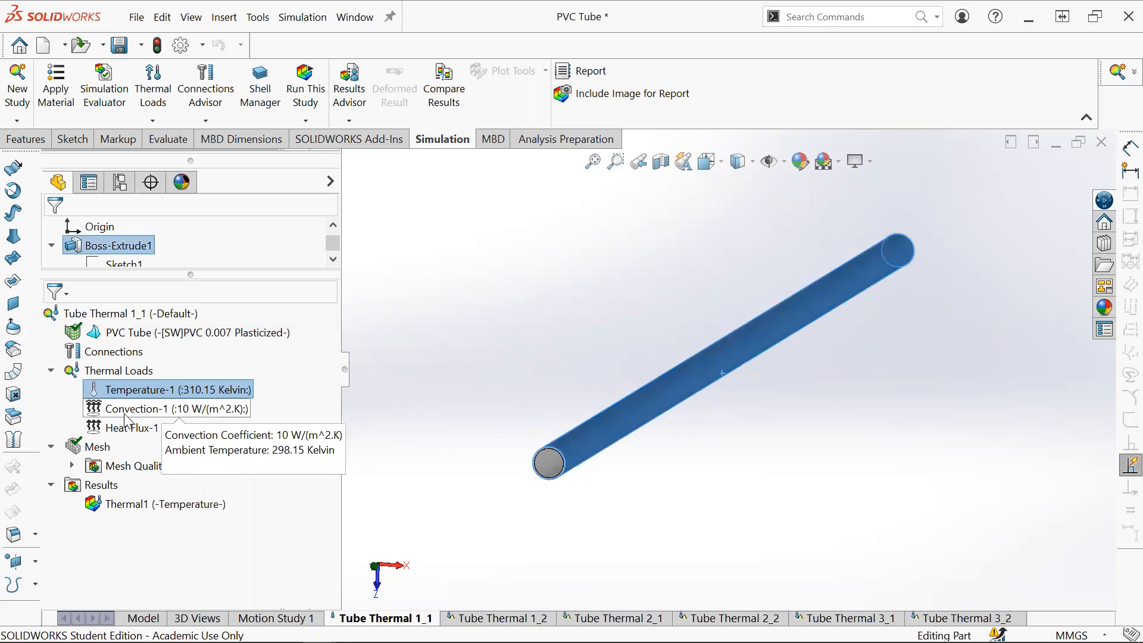
- Review the face and temperature assigned in the Temperature-1 definition and accept it without changes
click(194, 391)
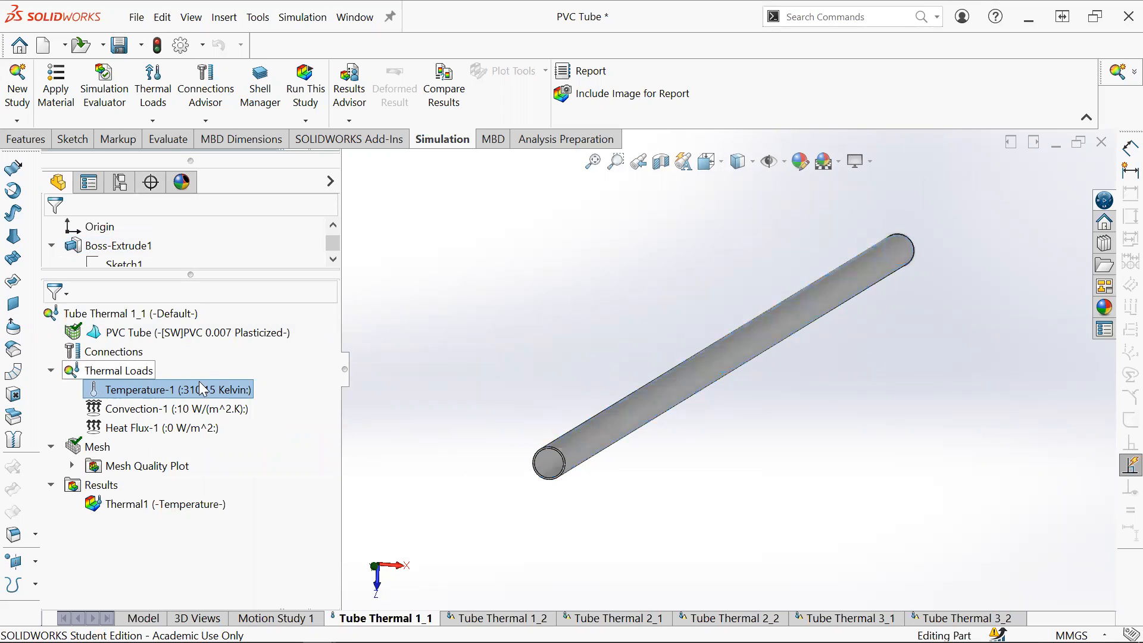
right_click(202, 391)
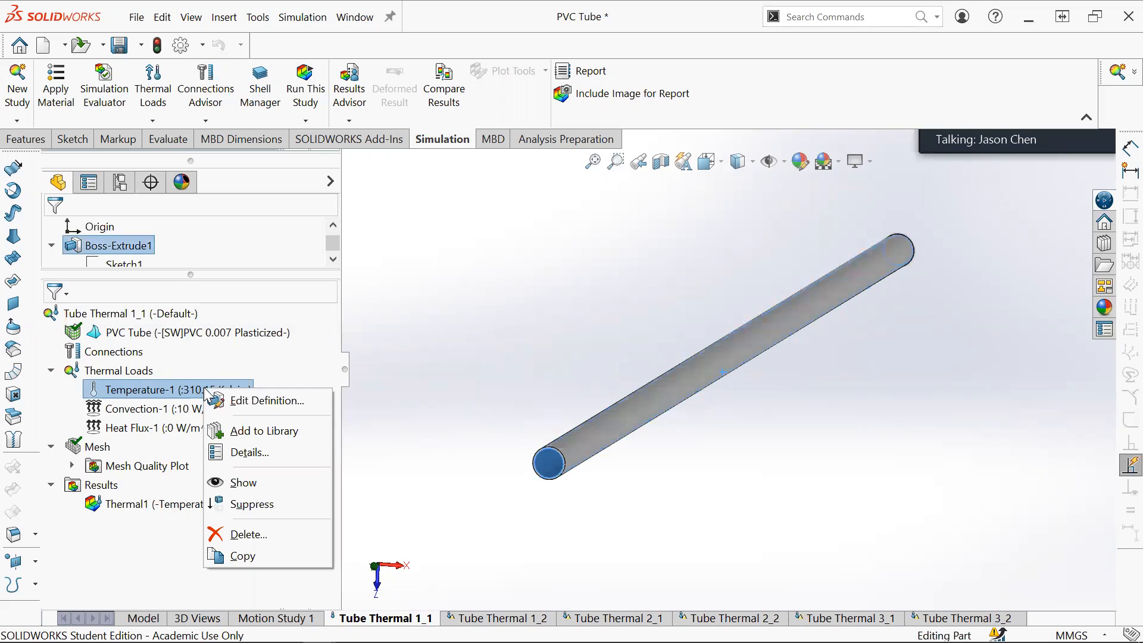
click(250, 401)
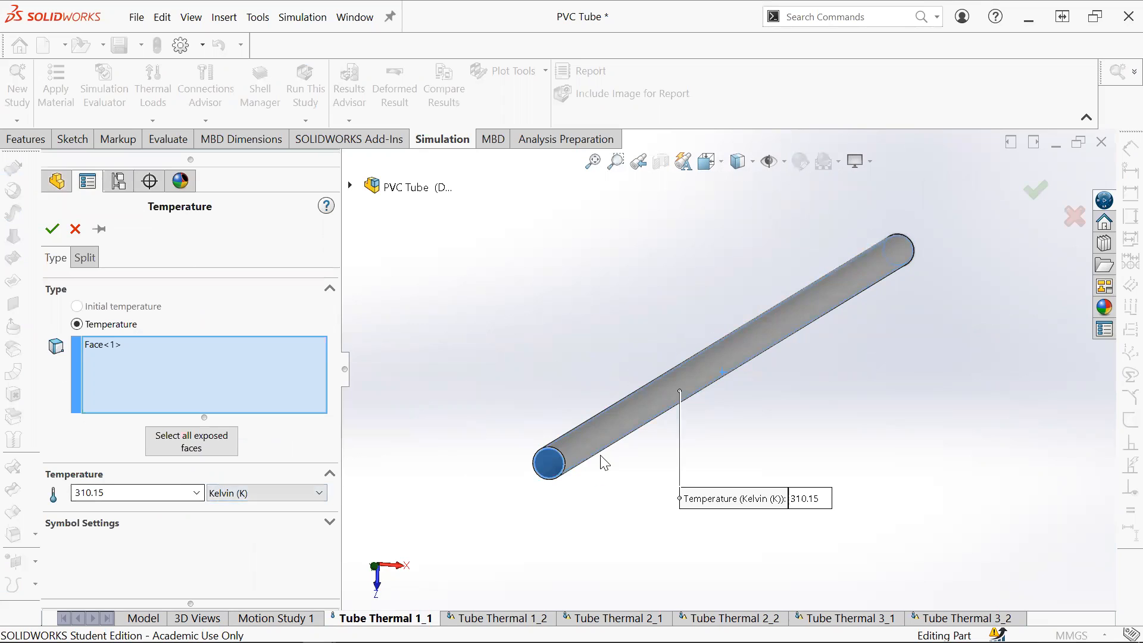
scroll(564, 463, down, 2)
drag(565, 463, 566, 468)
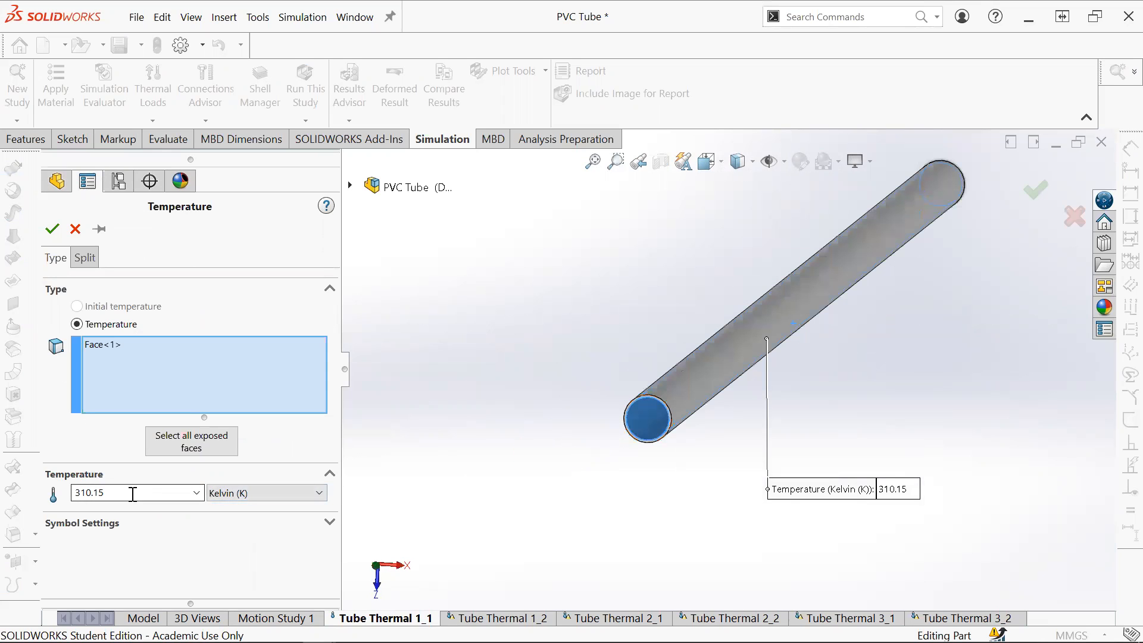
scroll(648, 459, down, 2)
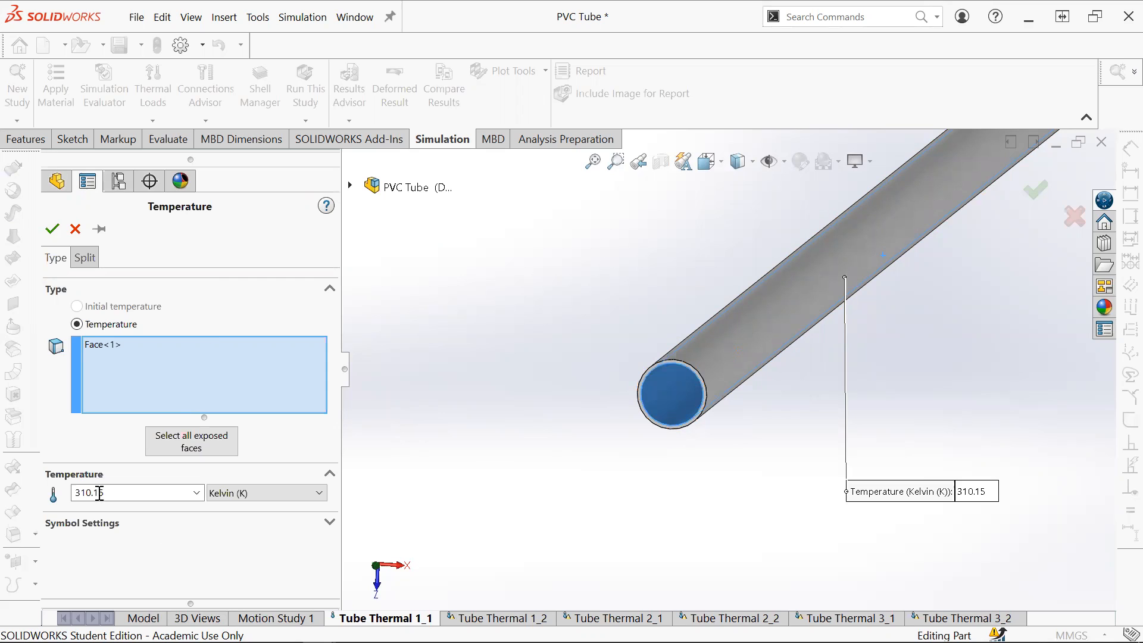
click(51, 228)
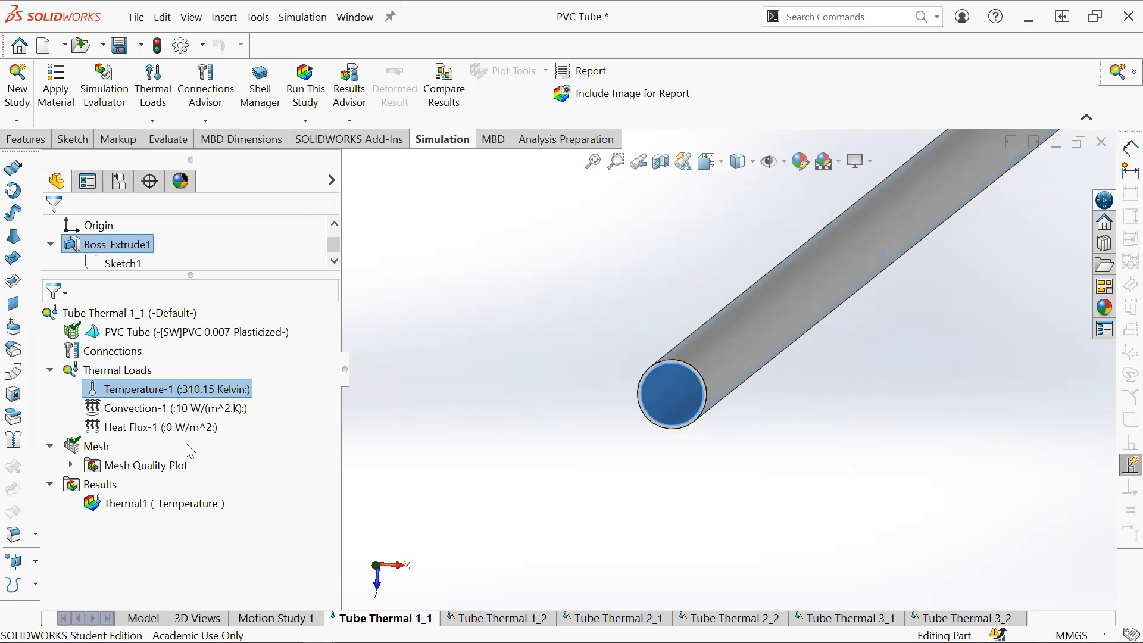
- Open the Convection-1 definition and review its assigned face, convection coefficient and bulk ambient temperature
click(167, 409)
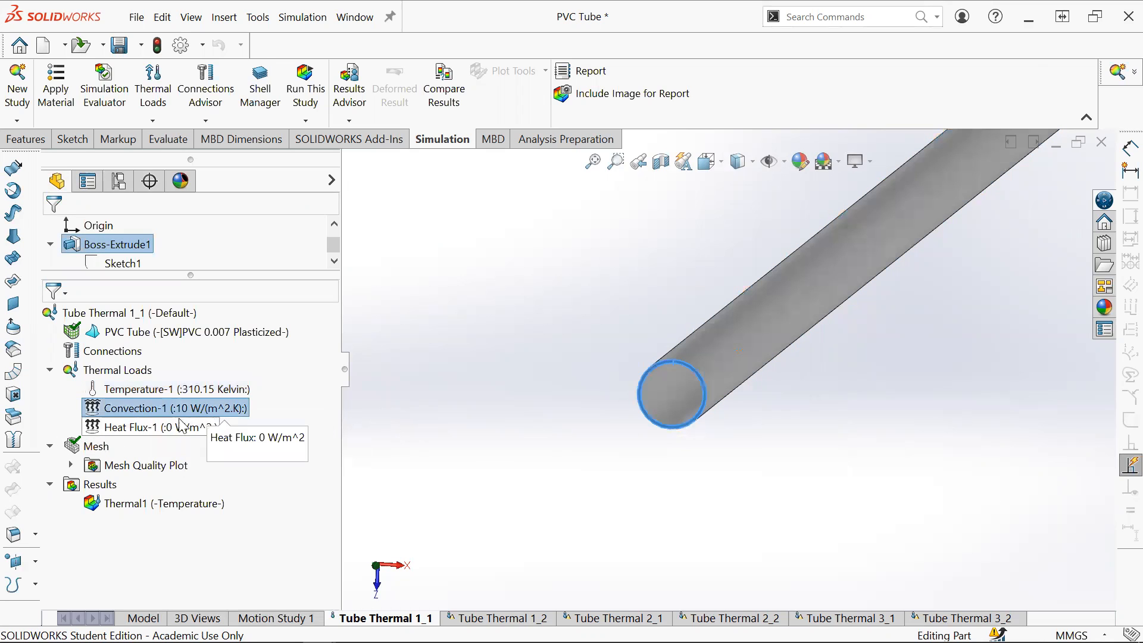
right_click(171, 410)
click(221, 424)
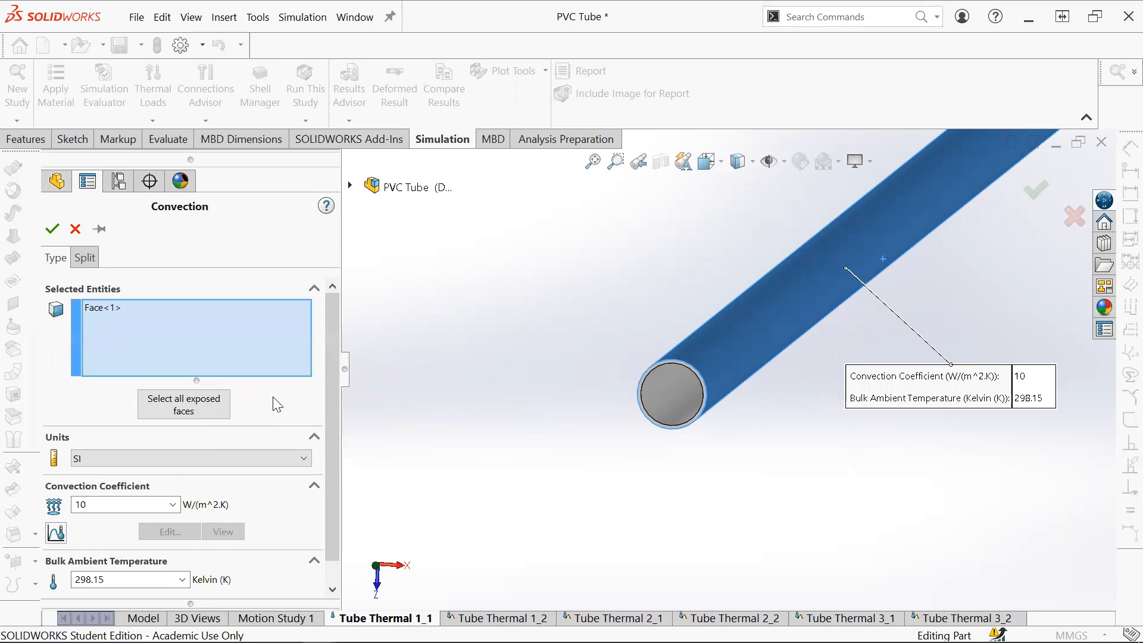
scroll(277, 405, down, 1)
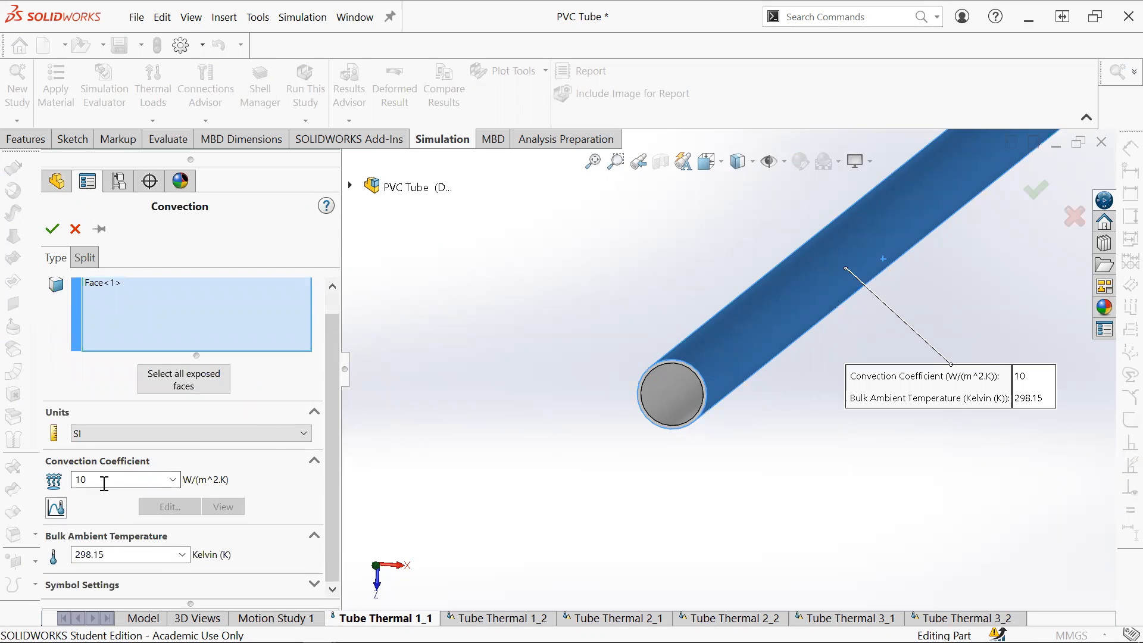
- Switch to the Thermal Simulation spreadsheet in Chrome, set hc to 10 for Tube 1, Tube 2 and Tube 3, and check the heat flux estimates
mouse_move(210, 641)
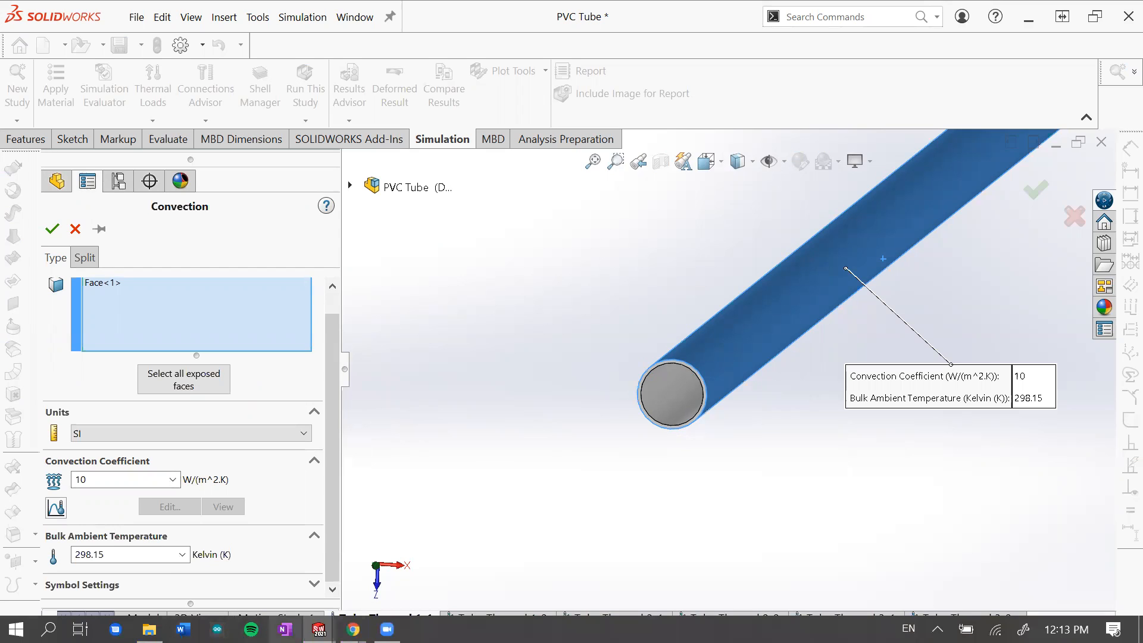
mouse_move(353, 630)
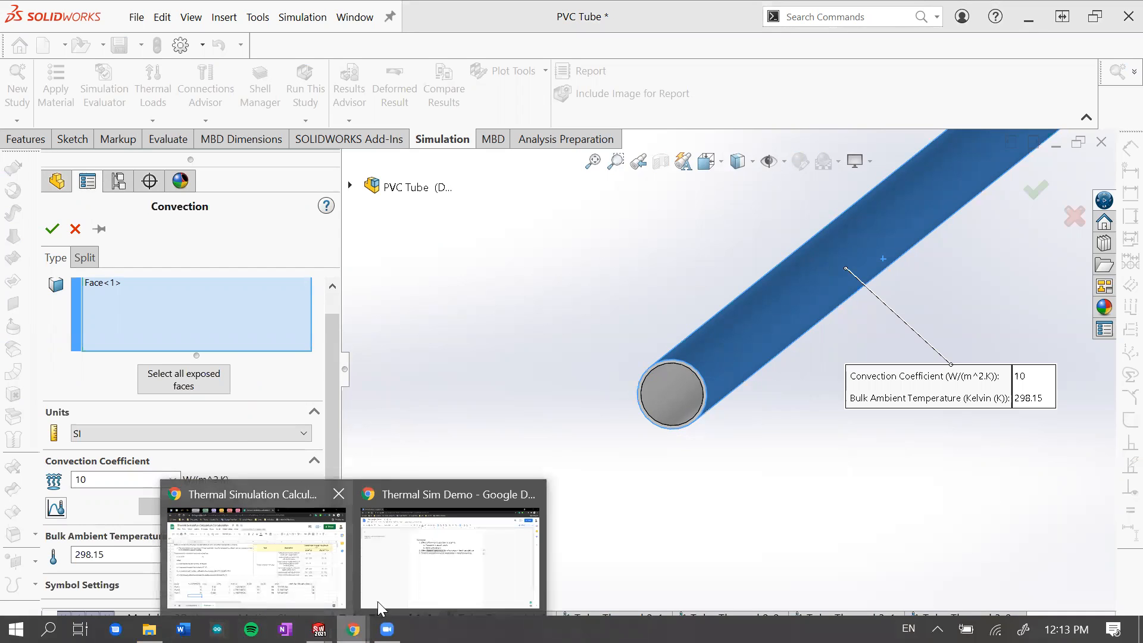
mouse_move(319, 630)
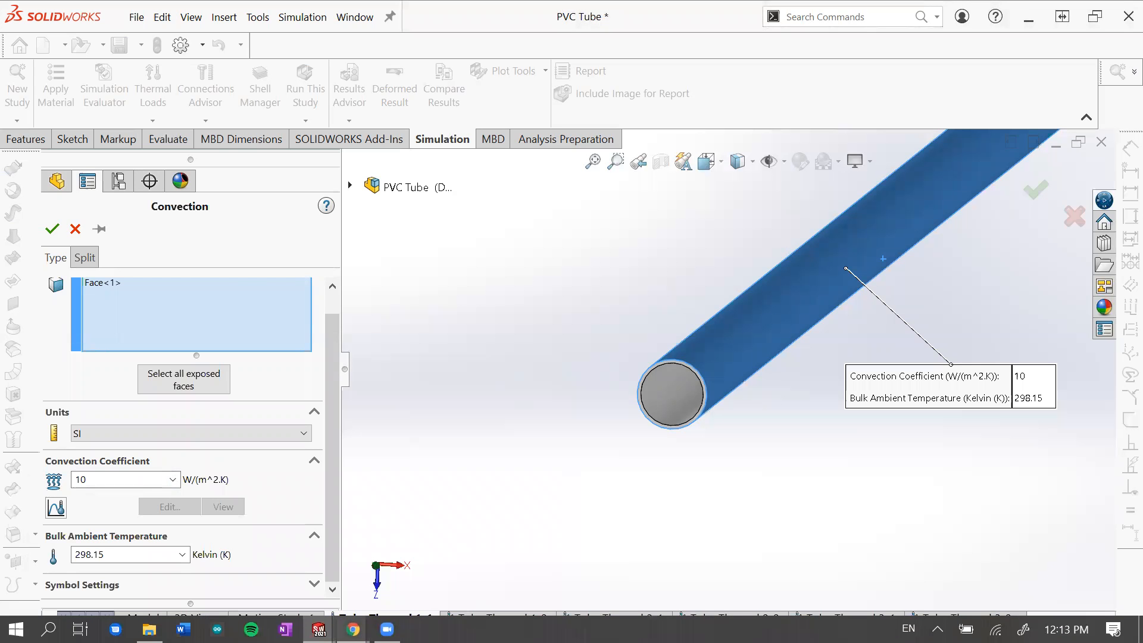
click(300, 572)
mouse_move(199, 502)
mouse_down()
mouse_move(197, 520)
mouse_move(198, 510)
mouse_up()
text(10)
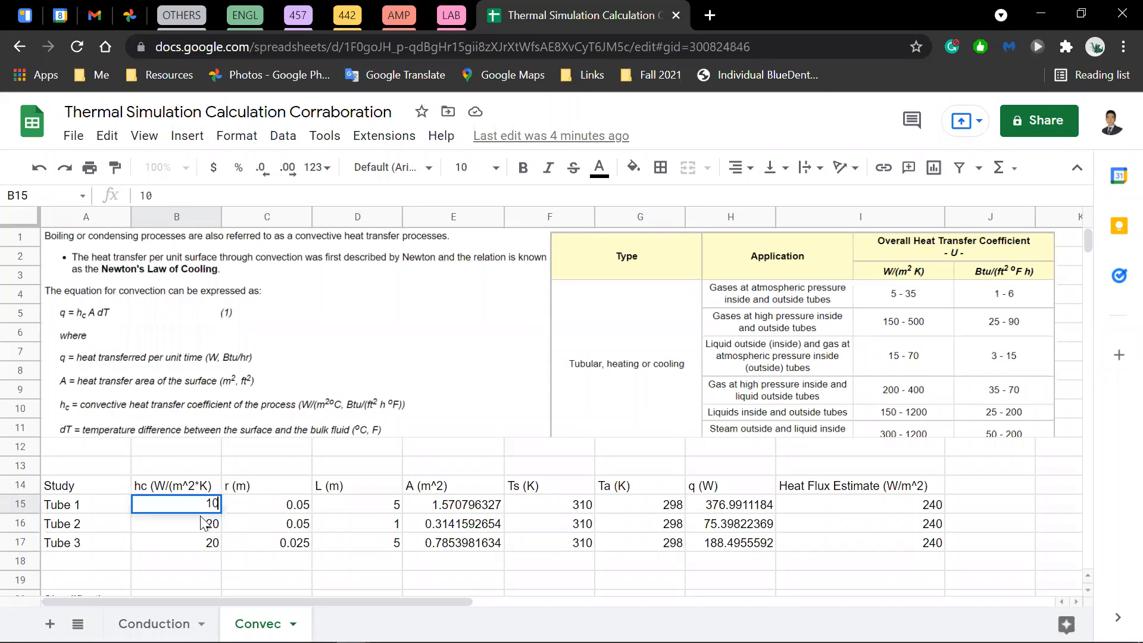
key(Return)
text(10)
key(Return)
text(10)
key(Return)
key(Up)
text(1)
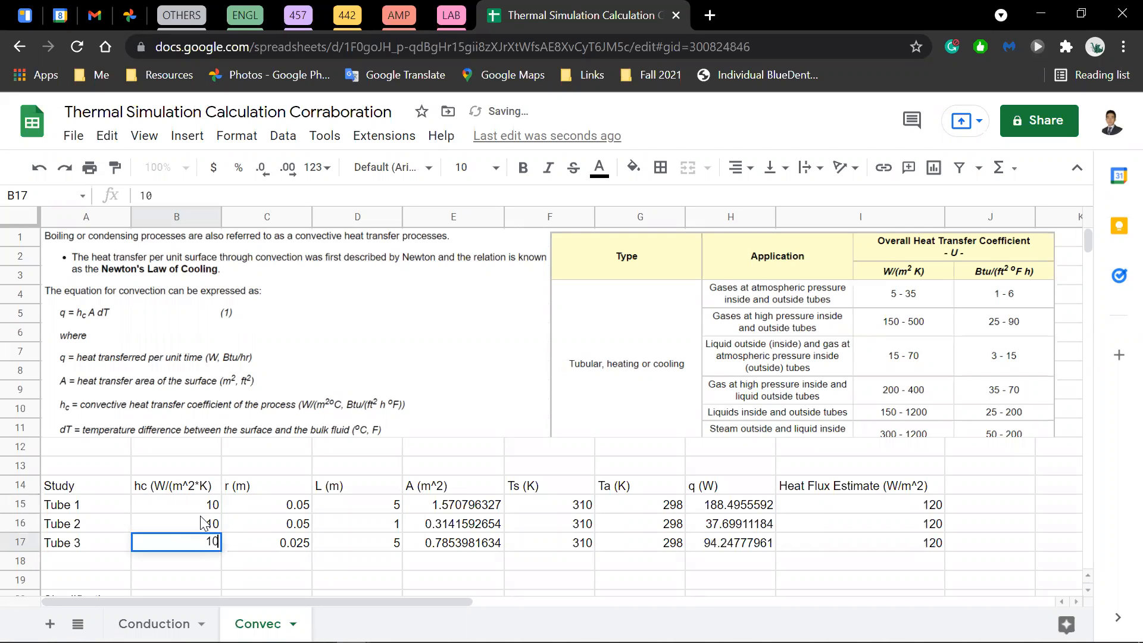
click(271, 548)
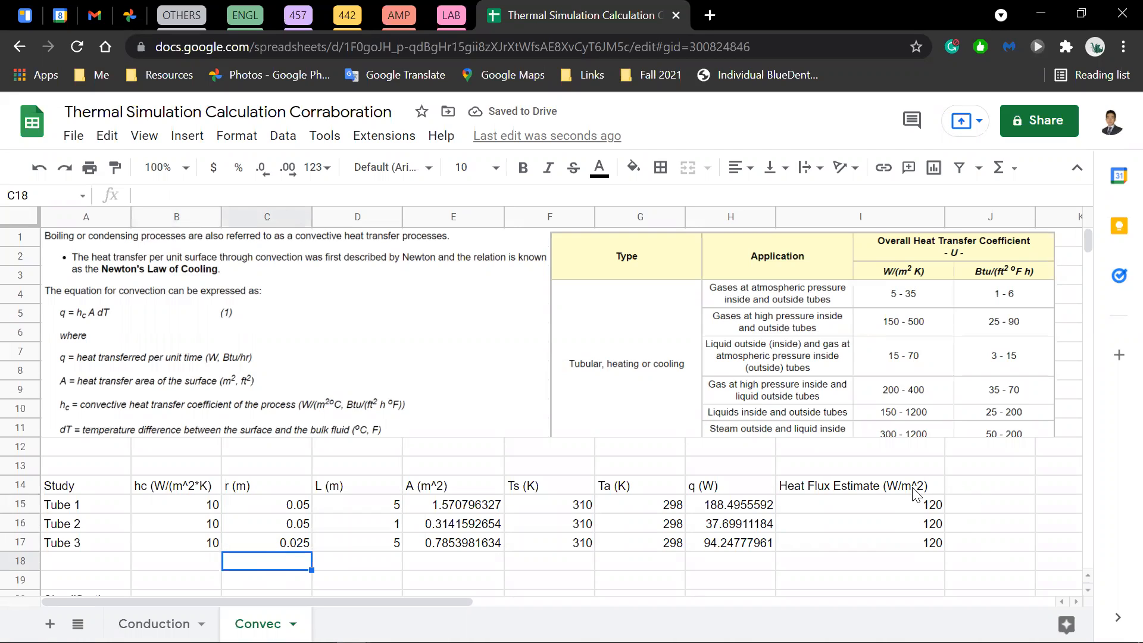
drag(880, 470, 877, 531)
click(873, 539)
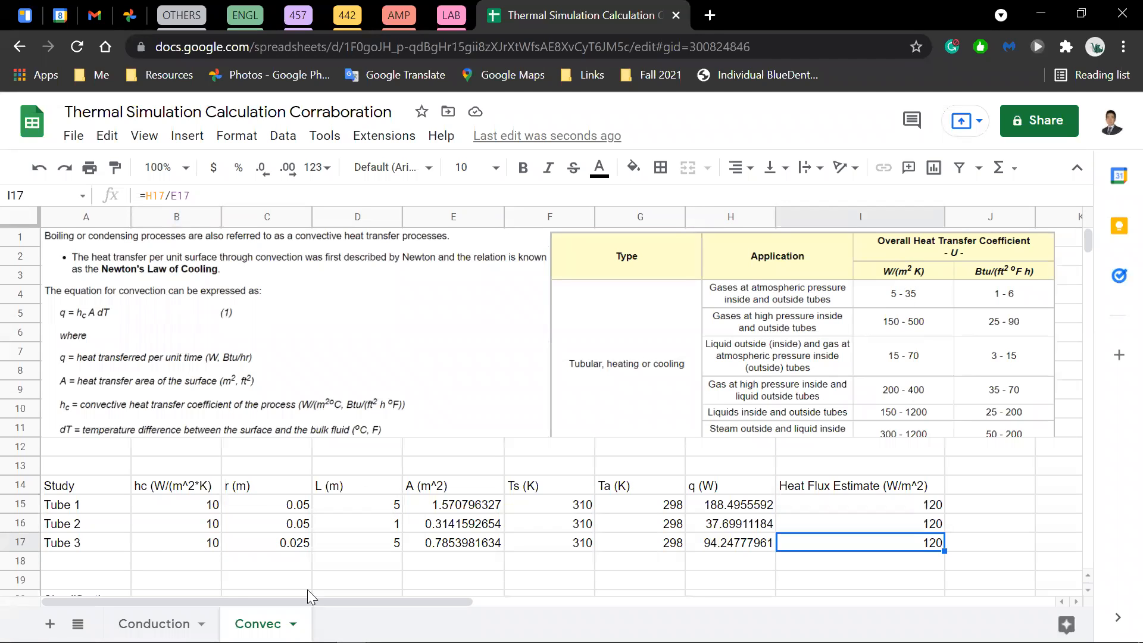
- Switch back to SOLIDWORKS, check the bulk ambient temperature in the Convection-1 definition and accept it without changes
key(alt+Tab)
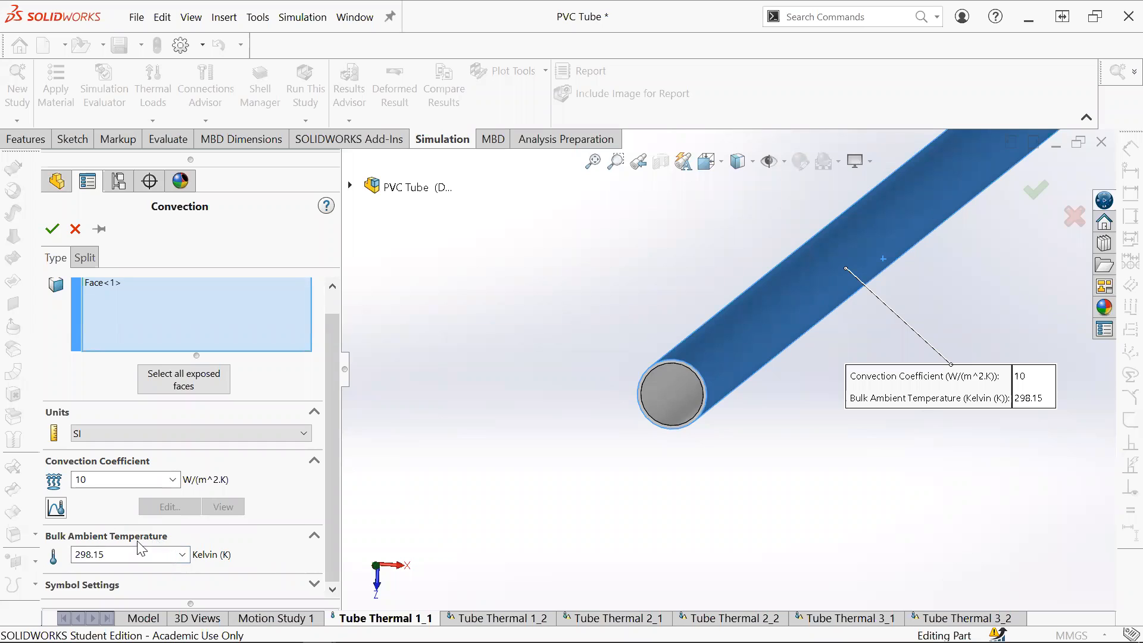
click(118, 553)
click(119, 554)
click(60, 236)
- Return to the spreadsheet in Chrome and examine the overall heat transfer coefficient table for tubular heating or cooling
key(alt+Tab)
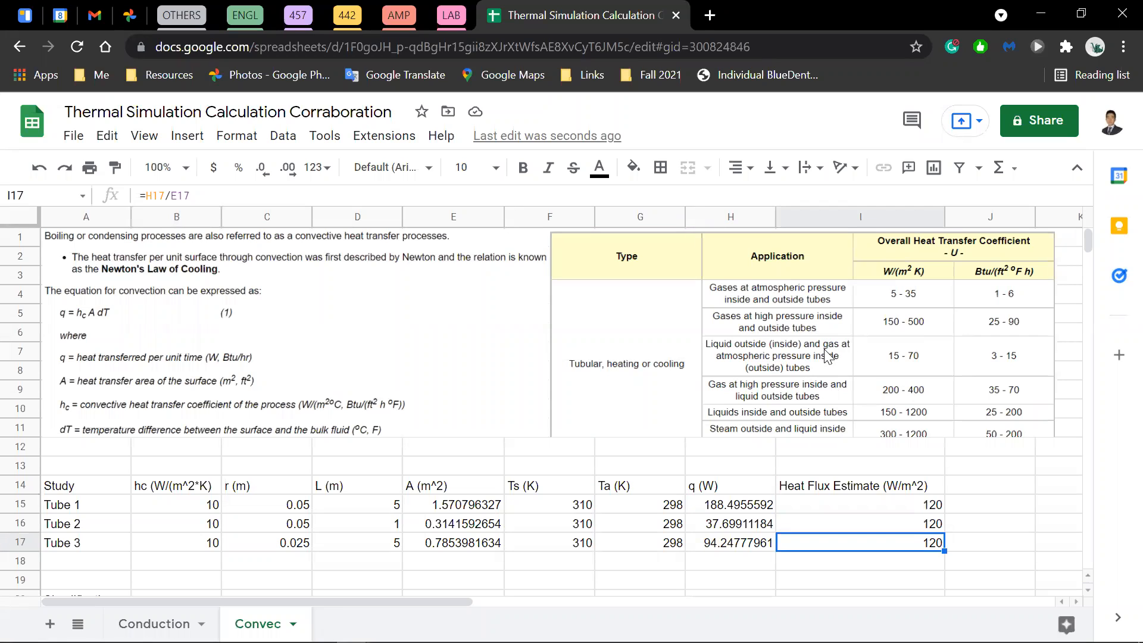
click(808, 368)
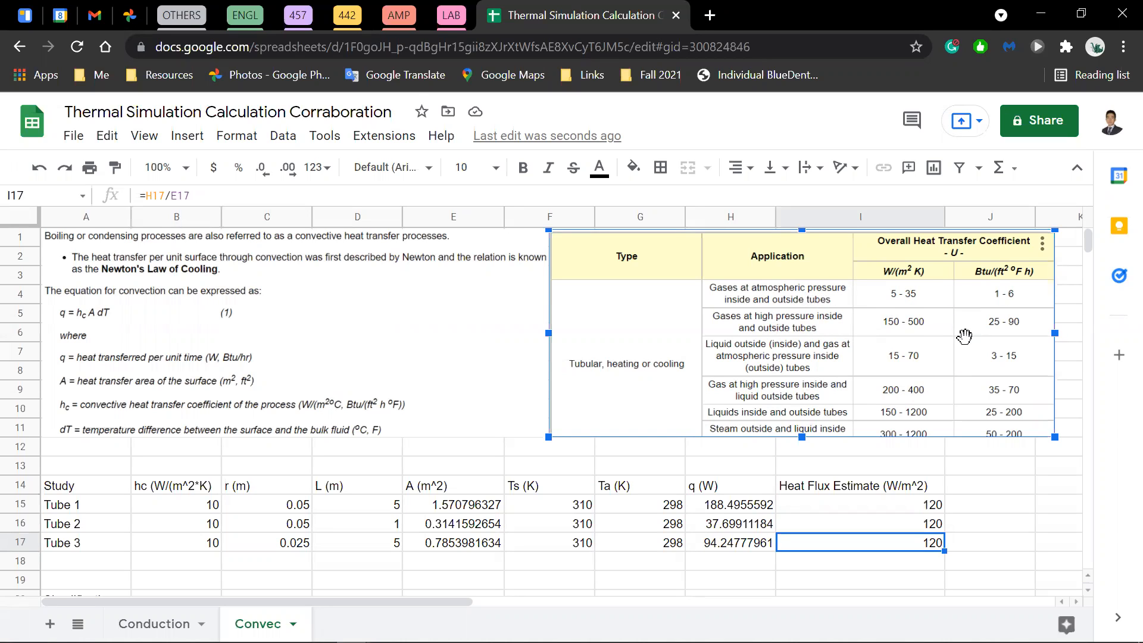
click(821, 457)
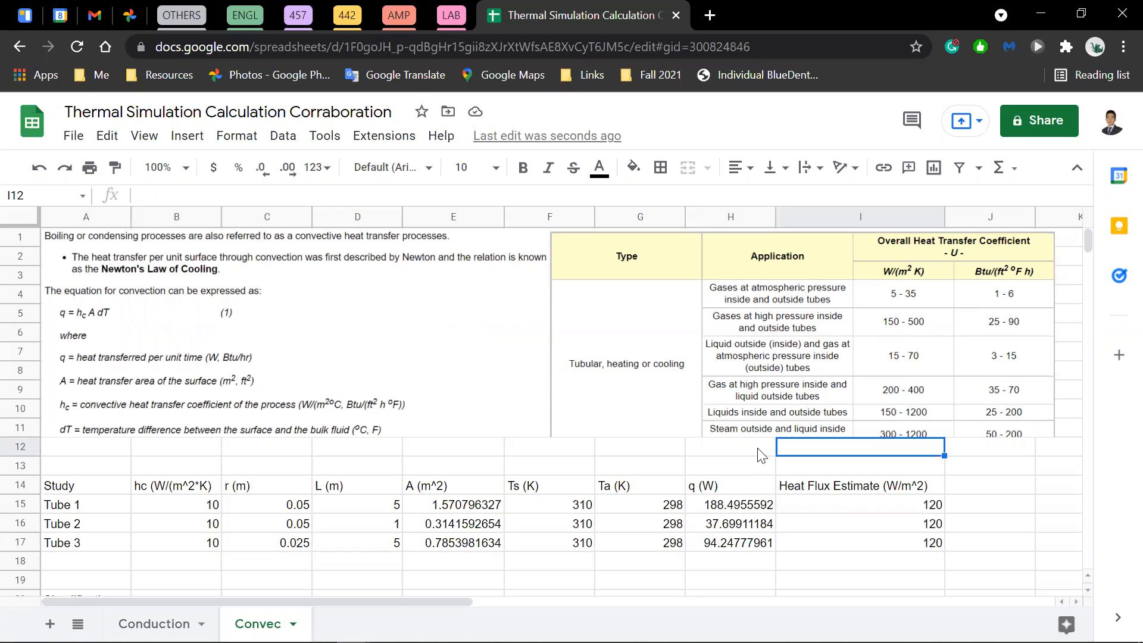
click(714, 470)
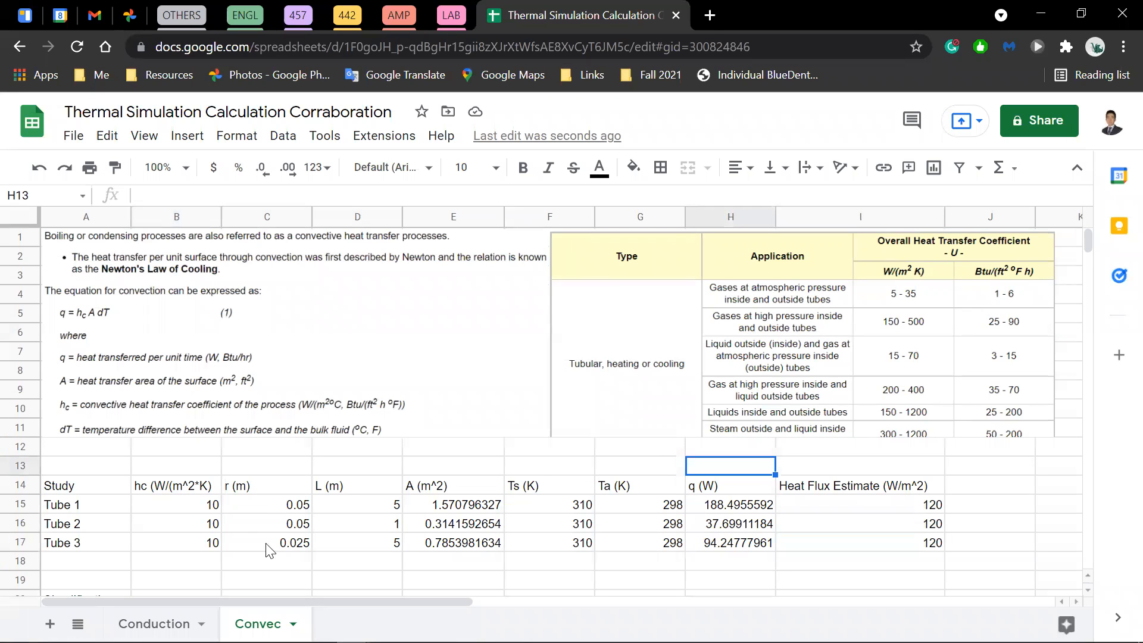
- Switch to SOLIDWORKS, recheck the outer face assigned to Convection-1, accept its definition and compare it with the Temperature-1 faces
key(alt+Tab)
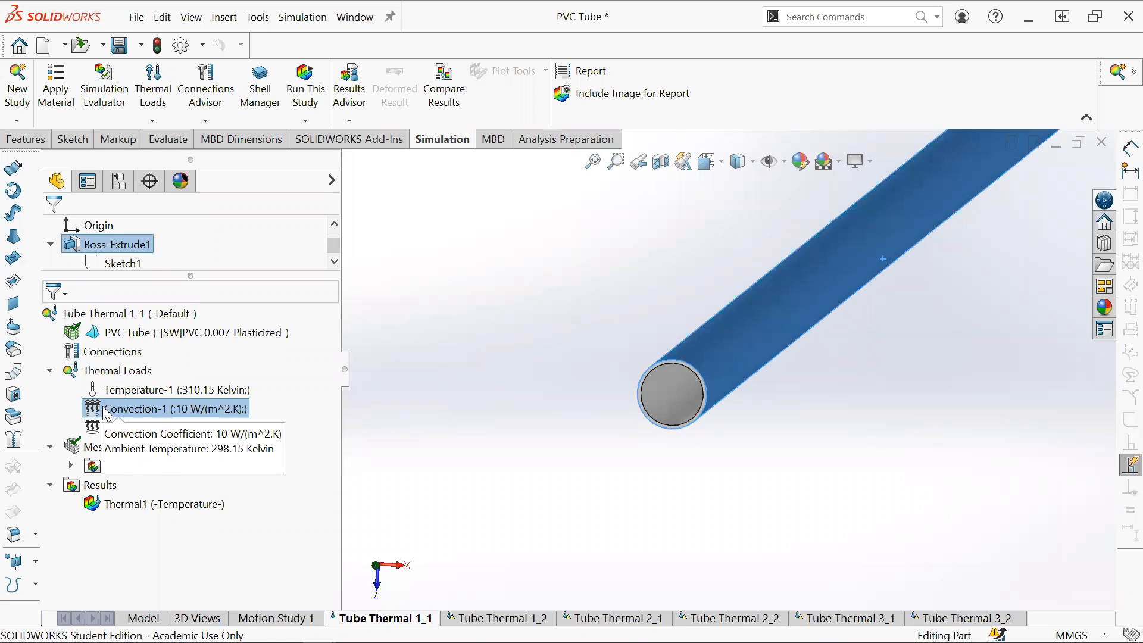
right_click(230, 406)
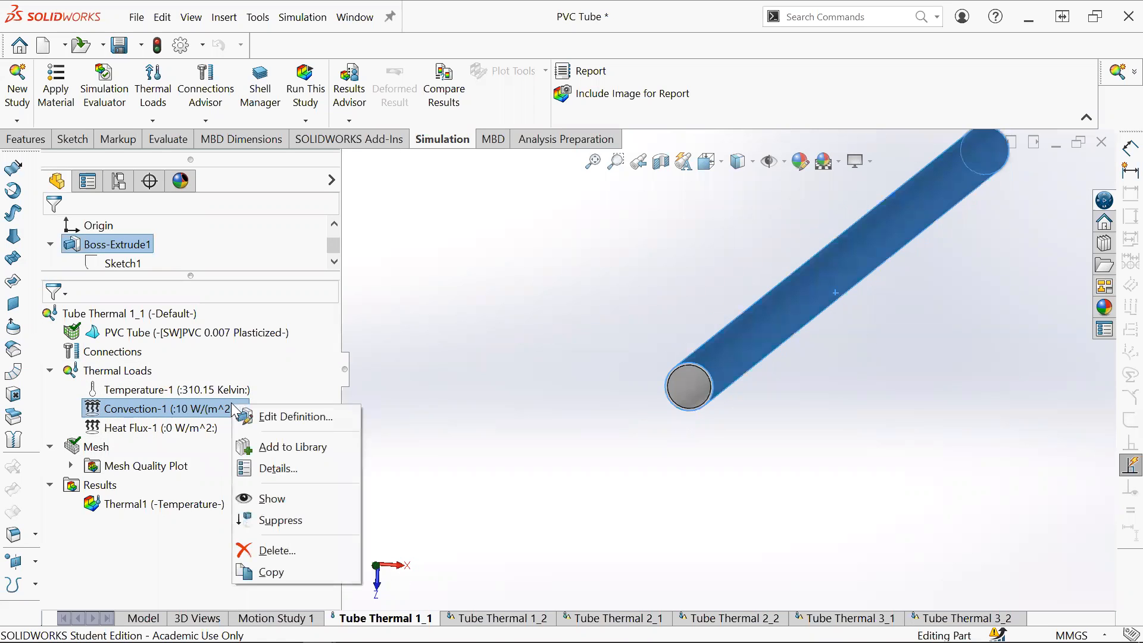
scroll(860, 281, down, 3)
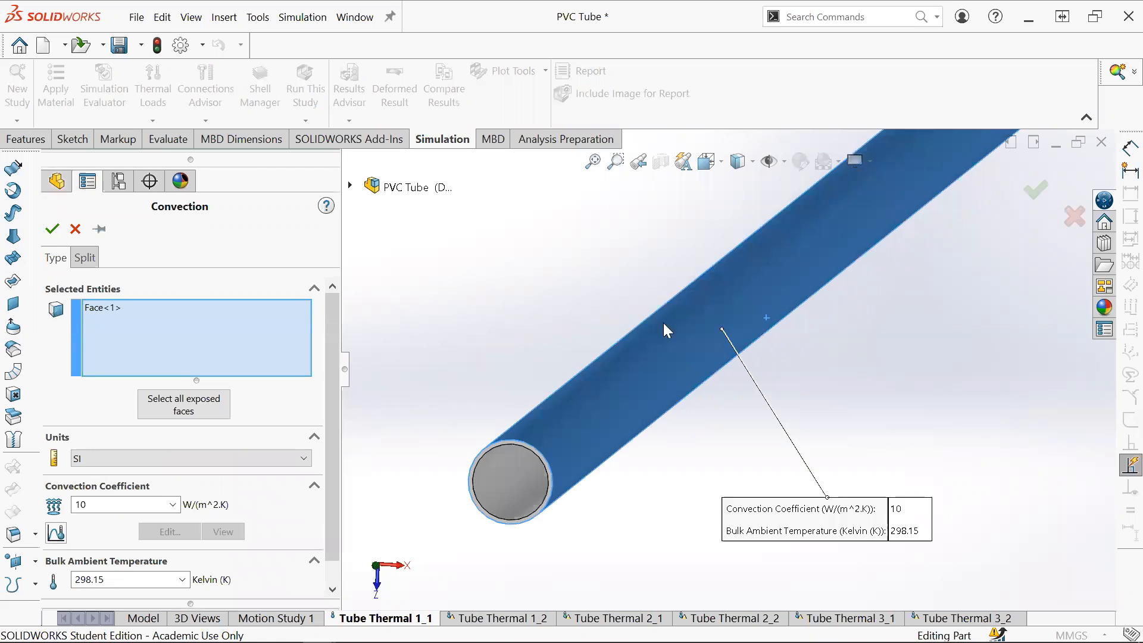
scroll(663, 323, up, 3)
click(53, 230)
right_click(163, 392)
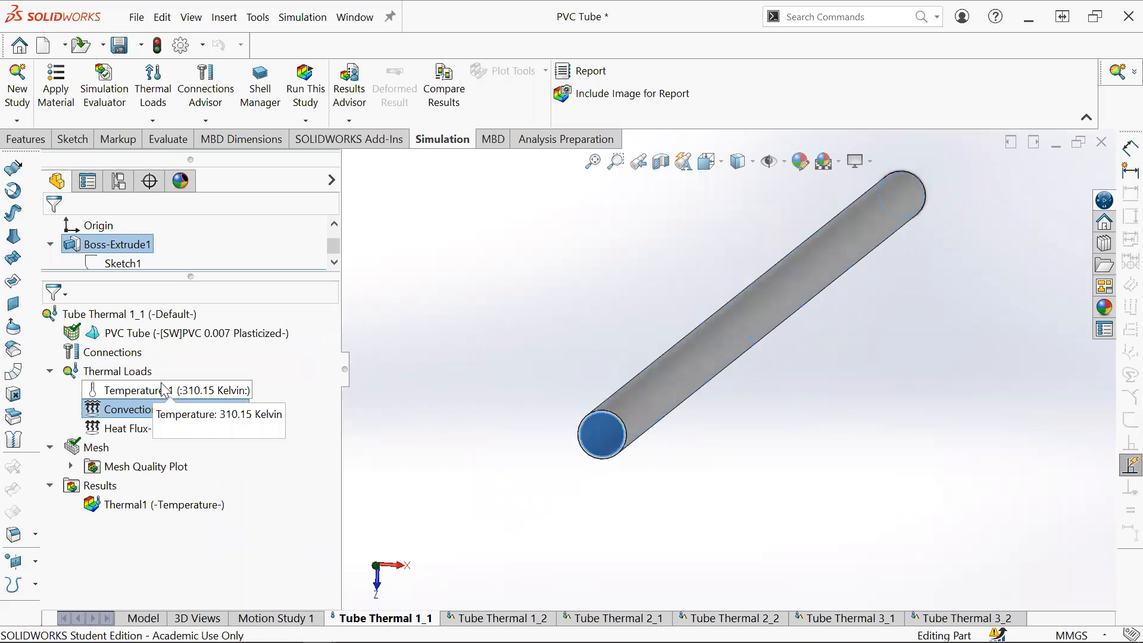
click(410, 398)
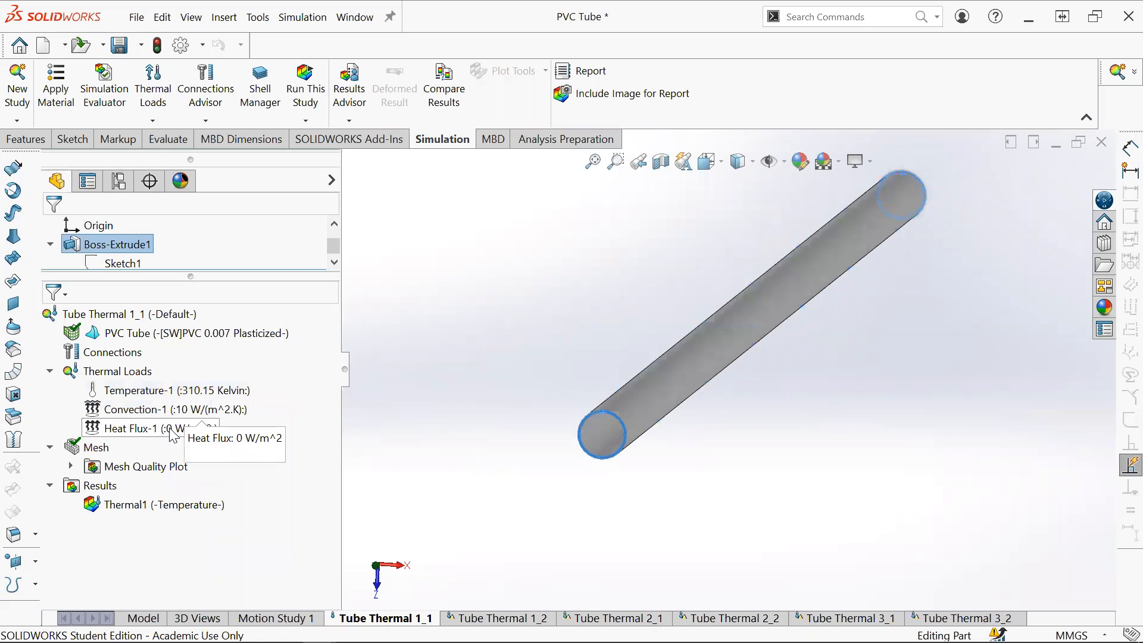
- Examine the ring-shaped end faces assigned to Heat Flux-1, the available thermal load types, and the tube's inner and outer walls
click(168, 429)
scroll(602, 407, down, 5)
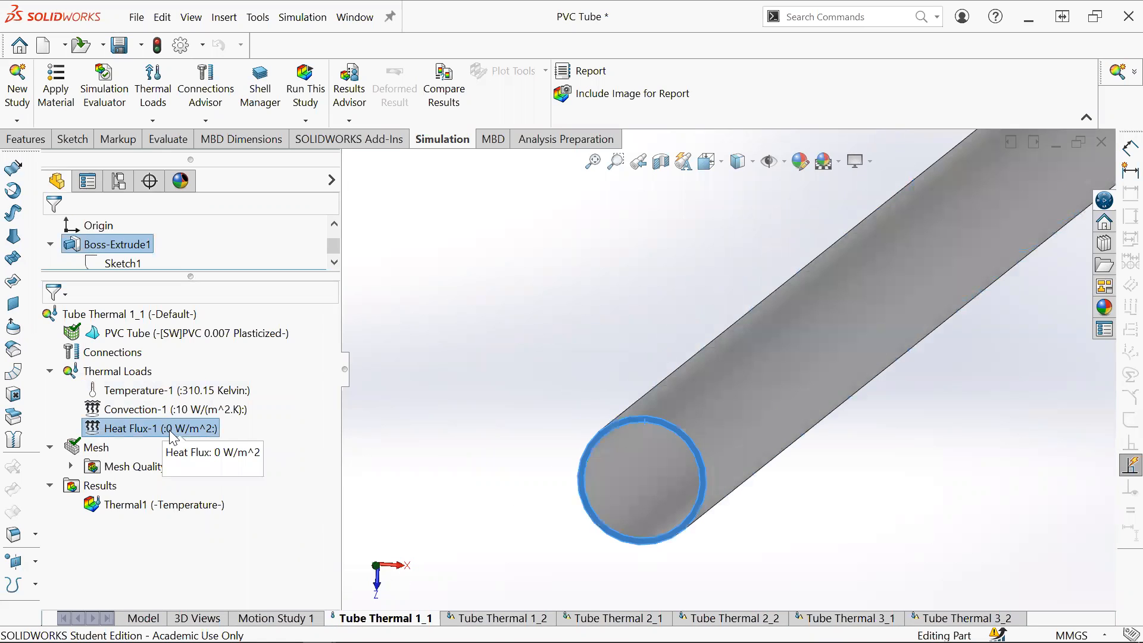
right_click(114, 370)
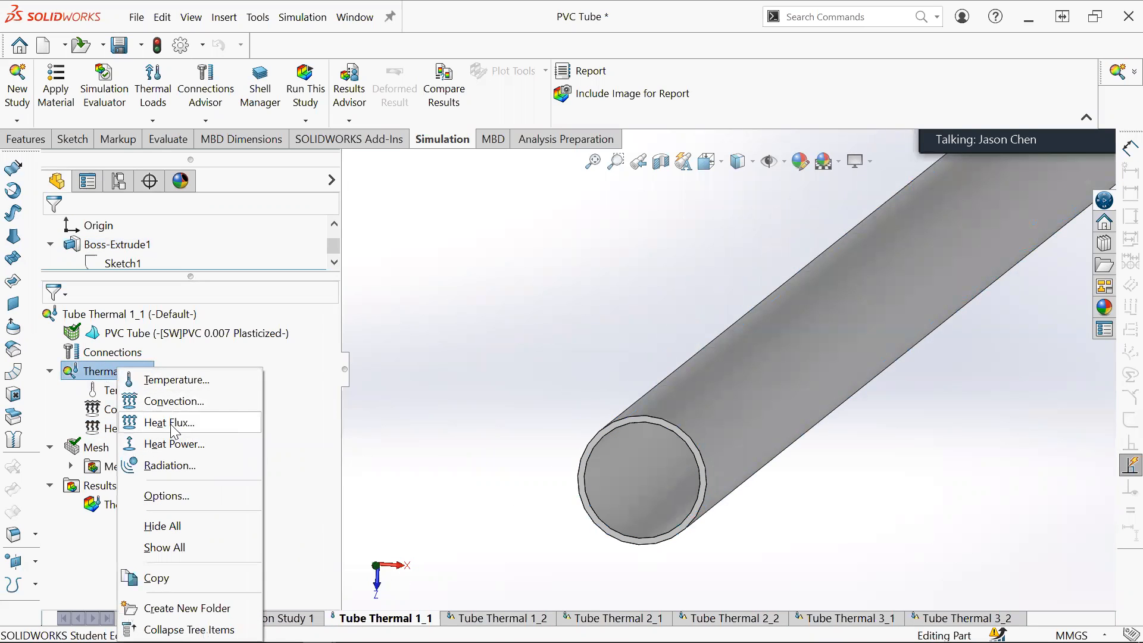
click(594, 441)
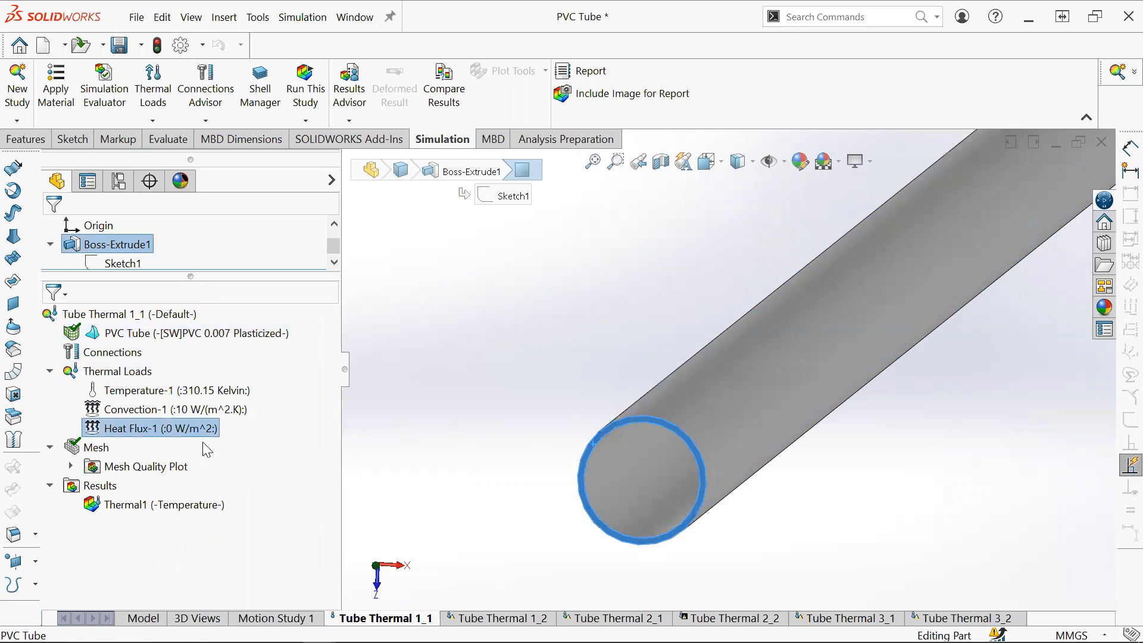
scroll(488, 419, up, 2)
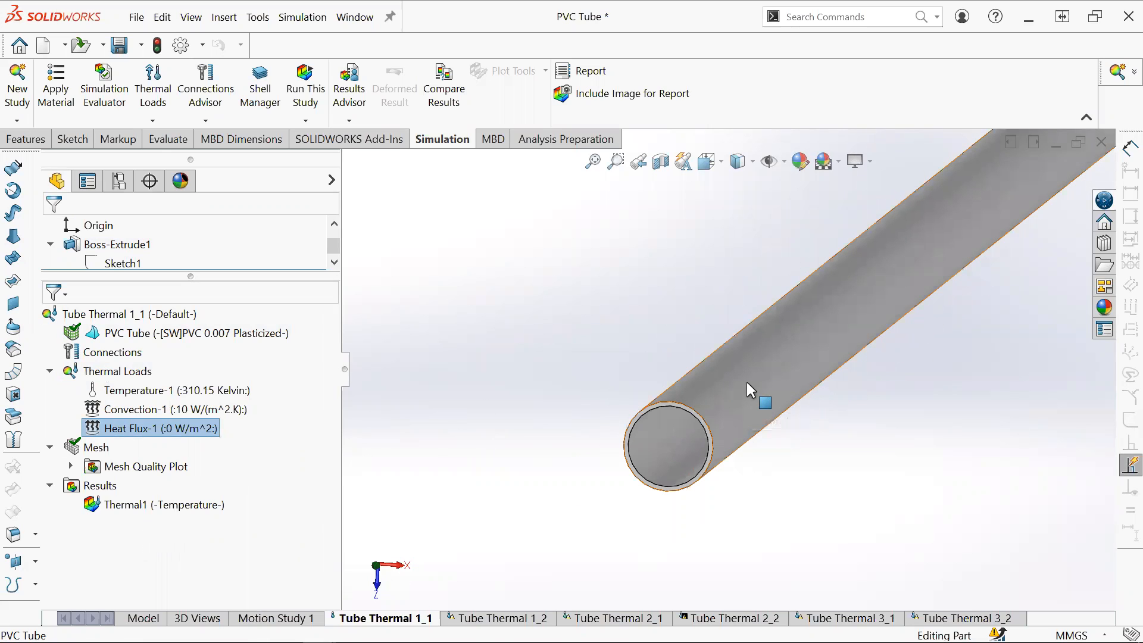
scroll(629, 448, down, 2)
click(642, 451)
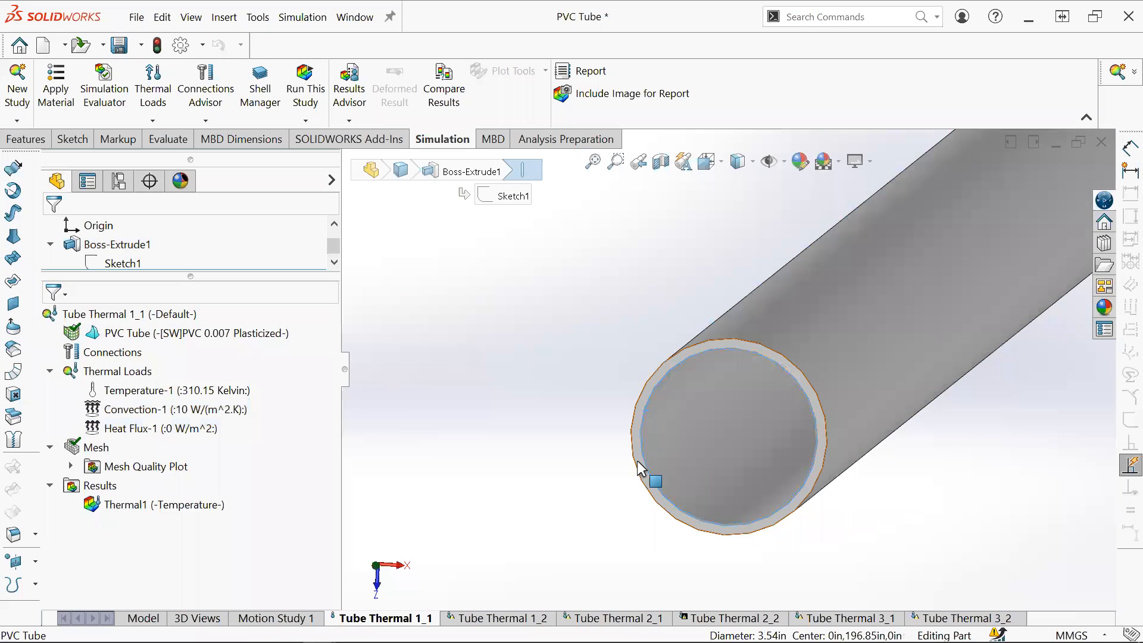
click(149, 438)
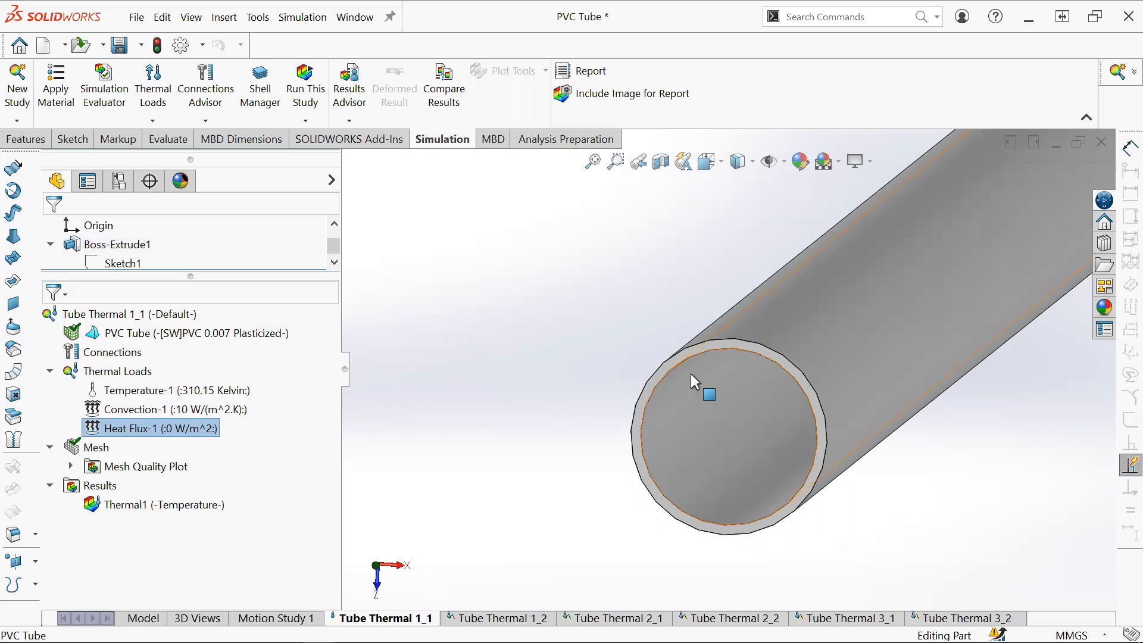
scroll(818, 312, up, 5)
scroll(839, 288, down, 1)
drag(851, 312, 864, 331)
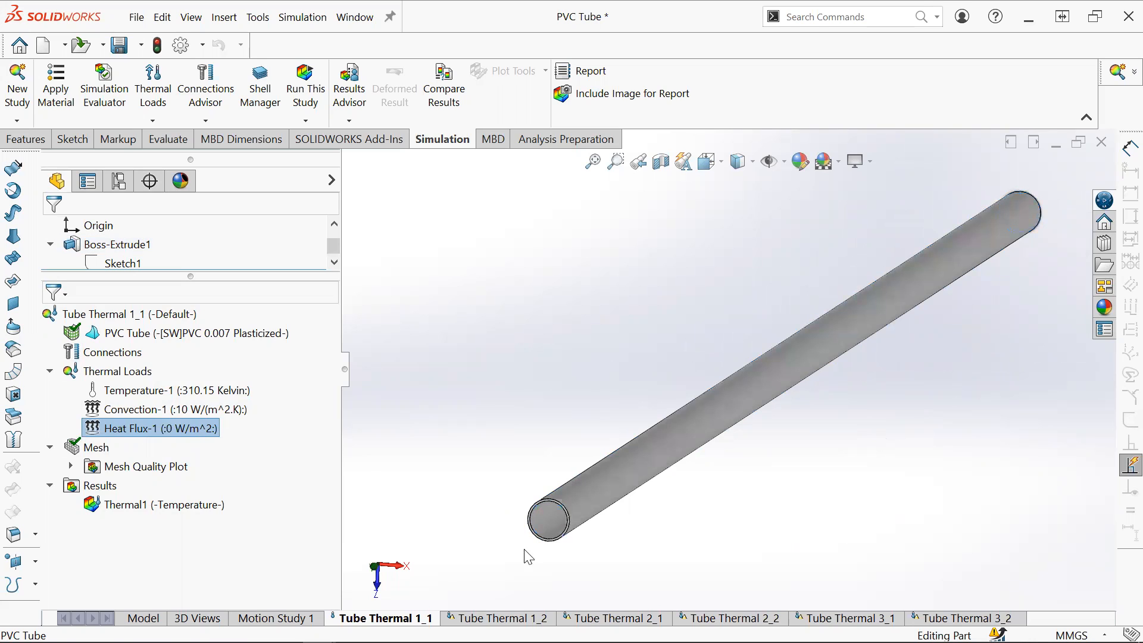
scroll(529, 539, down, 3)
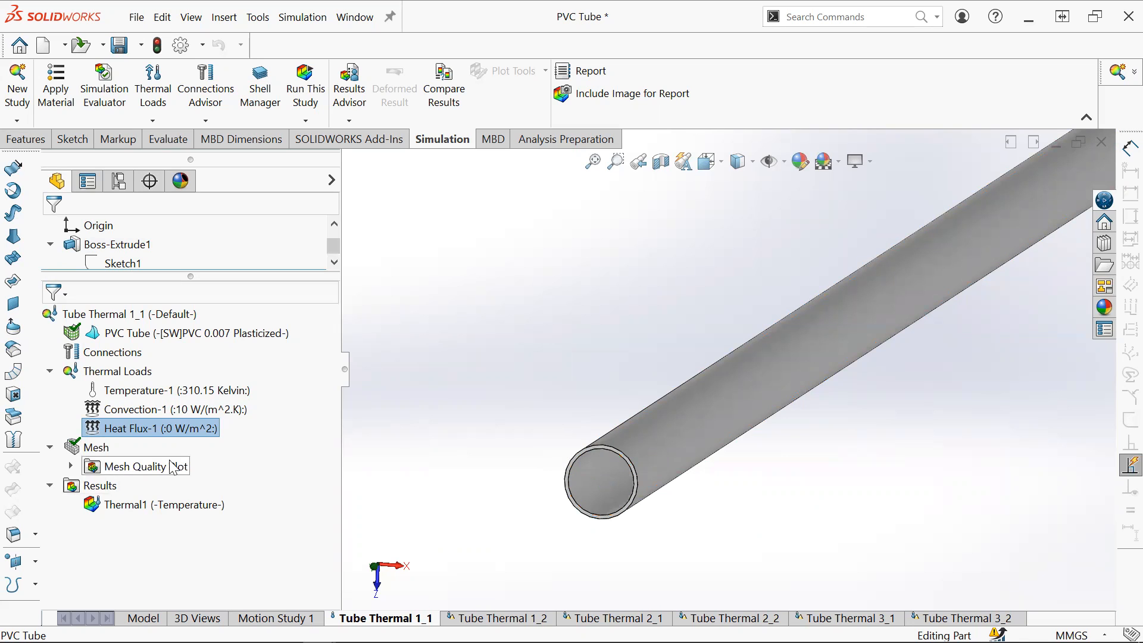
- Display the Thermal1 temperature plot and inspect the temperature distribution along the tube and through the wall at its end
right_click(102, 450)
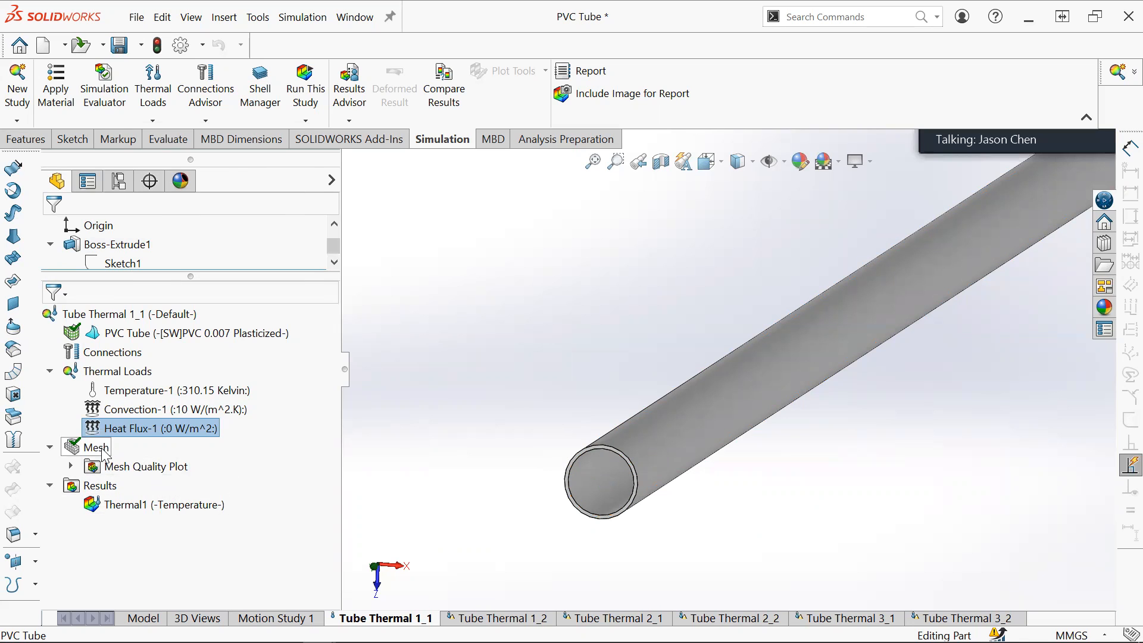
click(128, 503)
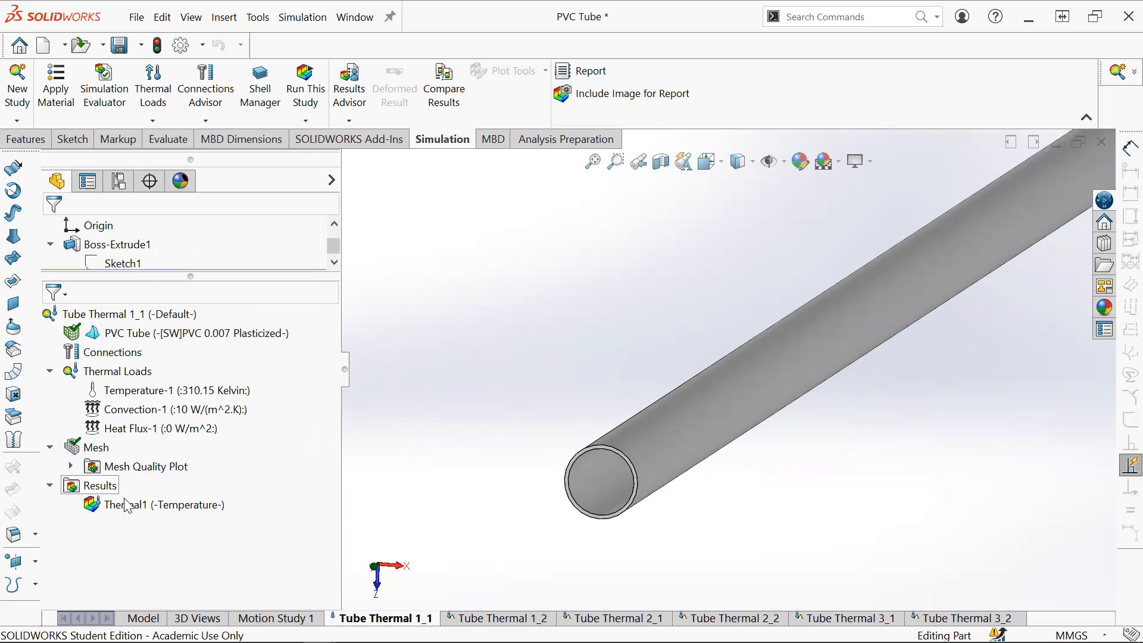
click(128, 504)
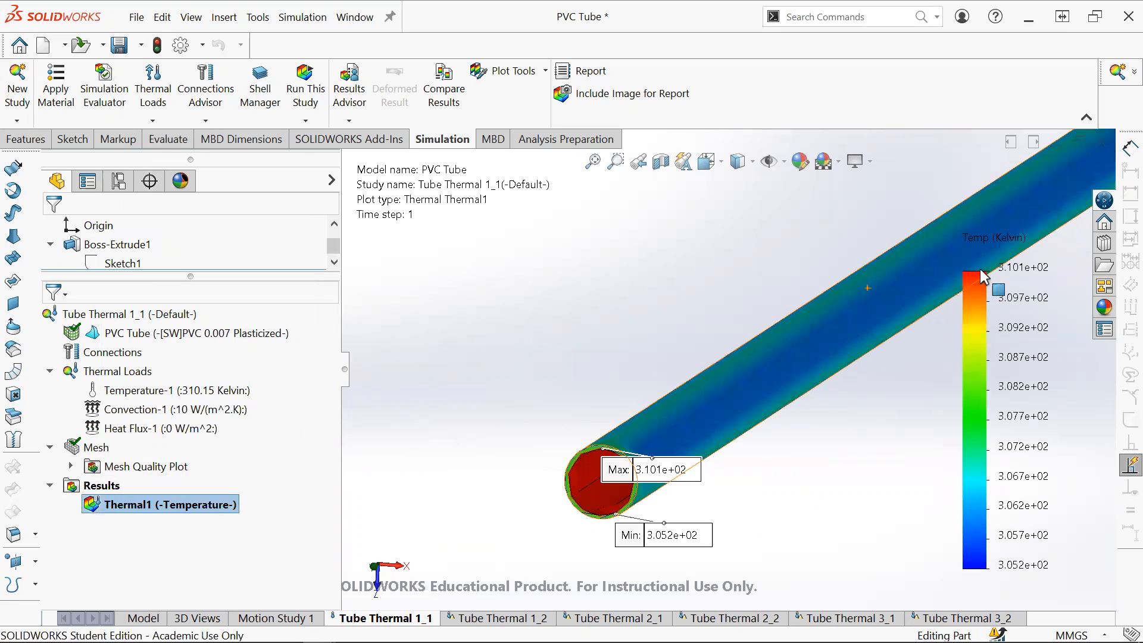
scroll(898, 334, down, 1)
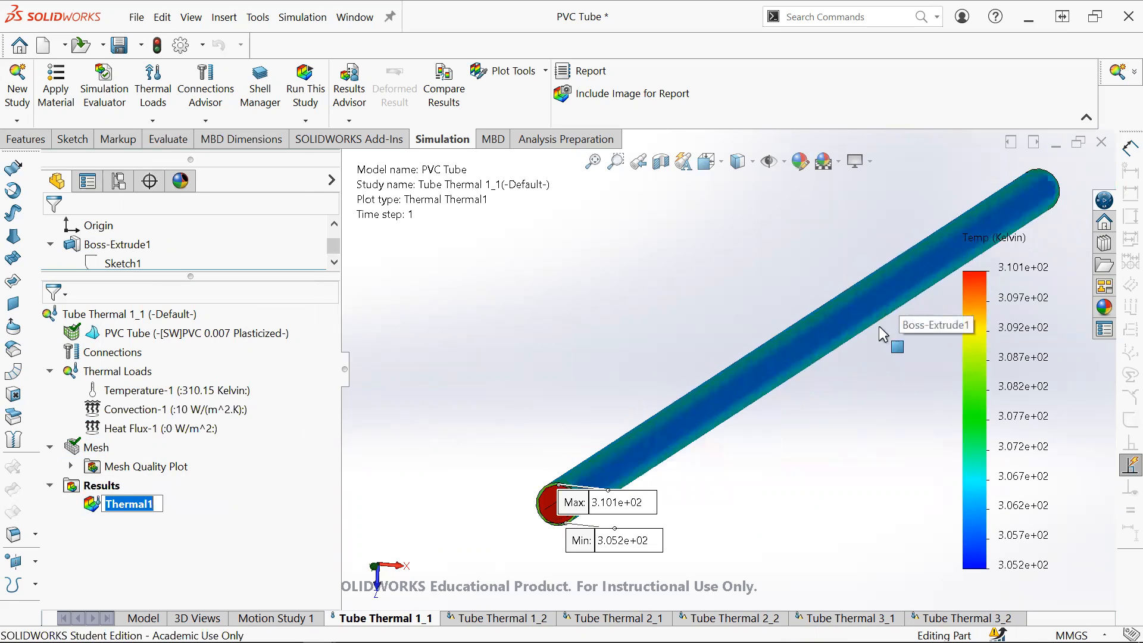
scroll(881, 326, up, 2)
scroll(881, 321, down, 1)
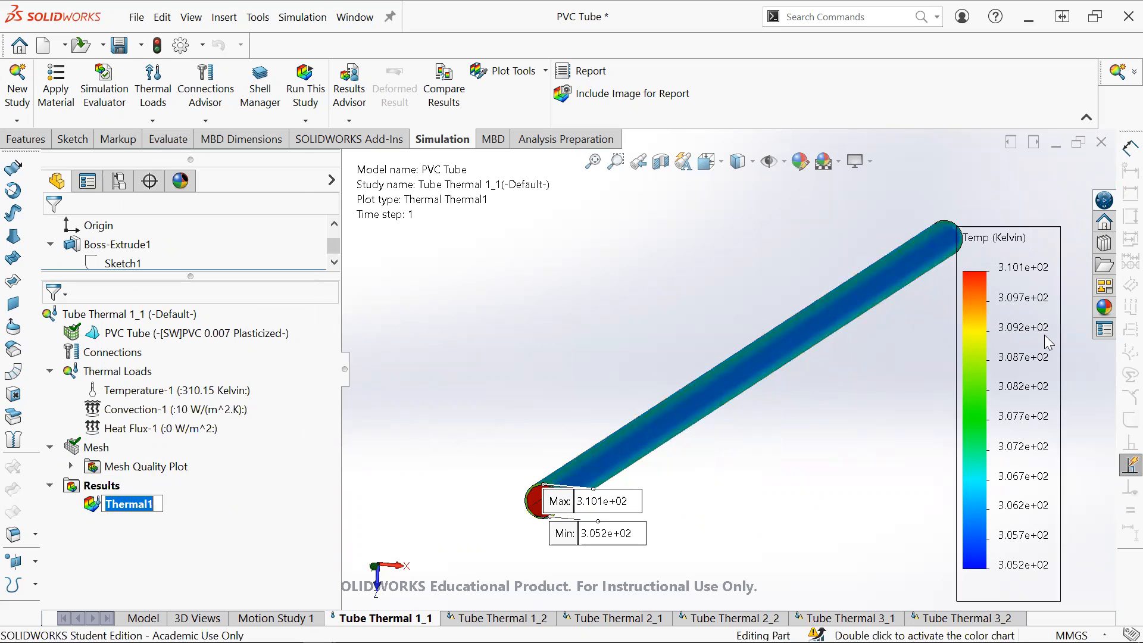
scroll(587, 455, down, 5)
scroll(585, 451, down, 4)
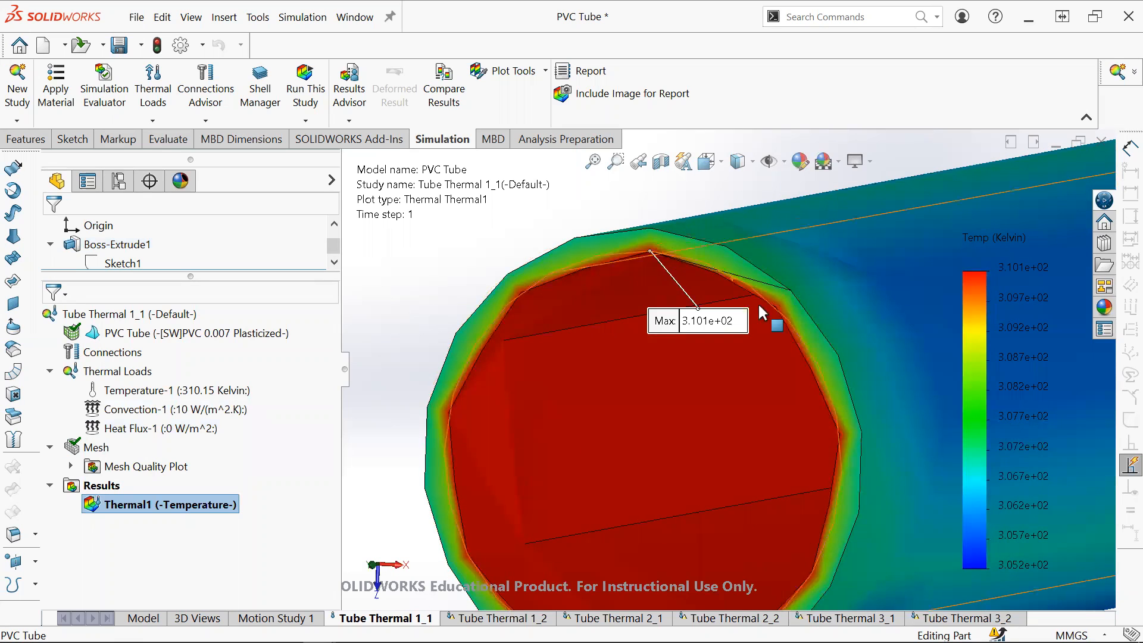
scroll(765, 312, up, 3)
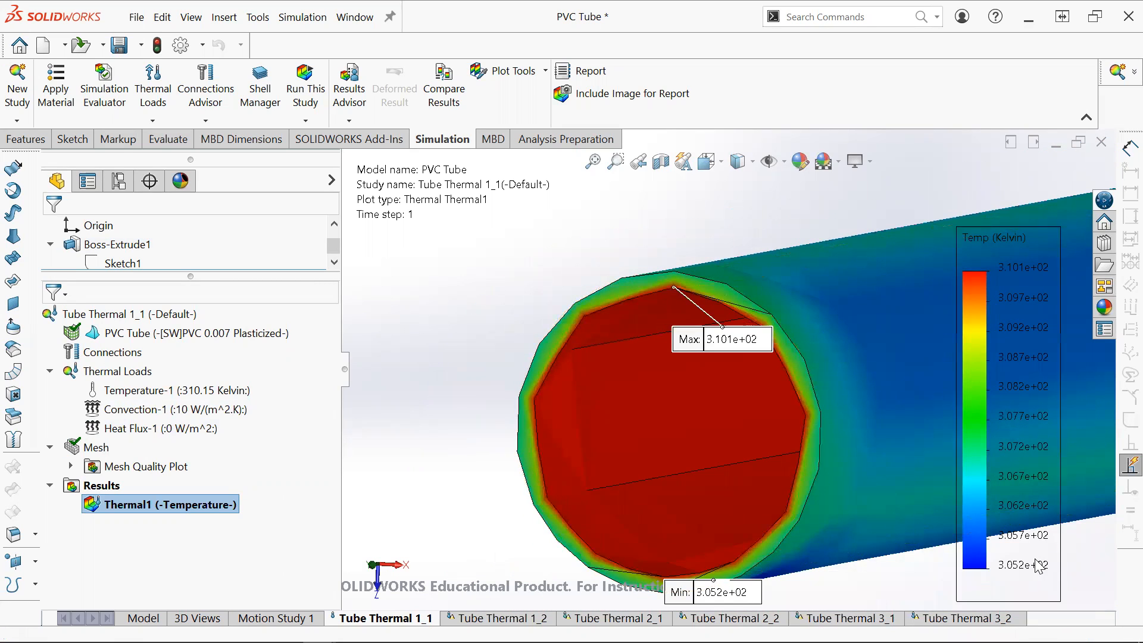
- Section-clip the Thermal1 plot at the Front Plane, examine the temperatures inside the tube along its length, and cancel the clipping
scroll(1037, 570, up, 1)
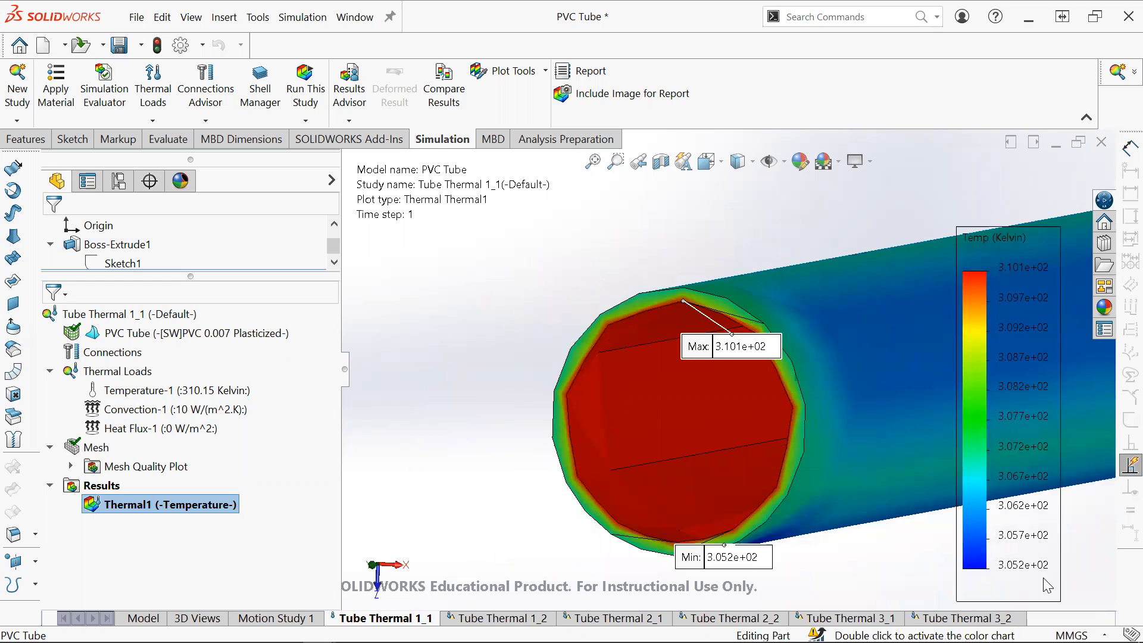
scroll(933, 562, up, 1)
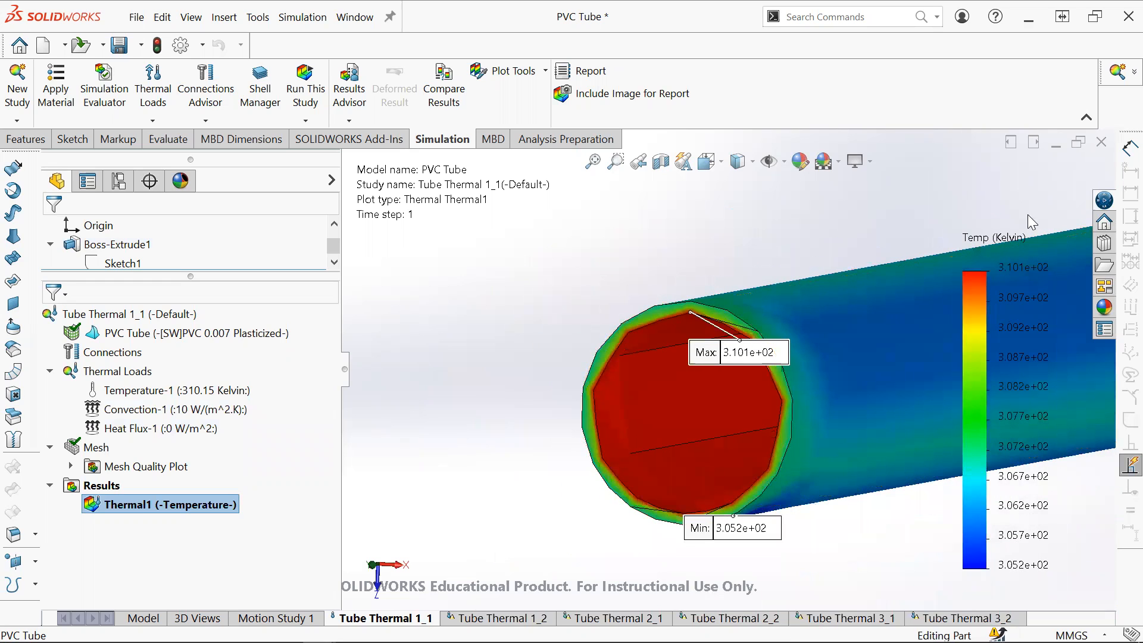
right_click(124, 507)
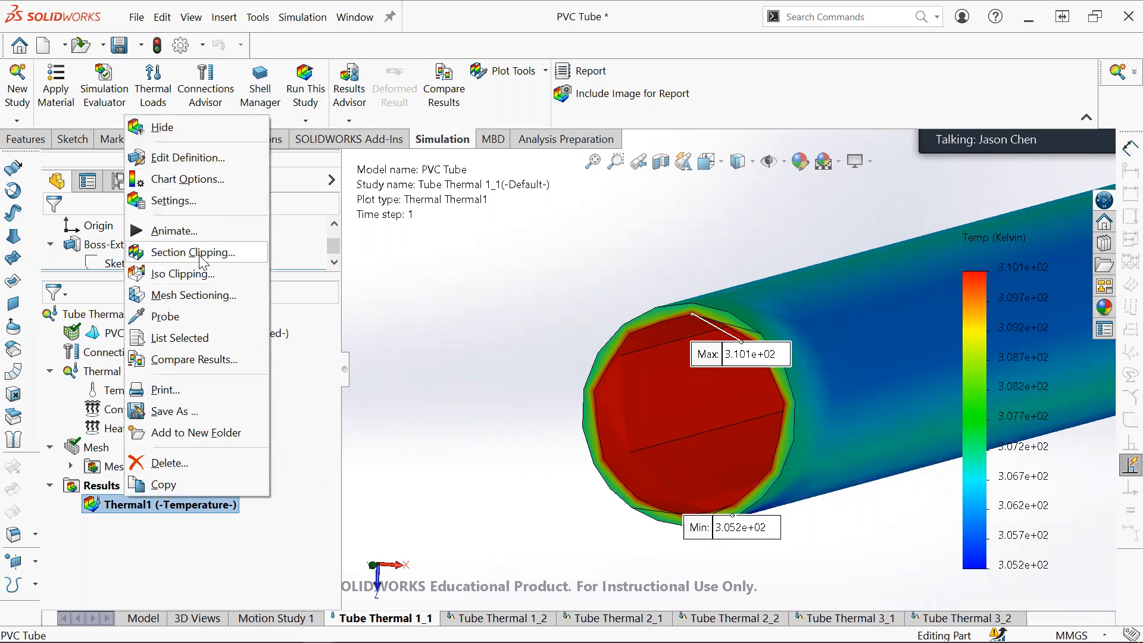
click(200, 254)
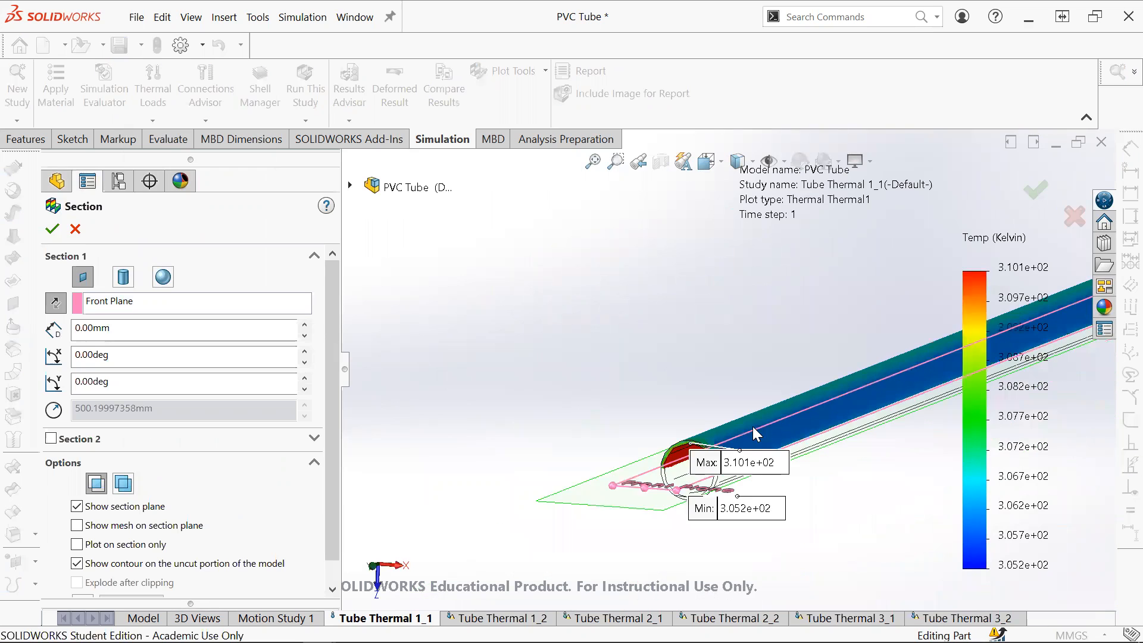
scroll(798, 385, up, 4)
drag(800, 385, 840, 342)
scroll(897, 275, down, 5)
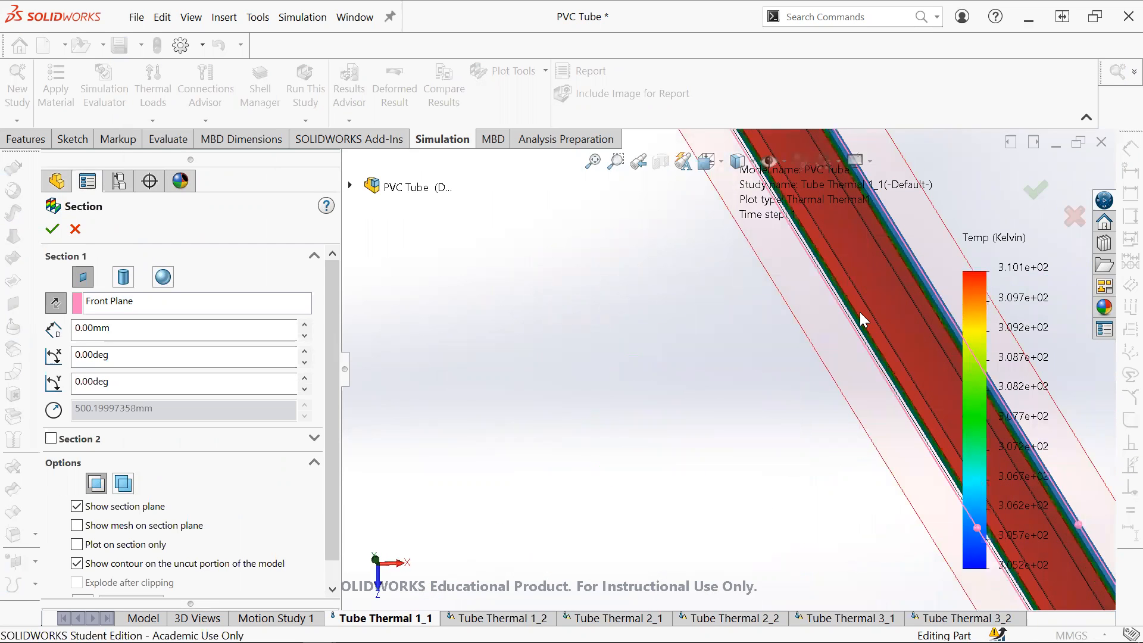
drag(823, 301, 781, 423)
drag(801, 321, 780, 409)
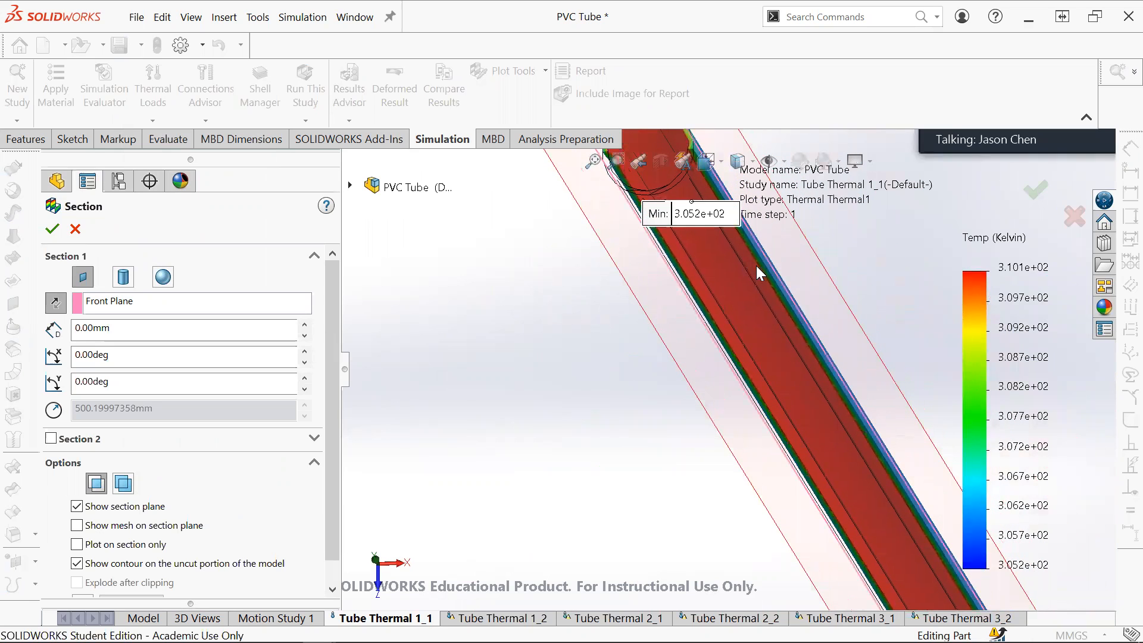
drag(749, 252, 721, 333)
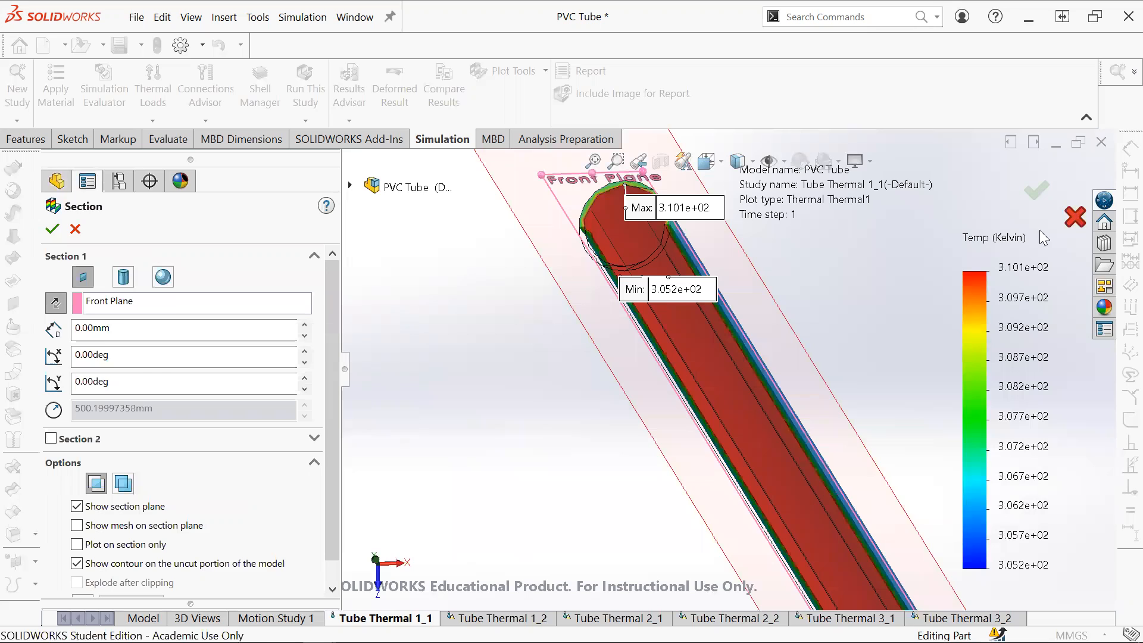
click(1075, 216)
- Iso-clip the Thermal1 plot at about 309.85 Kelvin, inspect the remaining hot region from both ends of the tube, and leave the clipping
right_click(149, 504)
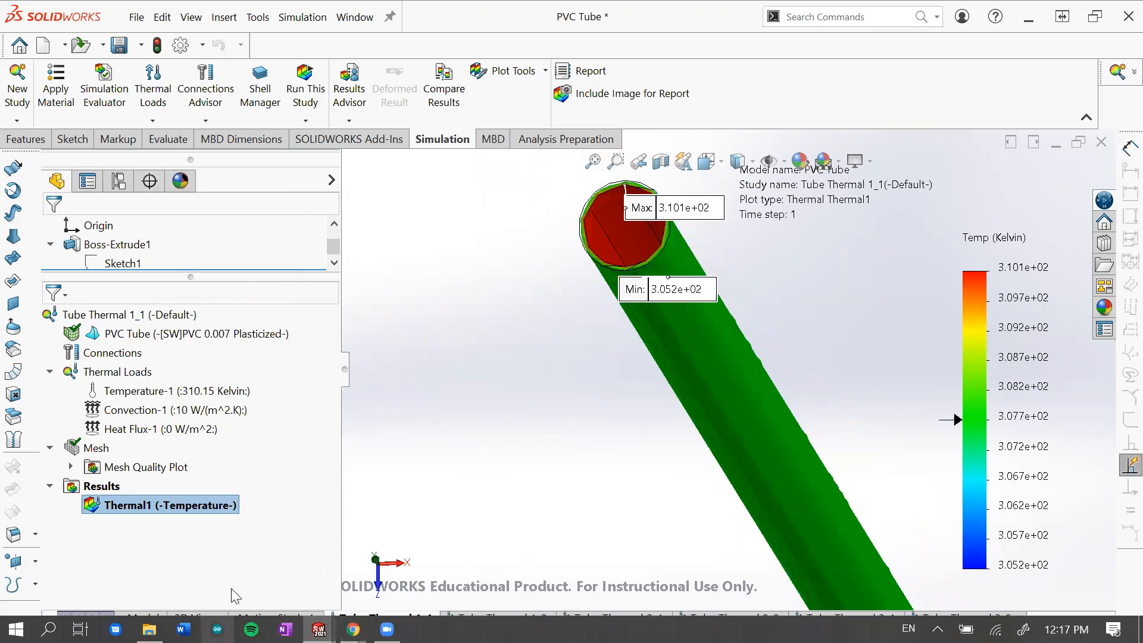
drag(177, 326, 271, 322)
drag(638, 325, 965, 269)
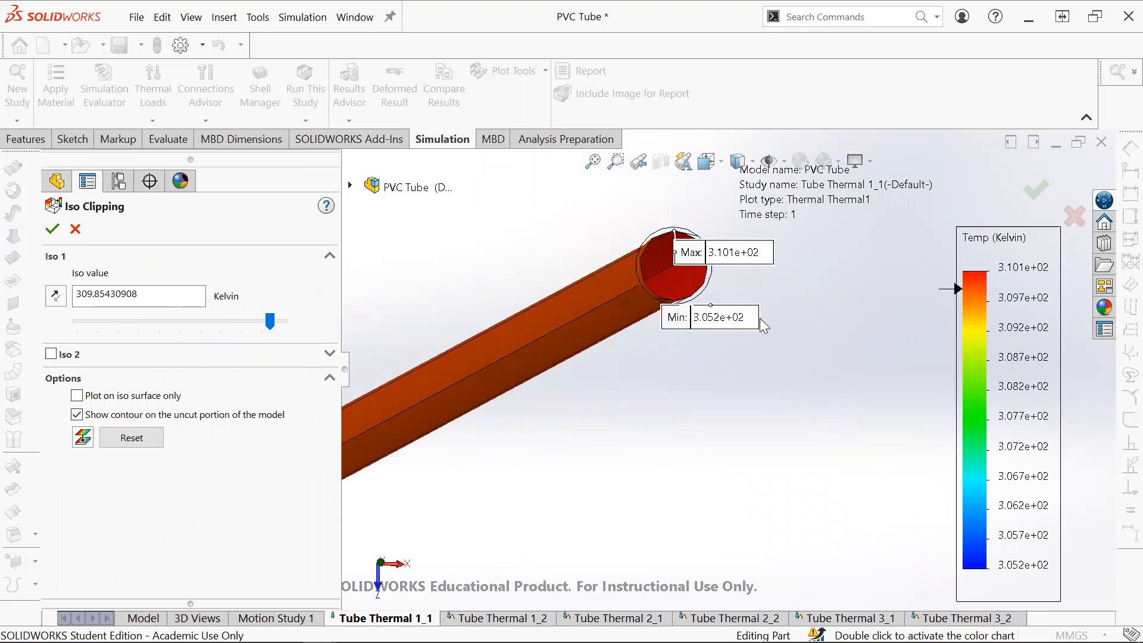
mouse_move(625, 338)
mouse_down()
mouse_move(587, 373)
mouse_move(614, 354)
mouse_up()
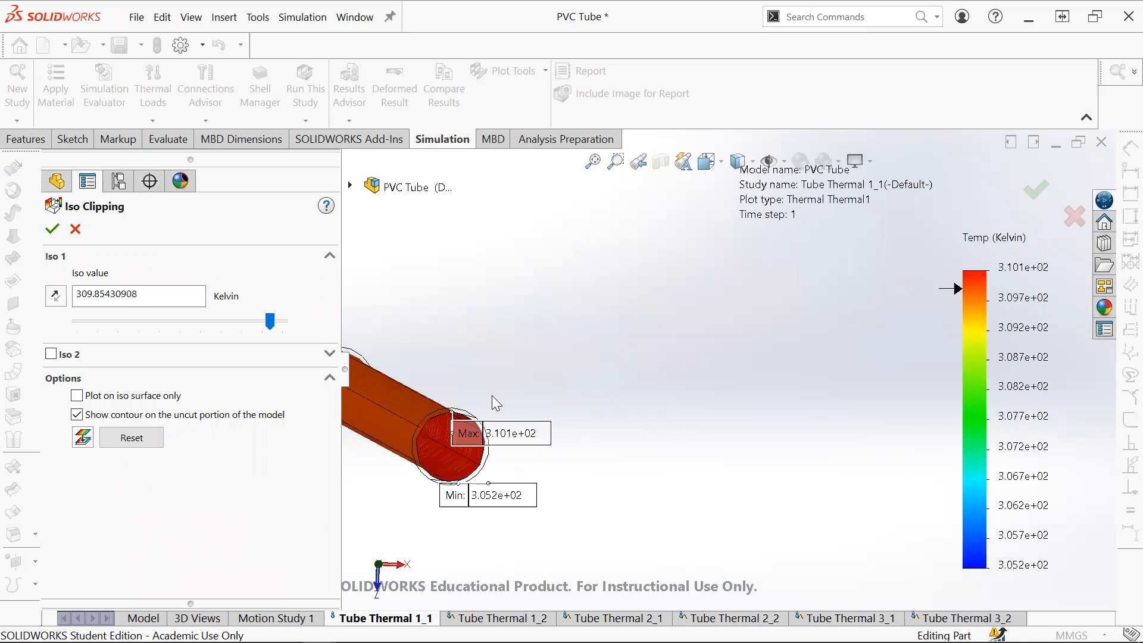
scroll(649, 408, up, 2)
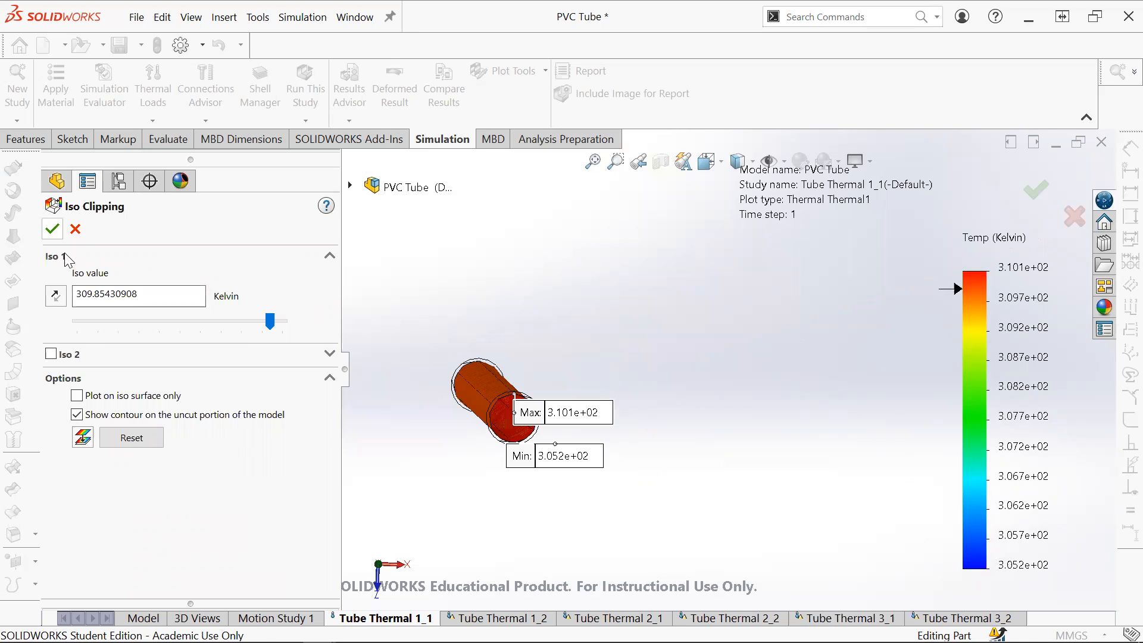
scroll(540, 328, down, 1)
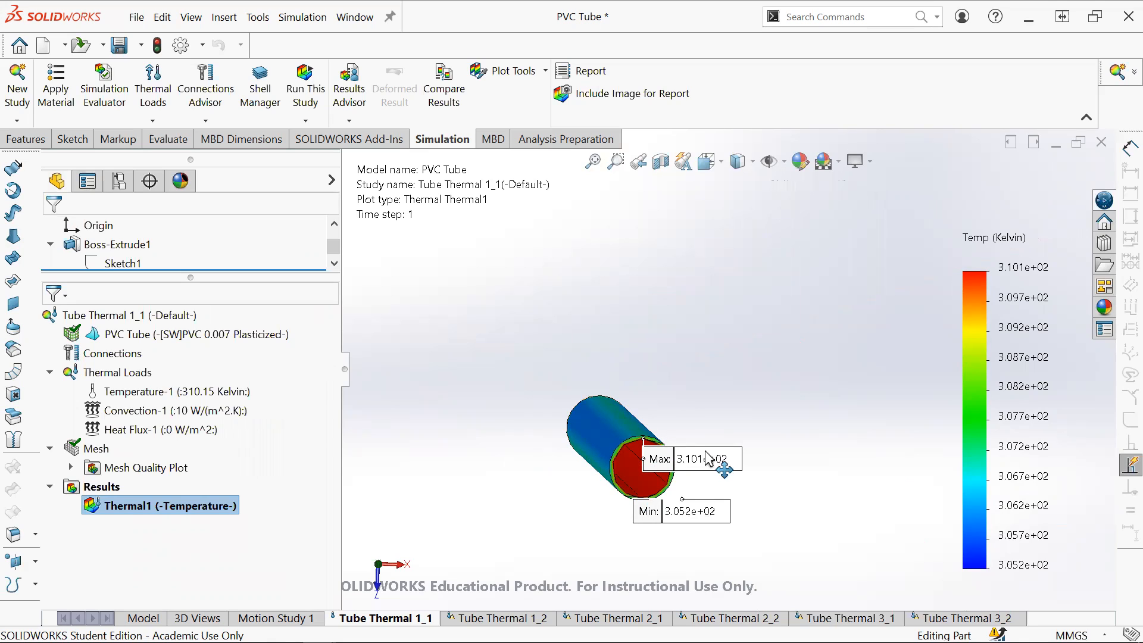
- Move the Max and Min temperature labels clear of the tube end in the Thermal1 plot
drag(712, 463, 737, 459)
drag(708, 513, 742, 551)
drag(780, 413, 780, 413)
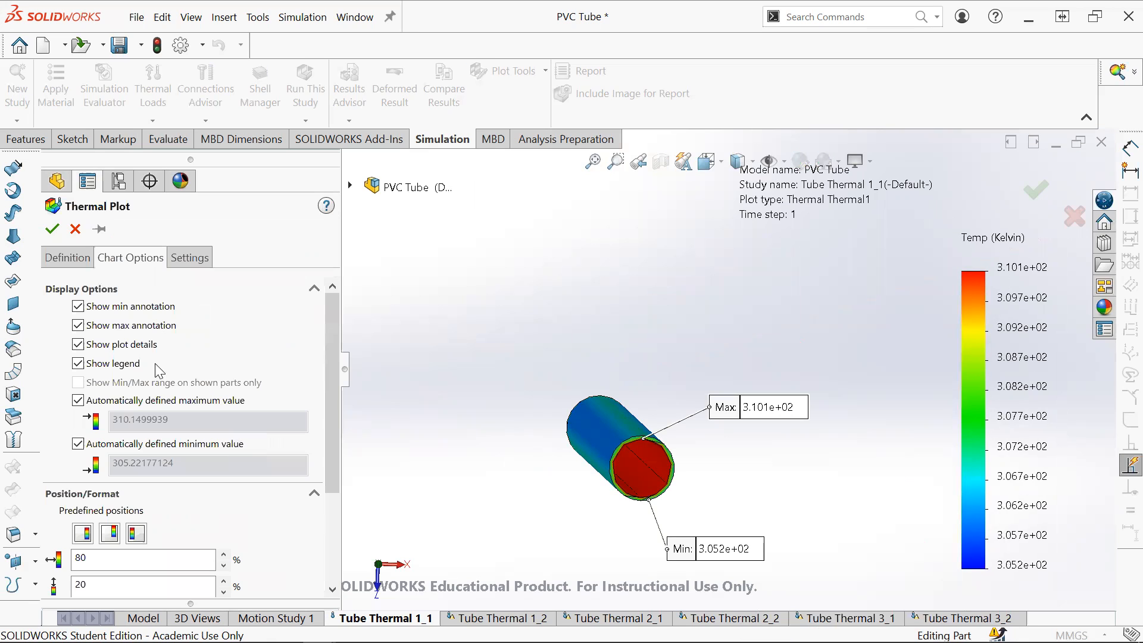
- Hide both the minimum and maximum annotations through the Thermal1 plot's chart options
click(124, 305)
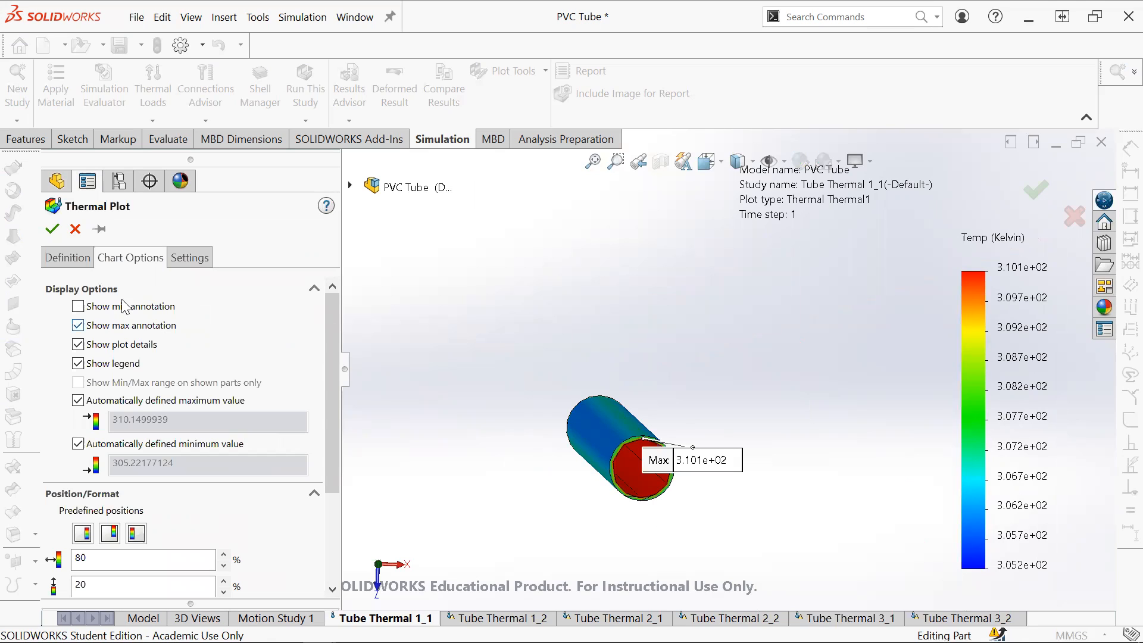
click(115, 325)
click(122, 306)
click(115, 326)
click(118, 305)
click(126, 305)
click(125, 303)
click(116, 325)
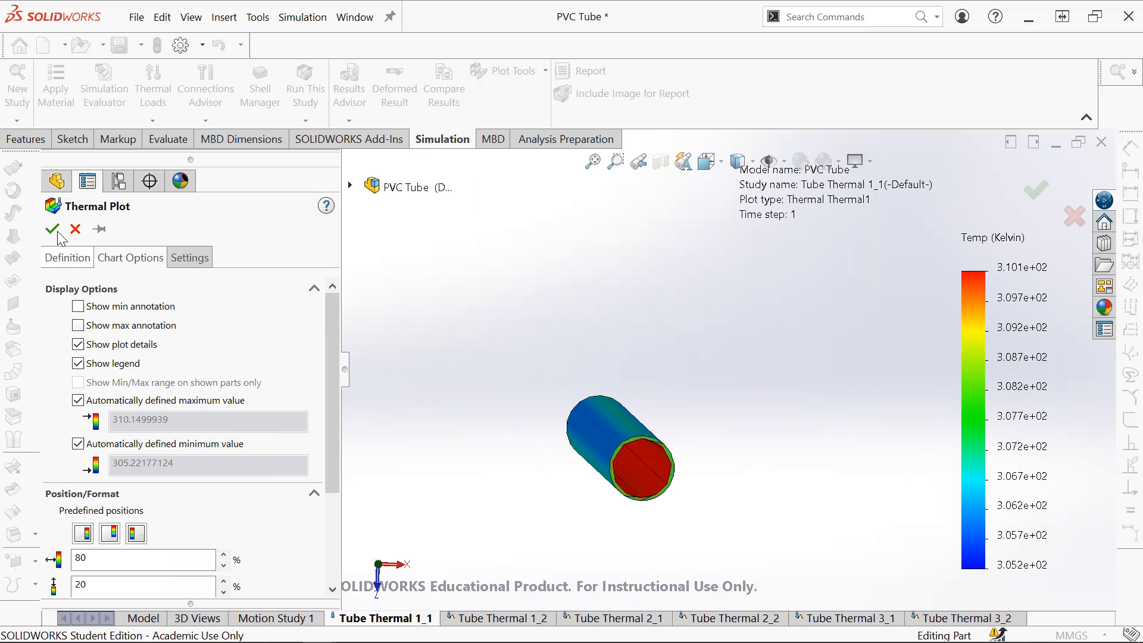
key(Escape)
- Open study Tube Thermal 1_2 and examine the faces assigned to its Heat Flux-2, Temperature-1 and Heat Flux-1 loads
click(520, 623)
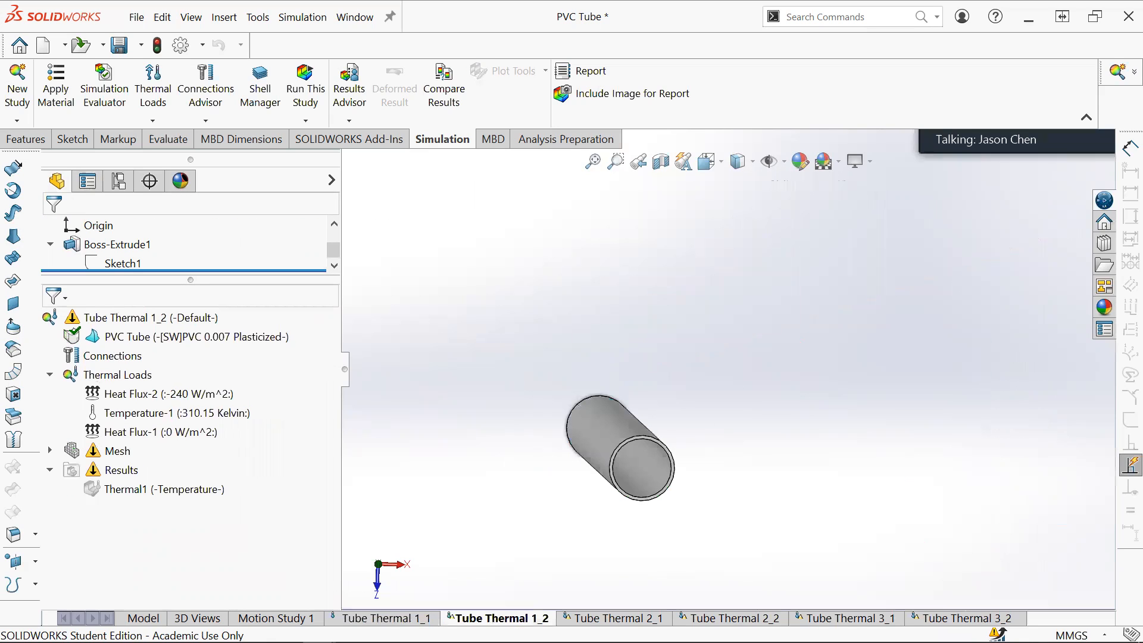
click(182, 394)
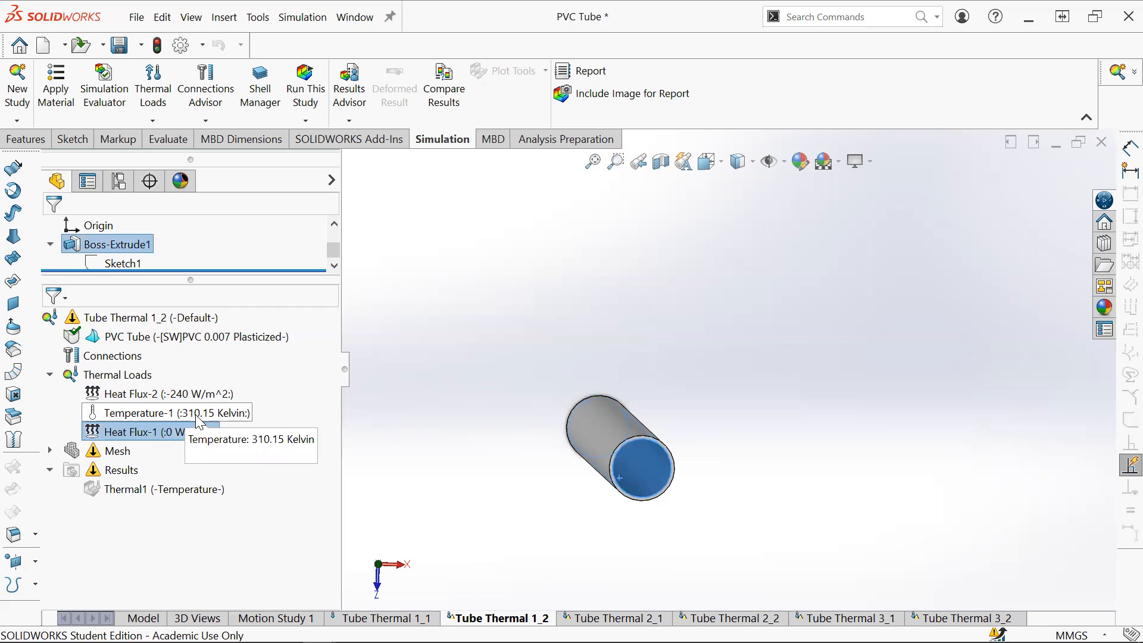
click(195, 413)
click(727, 515)
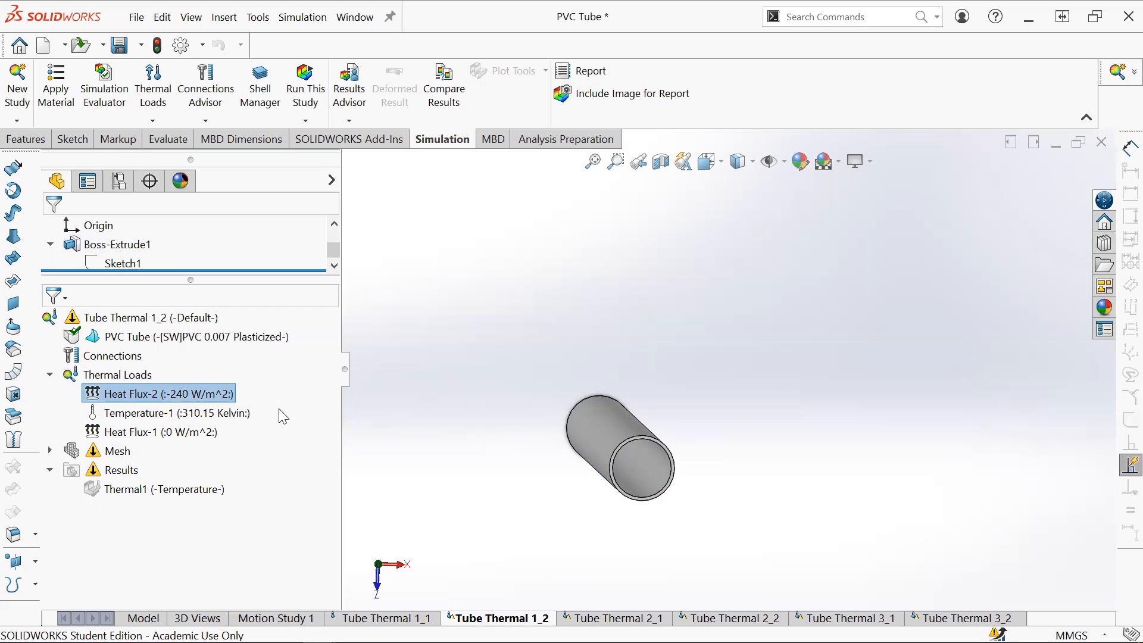
click(136, 417)
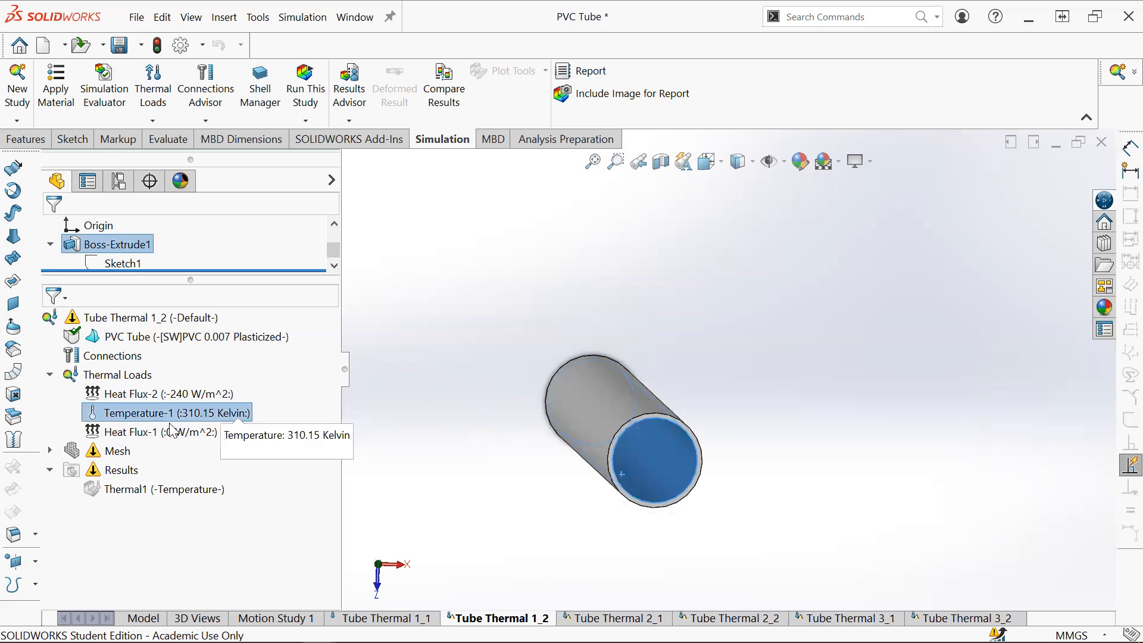
click(159, 439)
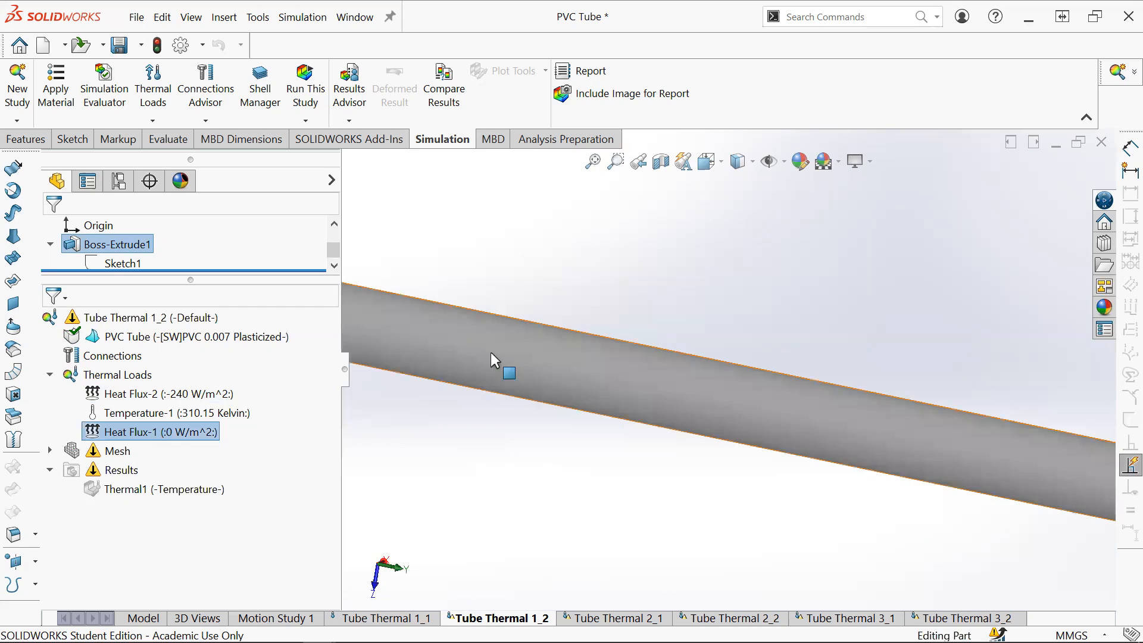
key(f)
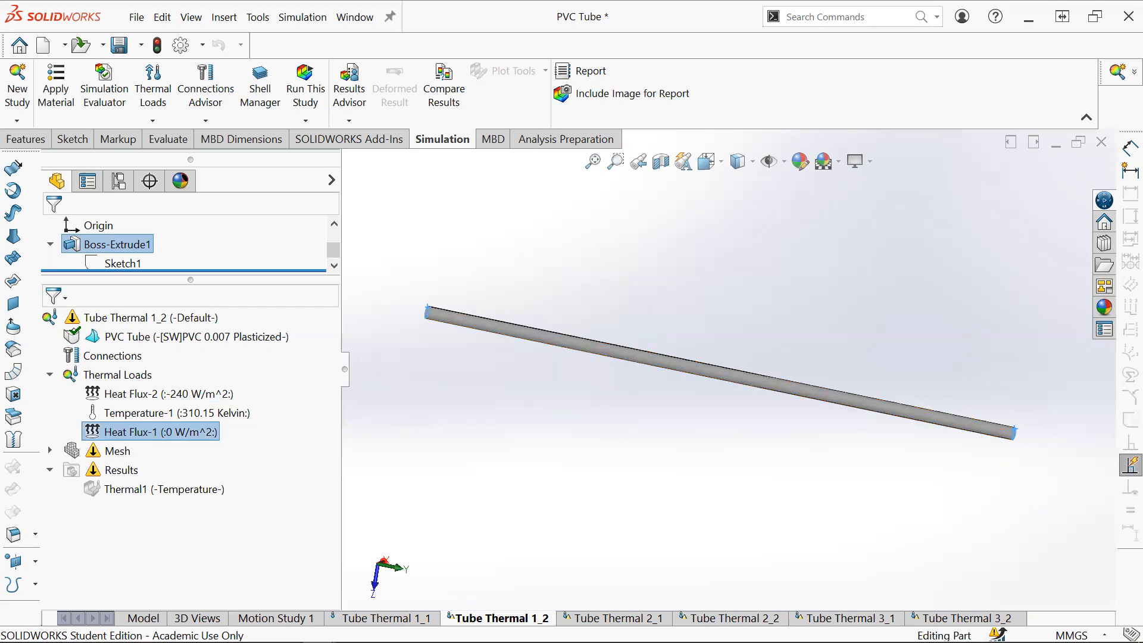
- Compare the thermal loads of Tube Thermal 1_1 with those of Tube Thermal 1_2, checking the outer face assigned to Heat Flux-2
click(378, 613)
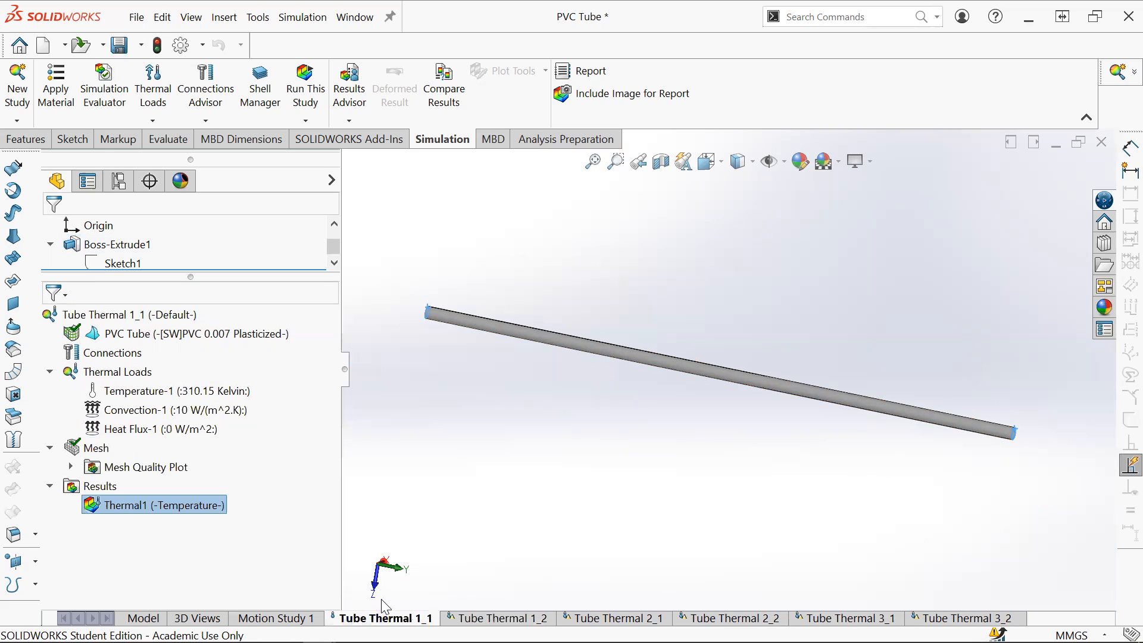
click(484, 619)
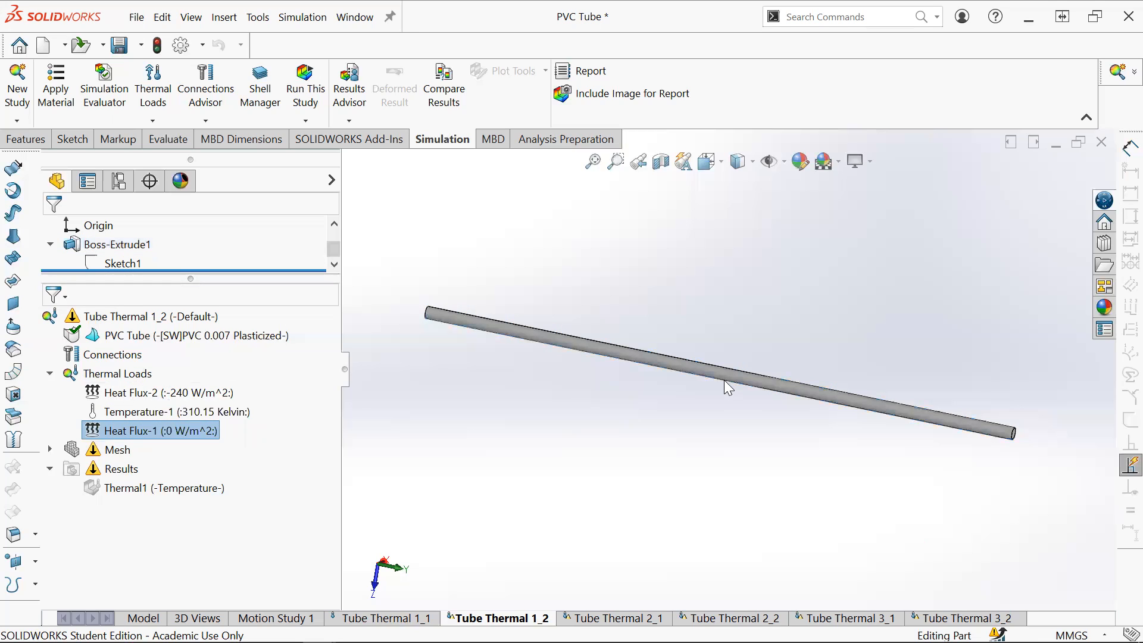
scroll(722, 381, down, 2)
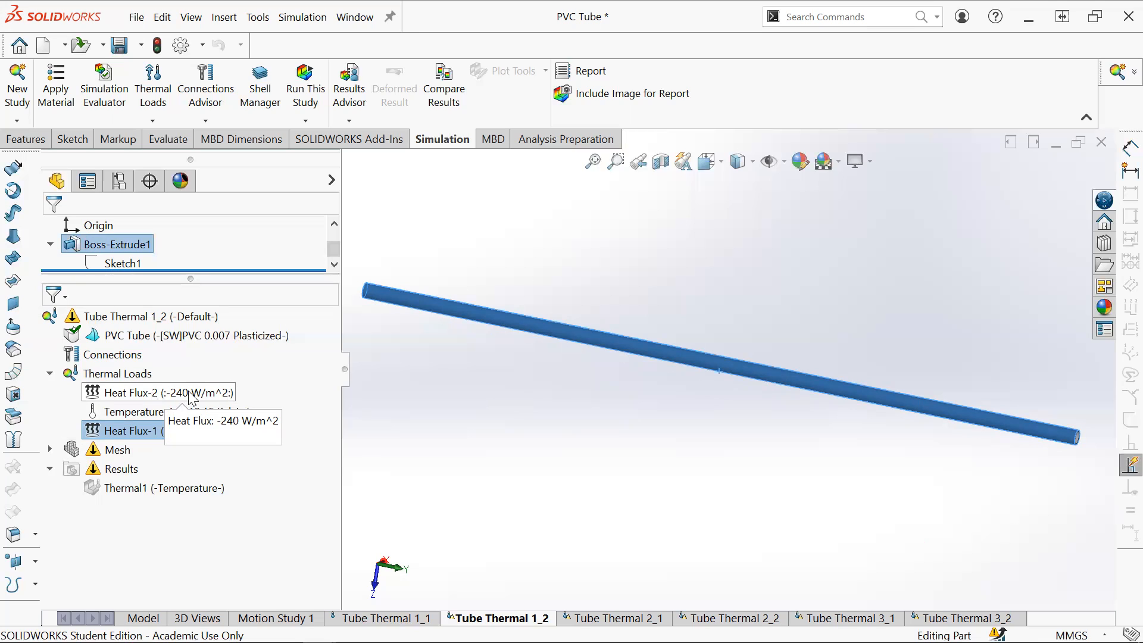
click(894, 342)
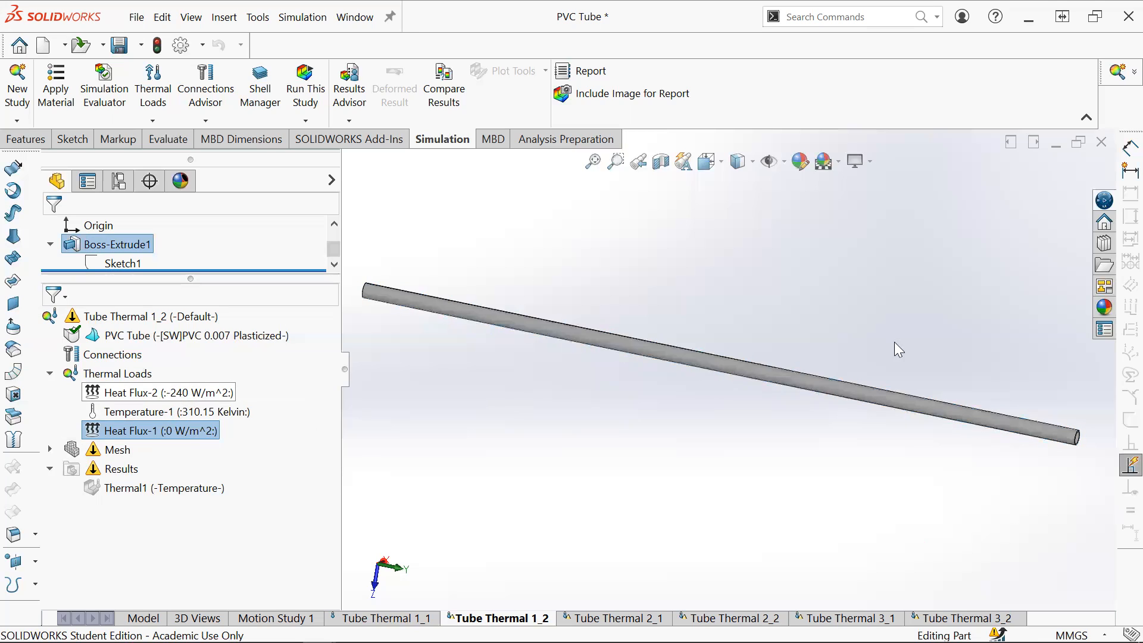
scroll(931, 341, up, 2)
scroll(914, 391, down, 3)
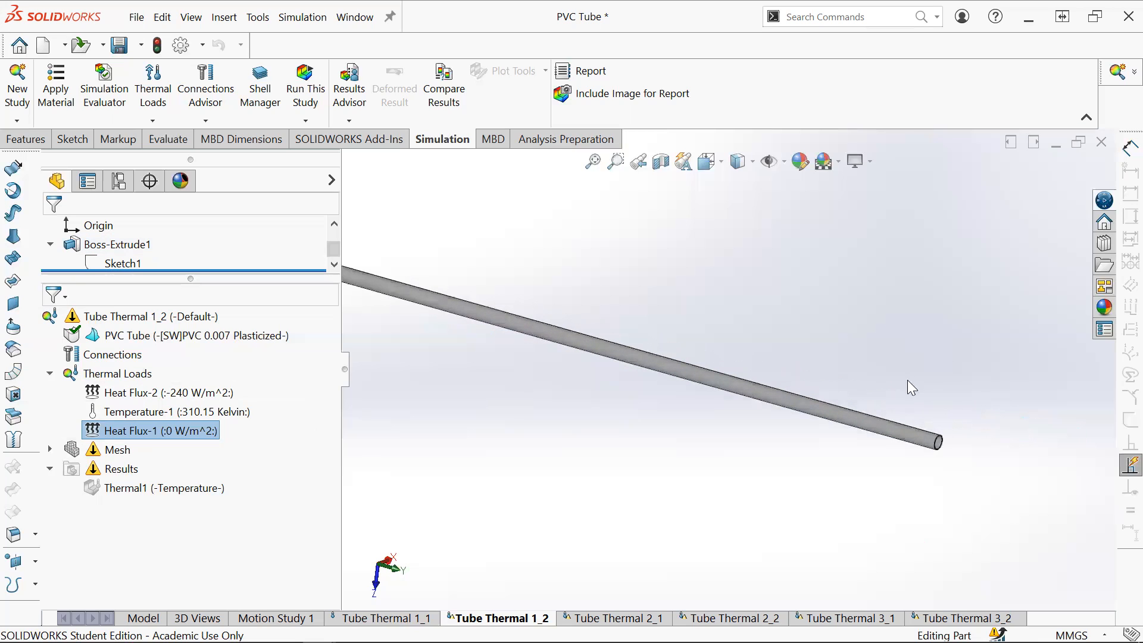
scroll(896, 366, up, 1)
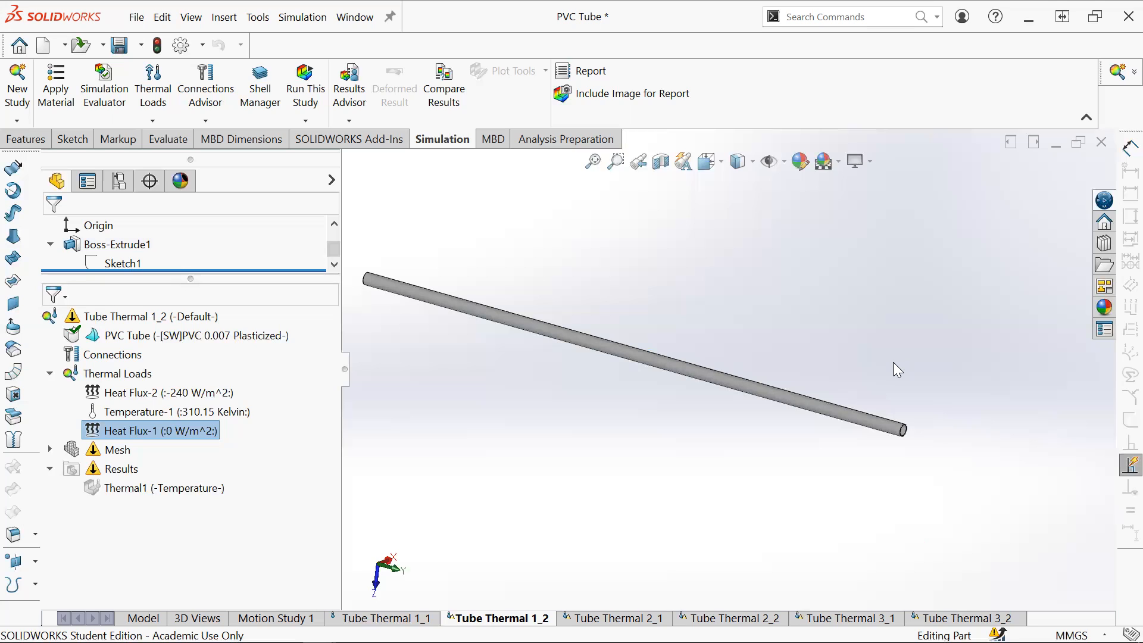
drag(881, 351, 574, 391)
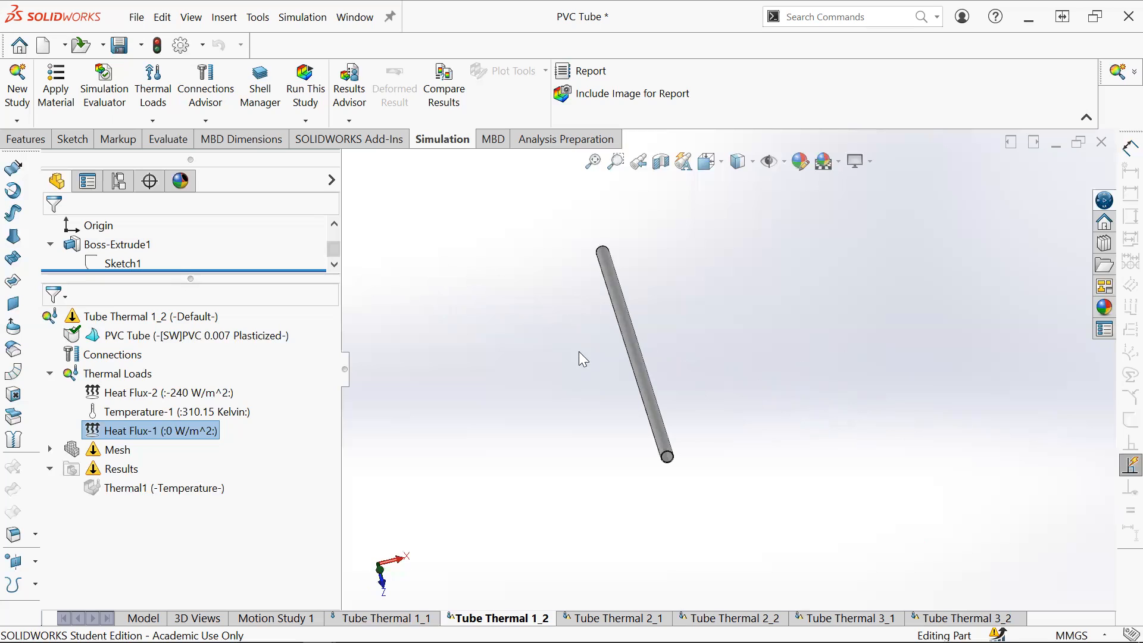
drag(577, 331, 661, 403)
scroll(625, 357, down, 1)
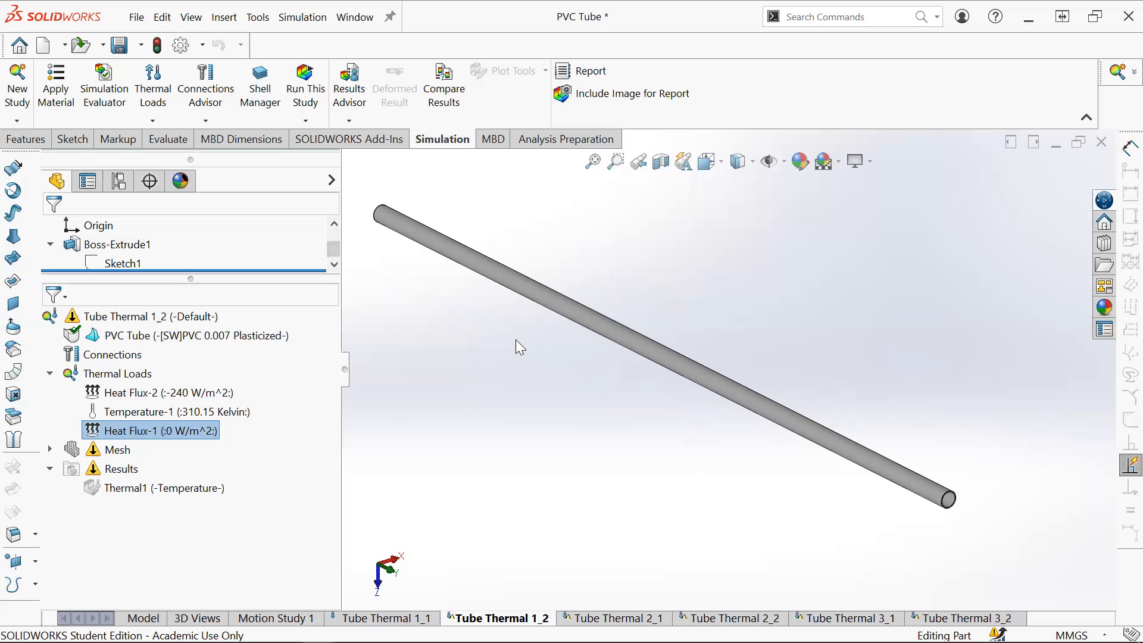
mouse_move(546, 328)
mouse_down()
mouse_move(617, 383)
mouse_move(755, 409)
mouse_move(740, 391)
mouse_move(749, 393)
mouse_up()
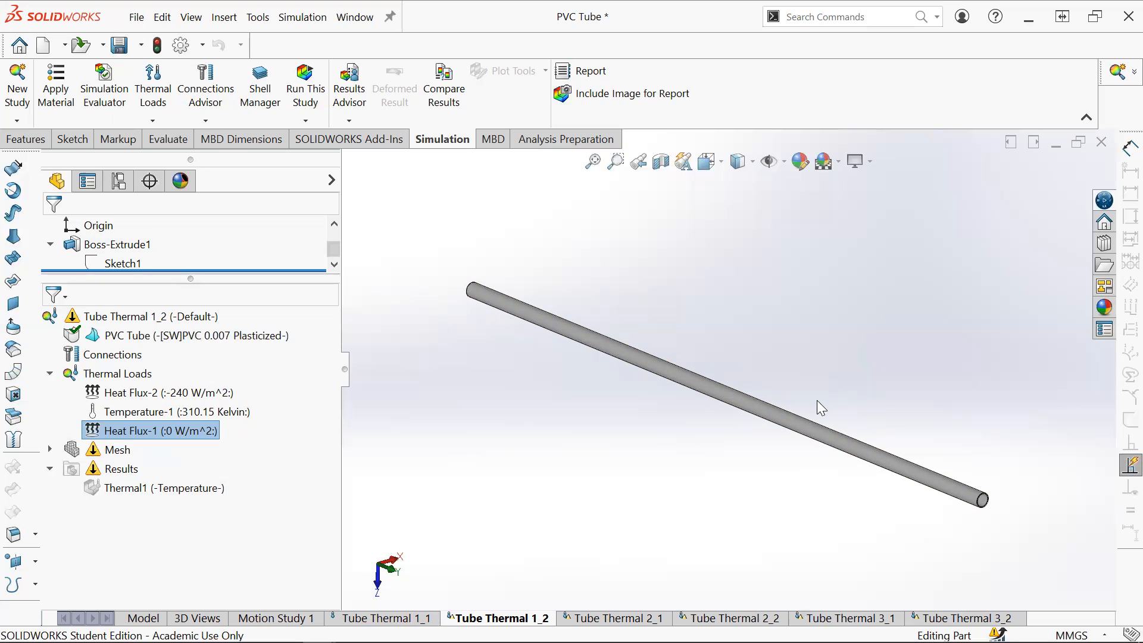
drag(907, 427, 811, 407)
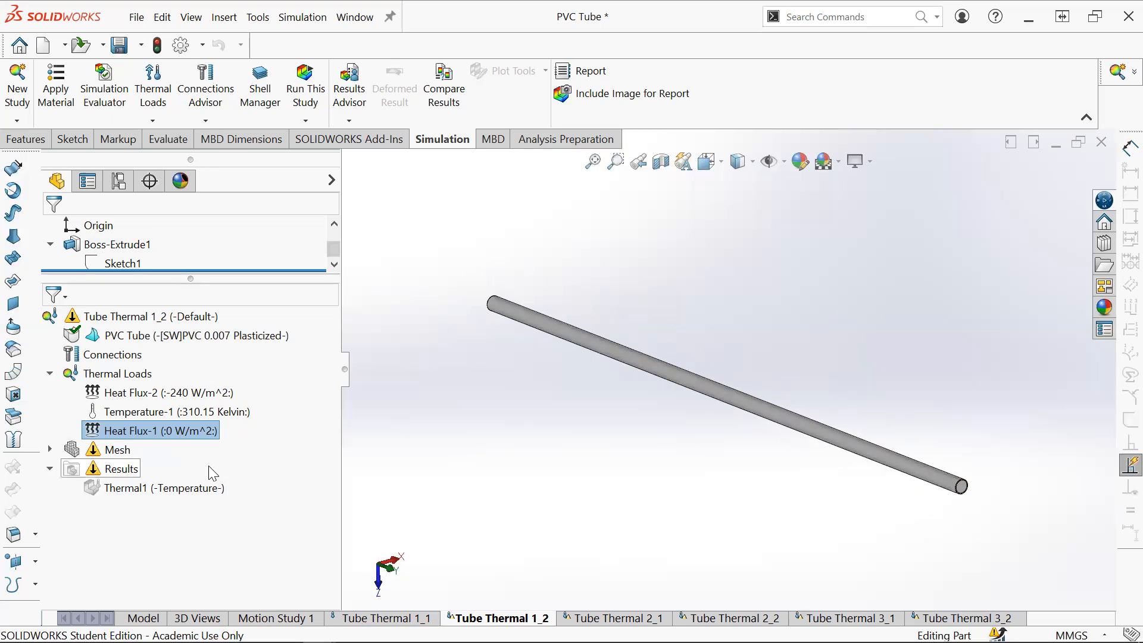
- Display the Thermal1 temperature plot of Tube Thermal 1_2 and relate its temperature range to the Heat Flux-2 load
double_click(179, 487)
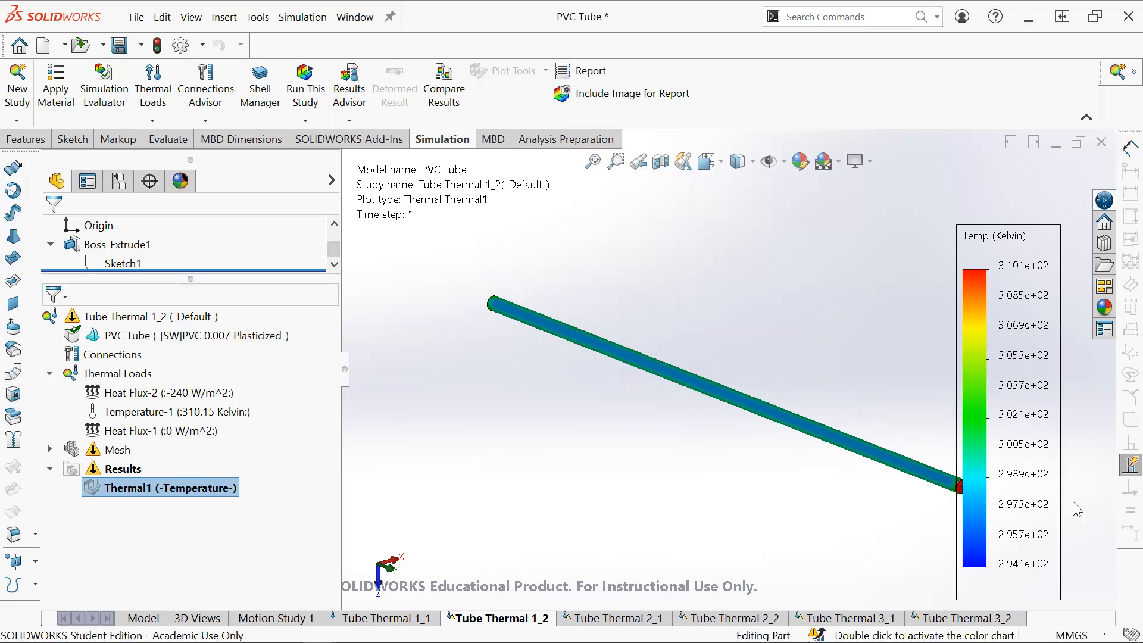
click(159, 395)
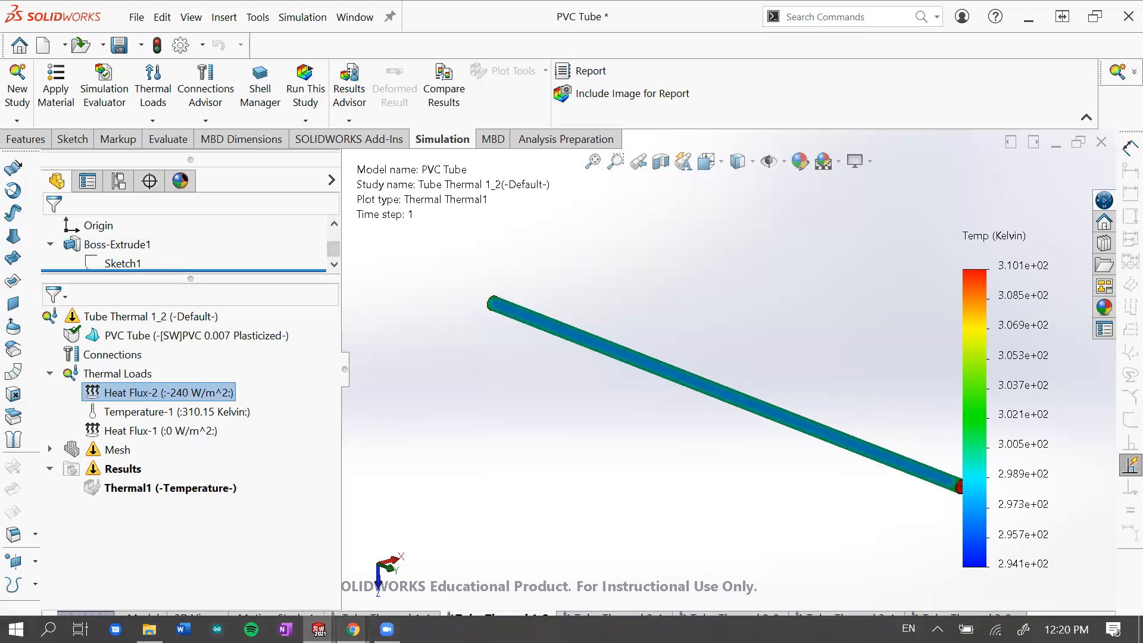
- Review the thermal loads defined in study Tube Thermal 3_2 and compare them with those in Tube Thermal 3_1
click(933, 611)
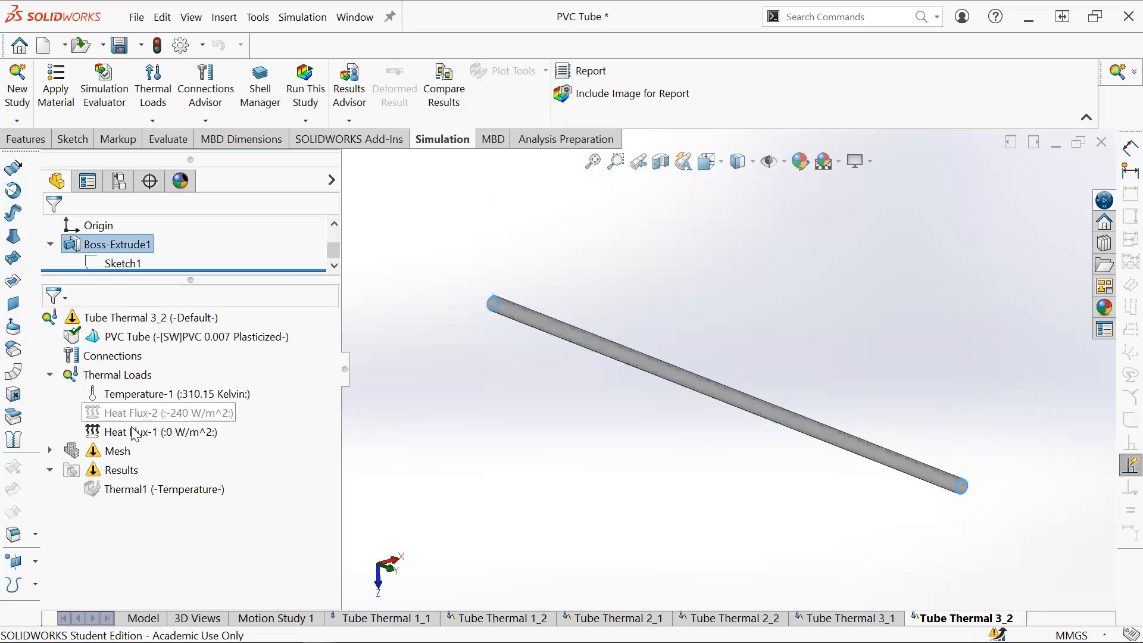
click(847, 616)
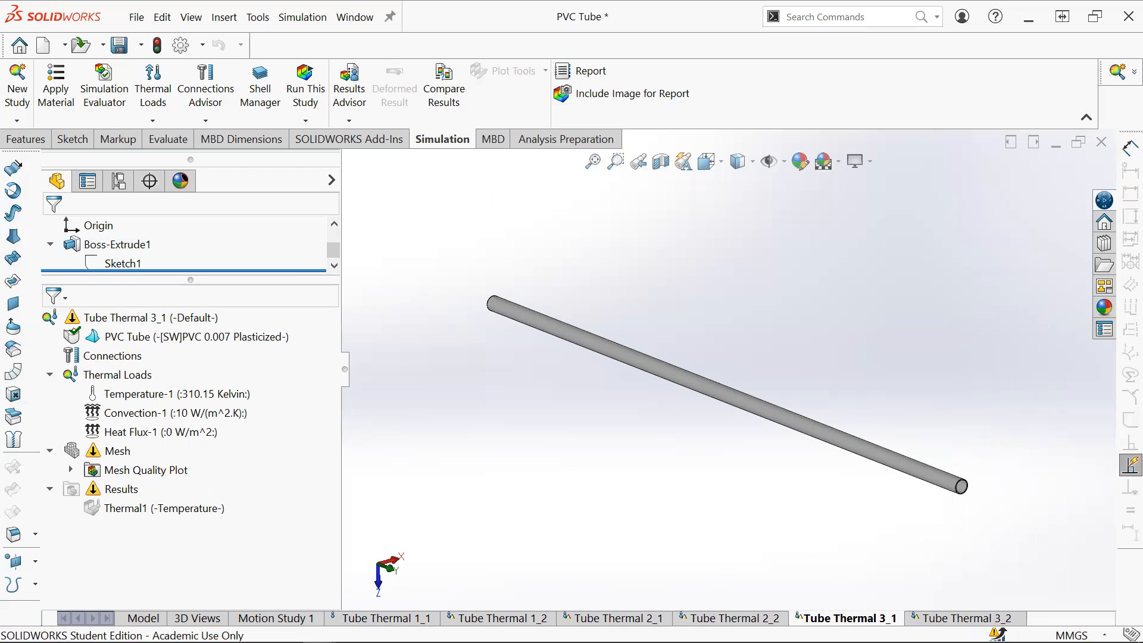
- Switch to the Thermal Simulation Calculation spreadsheet and review the Tube 3 heat transfer coefficient, radius and length on the Convec sheet
mouse_move(353, 629)
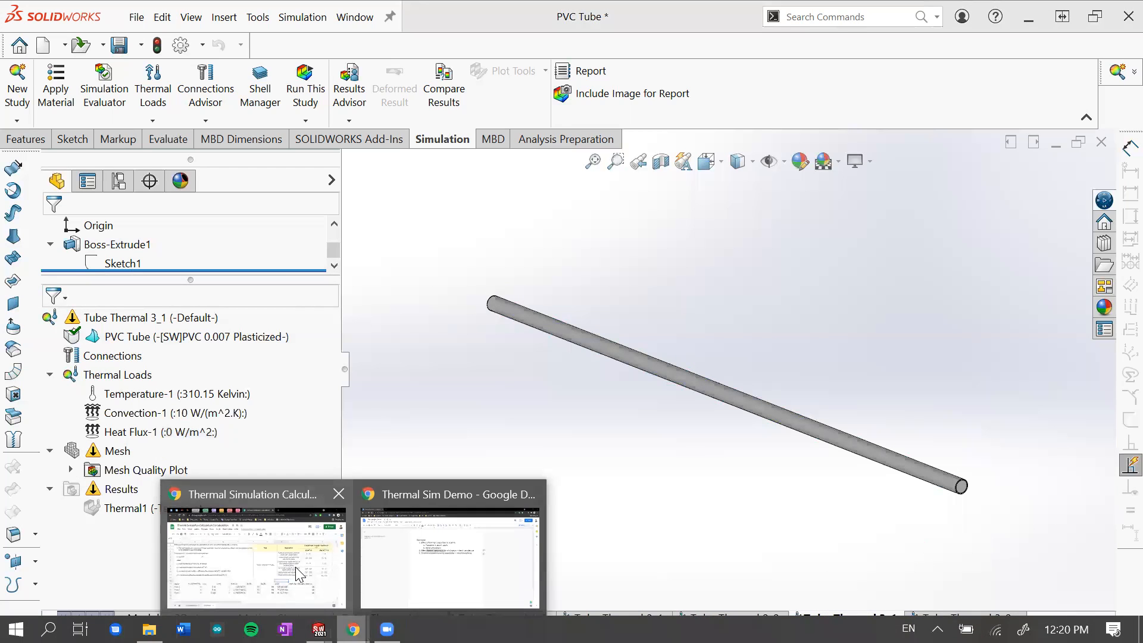
click(295, 566)
drag(90, 543, 251, 551)
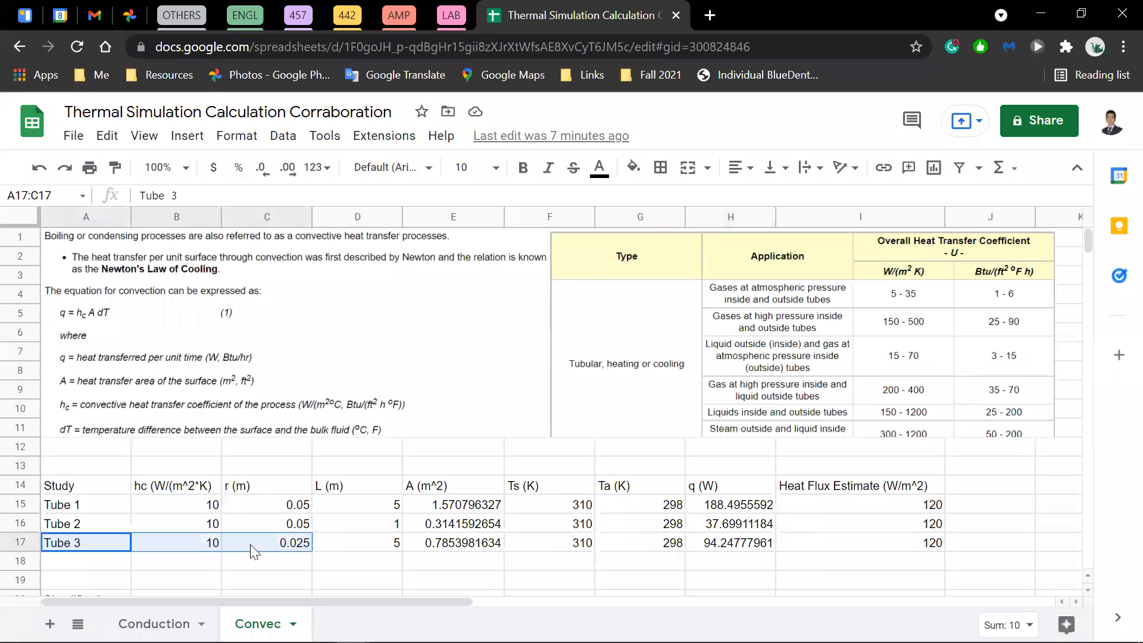
click(251, 545)
click(185, 544)
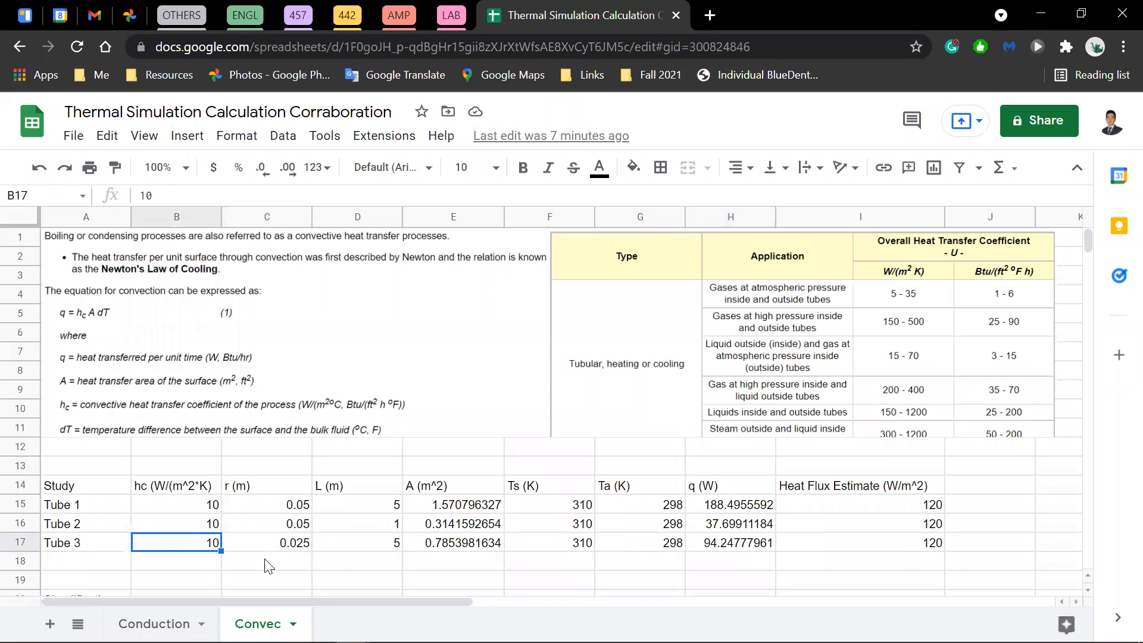
click(284, 547)
key(Right)
click(284, 546)
key(Right)
click(284, 546)
key(Right)
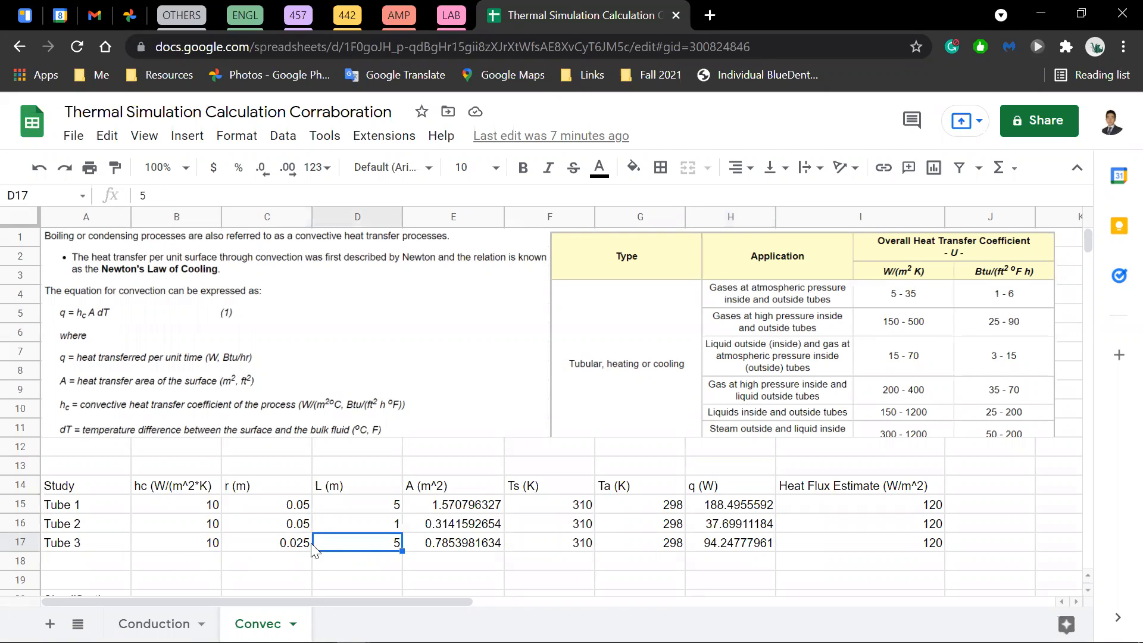
- Check the Tube 3 area, surface and ambient temperatures and heat flux estimate in the spreadsheet, and return to SOLIDWORKS
click(457, 543)
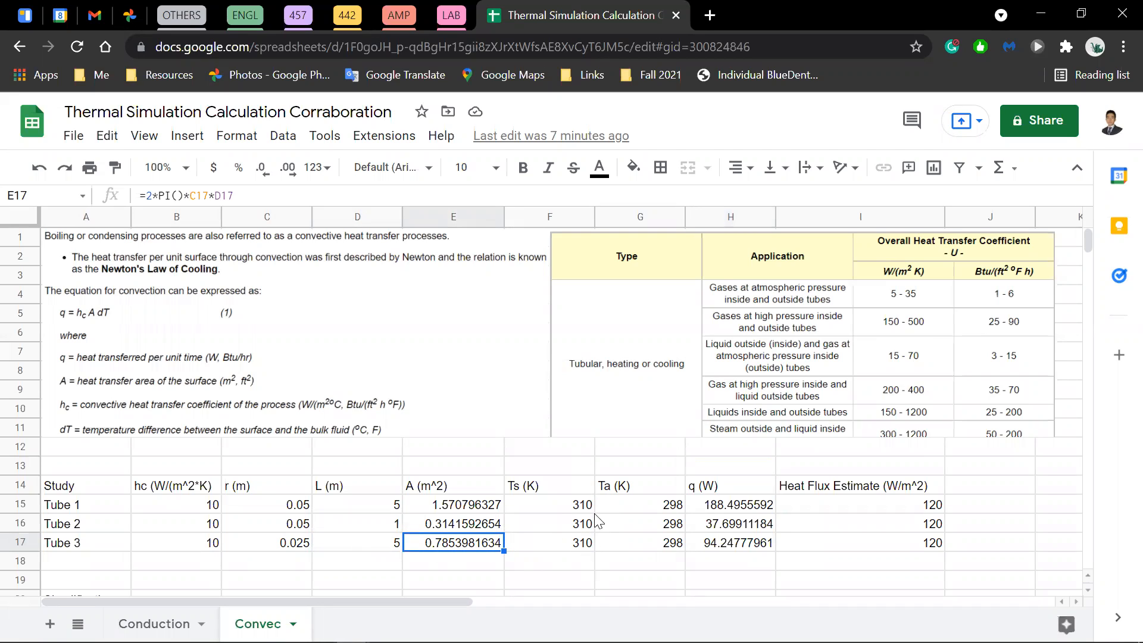
click(560, 543)
click(627, 544)
click(580, 543)
click(628, 545)
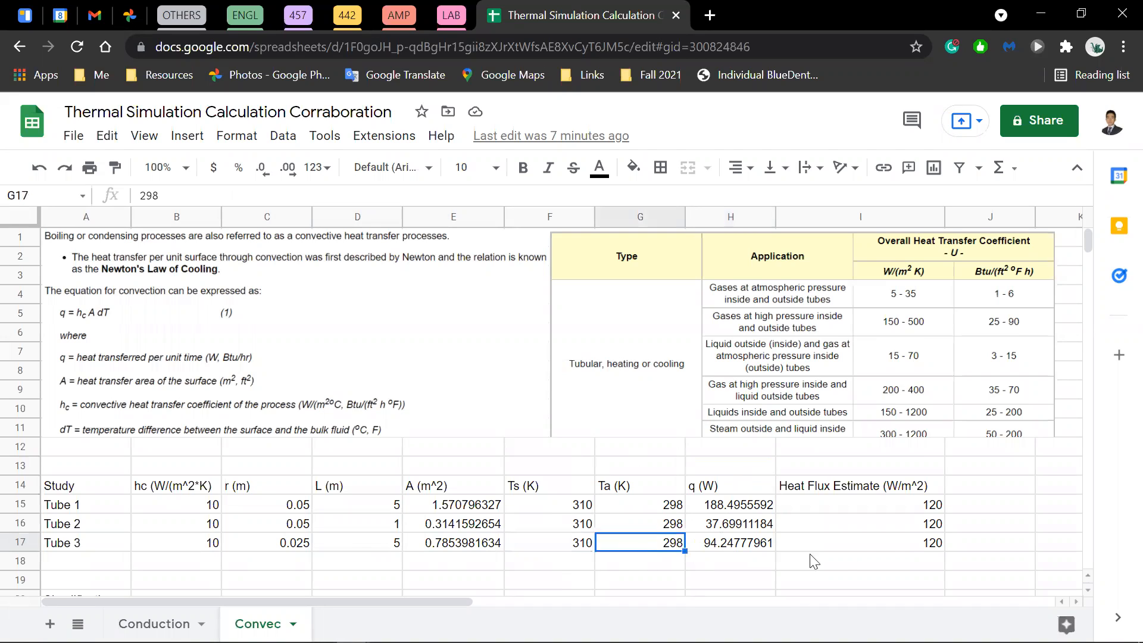
click(858, 544)
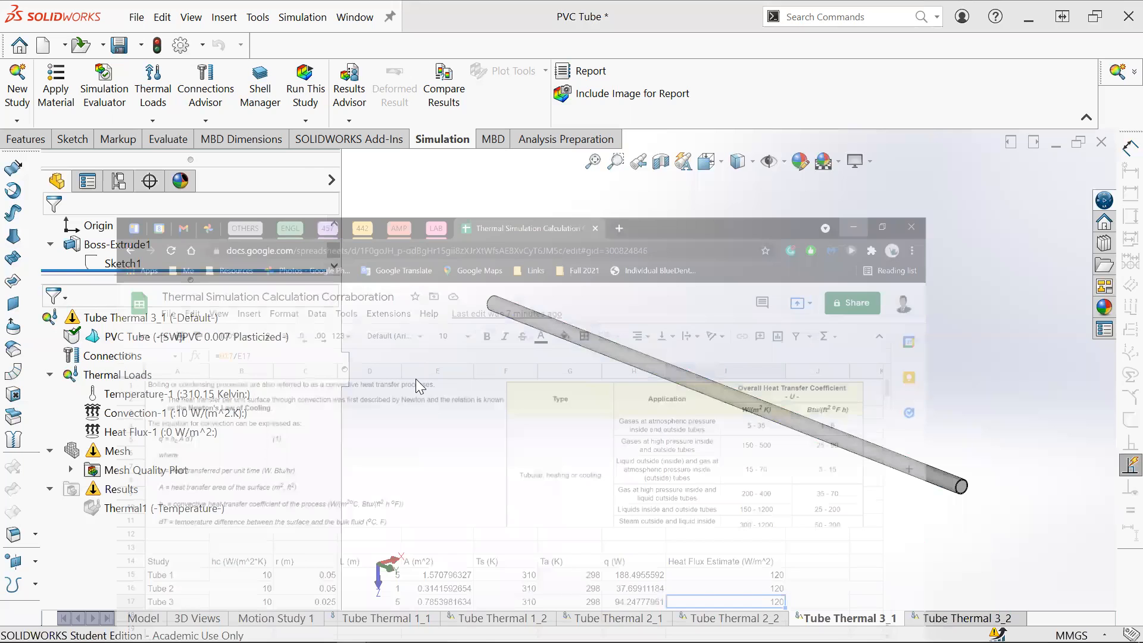
click(1041, 13)
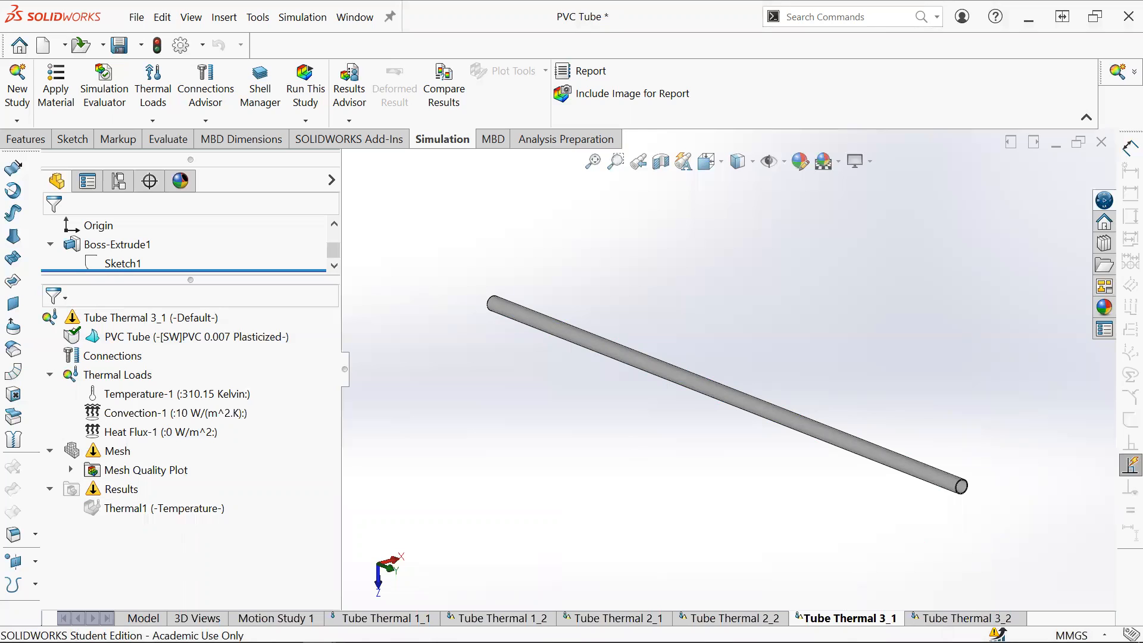
- Display the Thermal1 temperature plot of study Tube Thermal 3_1 and examine the minimum and maximum temperature locations along the tube
click(143, 617)
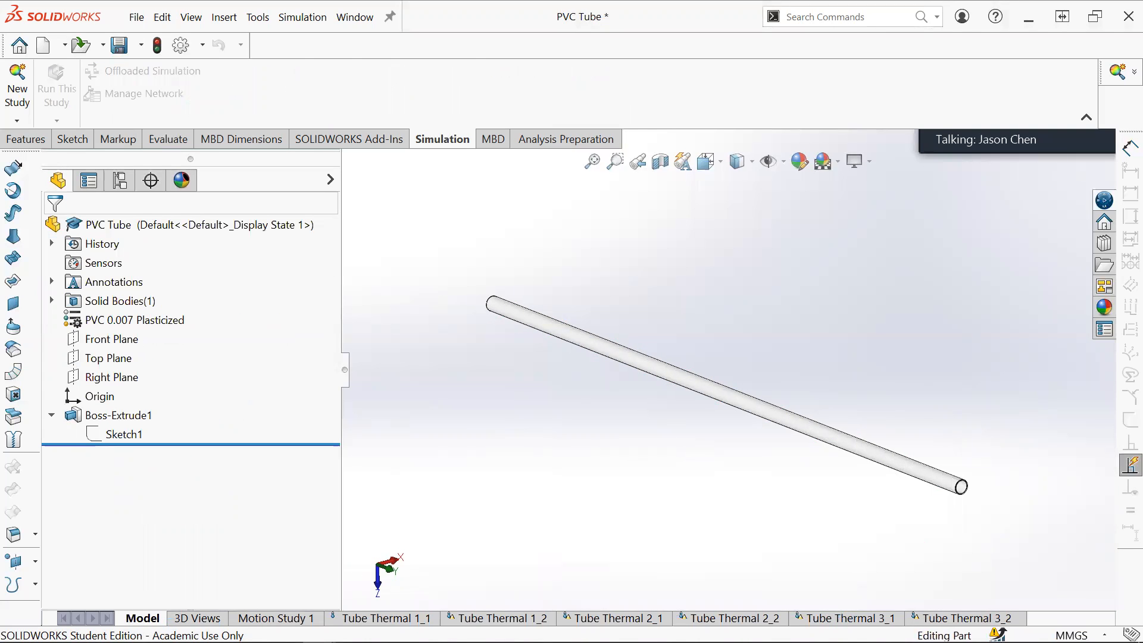
click(845, 618)
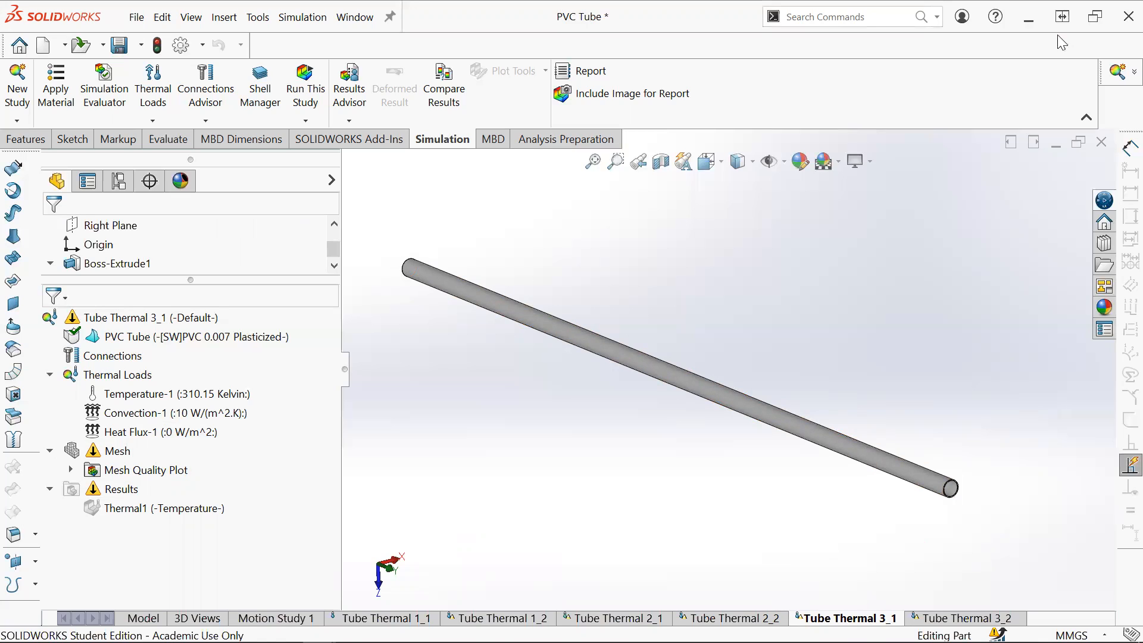
click(159, 508)
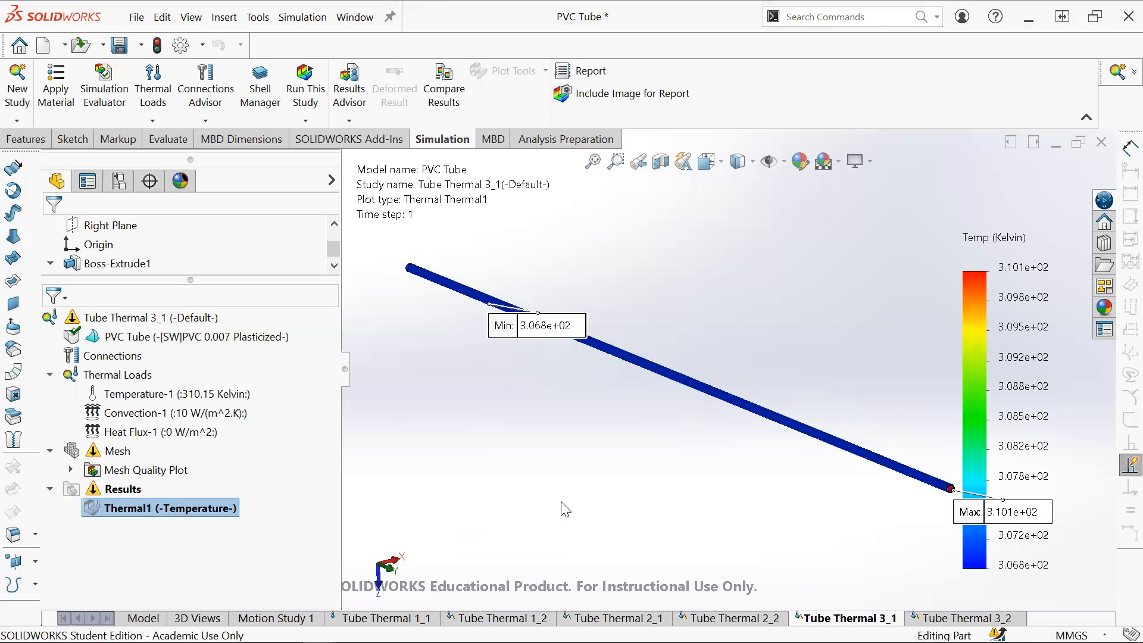
drag(882, 453, 897, 473)
drag(566, 286, 477, 320)
drag(836, 583, 798, 537)
double_click(1019, 354)
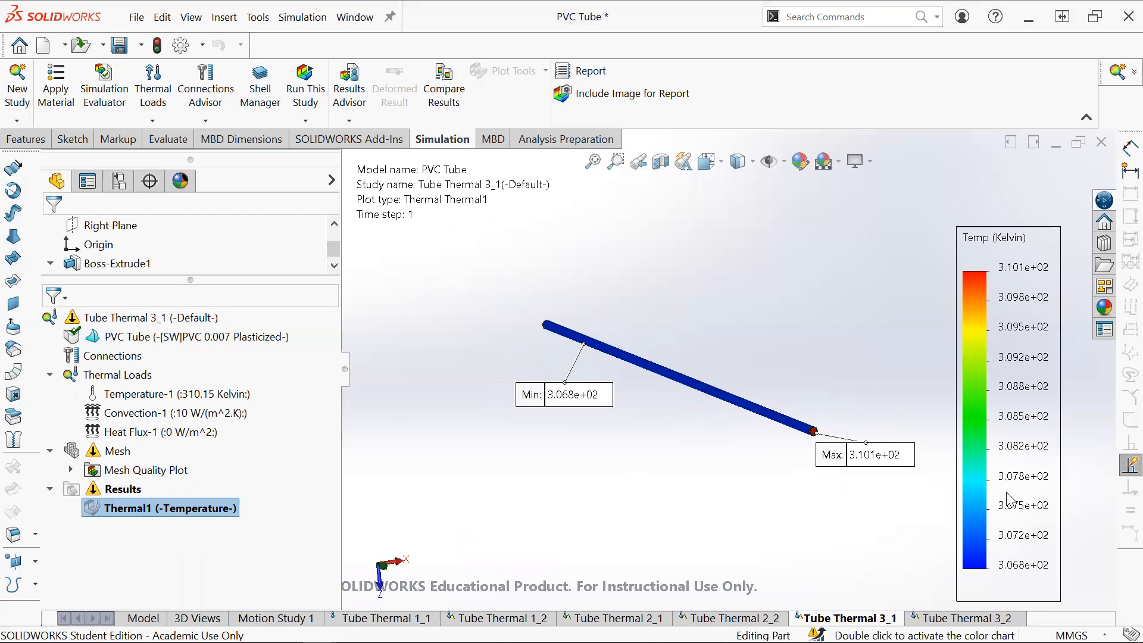
scroll(857, 464, down, 4)
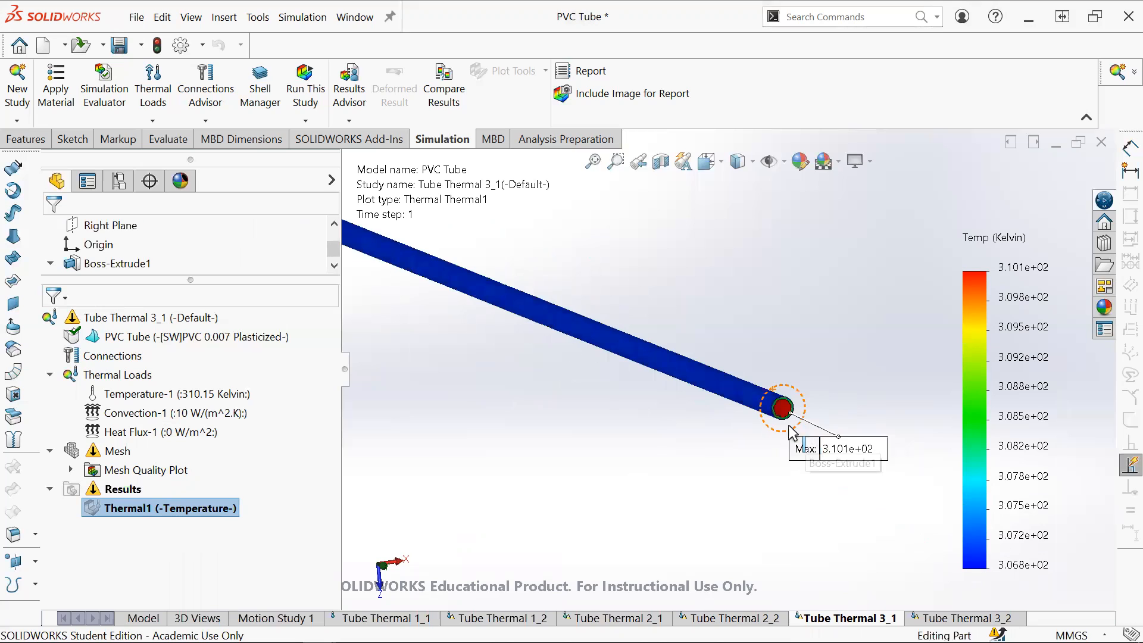
scroll(685, 369, up, 4)
scroll(717, 384, down, 3)
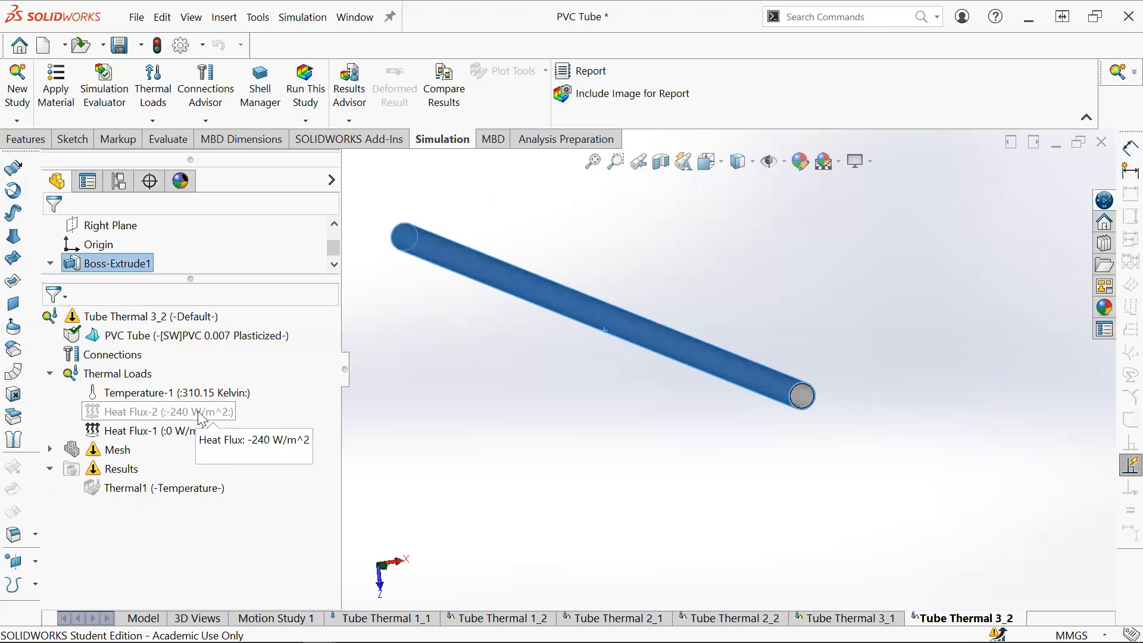
- Open the Heat Flux-2 load of study Tube Thermal 3_2 and examine its assigned outer face and flux direction
right_click(220, 414)
click(226, 420)
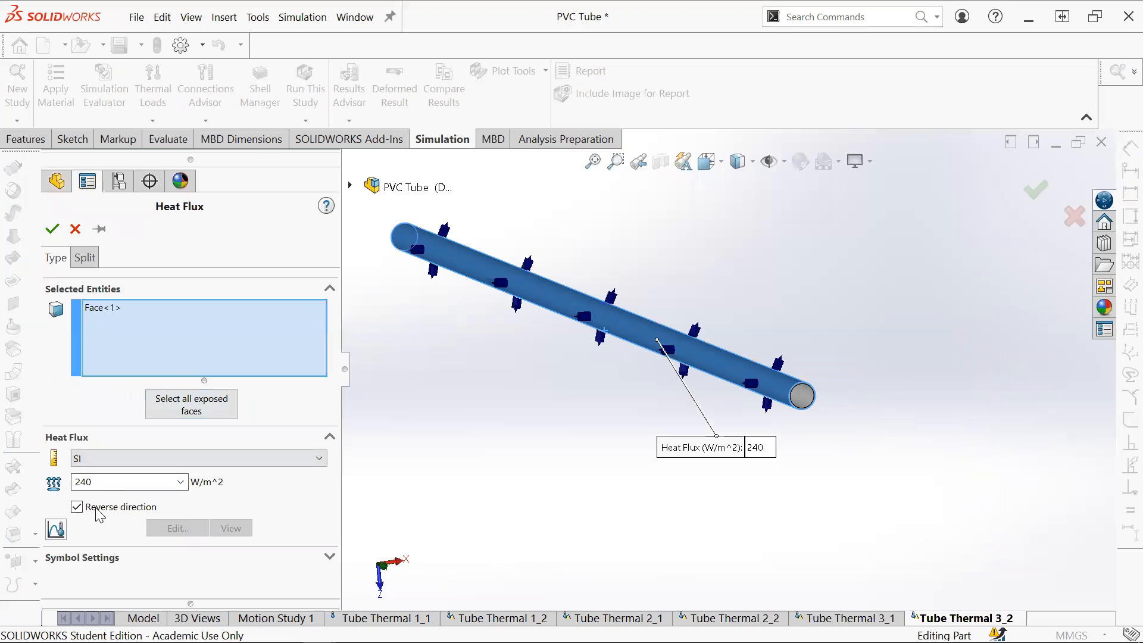
scroll(679, 275, down, 2)
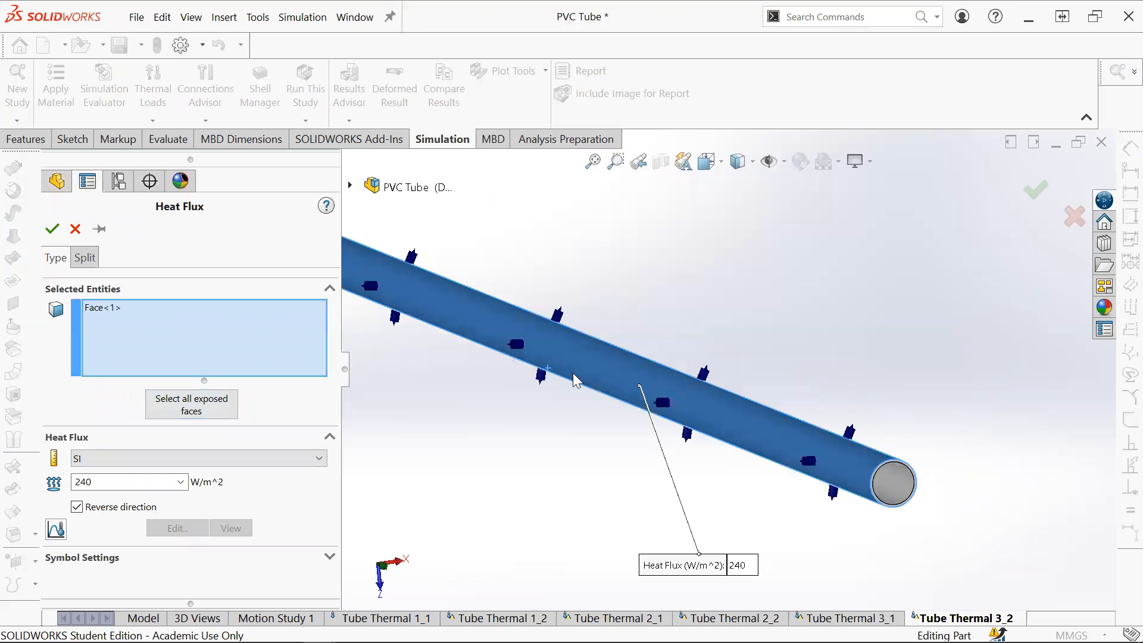
scroll(543, 396, down, 2)
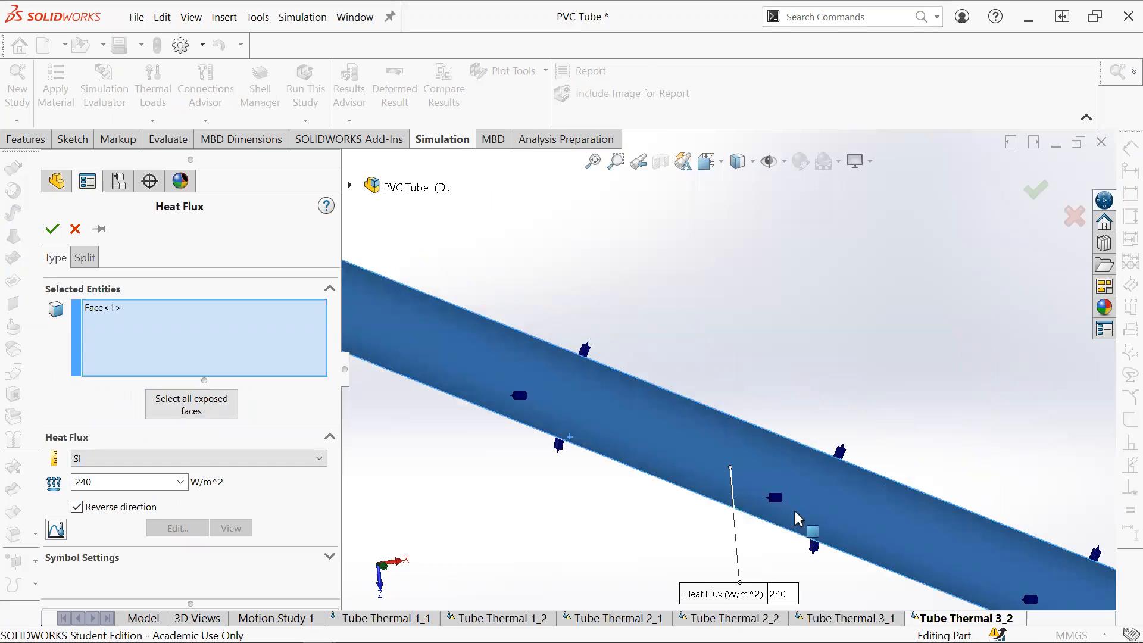
scroll(797, 519, up, 2)
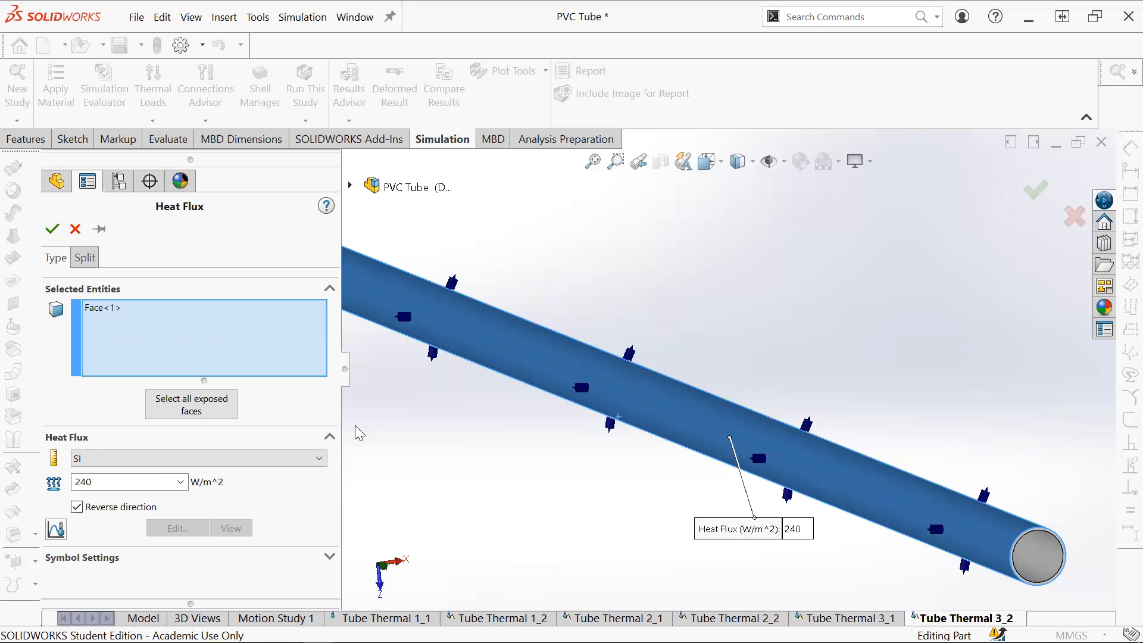
- Try to set Heat Flux-2 to 120 W/m^2, checking the value against the Tube 3 heat flux estimate in the spreadsheet
click(84, 483)
double_click(89, 477)
text(120)
click(319, 629)
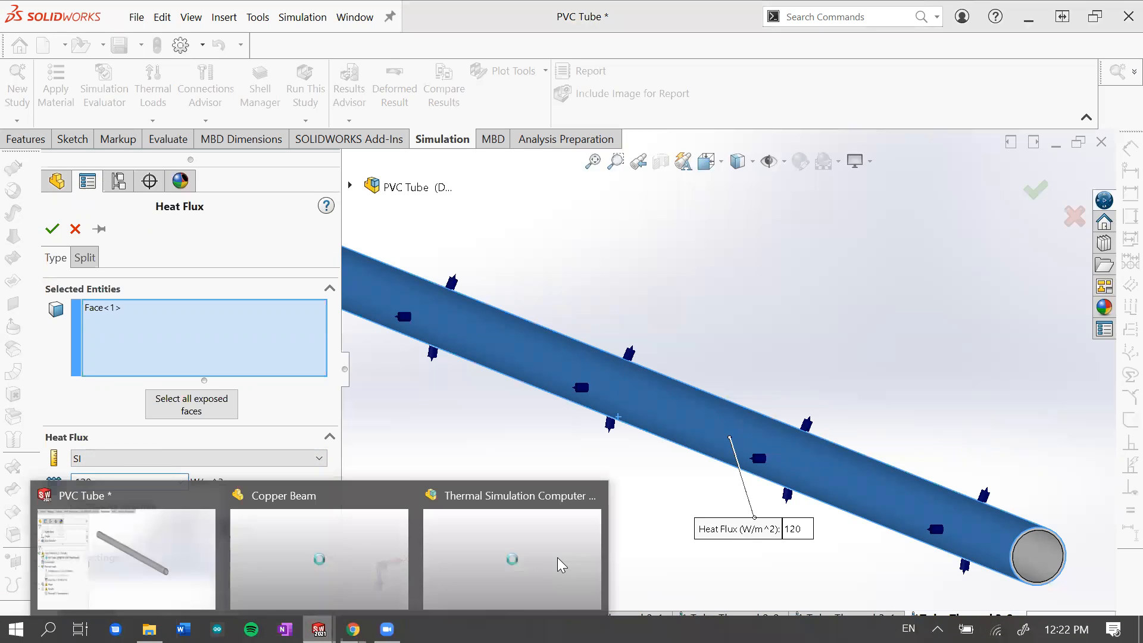
mouse_move(353, 629)
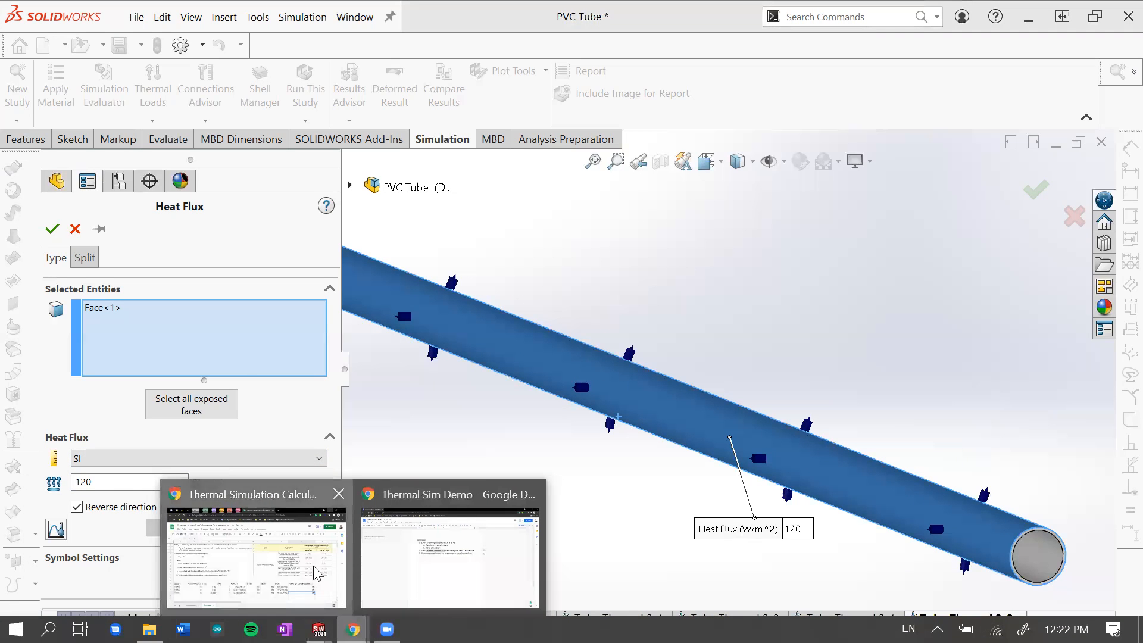
click(314, 574)
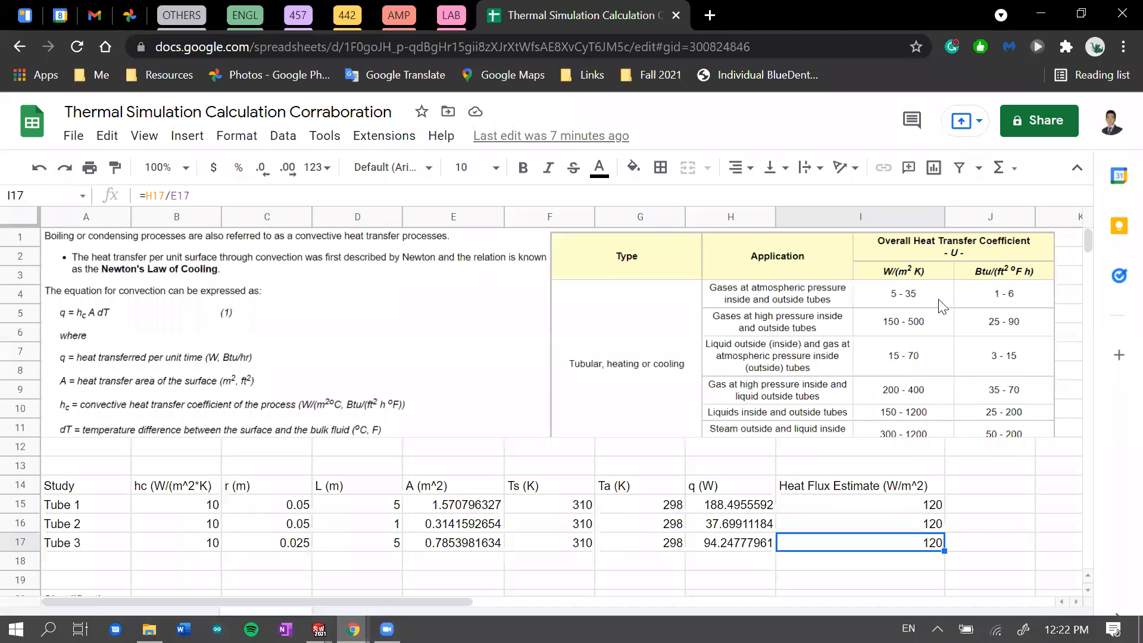
click(1042, 10)
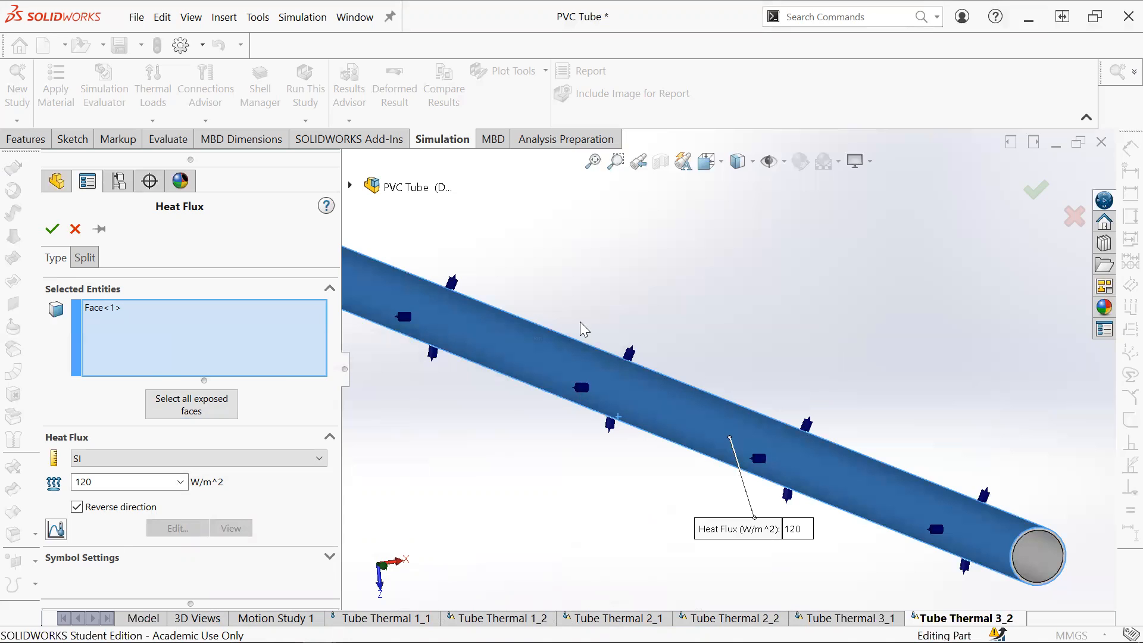
scroll(634, 334, down, 1)
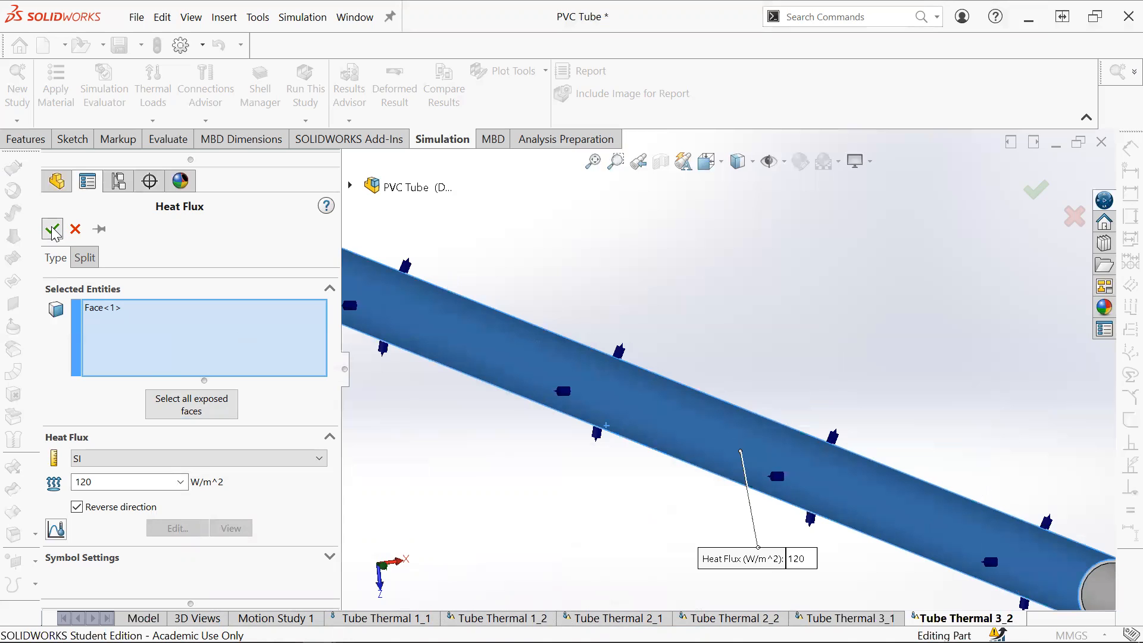
key(Return)
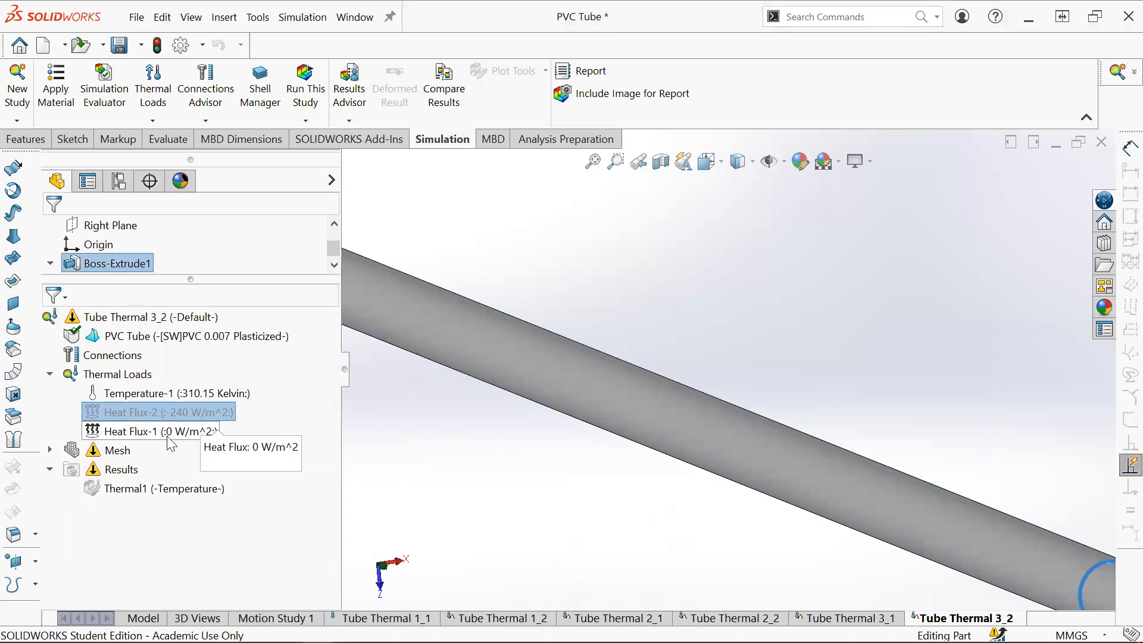
- Set the Heat Flux-2 load of study Tube Thermal 3_2 to 120 W/m^2 in the reverse direction
right_click(188, 412)
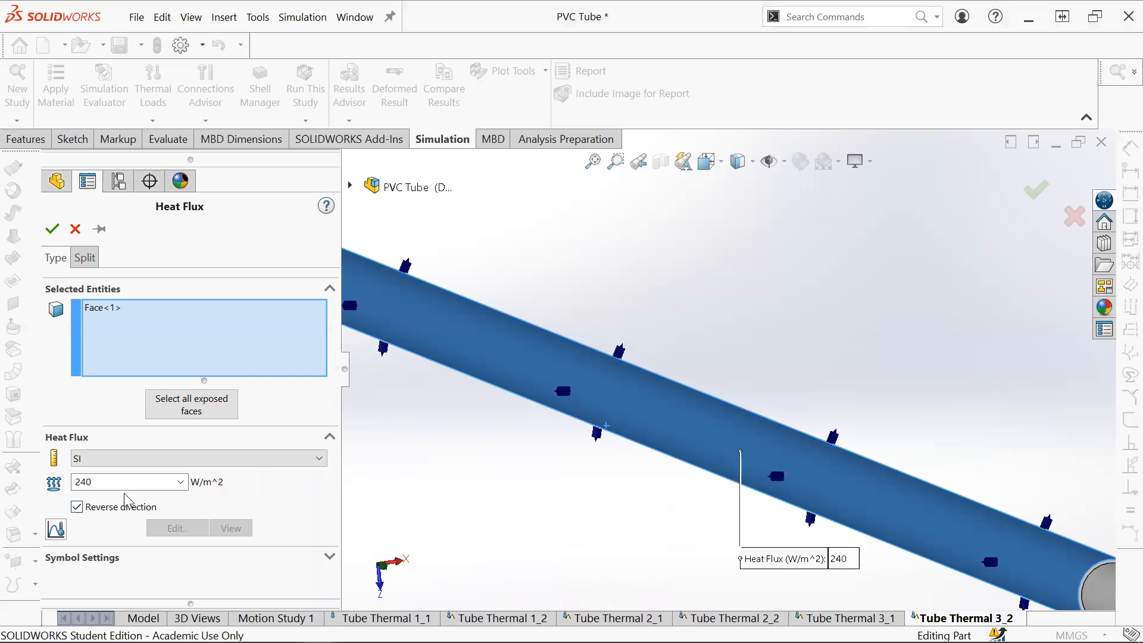
click(49, 483)
text(120)
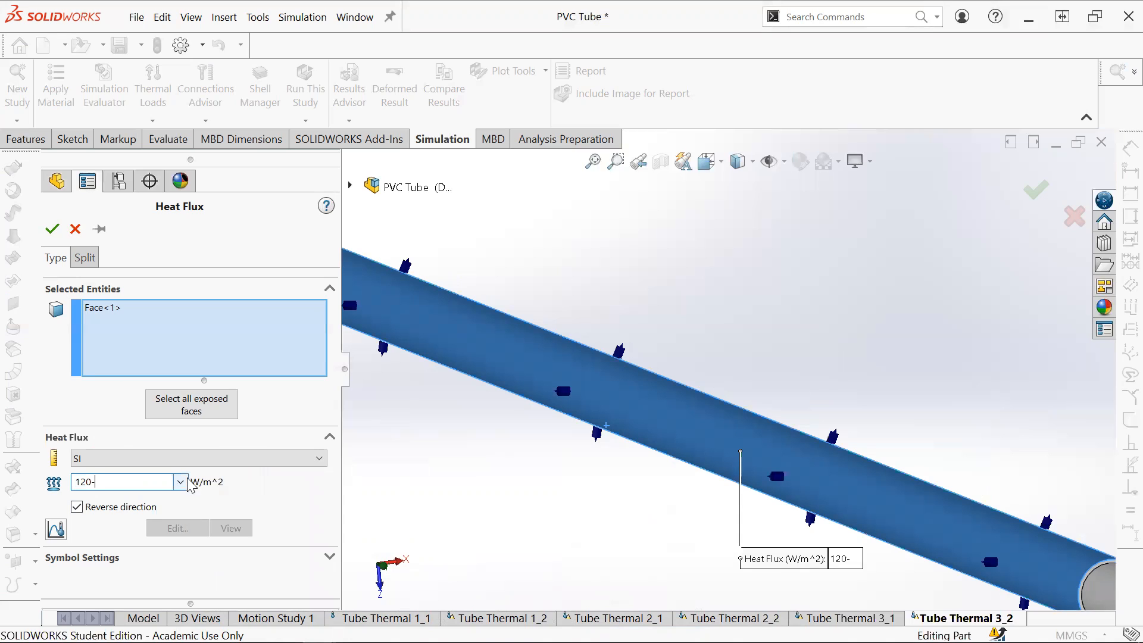
click(251, 496)
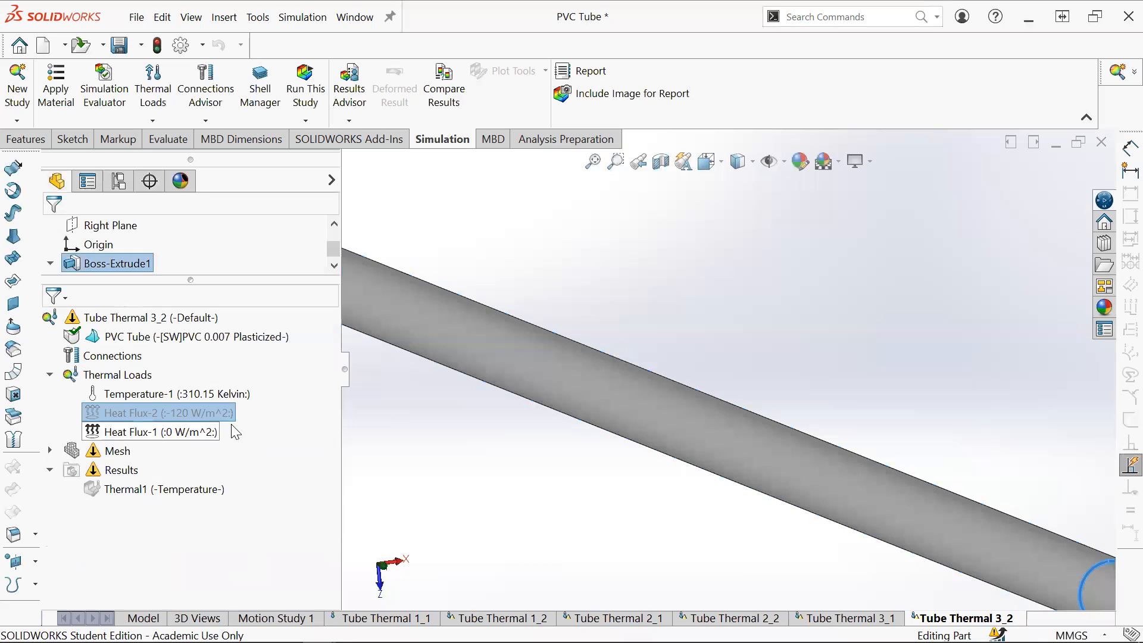
- Examine the Heat Flux-1 load in Tube Thermal 3_2 and inspect both end faces of the tube
click(153, 433)
scroll(814, 470, up, 3)
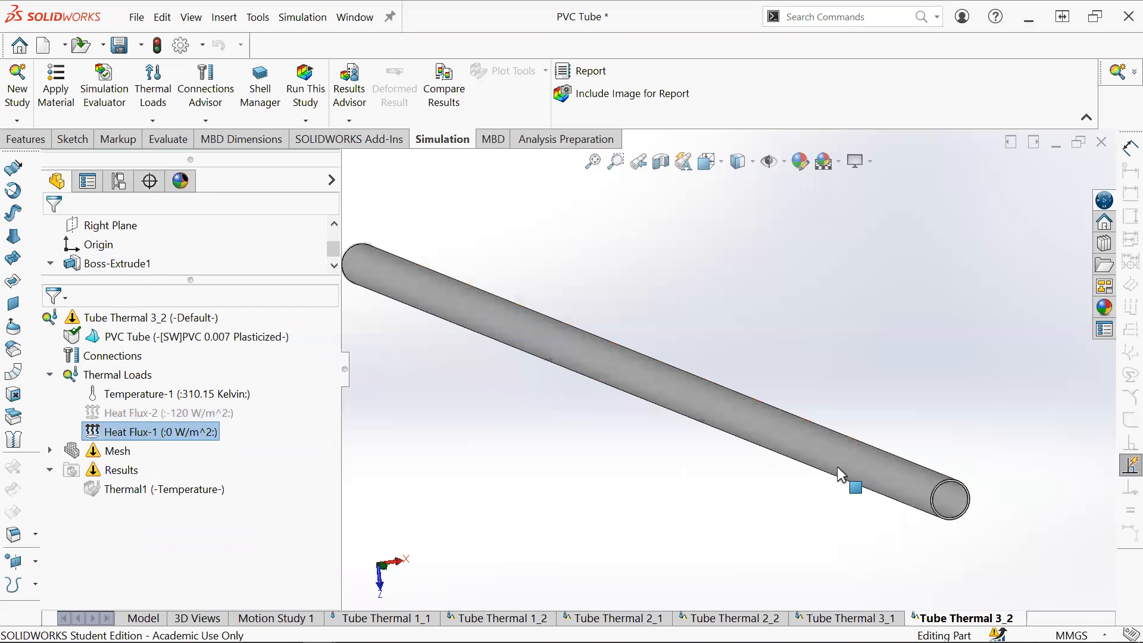
drag(453, 370, 631, 393)
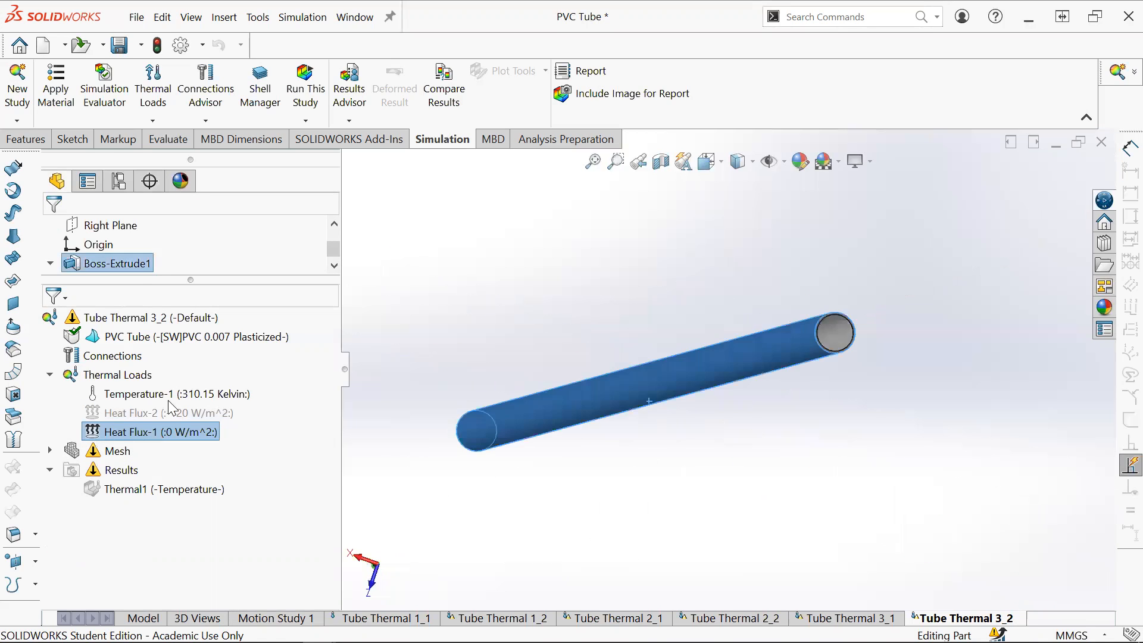
click(172, 434)
drag(484, 428, 501, 282)
click(501, 282)
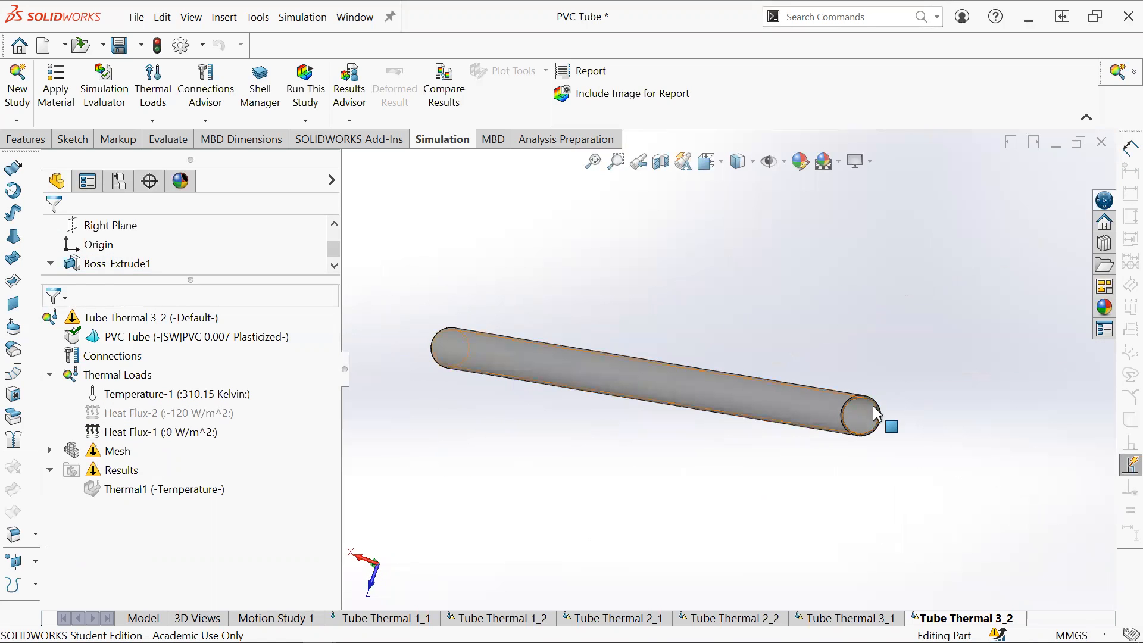
scroll(851, 388, down, 2)
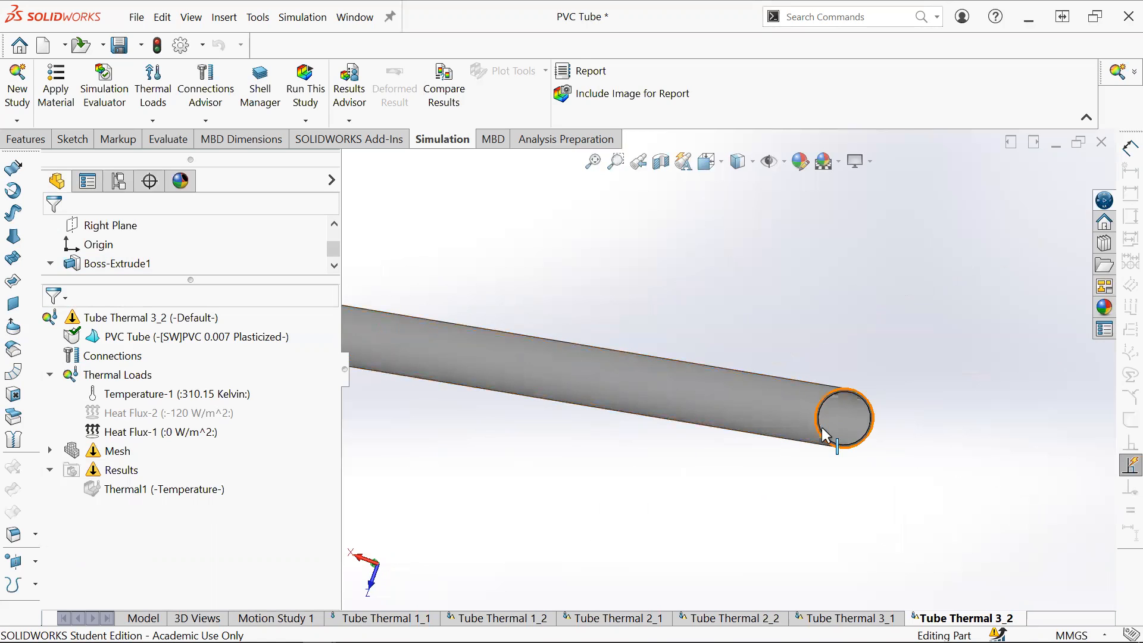
- Run study Tube Thermal 3_2 and examine its Thermal1 temperature plot along the tube
right_click(127, 474)
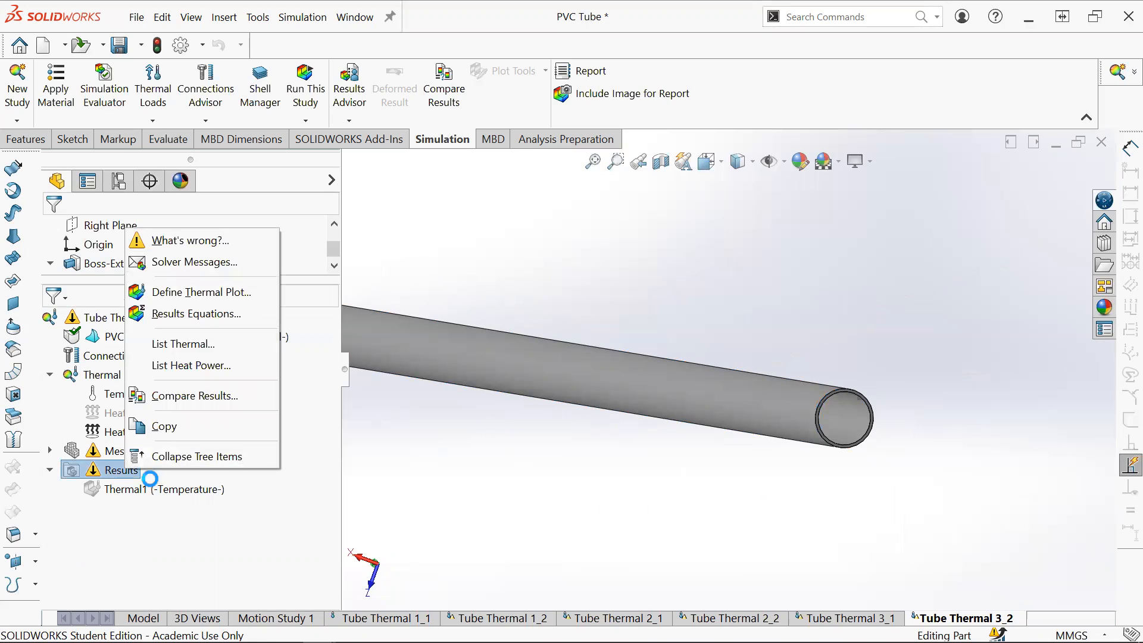
click(146, 476)
click(312, 104)
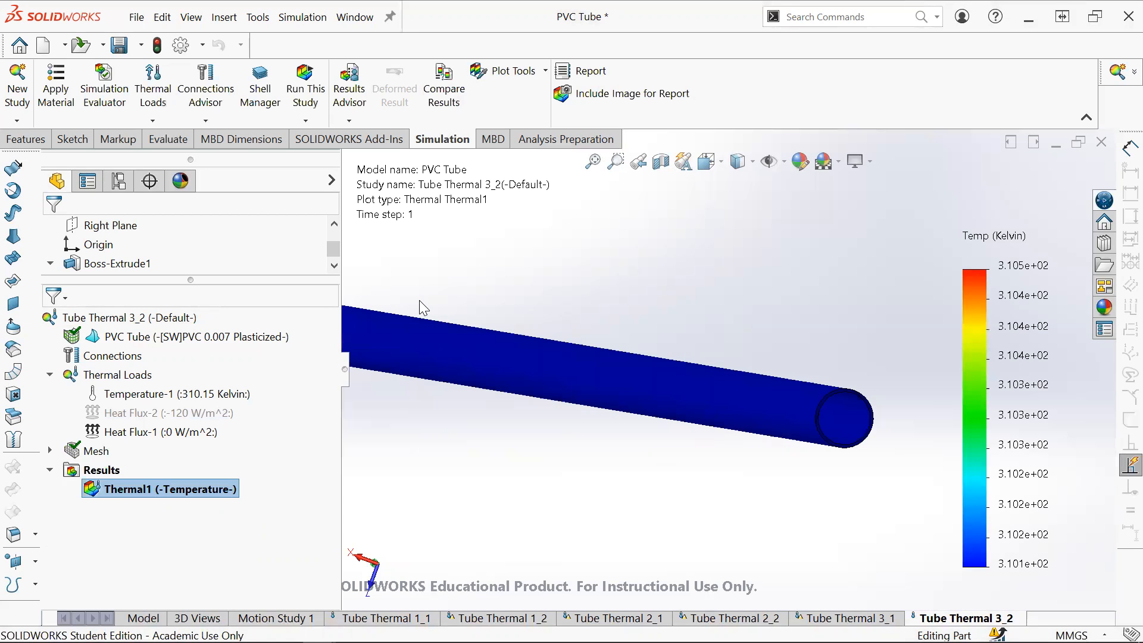
scroll(690, 373, up, 1)
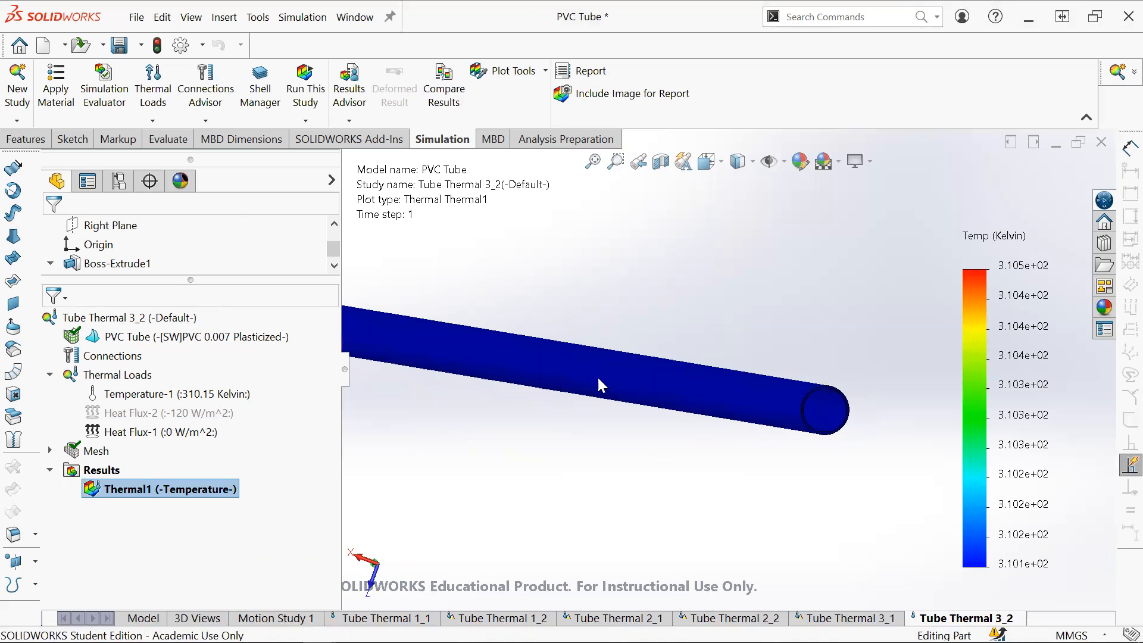
scroll(740, 368, up, 2)
drag(720, 392, 743, 375)
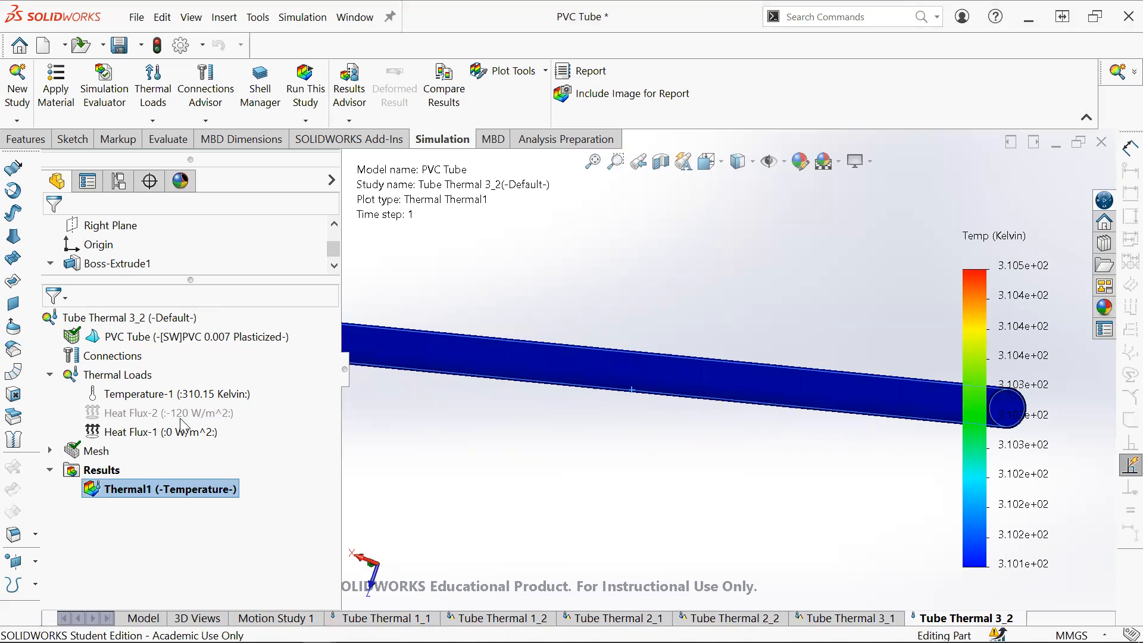
- Unsuppress Heat Flux-2 in study Tube Thermal 3_2, rerun the study and inspect the temperature plot at the tube's end
click(158, 414)
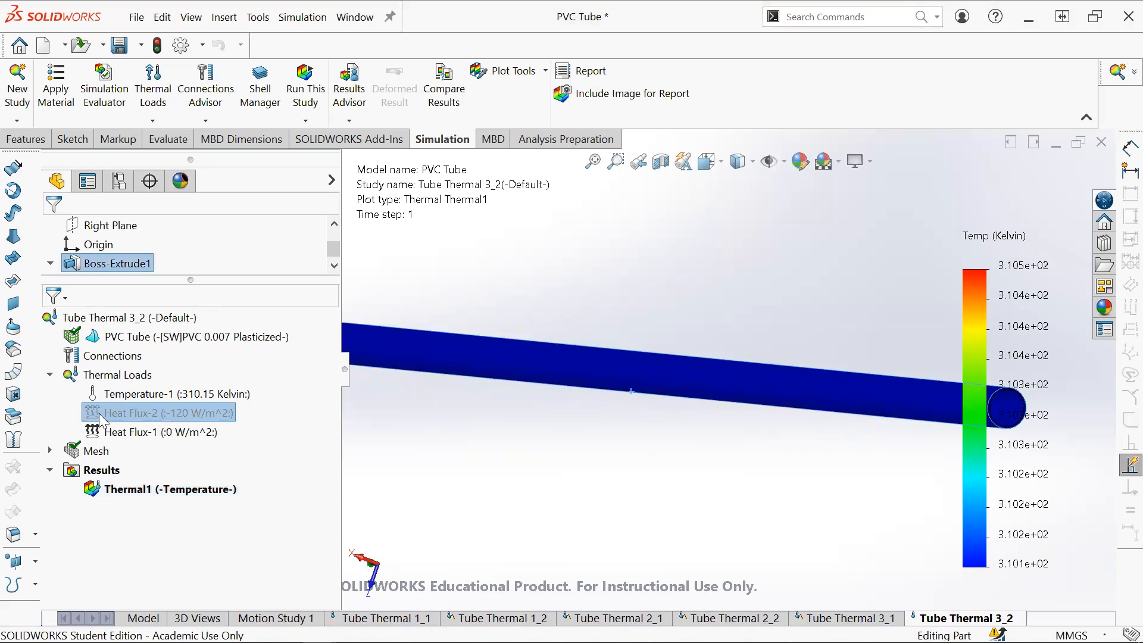
right_click(99, 413)
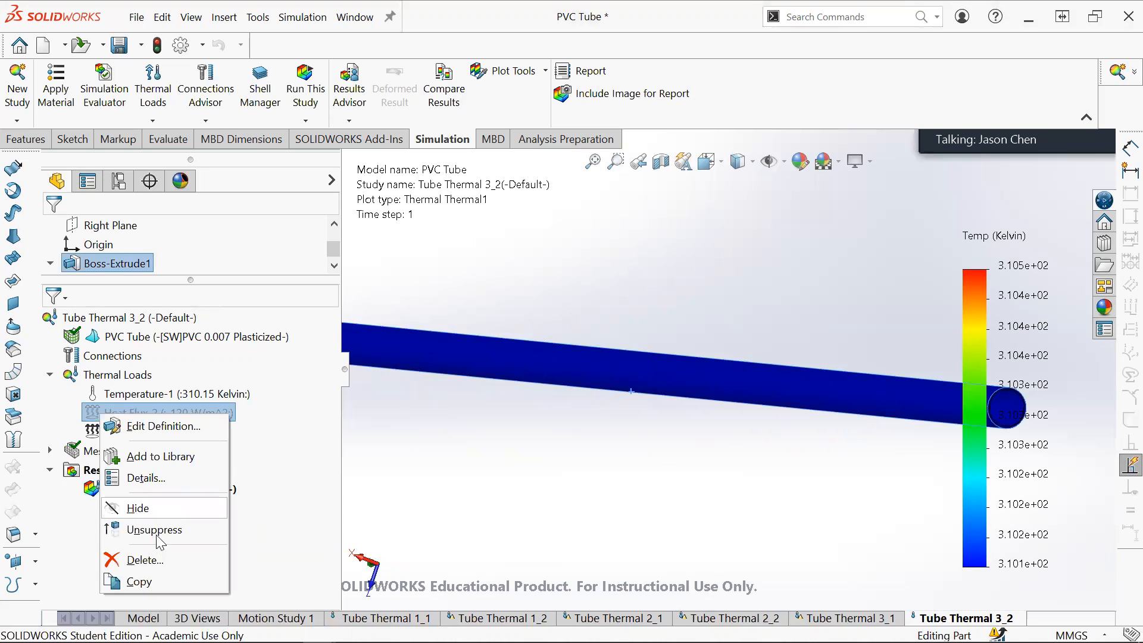
click(156, 530)
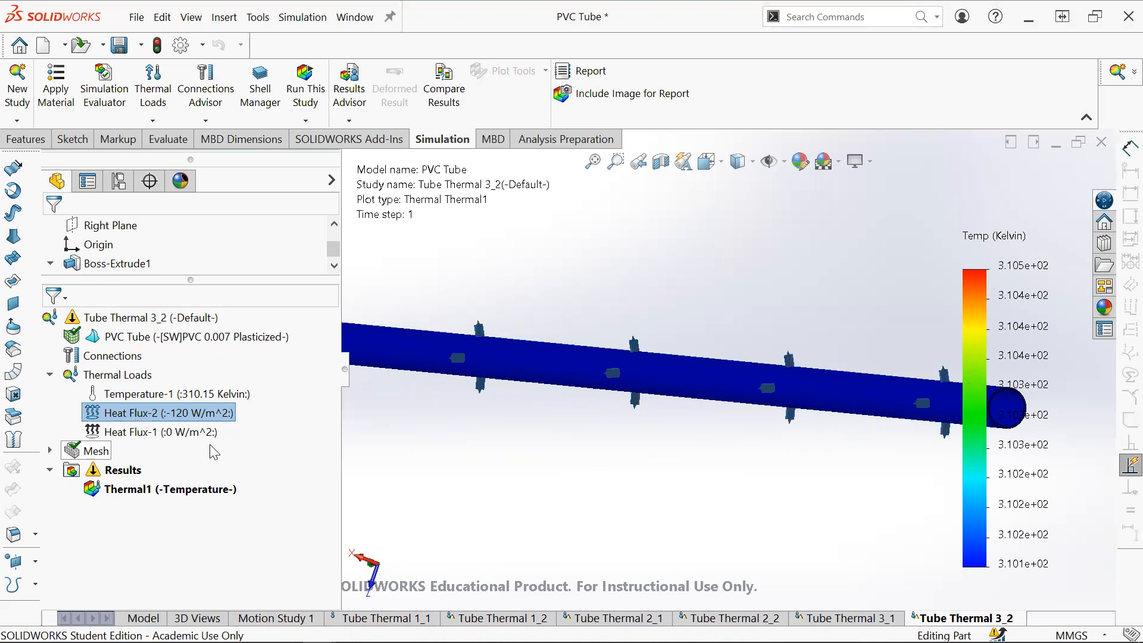
click(307, 104)
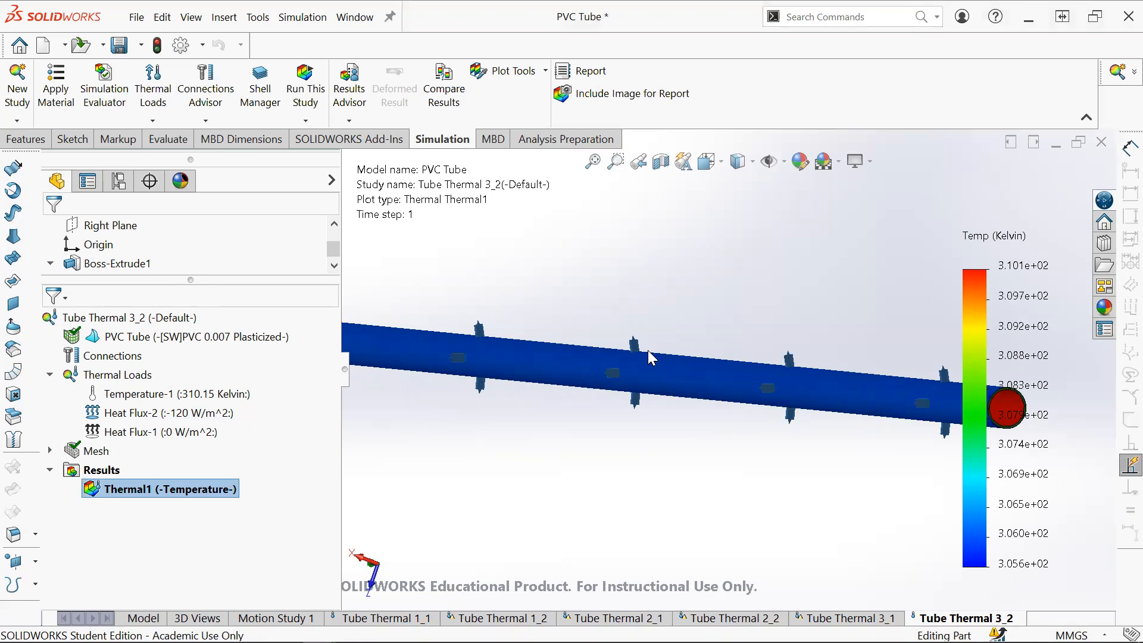
scroll(919, 393, down, 2)
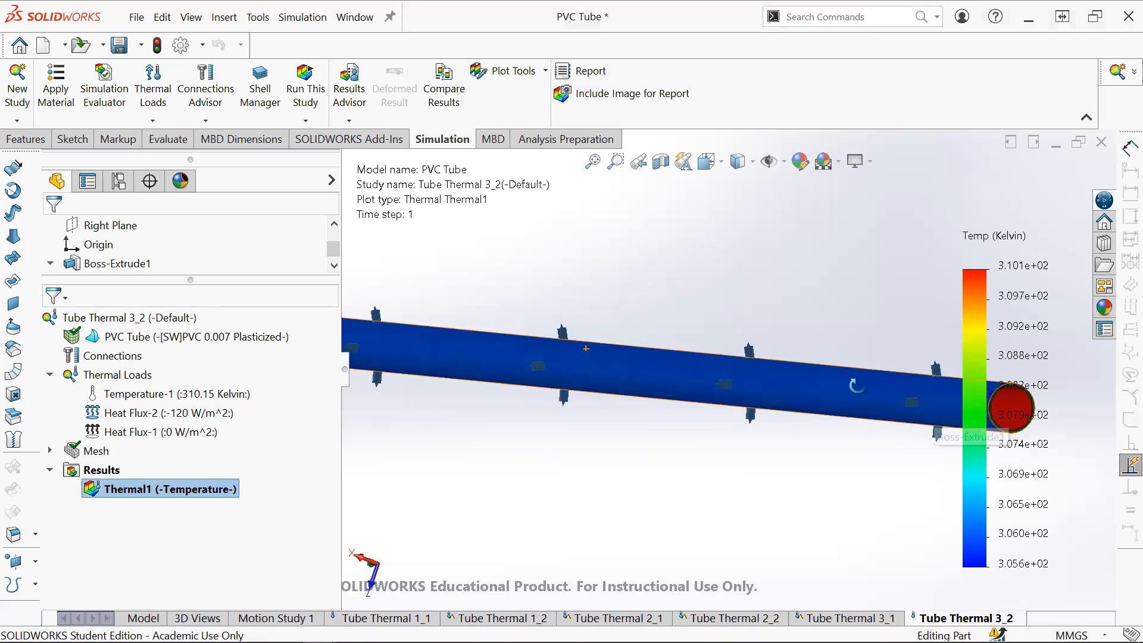
scroll(566, 364, up, 3)
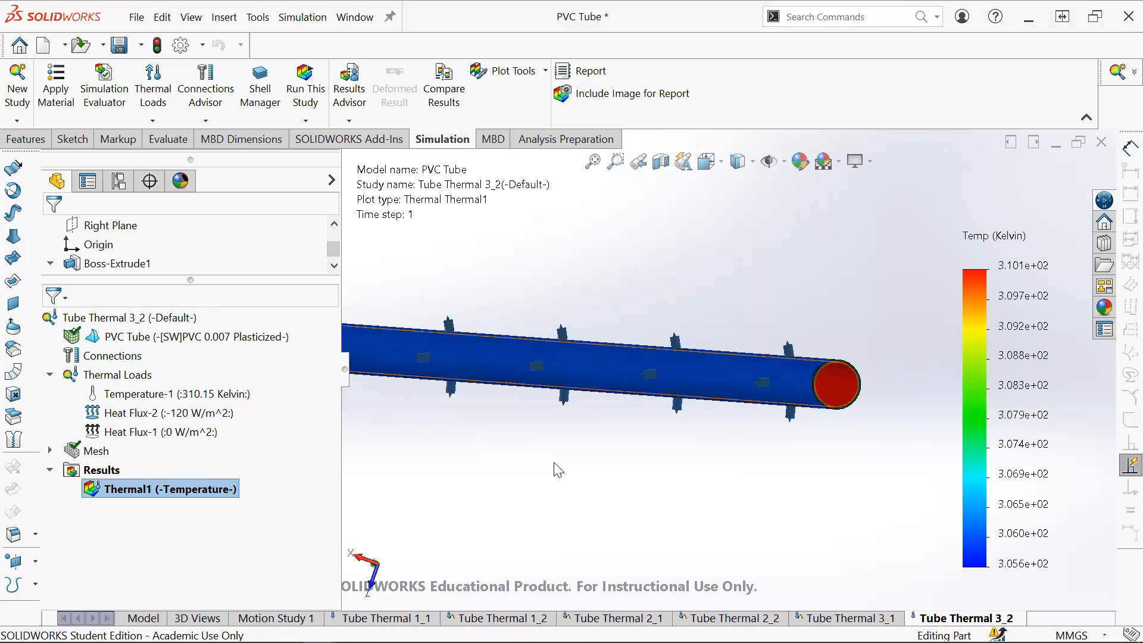
- Check the Heat Flux-2 load against Tube 3's surface and ambient temperatures in the Thermal Simulation Calculation spreadsheet
click(179, 416)
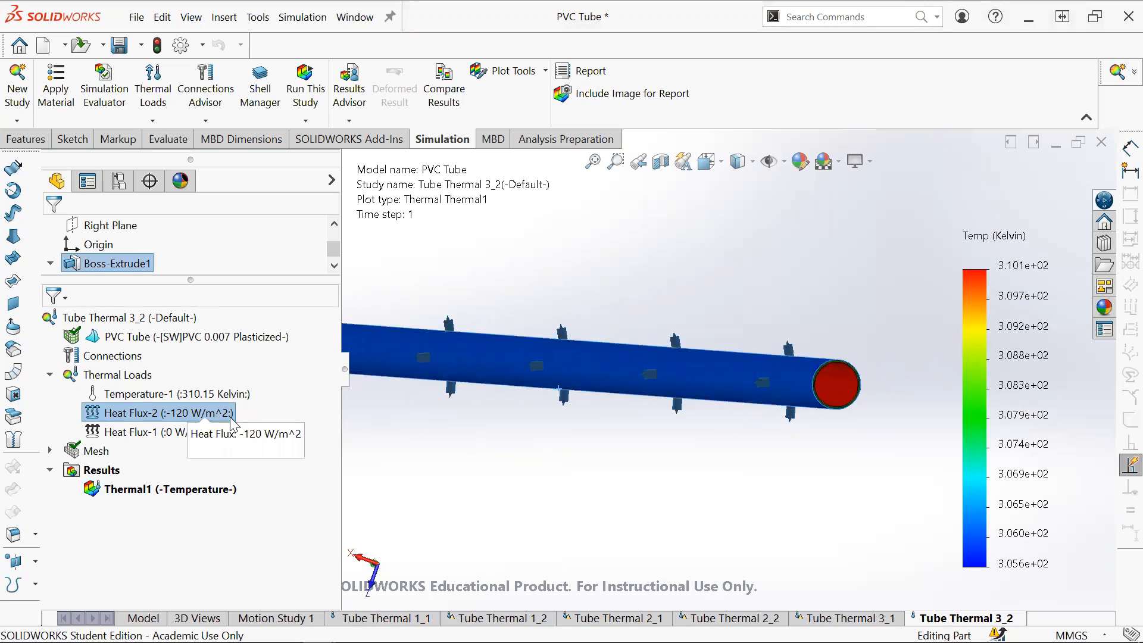
mouse_move(353, 637)
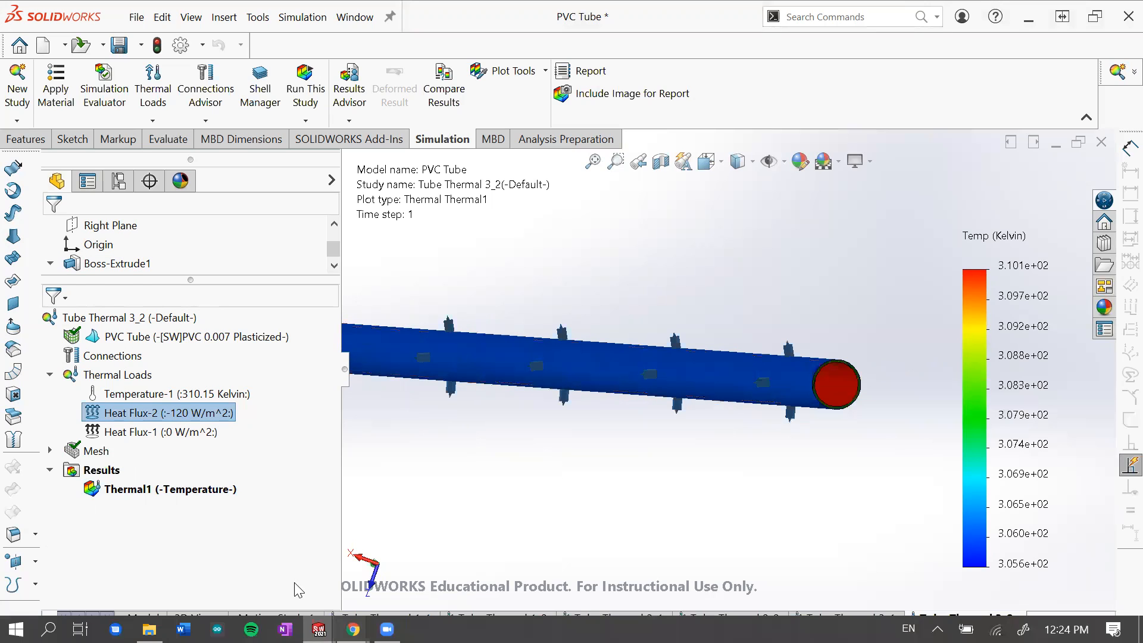
click(255, 553)
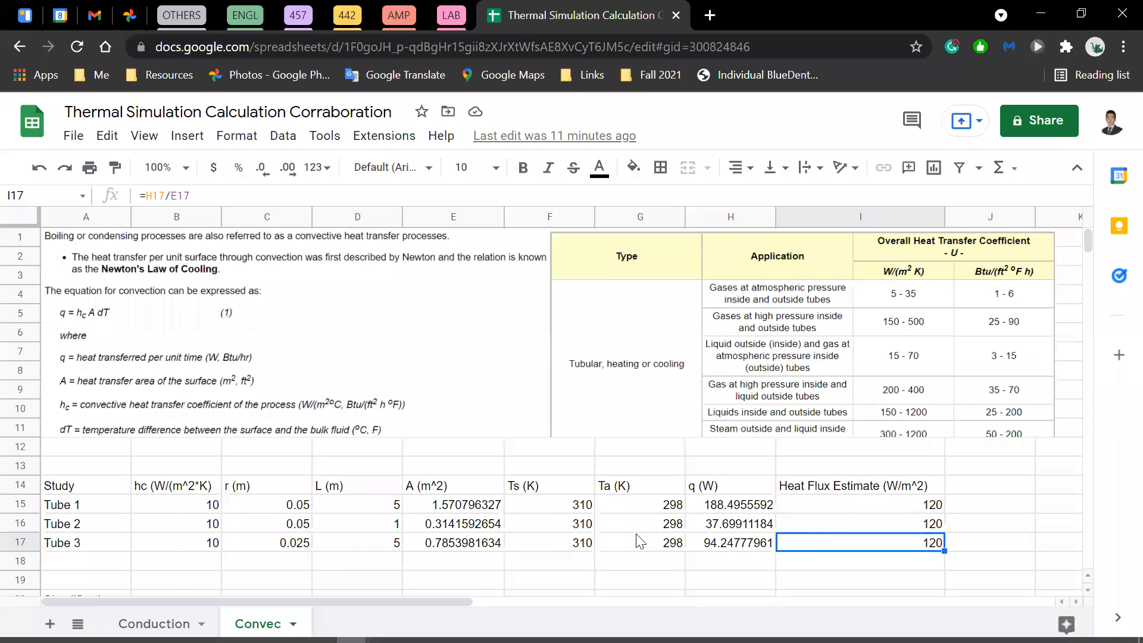
drag(587, 547, 635, 546)
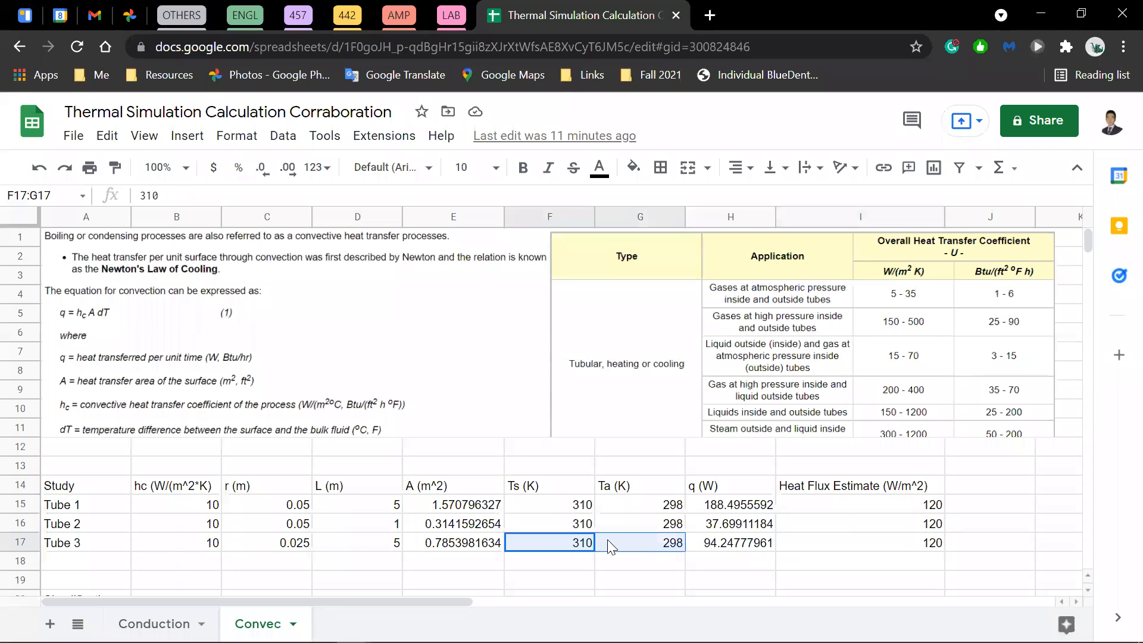
click(645, 545)
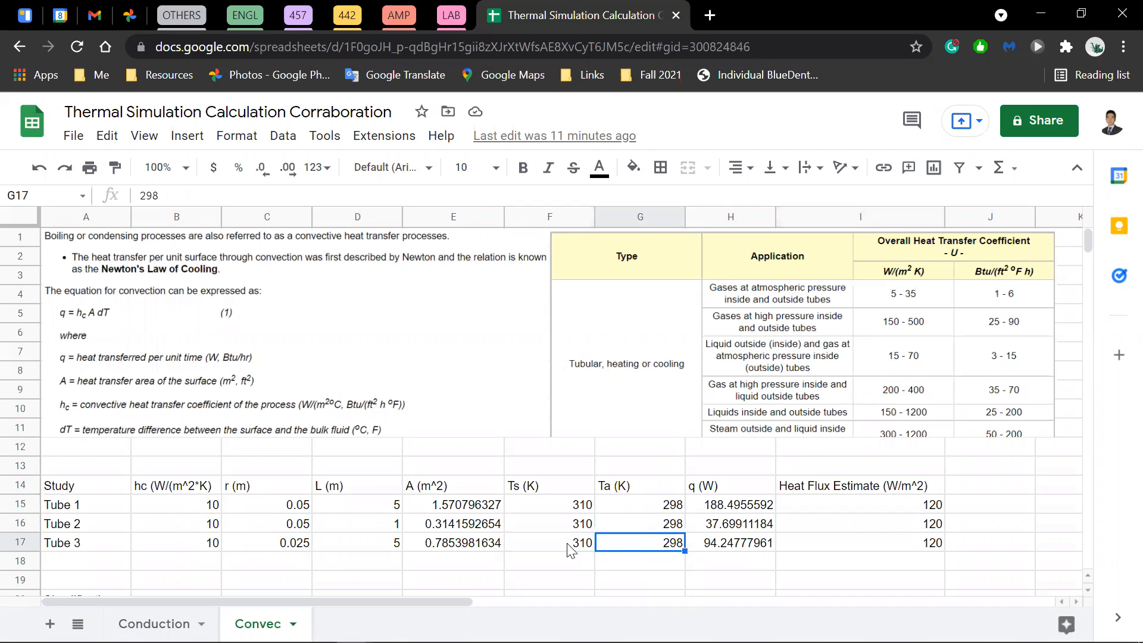
click(570, 550)
click(624, 548)
click(559, 560)
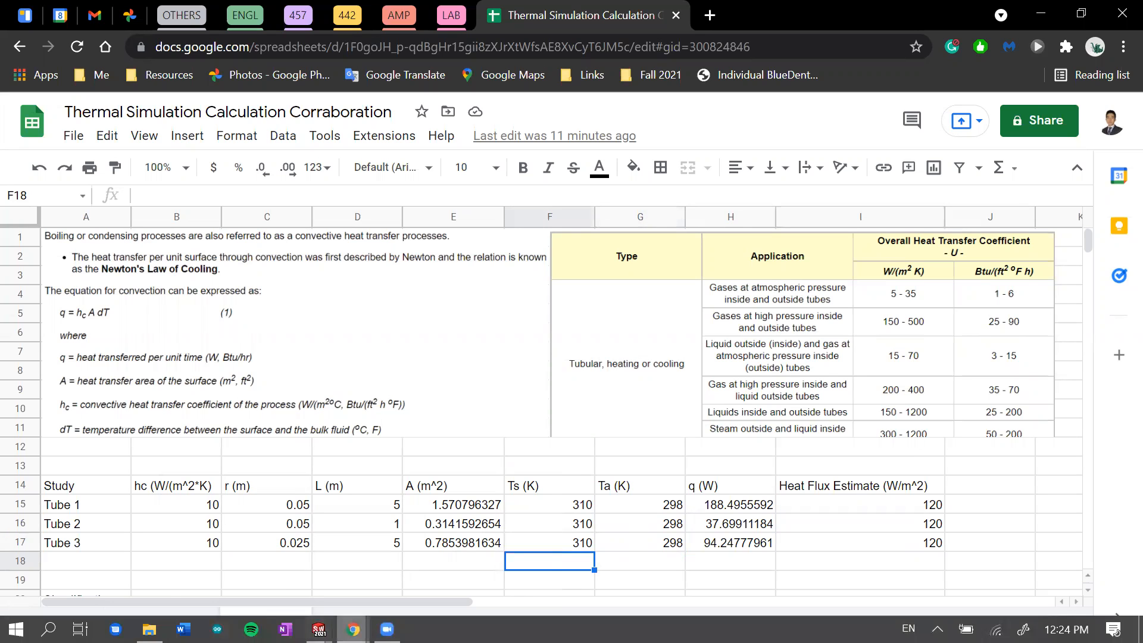
- Return to the PVC Tube model in SOLIDWORKS and display study Tube Thermal 3_1's Thermal1 temperature plot along the whole tube
mouse_move(353, 629)
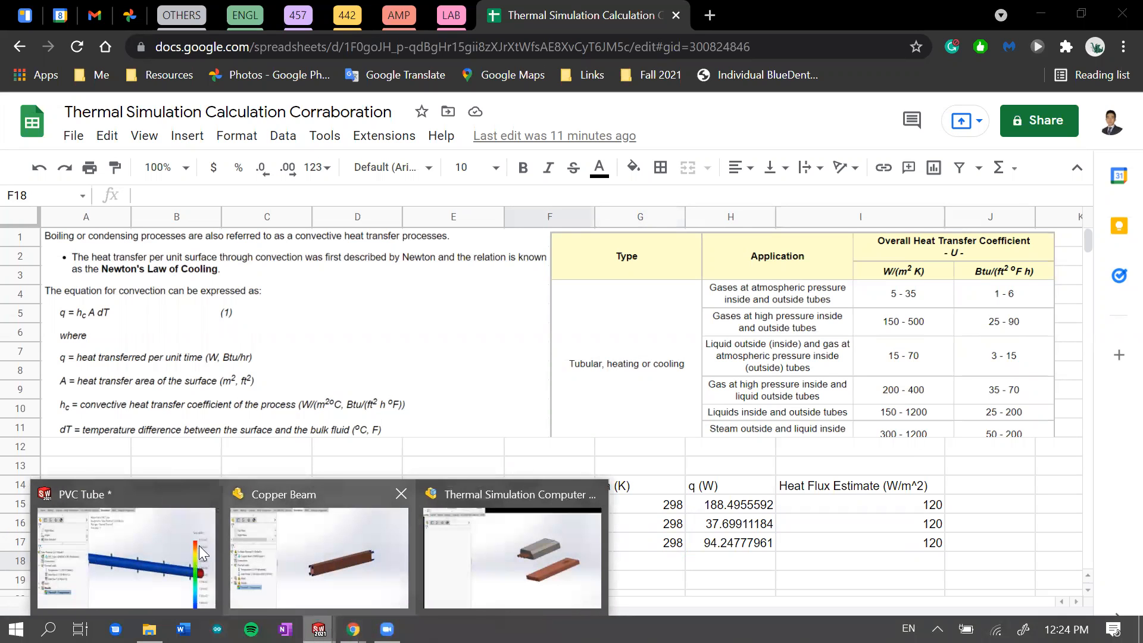
click(192, 550)
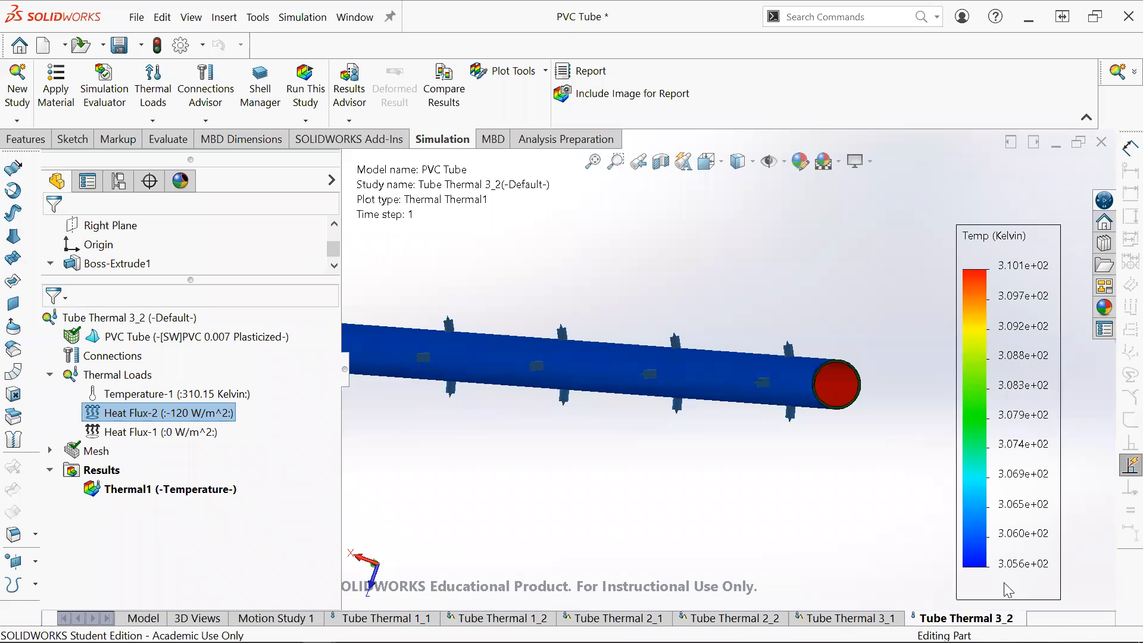
click(211, 413)
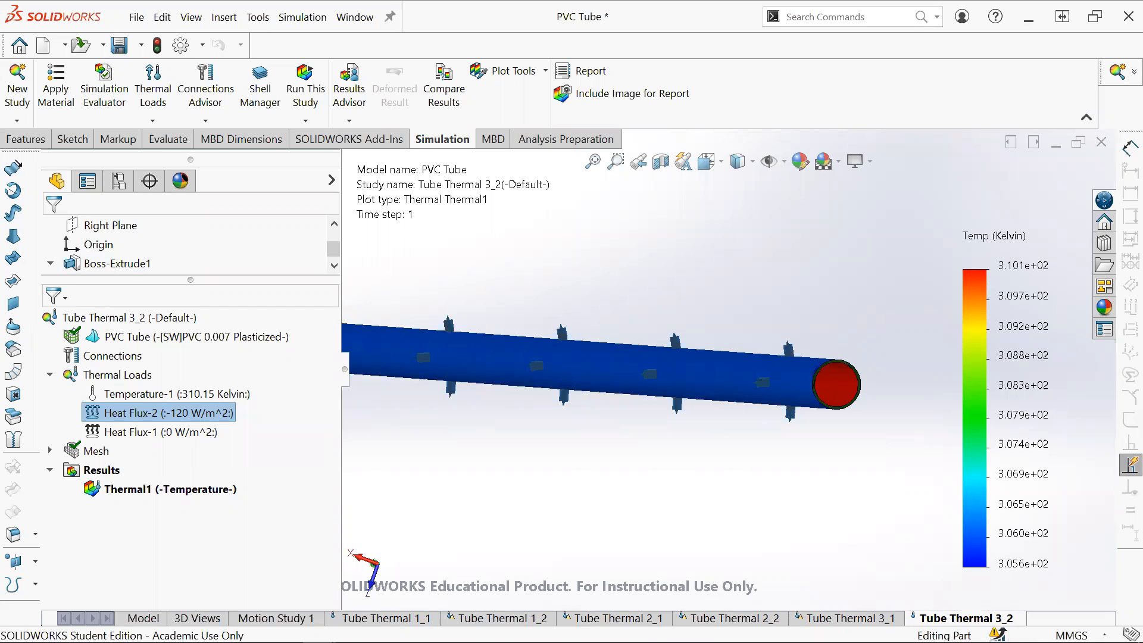
click(841, 618)
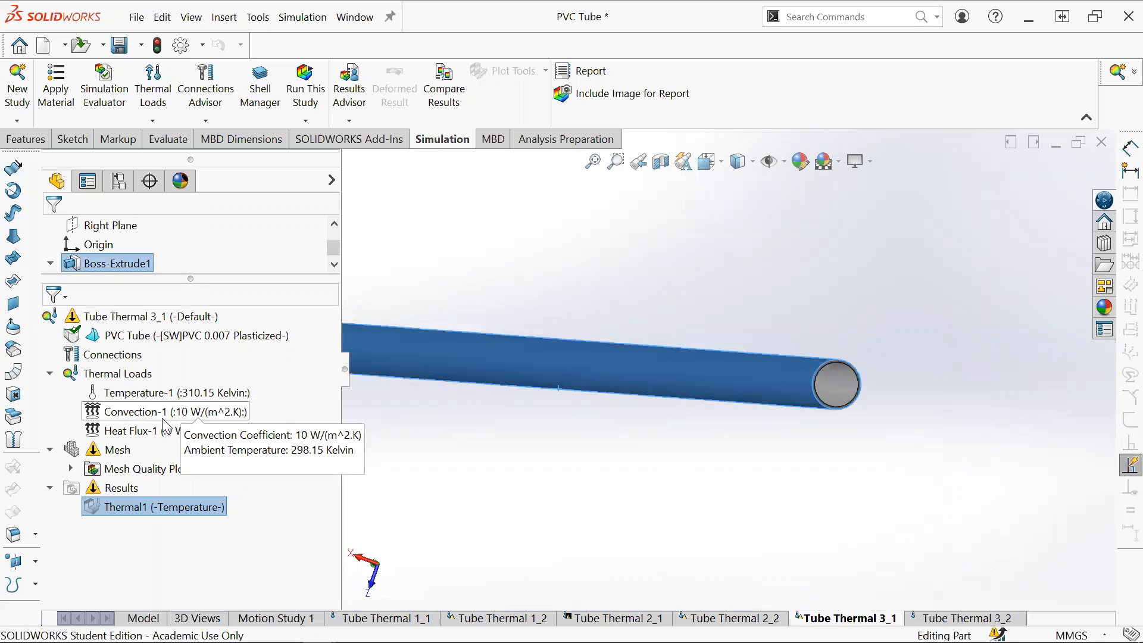
double_click(173, 507)
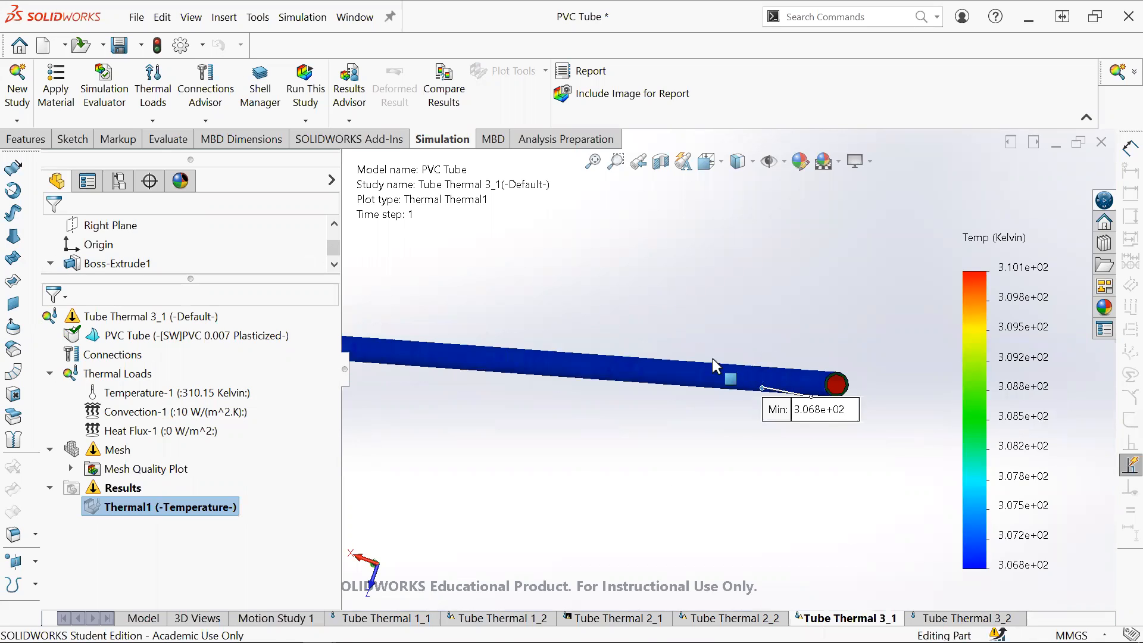
scroll(712, 359, up, 3)
drag(820, 318, 822, 336)
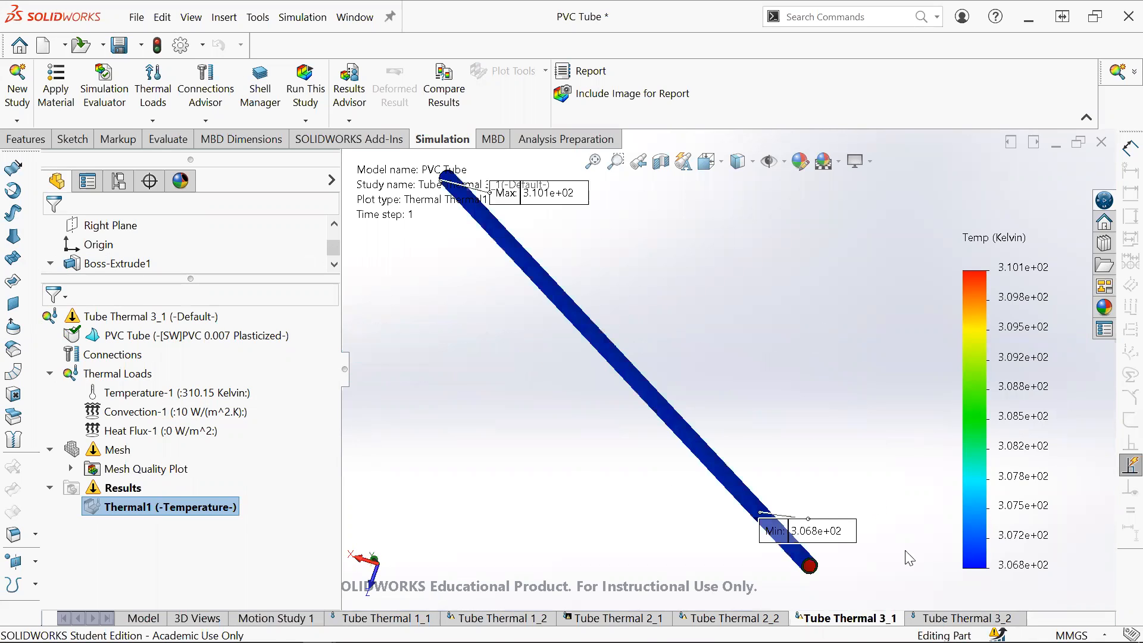
drag(909, 558, 913, 534)
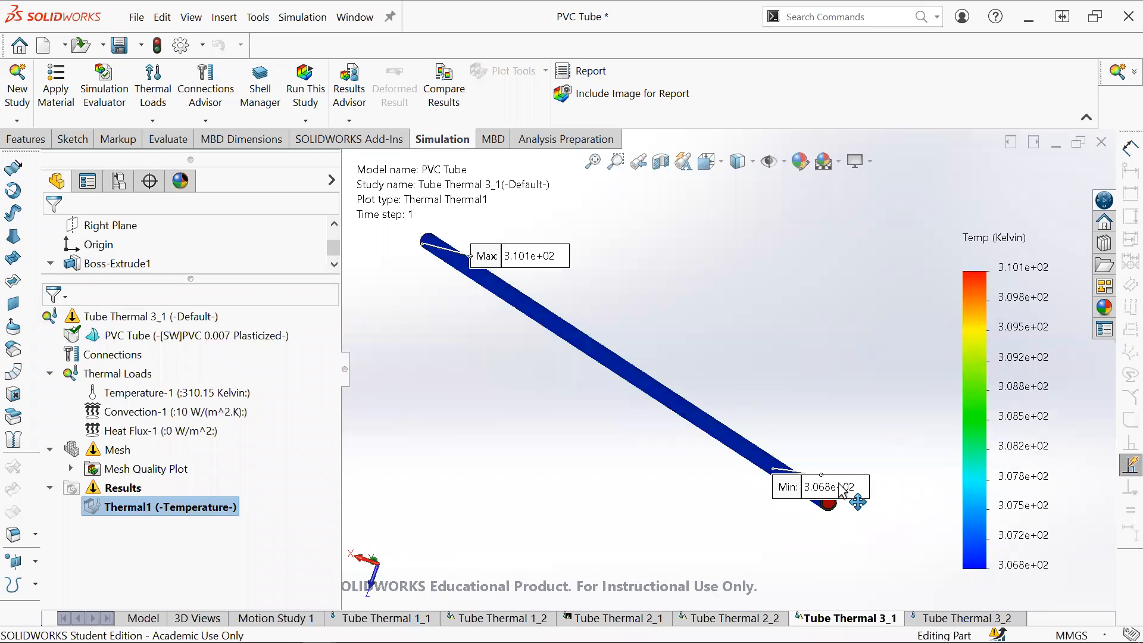
- Reposition the Max and Min temperature labels below the tube in the Tube Thermal 3_1 plot
drag(848, 478, 838, 379)
drag(492, 254, 331, 311)
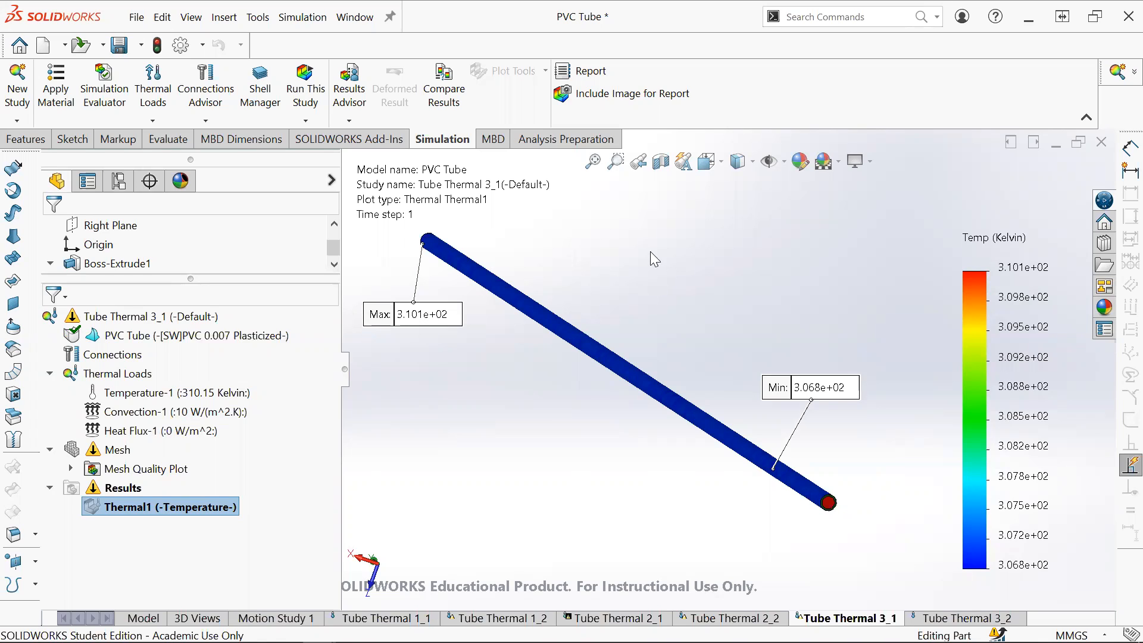
drag(833, 388, 747, 534)
click(745, 588)
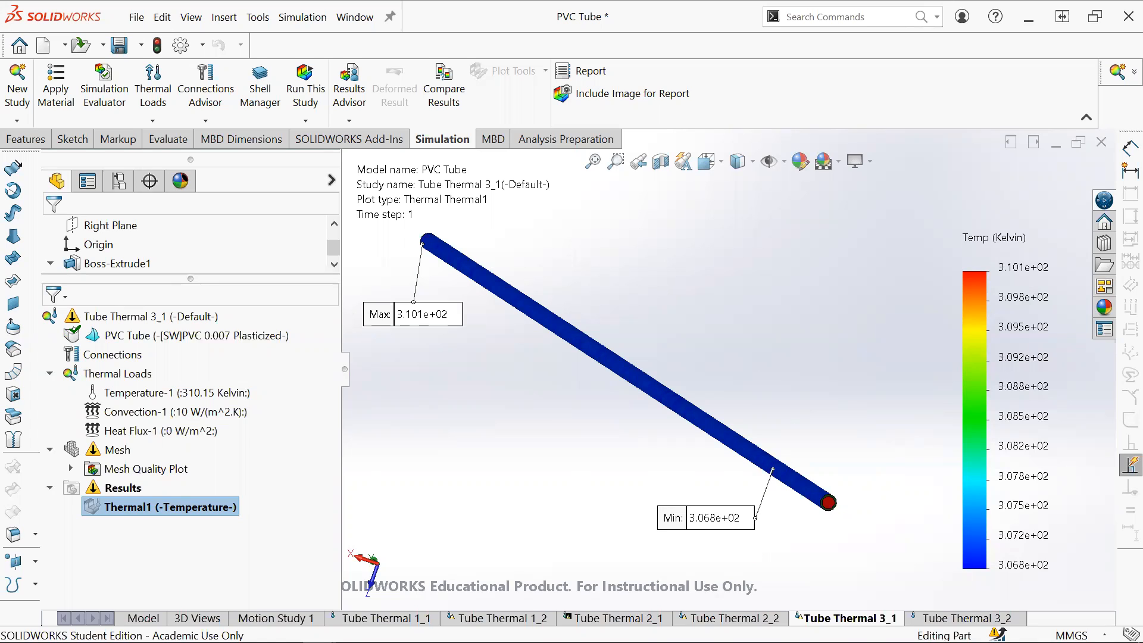
- Inspect the Heat Flux-2 load of Tube Thermal 1_2, and review the tube table and simplifications in the spreadsheet's Convec sheet
click(370, 622)
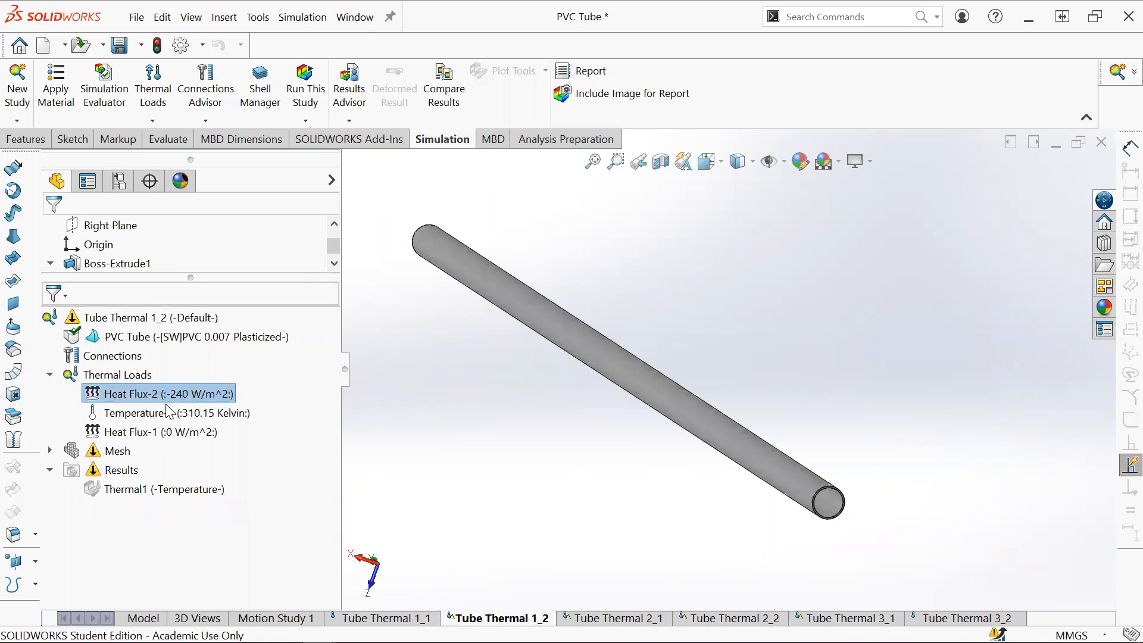
click(181, 398)
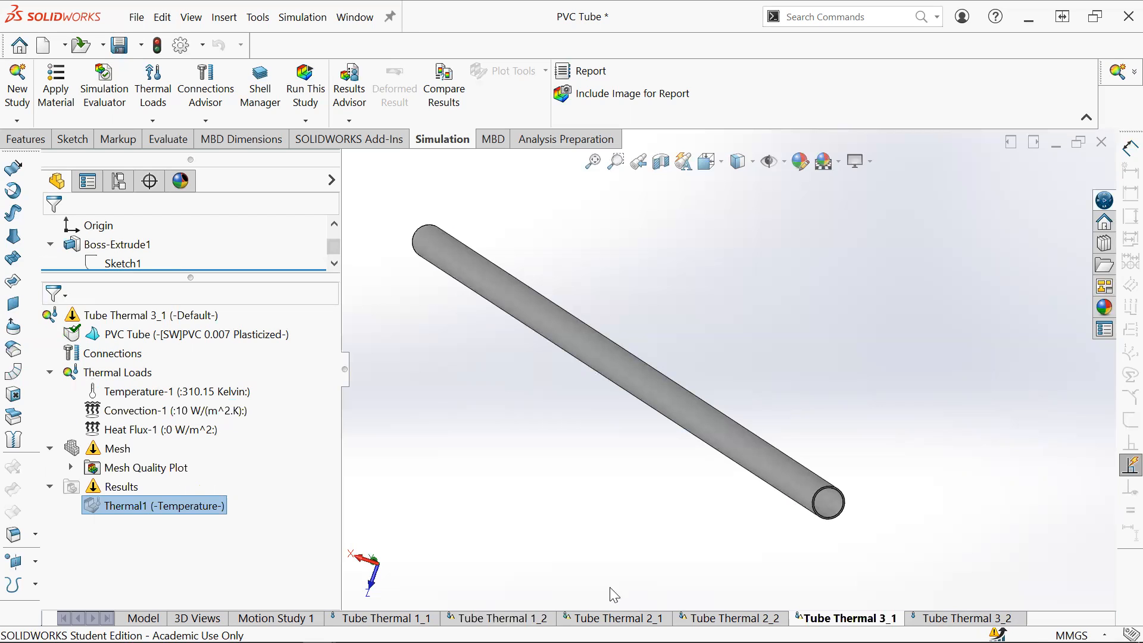
mouse_move(353, 629)
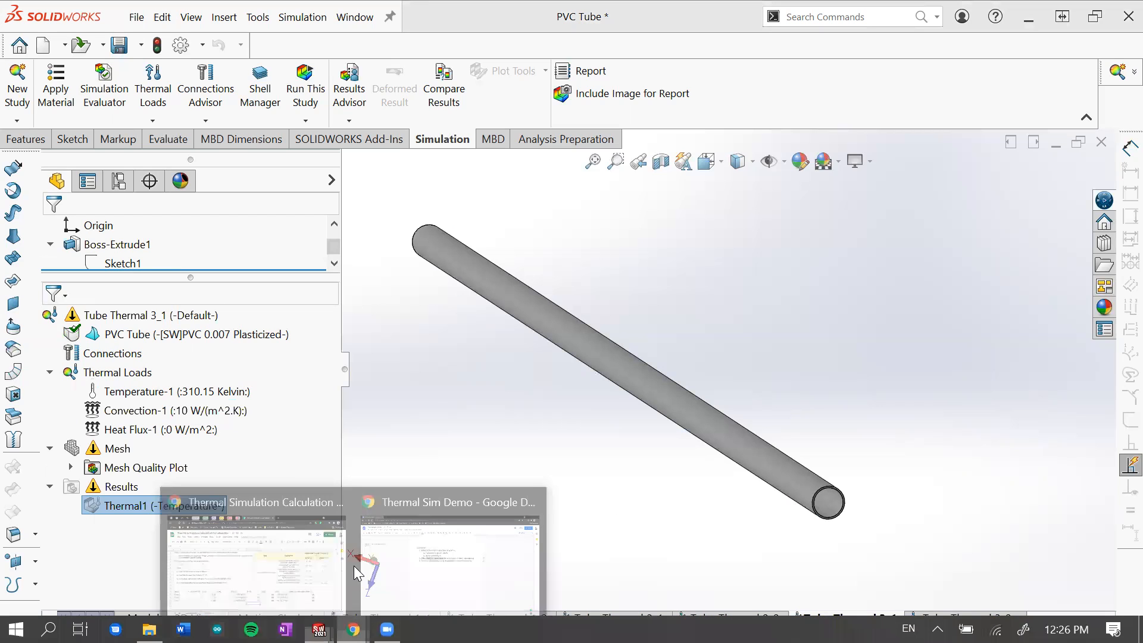
click(304, 556)
scroll(548, 527, down, 5)
scroll(548, 522, up, 5)
scroll(423, 497, down, 5)
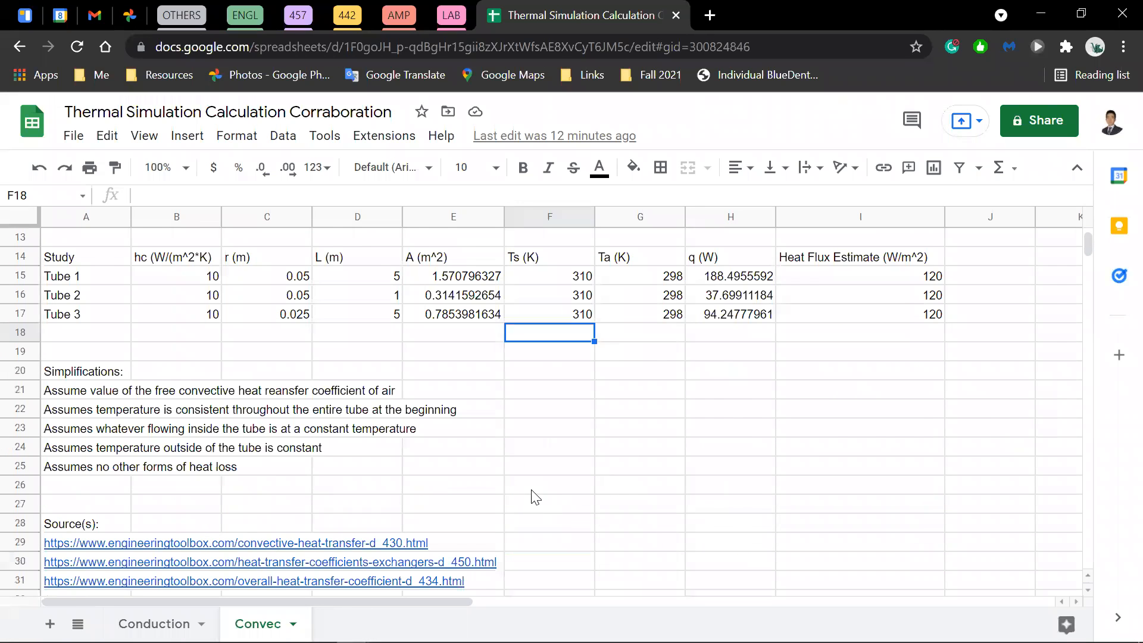
scroll(532, 503, up, 5)
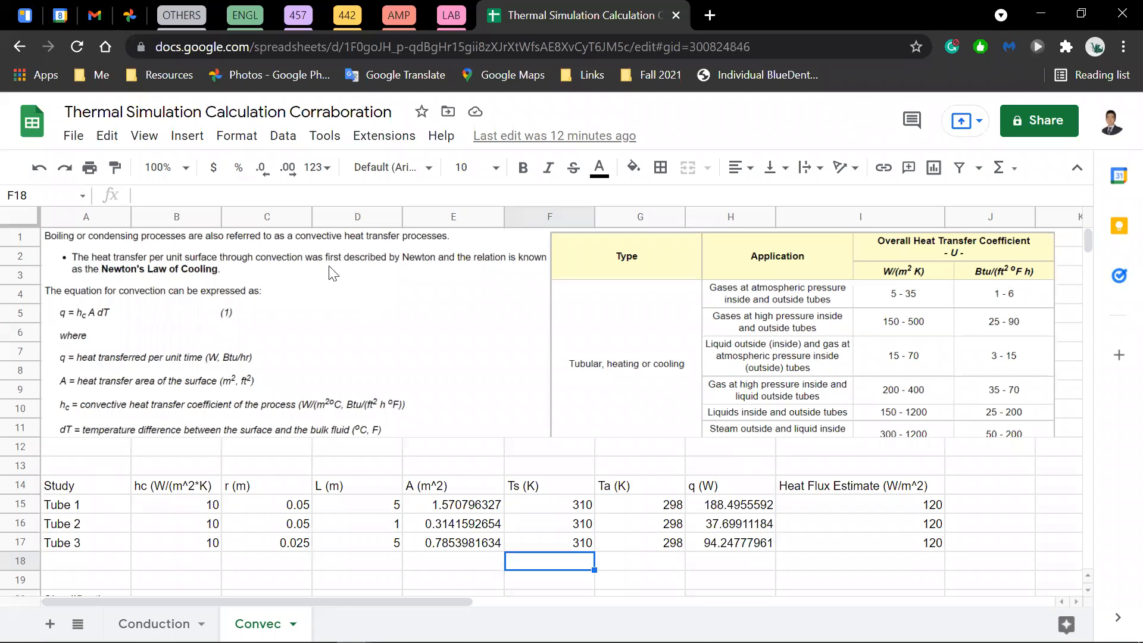
drag(907, 551, 109, 480)
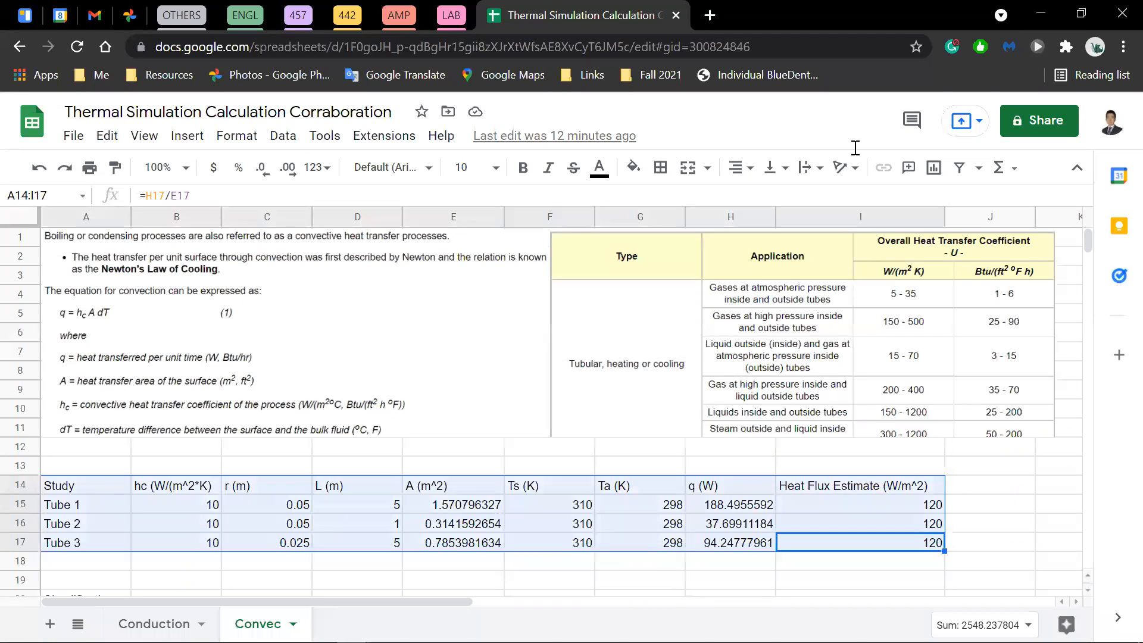
- Switch to the Thermal Sim Demo document and review Gameplan item 3 on thermal simulations using assemblies and local interactions
click(1046, 11)
key(alt+Tab)
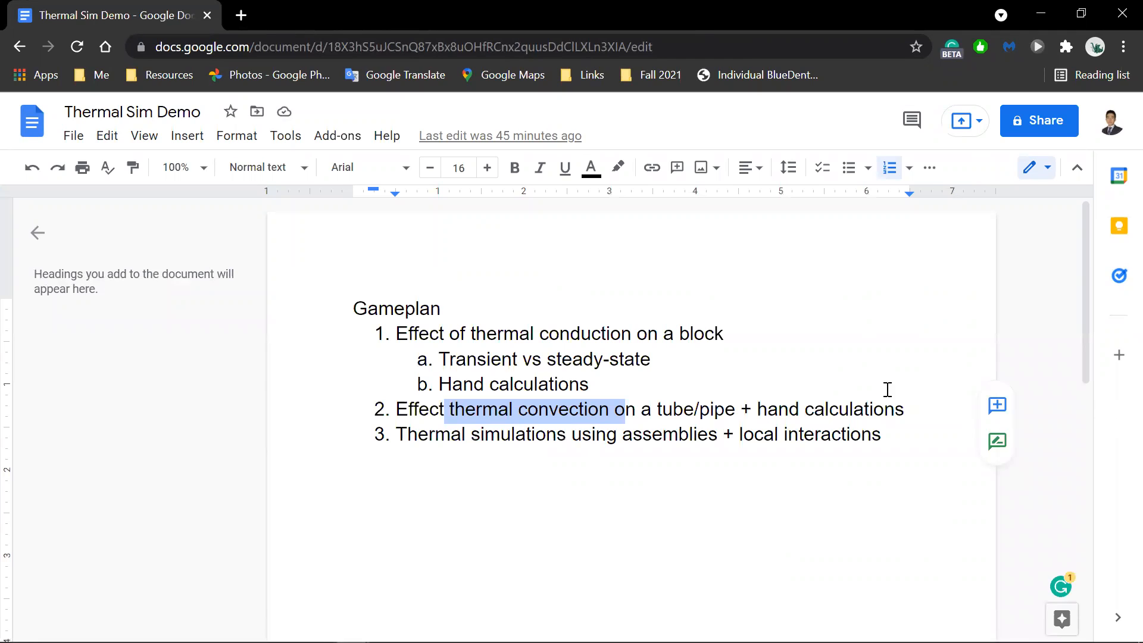
drag(437, 459, 636, 437)
click(642, 436)
drag(512, 434, 755, 442)
click(698, 439)
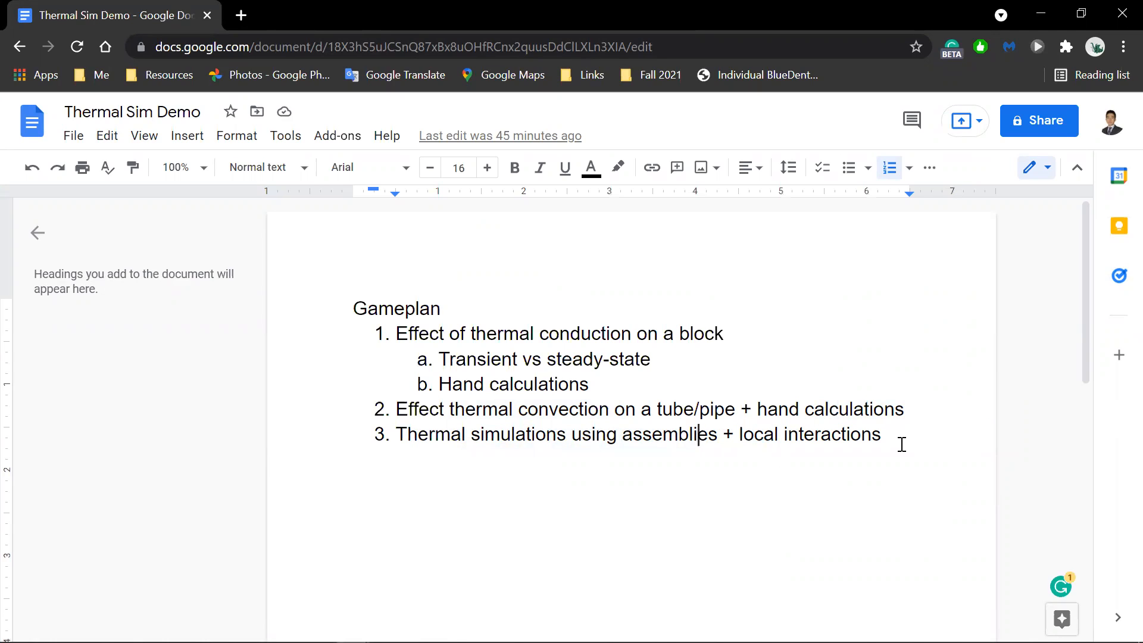
drag(893, 441, 740, 441)
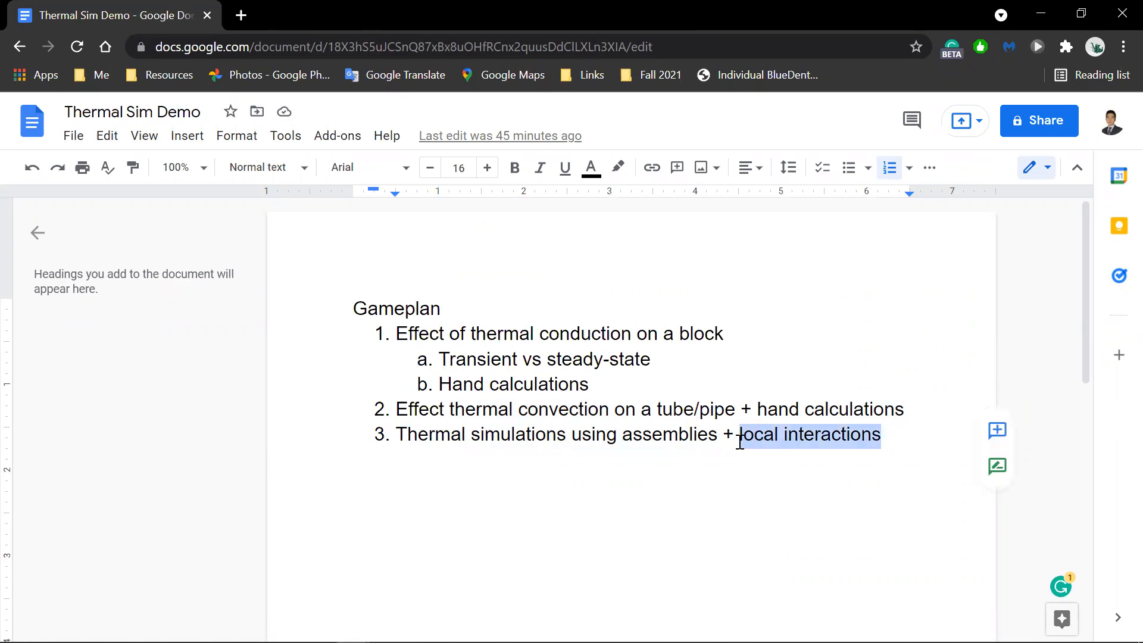
click(744, 440)
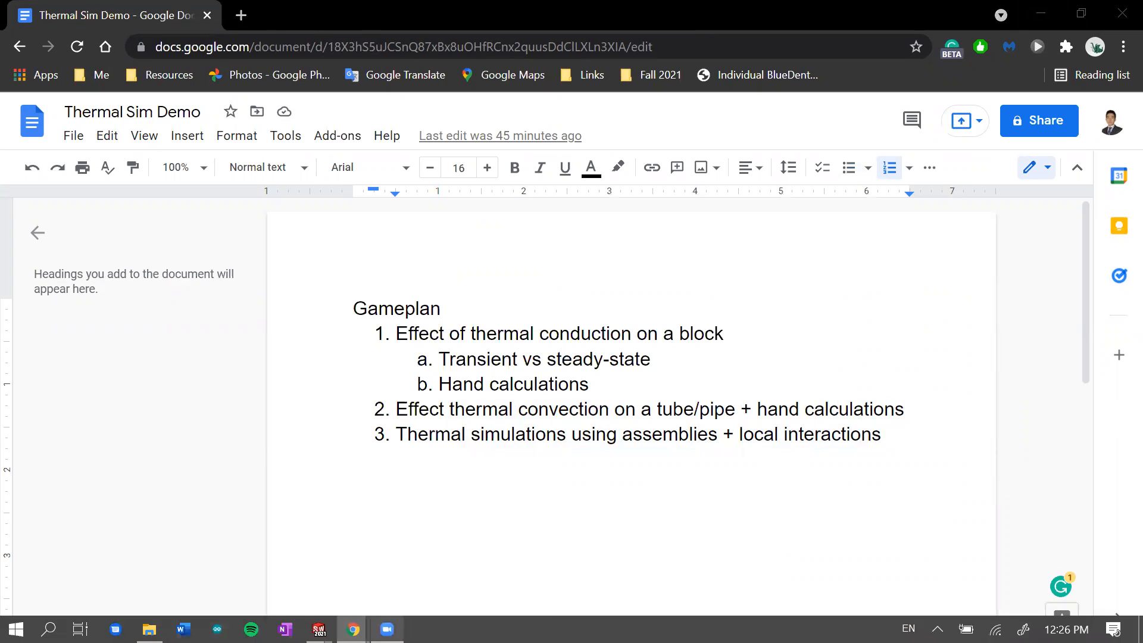
- Switch to the Thermal Simulation Computer Chip assembly in SOLIDWORKS and select its copper plate and pins
mouse_move(354, 629)
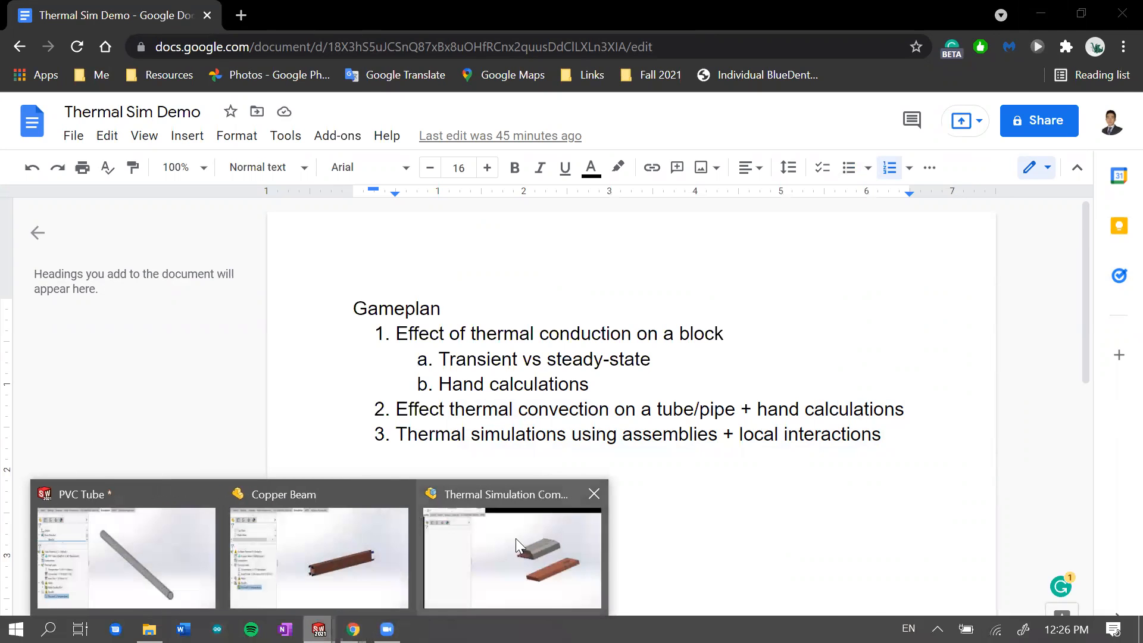
click(517, 540)
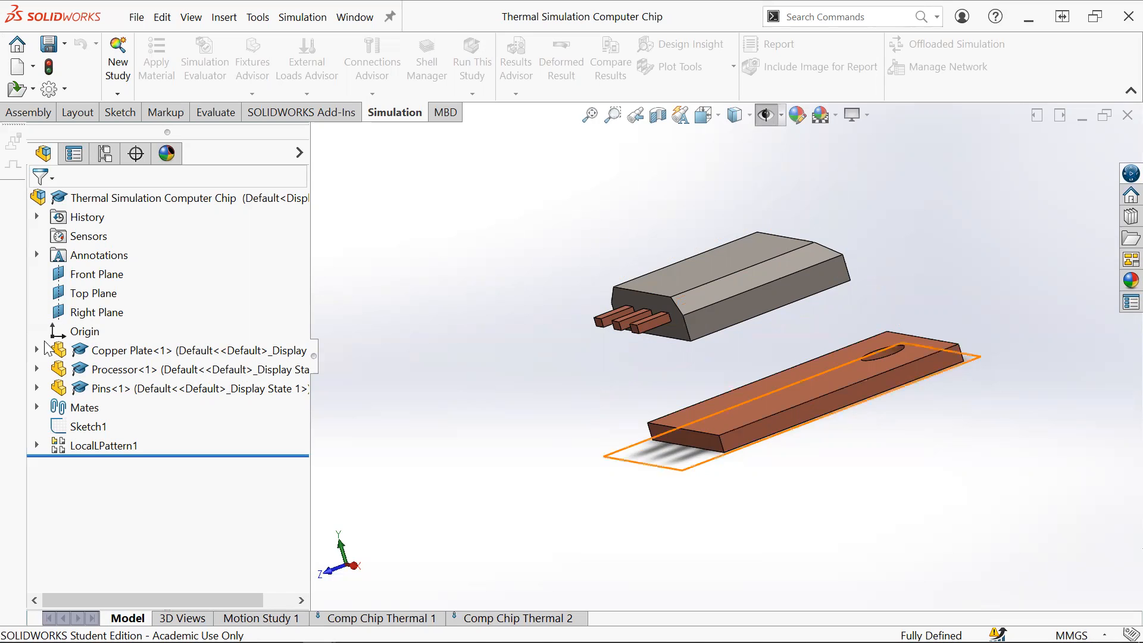
drag(638, 363, 647, 323)
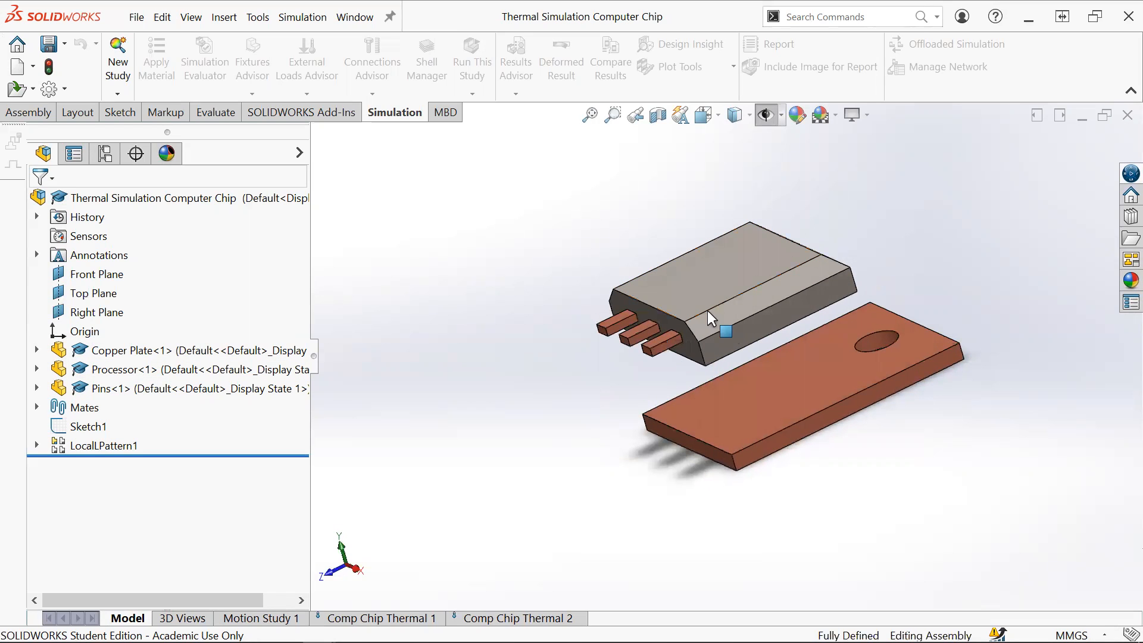
drag(550, 254, 1012, 509)
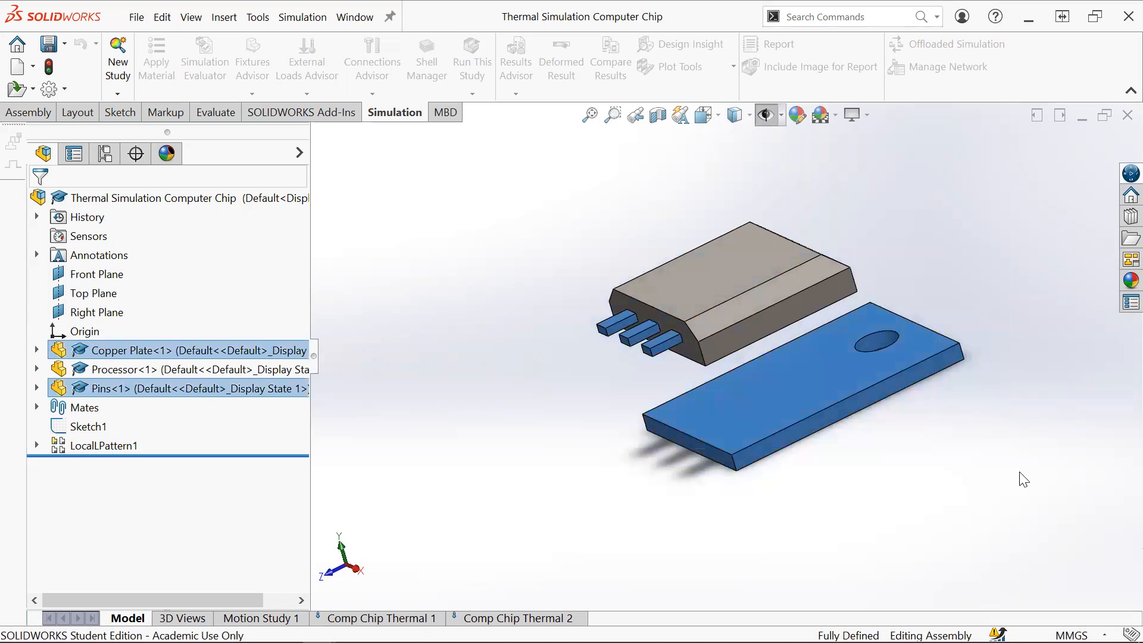
- Select all components of the computer chip assembly together and clear the selection
click(598, 216)
drag(509, 182, 1093, 554)
click(536, 251)
drag(548, 186, 1073, 517)
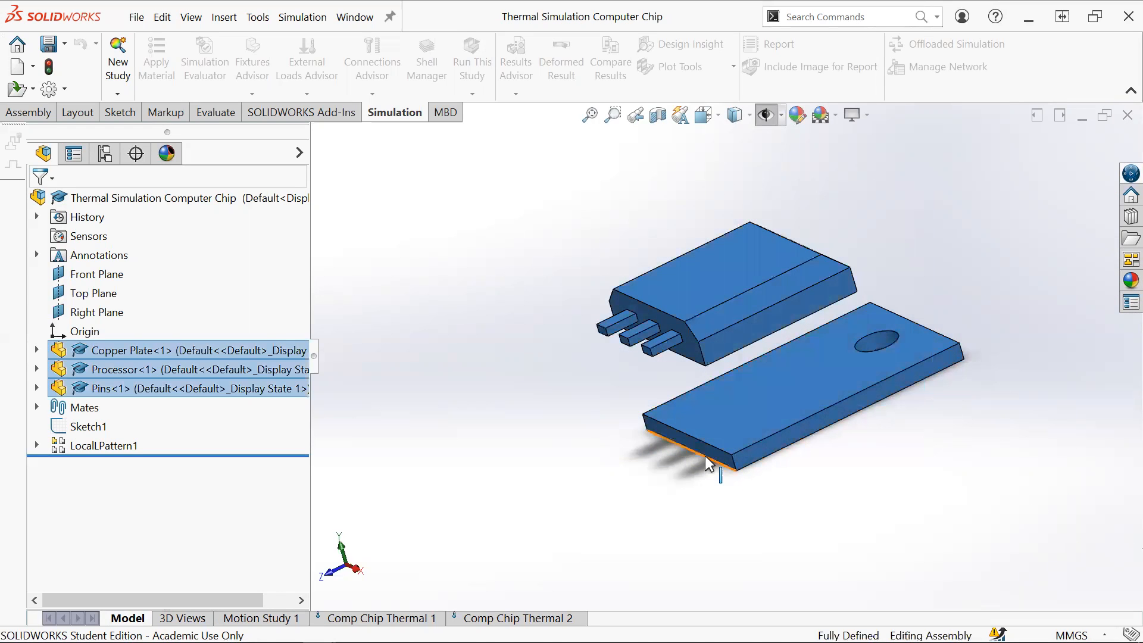
scroll(701, 457, down, 3)
scroll(703, 458, up, 5)
scroll(814, 297, up, 2)
scroll(814, 297, down, 3)
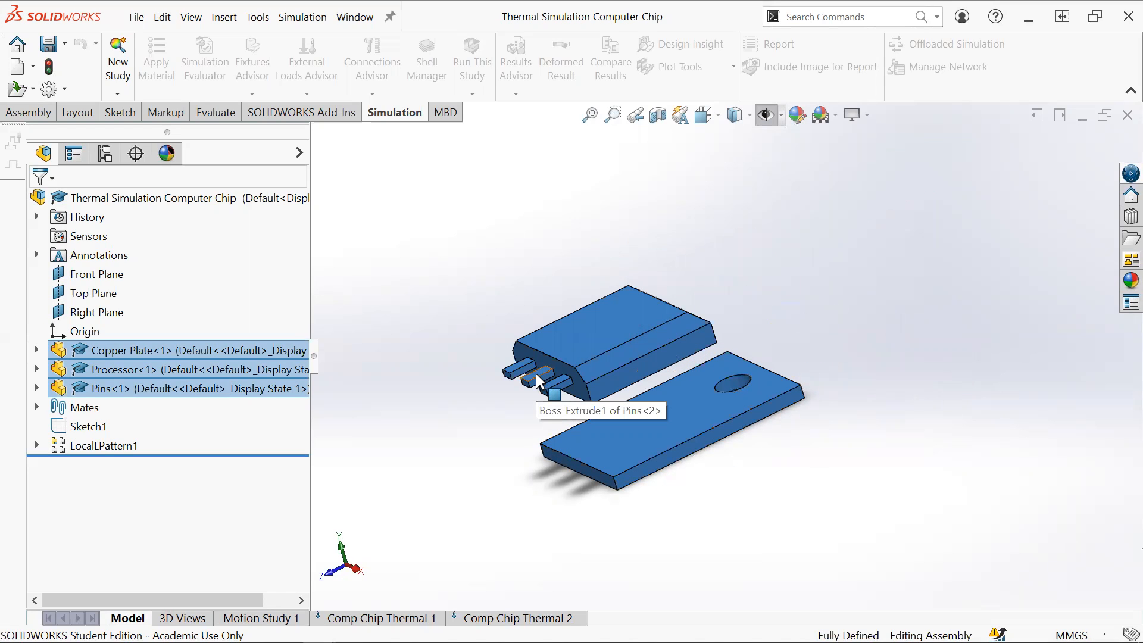
click(686, 212)
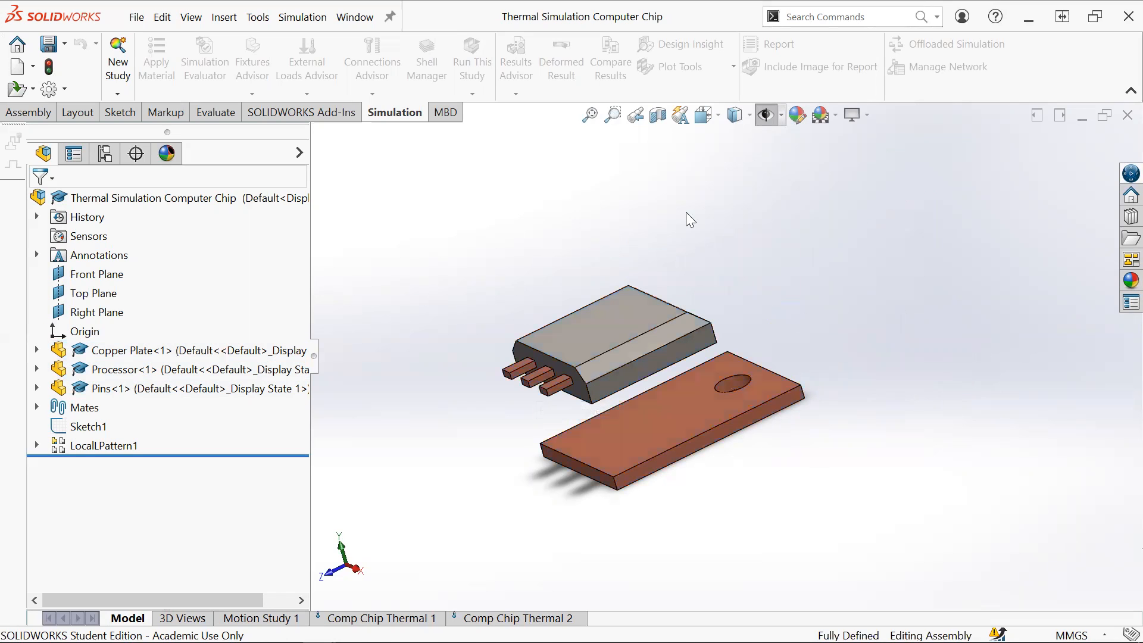
- Examine the processor, its pins and the gap above the copper plate from several angles
drag(663, 346, 686, 398)
scroll(513, 399, down, 3)
drag(595, 466, 655, 439)
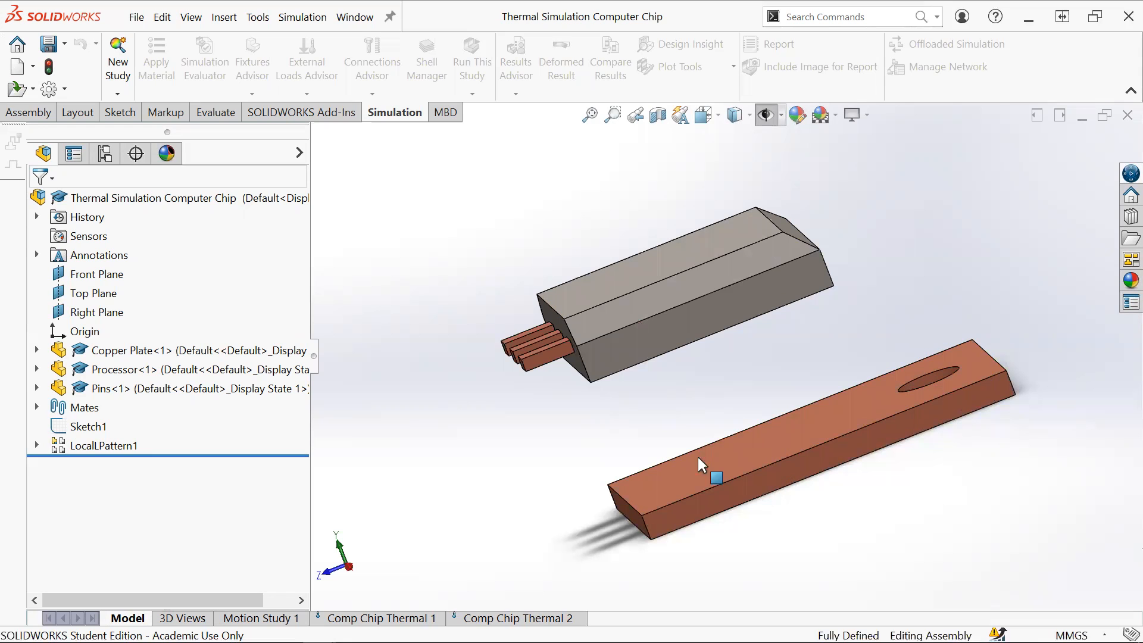
drag(739, 445, 714, 318)
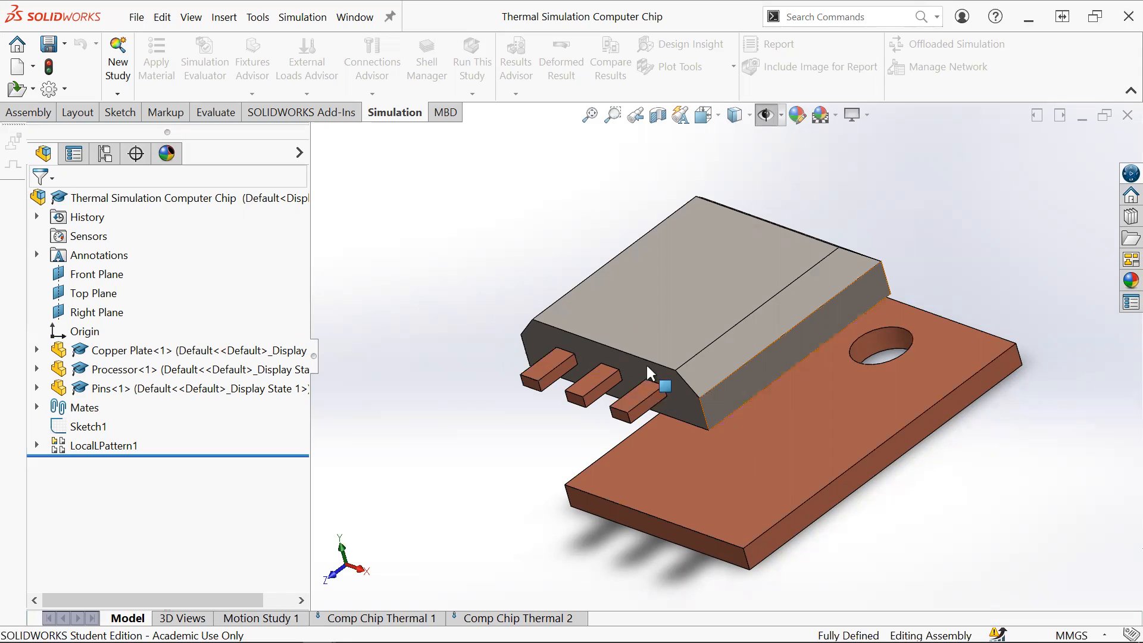
drag(647, 366, 796, 435)
drag(792, 395, 786, 352)
drag(673, 279, 724, 553)
drag(738, 456, 823, 363)
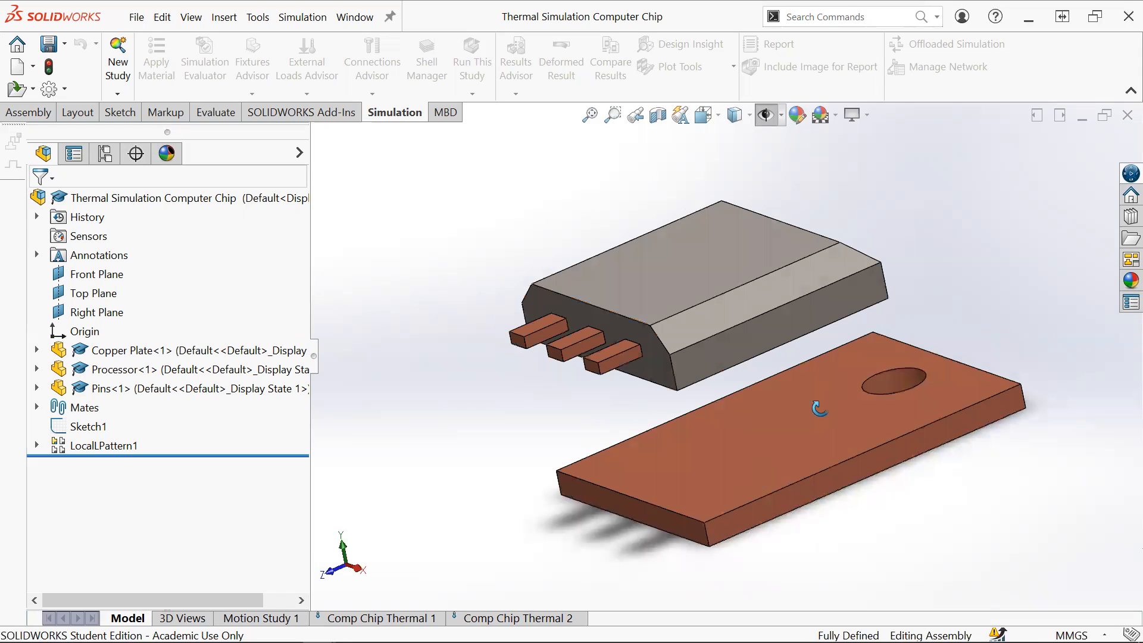
drag(816, 404, 766, 259)
drag(751, 410, 782, 417)
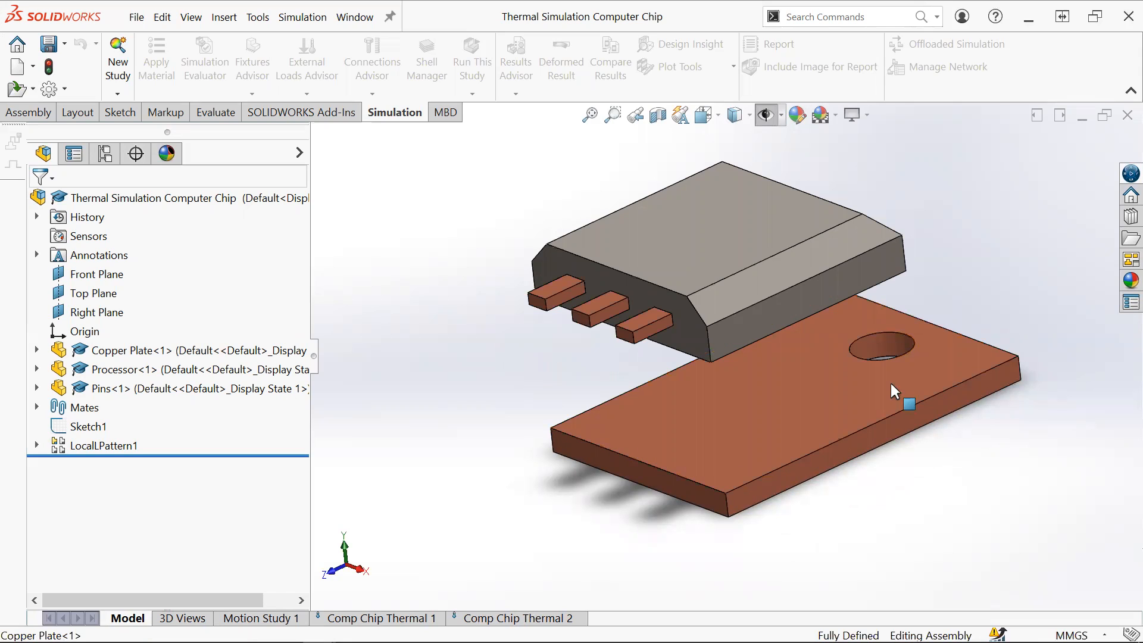
drag(751, 323, 721, 250)
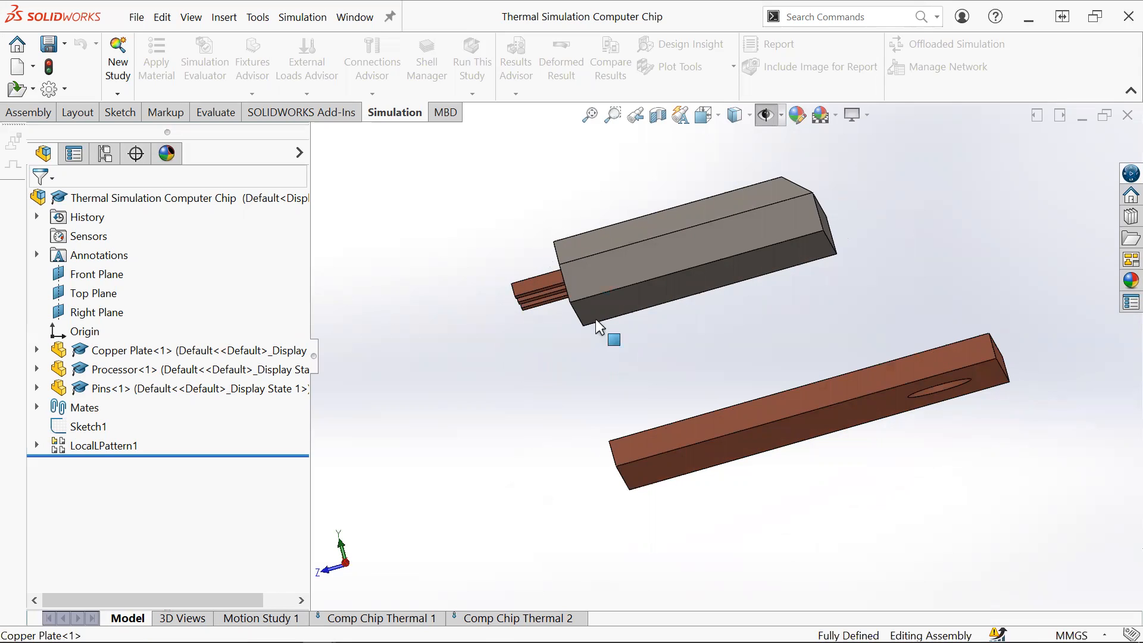
drag(701, 328, 708, 370)
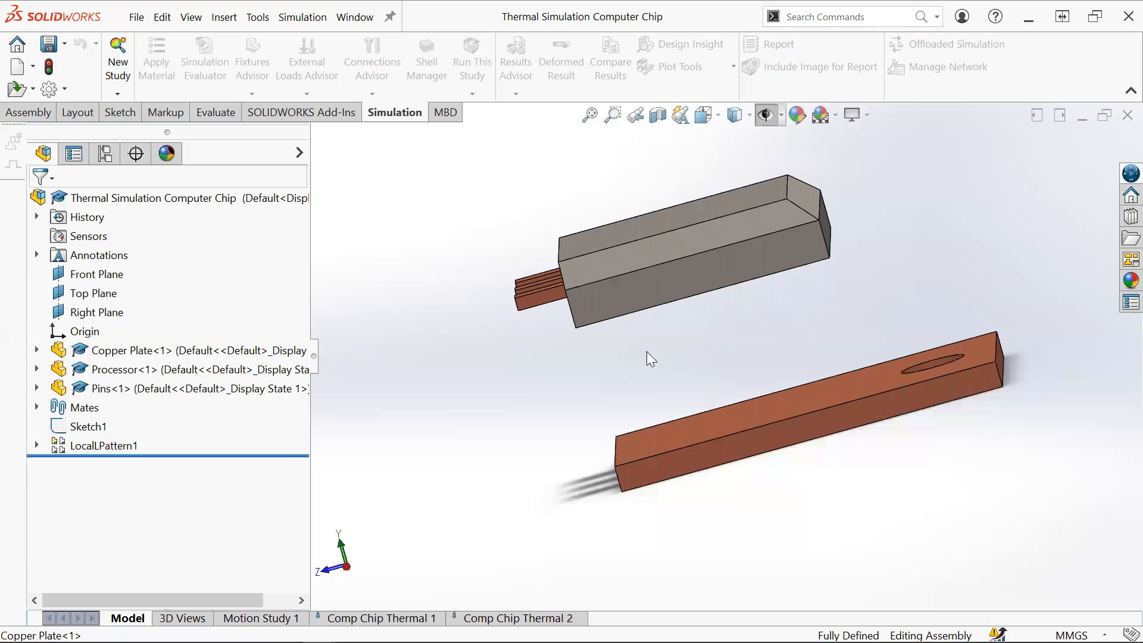
drag(646, 351, 625, 381)
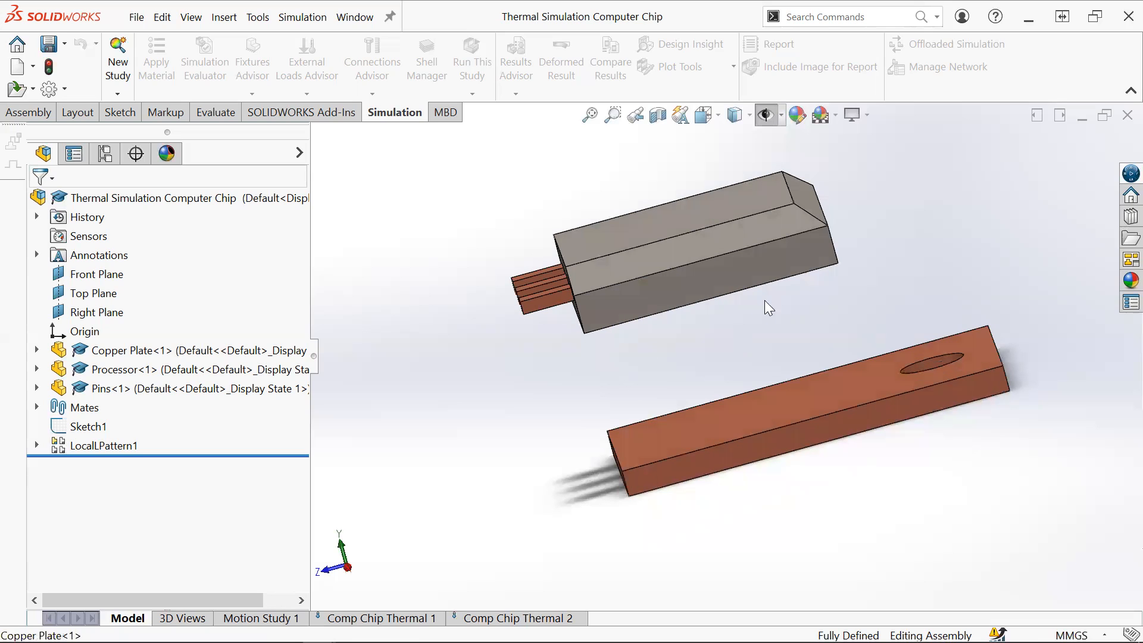
drag(764, 307, 672, 300)
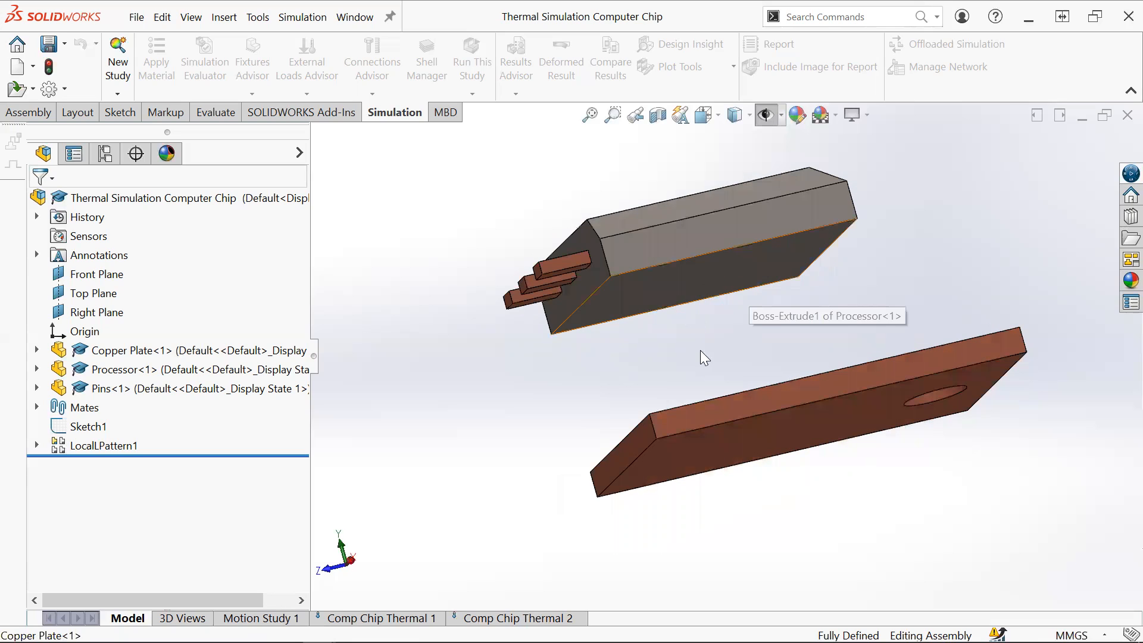
drag(700, 350, 644, 256)
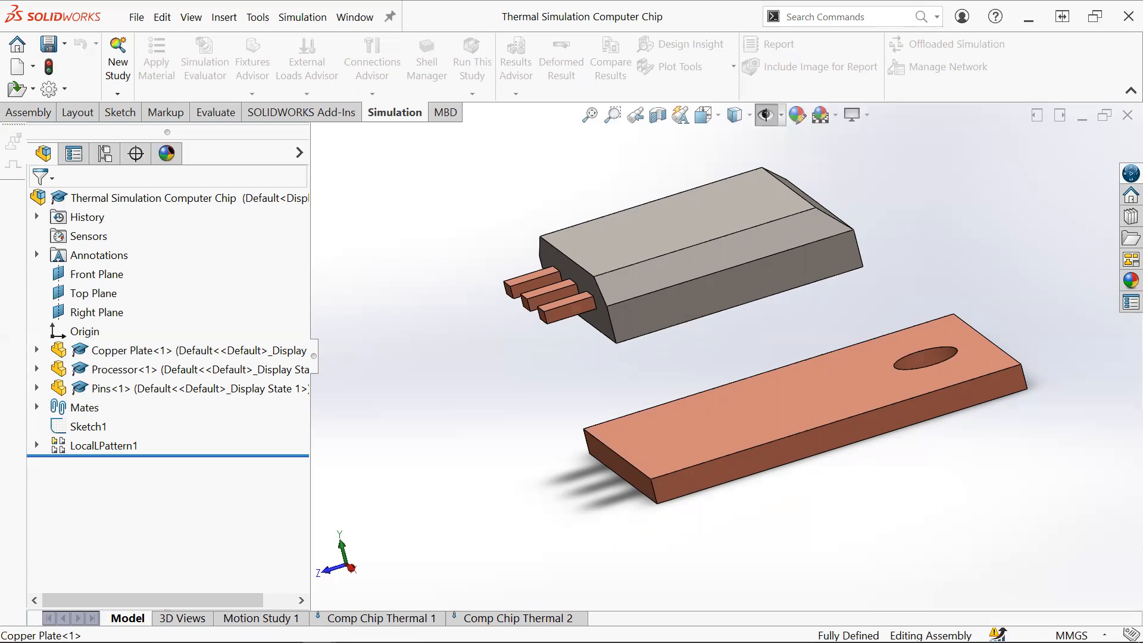
- Open the Comp Chip Thermal 1 study and review its parts, materials, connections and thermal loads
mouse_move(353, 632)
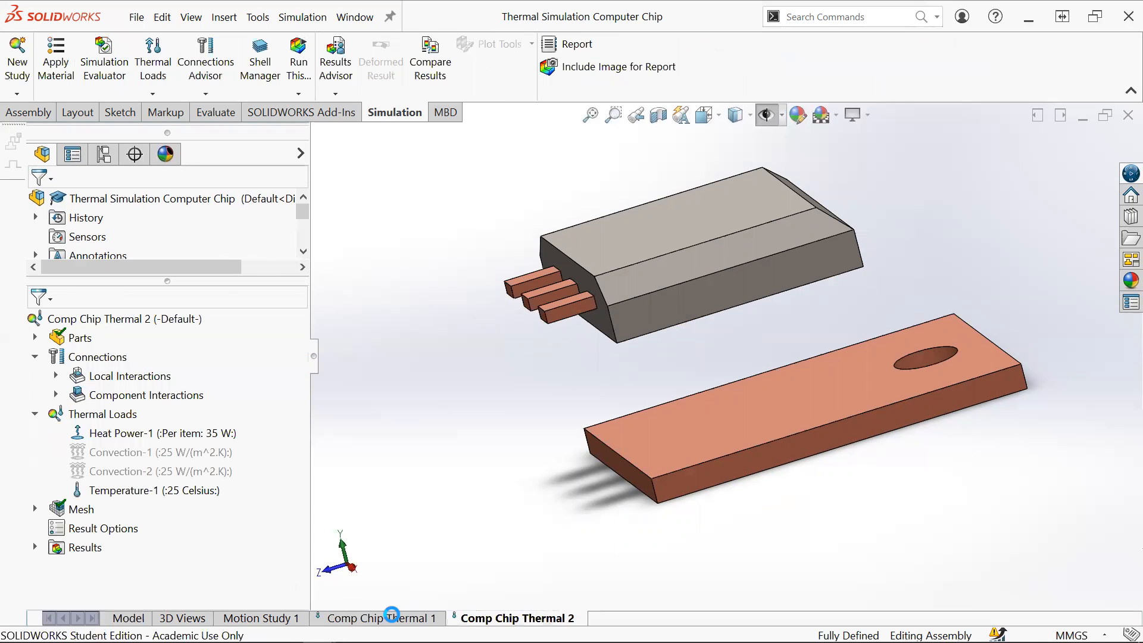
click(393, 614)
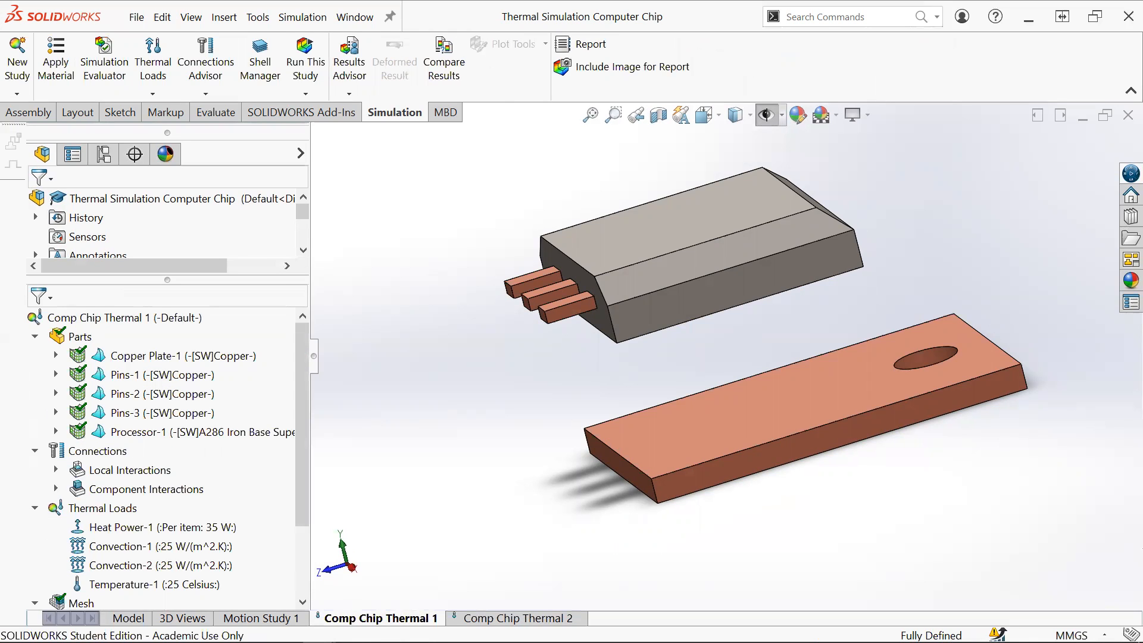
scroll(173, 523, down, 2)
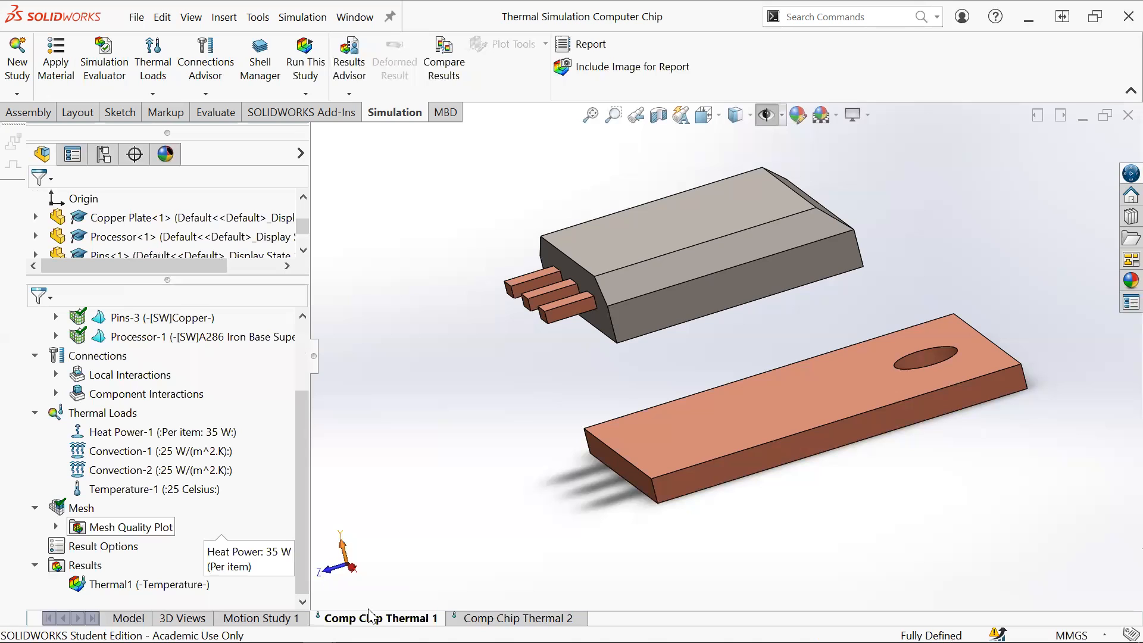
scroll(157, 508, down, 1)
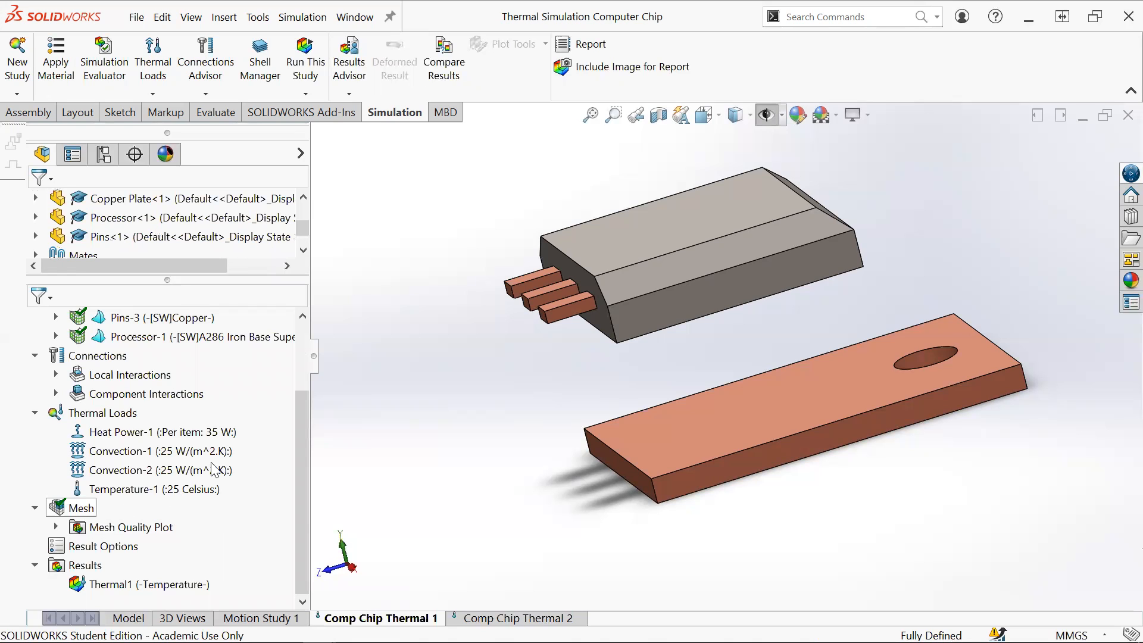
scroll(215, 470, up, 2)
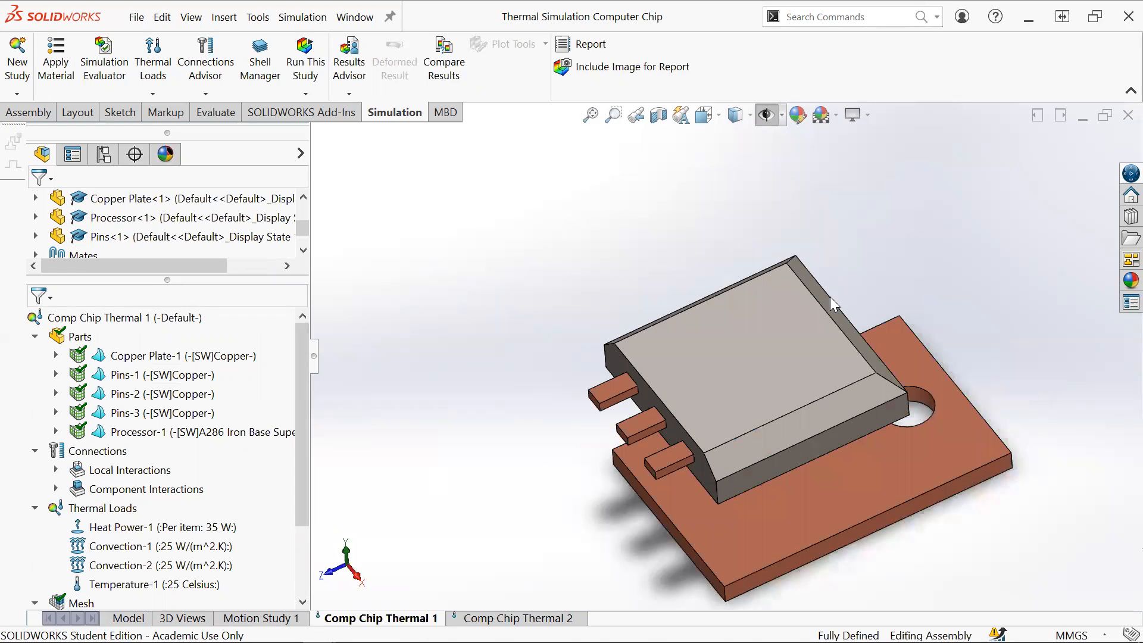
scroll(830, 296, up, 1)
scroll(751, 334, up, 1)
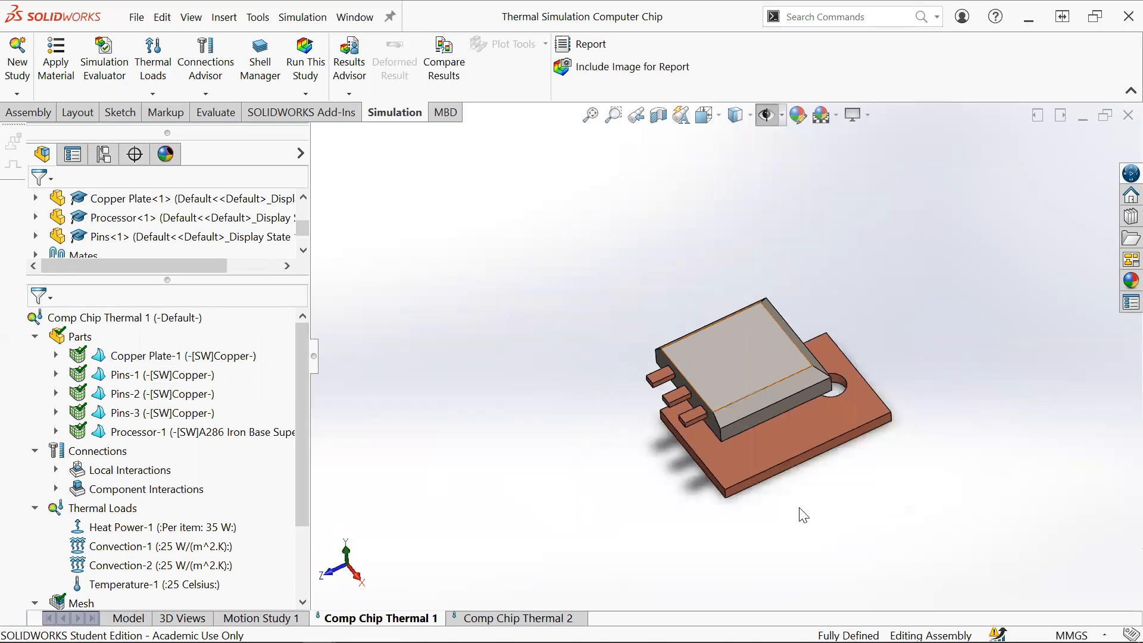
scroll(774, 476, up, 1)
scroll(765, 449, down, 2)
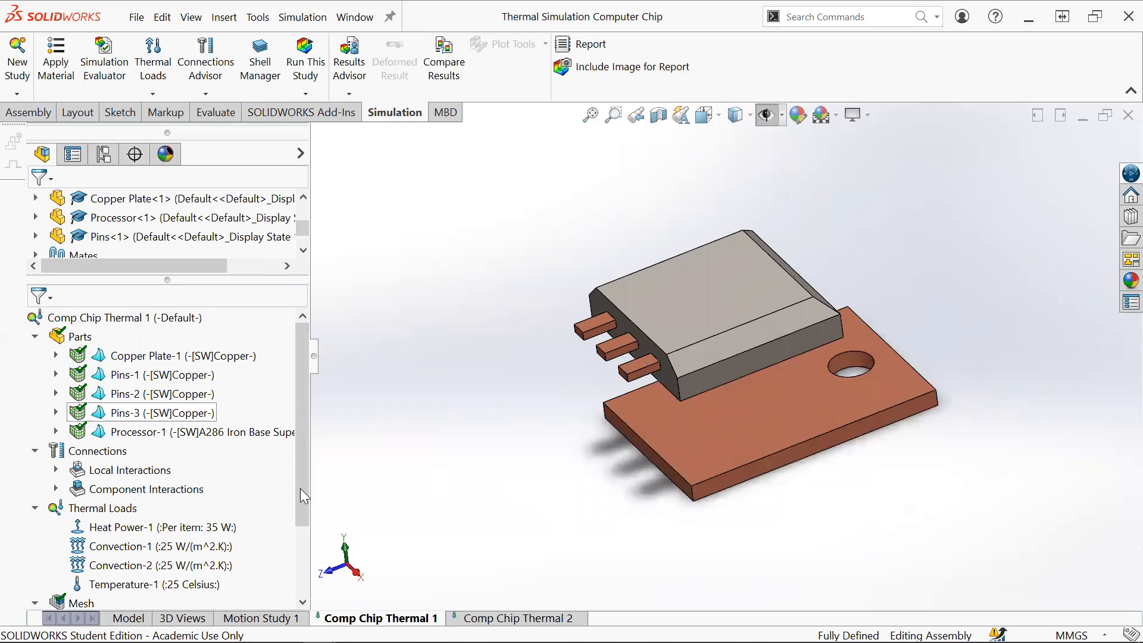
- Expand the study's local interactions and select the Local Interaction-1 thermal resistance
scroll(9, 447, down, 1)
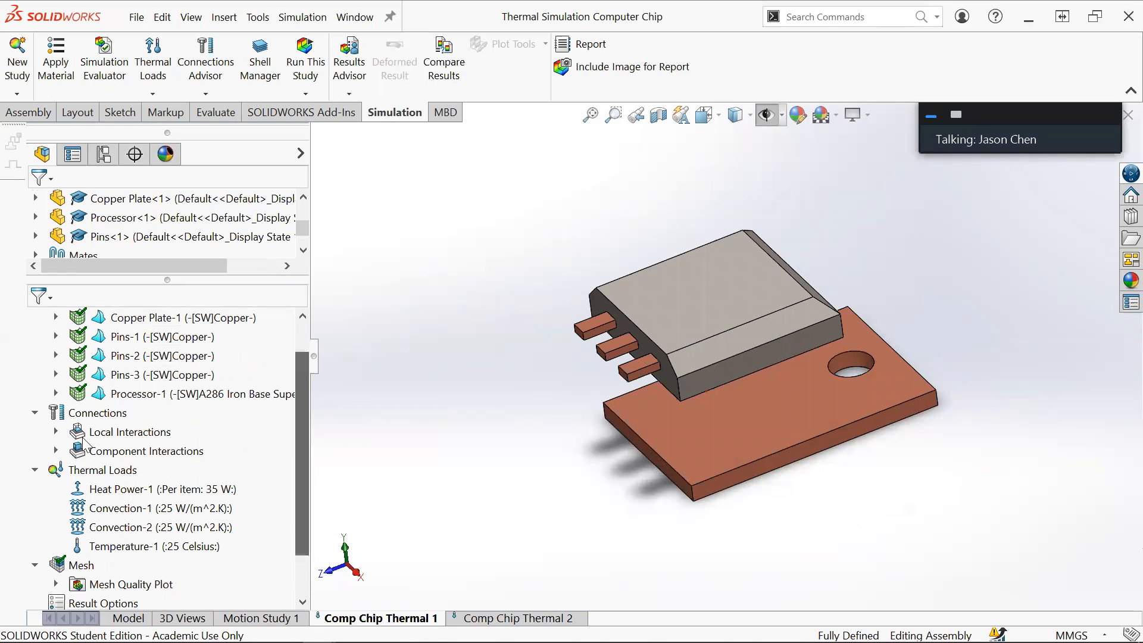
click(57, 431)
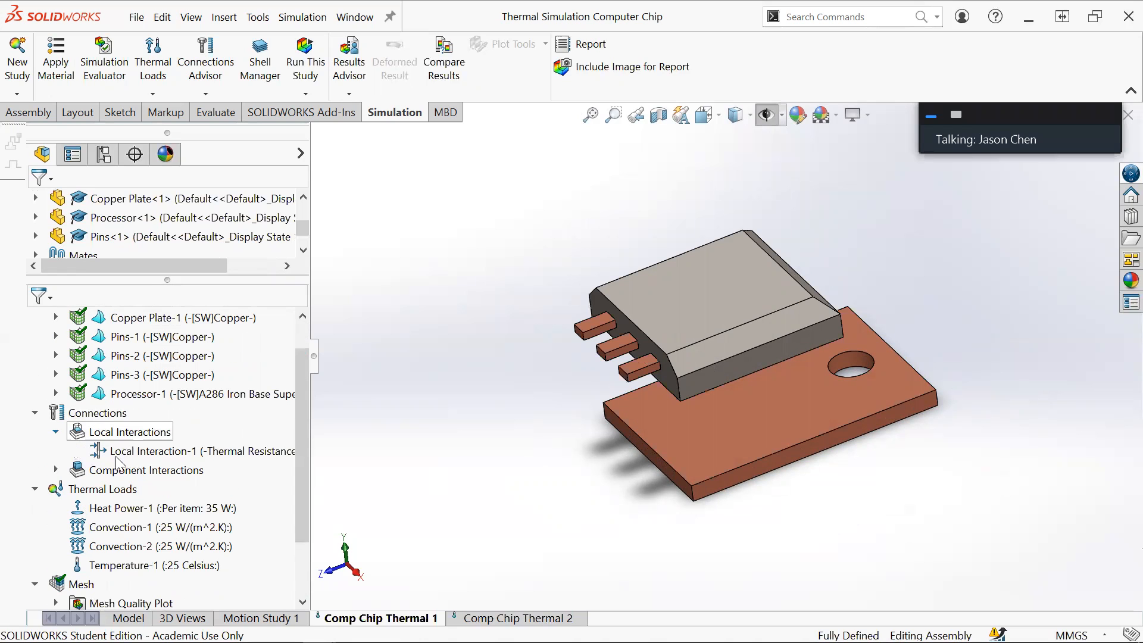
click(119, 450)
scroll(119, 451, down, 2)
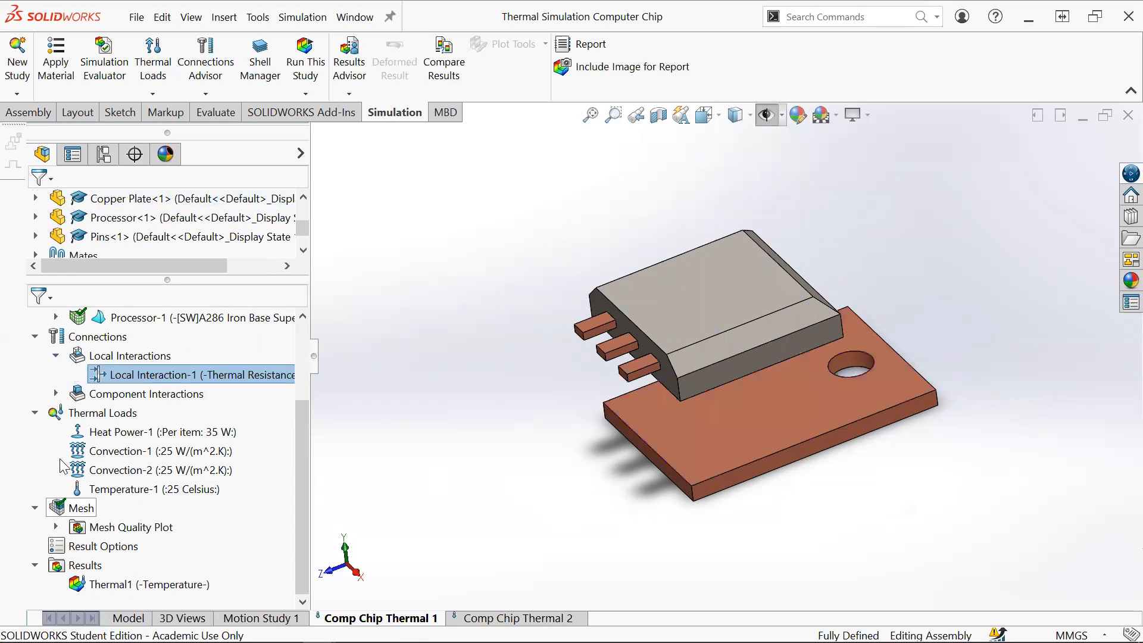
- Select the Heat Power-1 load to check which component it acts on, and clear the selection
click(119, 433)
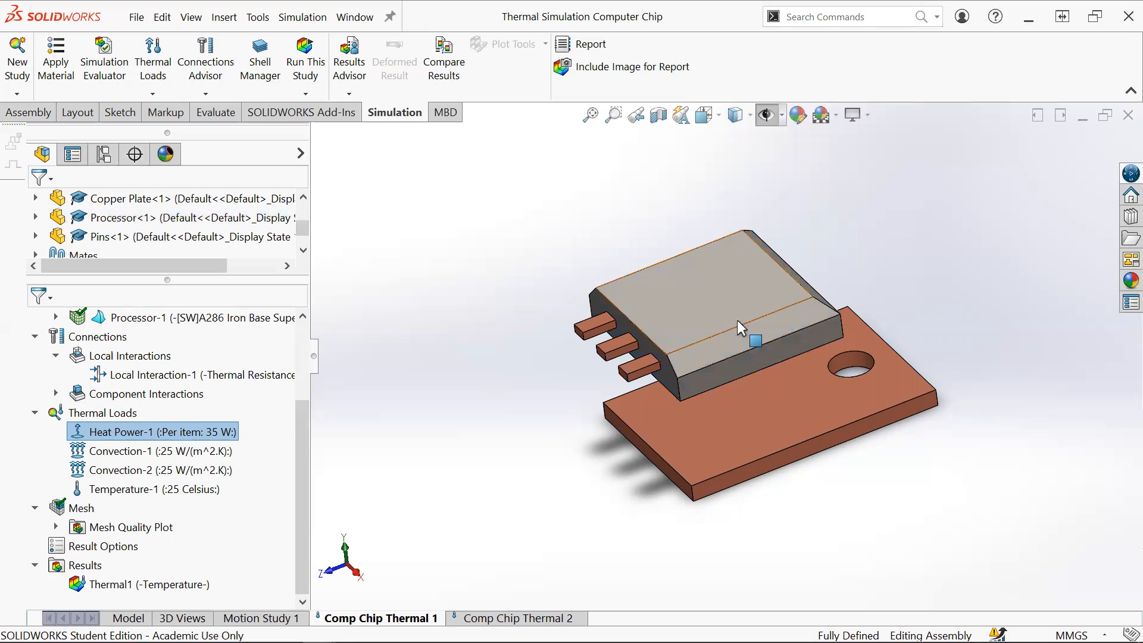
click(226, 433)
click(227, 434)
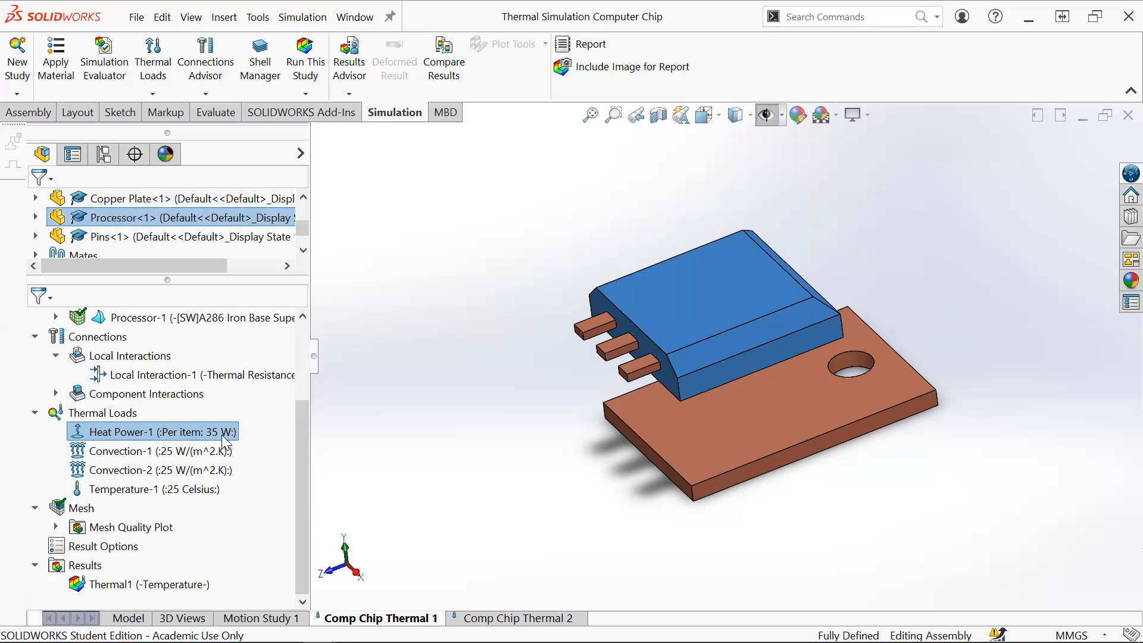
click(414, 421)
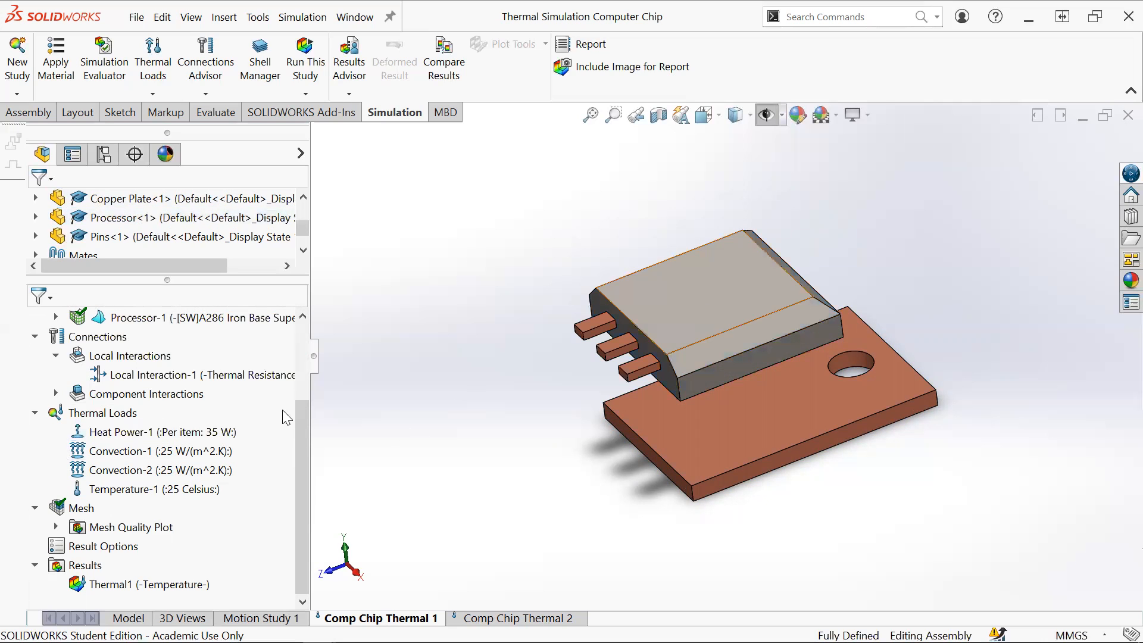
- Inspect the faces and settings of the Convection-1 and Convection-2 loads in the model
click(87, 452)
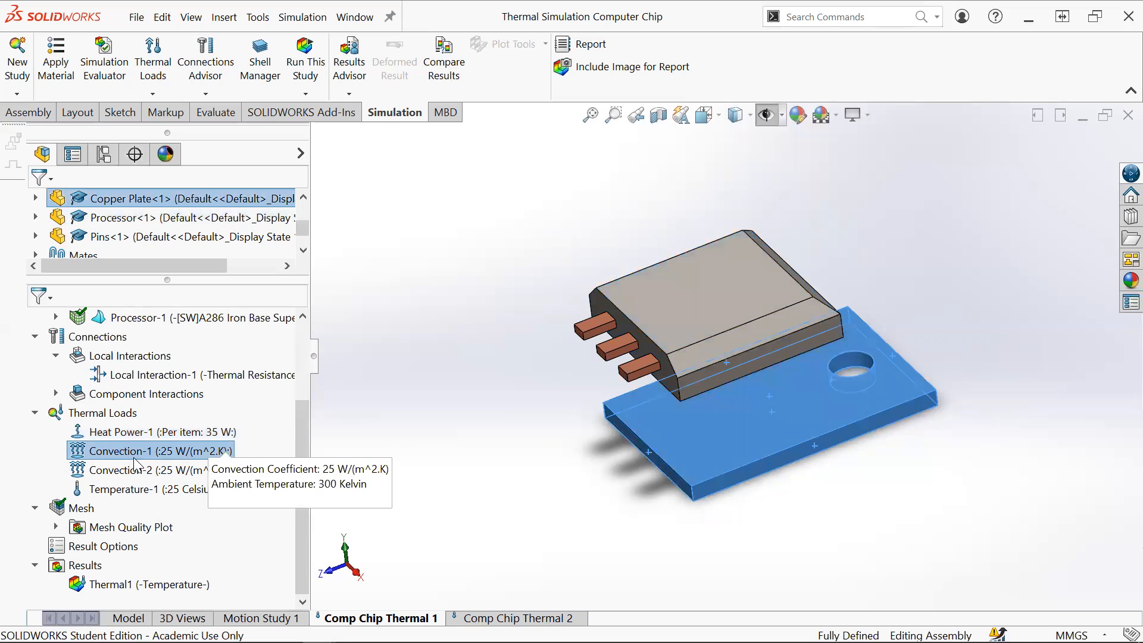
click(186, 475)
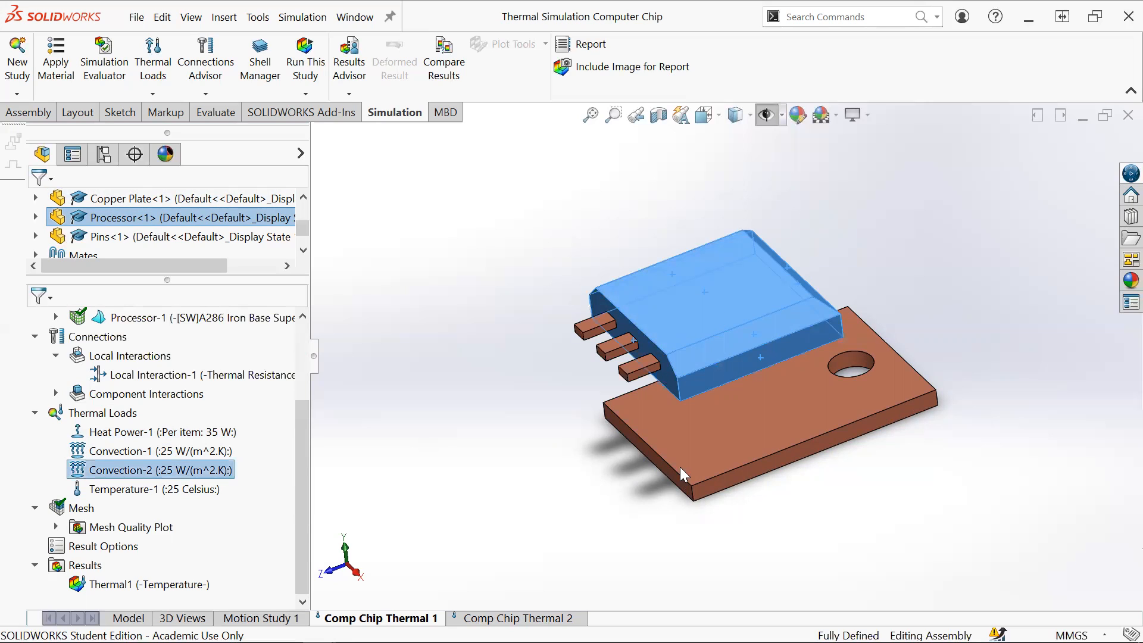
scroll(845, 314, up, 3)
drag(813, 340, 823, 359)
scroll(824, 358, down, 3)
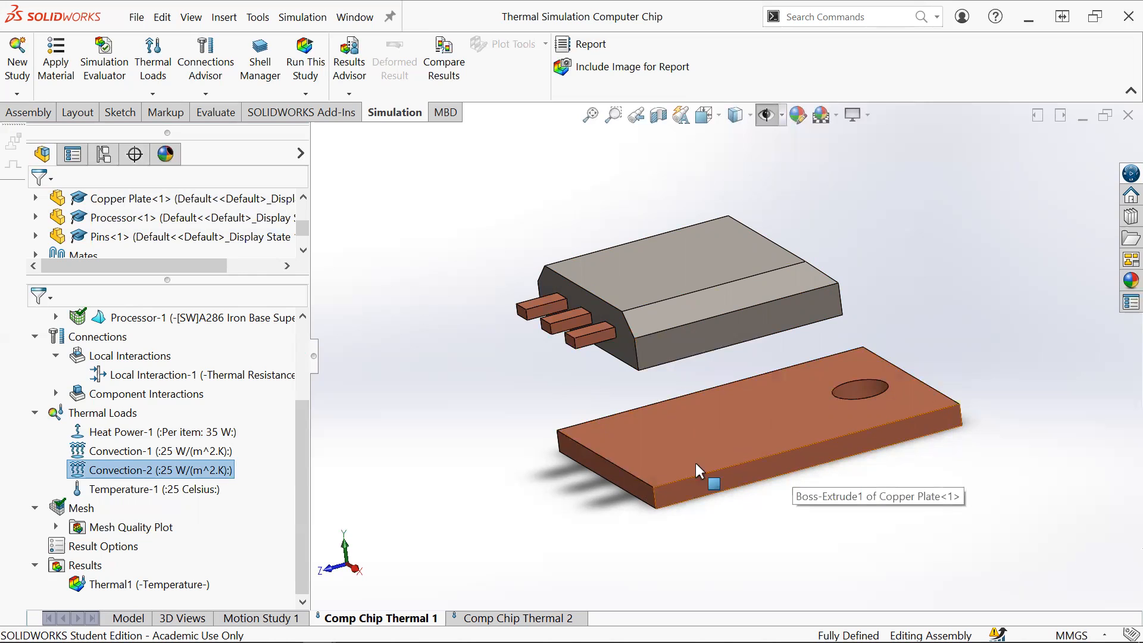
- Recheck the Convection-2 load's faces, inspect a side face of the front pin, and look over the study tree
click(173, 470)
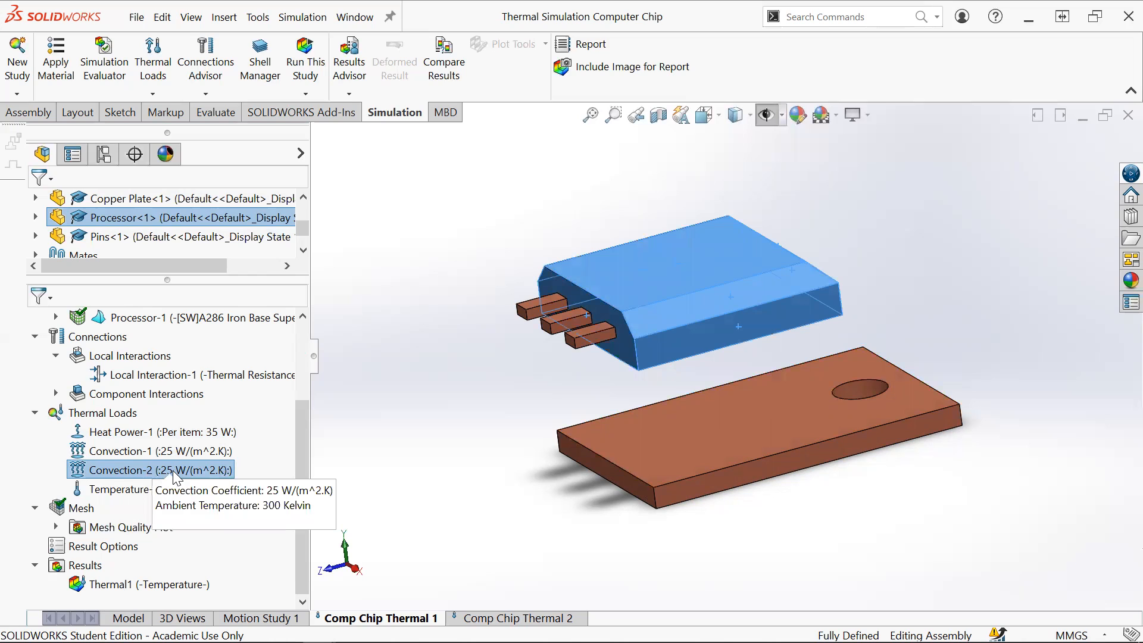
click(766, 456)
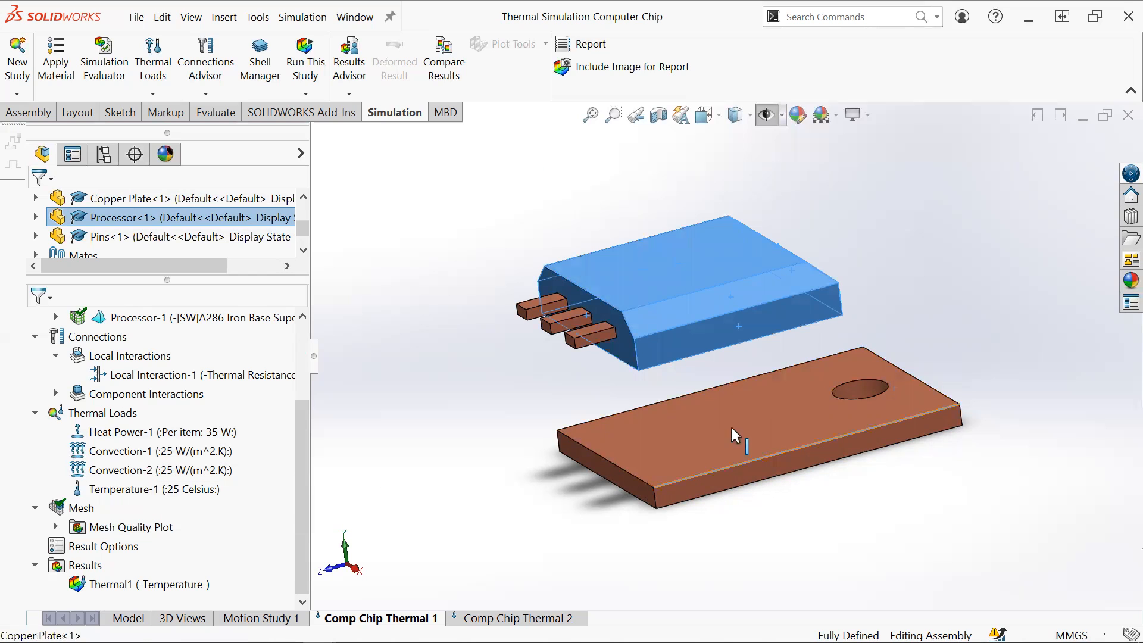
click(232, 471)
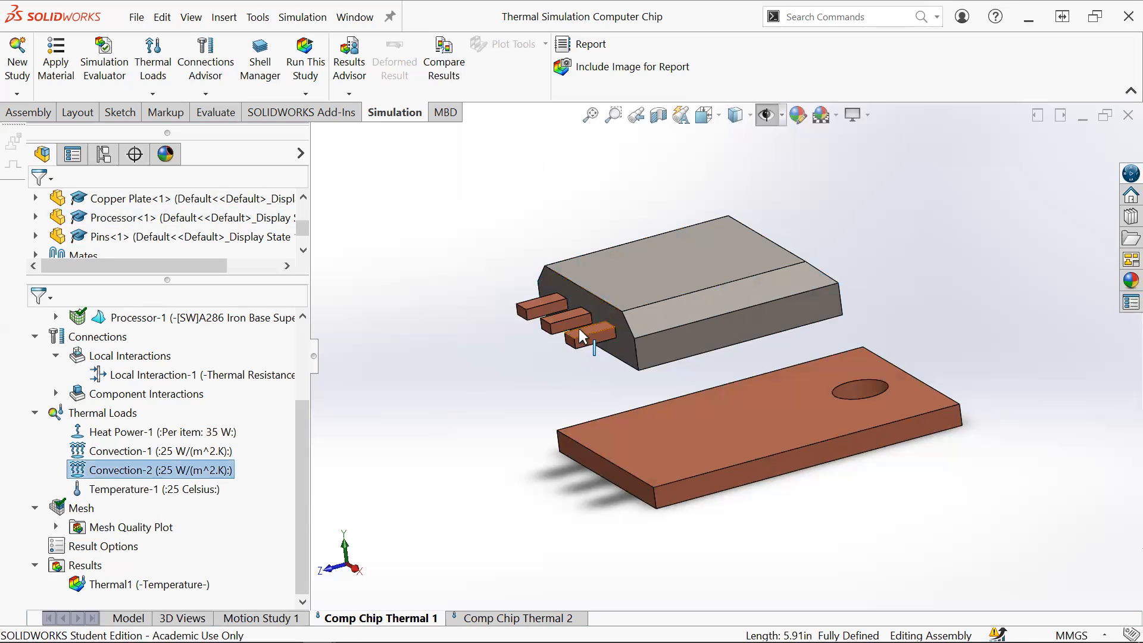
click(589, 343)
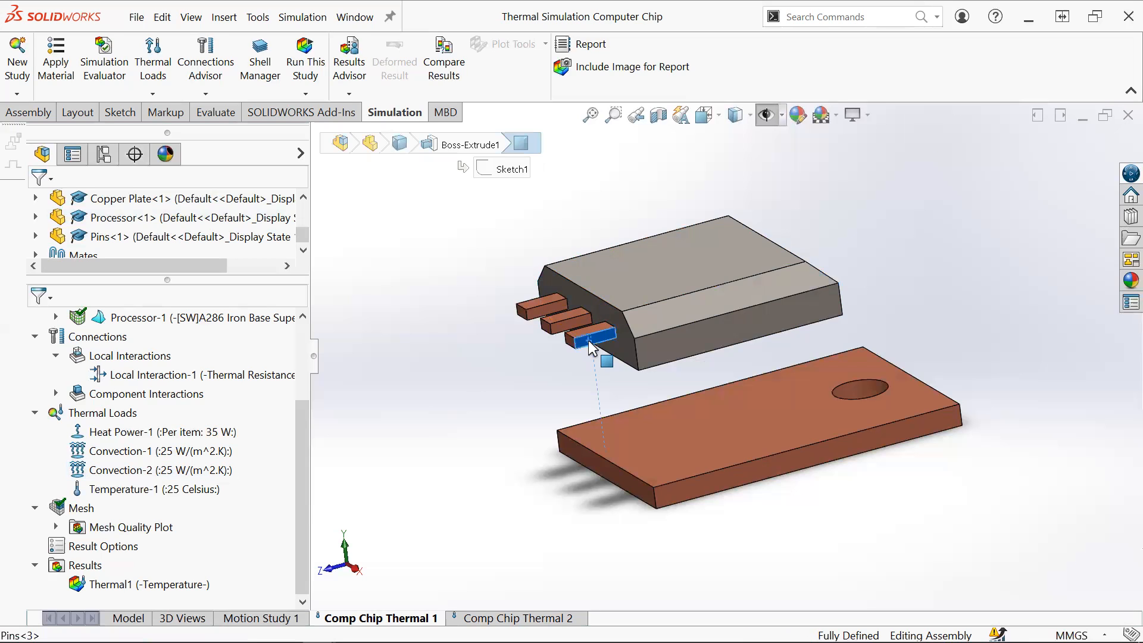
click(507, 360)
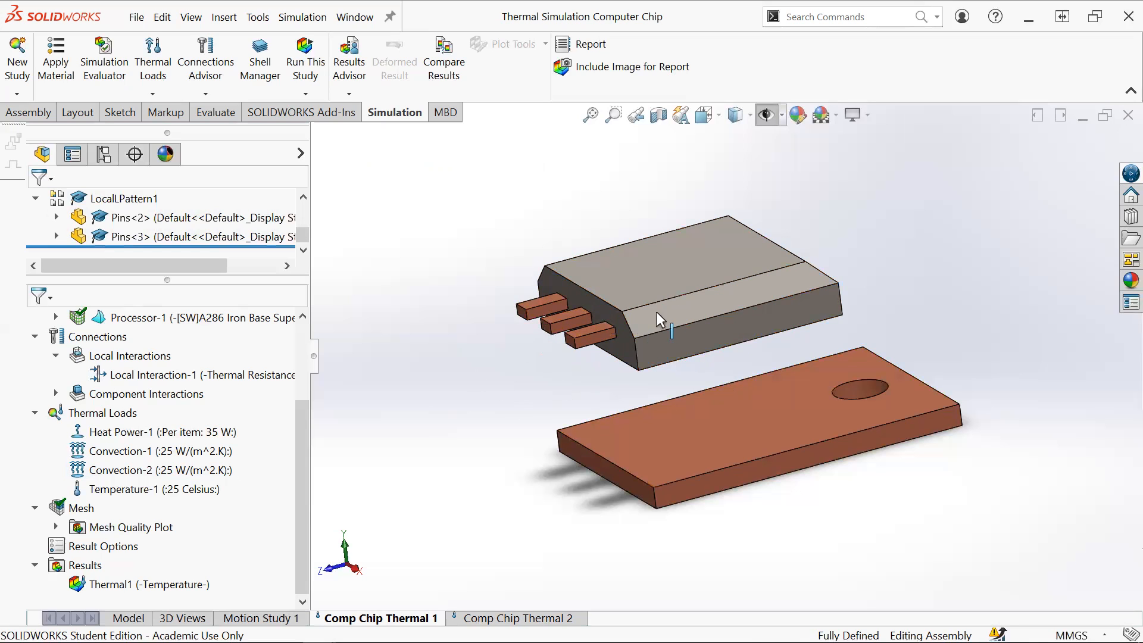
scroll(706, 309, down, 1)
scroll(718, 364, up, 1)
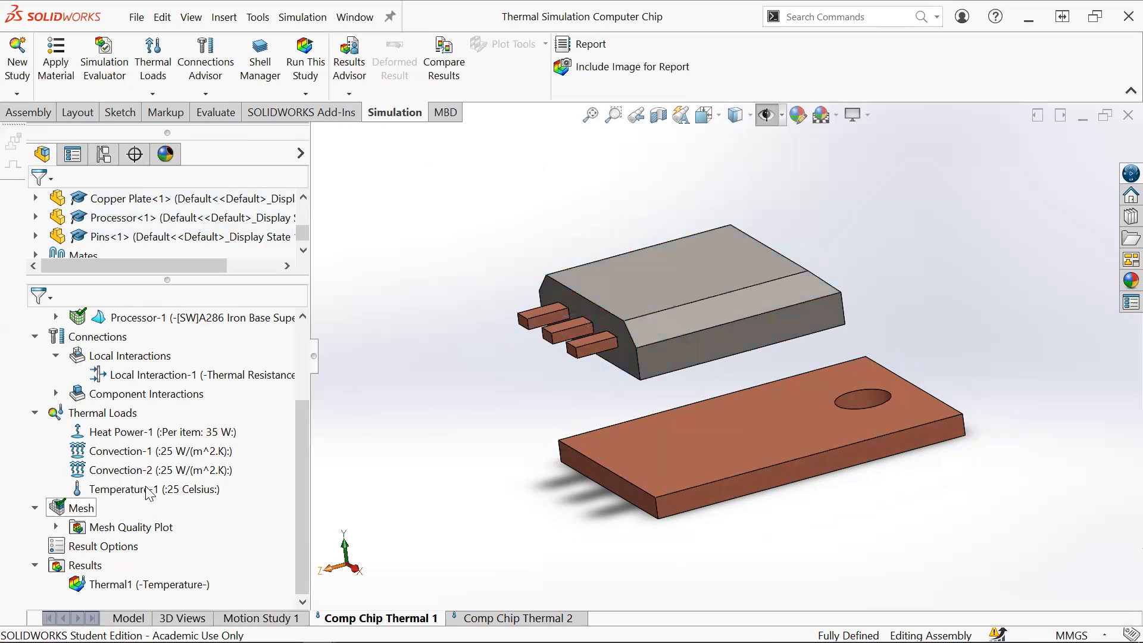
scroll(170, 361, up, 3)
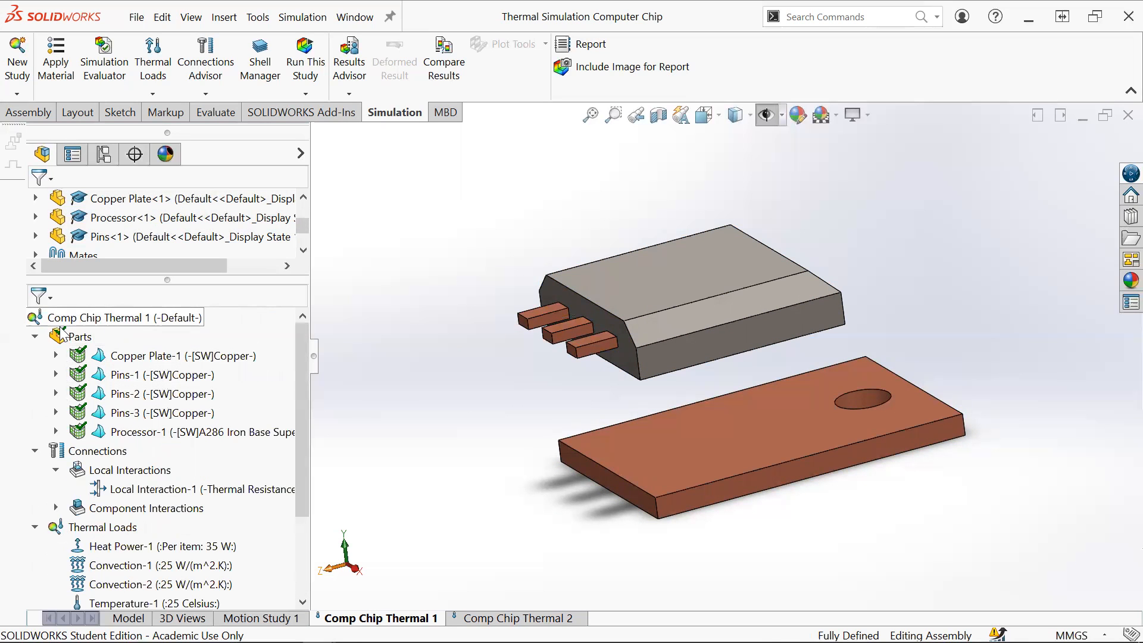
- Open the properties of the Comp Chip Thermal 1 study, review its transient solution options, and close the dialog
click(85, 317)
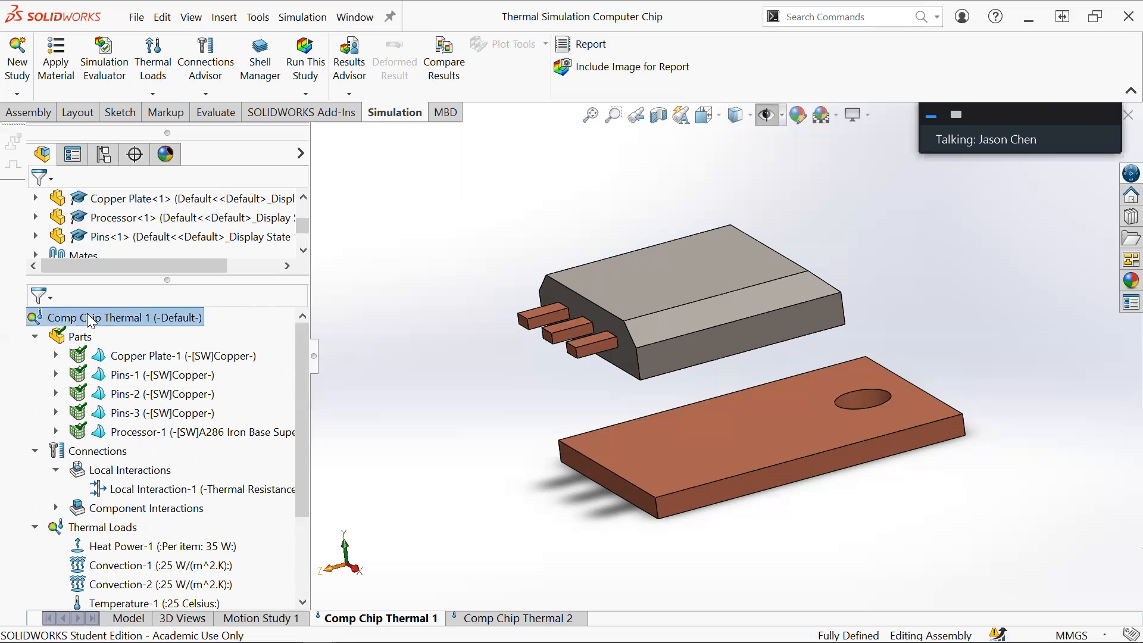
right_click(60, 325)
click(113, 480)
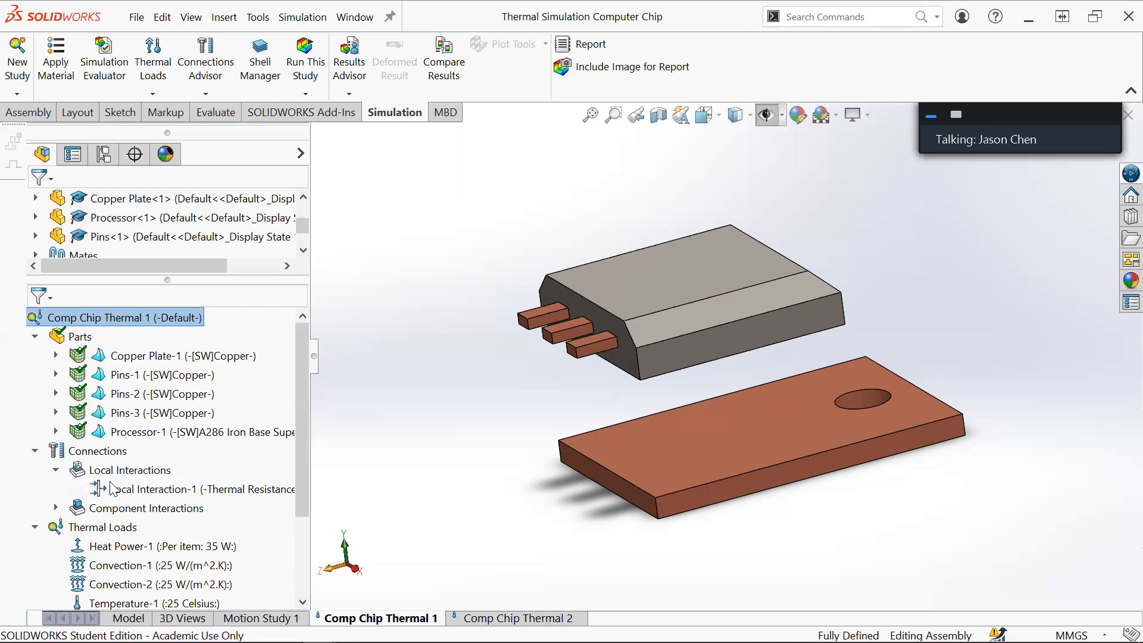
click(597, 88)
click(419, 89)
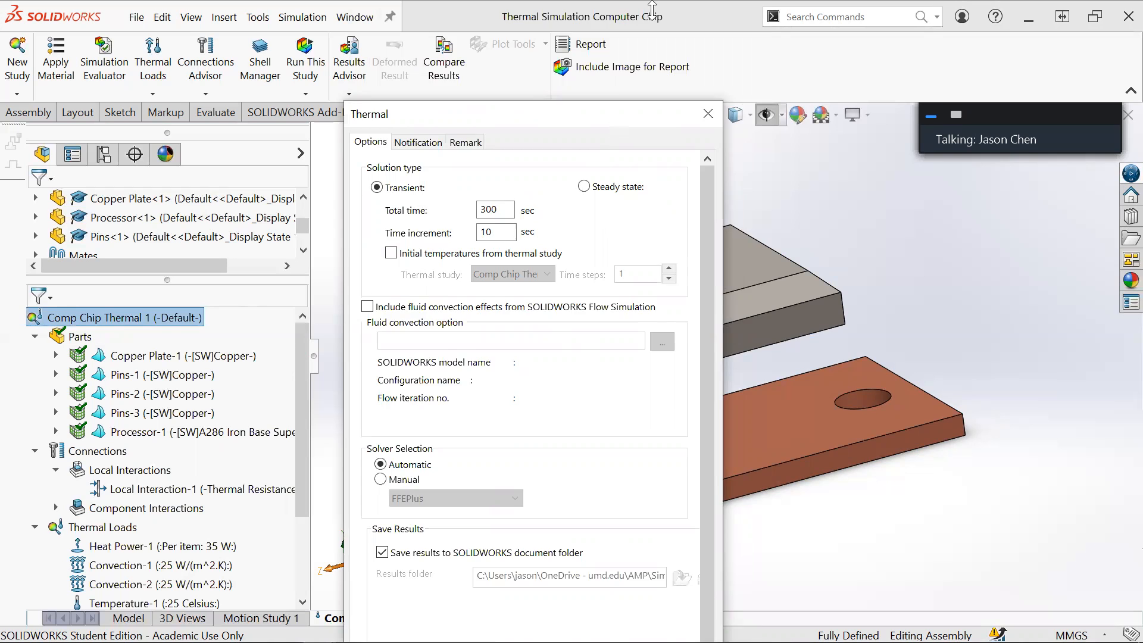
drag(615, 111, 652, 10)
click(581, 628)
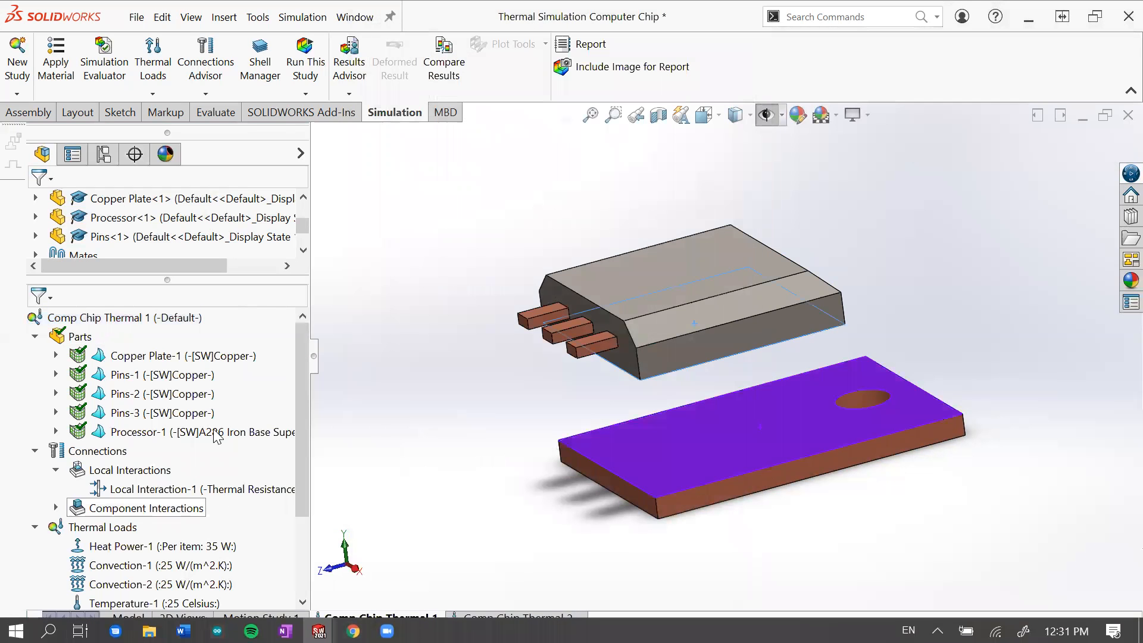
- Open the Temperature-1 load's definition, review its type and selected components, and close it
scroll(30, 456, down, 2)
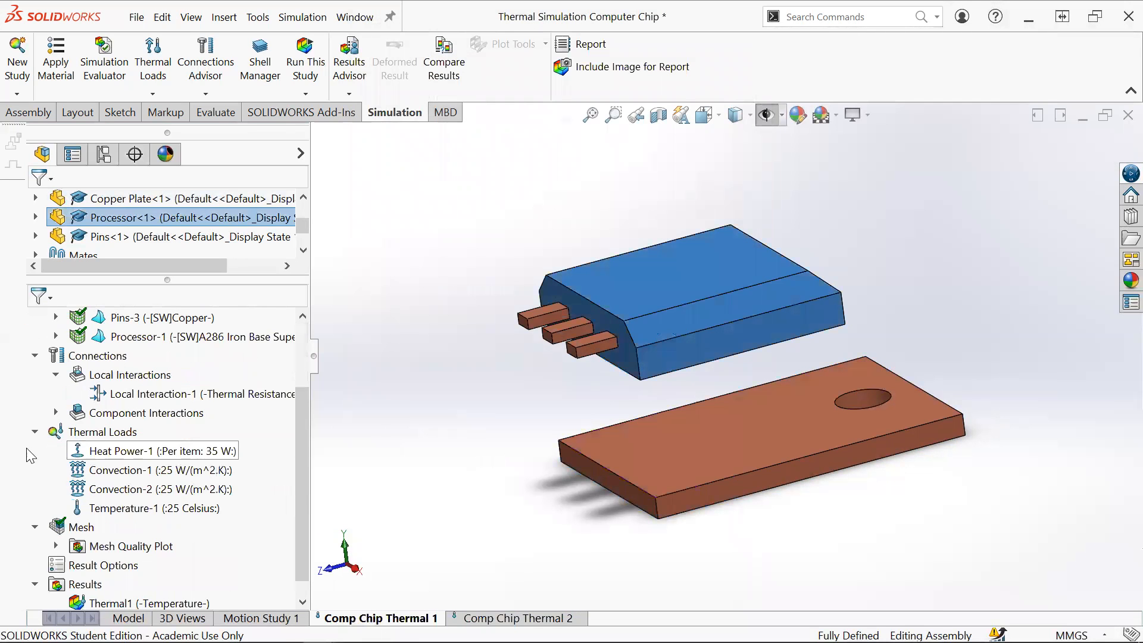
scroll(132, 338, up, 2)
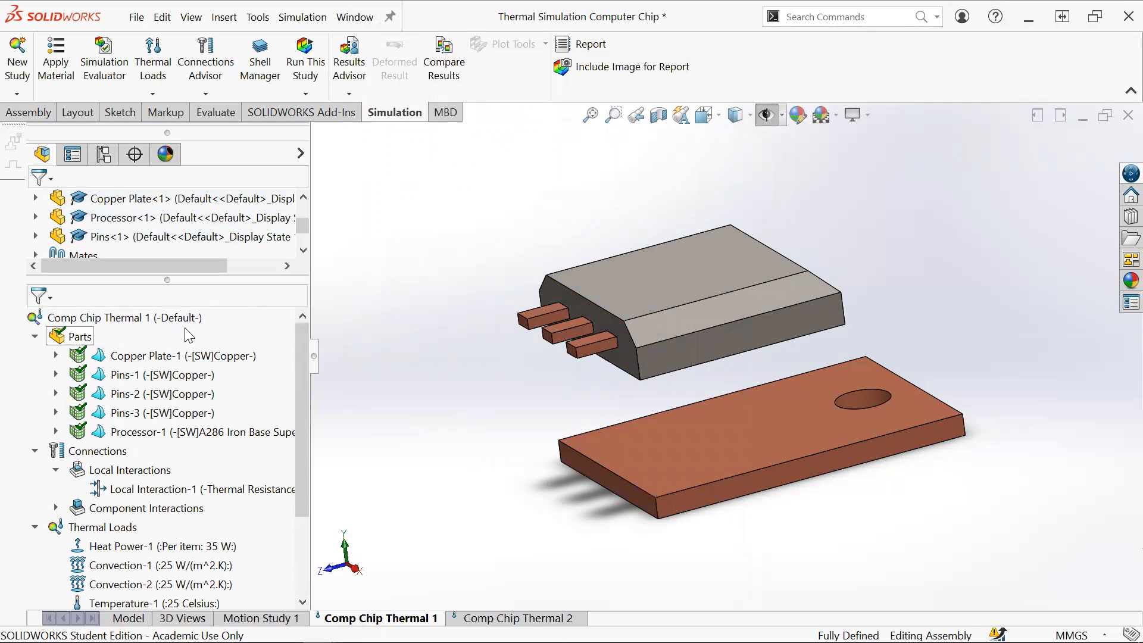
scroll(195, 482, down, 2)
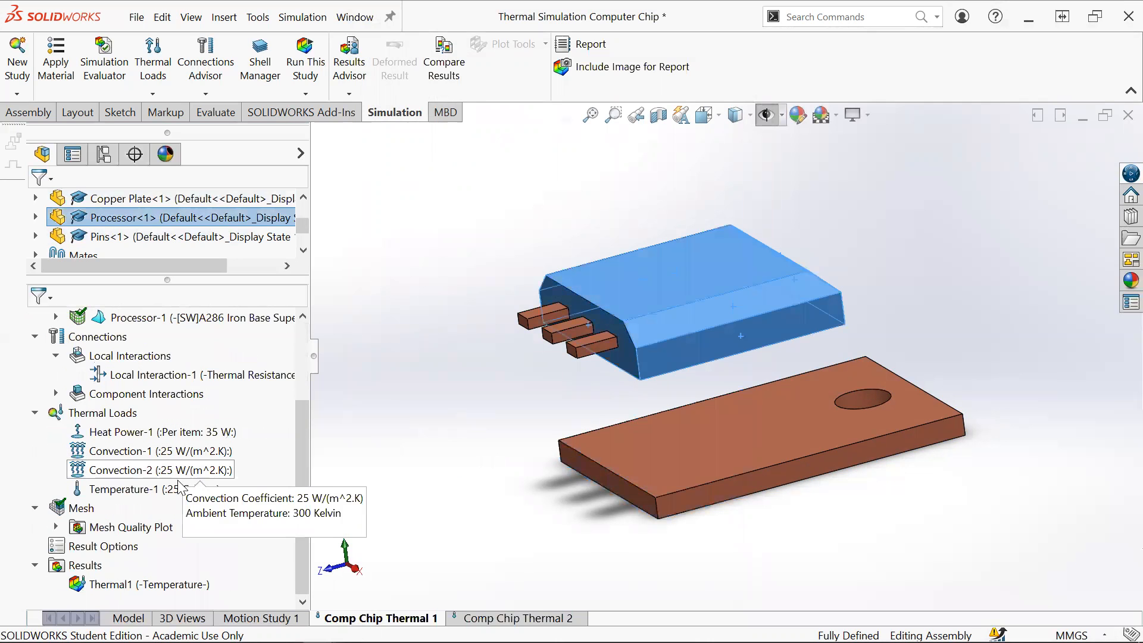
right_click(148, 493)
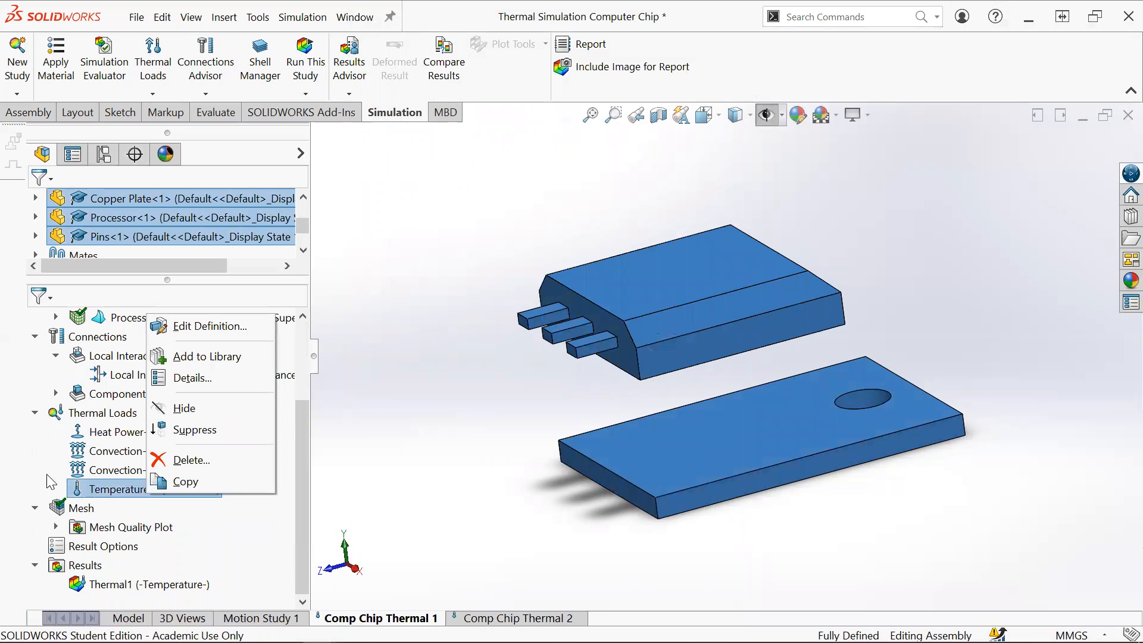
click(210, 329)
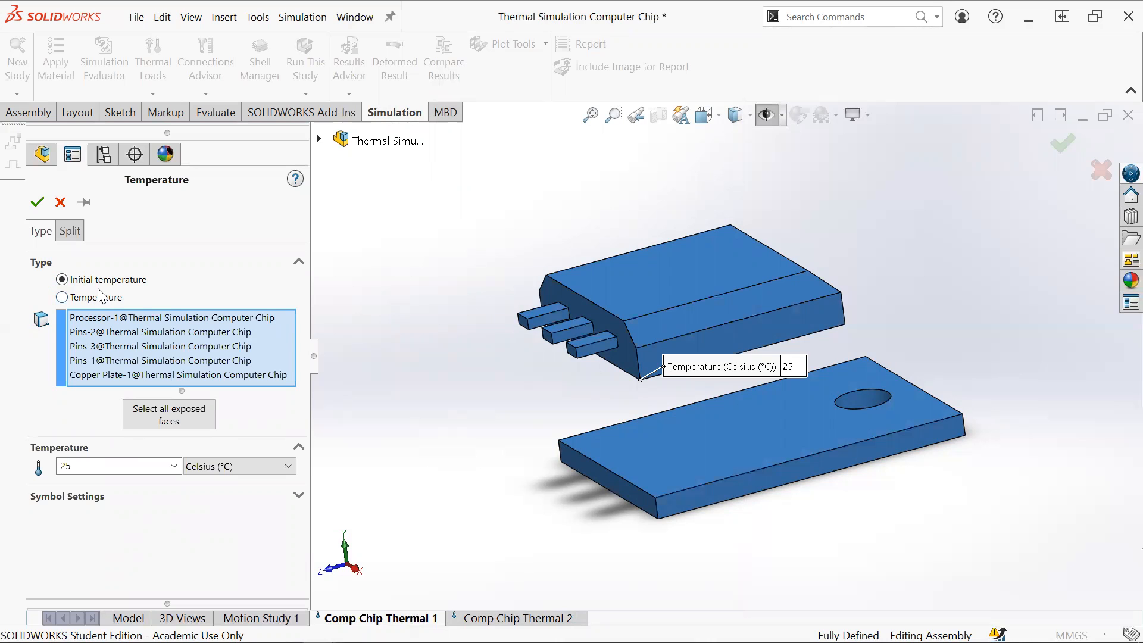
click(45, 211)
click(342, 413)
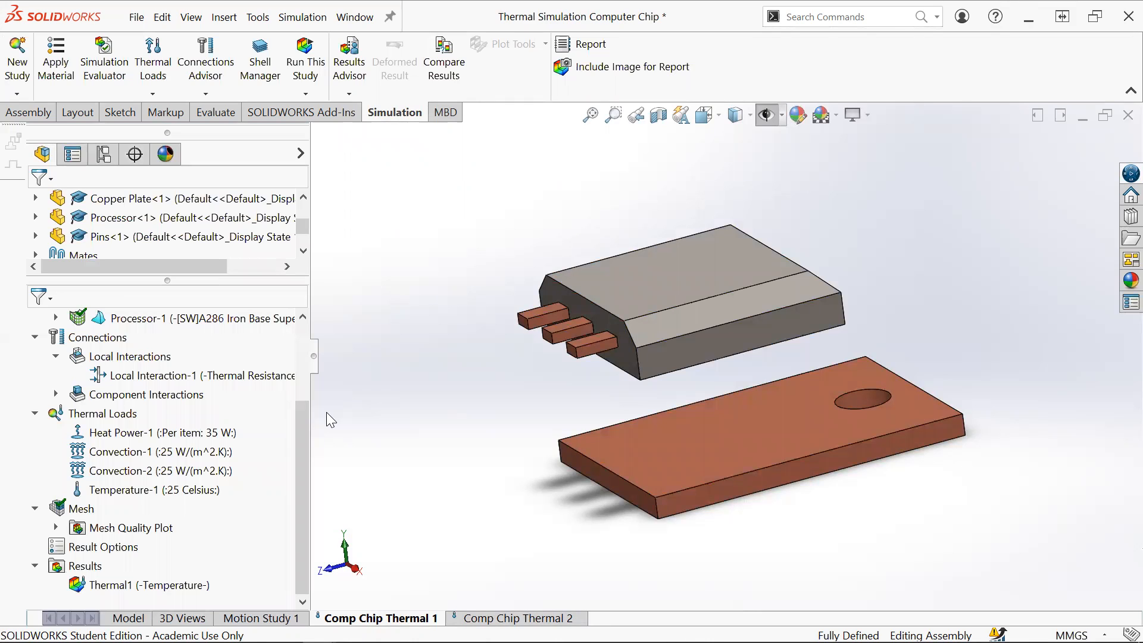
- Try Fahrenheit as the unit of the Temperature-1 load, switch it back to Celsius, and accept the load
drag(528, 347, 541, 396)
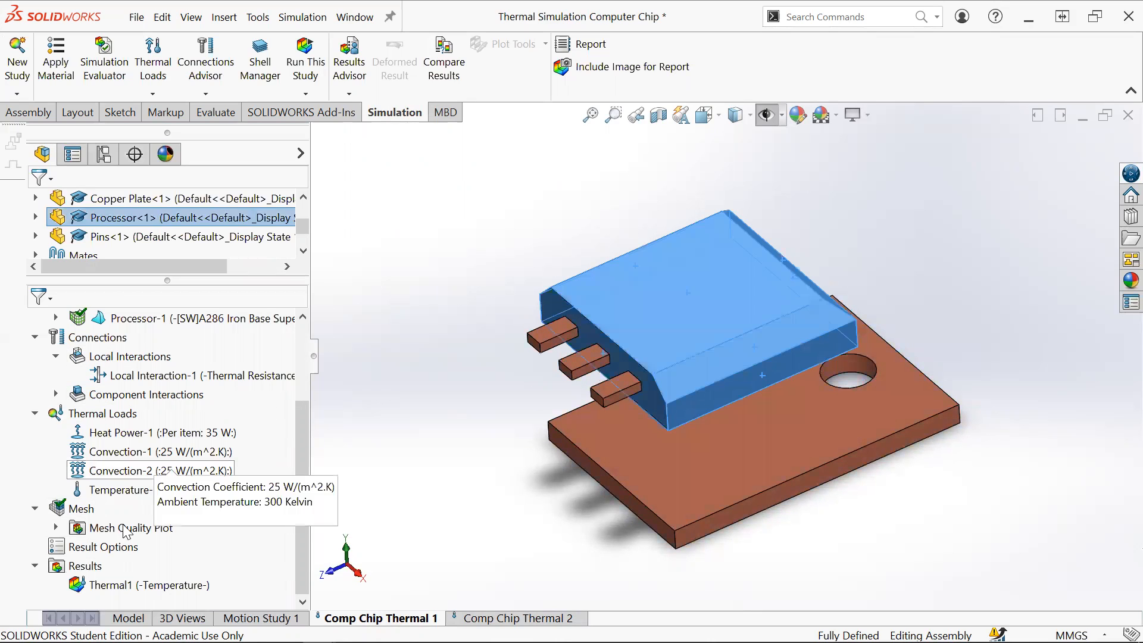
right_click(126, 491)
click(185, 316)
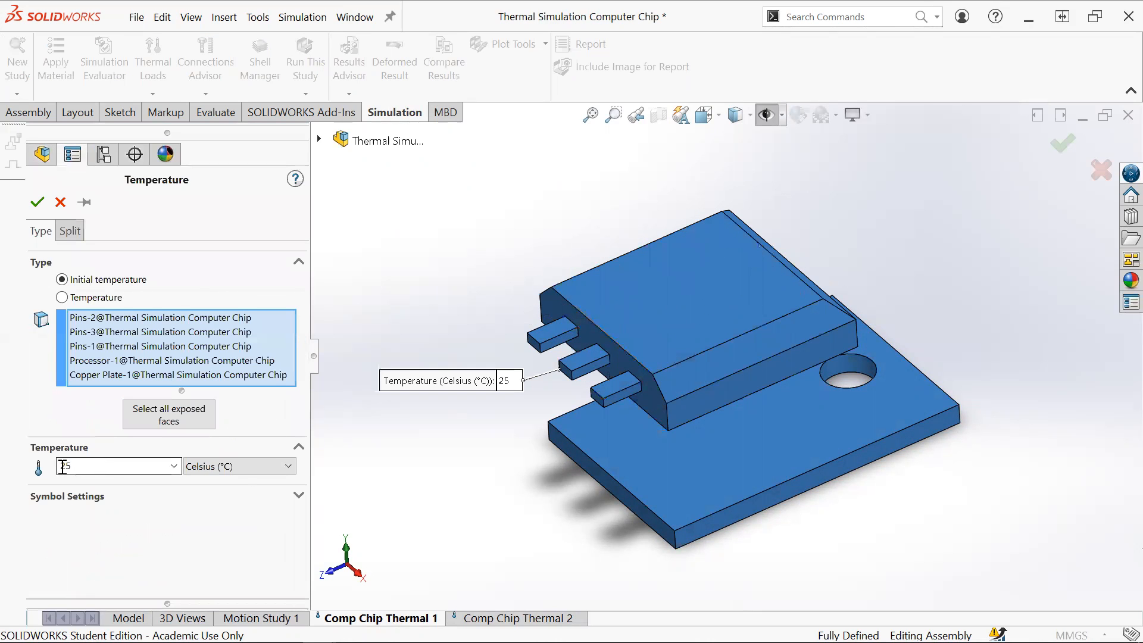
click(226, 466)
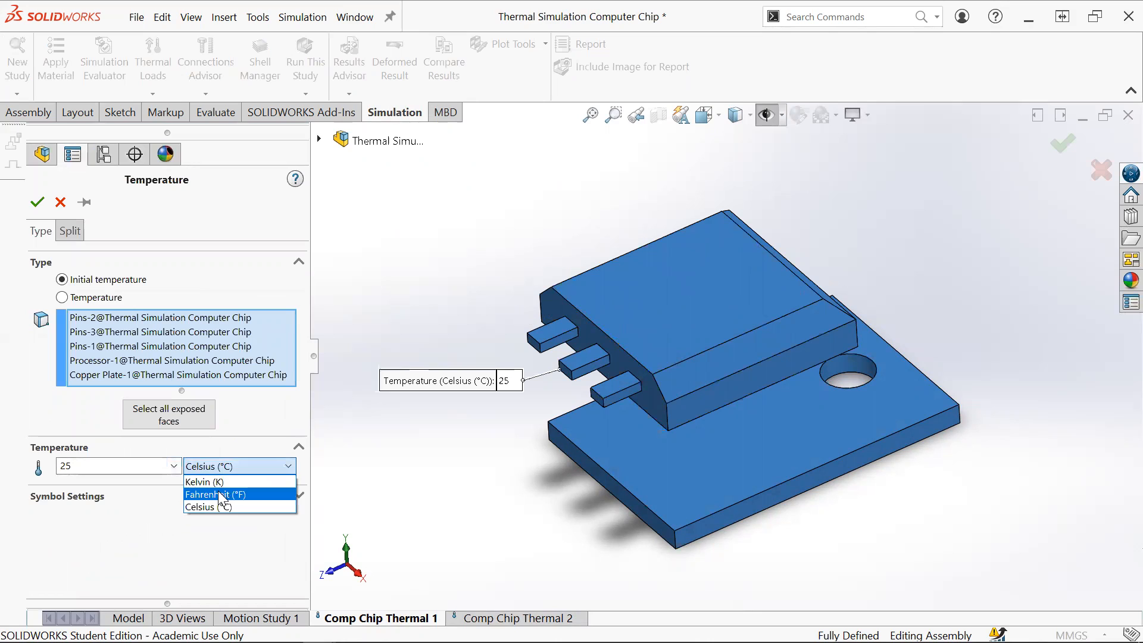
click(224, 494)
double_click(92, 466)
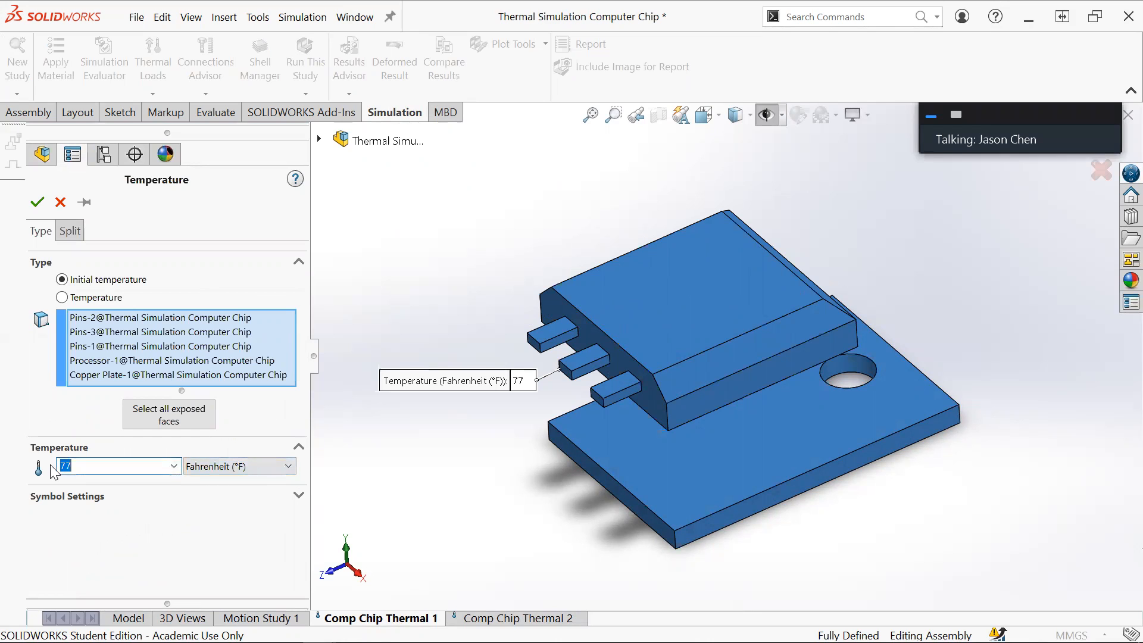
click(230, 466)
click(256, 506)
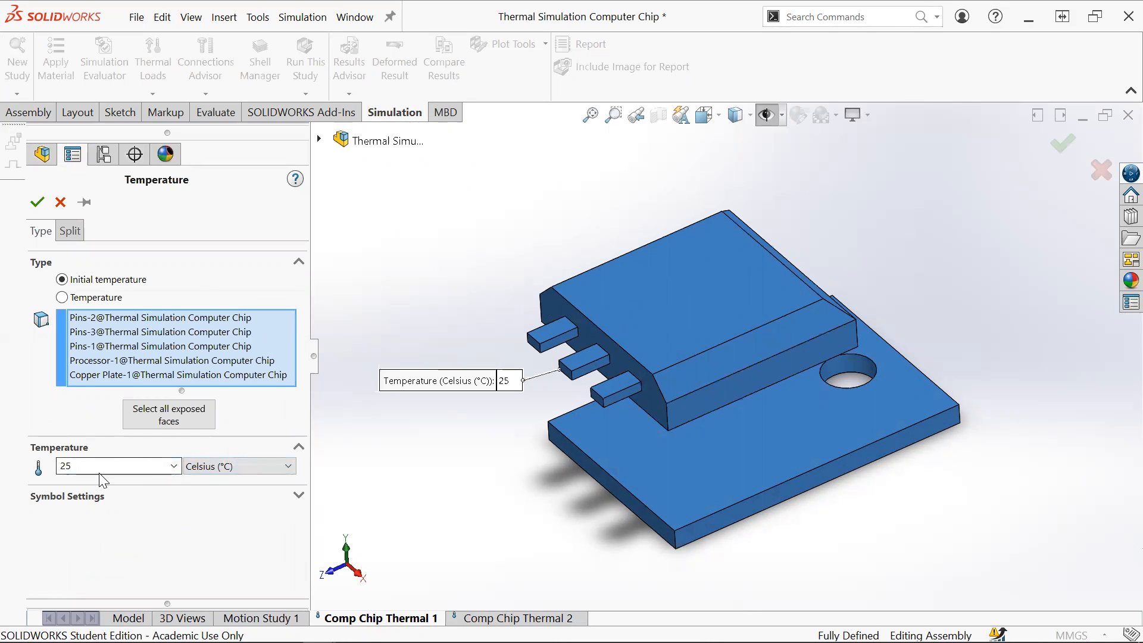
click(36, 202)
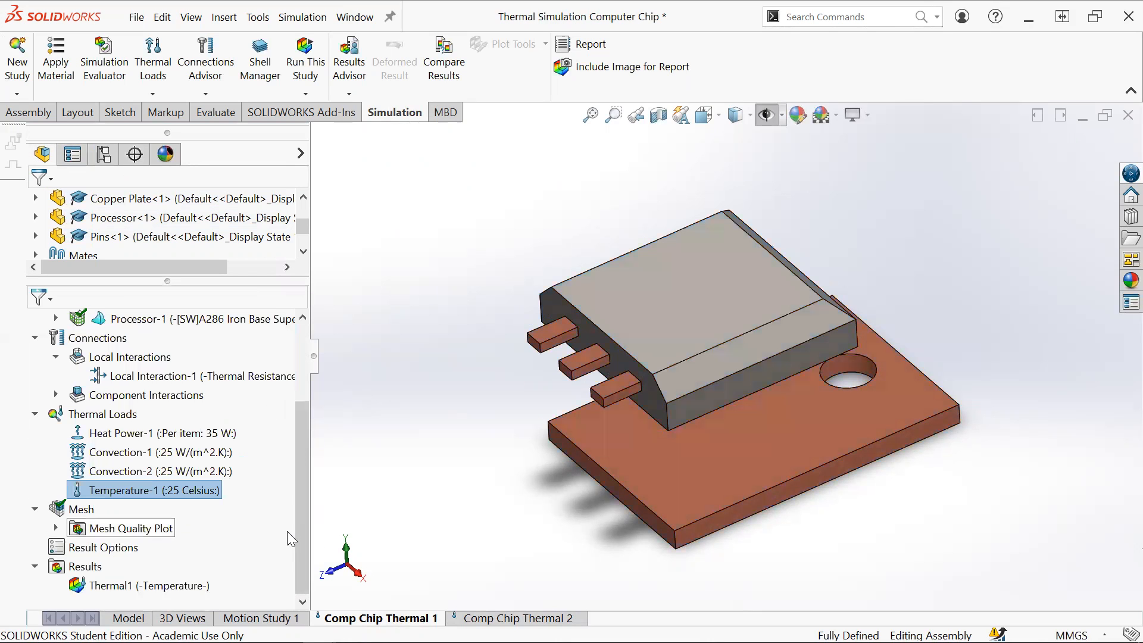
- Examine the chip assembly from several angles and recheck the Convection-1, Convection-2 and Temperature-1 loads
click(516, 464)
drag(516, 464, 516, 443)
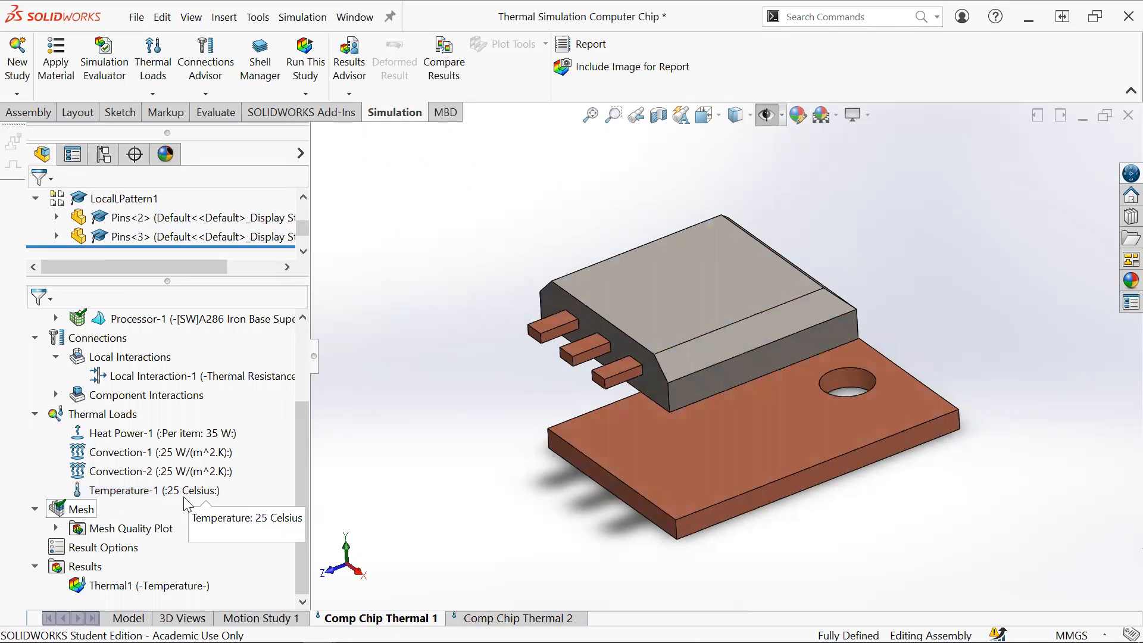
scroll(481, 456, down, 2)
drag(479, 457, 619, 467)
scroll(616, 469, up, 3)
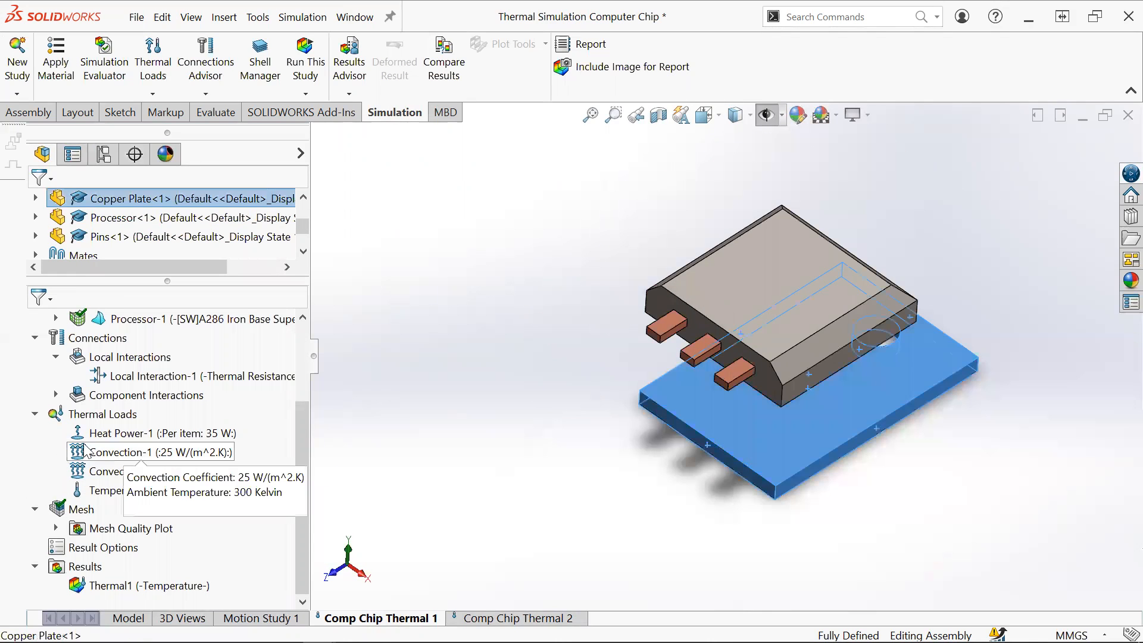
click(162, 455)
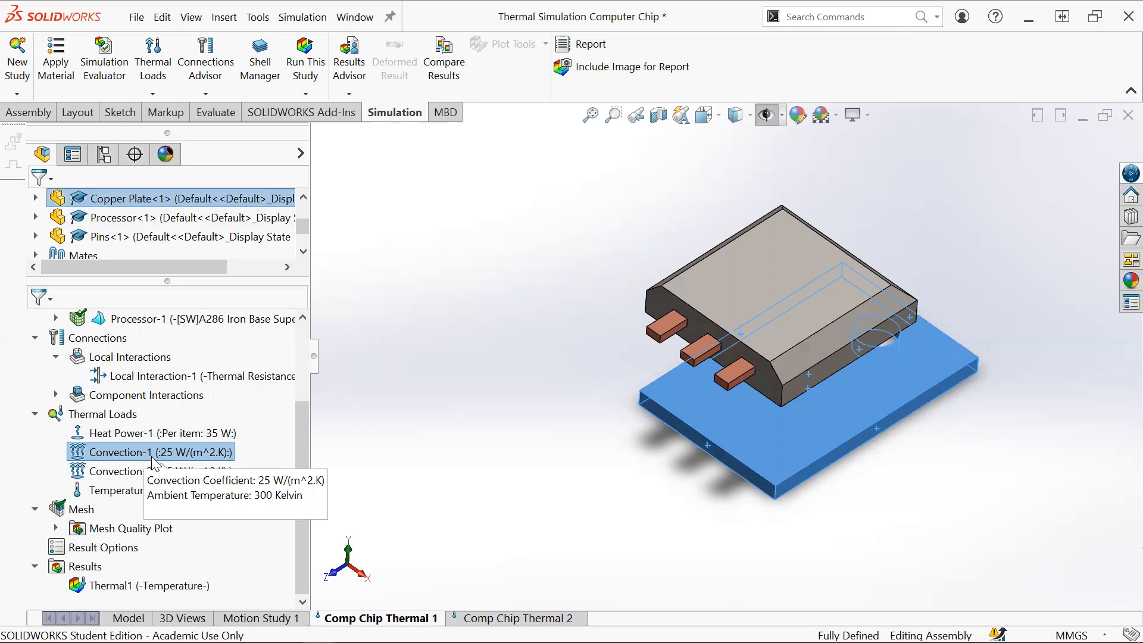
click(149, 471)
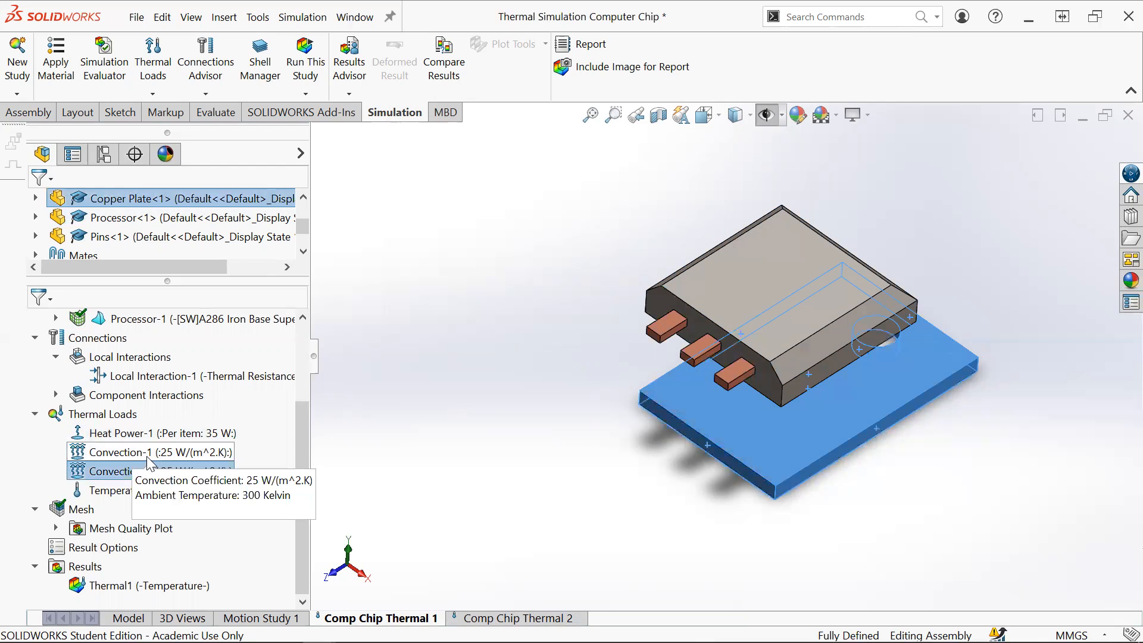
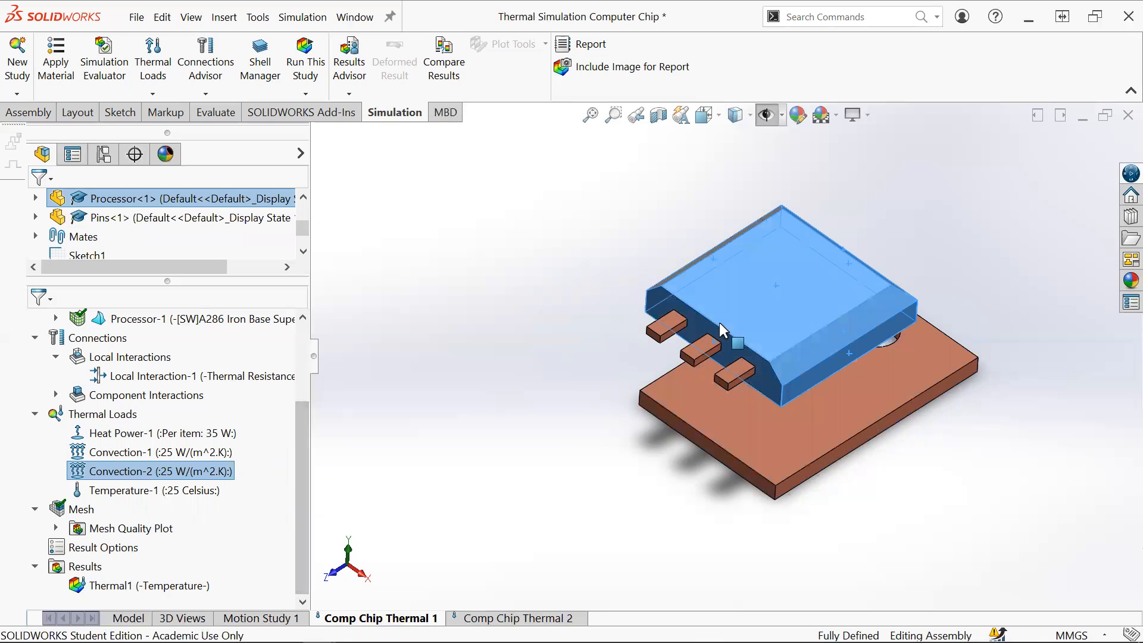
click(180, 494)
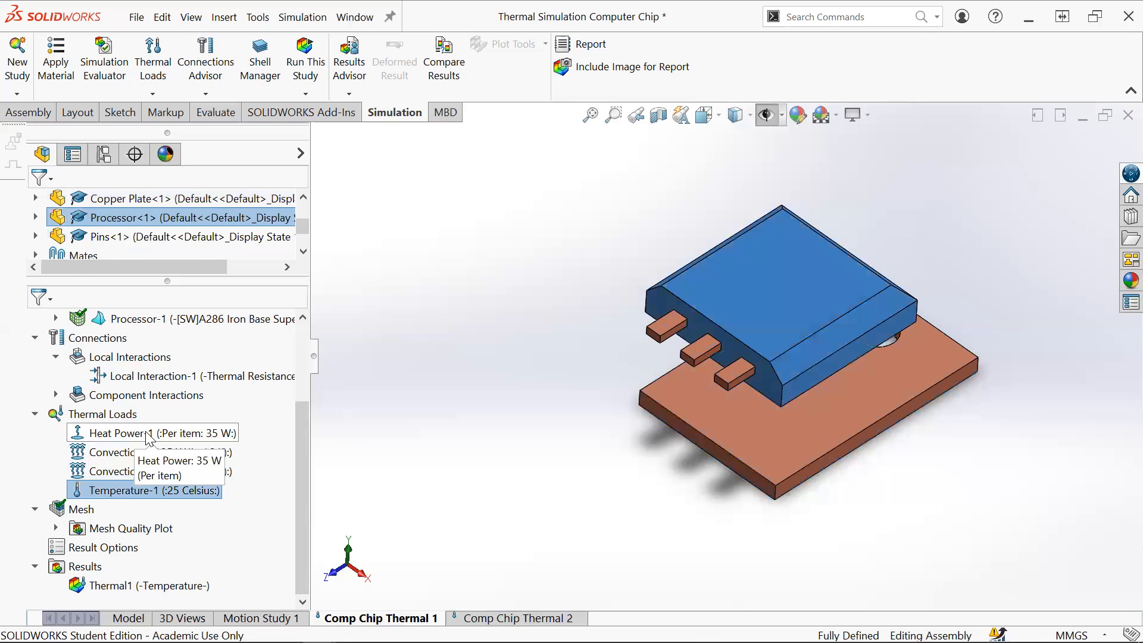
- Edit the Heat Power-1 load and add all three pins, including the two patterned ones, to its selected entities
click(149, 433)
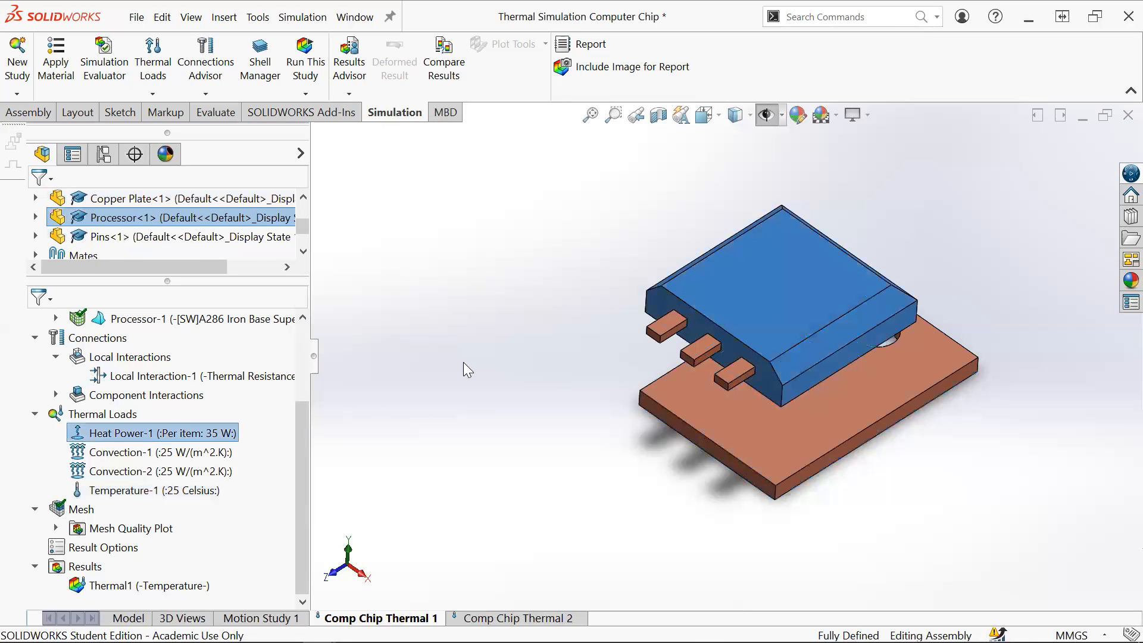
right_click(200, 440)
click(210, 444)
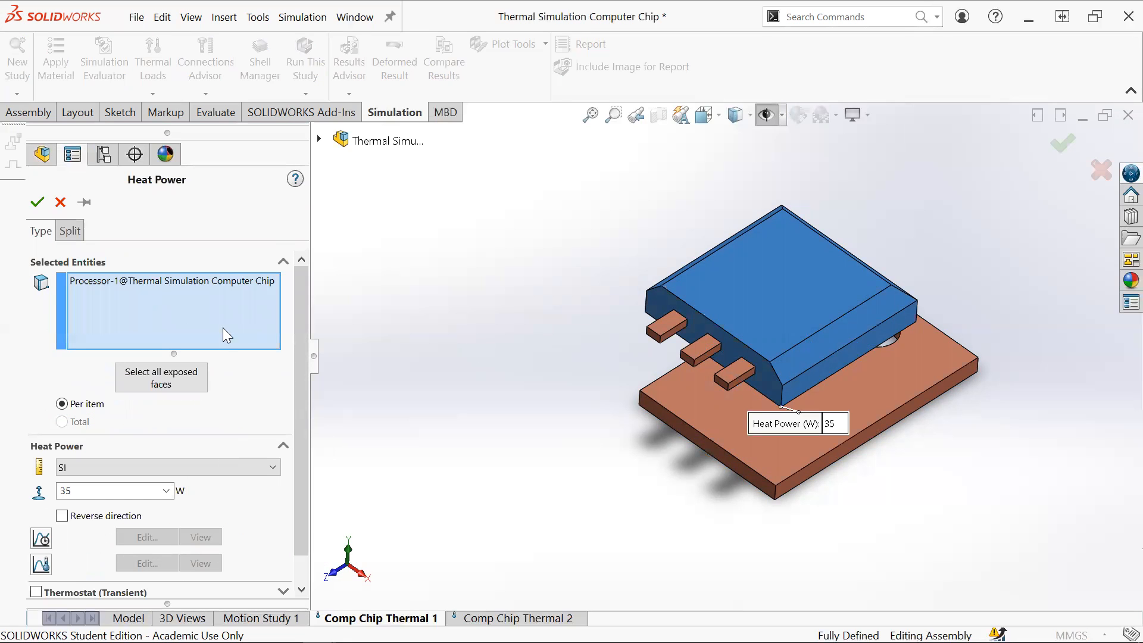
click(319, 138)
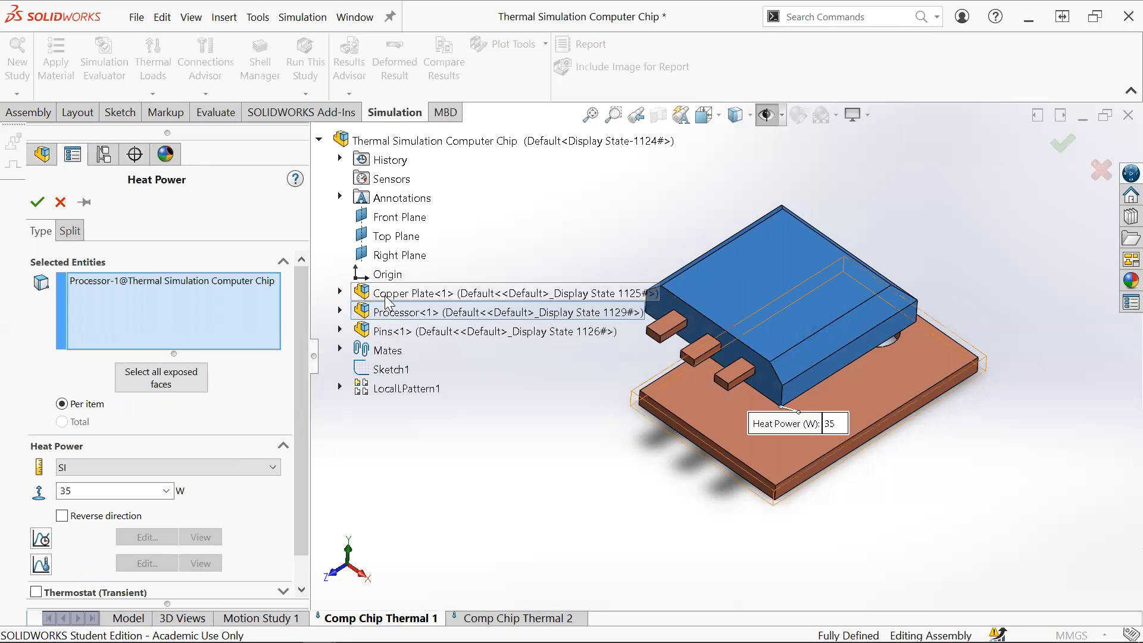
click(390, 335)
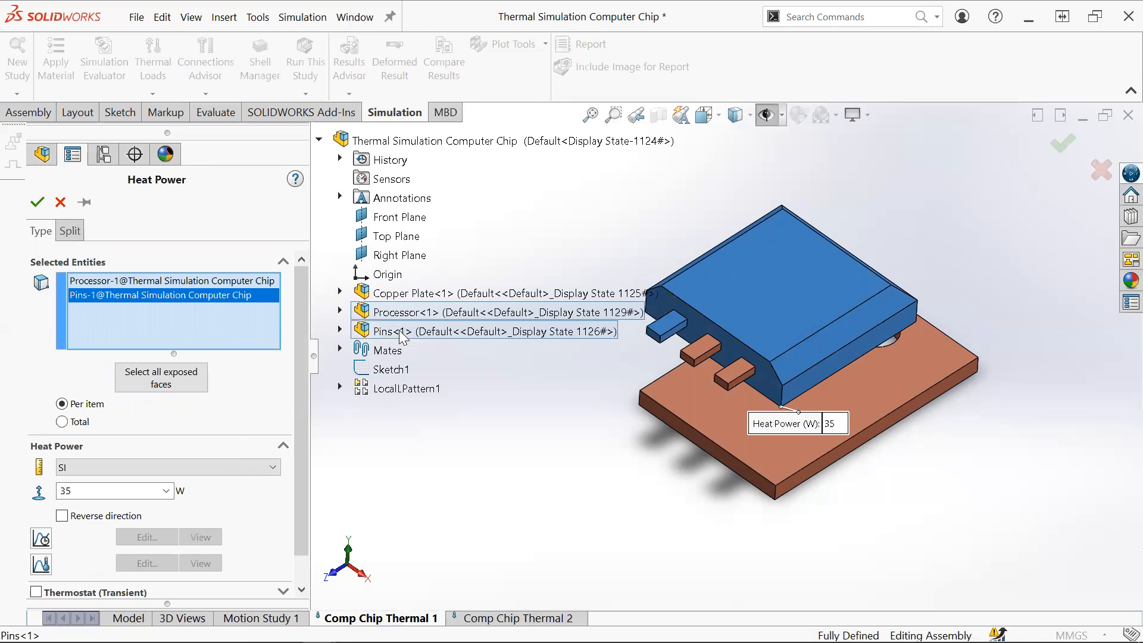
click(338, 387)
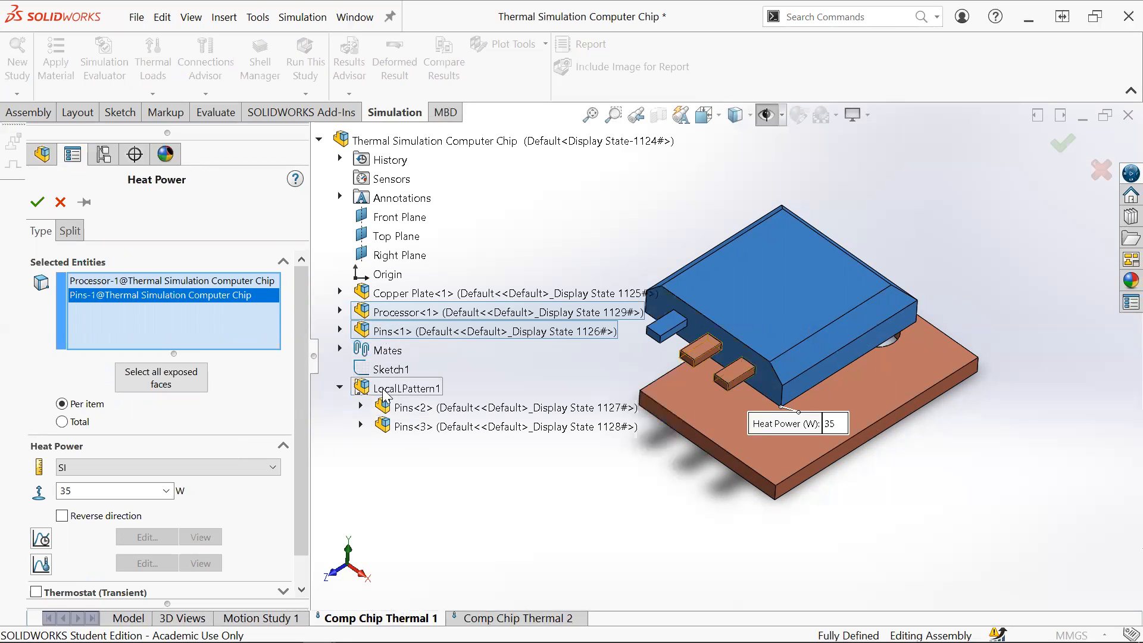
click(405, 410)
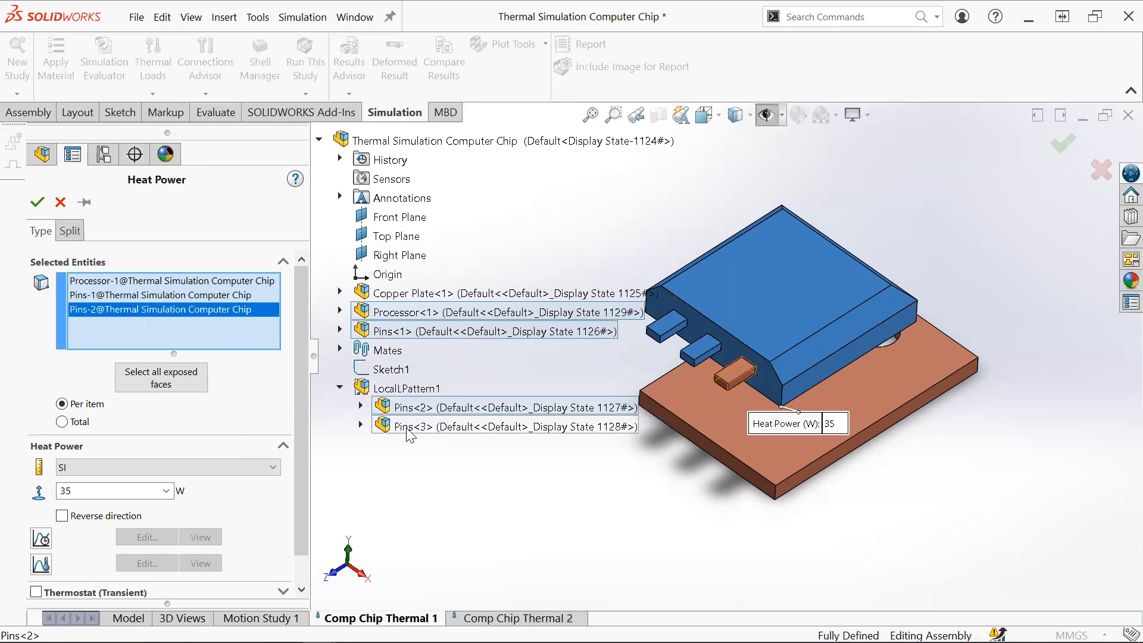
click(407, 429)
- Remove the three pins from the heat power selection, leaving only the processor
click(383, 412)
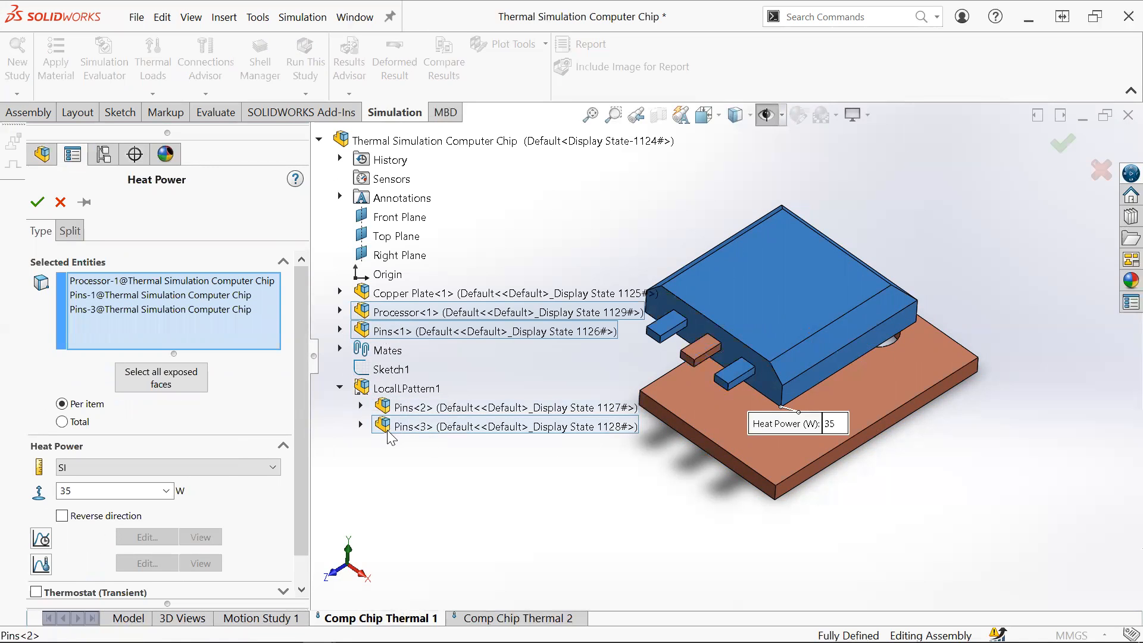
click(388, 429)
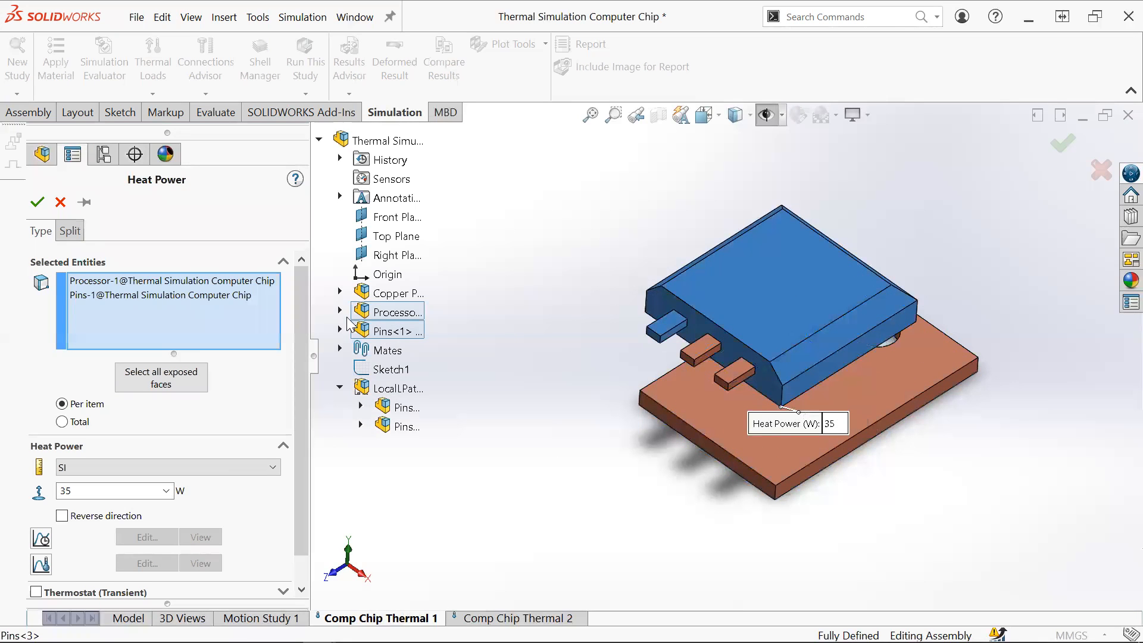
click(390, 334)
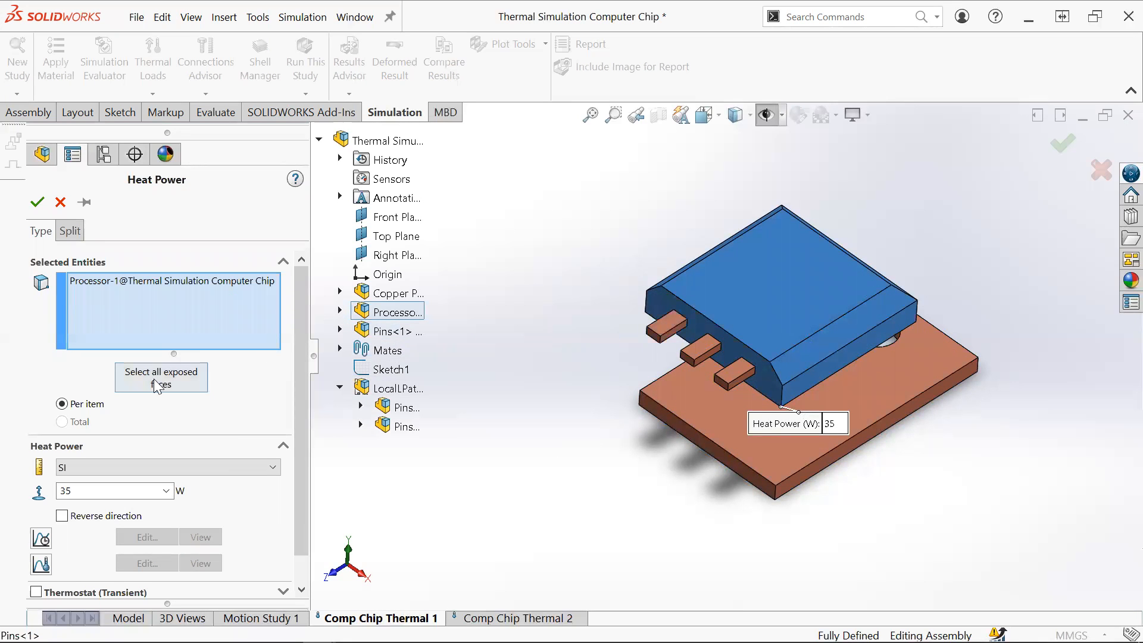
- Select all exposed faces of the assembly for the heat power load and inspect the selection from several angles
click(189, 386)
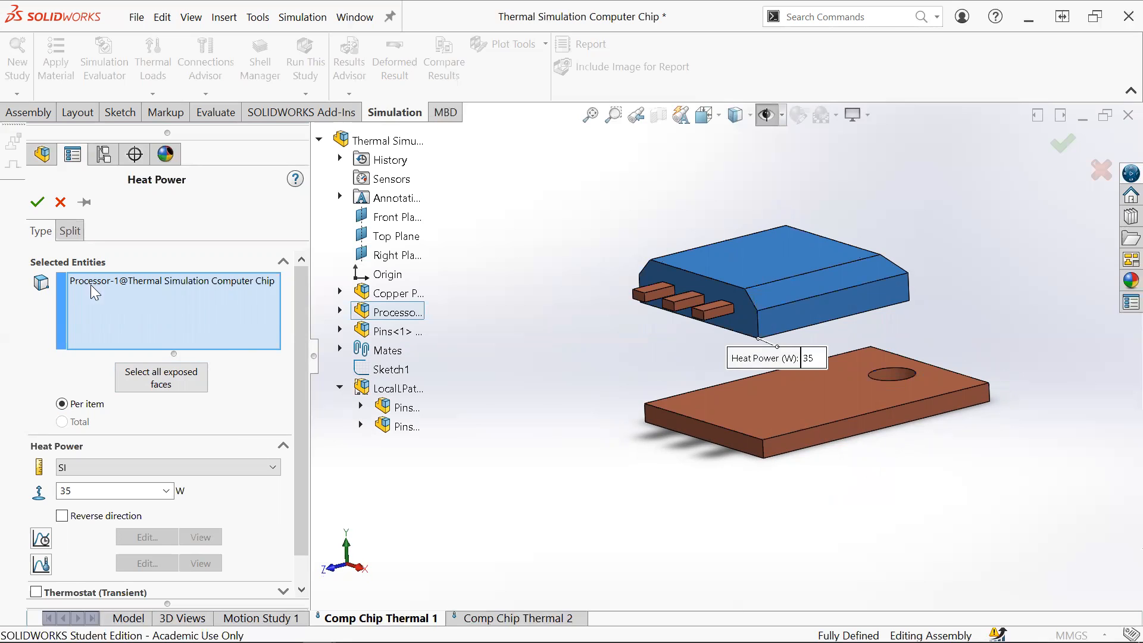
click(174, 385)
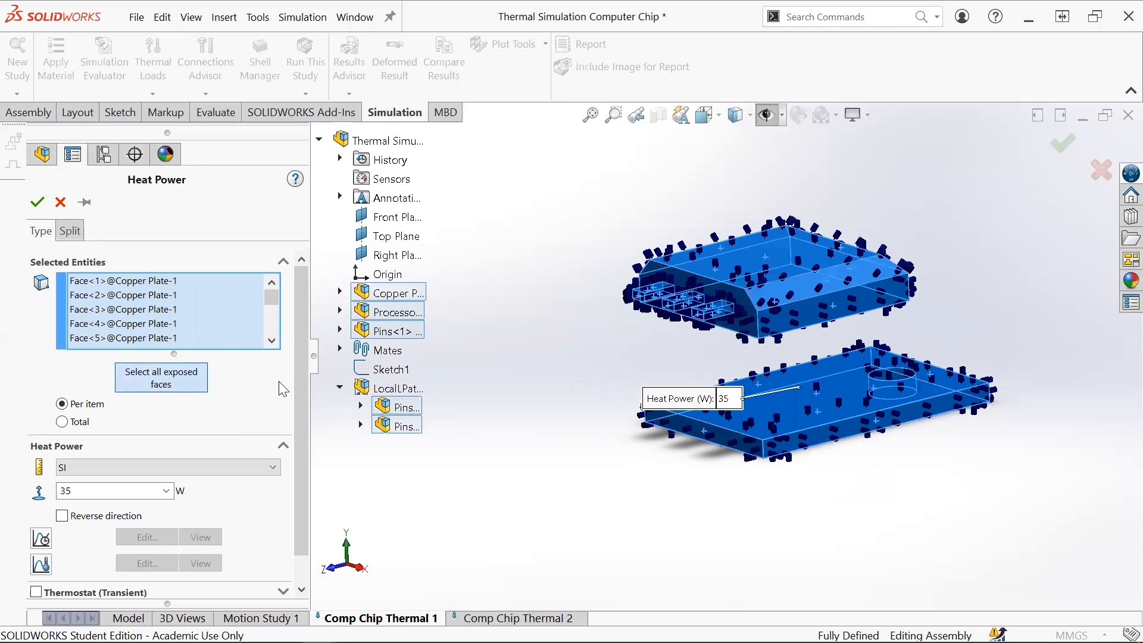
drag(599, 353, 592, 305)
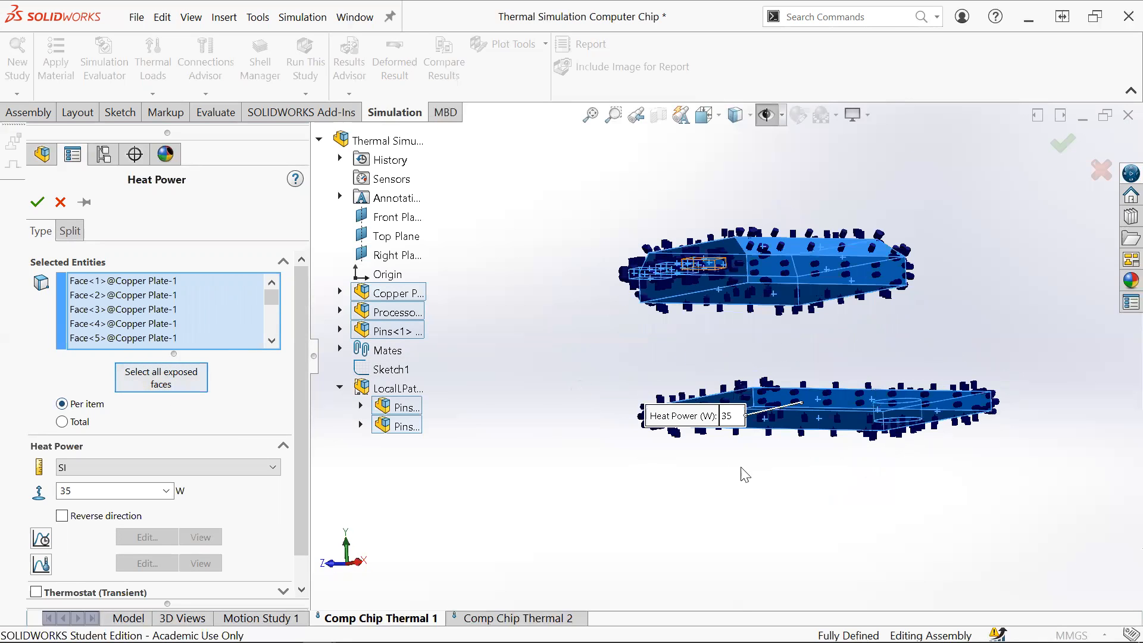
drag(752, 418, 802, 287)
drag(813, 368, 310, 538)
drag(650, 423, 789, 326)
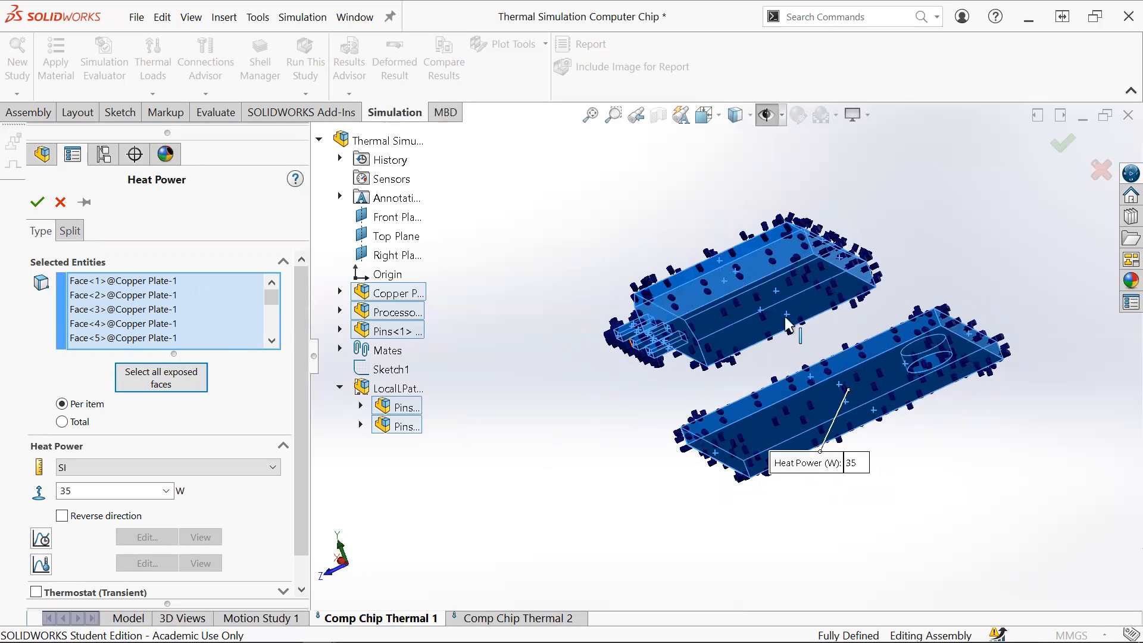
- Try removing the facing surfaces of the processor and copper plate from the heat power selection, and discard the load edit
click(718, 341)
drag(614, 401, 744, 503)
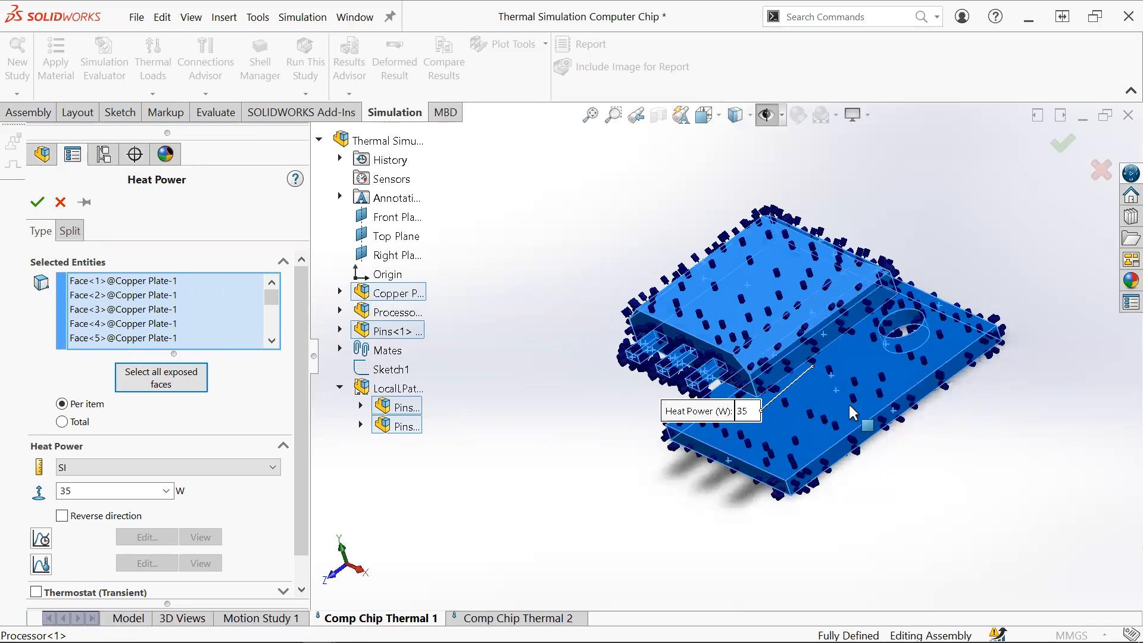
click(854, 412)
click(160, 377)
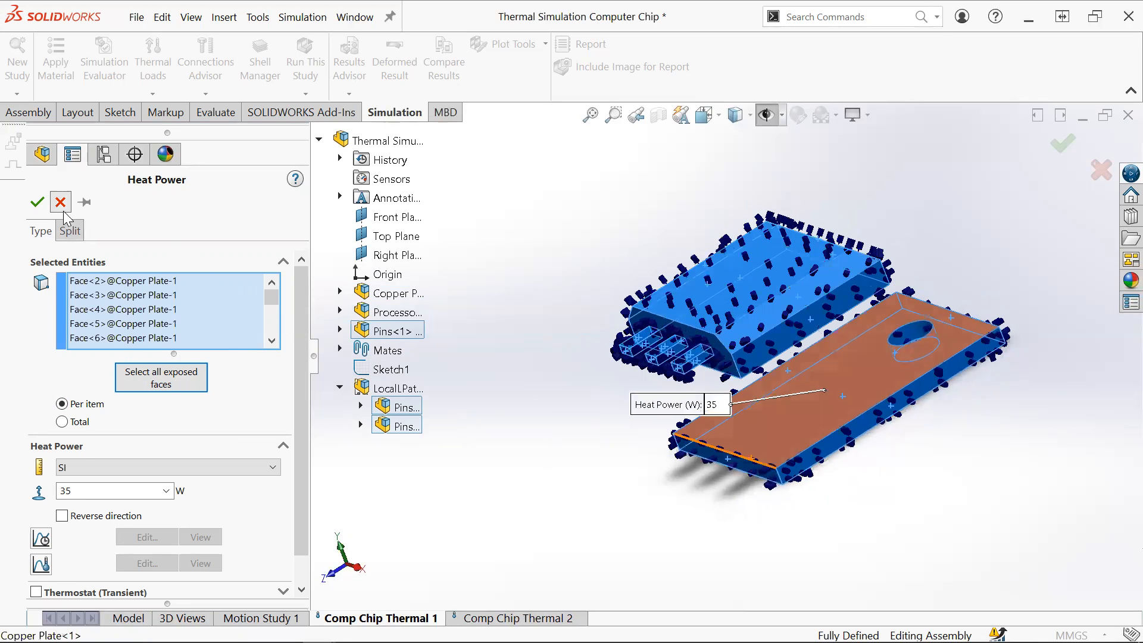
click(63, 209)
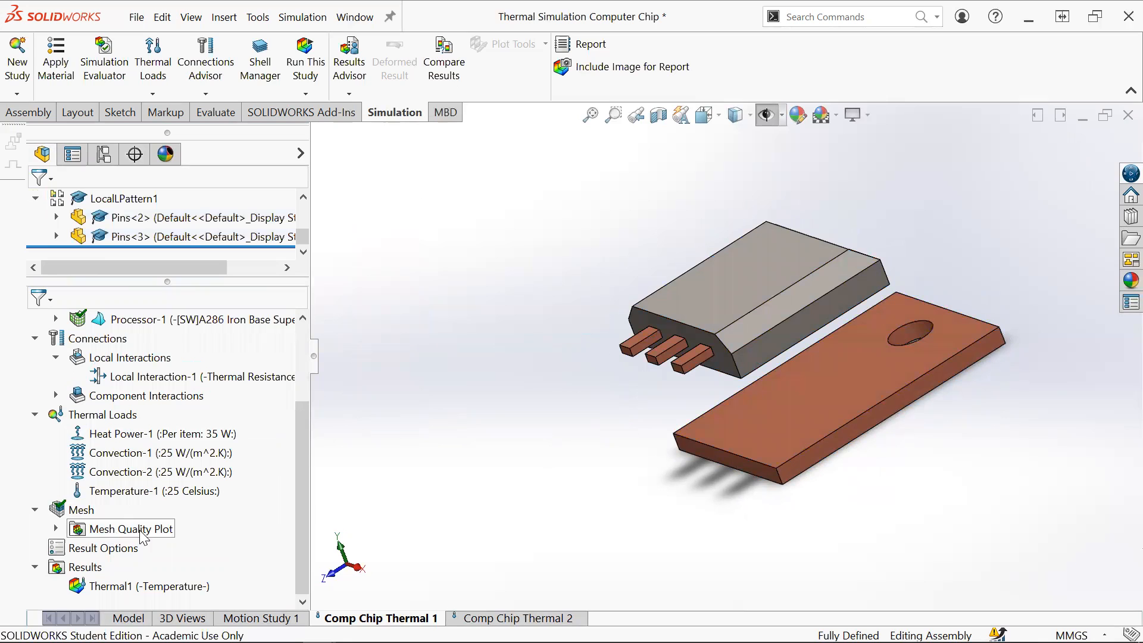
- Display the Thermal1 temperature plot and view the chip assembly from several angles
click(122, 587)
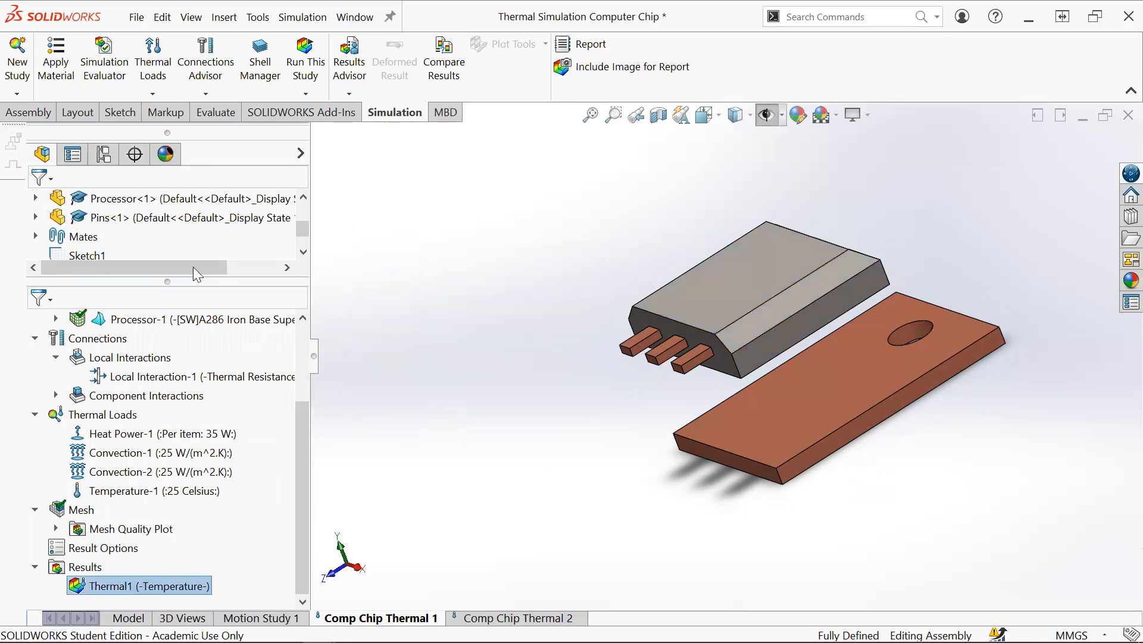
double_click(160, 584)
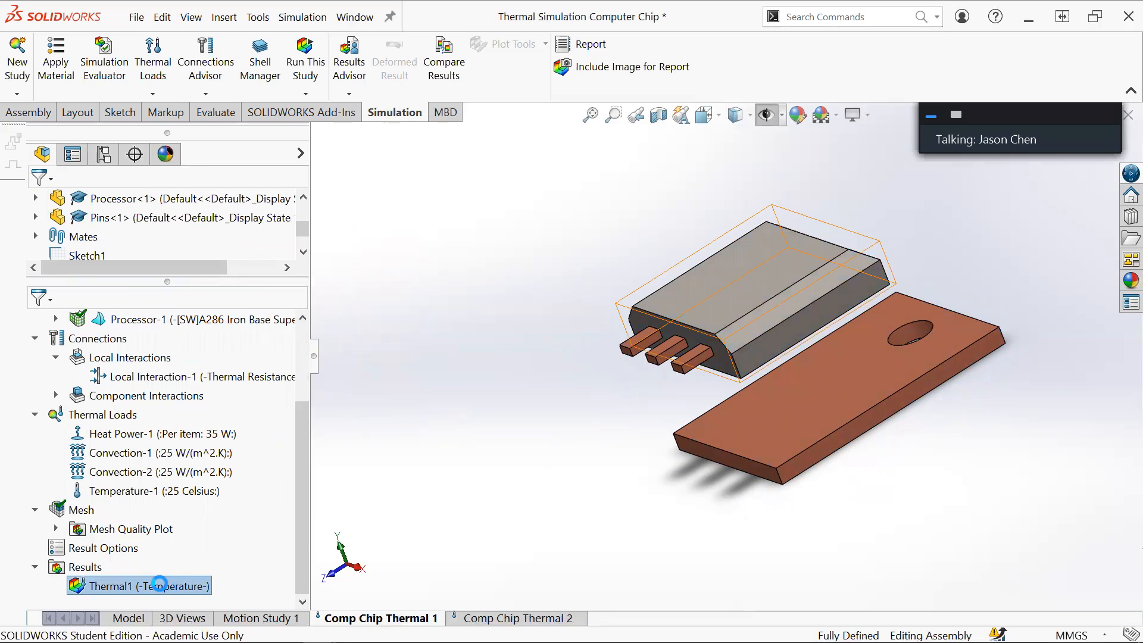
drag(657, 386, 788, 394)
drag(737, 365, 569, 421)
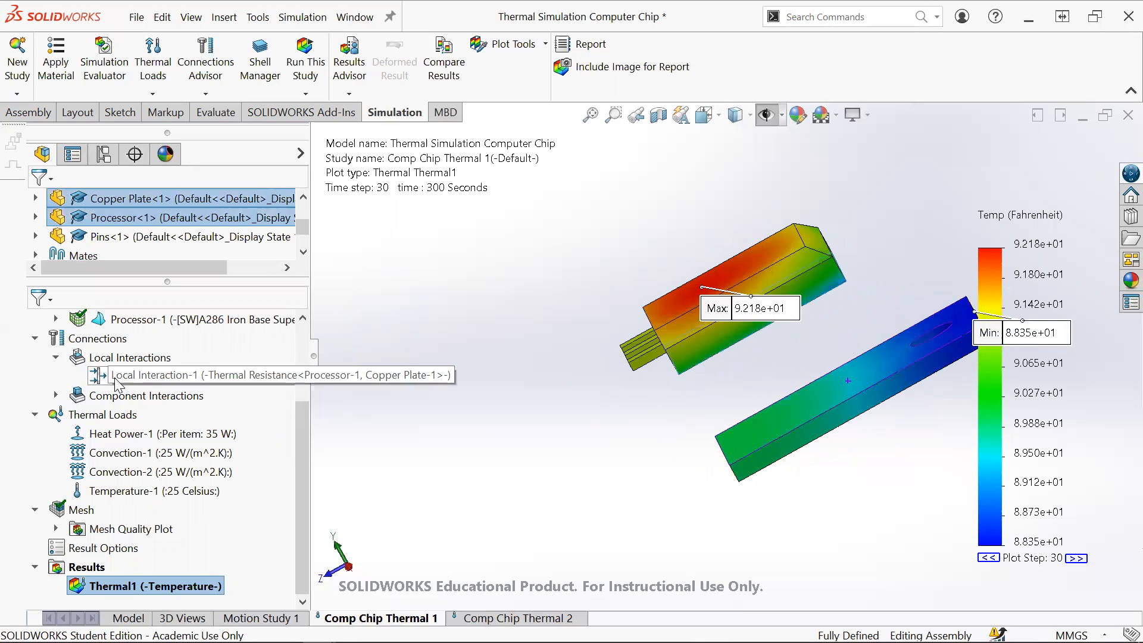
- Start a manual thermal resistance local interaction between the processor's underside and the copper plate's top face
click(55, 395)
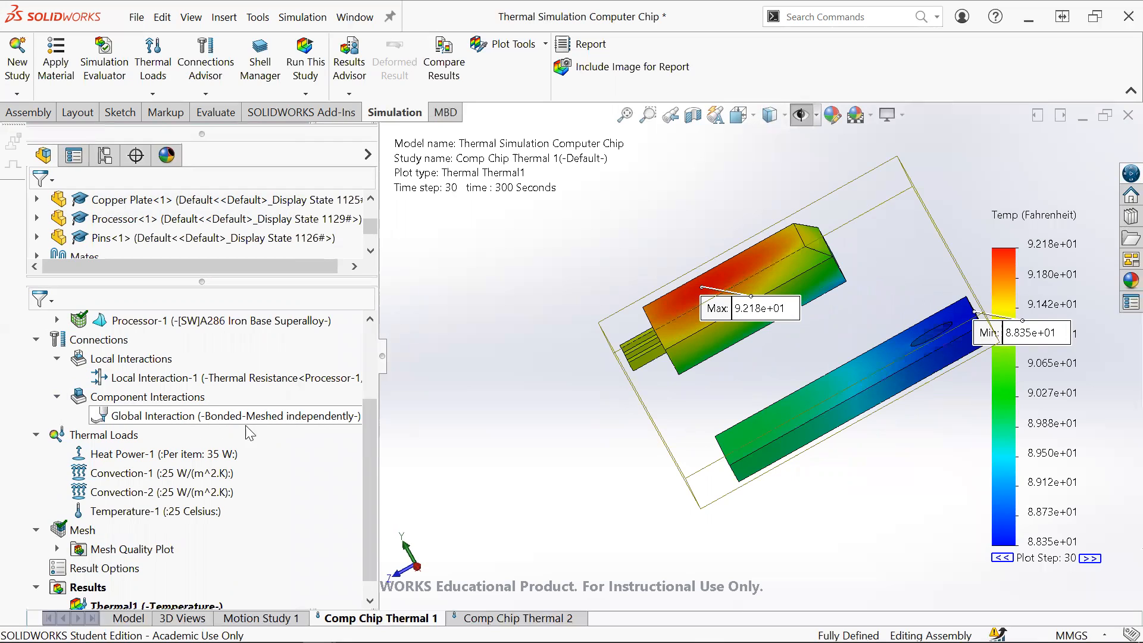
right_click(91, 363)
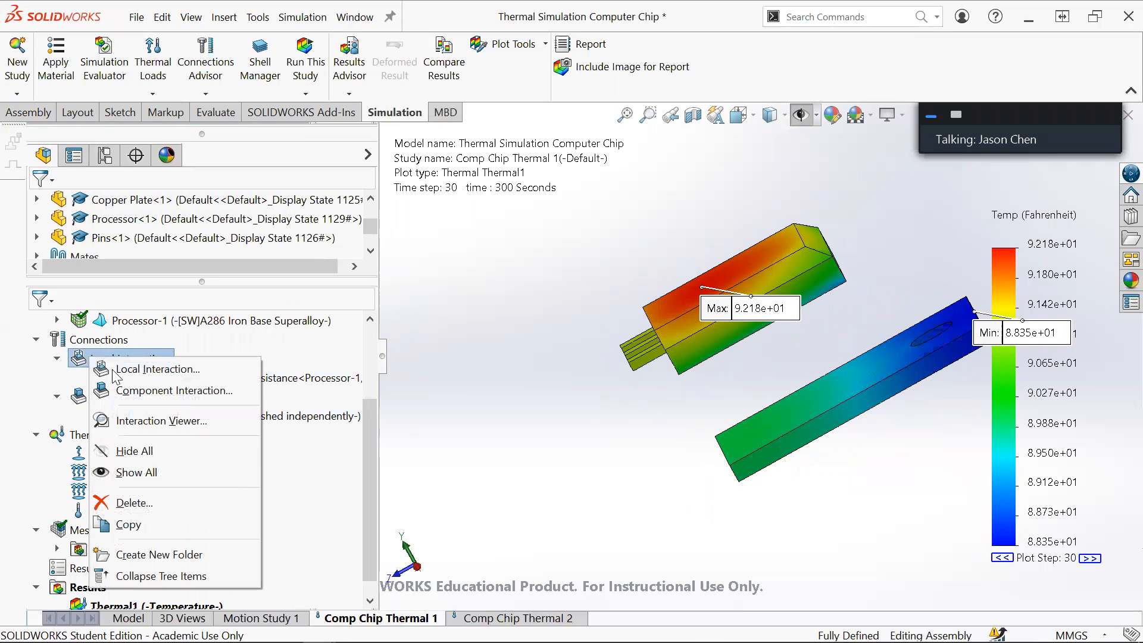
click(74, 356)
right_click(72, 355)
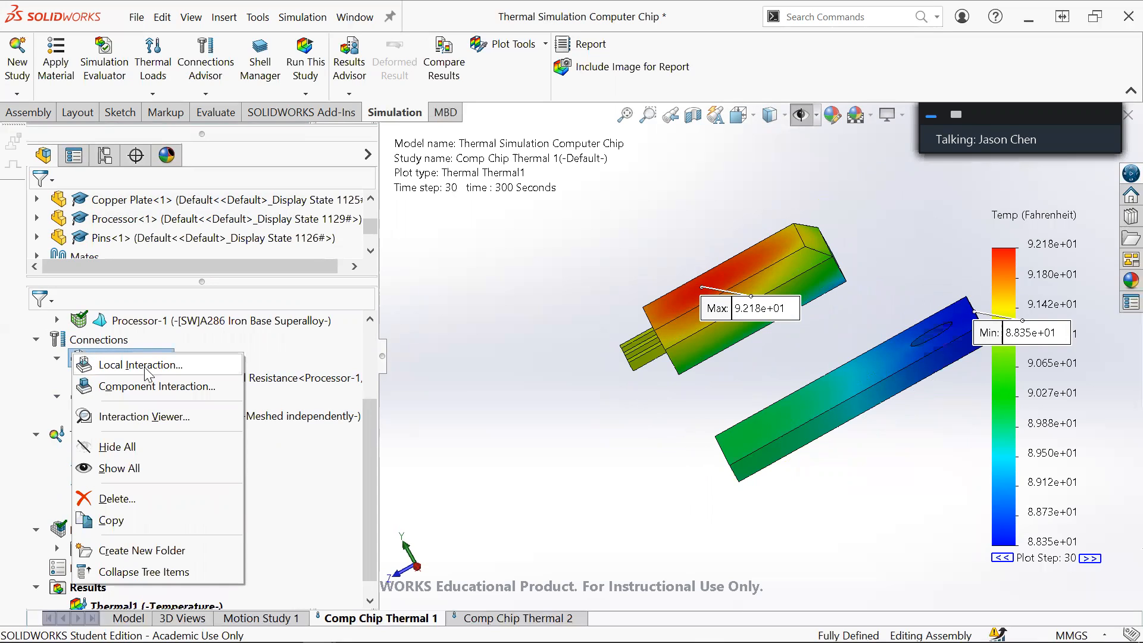
click(157, 369)
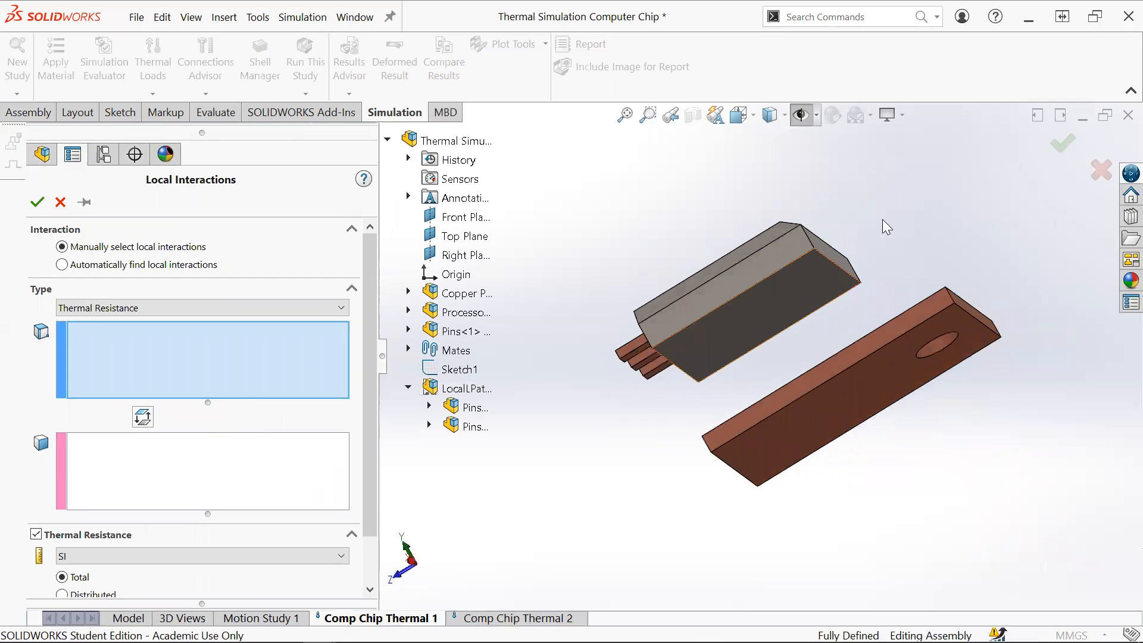
click(761, 310)
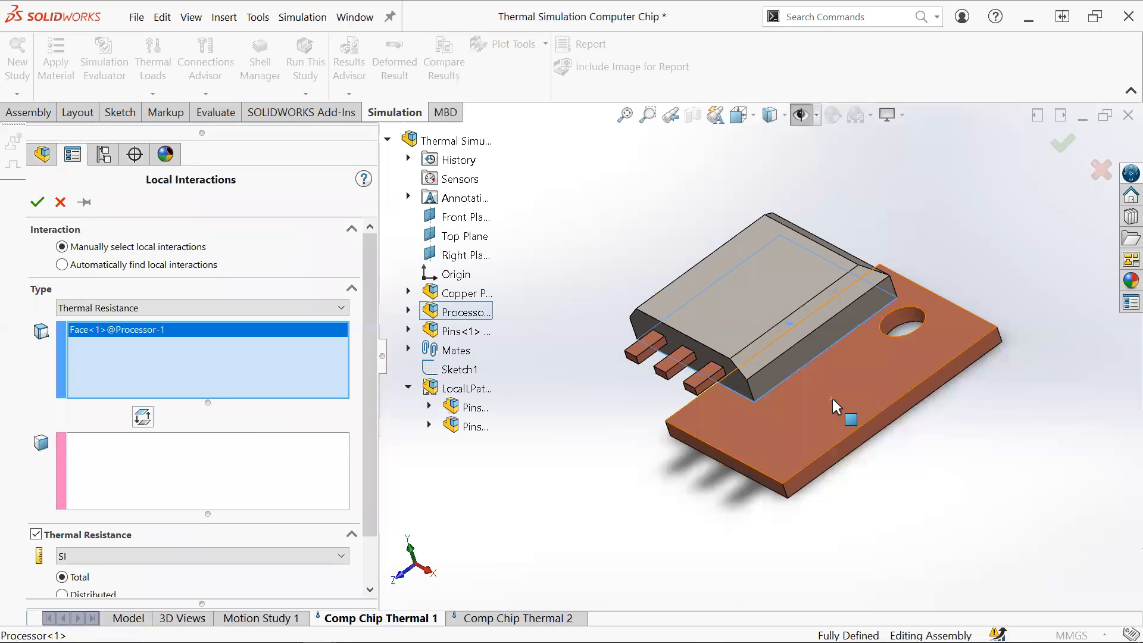
click(850, 416)
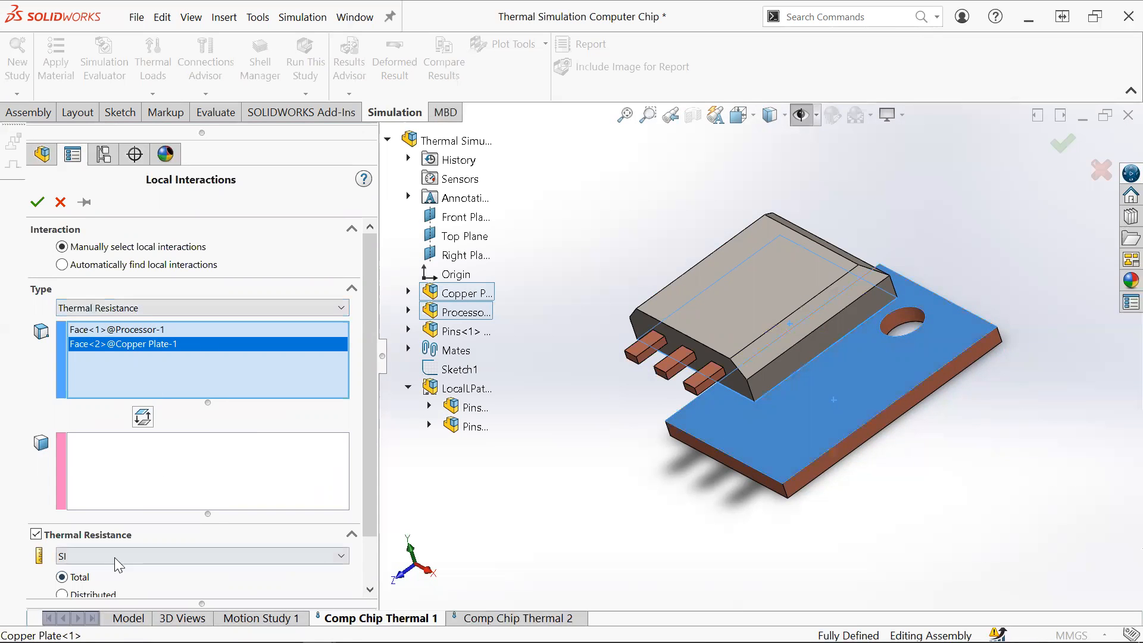
- Review the total thermal resistance settings and discard the new local interaction
scroll(23, 557, down, 2)
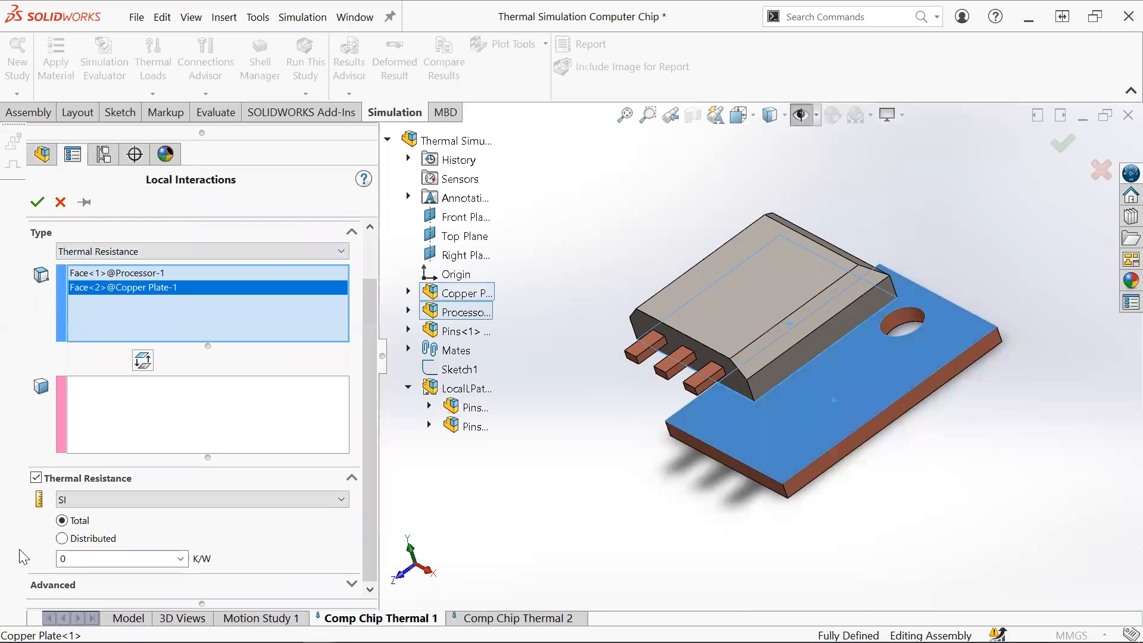
scroll(24, 551, up, 2)
scroll(27, 547, down, 2)
click(68, 559)
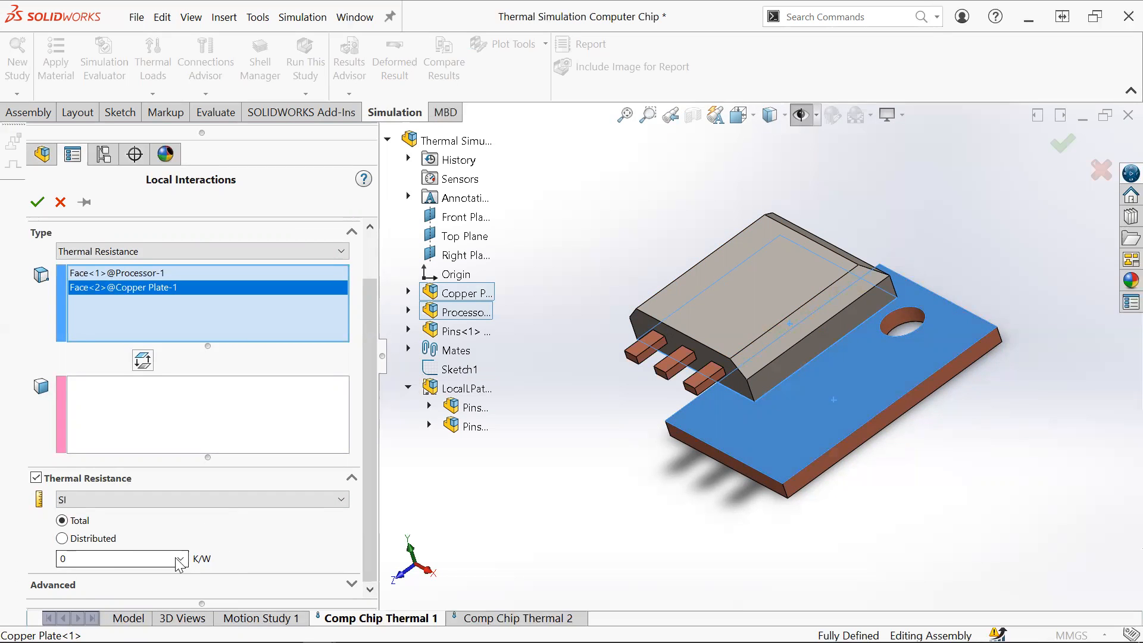
click(62, 203)
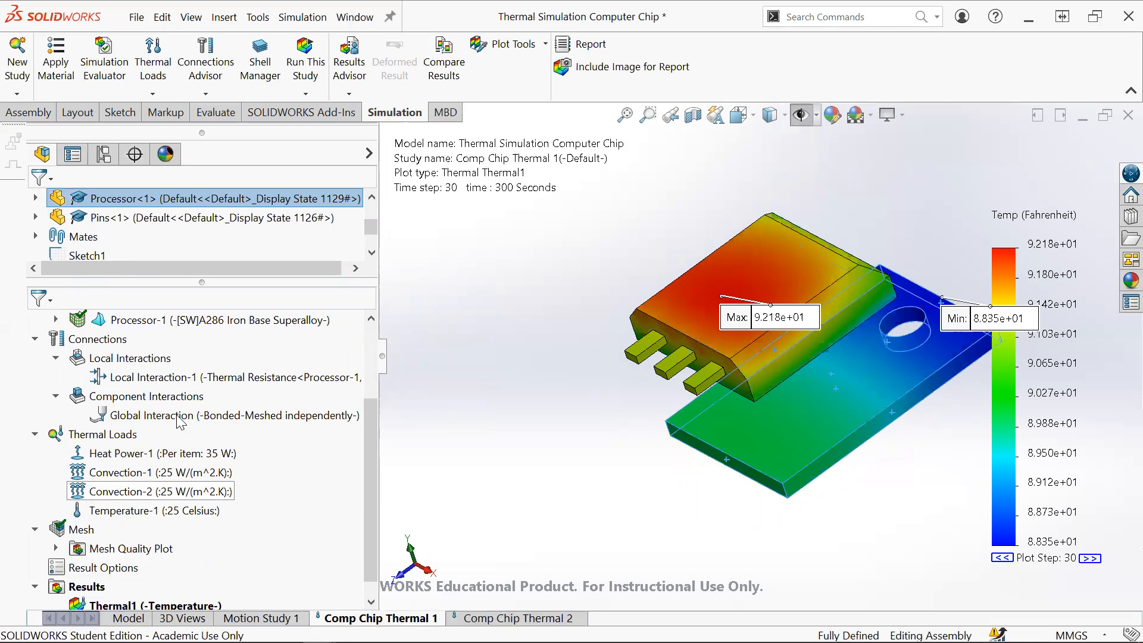
- Open Local Interaction-1 to review its processor and copper plate faces and thermal resistance, and close the definition
click(229, 379)
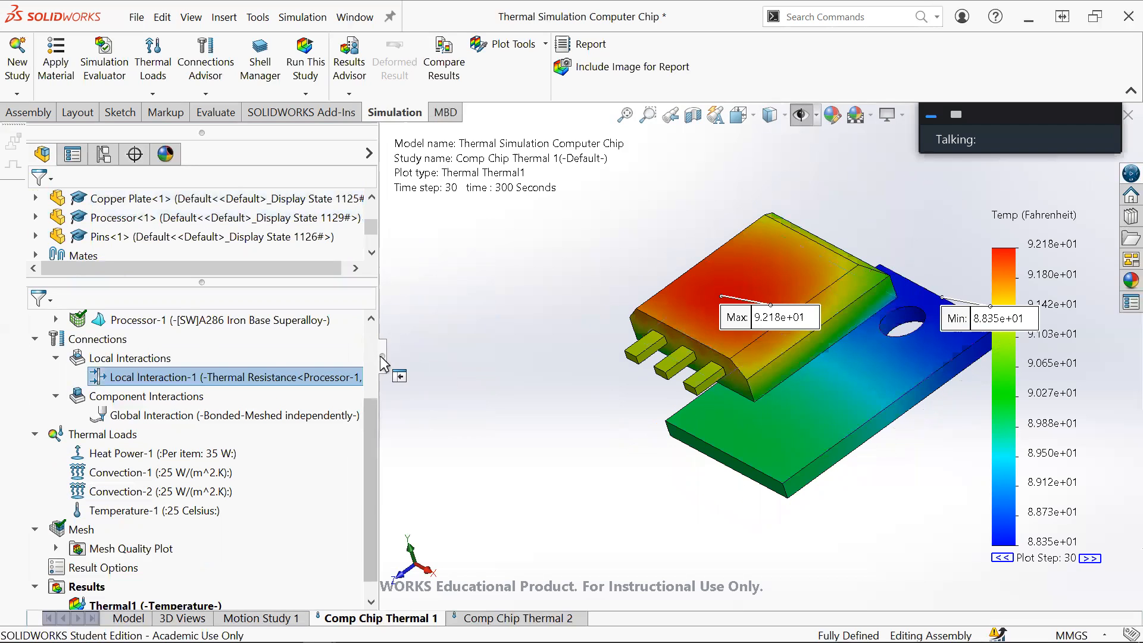
right_click(319, 377)
key(Escape)
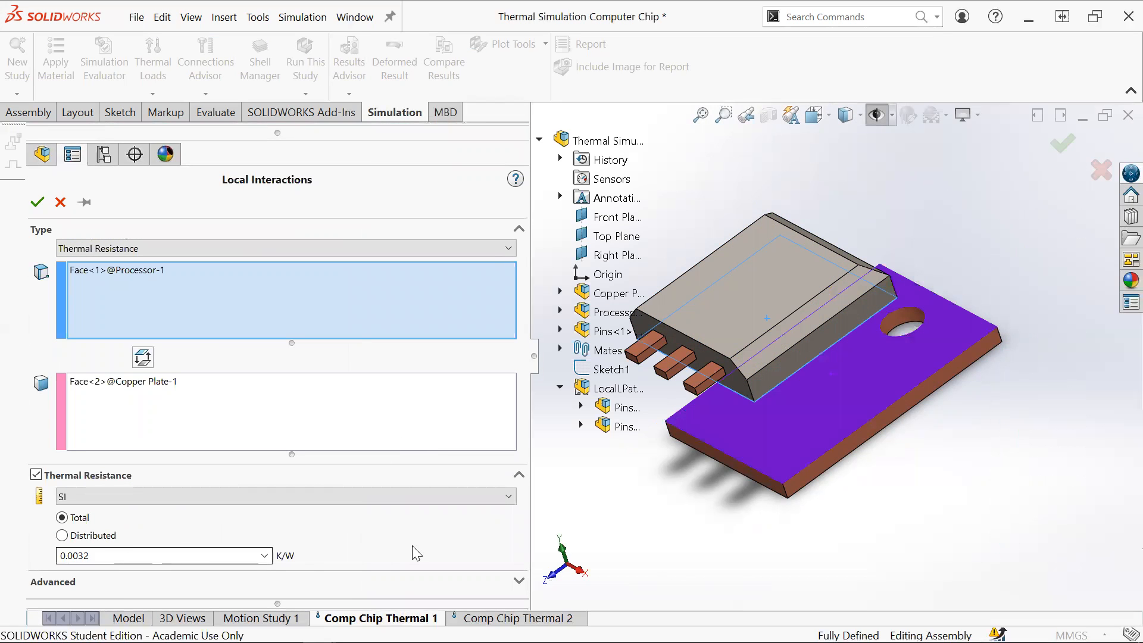
click(36, 203)
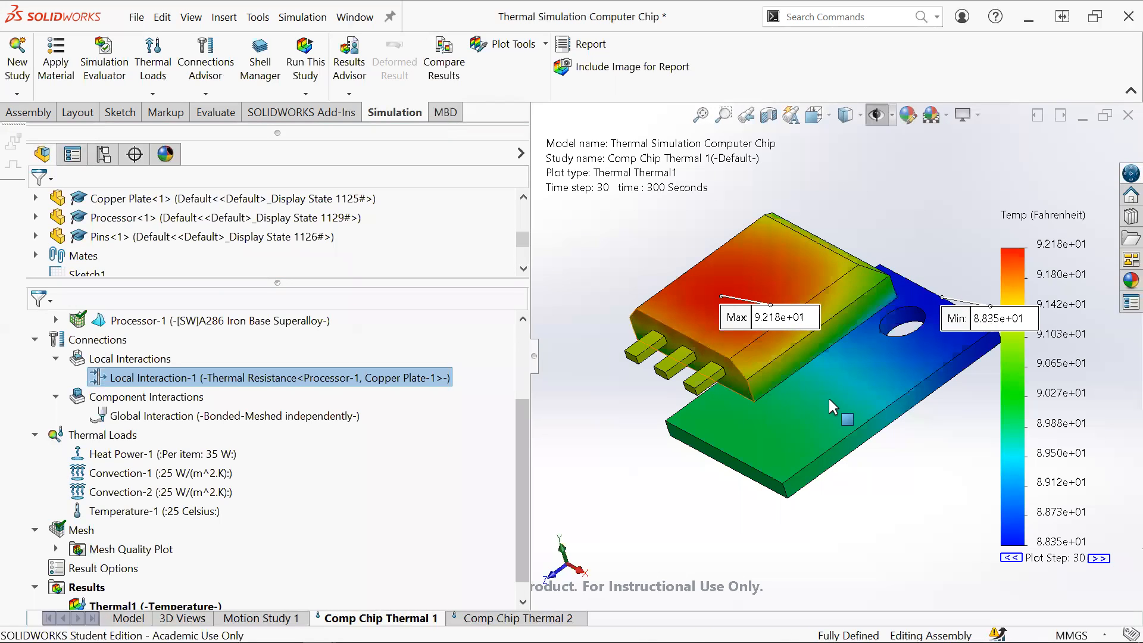
- Examine the temperature distribution at time step 30 on the processor, pins and copper plate from several distances and angles
scroll(1050, 348, down, 2)
scroll(738, 409, up, 3)
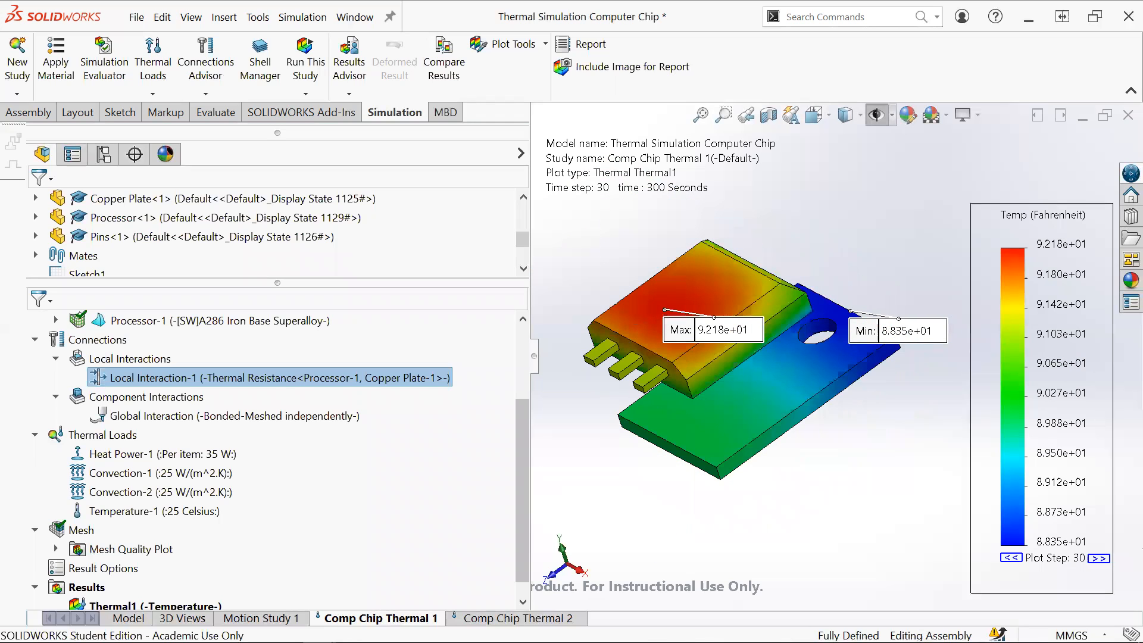
scroll(834, 355, up, 1)
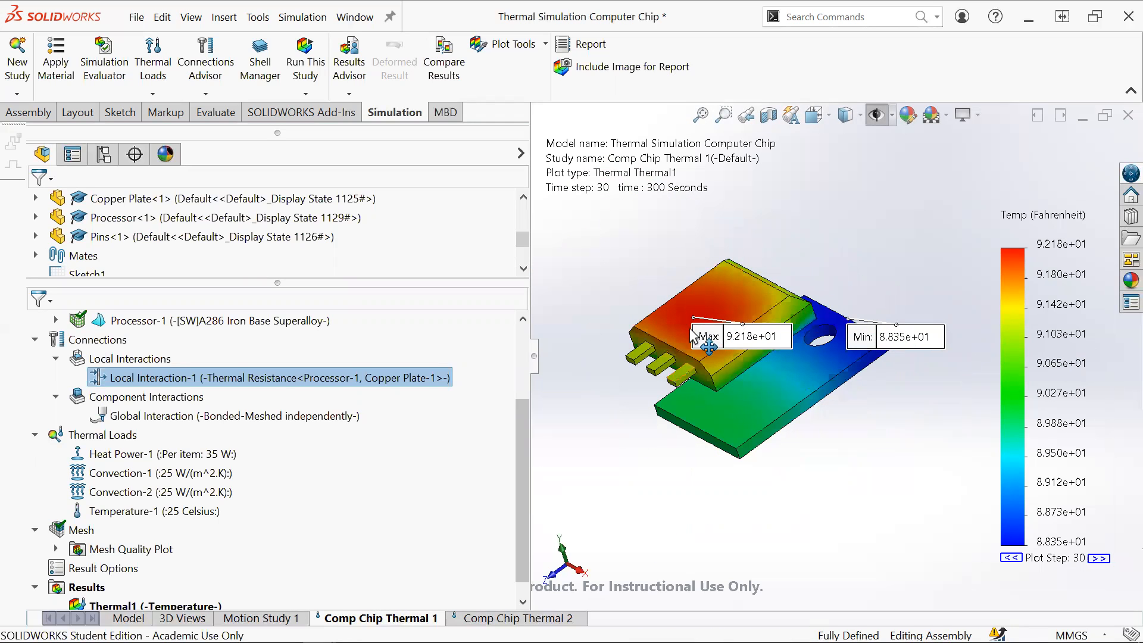
scroll(715, 342, down, 2)
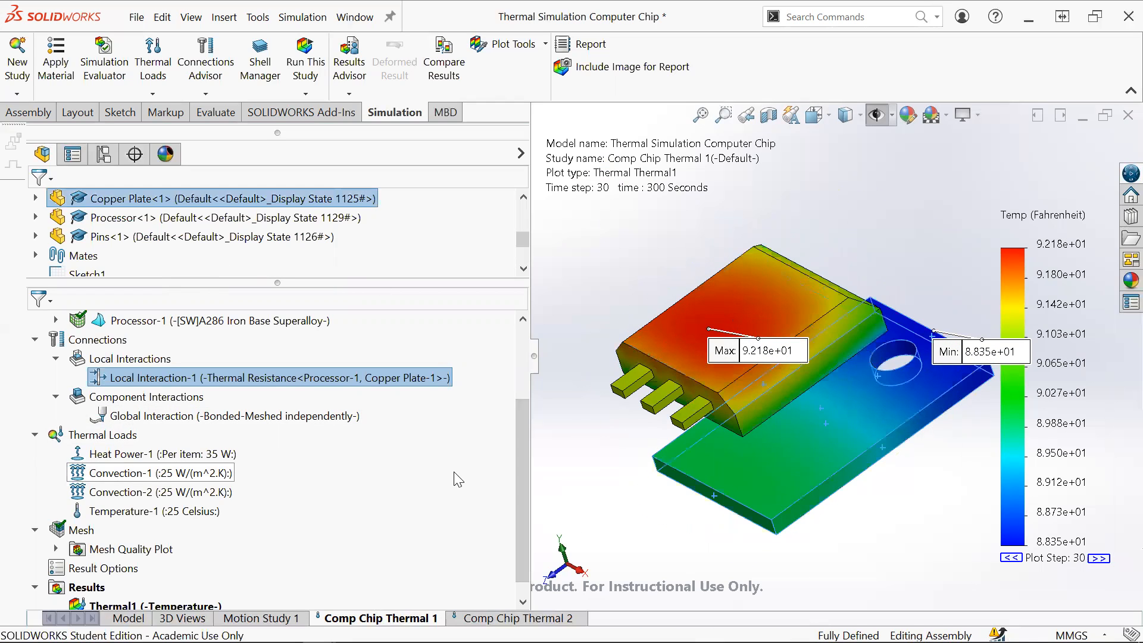
scroll(187, 503, down, 1)
drag(801, 506, 830, 434)
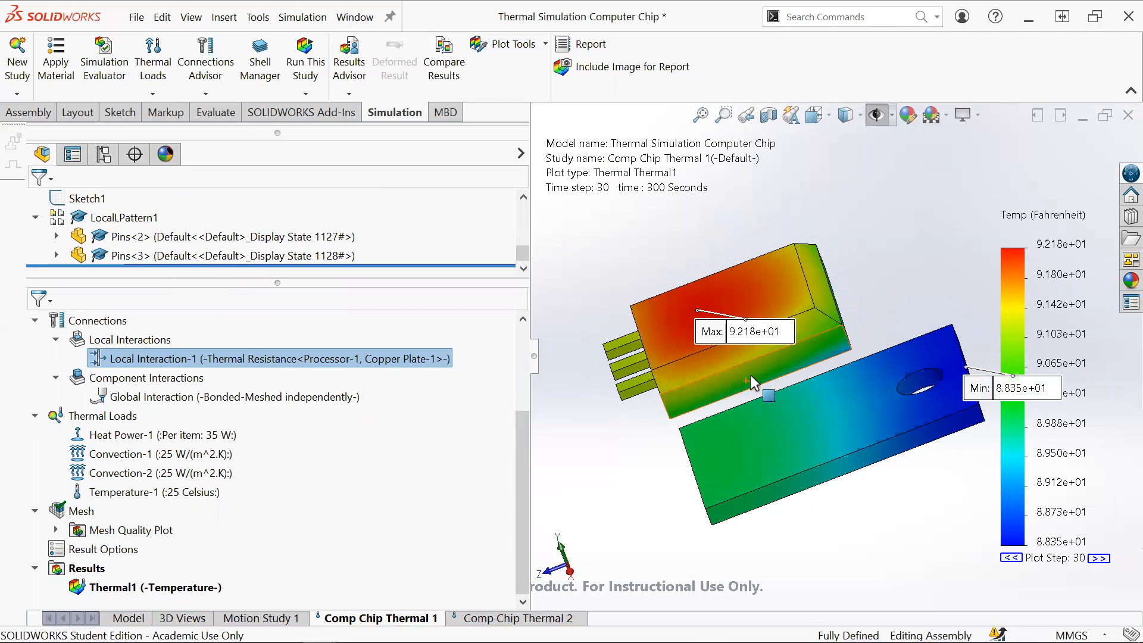
drag(713, 444, 724, 360)
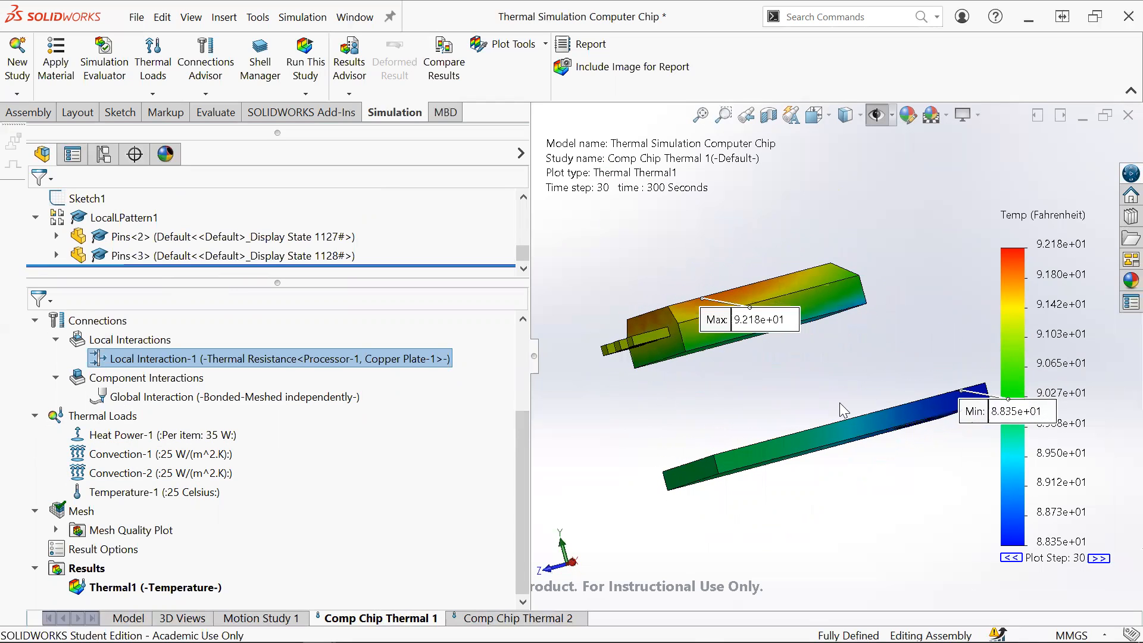
drag(795, 424, 727, 463)
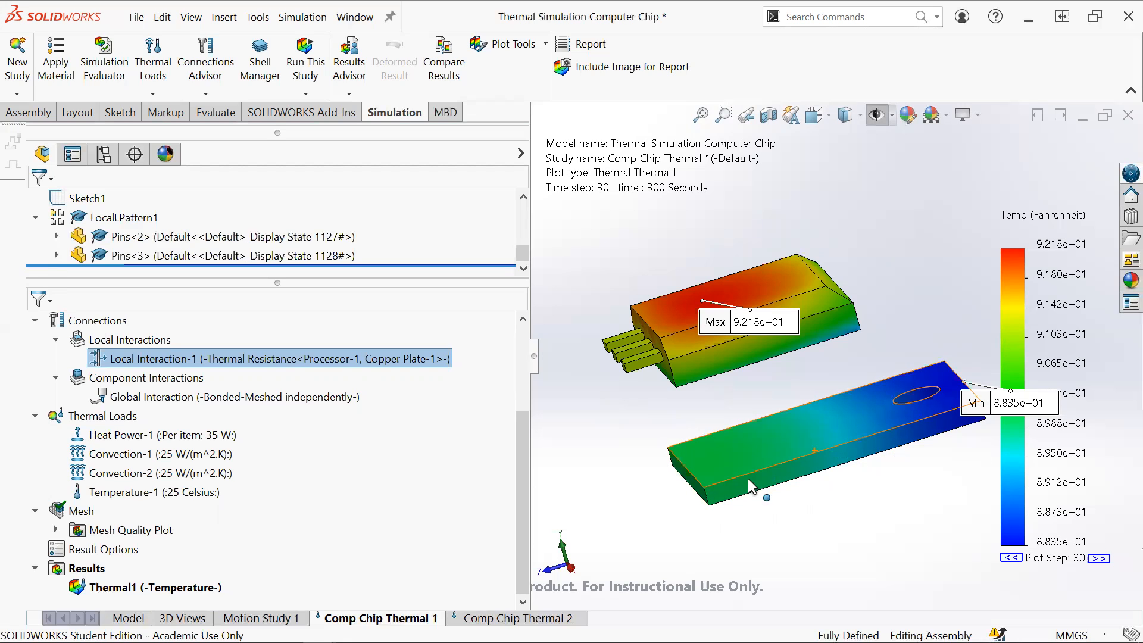
click(134, 359)
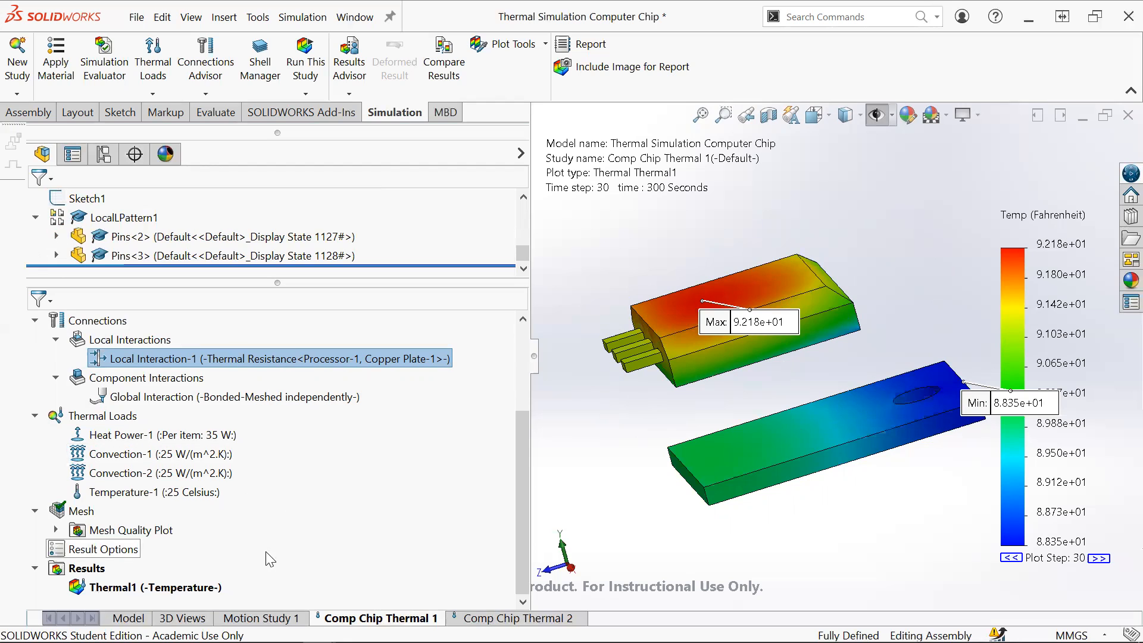
drag(830, 420, 855, 418)
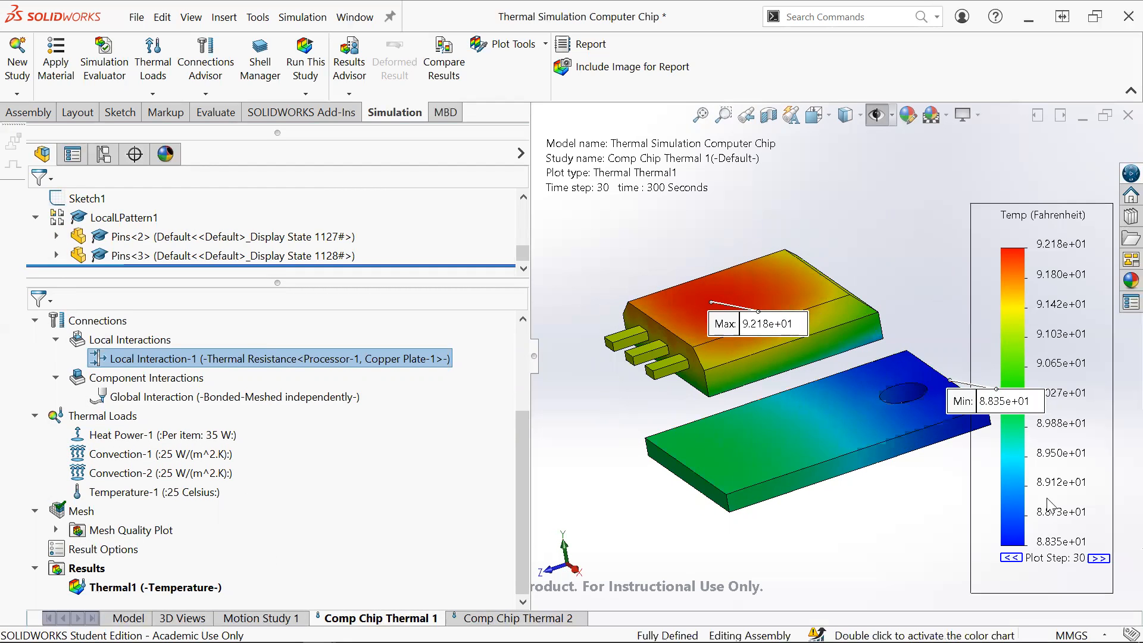
- Step the temperature plot through its early time steps to step 4 at 40 seconds, leaving the chart options unchanged
click(1099, 560)
click(1108, 559)
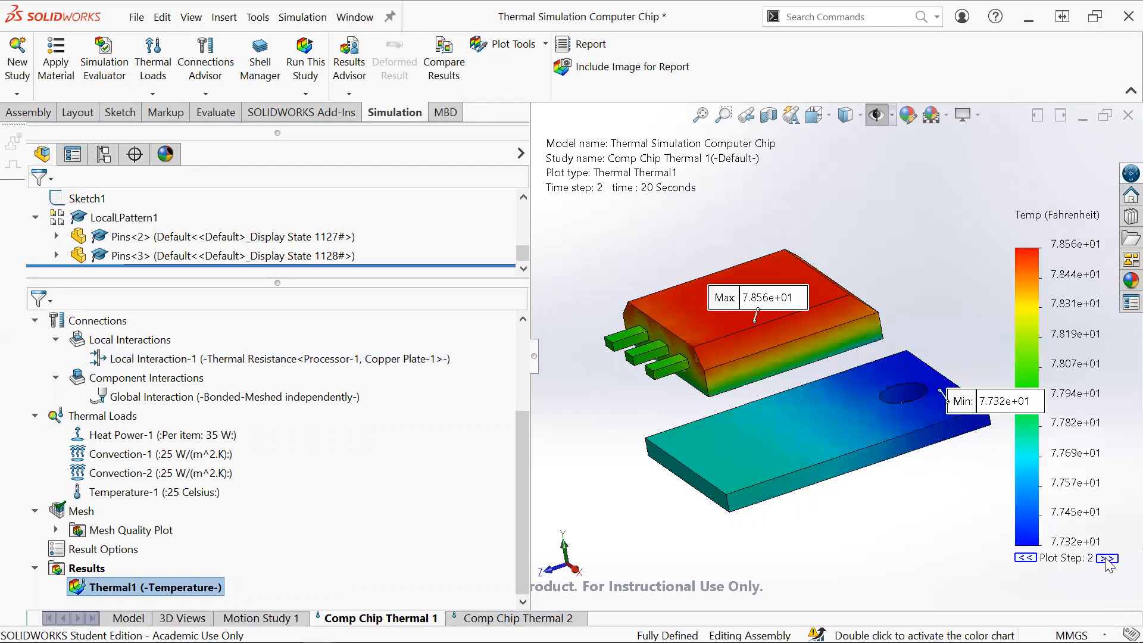
click(1108, 560)
click(1107, 560)
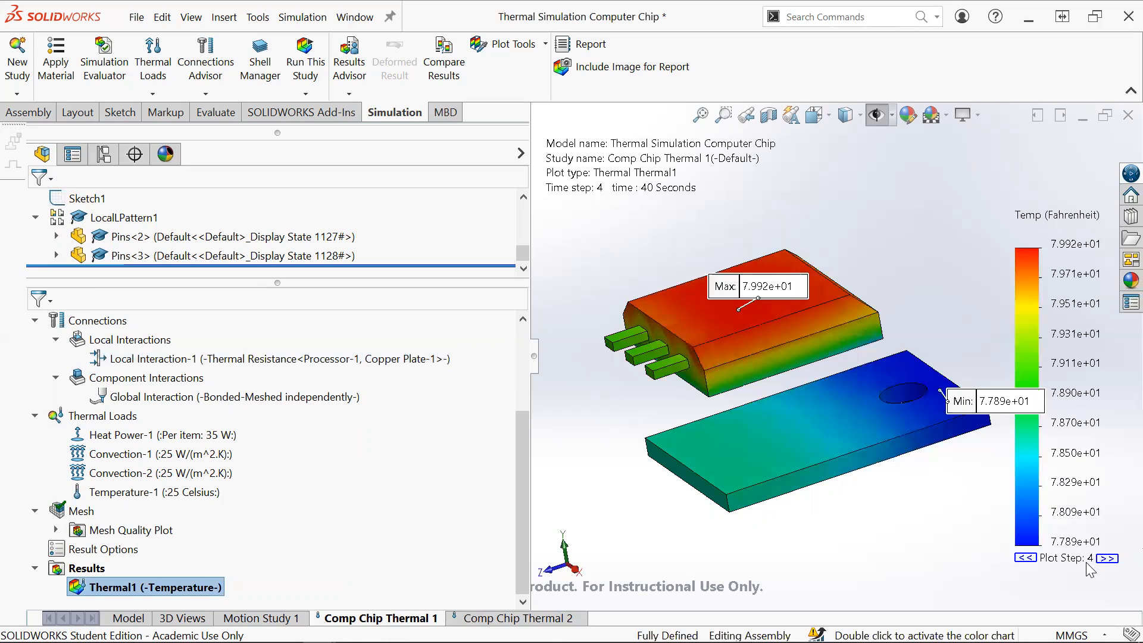
click(1107, 560)
click(1026, 559)
double_click(1028, 557)
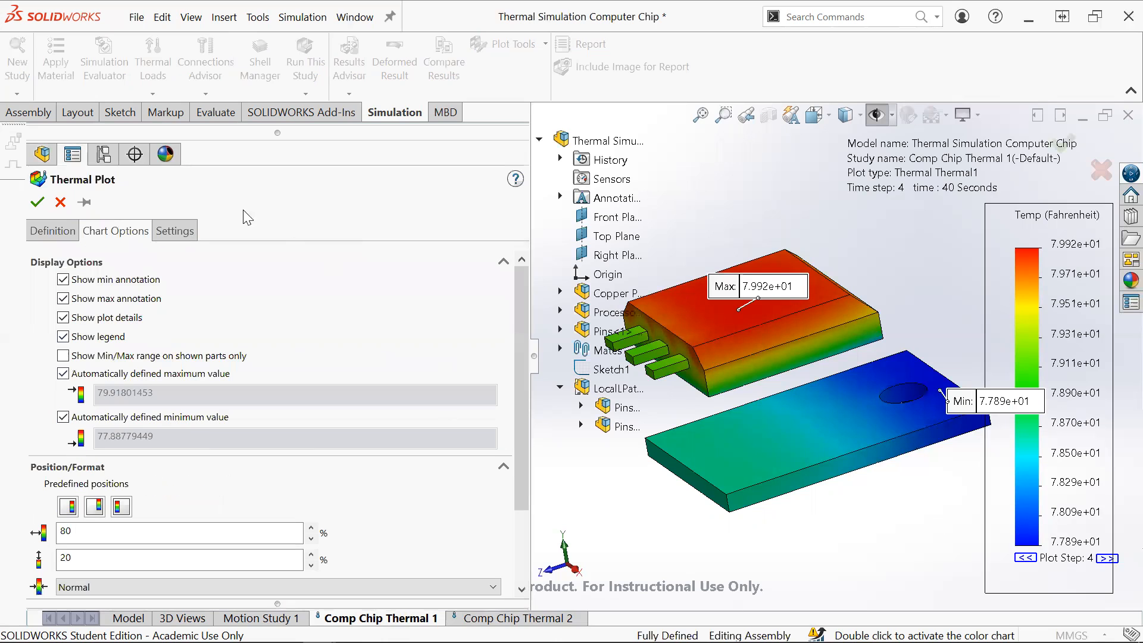
click(60, 201)
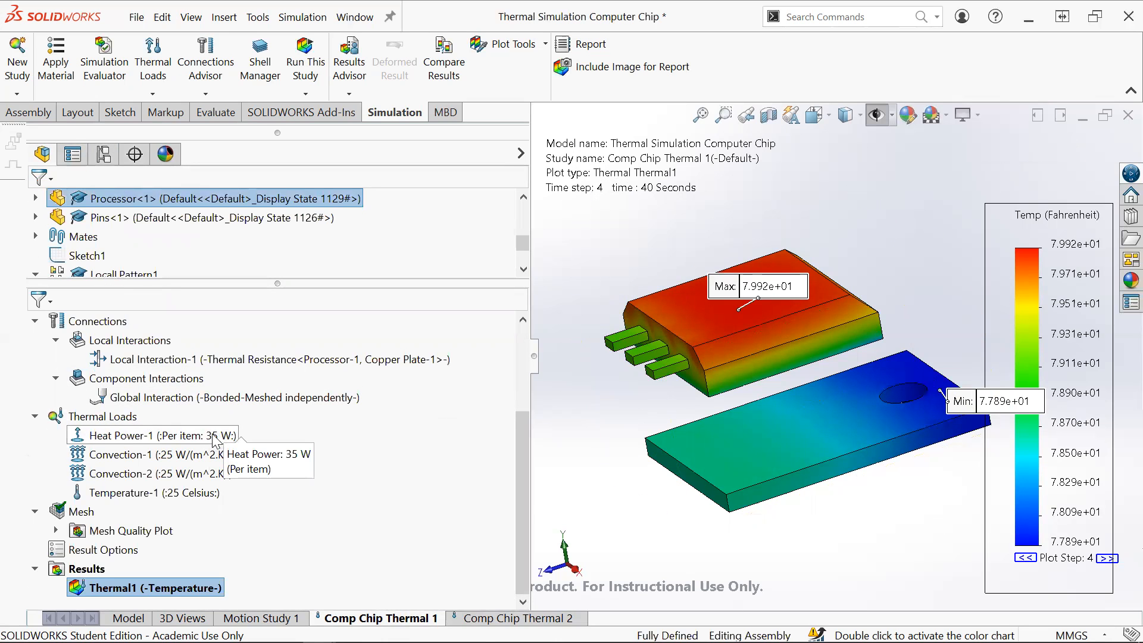
- Step the temperature plot back to time step 1 at 10 seconds and examine the processor and copper plate from several angles
click(1024, 557)
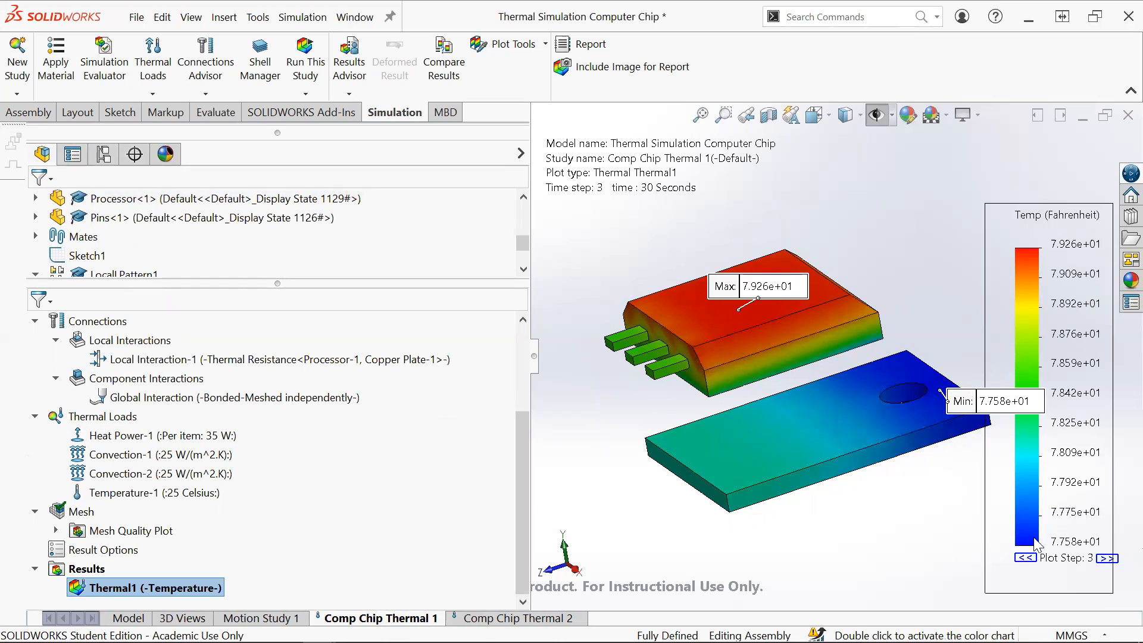
click(1025, 557)
click(1025, 577)
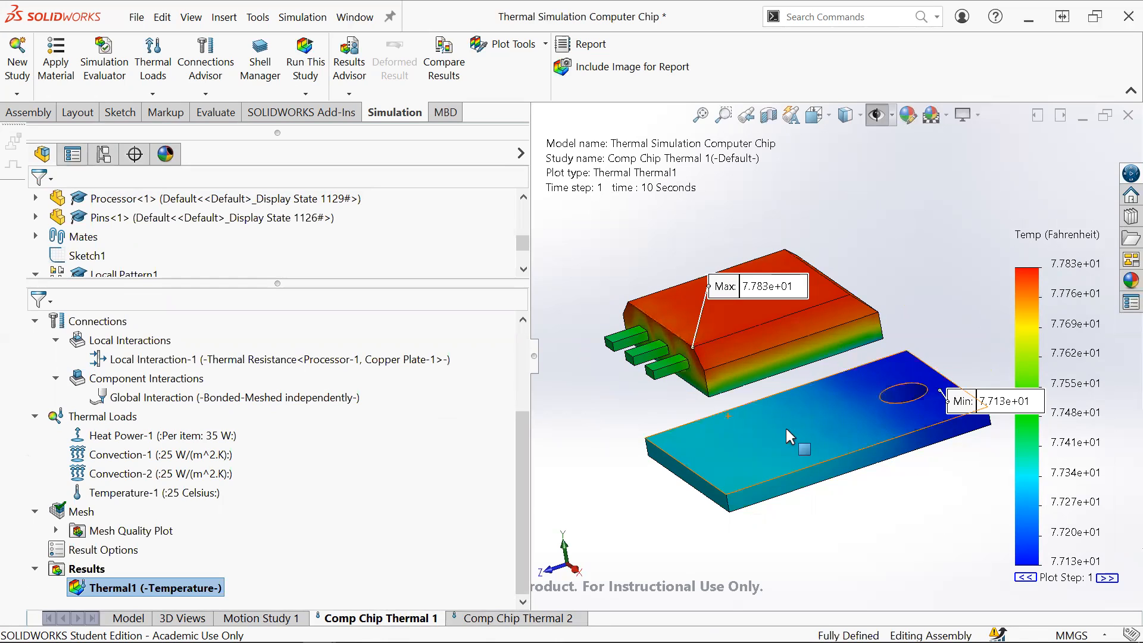
drag(845, 463, 825, 453)
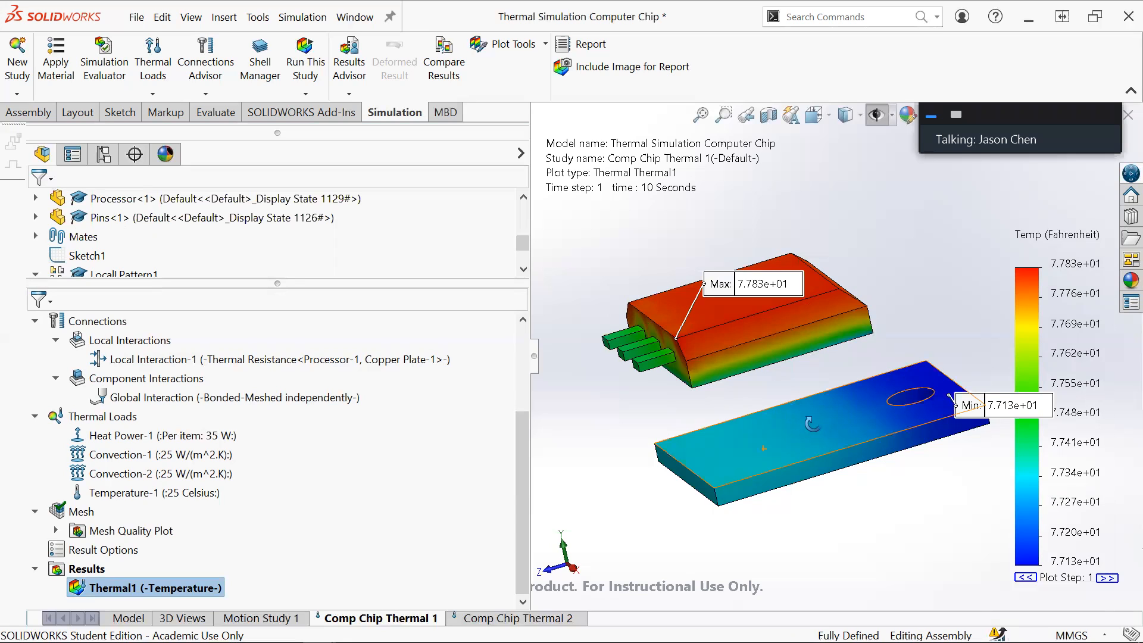
drag(780, 360, 782, 319)
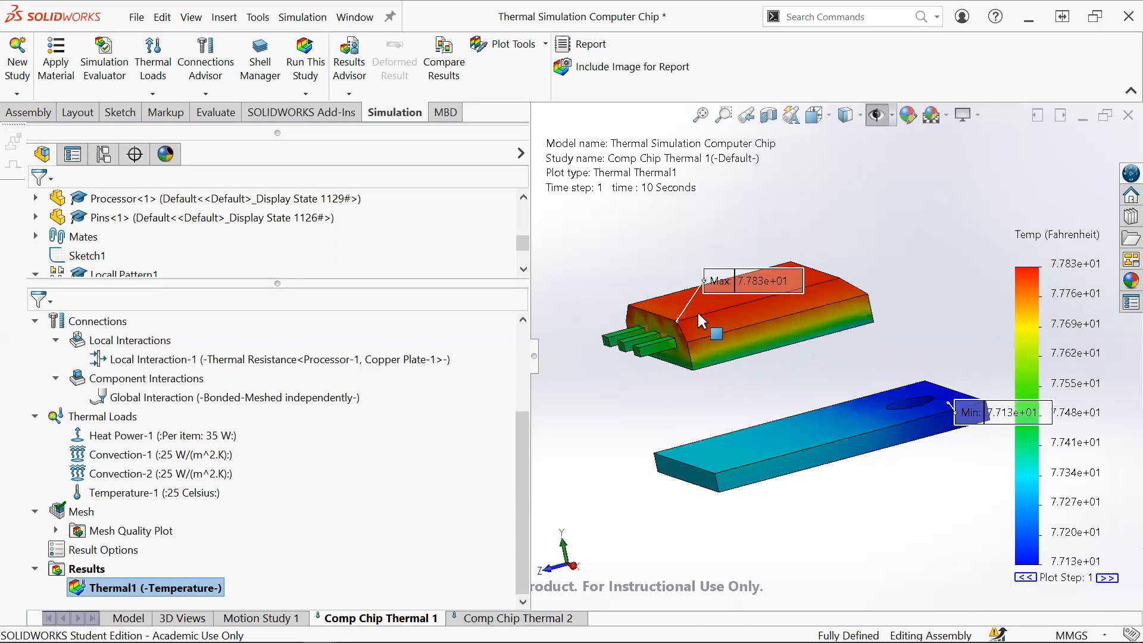
drag(700, 322, 768, 314)
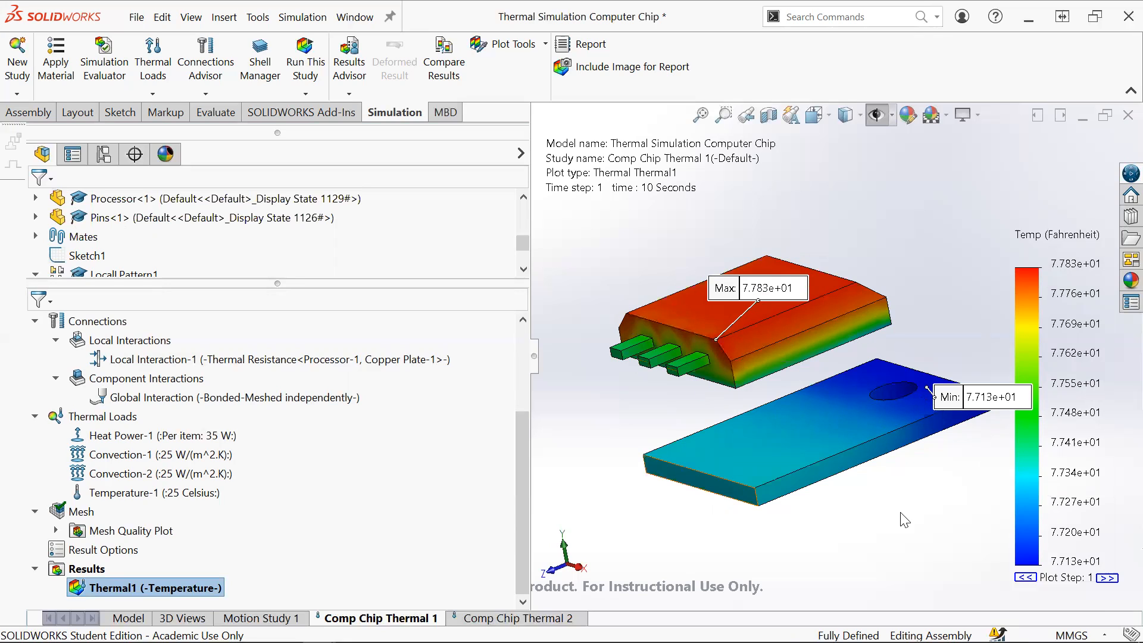
- Show the temperature plot at time step 30 and examine the processor, pins and copper plate from several angles
click(1029, 579)
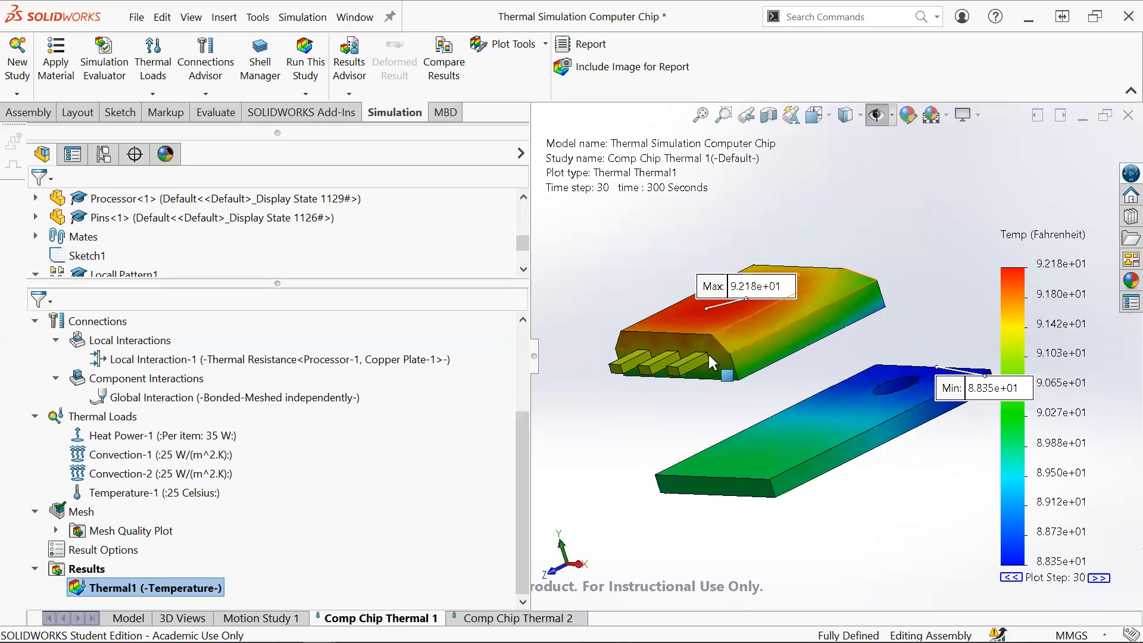
drag(785, 382, 611, 395)
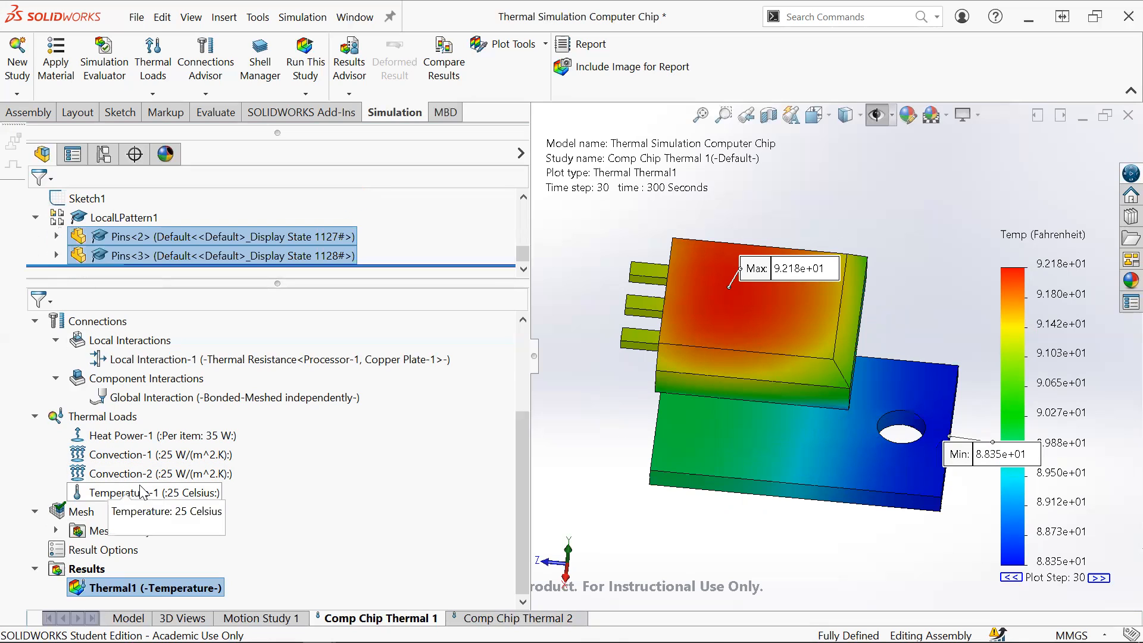
drag(701, 448, 692, 402)
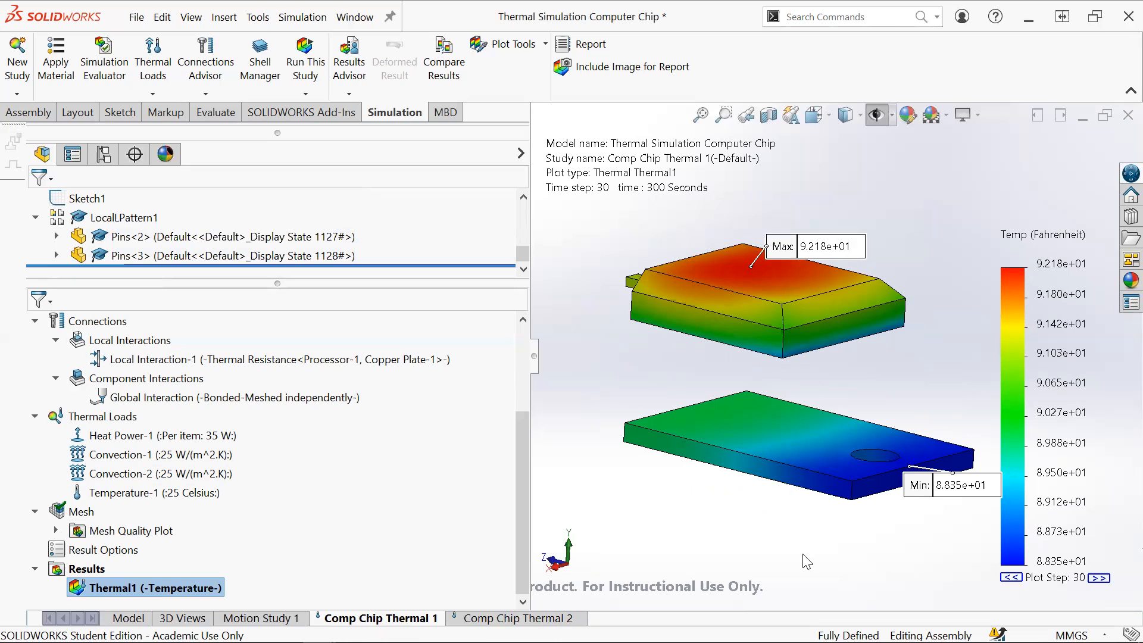
drag(862, 427, 698, 448)
- Highlight the faces of Local Interaction-1 on the temperature plot and examine the processor and copper plate around that interface
click(272, 360)
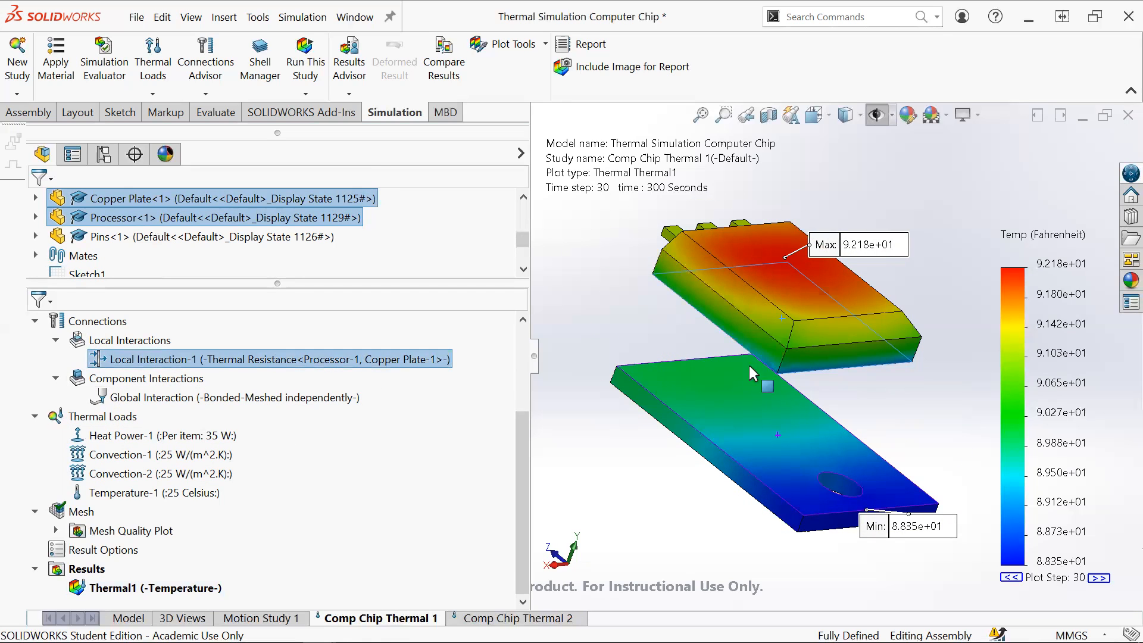
drag(624, 479, 679, 478)
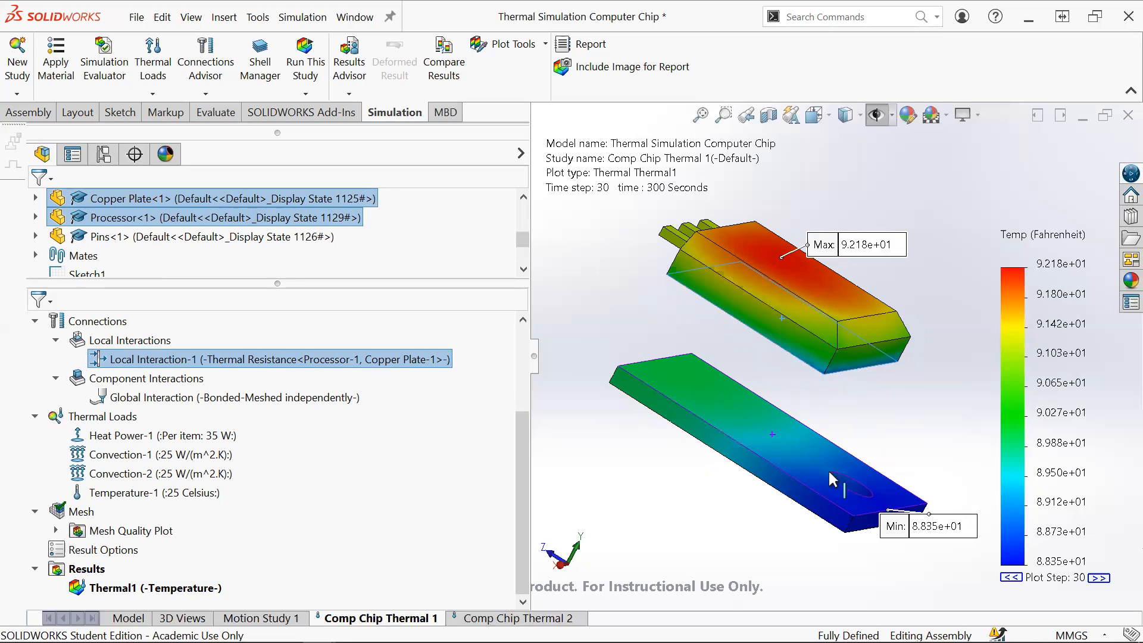
drag(797, 456, 711, 370)
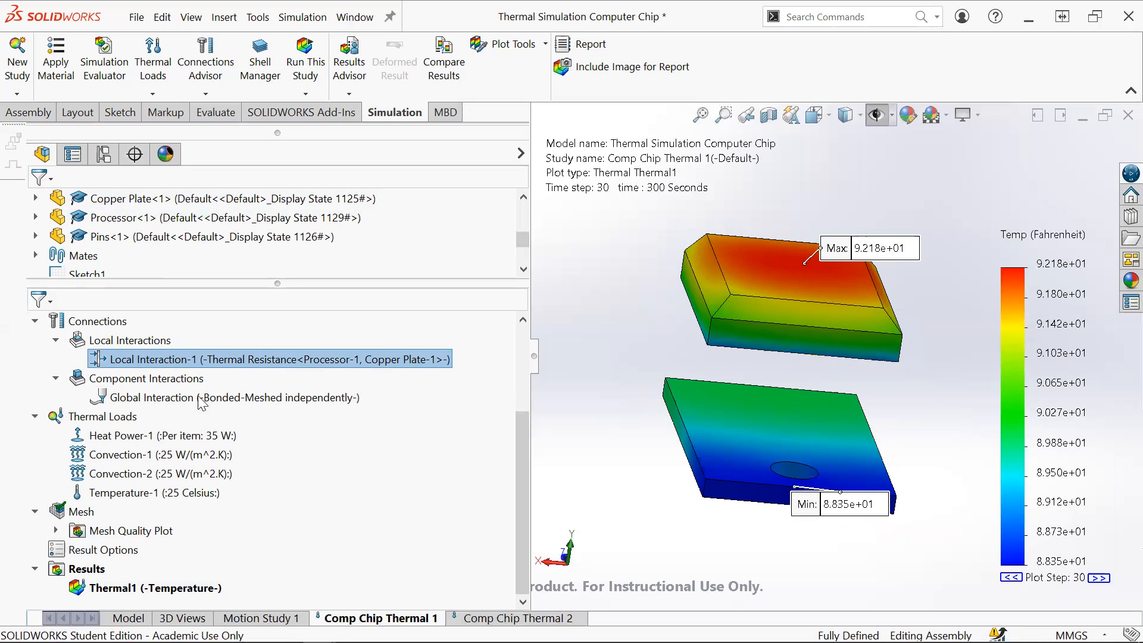
- Preview an Iso Clipping of the Thermal1 plot at about 91.84 Fahrenheit, examine the hot region, and close the clipping without keeping it
right_click(136, 587)
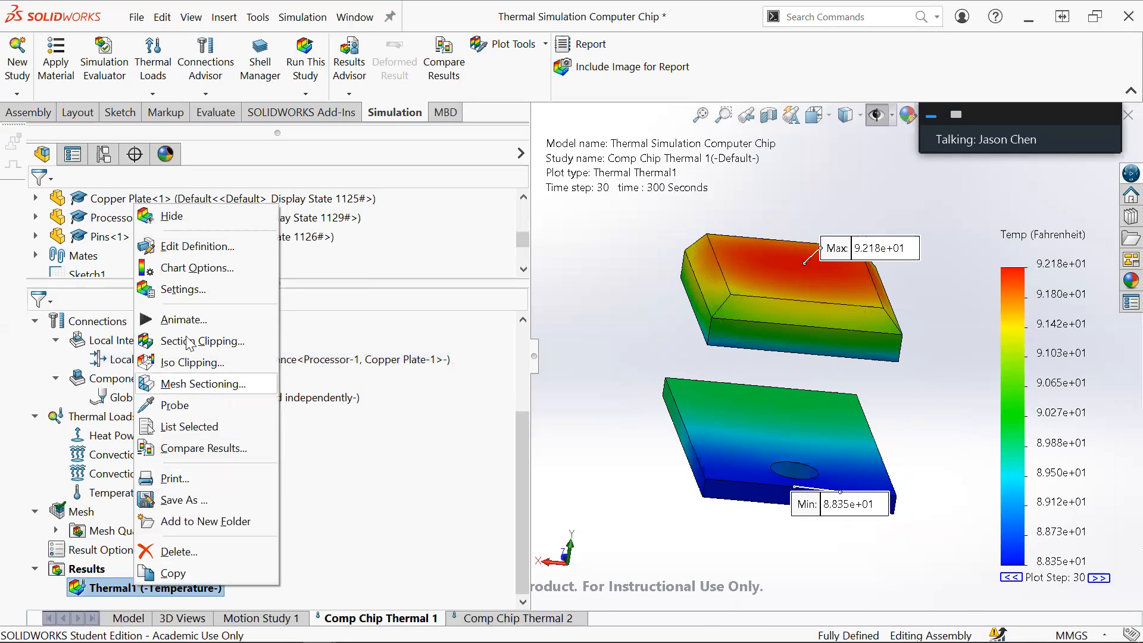
click(192, 362)
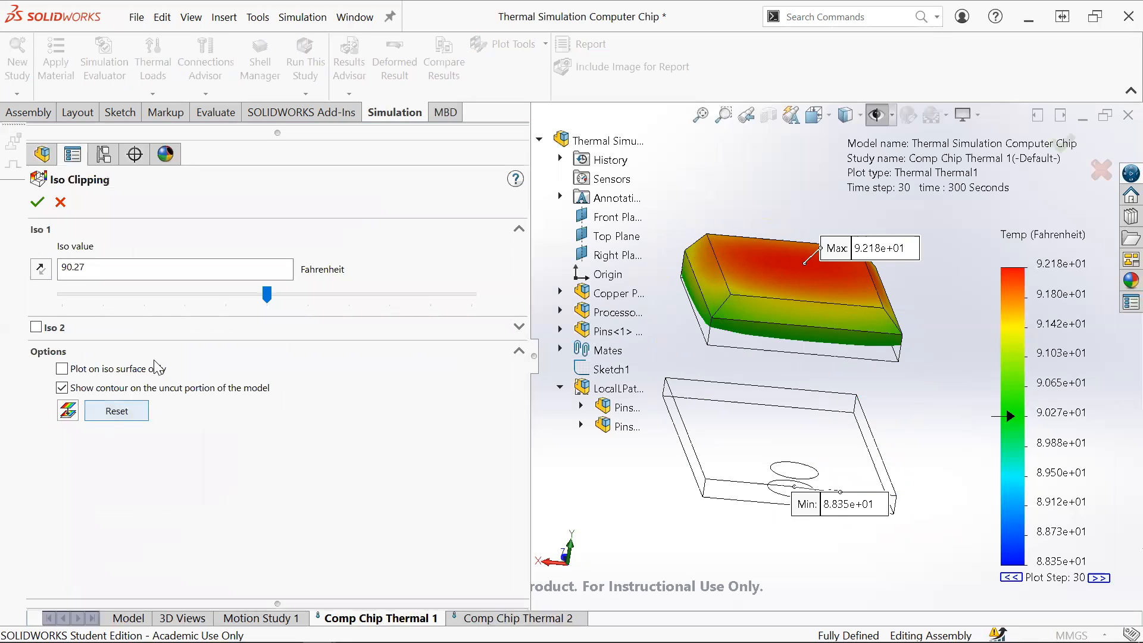
drag(263, 301, 438, 272)
drag(768, 301, 740, 247)
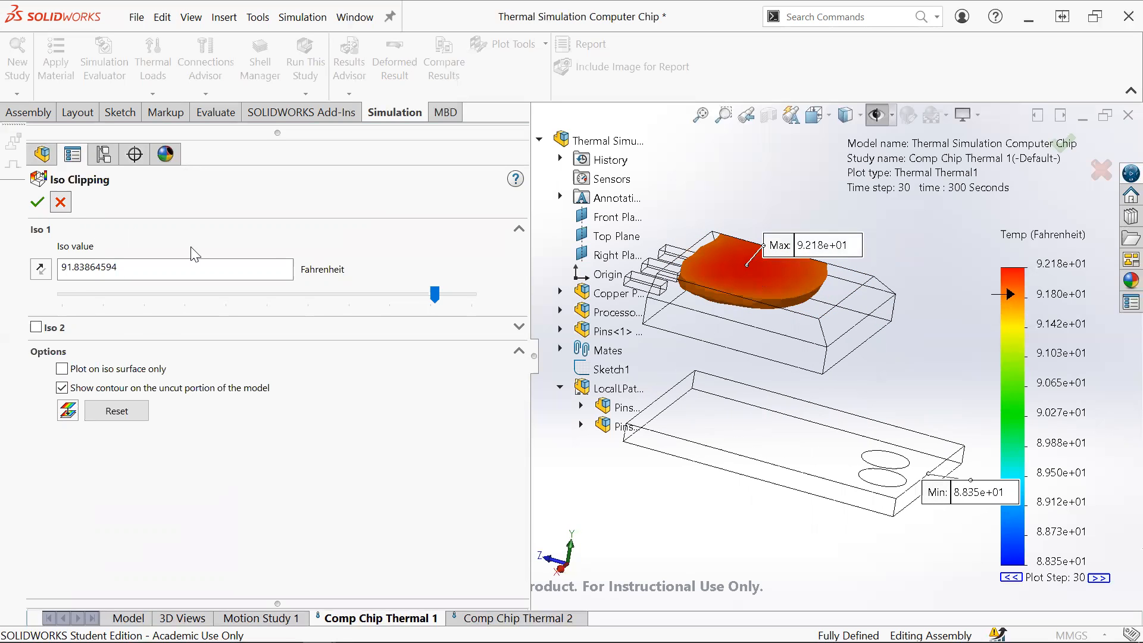
click(37, 201)
- Switch to the Thermal Sim Demo document in Google Docs and review the gameplan's thermal conduction and thermal convection items
mouse_move(387, 637)
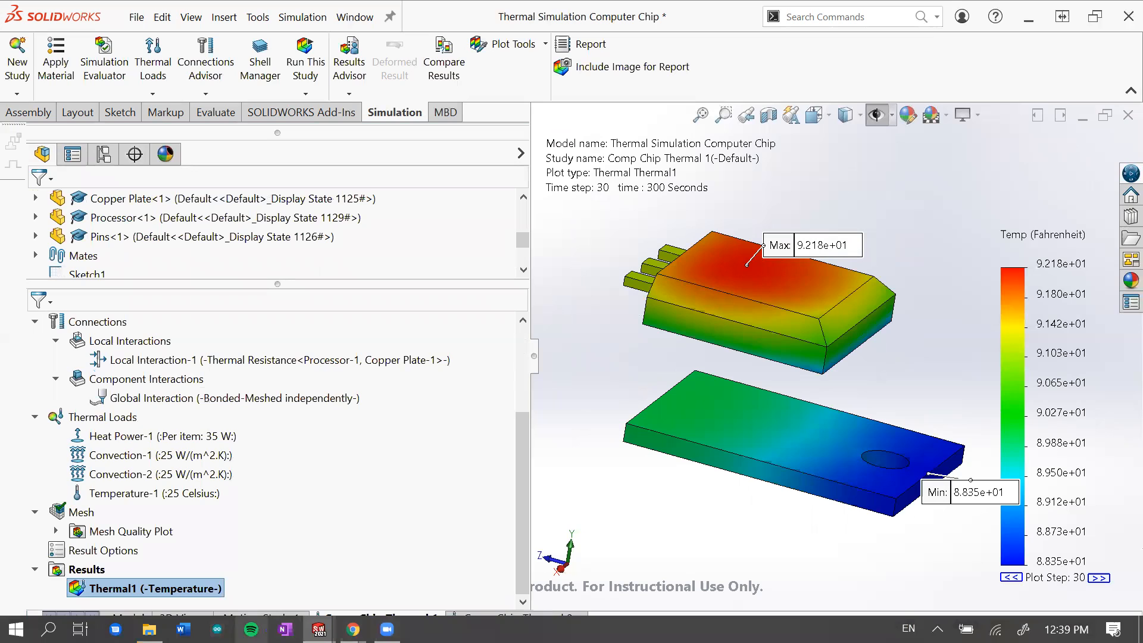
mouse_move(355, 631)
click(458, 566)
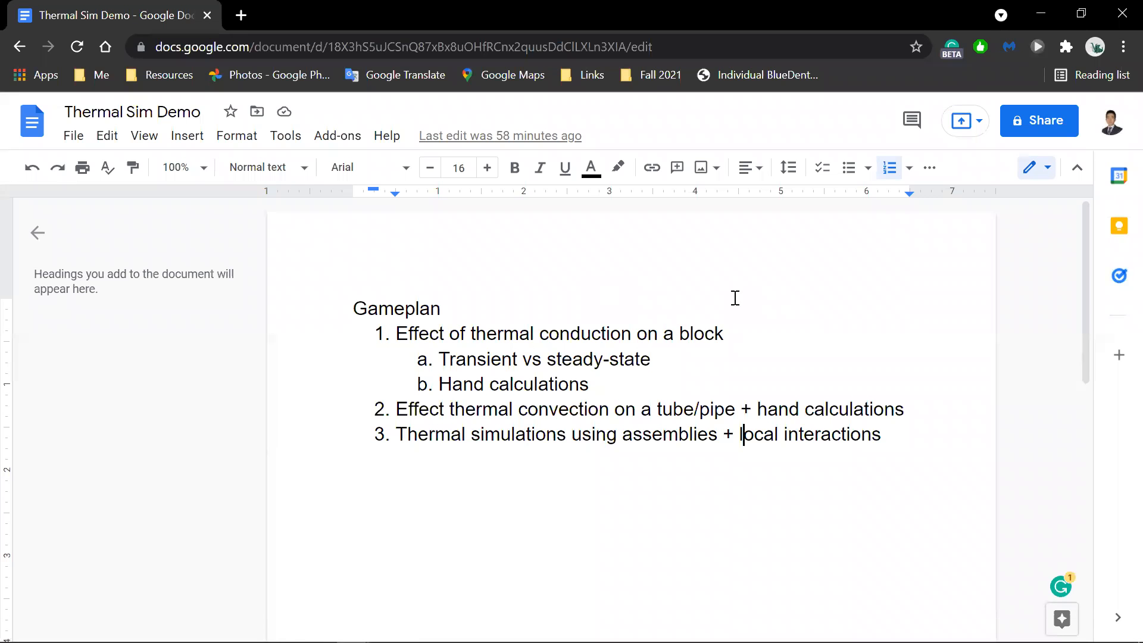
drag(659, 347, 459, 365)
click(459, 365)
drag(733, 360, 636, 357)
click(494, 384)
drag(409, 337, 590, 344)
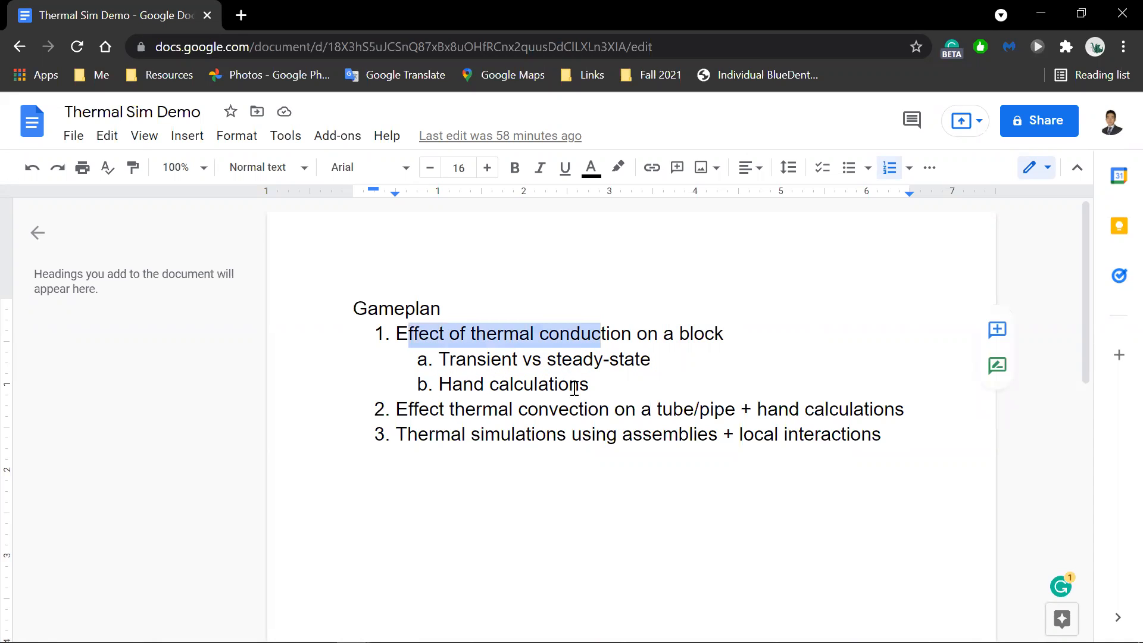
drag(428, 413, 597, 414)
click(598, 412)
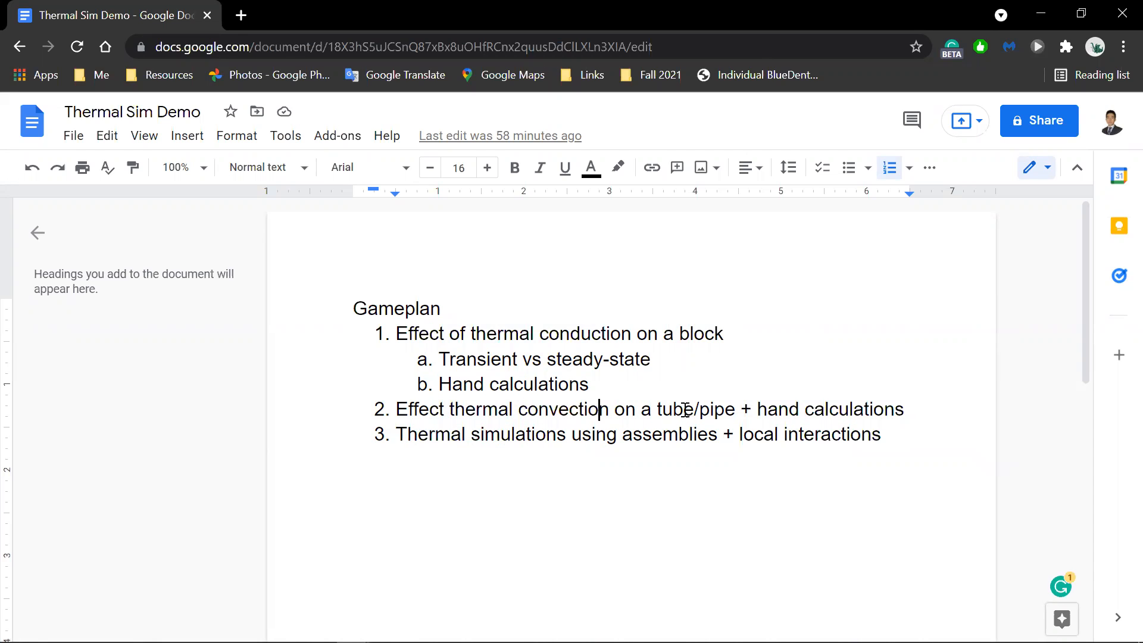
drag(928, 408, 742, 413)
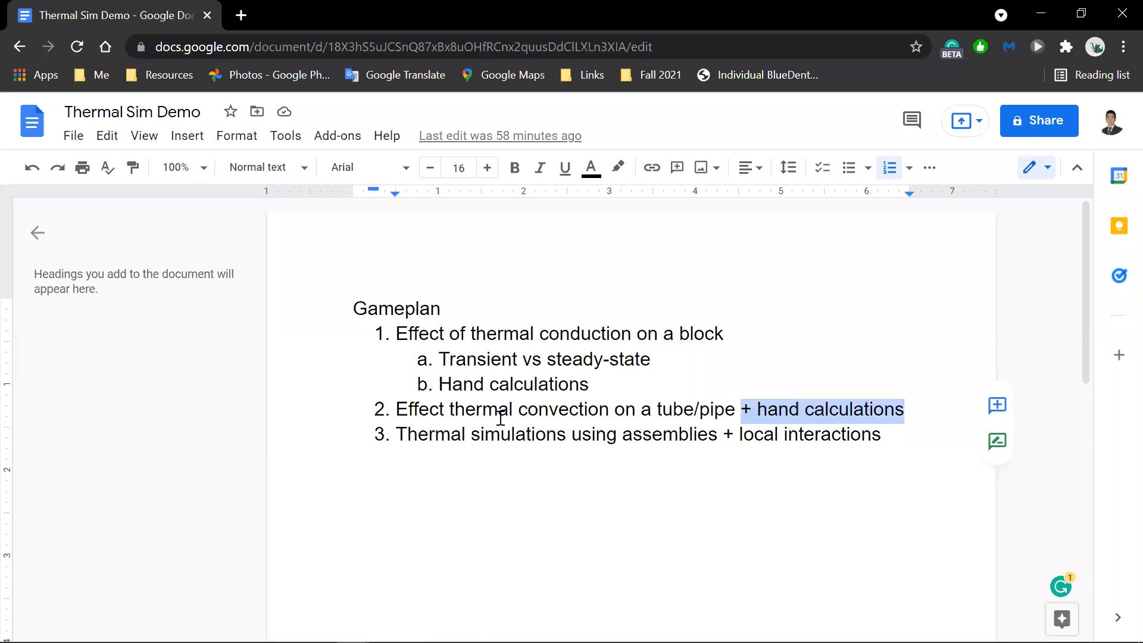
- Review the gameplan's third item, thermal simulations using assemblies, including its local interactions part
click(434, 434)
shift+click(709, 434)
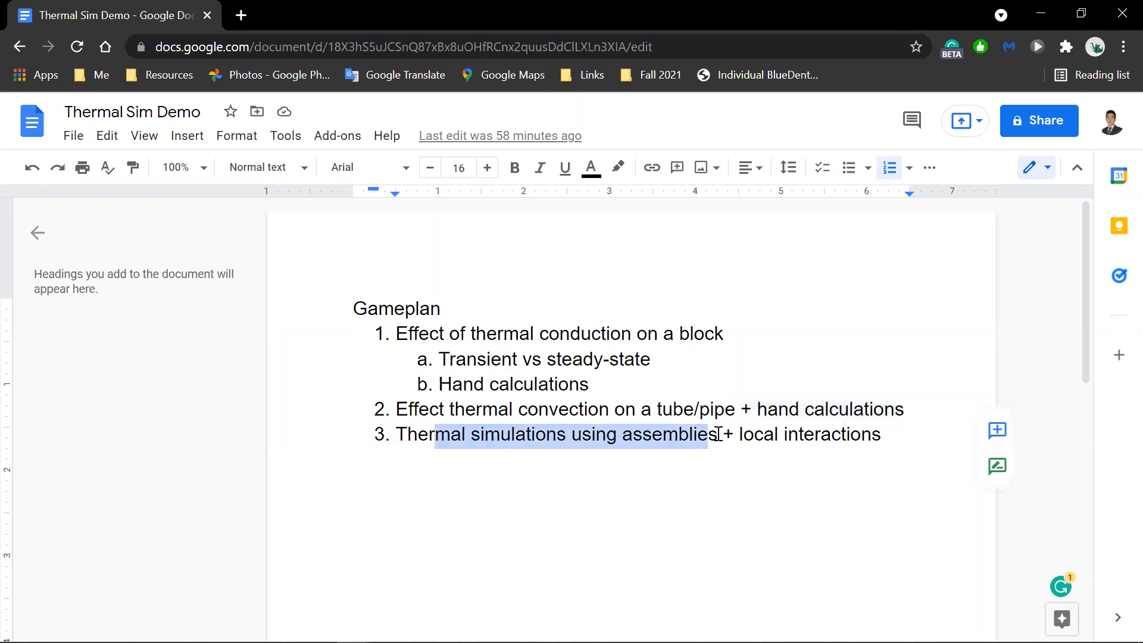
click(501, 457)
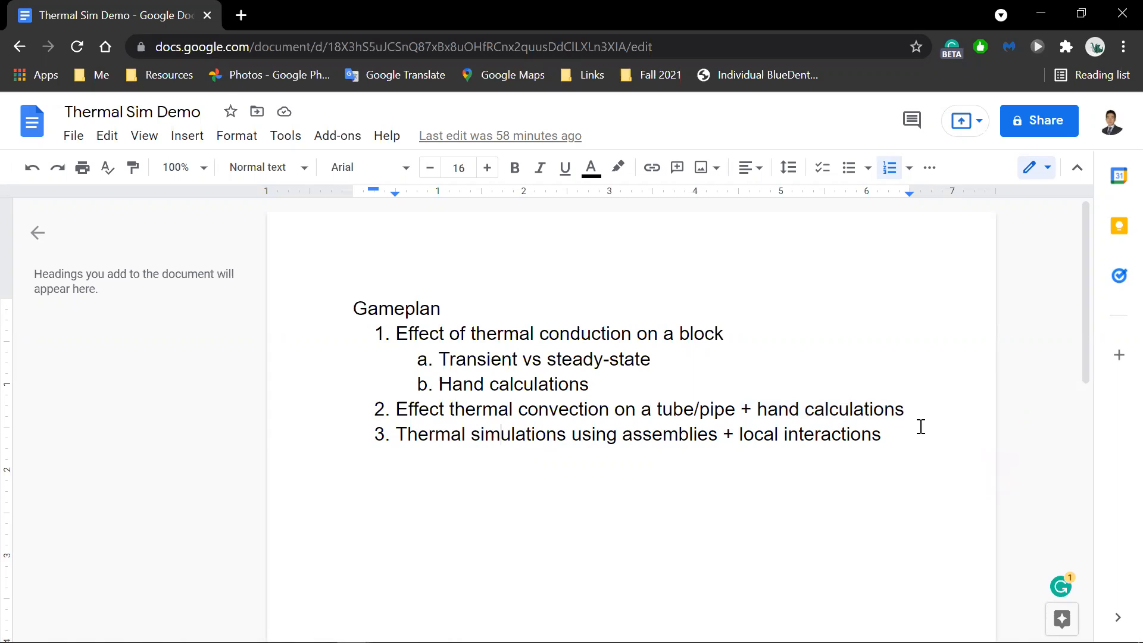
drag(892, 442, 754, 443)
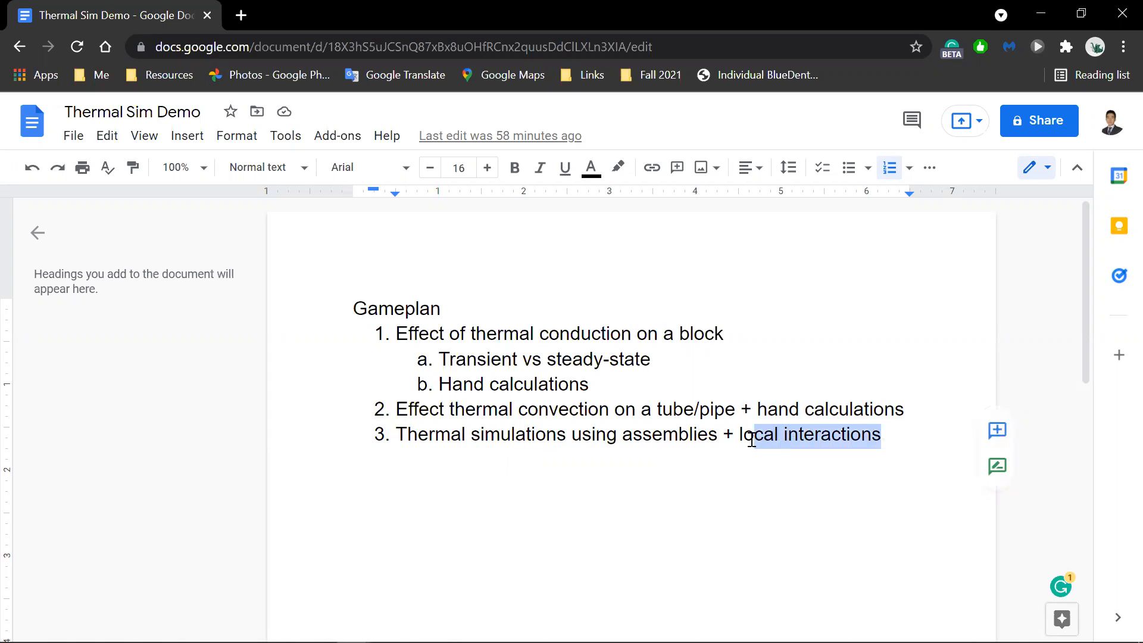
click(751, 439)
drag(741, 435, 720, 439)
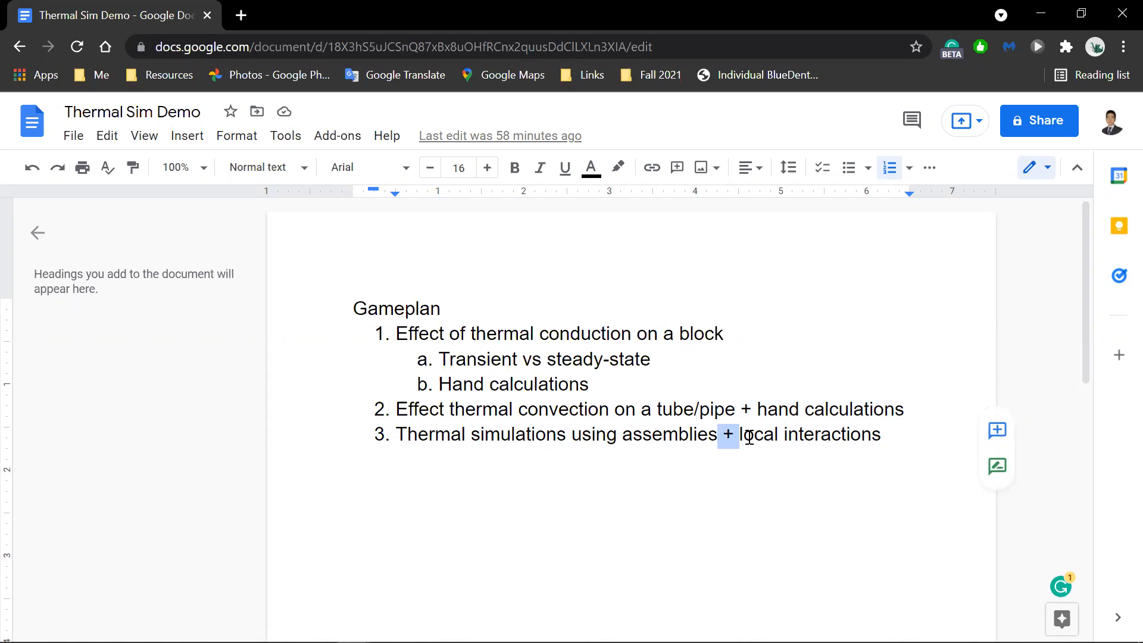
click(747, 438)
drag(741, 439, 718, 439)
double_click(718, 439)
click(718, 439)
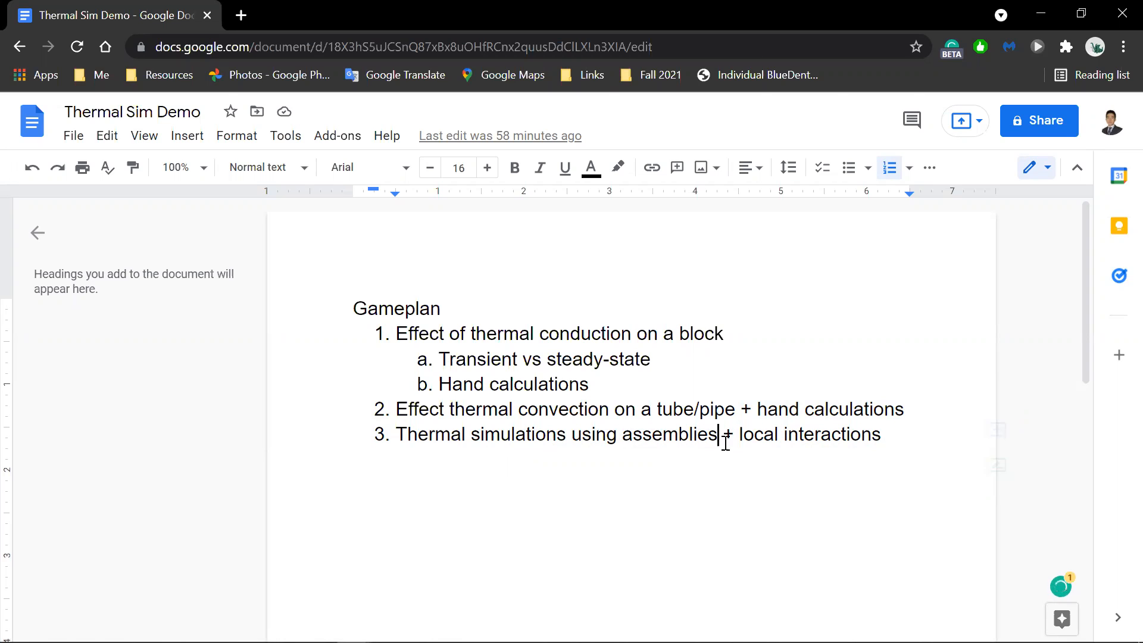
click(546, 434)
- Highlight the numbers of the three main gameplan items and leave the document window
mouse_move(356, 642)
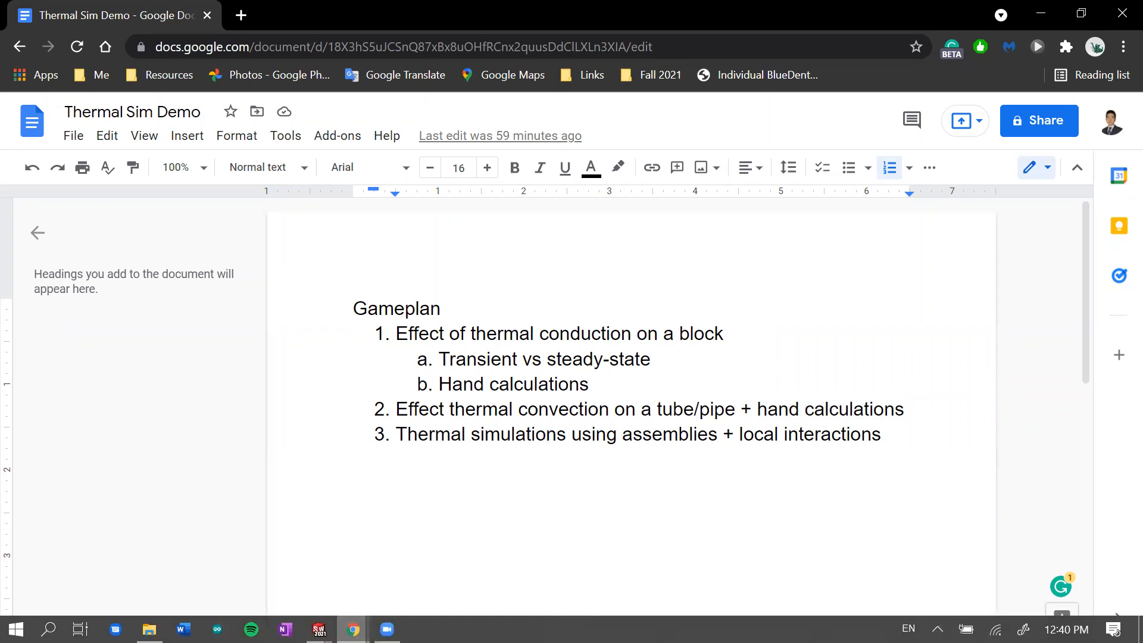
click(400, 370)
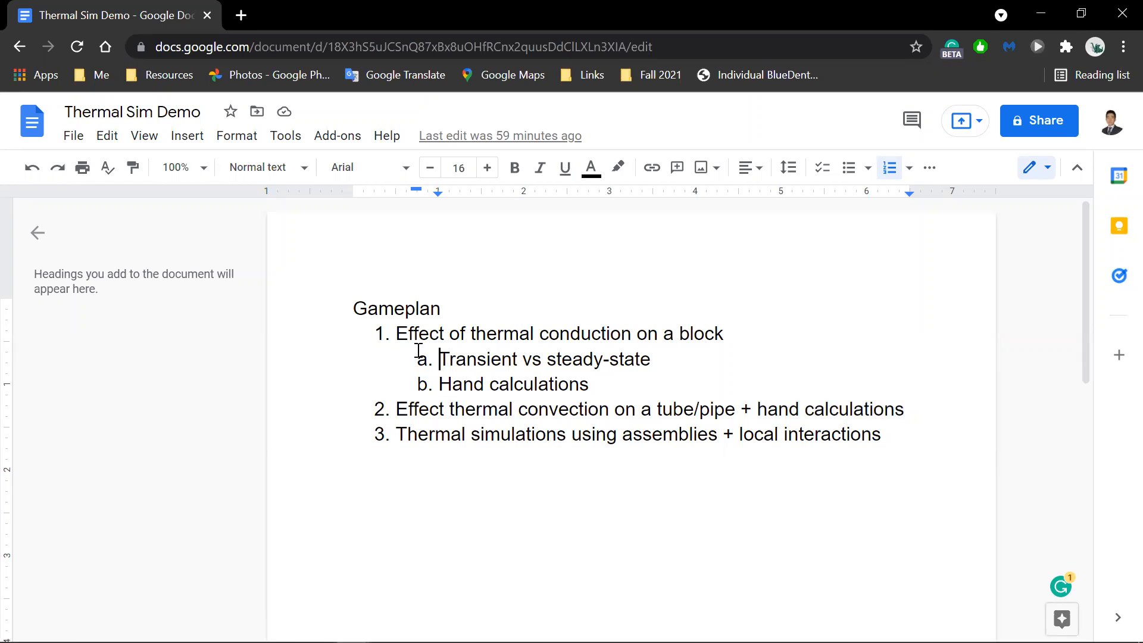
click(386, 331)
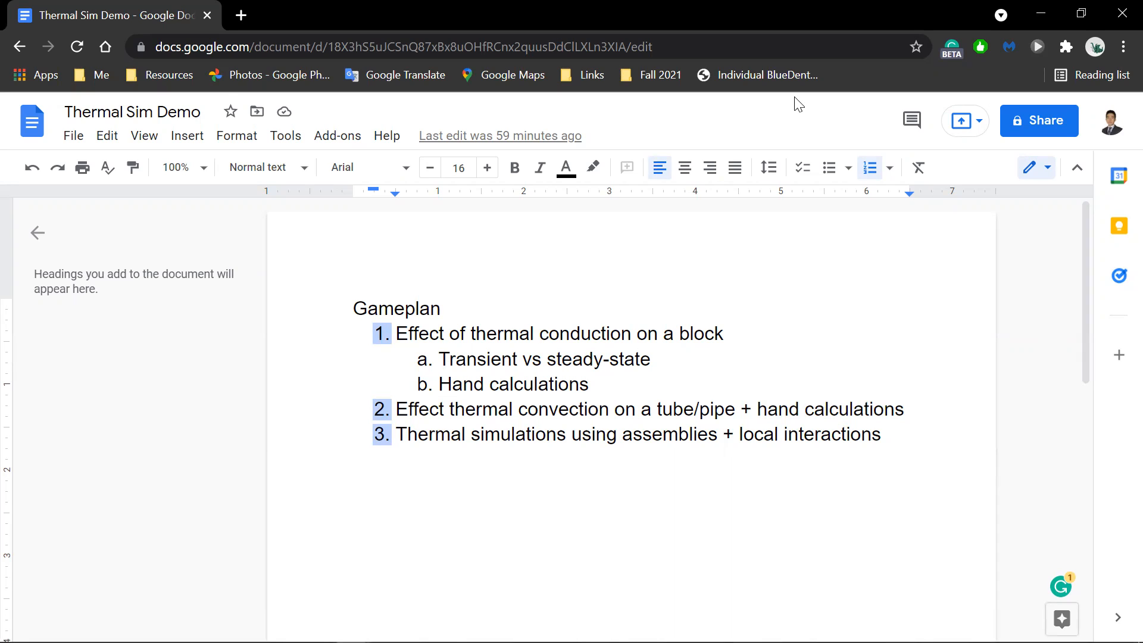
key(alt+Tab)
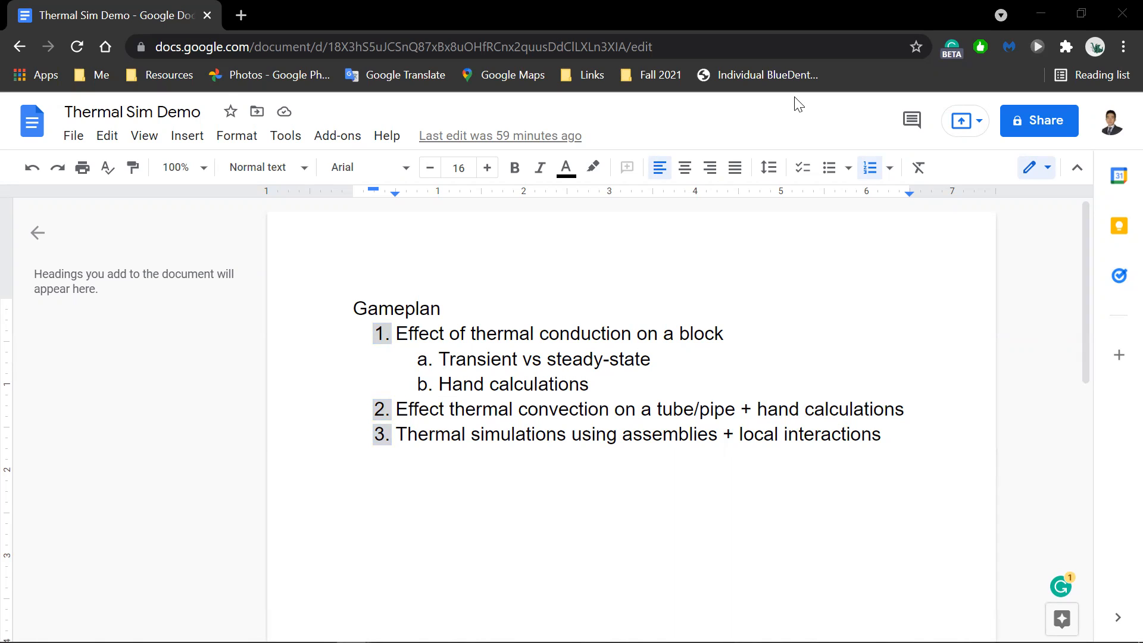